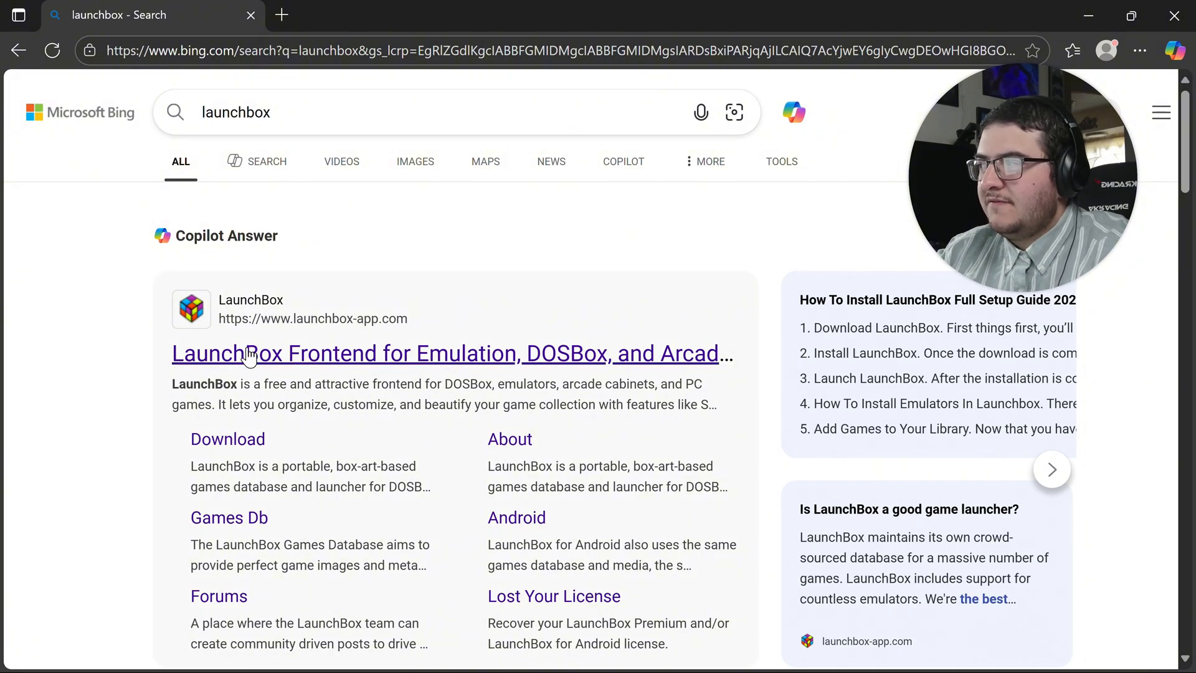
- Open the LaunchBox website from the search results
{"action": "scroll", "coordinate": [349, 374], "scroll_direction": "down", "scroll_amount": 4}
{"action": "scroll", "coordinate": [436, 382], "scroll_direction": "up", "scroll_amount": 4}
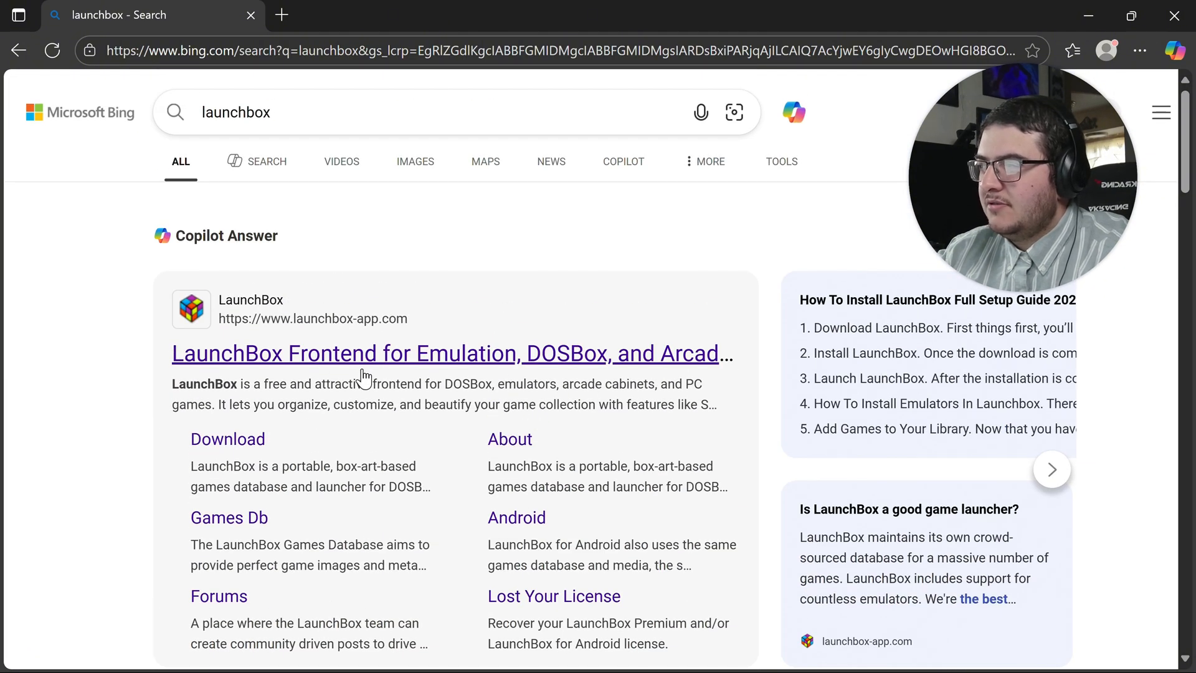
{"action": "left_click", "coordinate": [582, 365]}
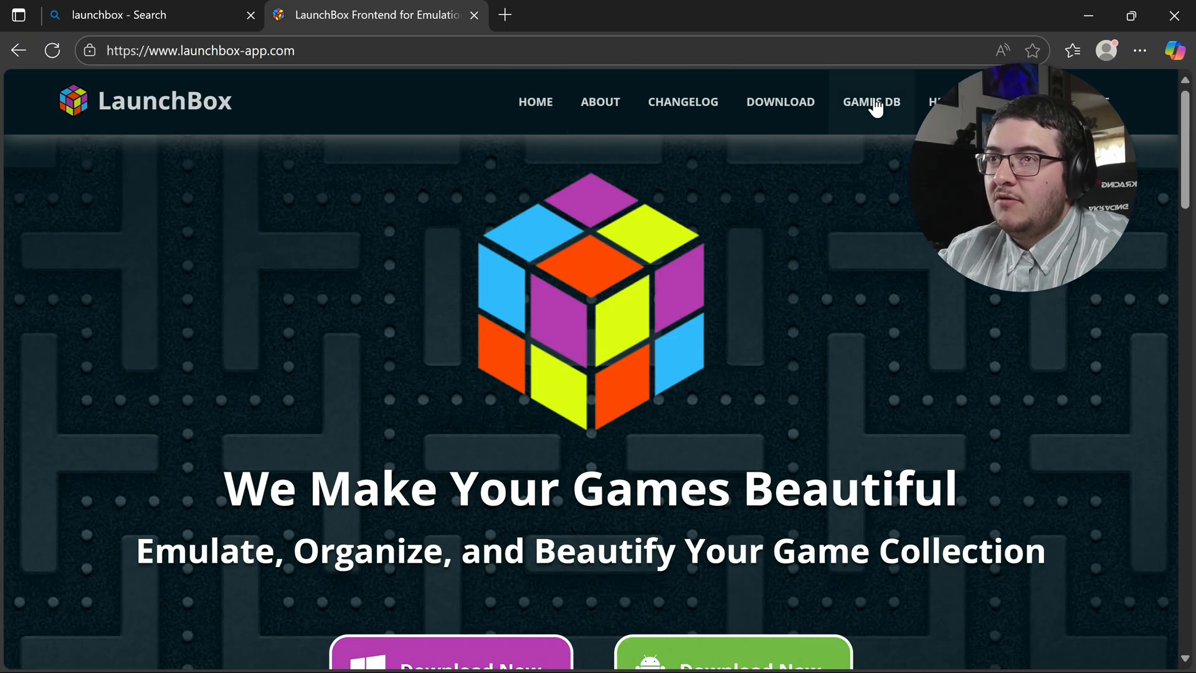
- Open the LaunchBox Premium purchase page for Windows and review the Starter, Regular, Lifetime and Bundle plans
{"action": "left_click", "coordinate": [1096, 101]}
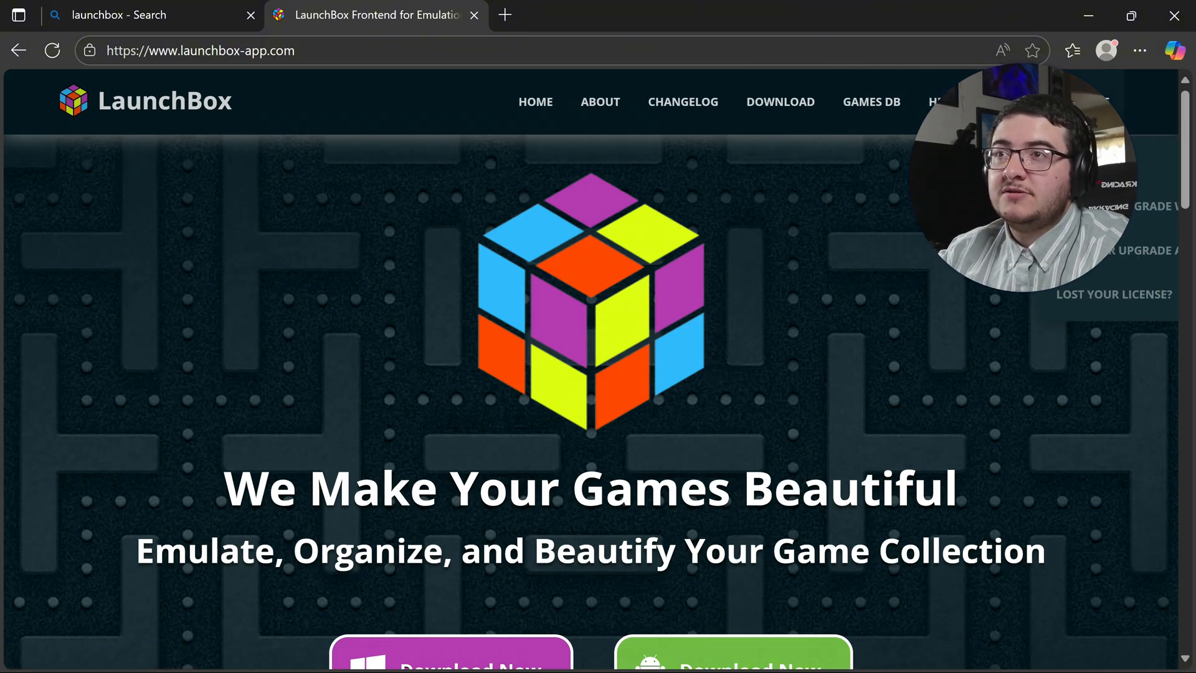
{"action": "left_click", "coordinate": [1136, 165]}
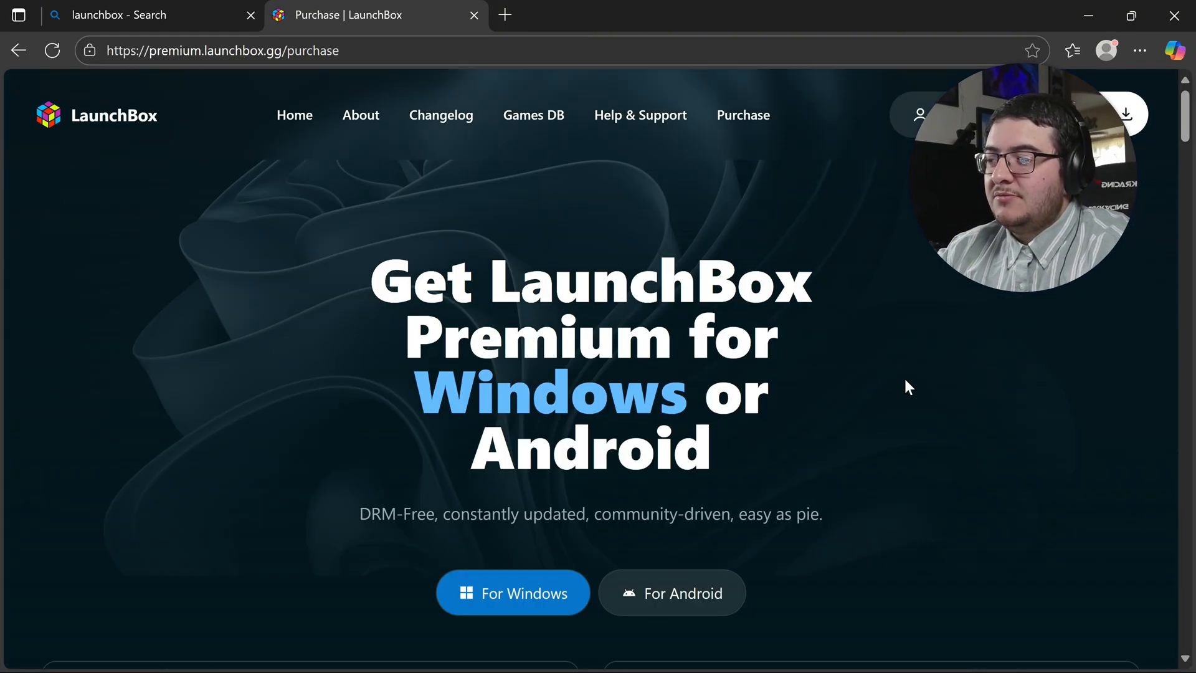
{"action": "scroll", "coordinate": [905, 383], "scroll_direction": "down", "scroll_amount": 4}
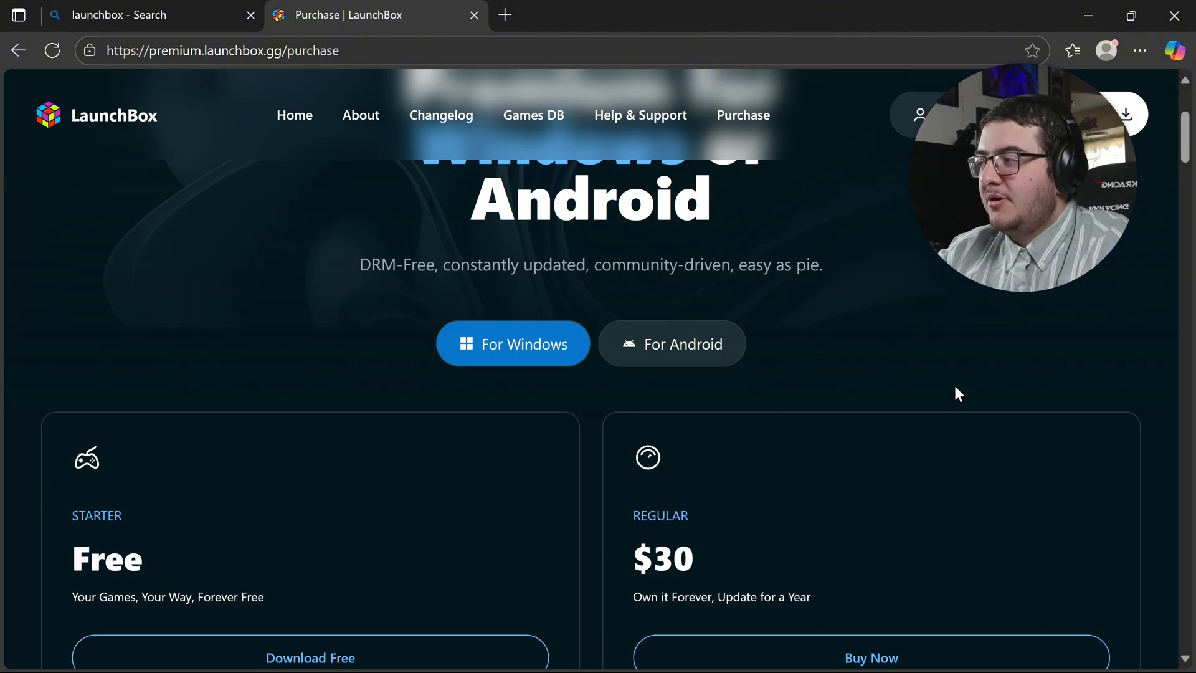
{"action": "scroll", "coordinate": [956, 389], "scroll_direction": "down", "scroll_amount": 4}
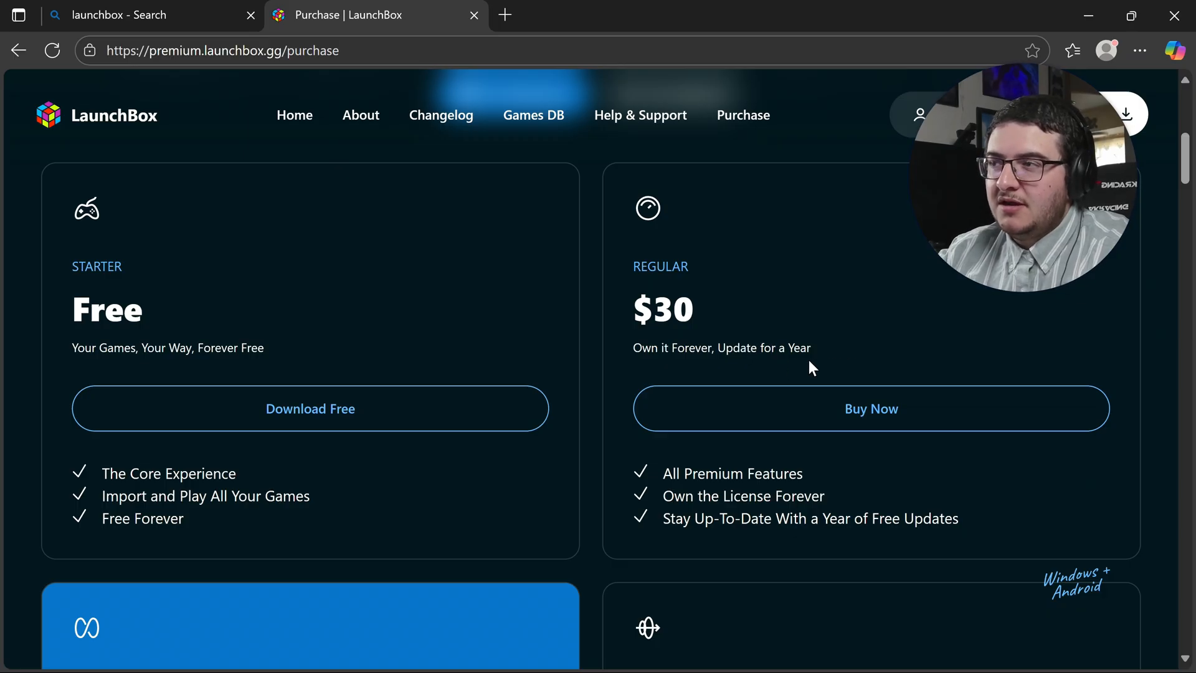
{"action": "scroll", "coordinate": [808, 269], "scroll_direction": "down", "scroll_amount": 2}
{"action": "scroll", "coordinate": [809, 269], "scroll_direction": "down", "scroll_amount": 2}
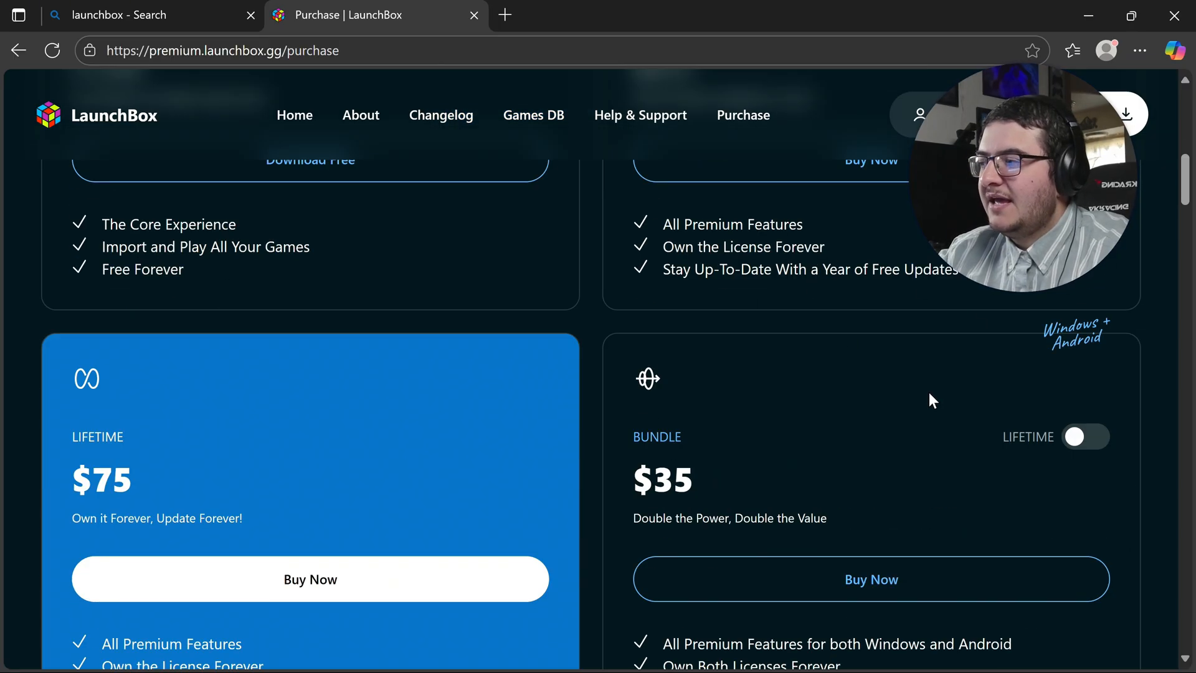
{"action": "scroll", "coordinate": [402, 379], "scroll_direction": "down", "scroll_amount": 4}
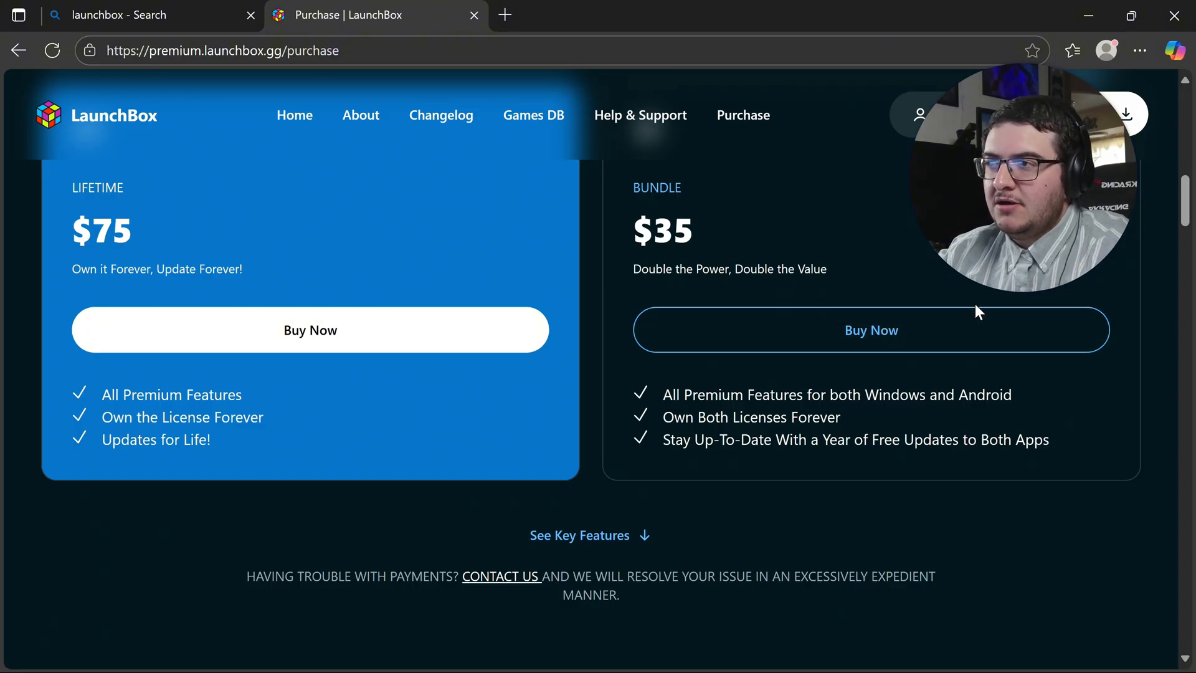
{"action": "scroll", "coordinate": [1111, 306], "scroll_direction": "up", "scroll_amount": 4}
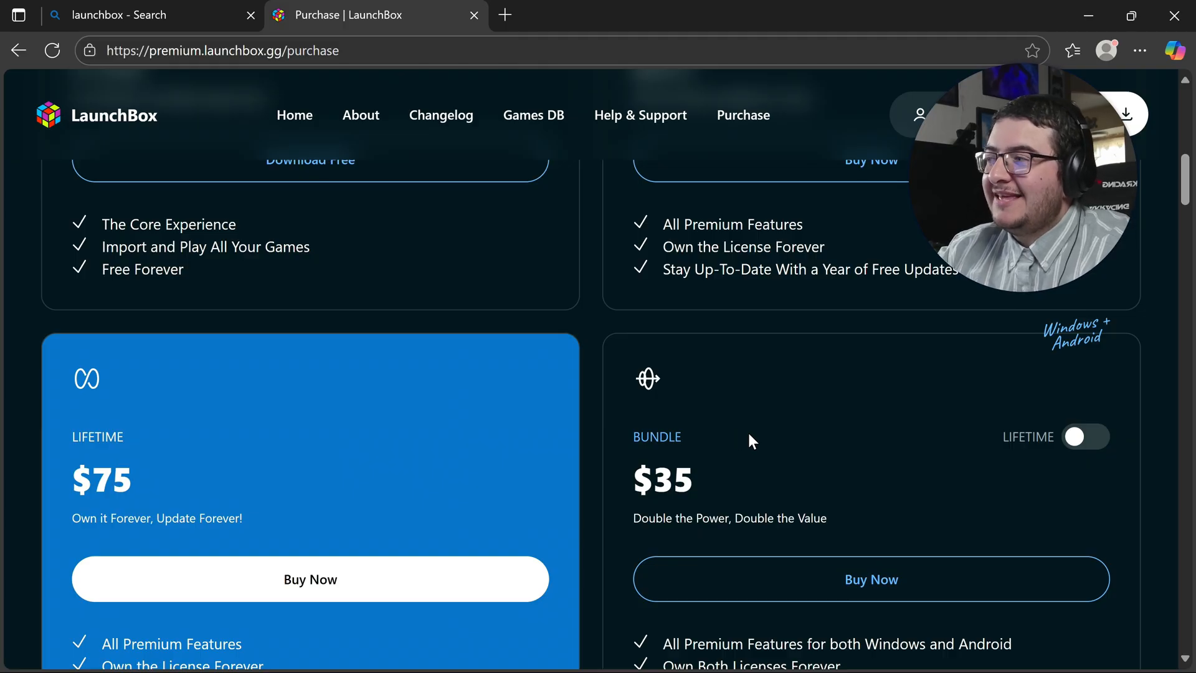
{"action": "scroll", "coordinate": [828, 436], "scroll_direction": "up", "scroll_amount": 12}
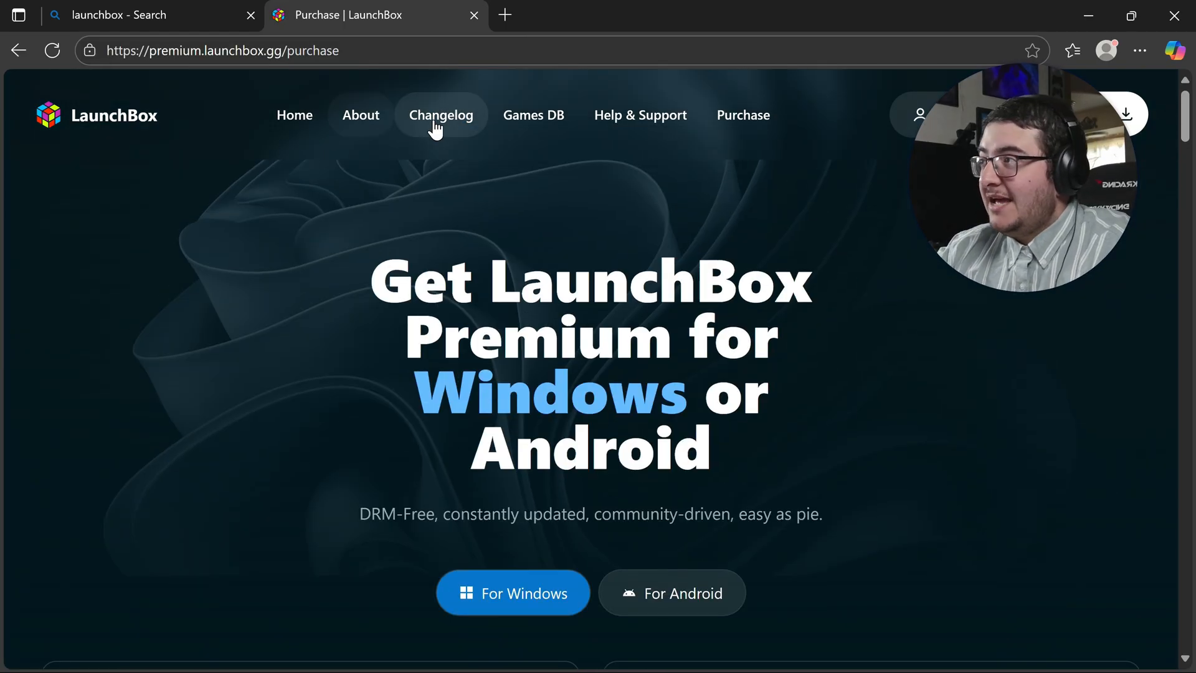
- Return to the LaunchBox home page and open the Windows download page
{"action": "key", "text": "alt+Left"}
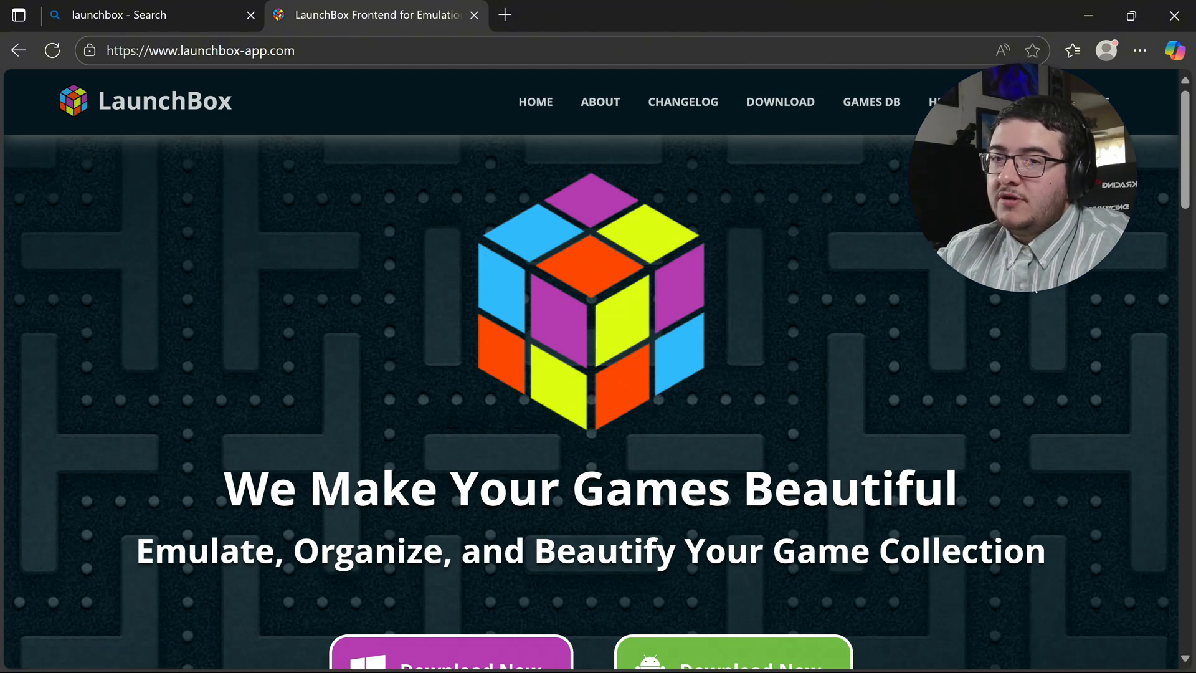
{"action": "scroll", "coordinate": [704, 293], "scroll_direction": "down", "scroll_amount": 4}
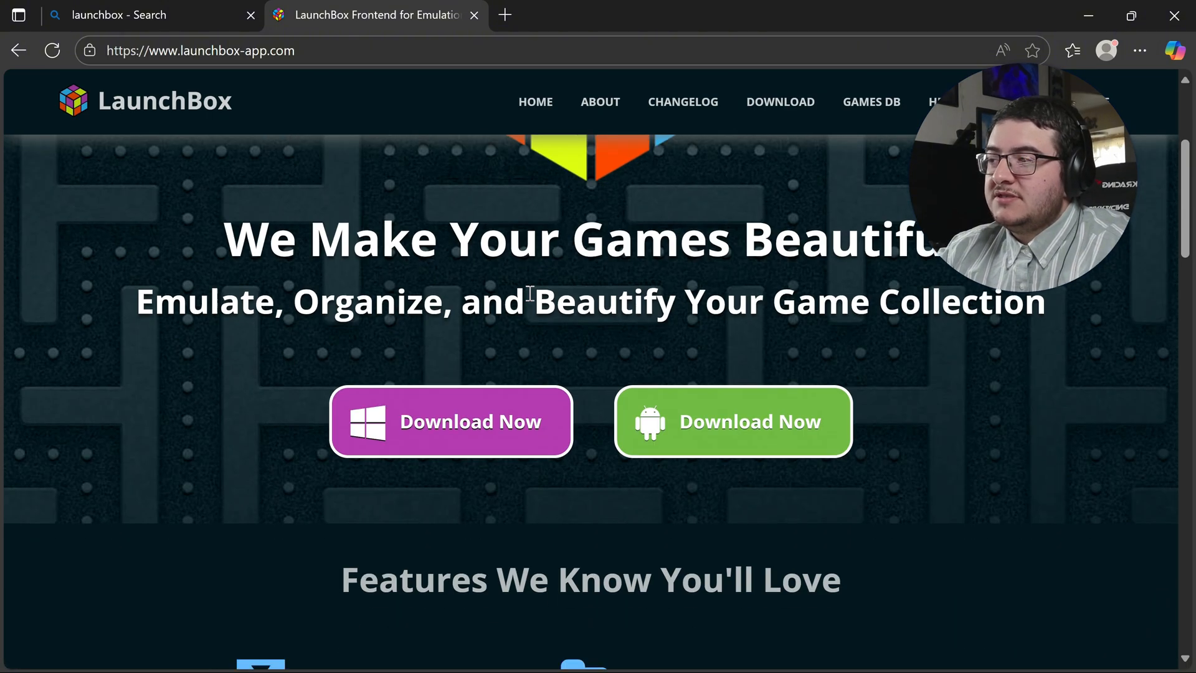
{"action": "left_click", "coordinate": [531, 436]}
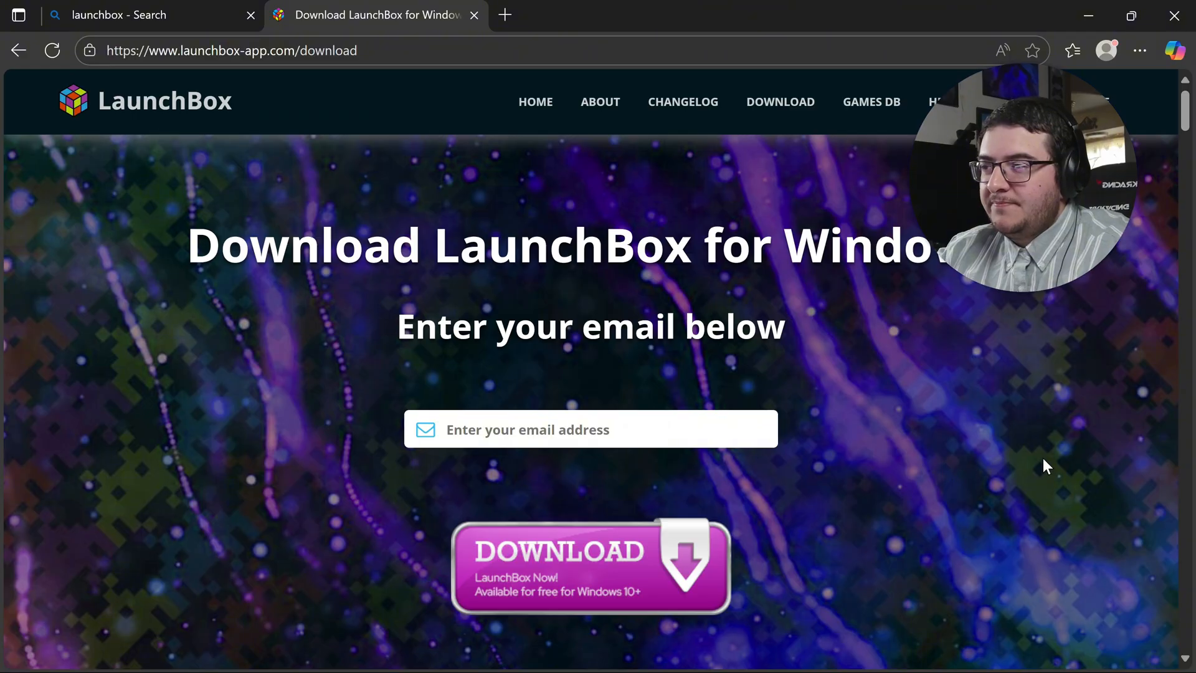
- Keep the downloaded LaunchBox 13.22 installer and copy LaunchBox-13.22-Setup (2) from the 24 tb set up folder
{"action": "key", "text": "ctrl+t"}
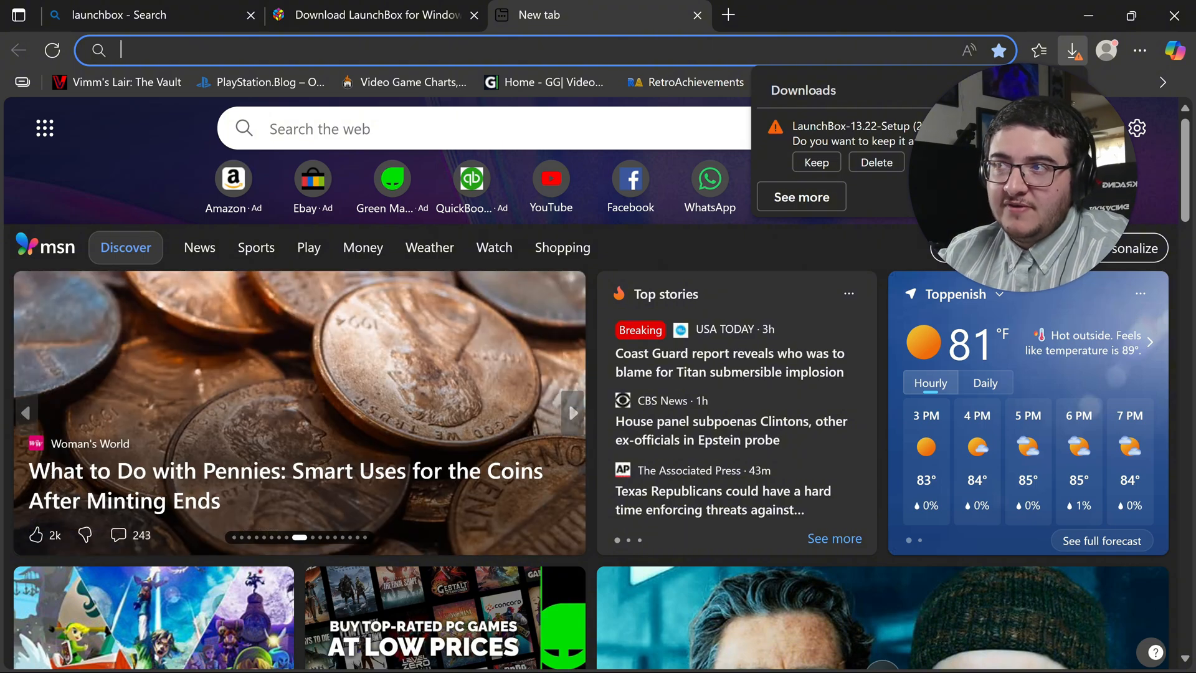
{"action": "left_click", "coordinate": [815, 162]}
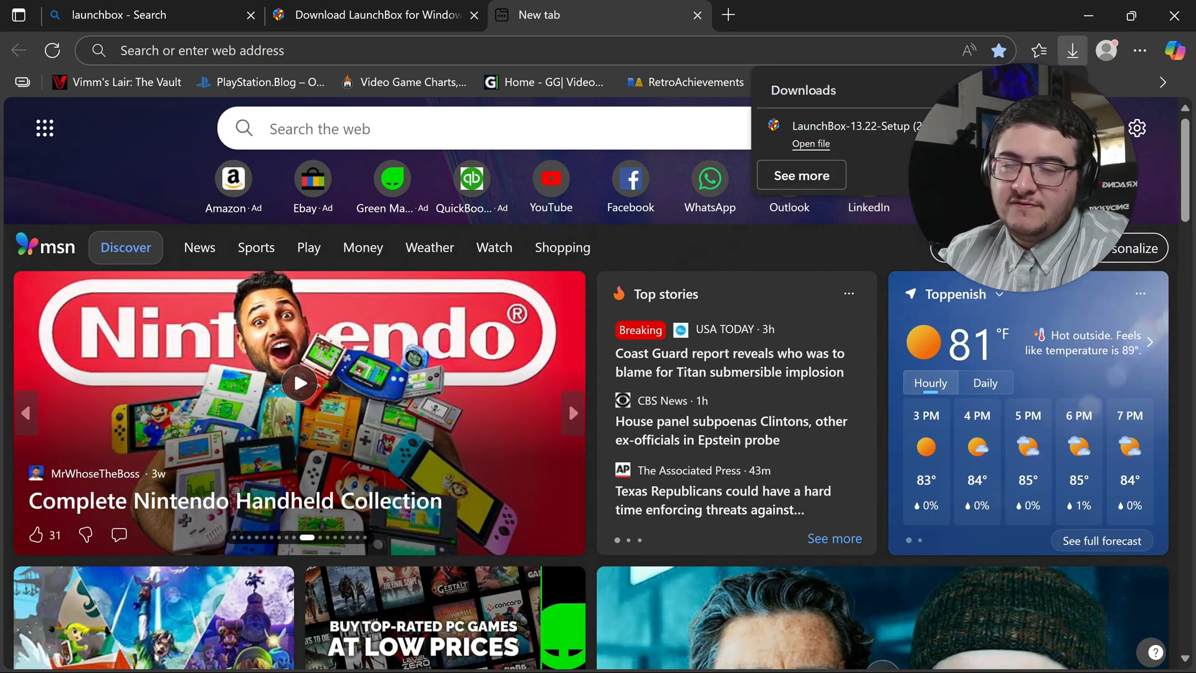
{"action": "left_click", "coordinate": [569, 402]}
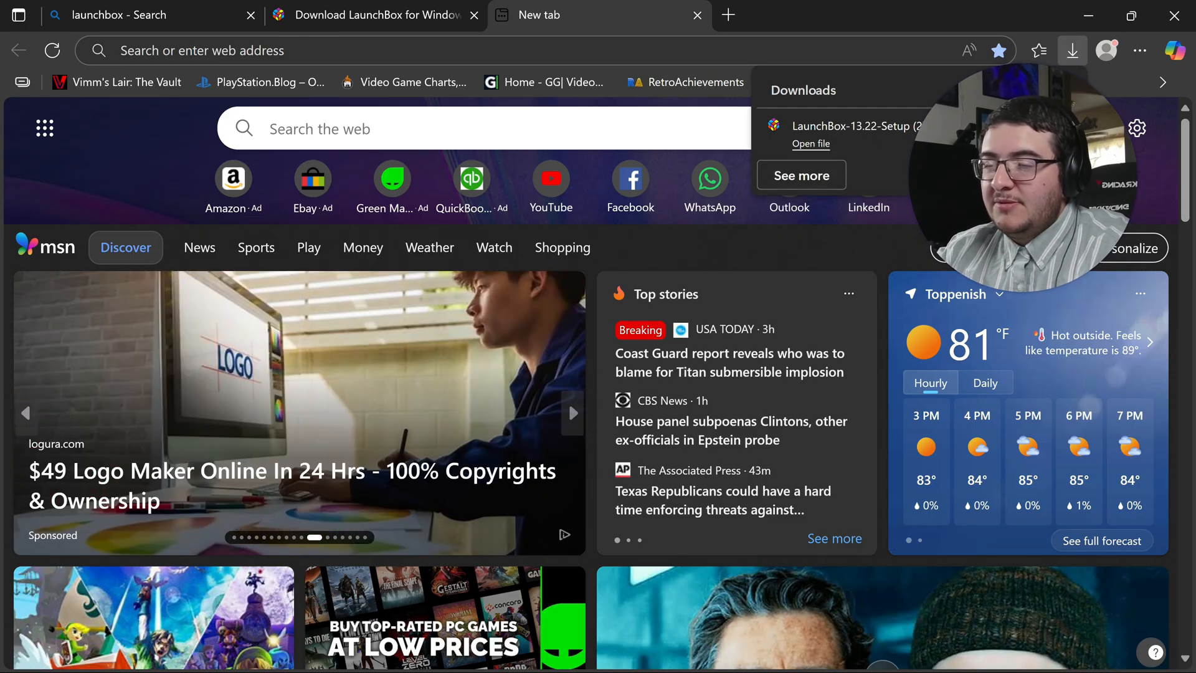
{"action": "left_click", "coordinate": [569, 402]}
{"action": "left_click", "coordinate": [569, 402]}
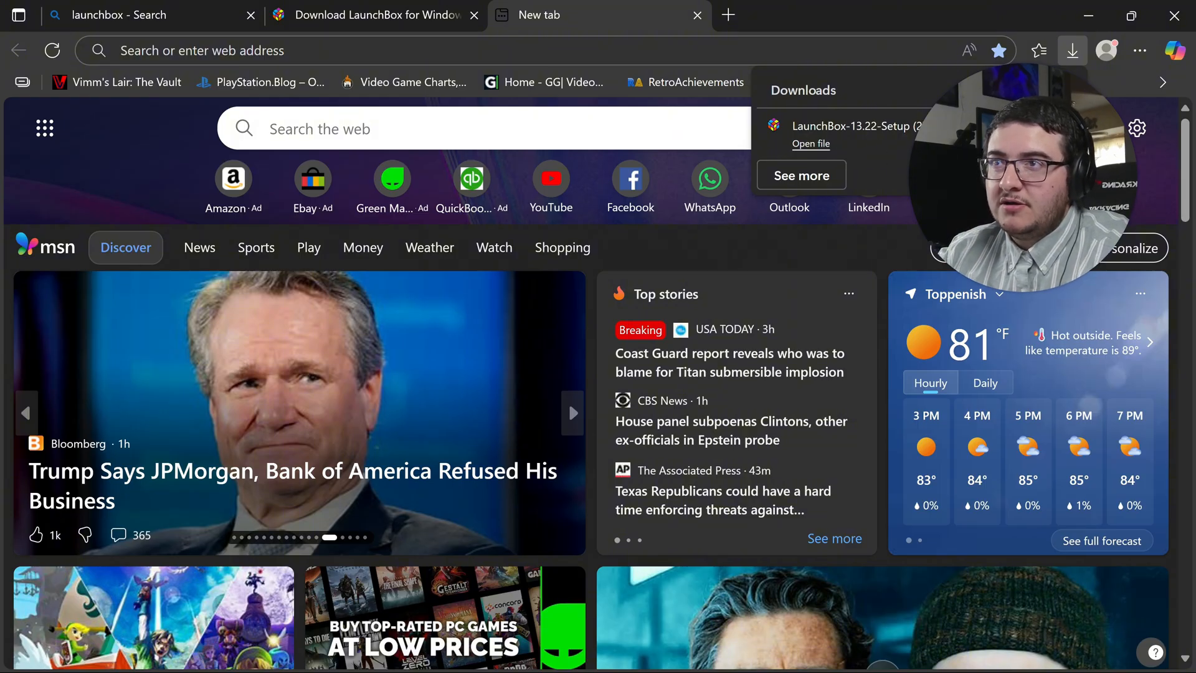
{"action": "left_click", "coordinate": [570, 402]}
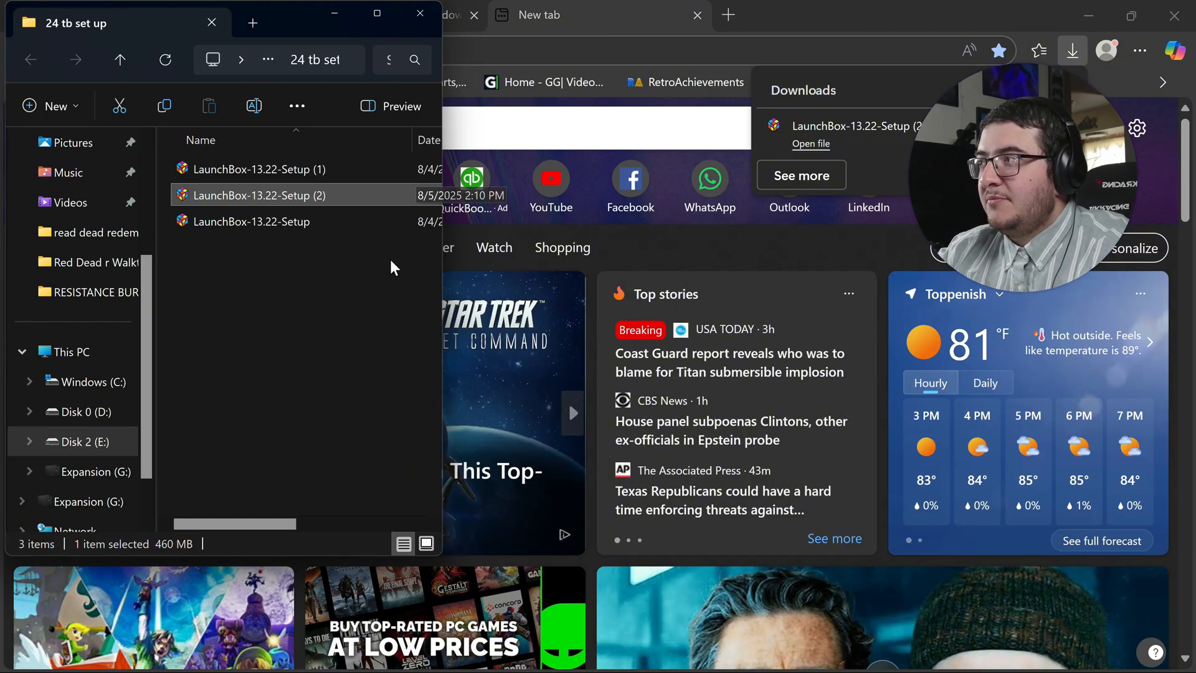
{"action": "right_click", "coordinate": [324, 196]}
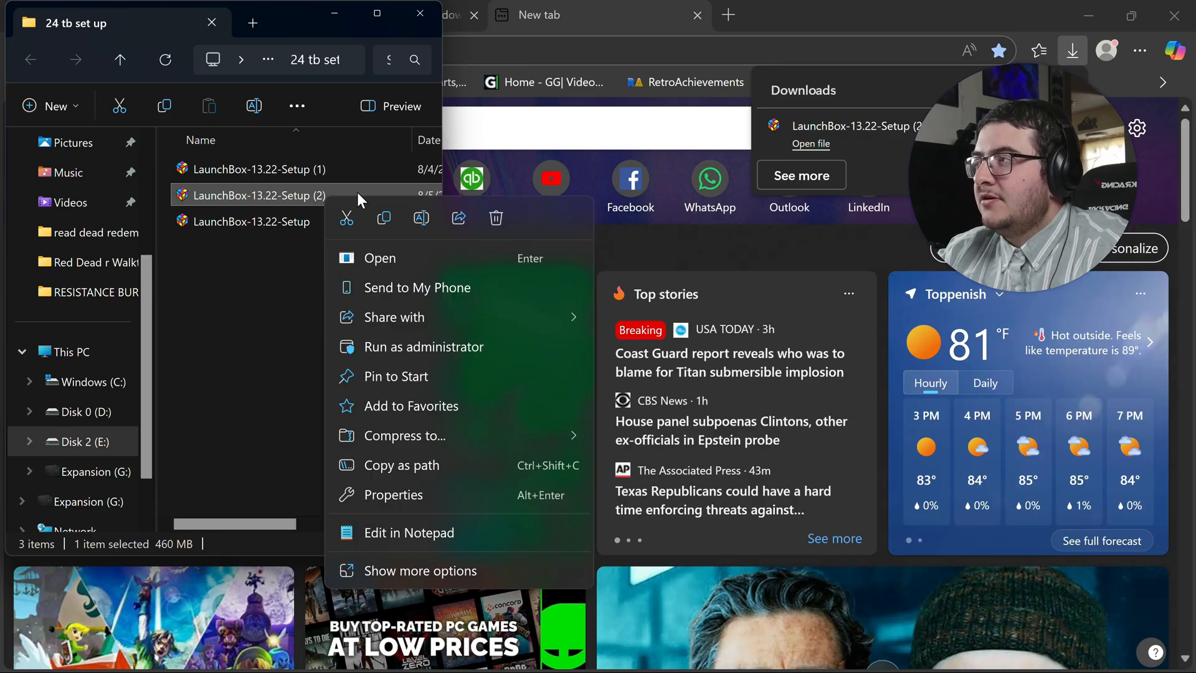
{"action": "left_click", "coordinate": [385, 223]}
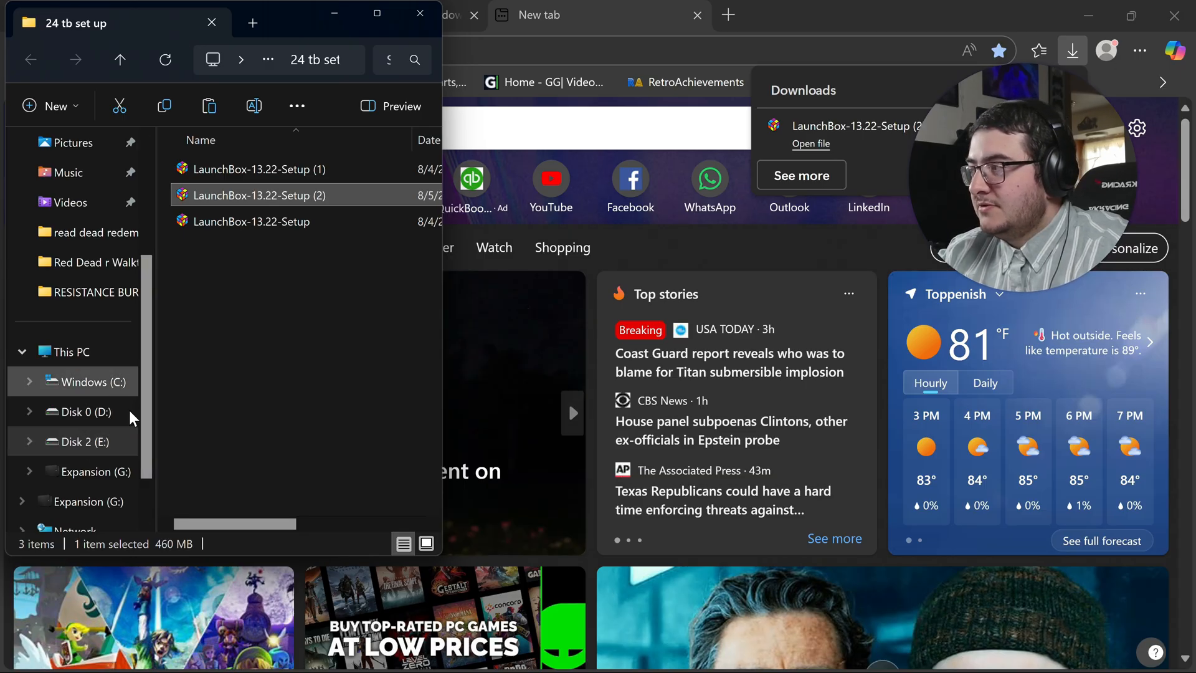
- Create a folder named LaunchBox on Disk 2 (E:) and paste the copied installer into it
{"action": "scroll", "coordinate": [118, 408], "scroll_direction": "down", "scroll_amount": 2}
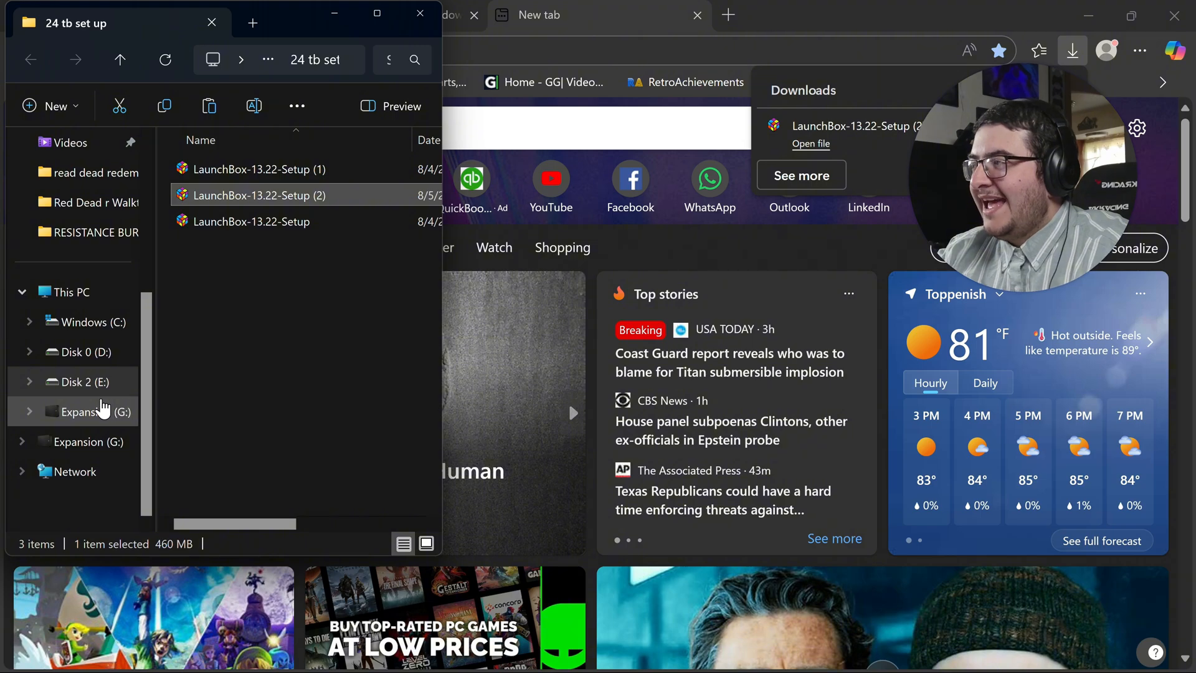
{"action": "left_click", "coordinate": [100, 412]}
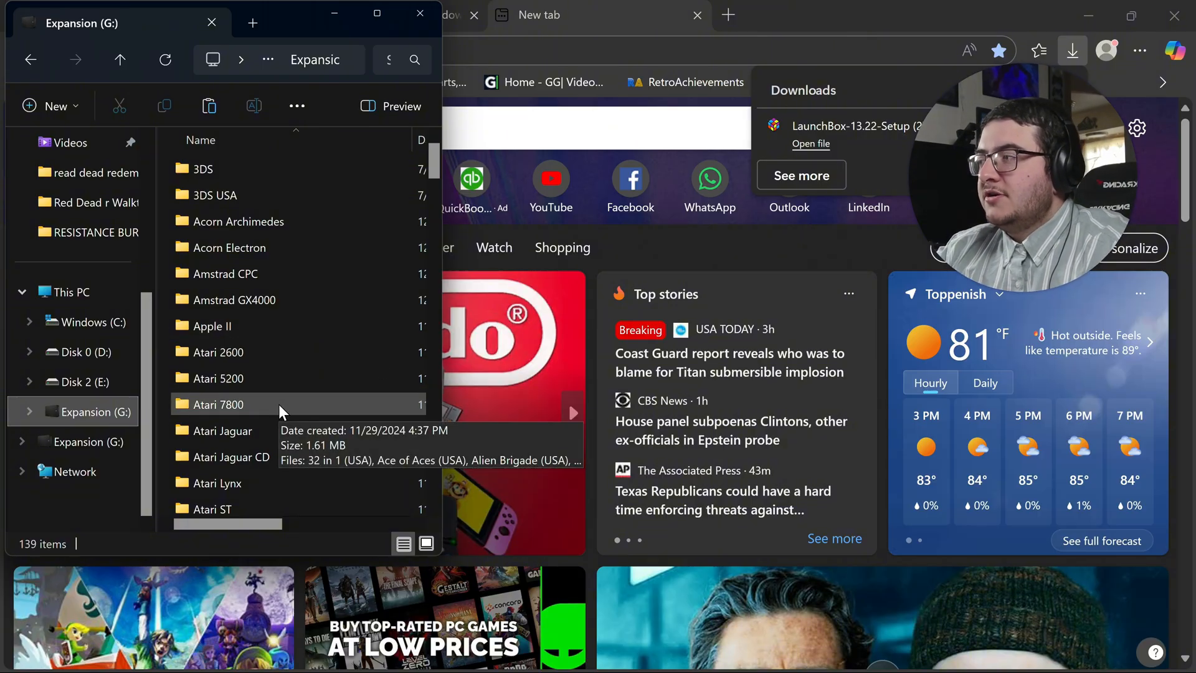
{"action": "scroll", "coordinate": [376, 357], "scroll_direction": "down", "scroll_amount": 3}
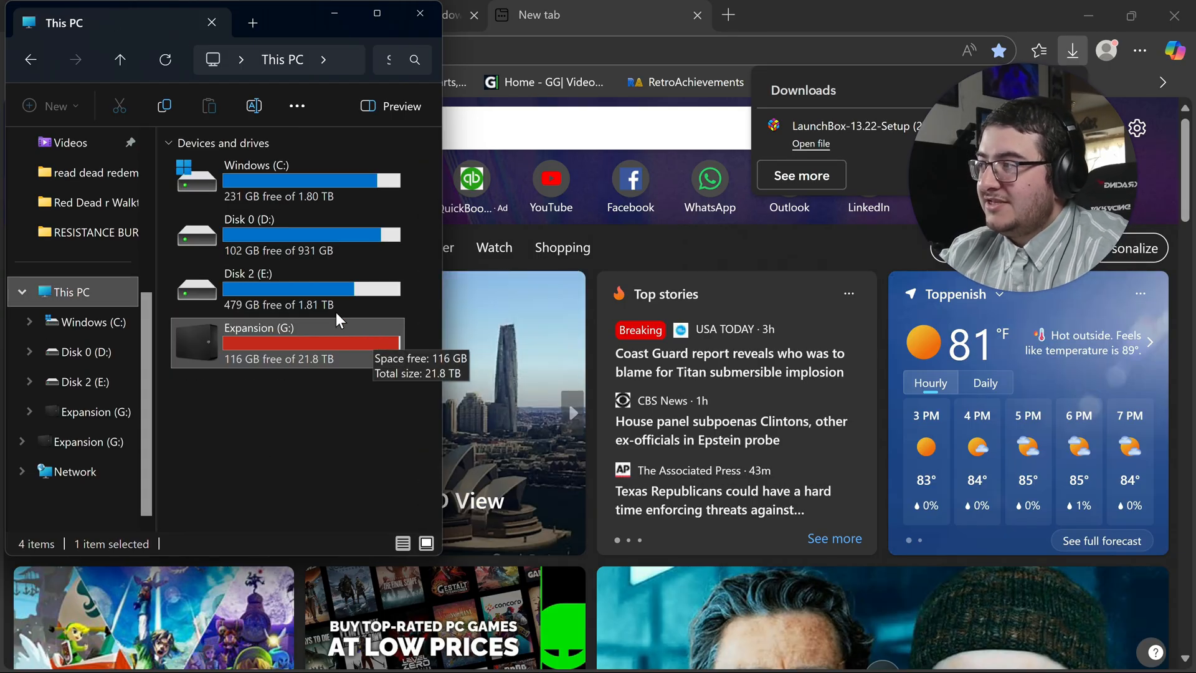
{"action": "double_click", "coordinate": [319, 304]}
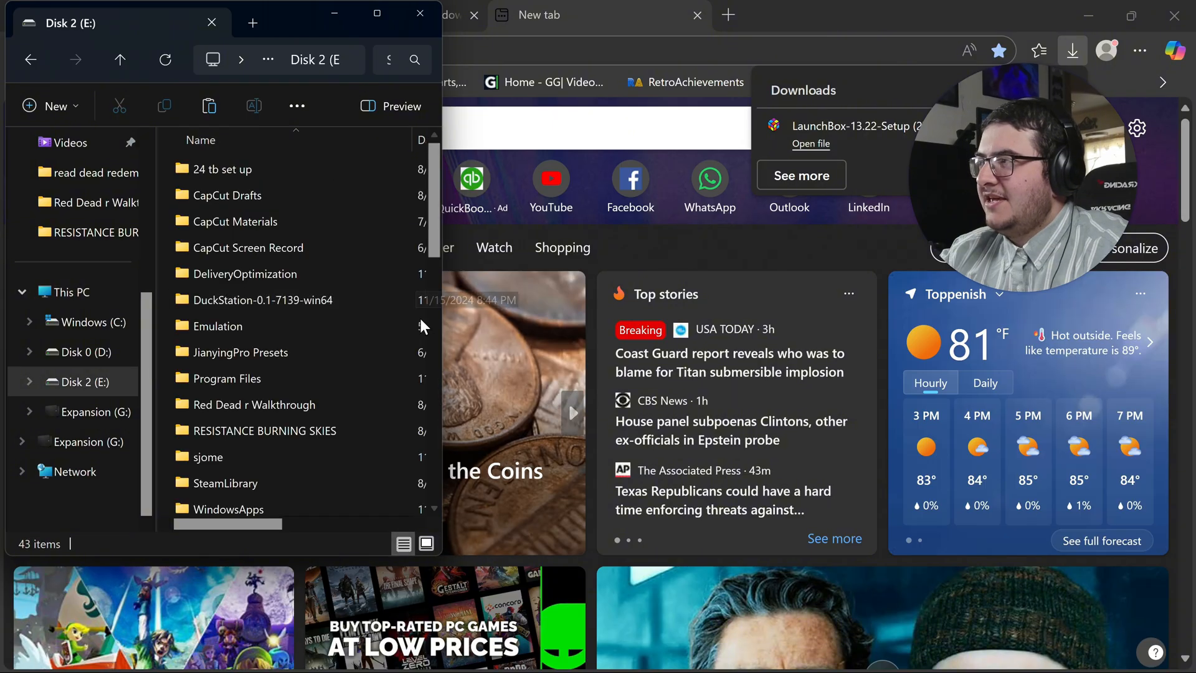
{"action": "key", "text": "ctrl+shift+n"}
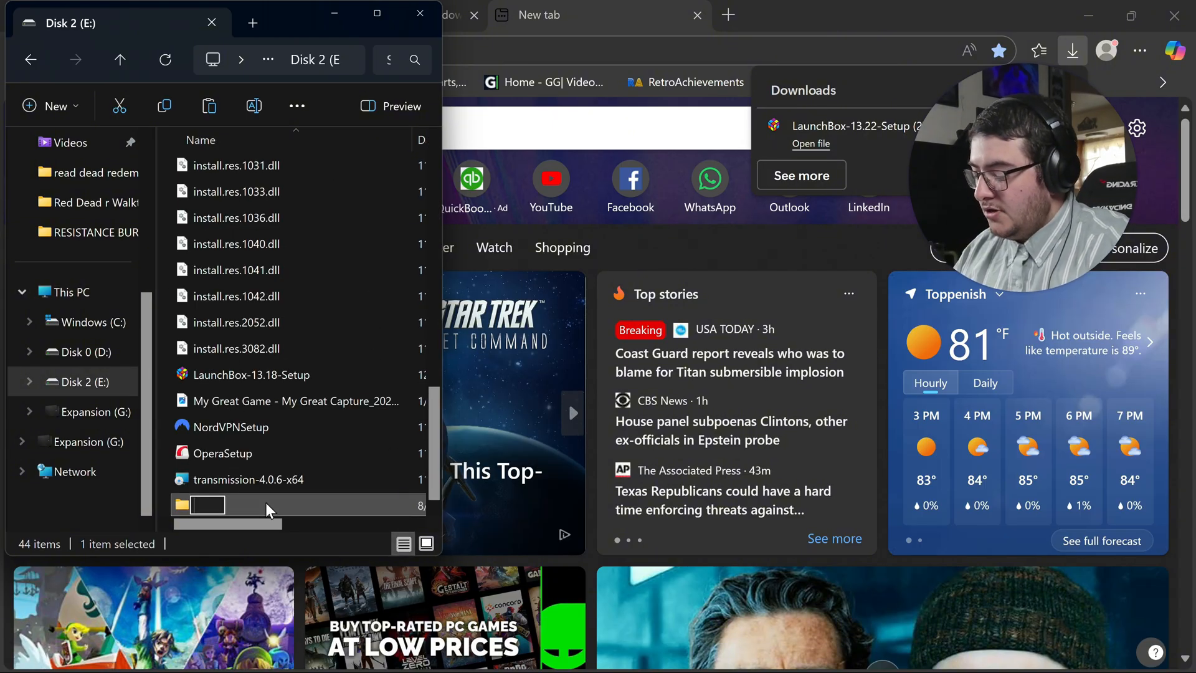
{"action": "type", "text": "L"}
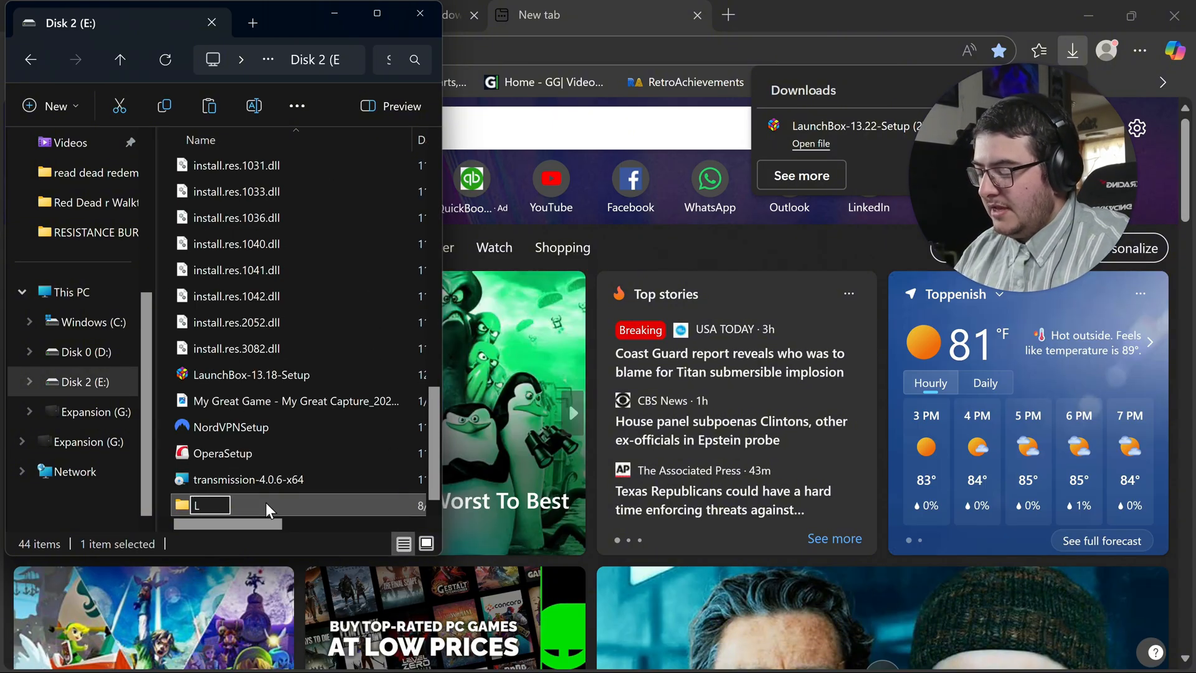
{"action": "type", "text": "aunchBox"}
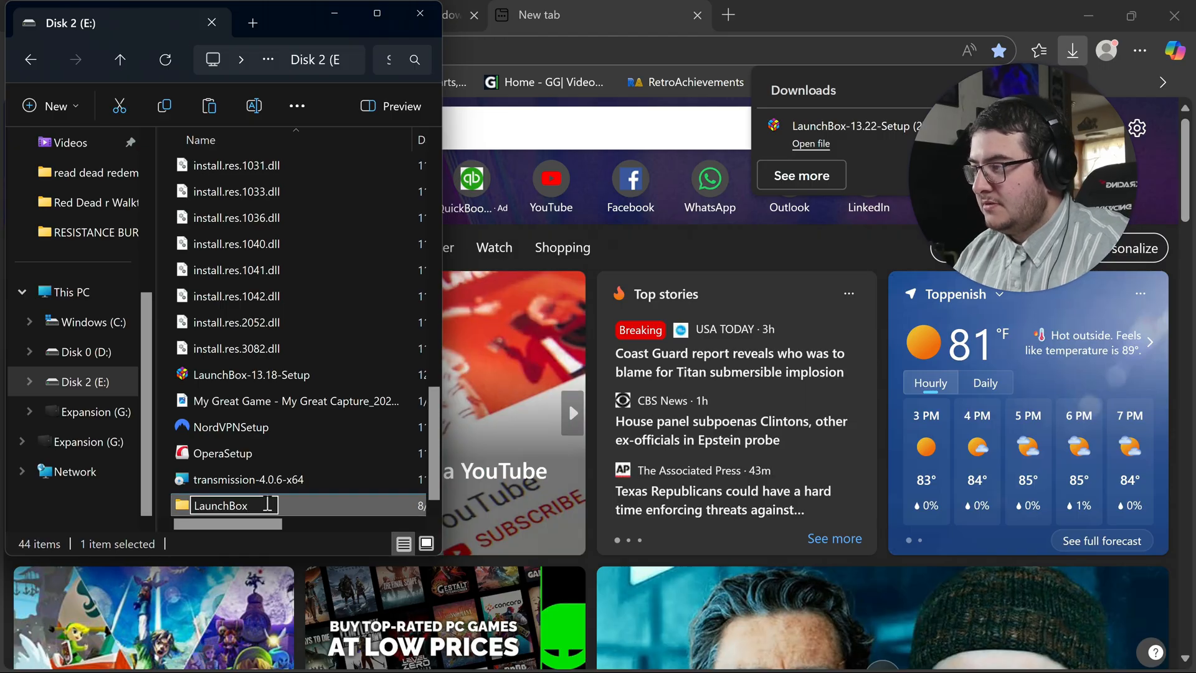
{"action": "key", "text": "Return"}
{"action": "key", "text": "Return"}
{"action": "right_click", "coordinate": [226, 213]}
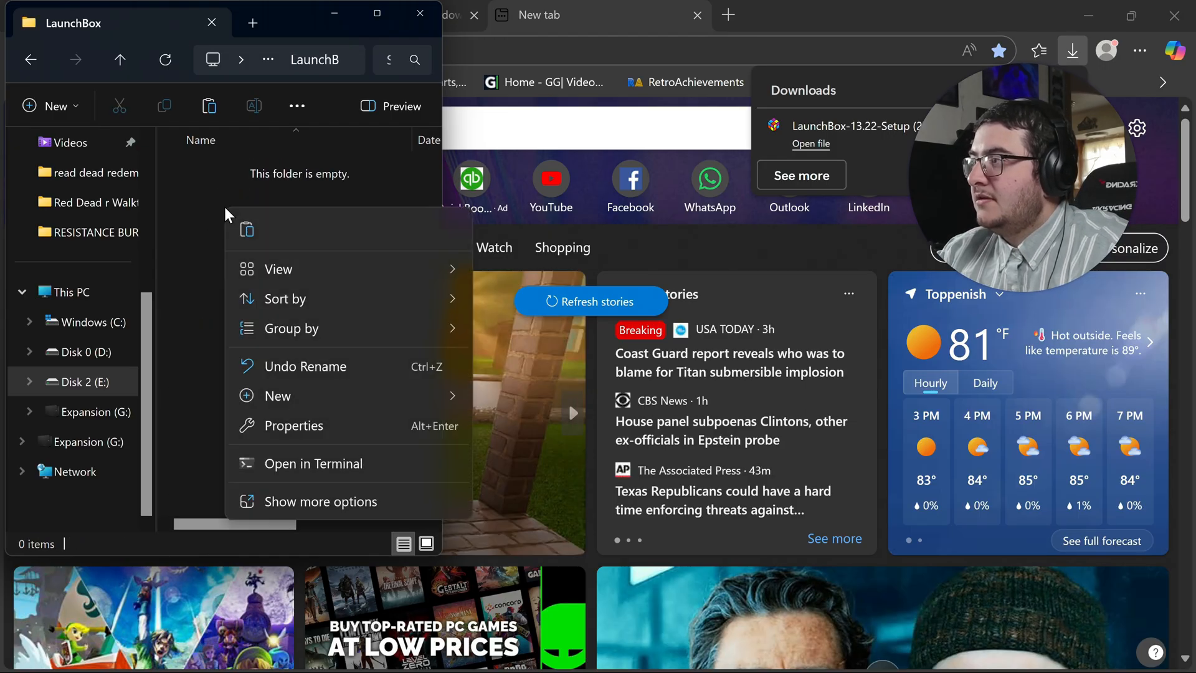
{"action": "left_click", "coordinate": [252, 234]}
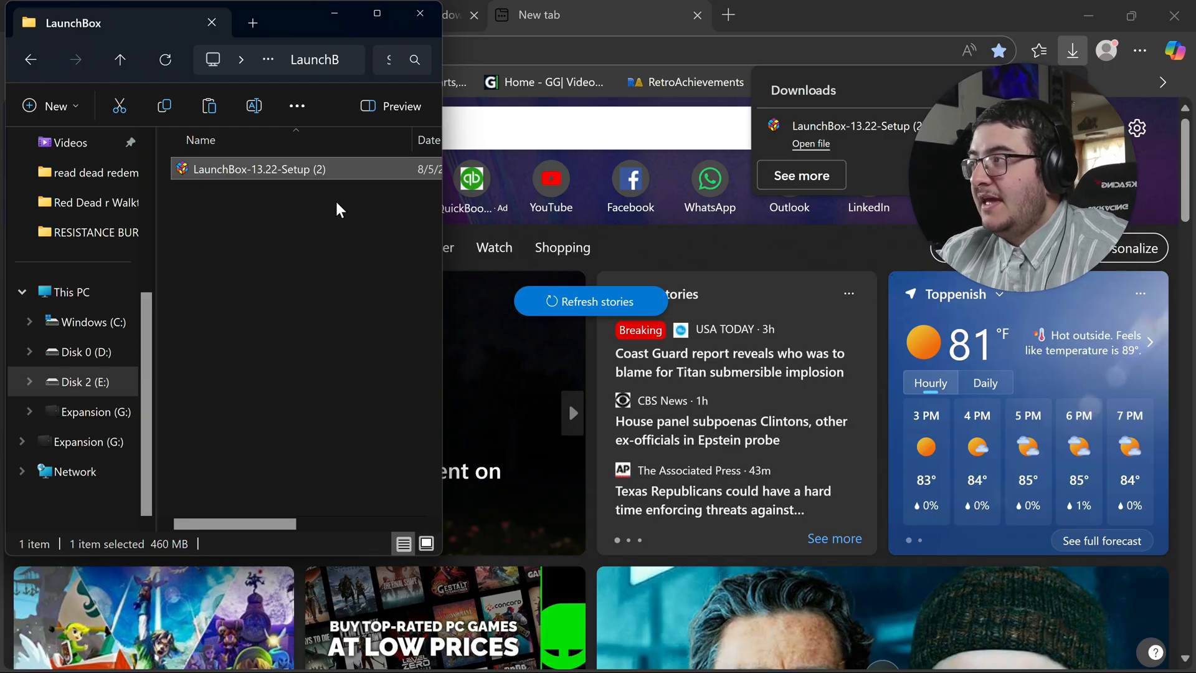
- Run LaunchBox-13.22-Setup (2) despite the SmartScreen block and choose English as the setup language
{"action": "double_click", "coordinate": [369, 170]}
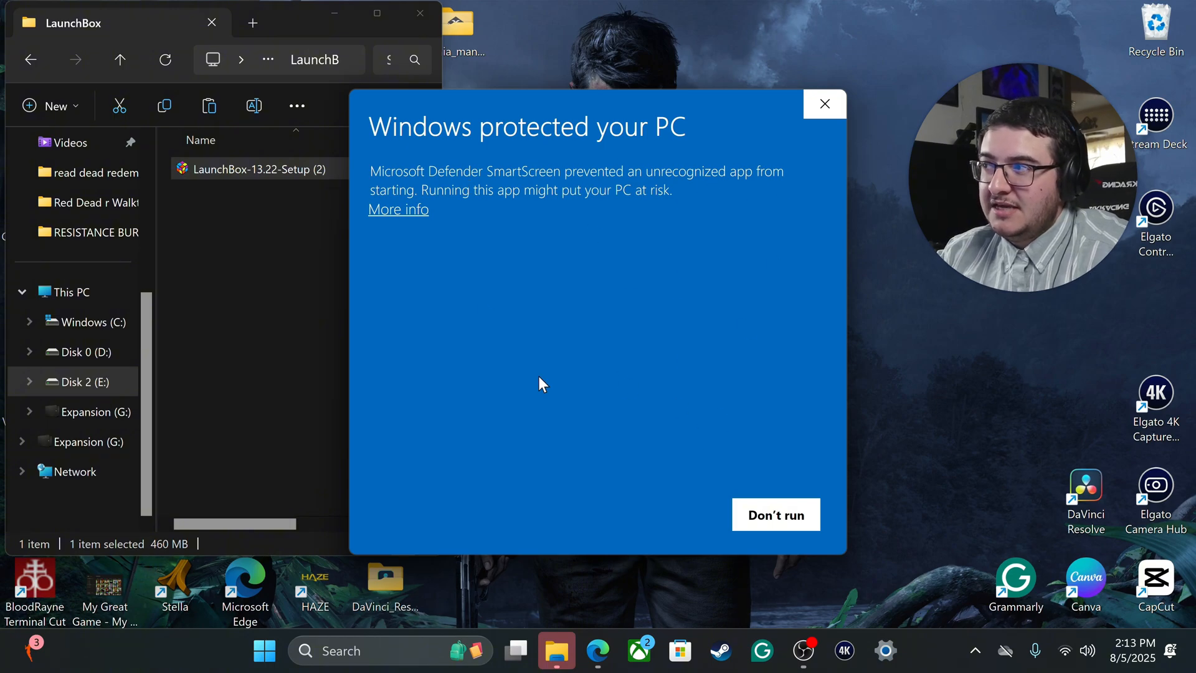
{"action": "left_click", "coordinate": [409, 212]}
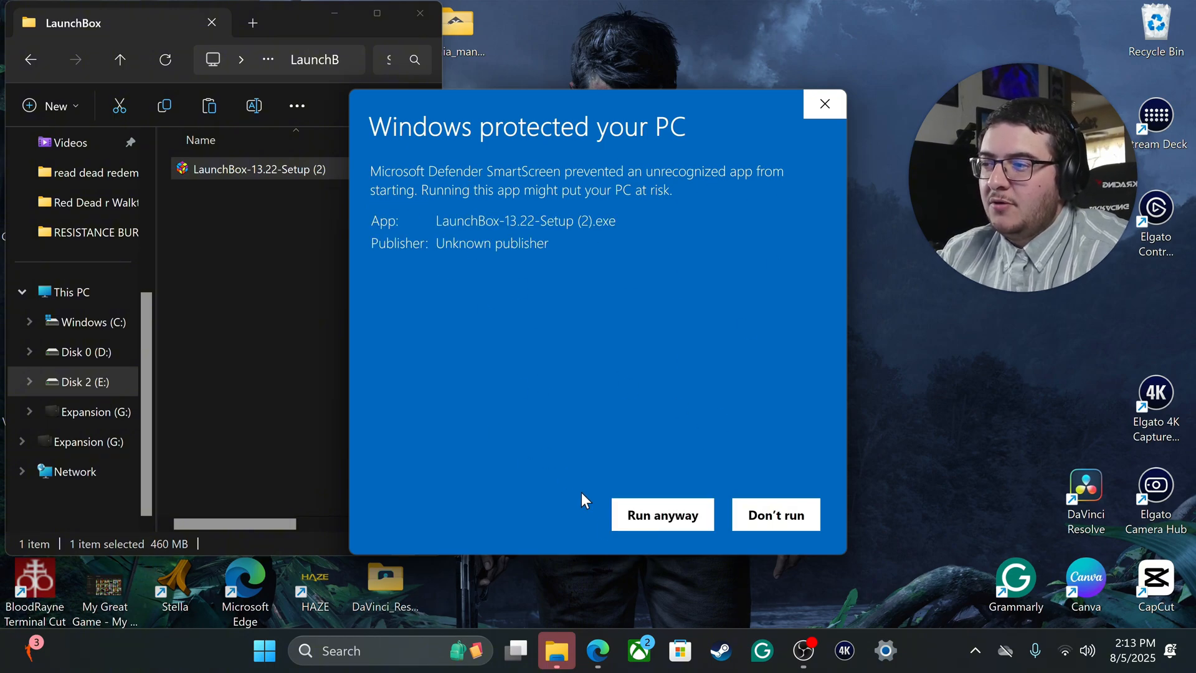
{"action": "left_click", "coordinate": [677, 515]}
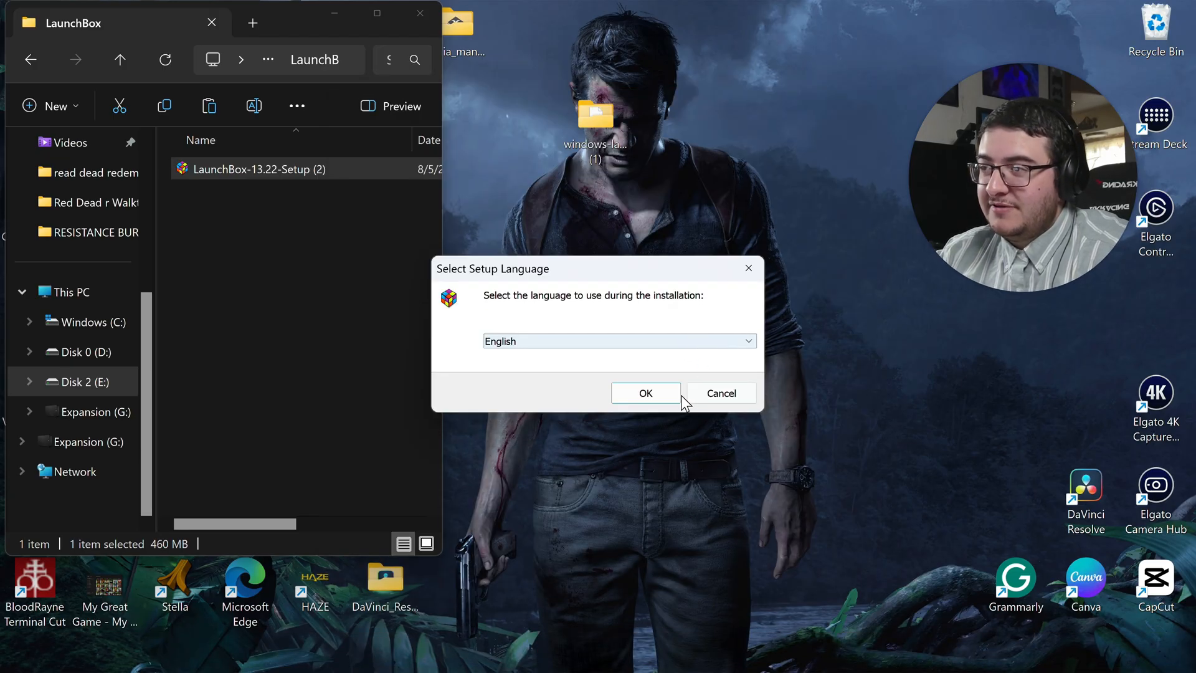
{"action": "left_click", "coordinate": [651, 394]}
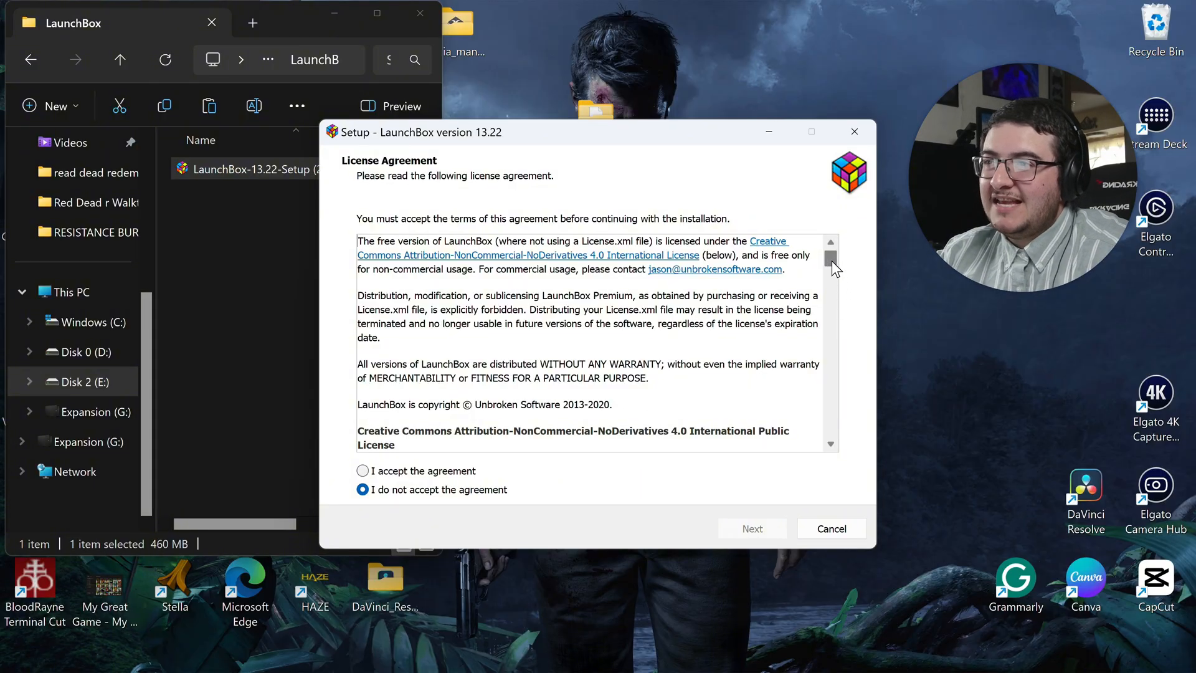
- Accept the LaunchBox license agreement and continue to the destination location
{"action": "left_click_drag", "start_coordinate": [831, 260], "coordinate": [834, 443]}
{"action": "left_click", "coordinate": [362, 471]}
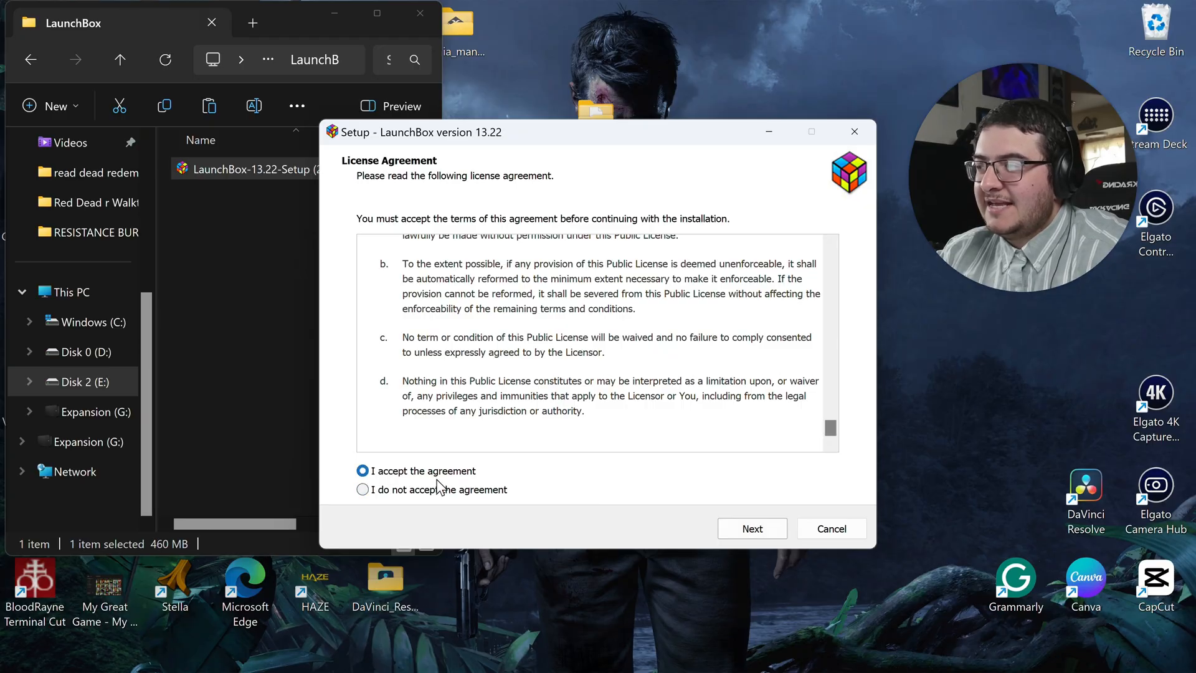
{"action": "left_click", "coordinate": [754, 529]}
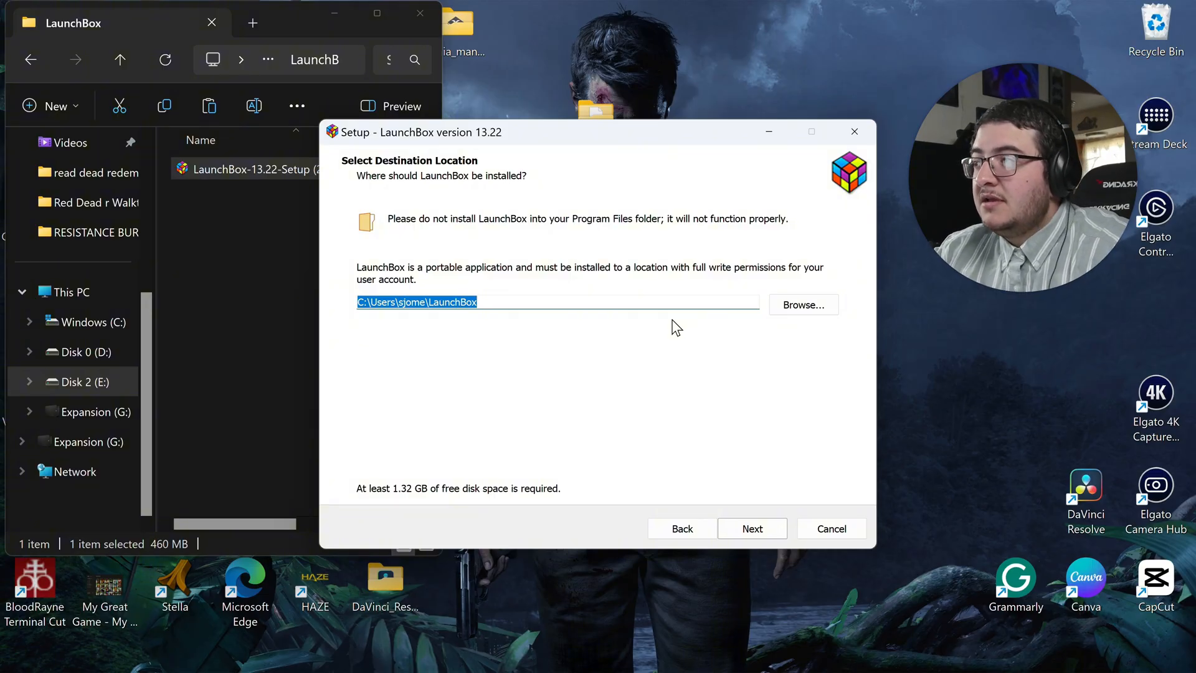
- Set the installation destination to E:\LaunchBox\LaunchBox by choosing the LaunchBox folder on Disk 2 (E:)
{"action": "left_click", "coordinate": [802, 305]}
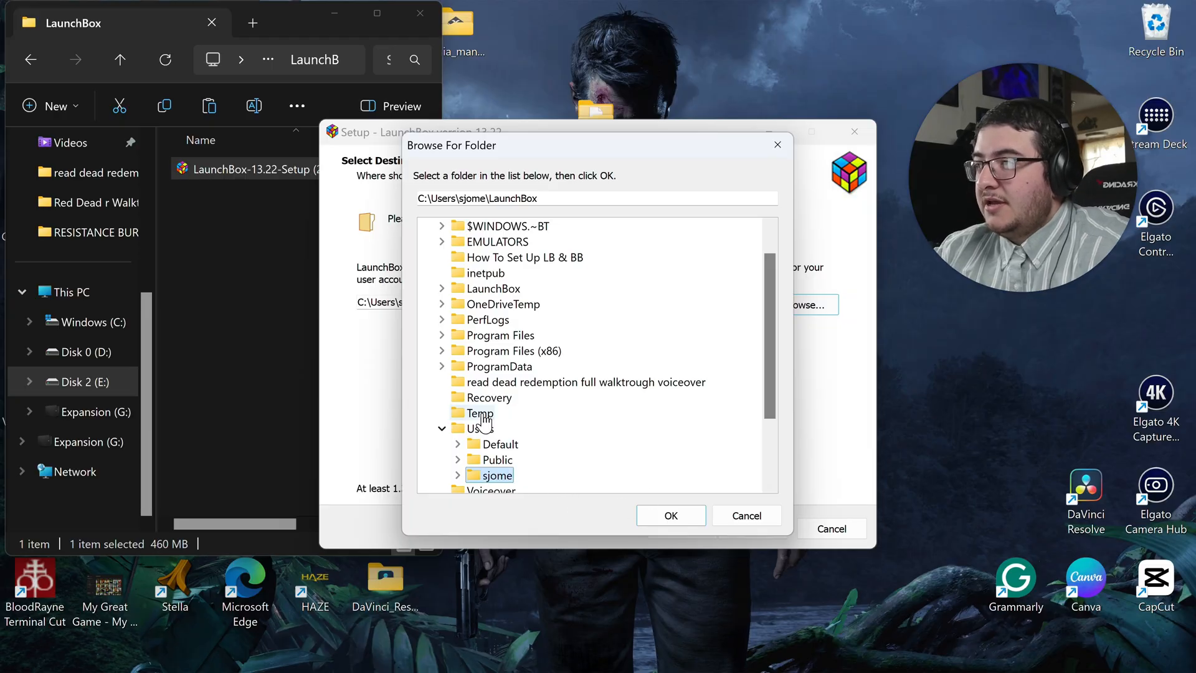
{"action": "scroll", "coordinate": [458, 377], "scroll_direction": "down", "scroll_amount": 2}
{"action": "left_click", "coordinate": [498, 462]}
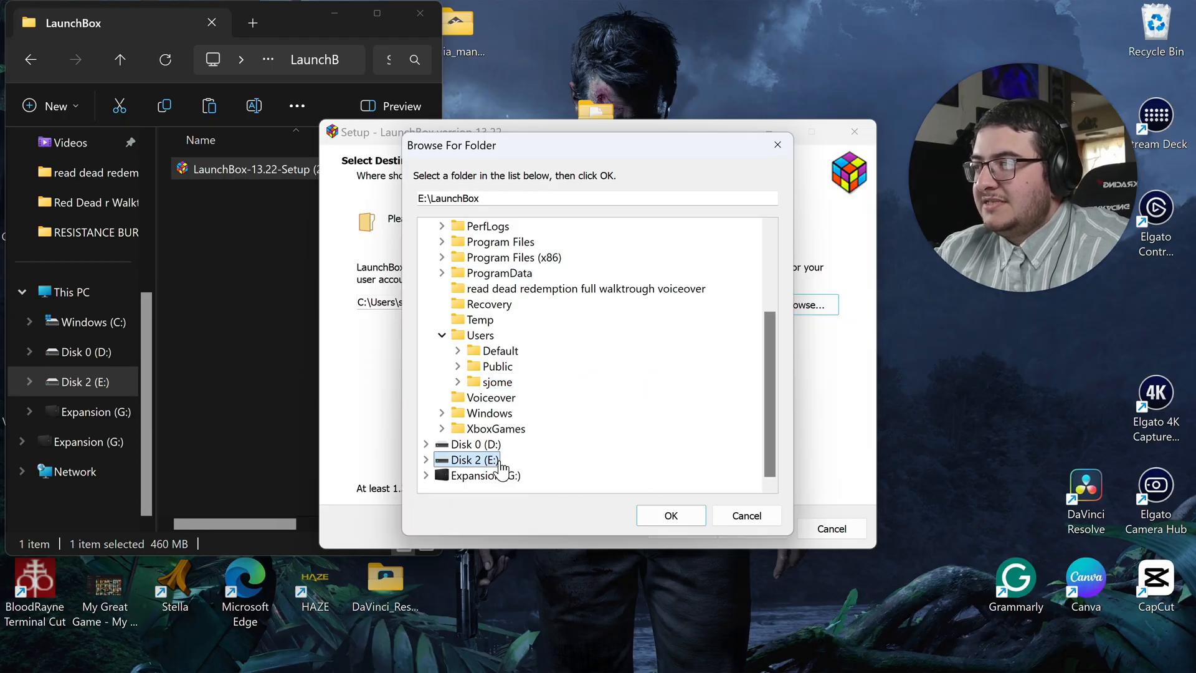
{"action": "double_click", "coordinate": [496, 464]}
{"action": "left_click", "coordinate": [511, 370]}
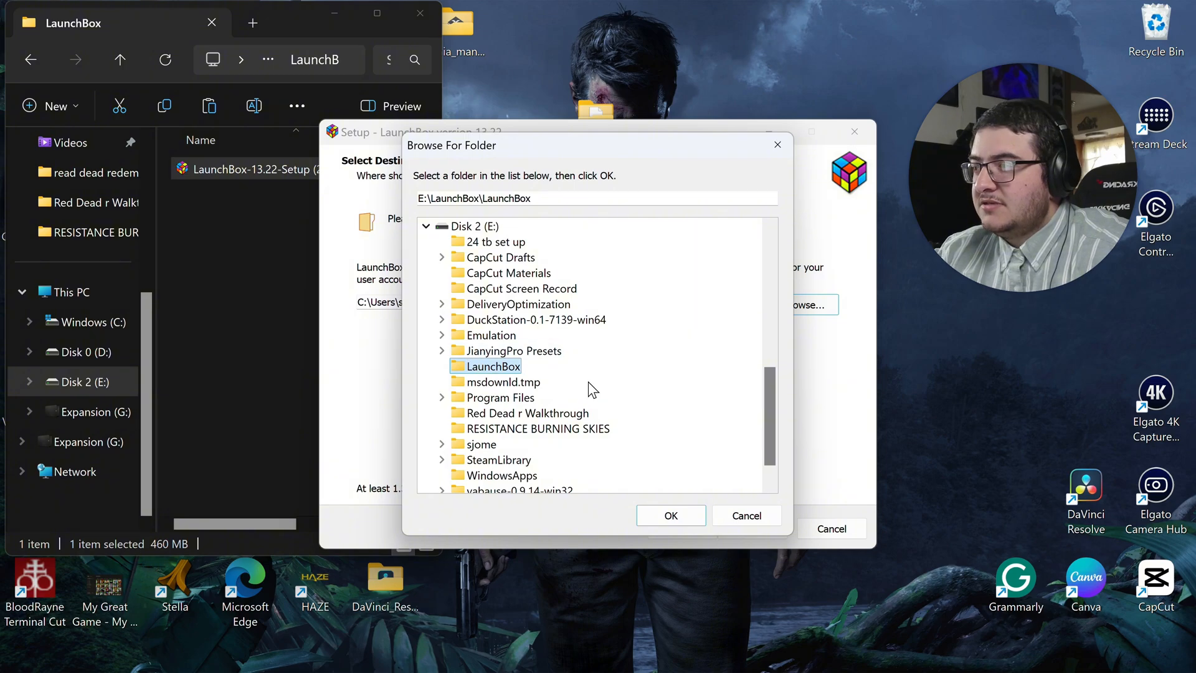
{"action": "left_click", "coordinate": [668, 517]}
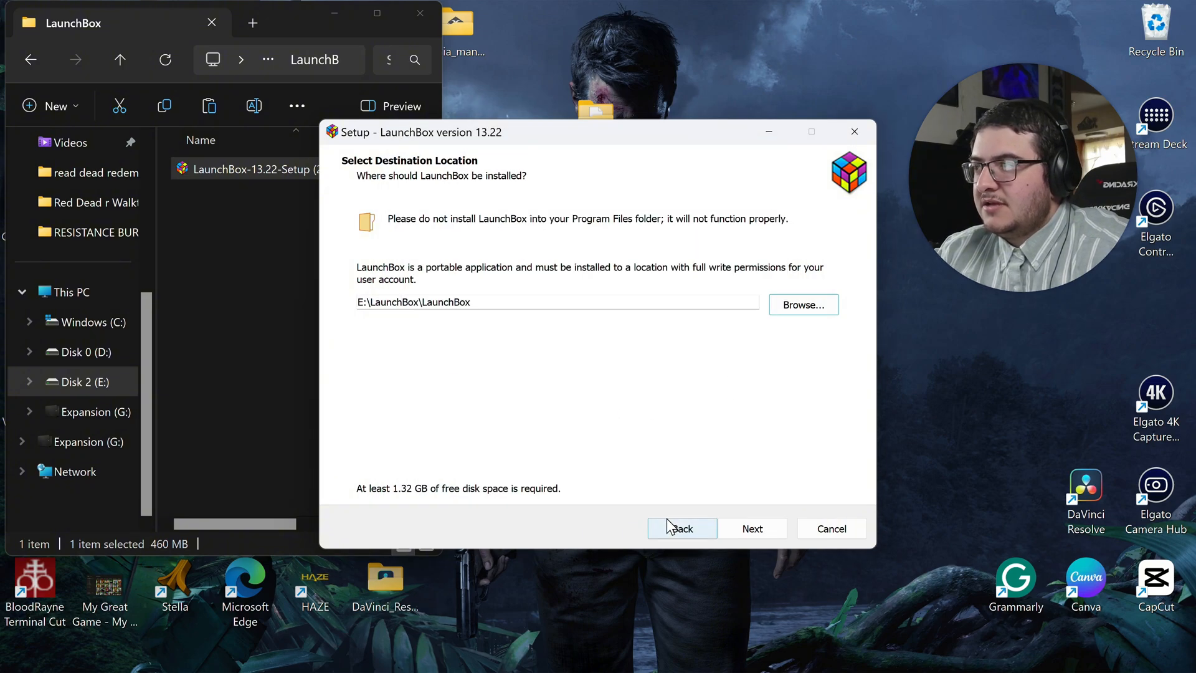
- Install LaunchBox with the Start Menu folder LaunchBox, and delete the setup file from the LaunchBox folder on Disk 2 (E:)
{"action": "left_click", "coordinate": [758, 530]}
{"action": "left_click", "coordinate": [759, 529]}
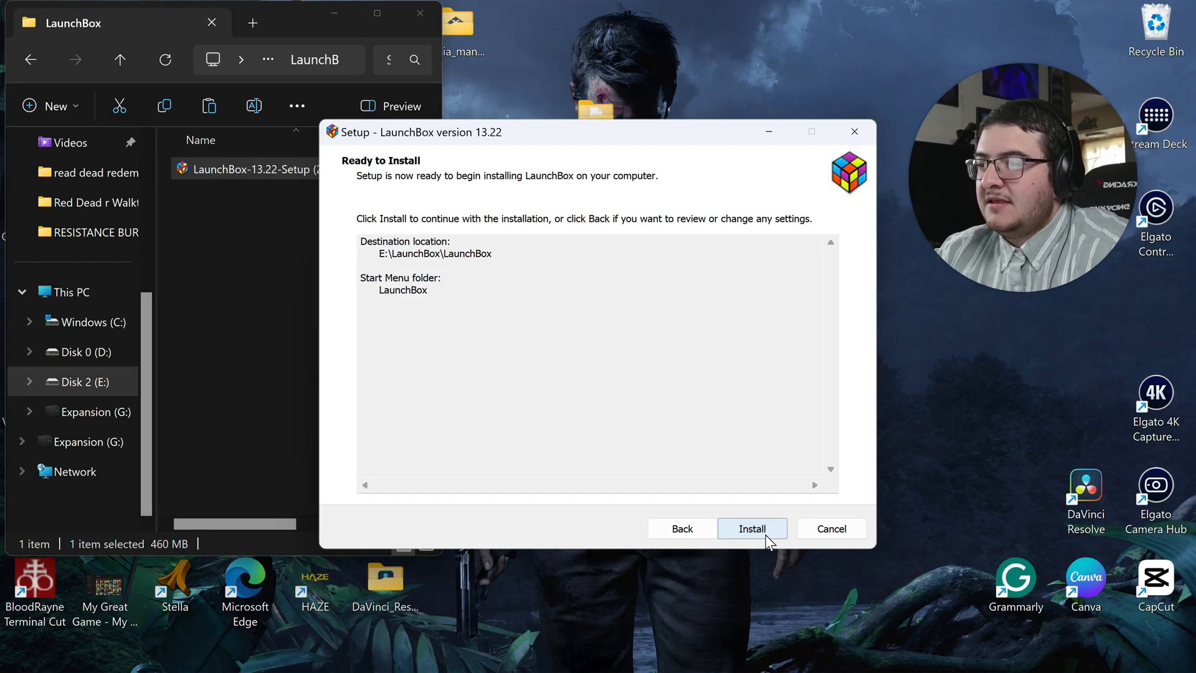
{"action": "left_click", "coordinate": [766, 534]}
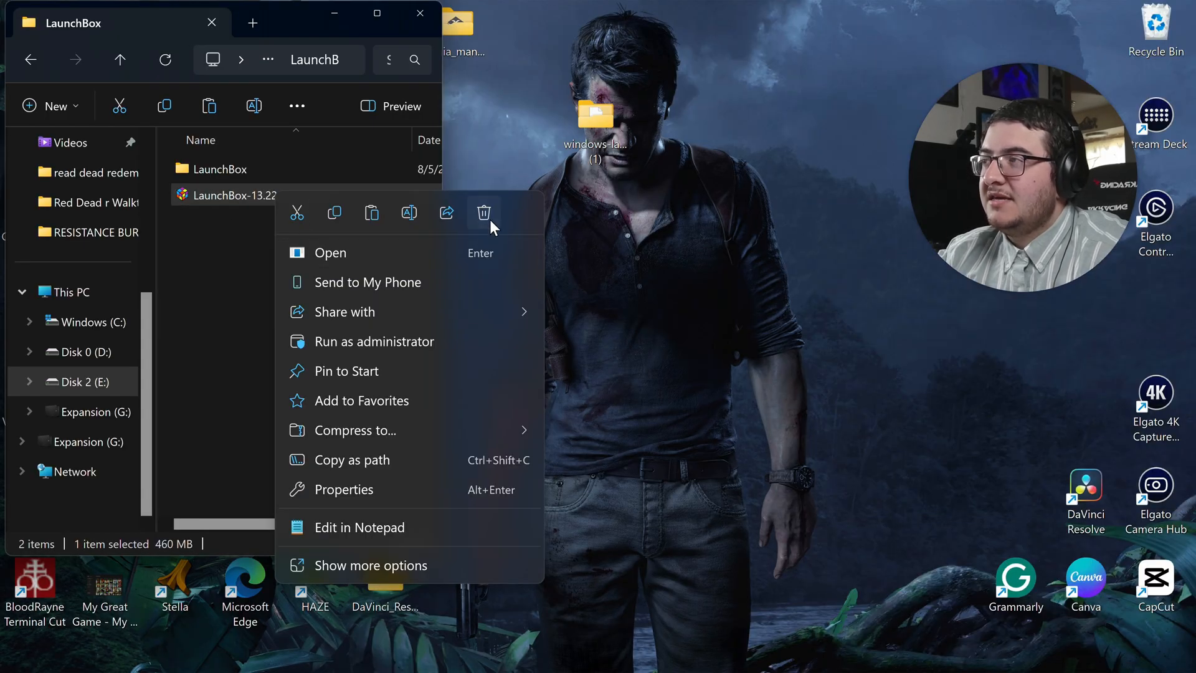
{"action": "left_click", "coordinate": [485, 212]}
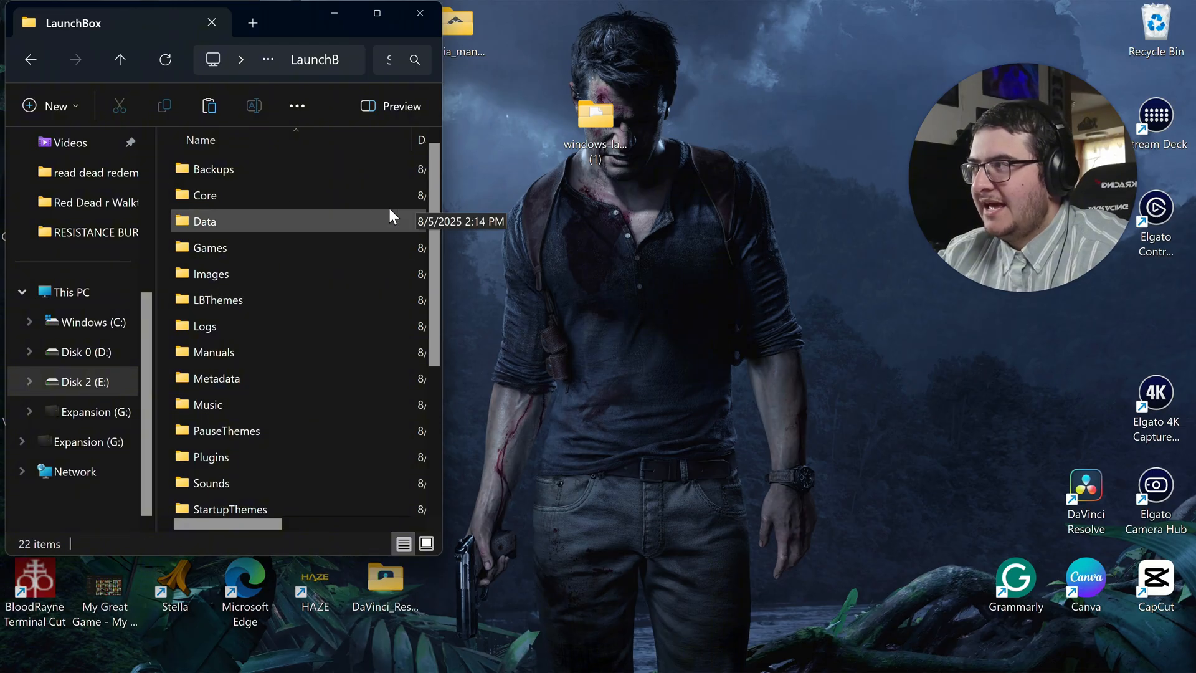
- Create a folder named Emulators inside the installed LaunchBox folder and open it
{"action": "scroll", "coordinate": [264, 274], "scroll_direction": "down", "scroll_amount": 3}
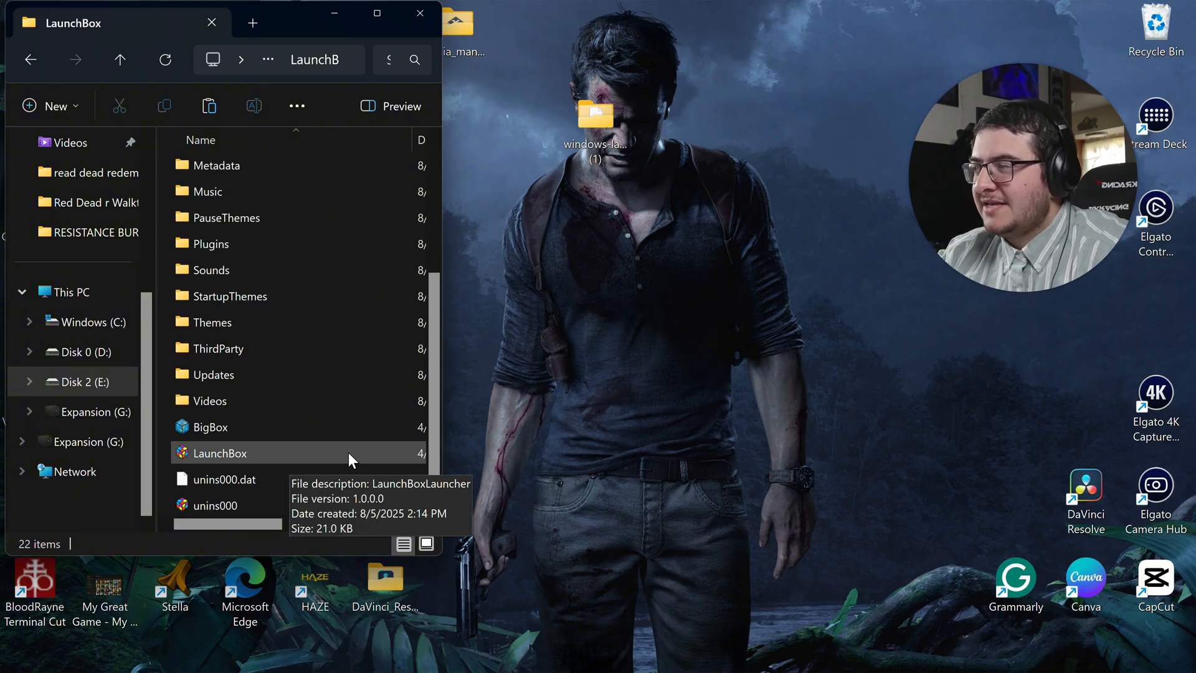
{"action": "scroll", "coordinate": [166, 297], "scroll_direction": "up", "scroll_amount": 3}
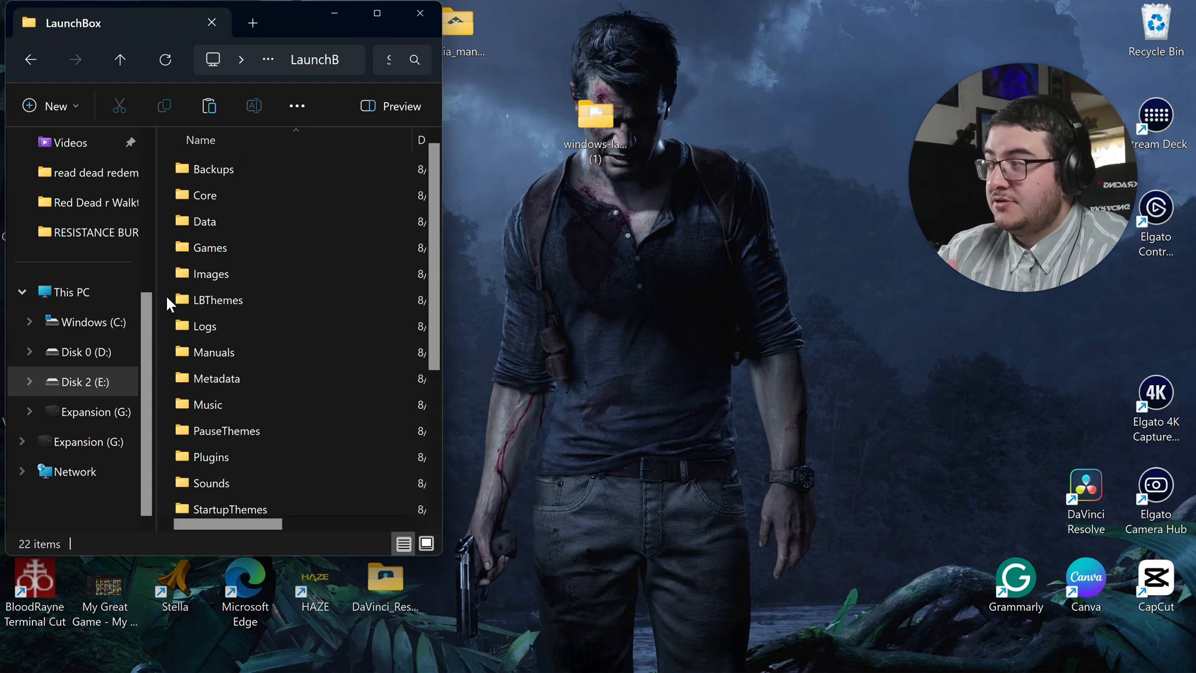
{"action": "right_click", "coordinate": [164, 298]}
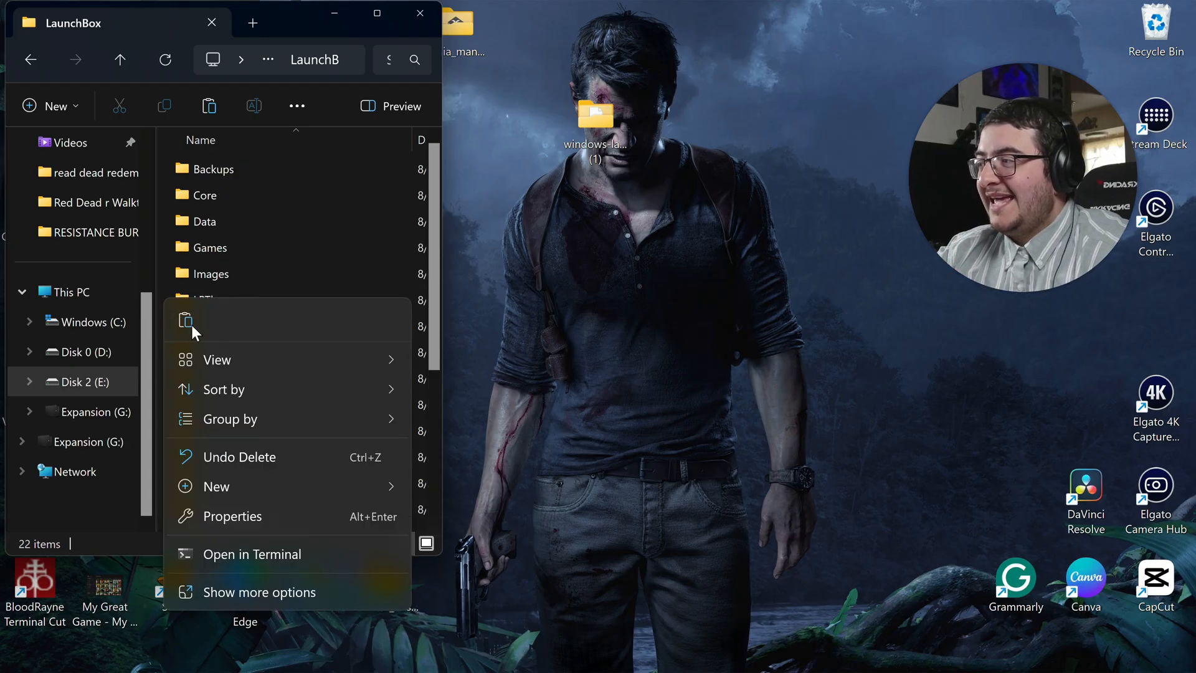
{"action": "mouse_move", "coordinate": [238, 485]}
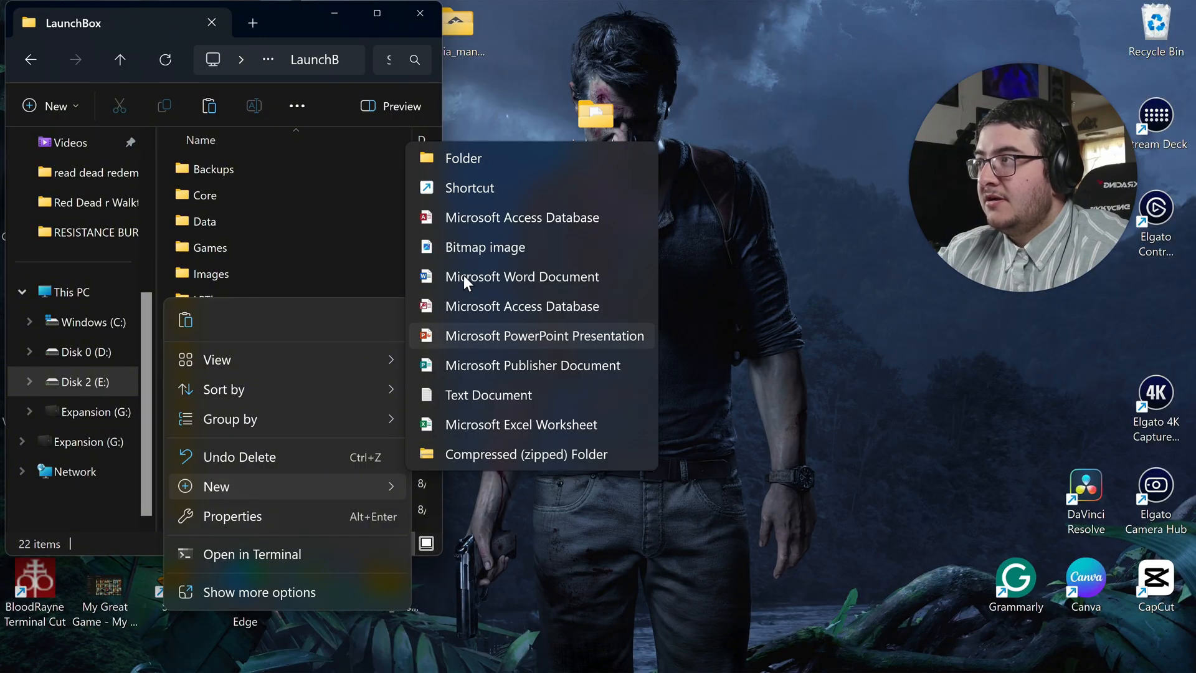
{"action": "left_click", "coordinate": [480, 163]}
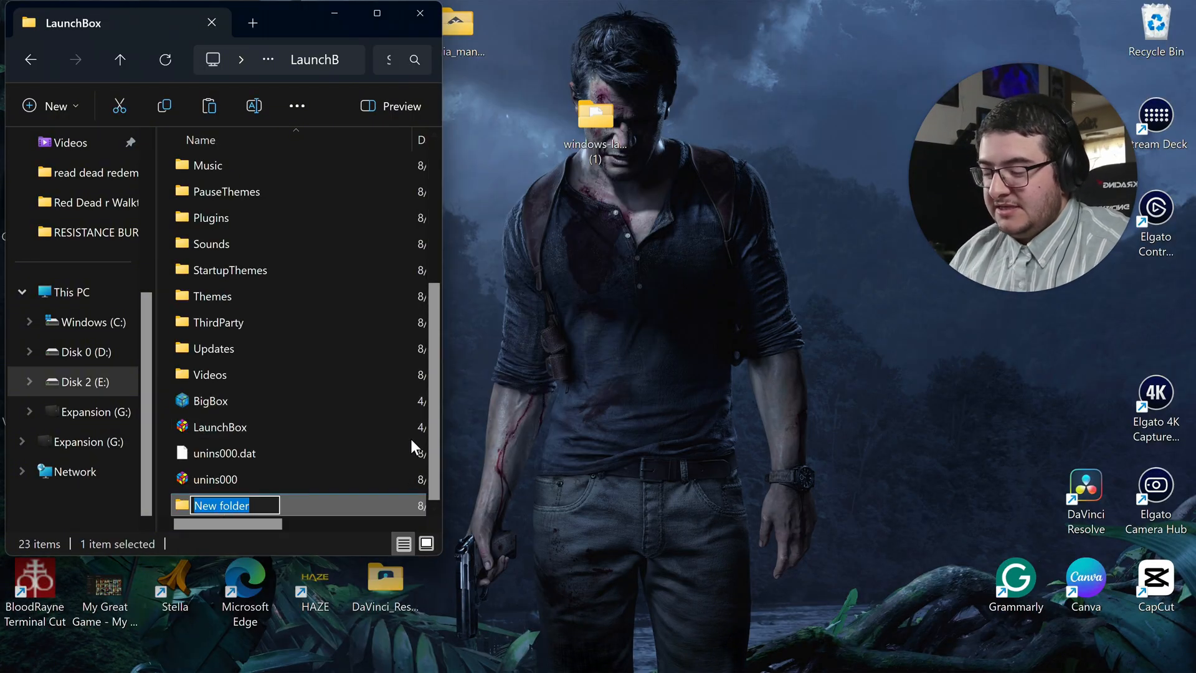
{"action": "type", "text": "Emul"}
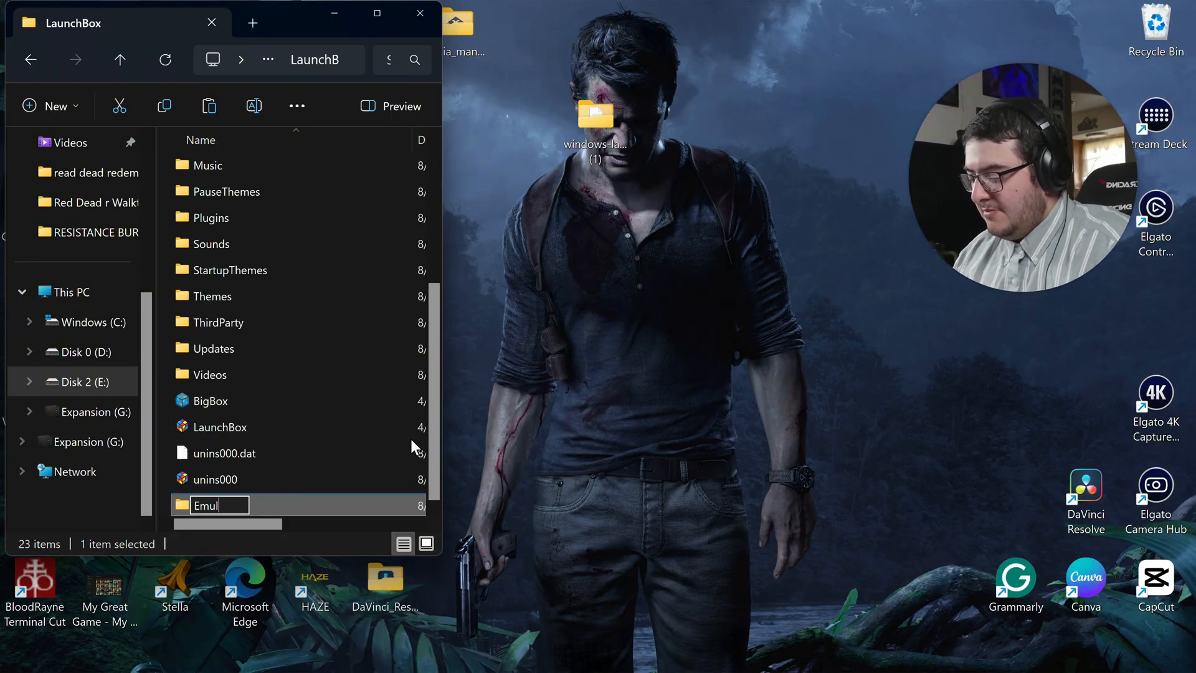
{"action": "type", "text": "ators"}
{"action": "key", "text": "Return"}
{"action": "key", "text": "Return"}
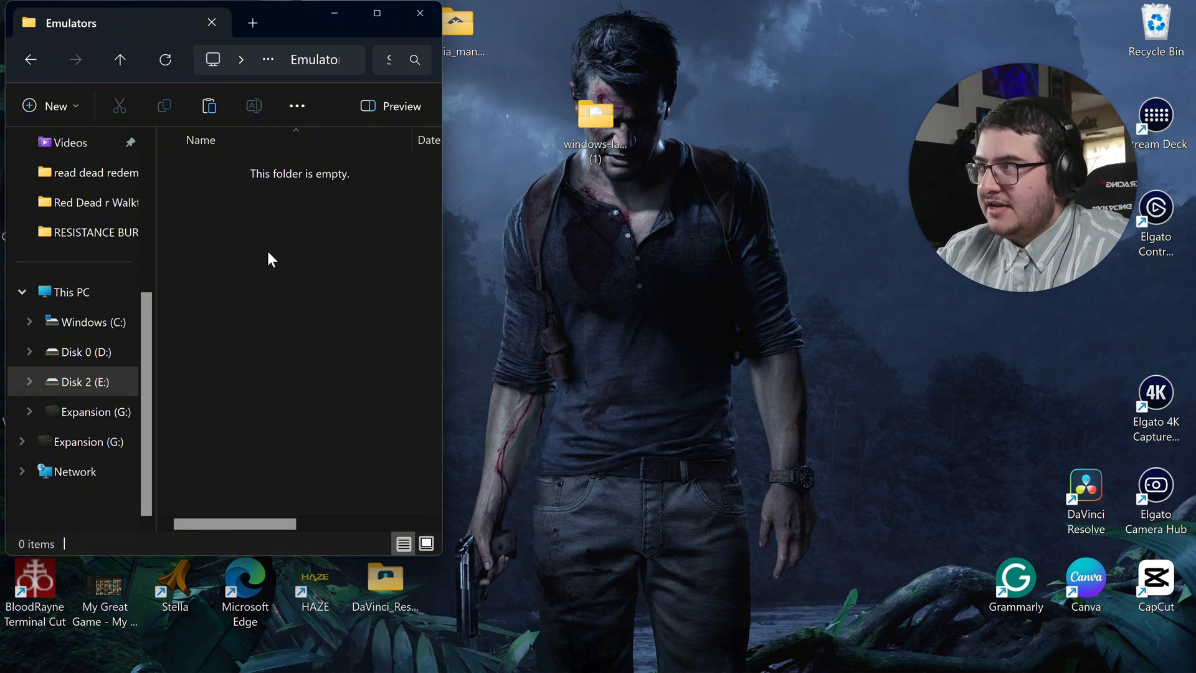
- Review where the Emulators folder sits within the nested LaunchBox folders and check its contents
{"action": "key", "text": "alt+Left"}
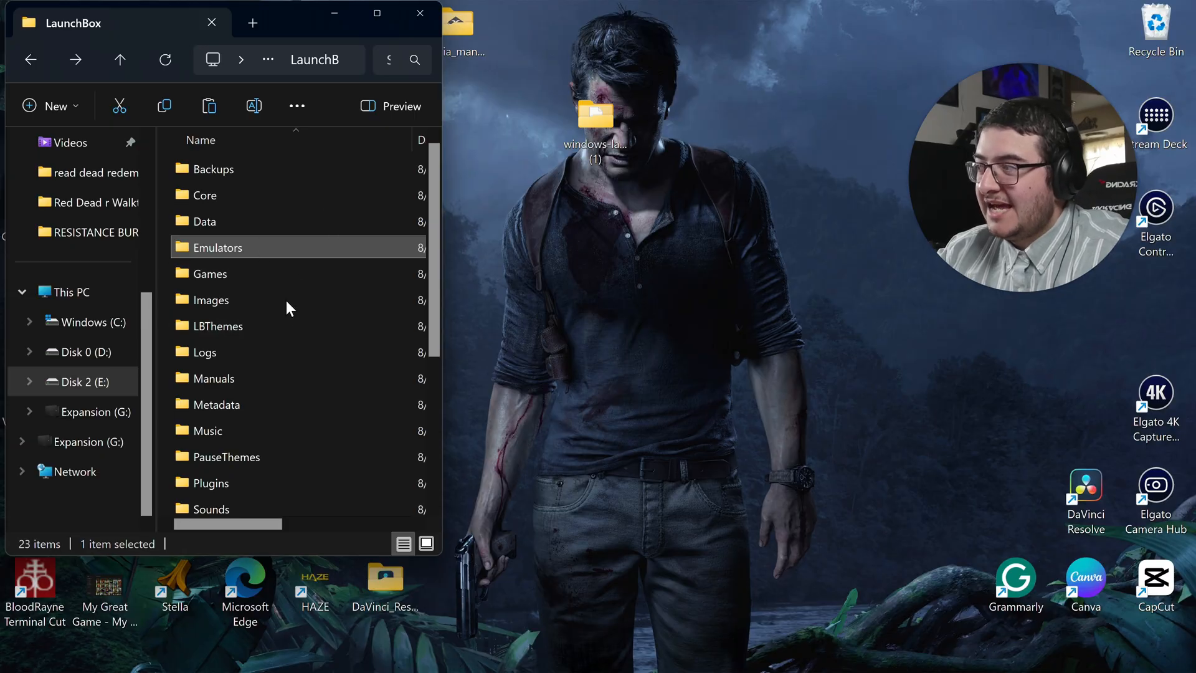
{"action": "scroll", "coordinate": [299, 336], "scroll_direction": "down", "scroll_amount": 3}
{"action": "key", "text": "alt+Left"}
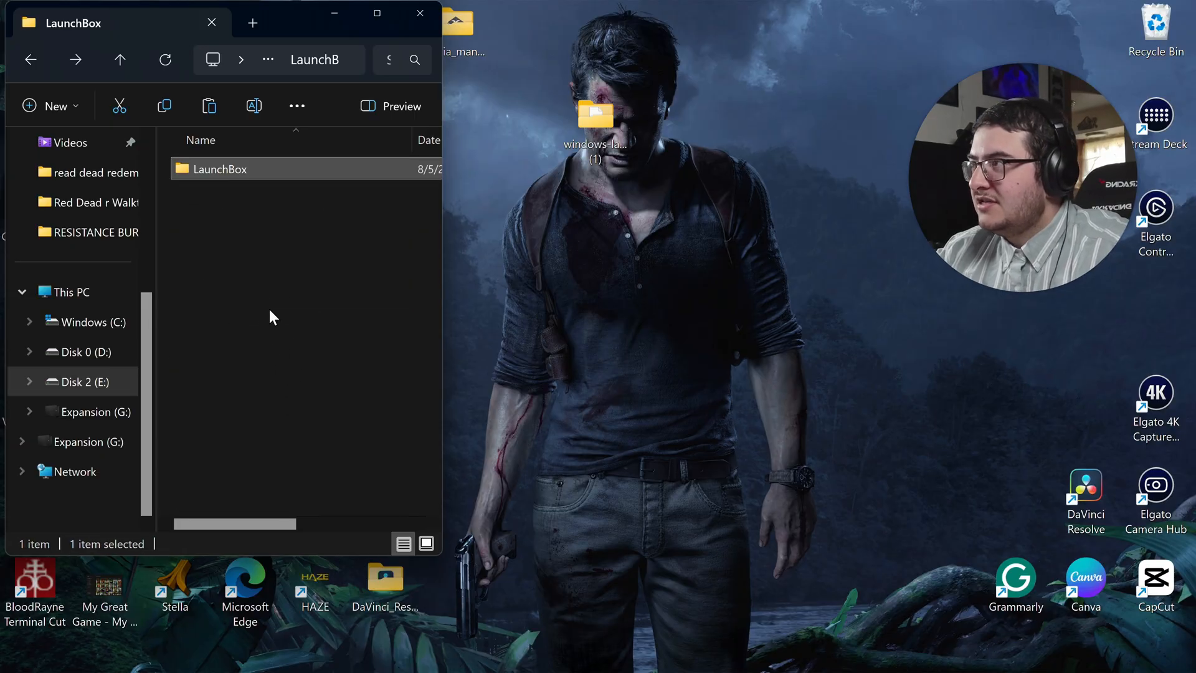
{"action": "double_click", "coordinate": [291, 171]}
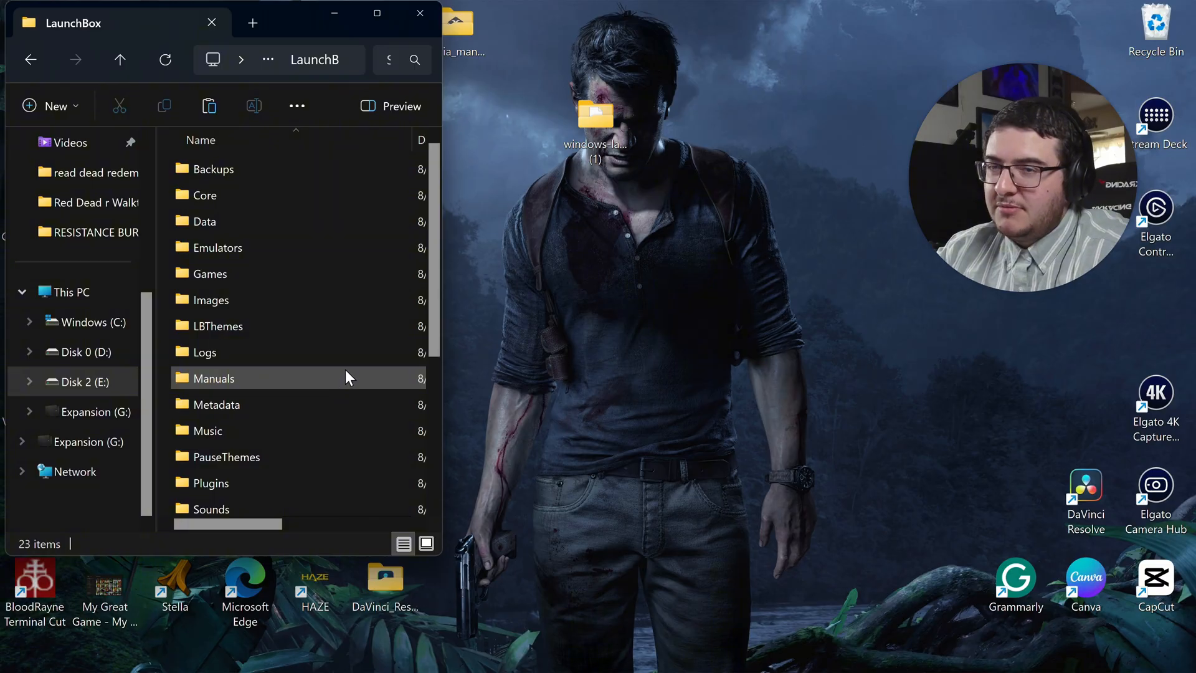
{"action": "double_click", "coordinate": [290, 248]}
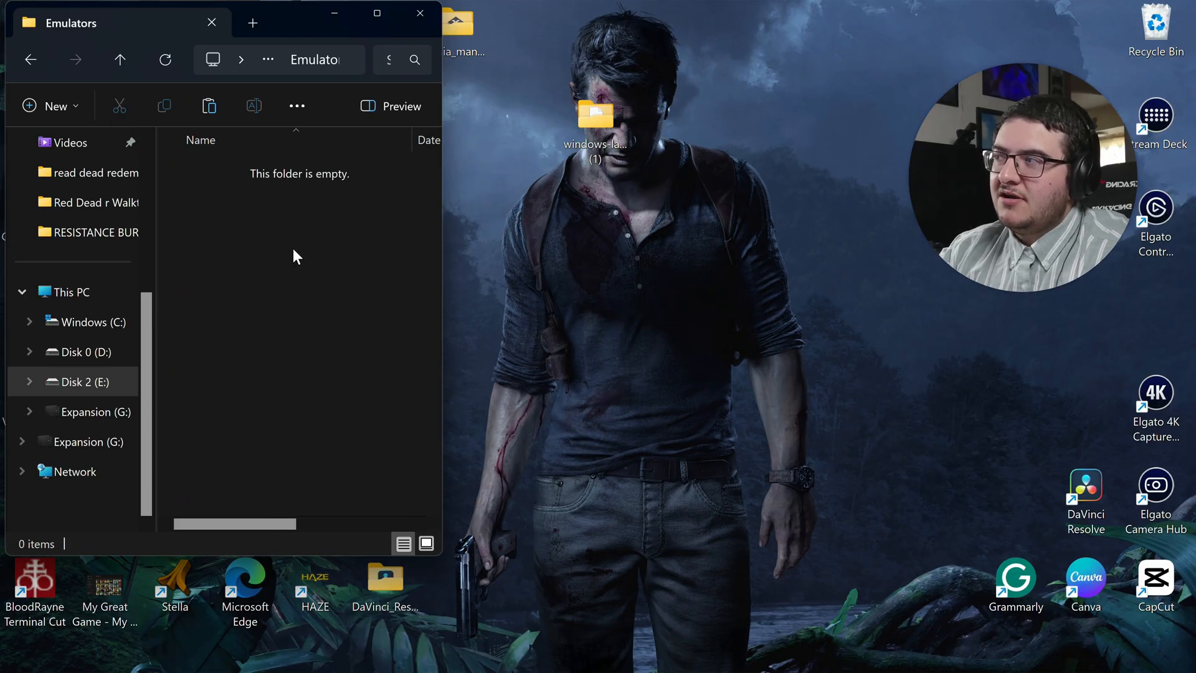
{"action": "key", "text": "alt+Left"}
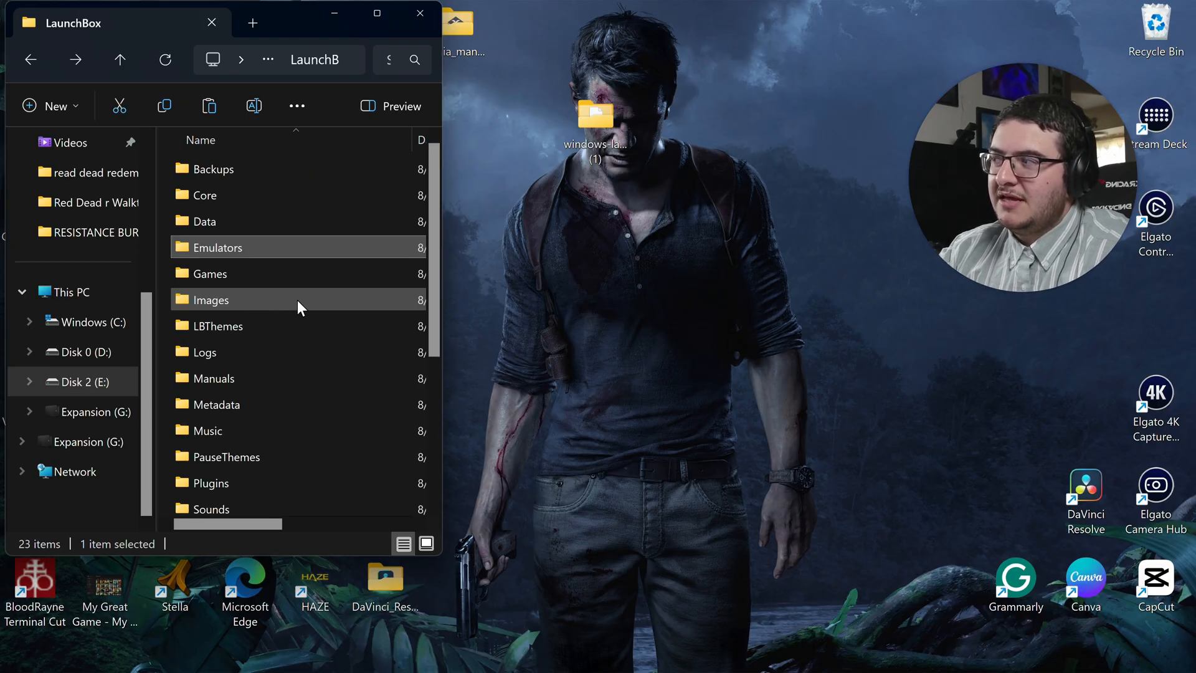
{"action": "scroll", "coordinate": [297, 300], "scroll_direction": "down", "scroll_amount": 3}
{"action": "key", "text": "alt+Left"}
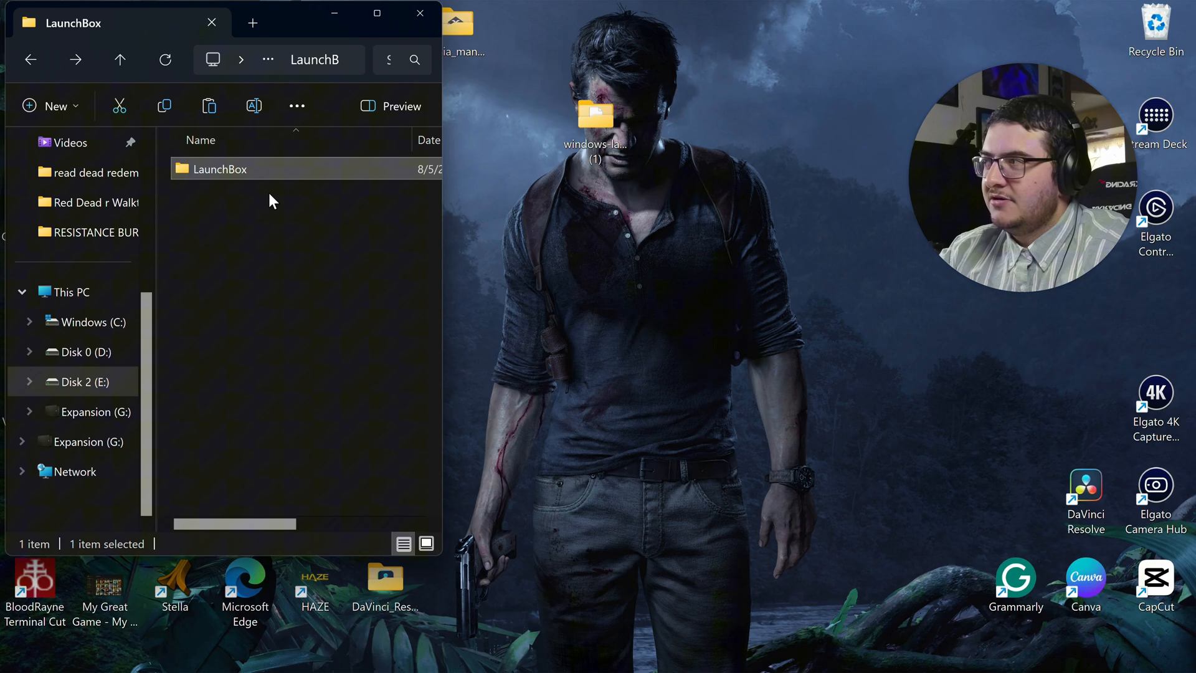
{"action": "double_click", "coordinate": [305, 177]}
{"action": "double_click", "coordinate": [326, 248]}
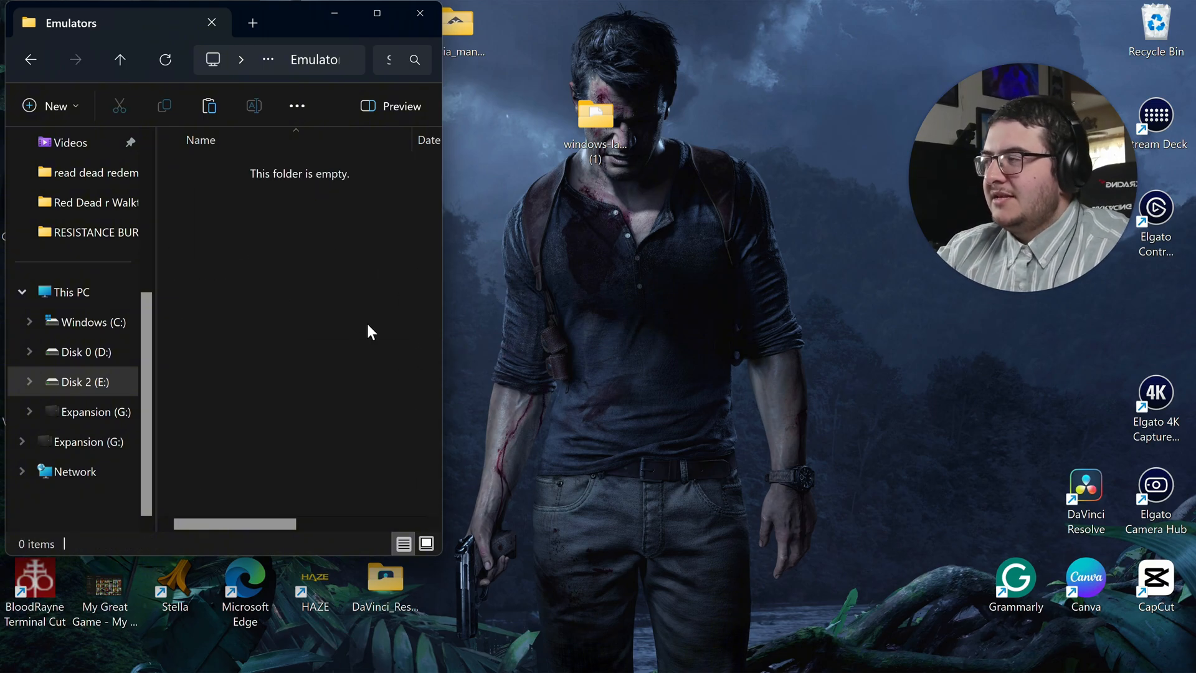
{"action": "key", "text": "alt+Left"}
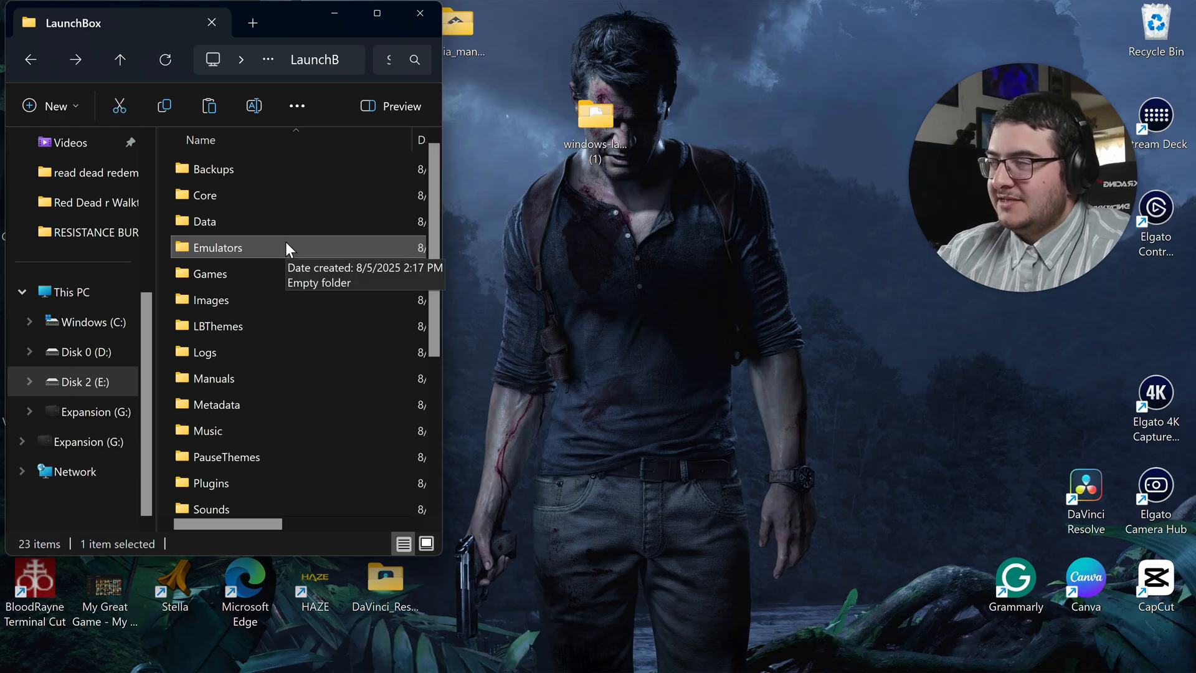
- Start LaunchBox from its installation folder, dismissing the welcome window, and expand the Computers platform category
{"action": "scroll", "coordinate": [285, 241], "scroll_direction": "down", "scroll_amount": 3}
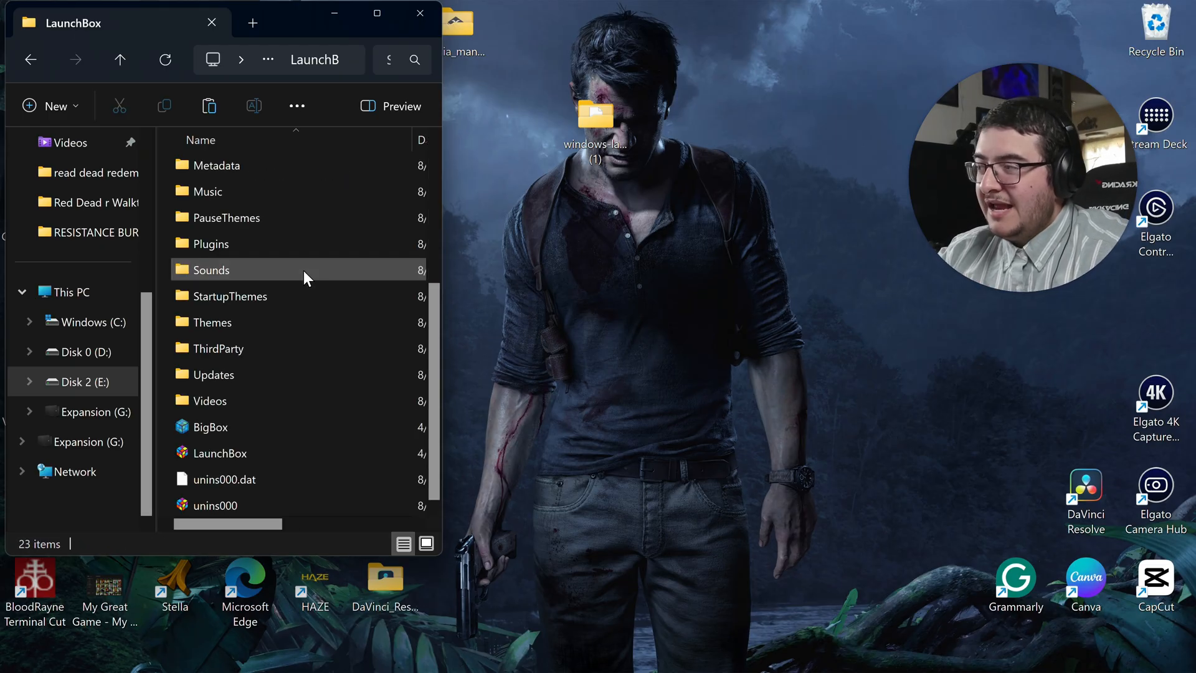
{"action": "double_click", "coordinate": [266, 459]}
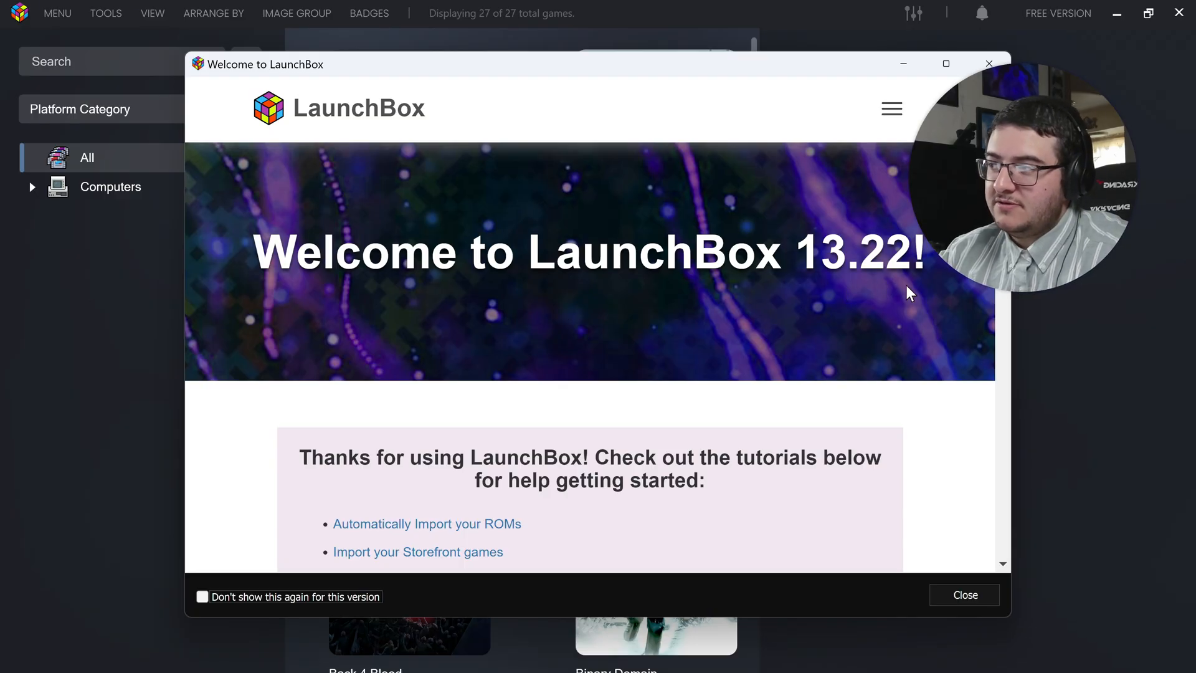
{"action": "scroll", "coordinate": [722, 411], "scroll_direction": "down", "scroll_amount": 10}
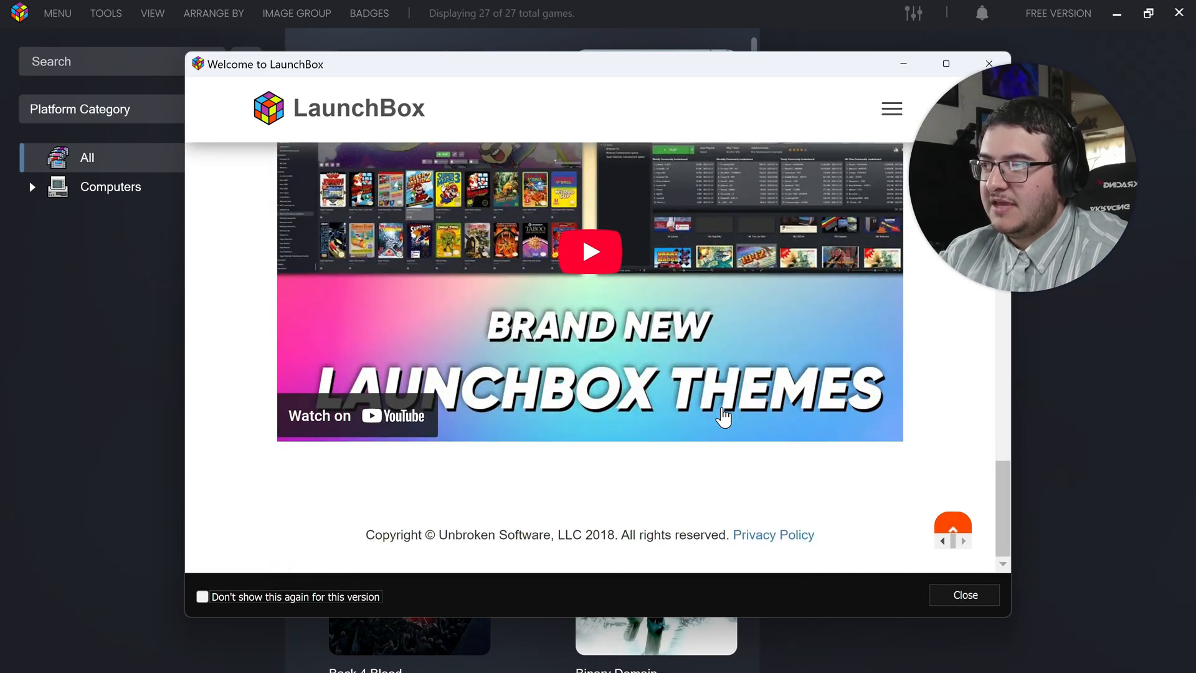
{"action": "key", "text": "Escape"}
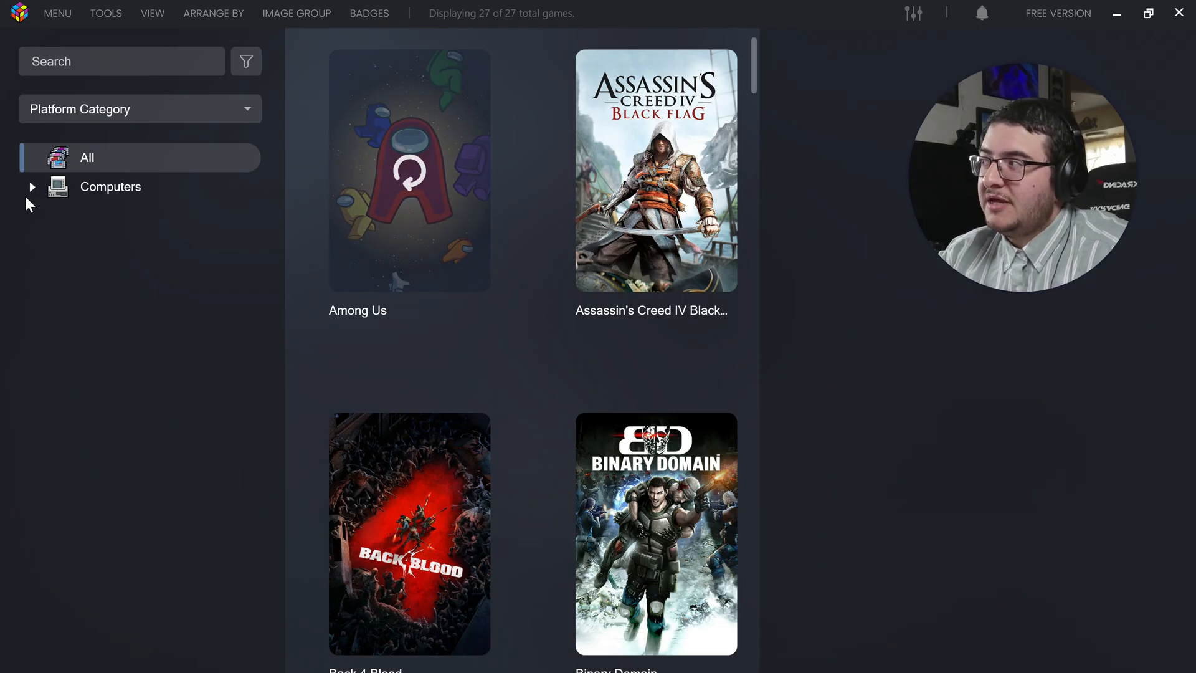
{"action": "left_click", "coordinate": [28, 187]}
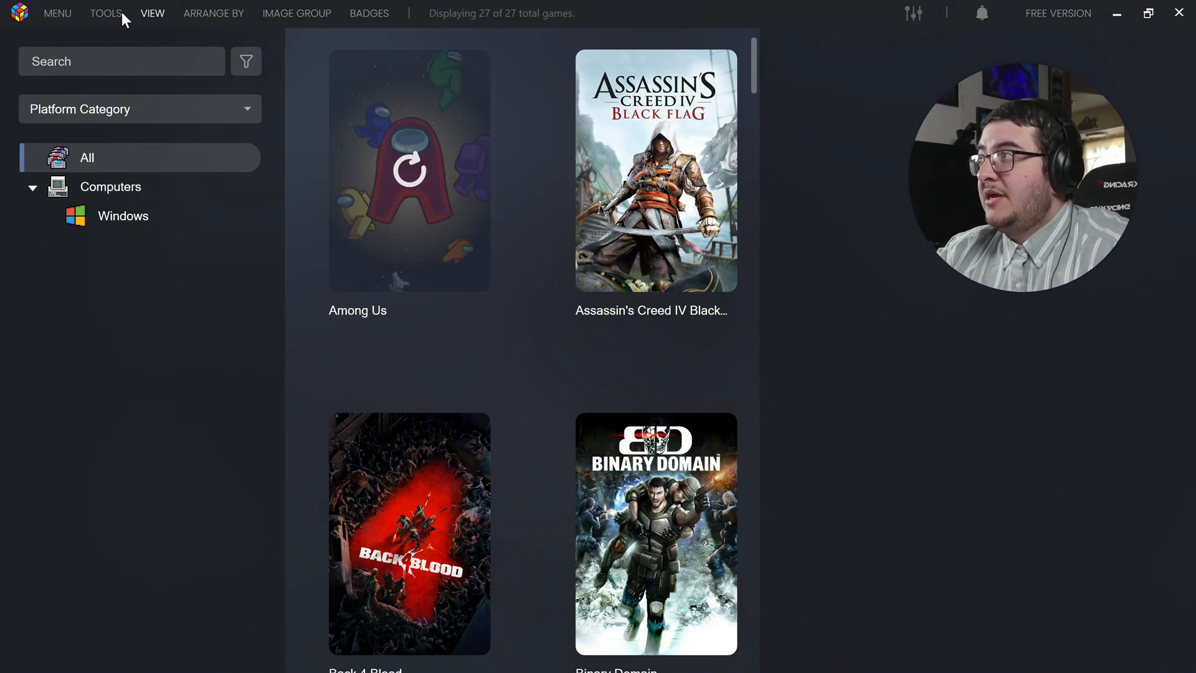
{"action": "left_click", "coordinate": [69, 13]}
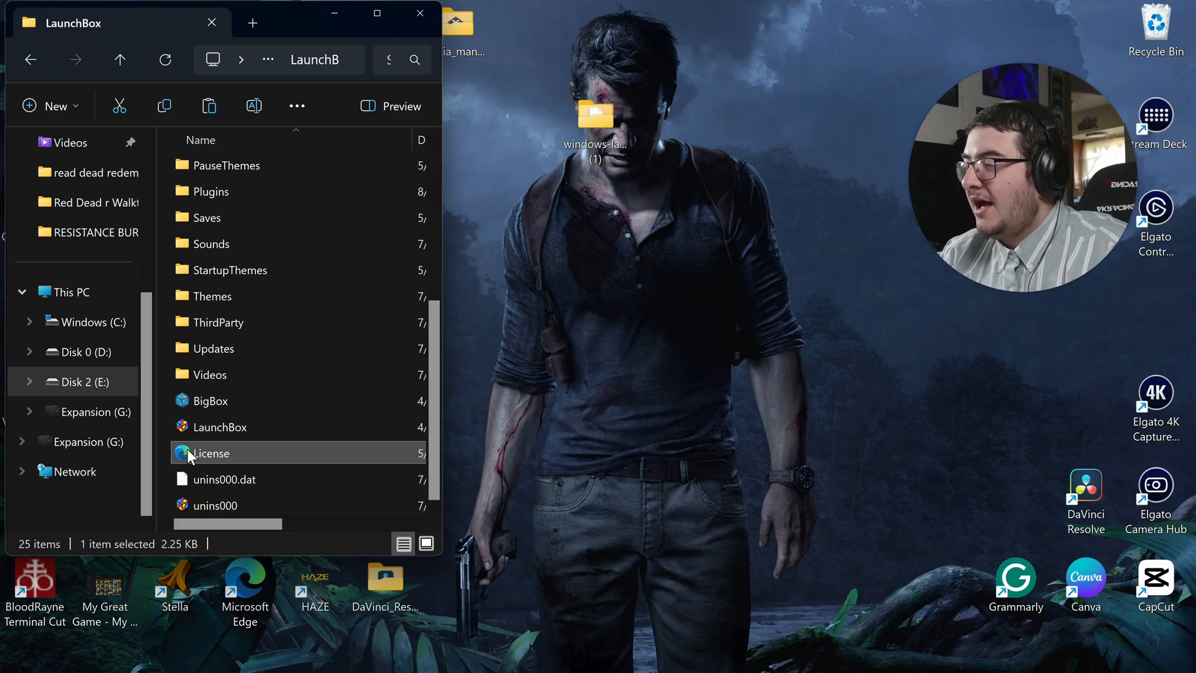
- Paste the copied License file into the installed LaunchBox folder at E:\LaunchBox\LaunchBox
{"action": "left_click", "coordinate": [116, 380]}
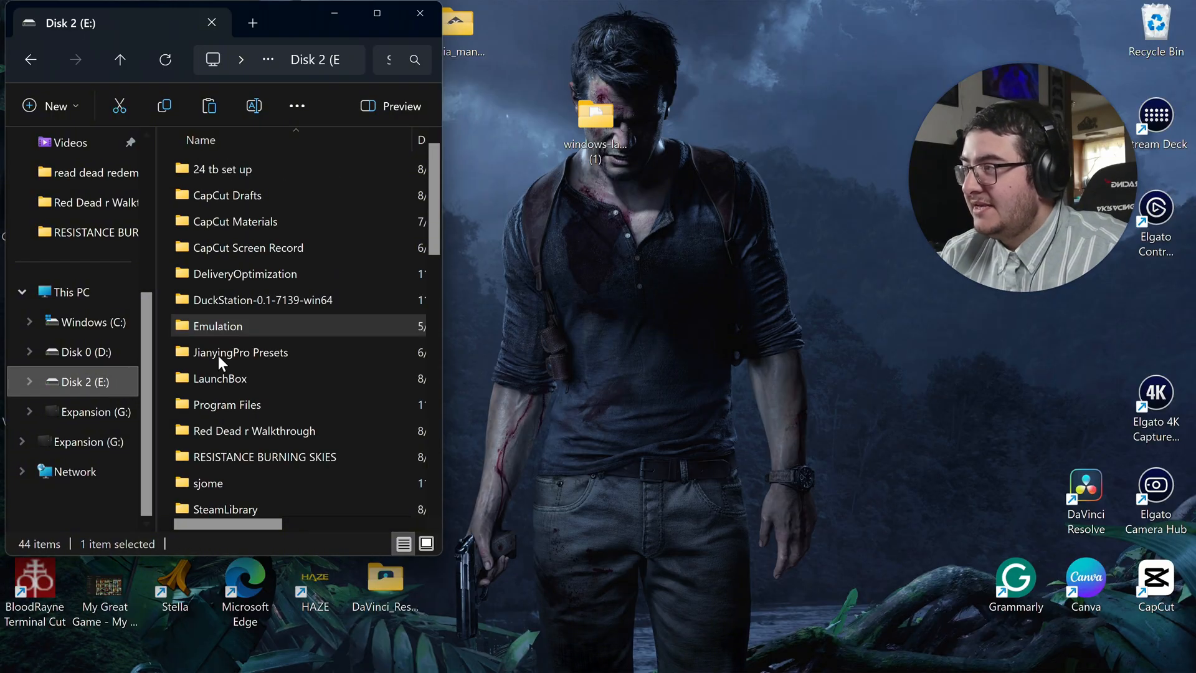
{"action": "double_click", "coordinate": [294, 381]}
{"action": "double_click", "coordinate": [268, 164]}
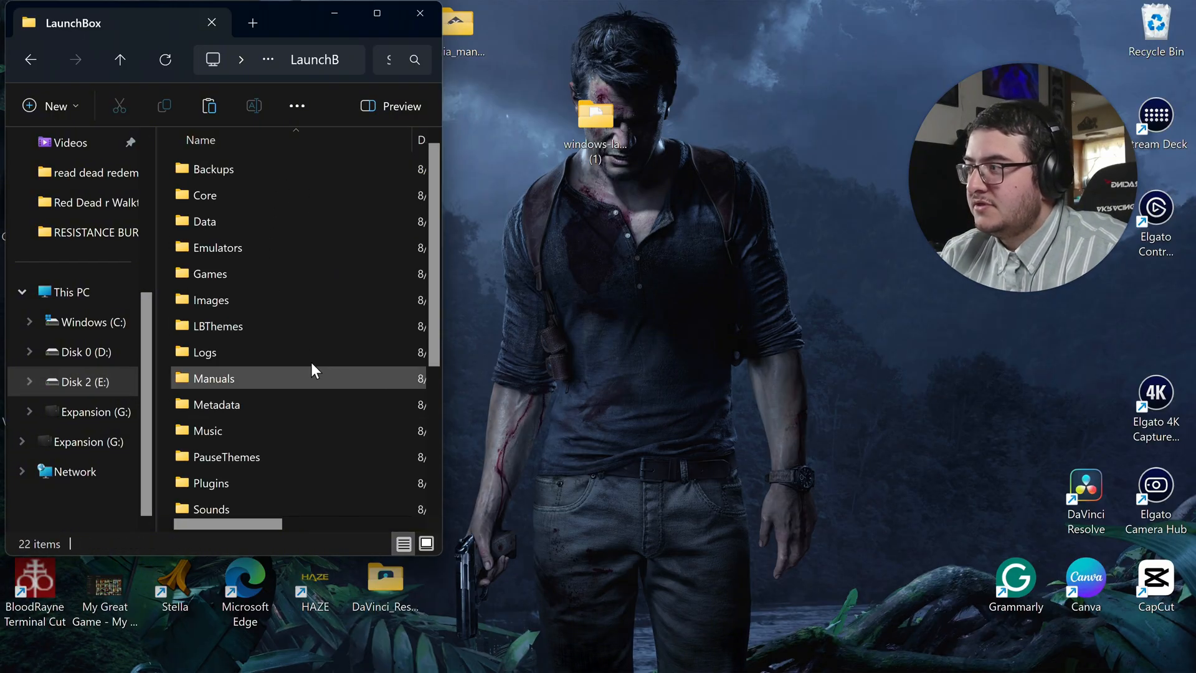
{"action": "scroll", "coordinate": [292, 358], "scroll_direction": "down", "scroll_amount": 3}
{"action": "key", "text": "ctrl+t"}
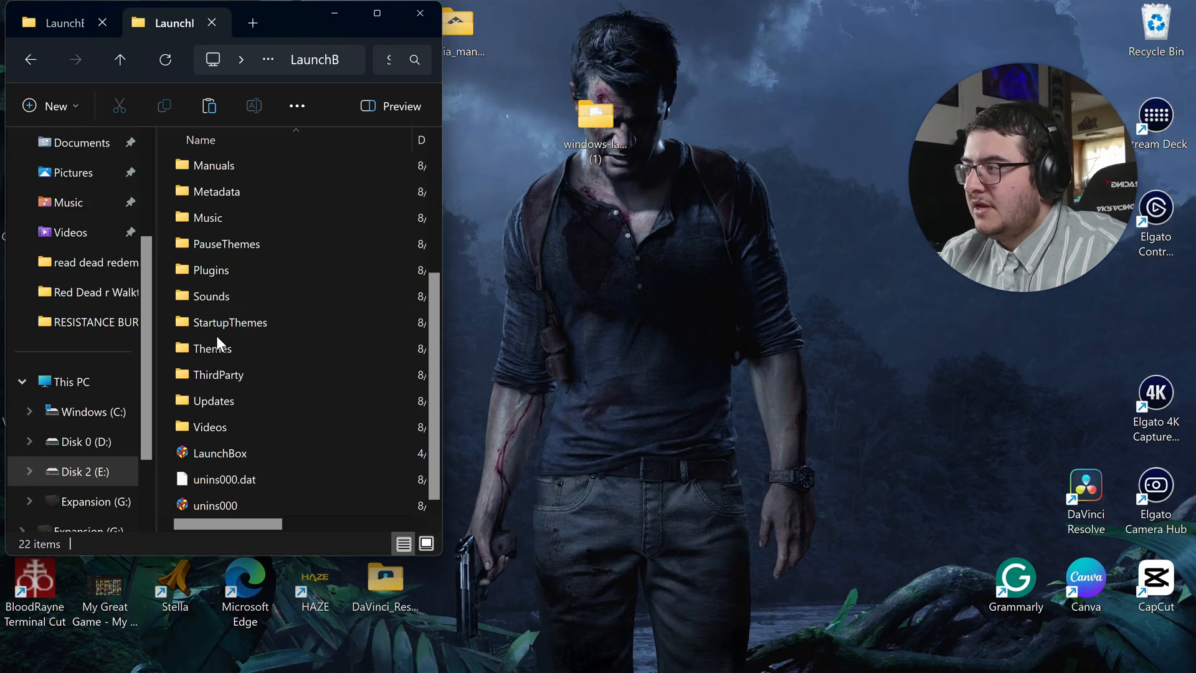
{"action": "right_click", "coordinate": [162, 451]}
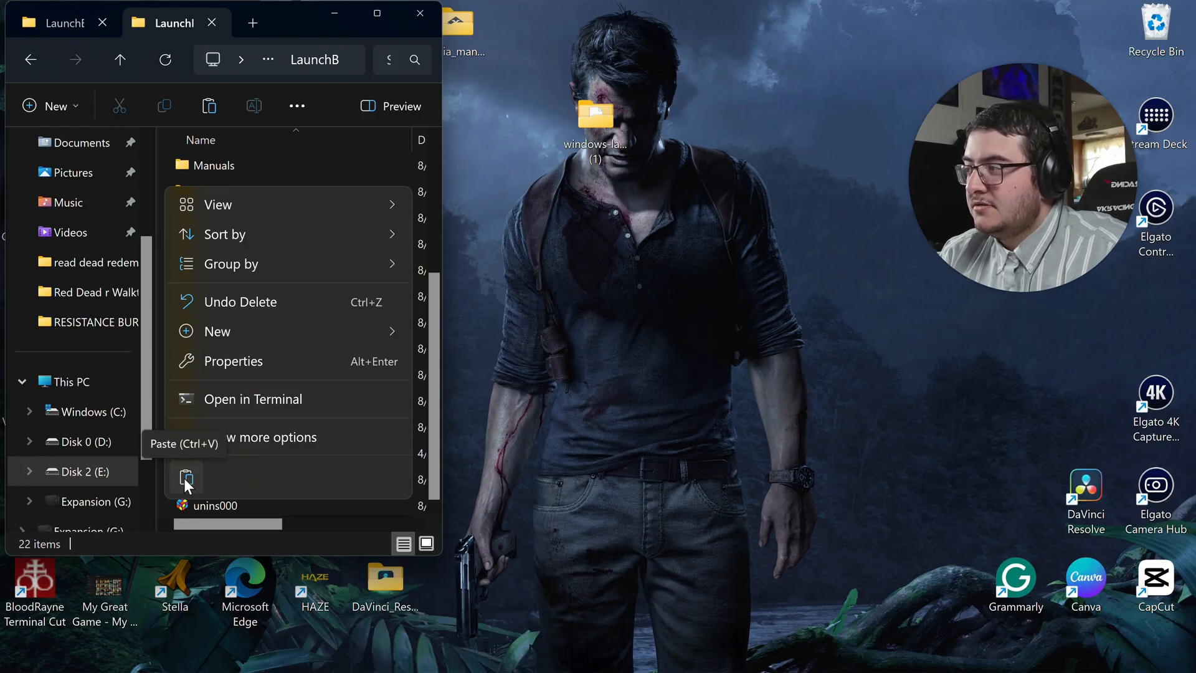
{"action": "left_click", "coordinate": [186, 477]}
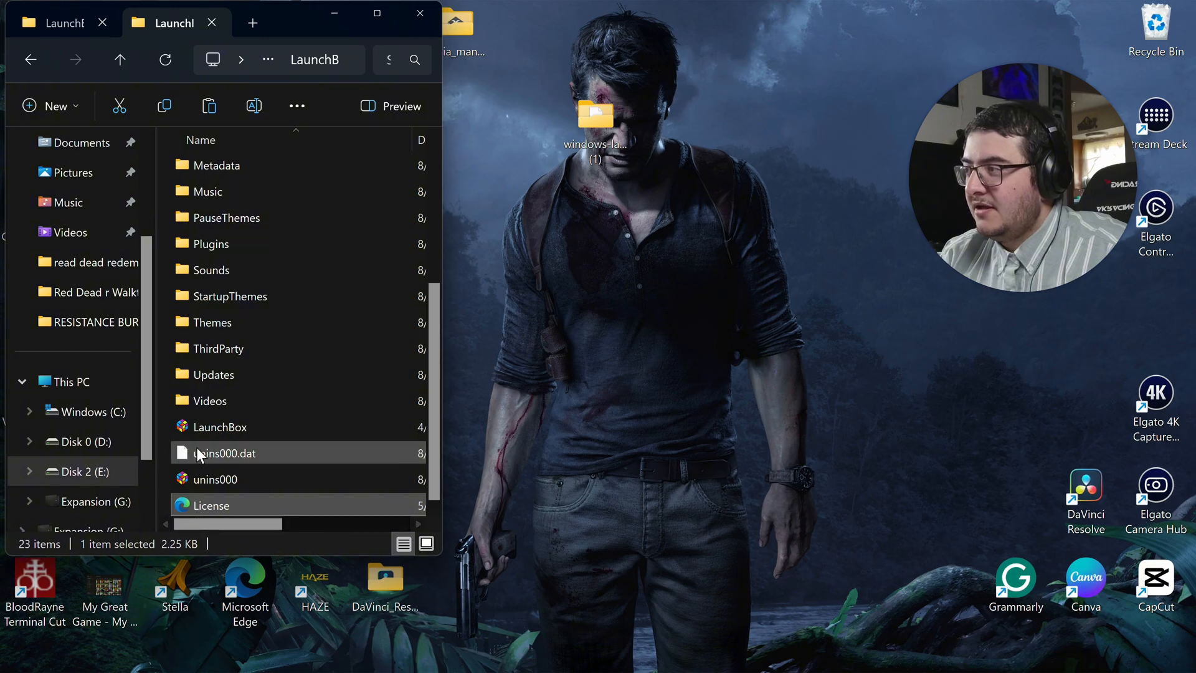
- Relaunch LaunchBox from the folder holding the License file and close the welcome window
{"action": "double_click", "coordinate": [201, 426]}
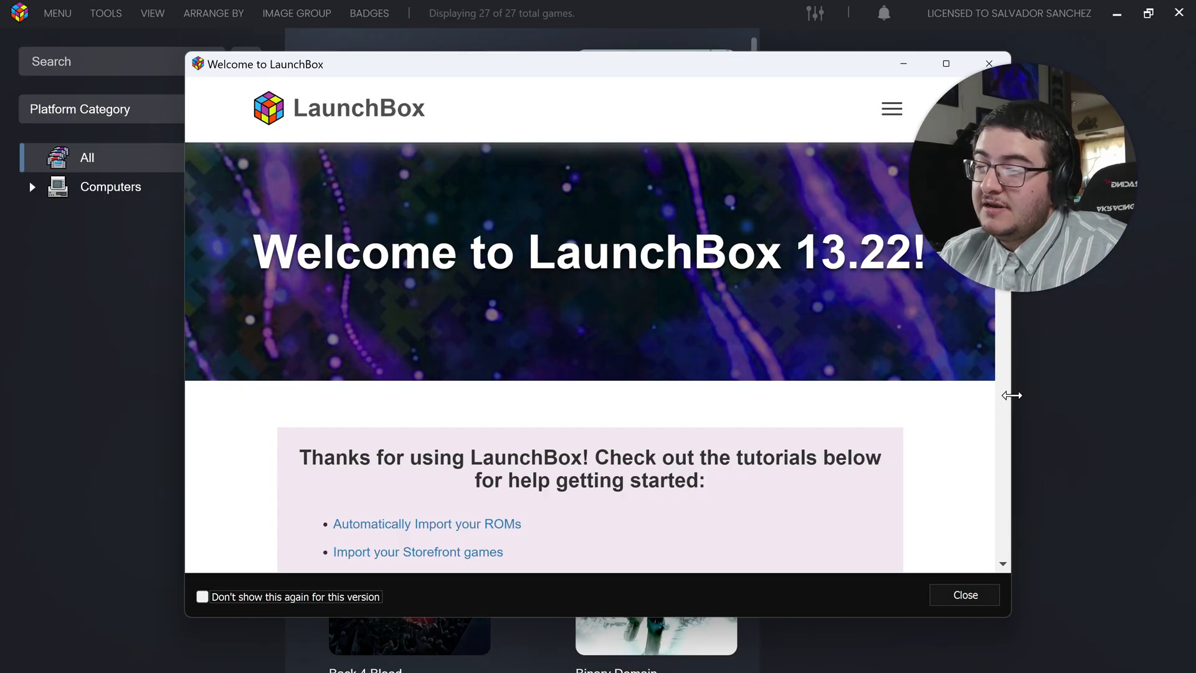
{"action": "left_click", "coordinate": [988, 63]}
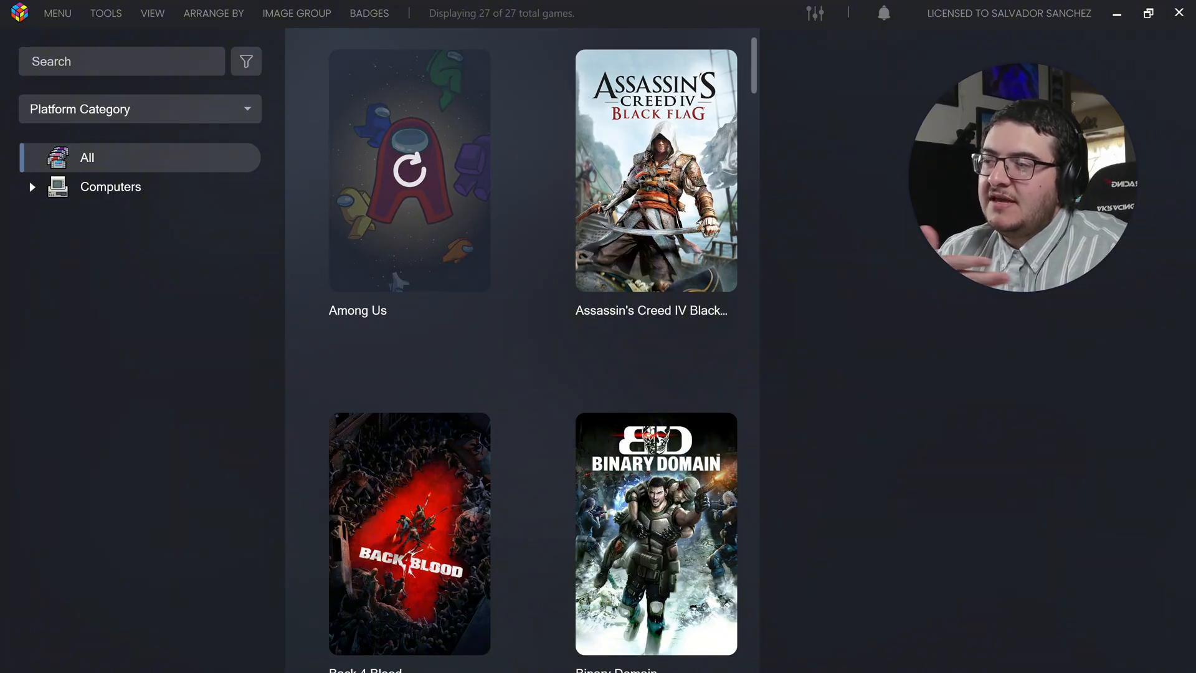
- Switch to the Emulators folder in File Explorer and examine the contents of the A7800-5.2-win64 and Altirra-4.31-win64 folders
{"action": "left_click", "coordinate": [51, 15]}
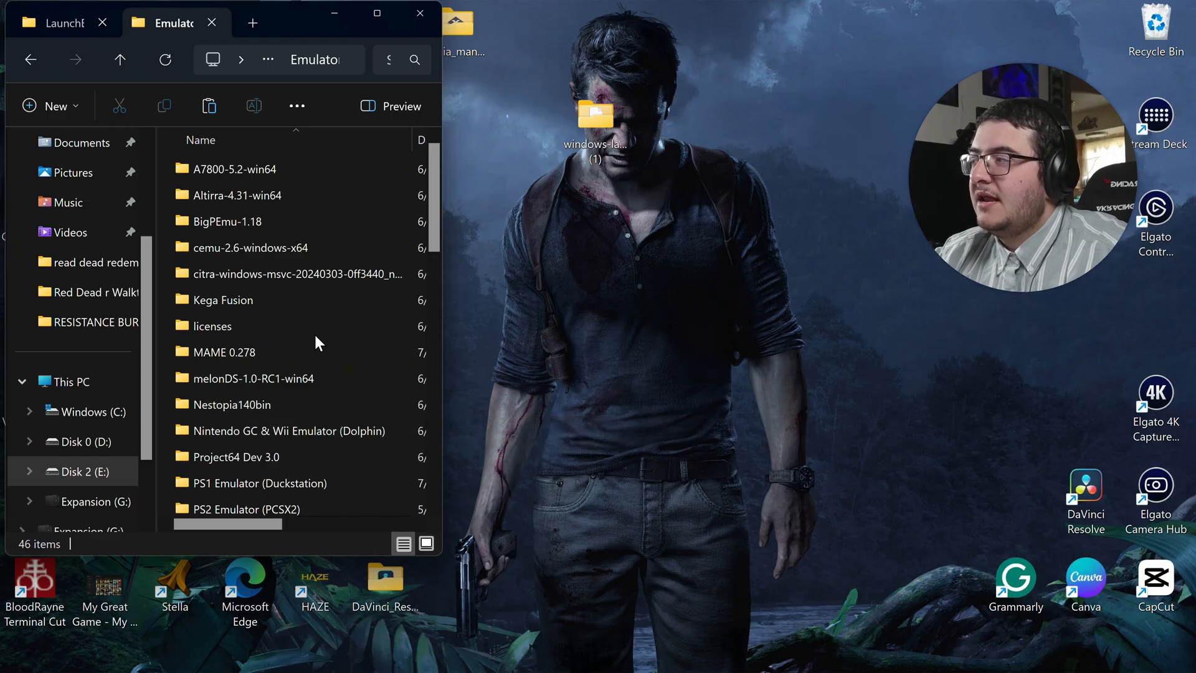
{"action": "double_click", "coordinate": [296, 167]}
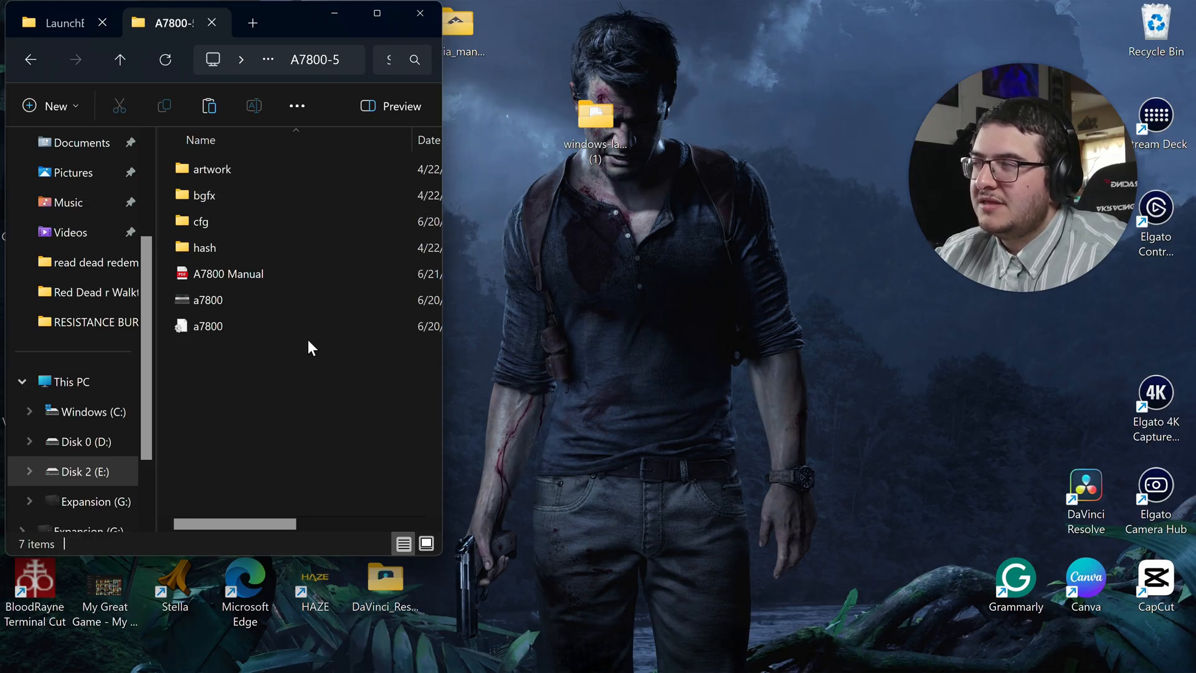
{"action": "key", "text": "alt+Left"}
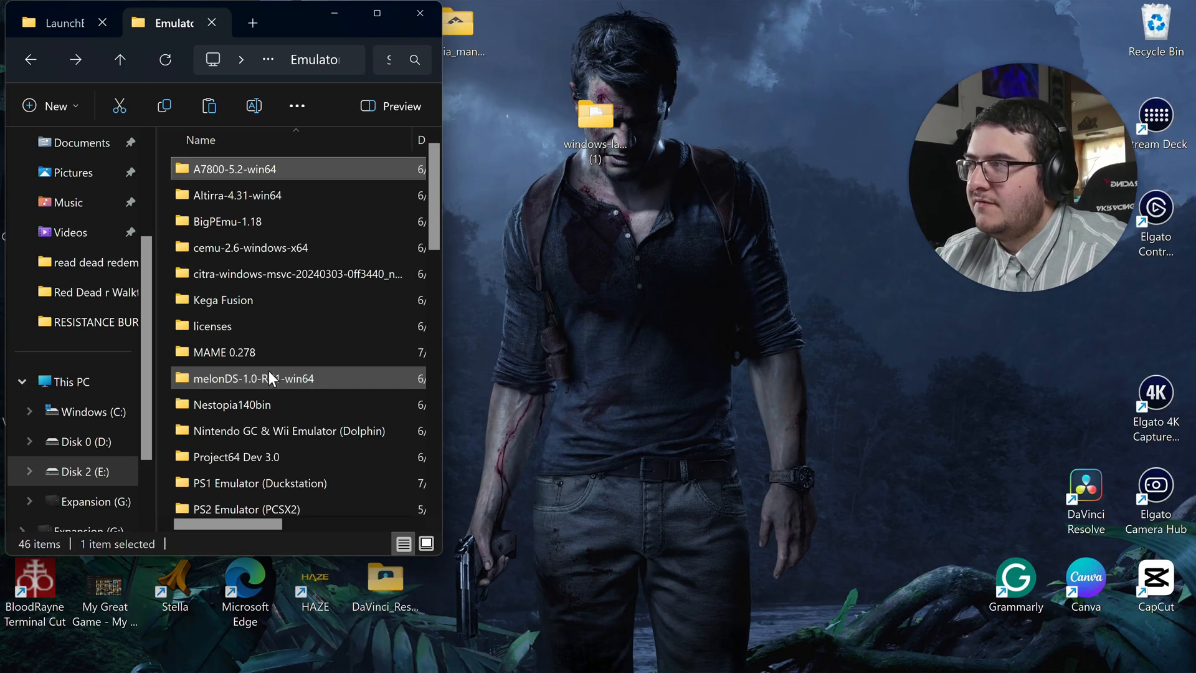
{"action": "double_click", "coordinate": [315, 196]}
{"action": "left_click", "coordinate": [272, 249]}
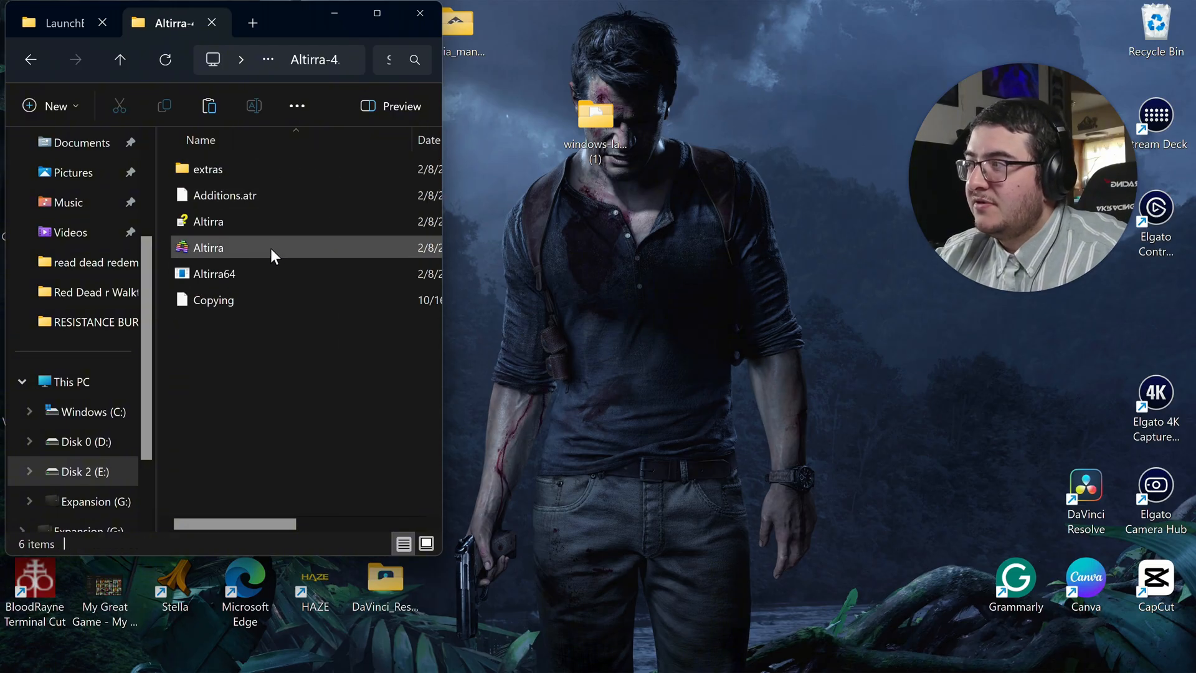
{"action": "key", "text": "alt+Left"}
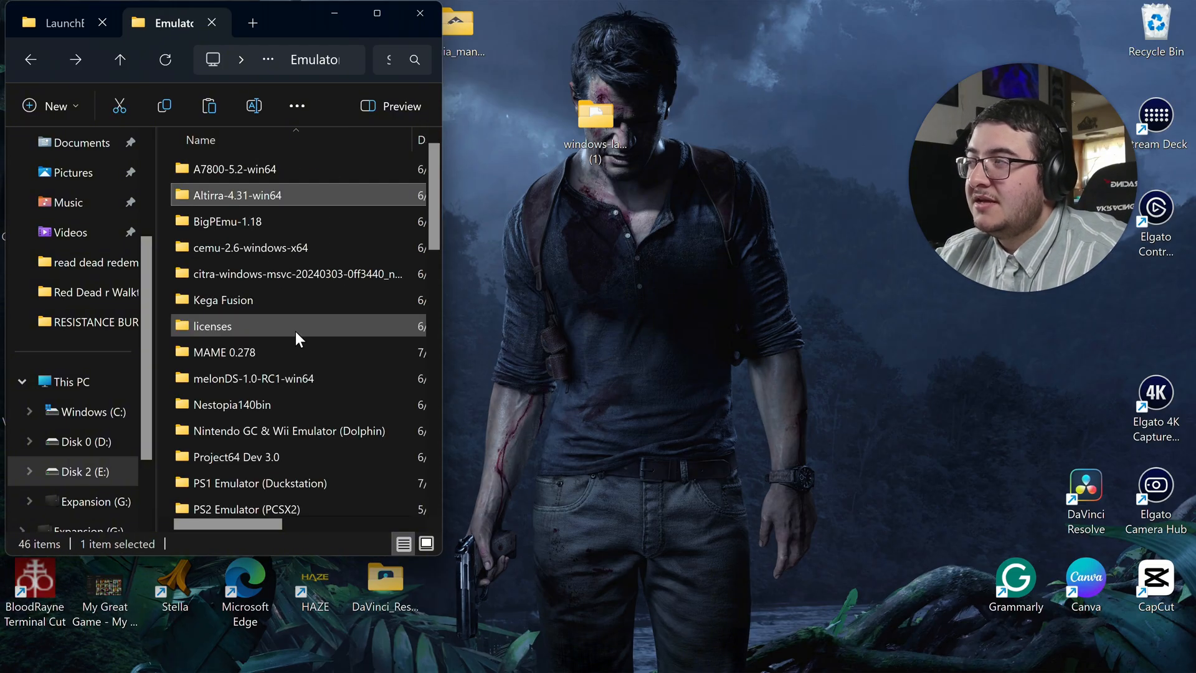
- Look through the BigPEmu-1.18 and cemu-2.6-windows-x64 folders for their emulator programs and return to the Emulators folder
{"action": "double_click", "coordinate": [299, 221]}
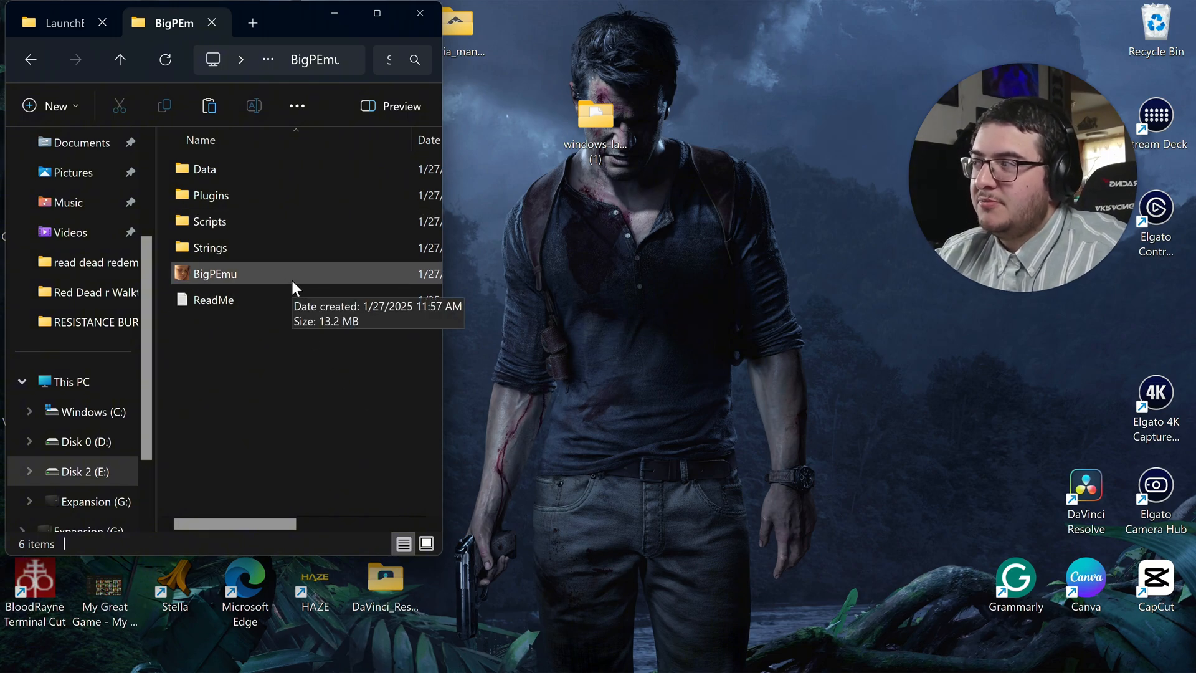
{"action": "key", "text": "alt+Left"}
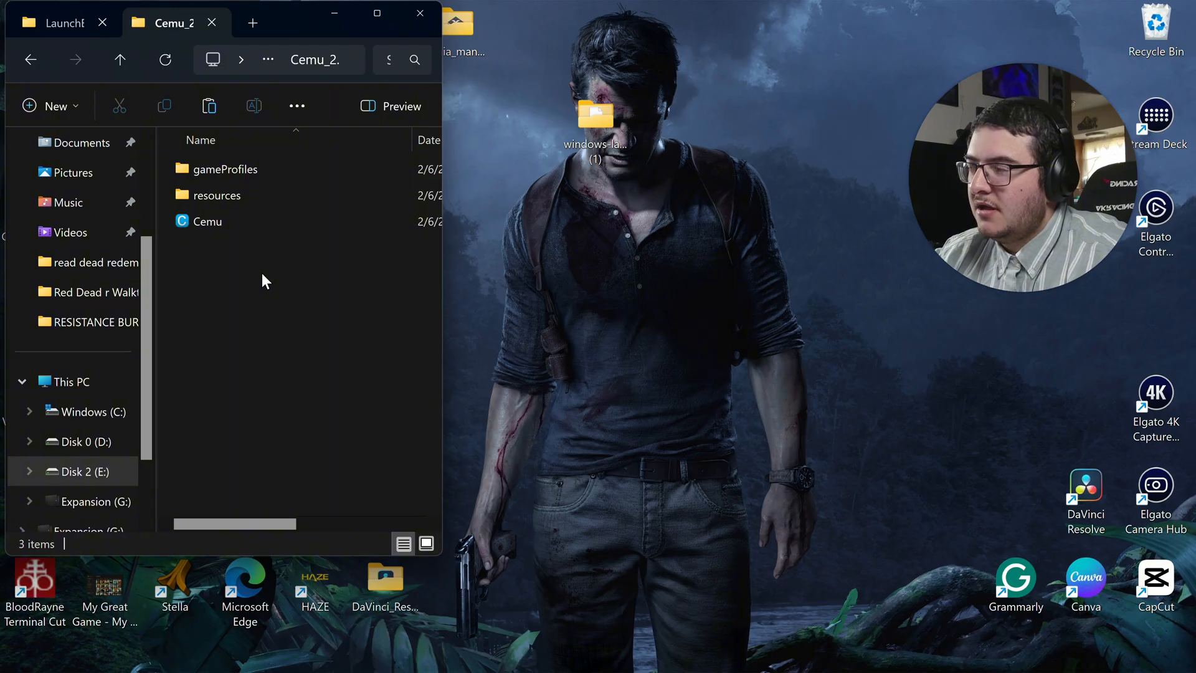
{"action": "key", "text": "alt+Left"}
{"action": "key", "text": "alt+Left"}
- Check the Citra and Kega Fusion folders for their emulator programs and return to the Emulators folder
{"action": "double_click", "coordinate": [339, 167]}
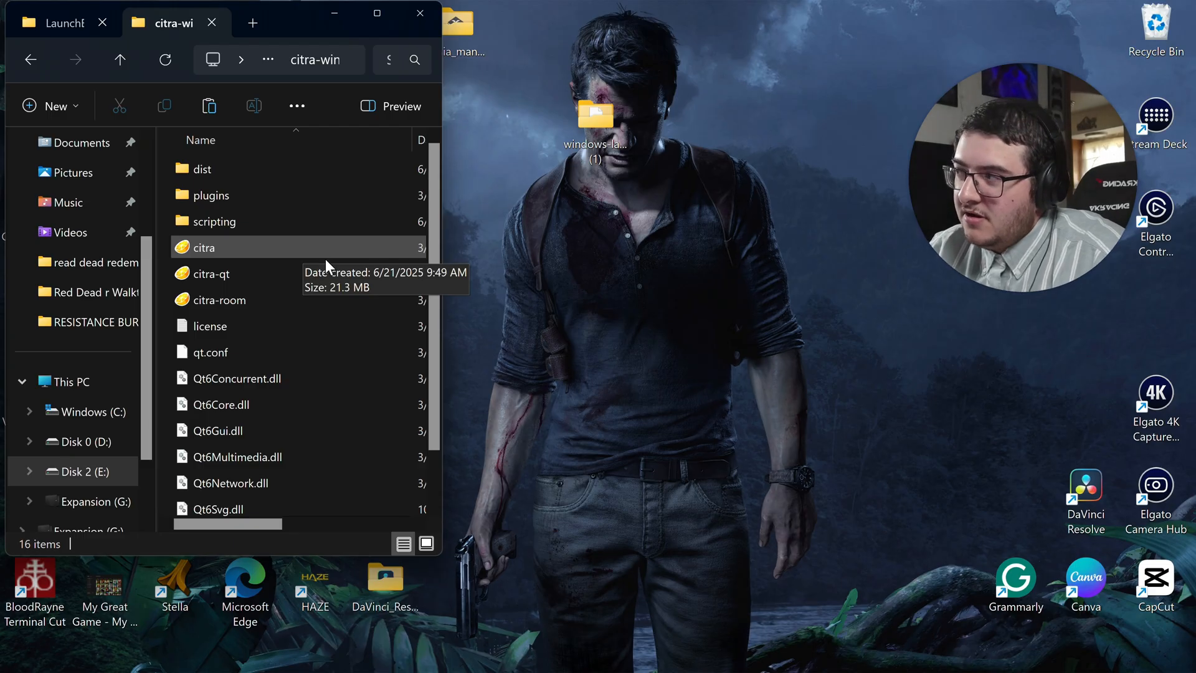
{"action": "key", "text": "alt+Left"}
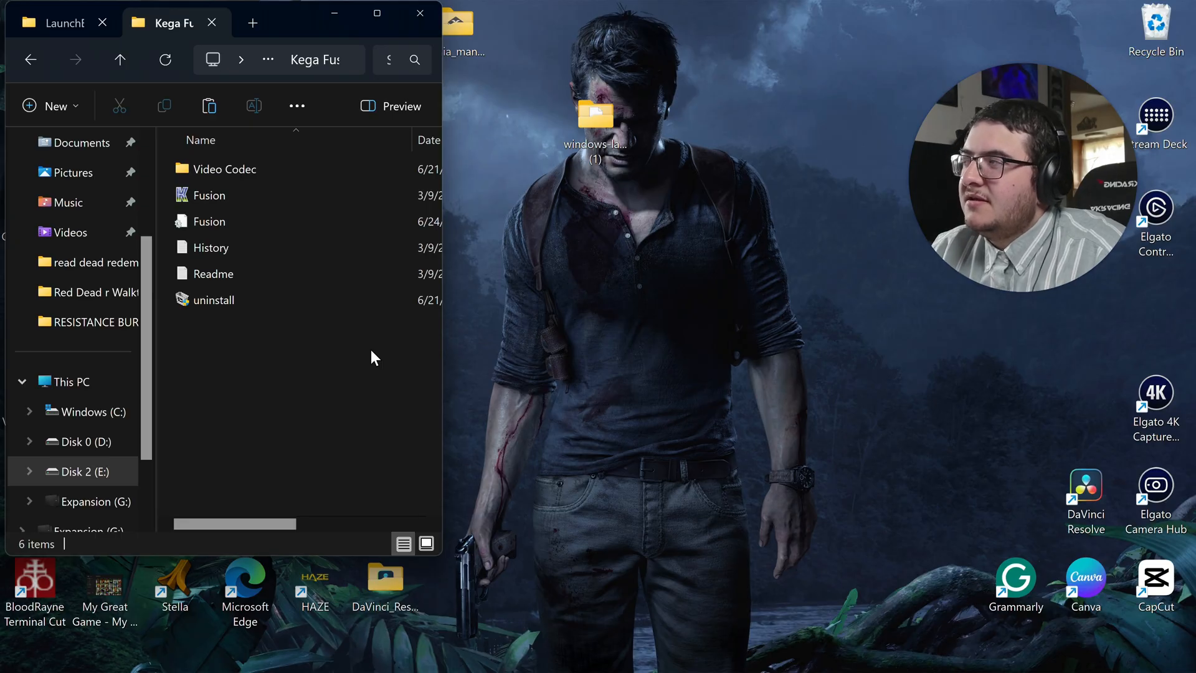
{"action": "key", "text": "alt+Left"}
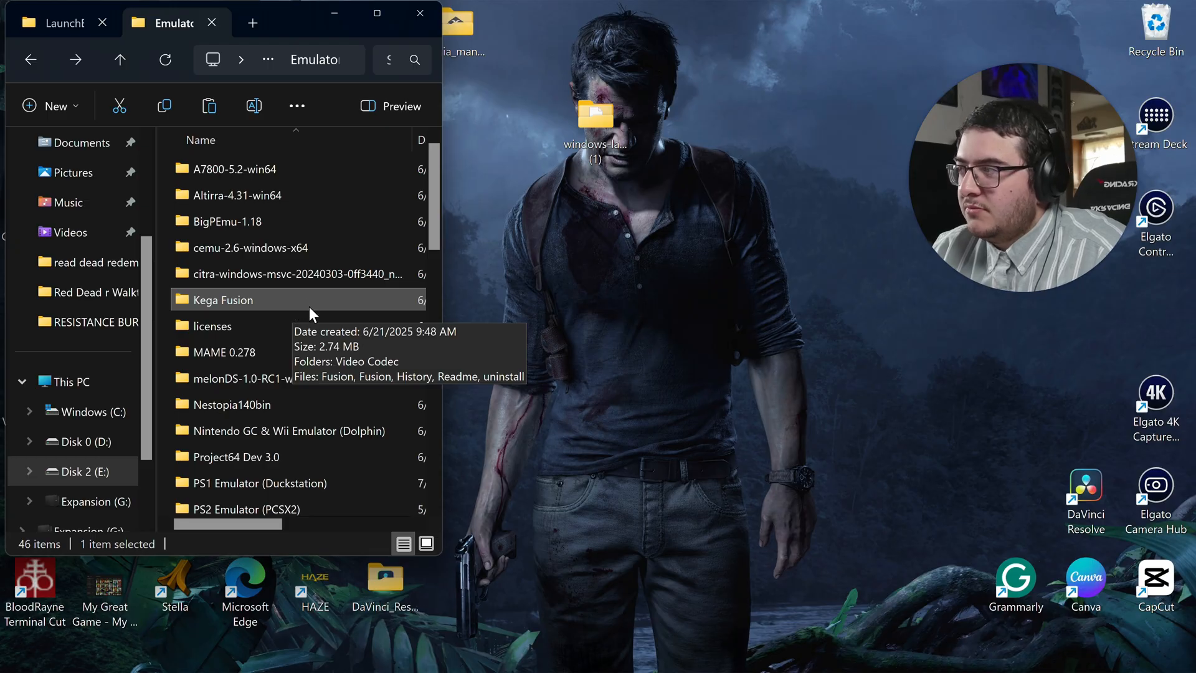
- Locate the mame program inside the MAME 0.278 folder and return to the Emulators folder
{"action": "double_click", "coordinate": [300, 346]}
{"action": "scroll", "coordinate": [305, 274], "scroll_direction": "down", "scroll_amount": 5}
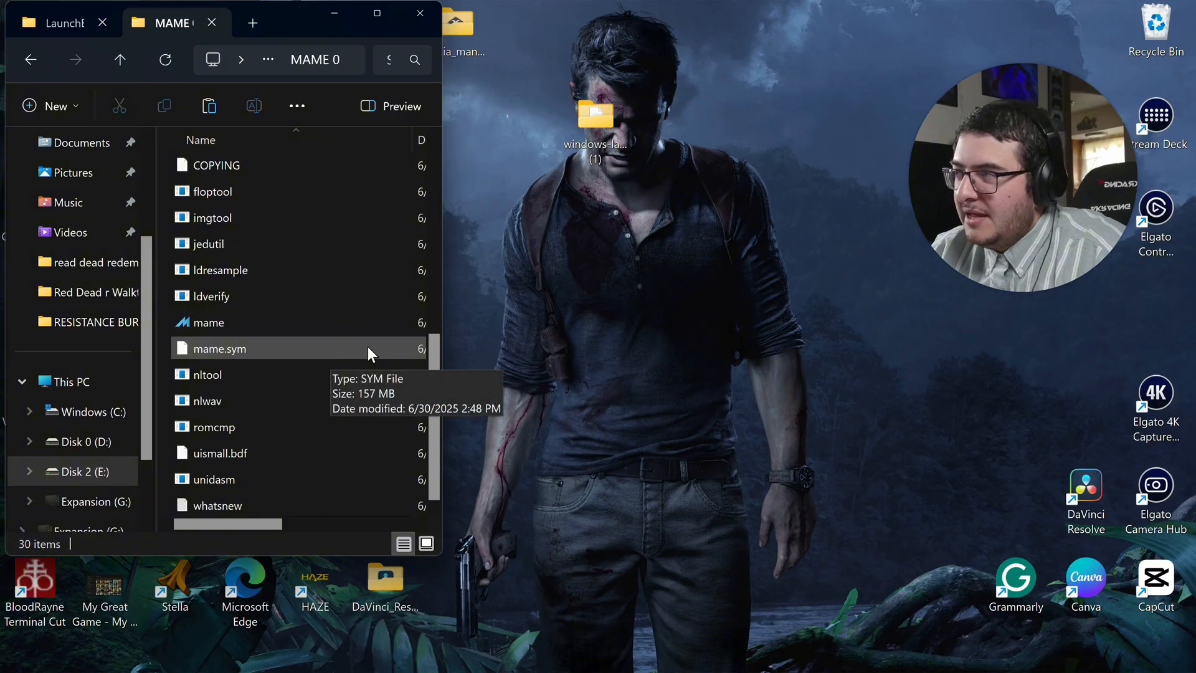
{"action": "mouse_move", "coordinate": [304, 334]}
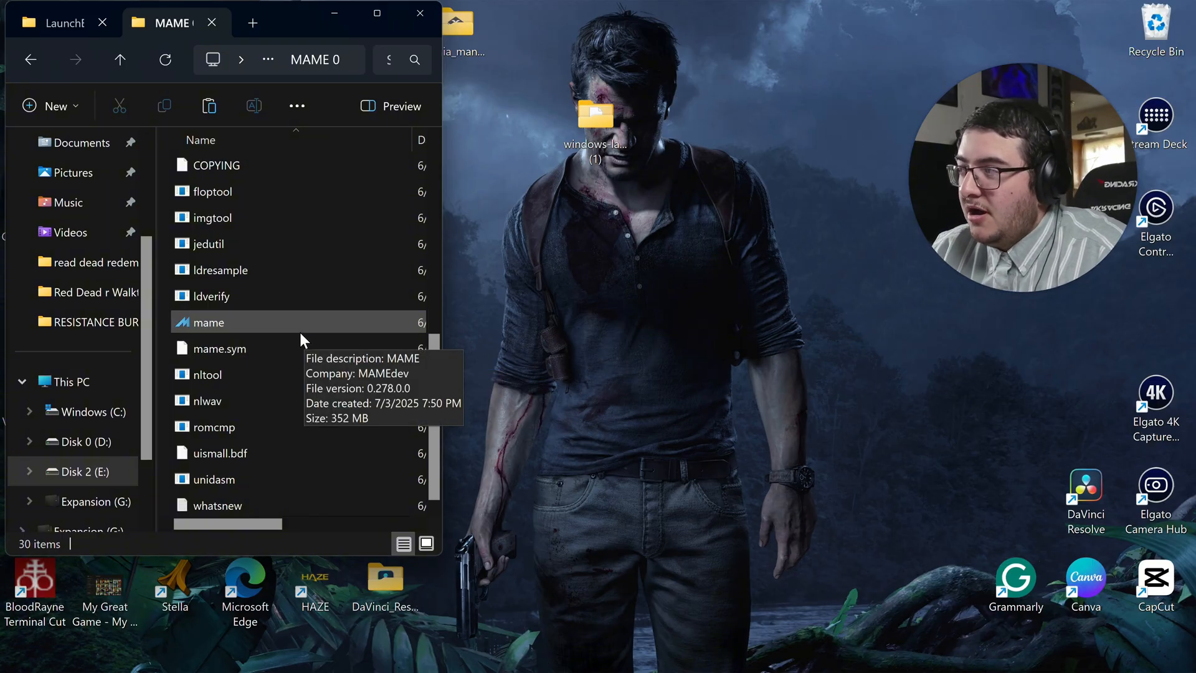
{"action": "key", "text": "alt+Left"}
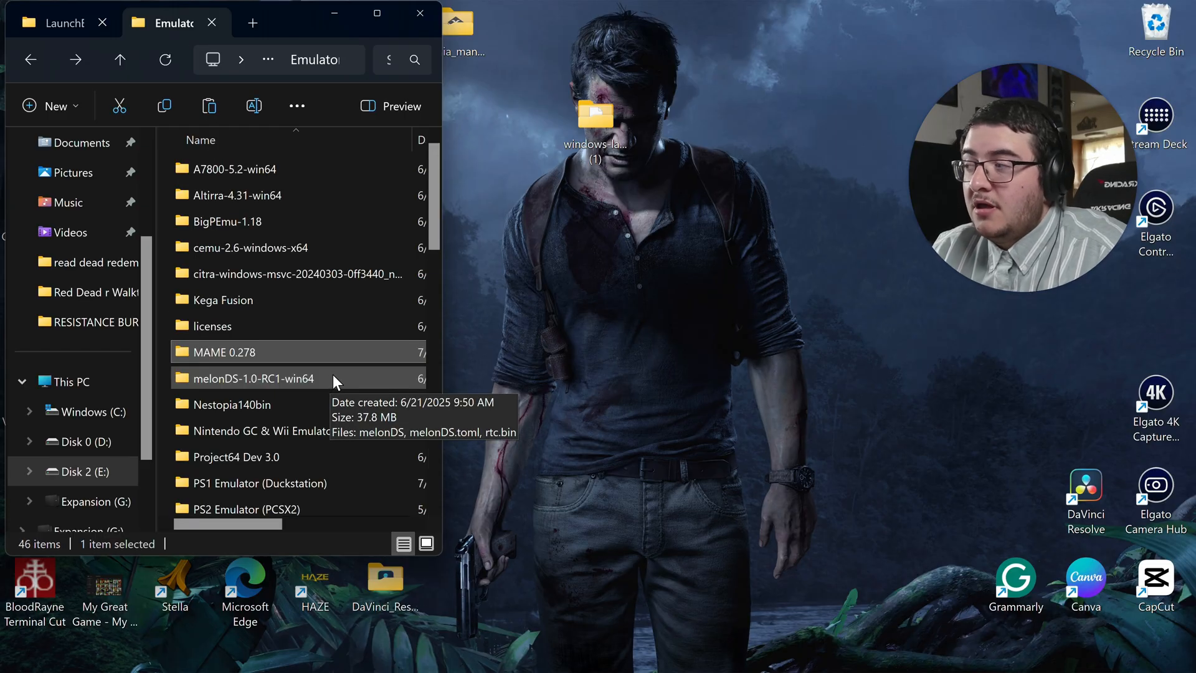
- Examine the melonDS, Nestopia140bin and Nintendo GC & Wii Emulator (Dolphin) folders, returning to the Emulators folder
{"action": "mouse_move", "coordinate": [332, 386]}
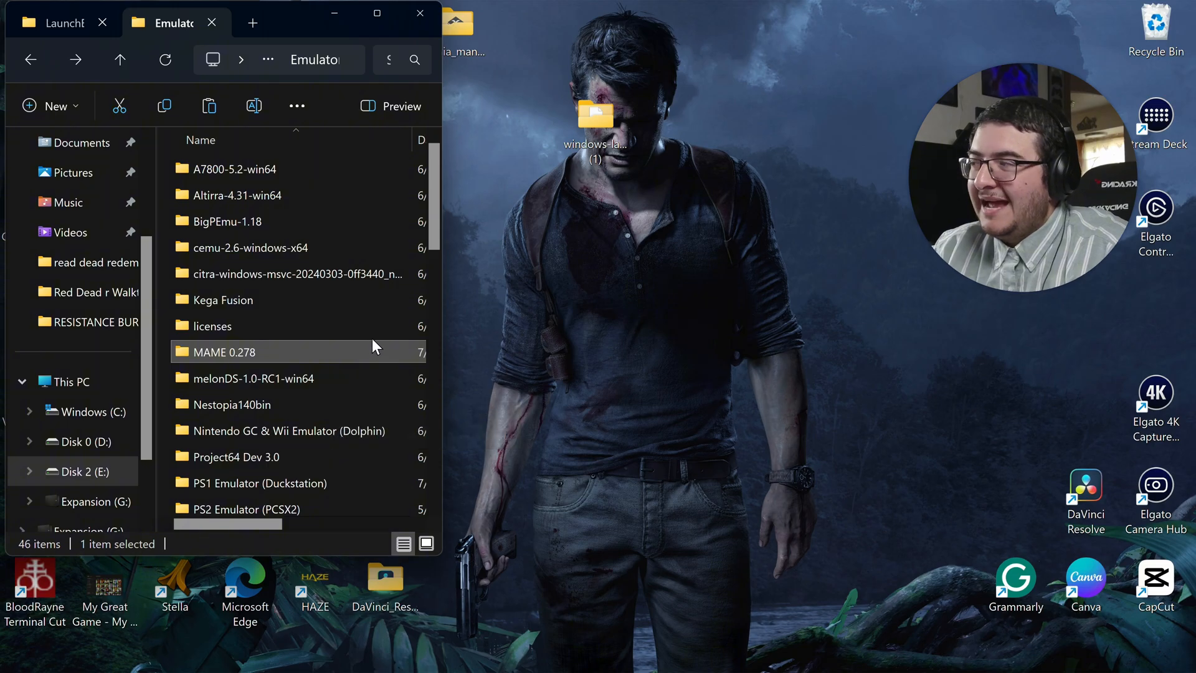
{"action": "mouse_move", "coordinate": [387, 353]}
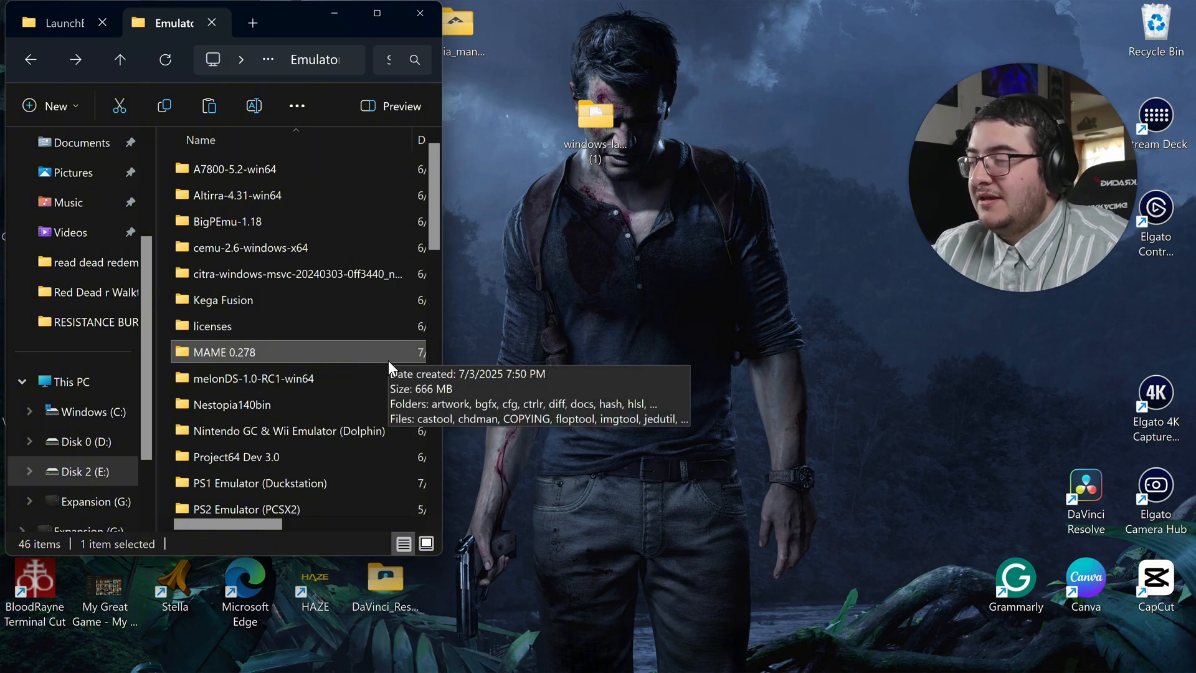
{"action": "double_click", "coordinate": [365, 380]}
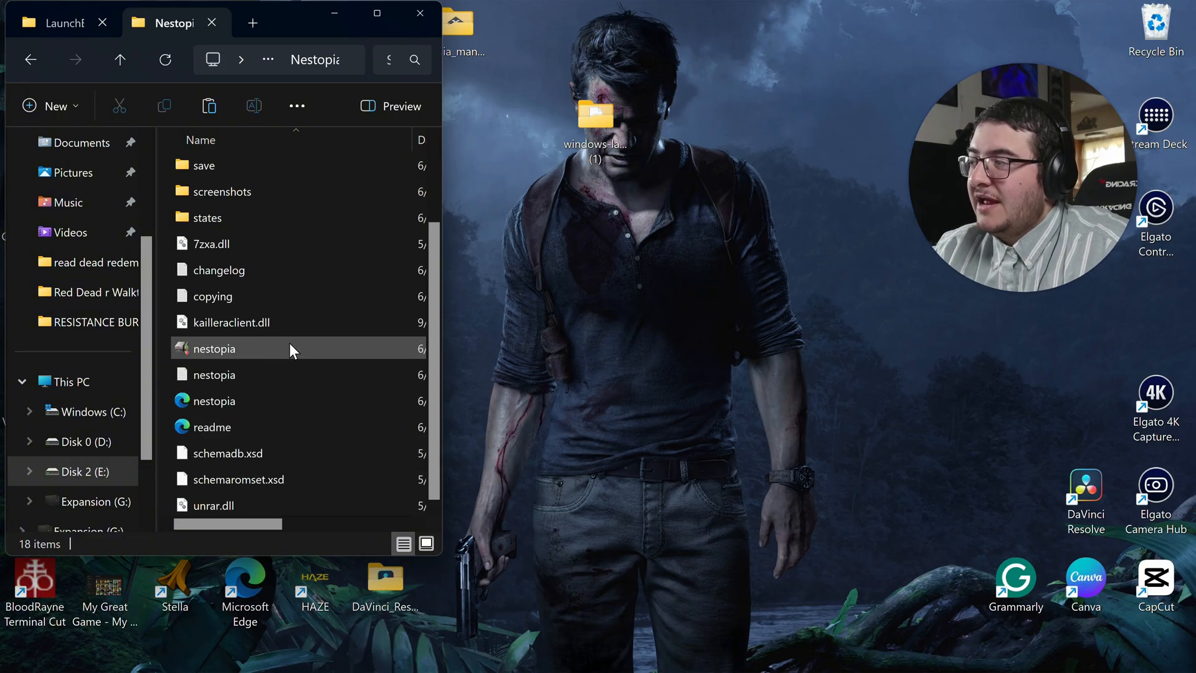
{"action": "scroll", "coordinate": [285, 342], "scroll_direction": "up", "scroll_amount": 2}
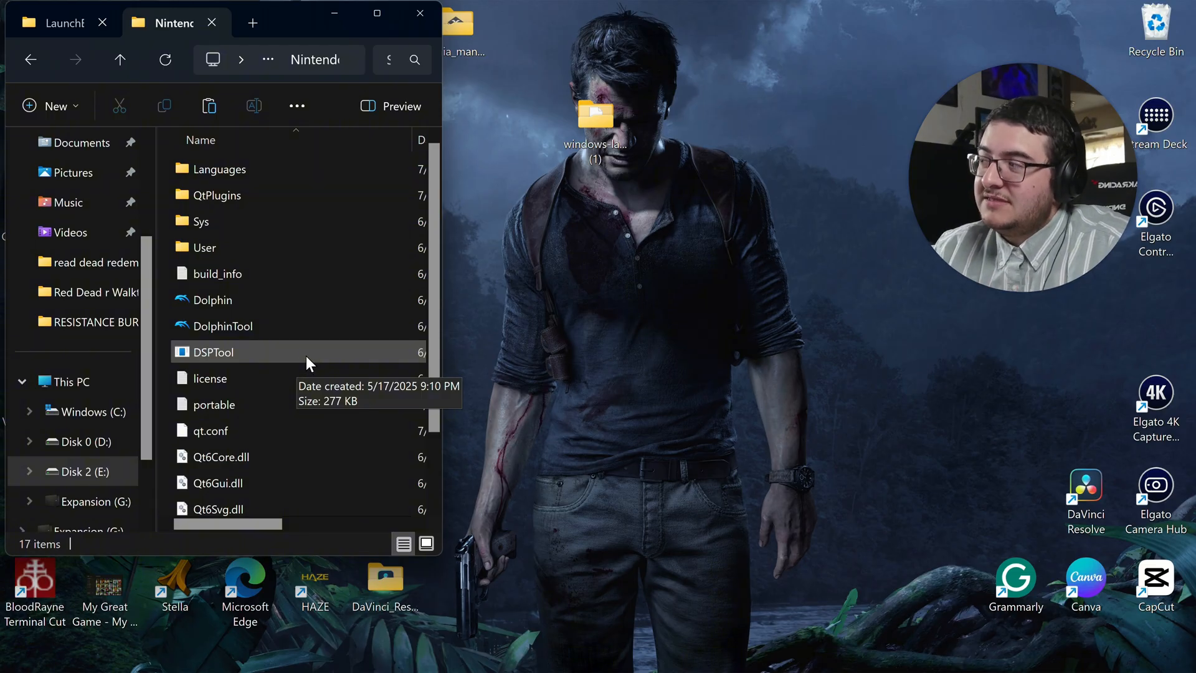
{"action": "key", "text": "alt+Left"}
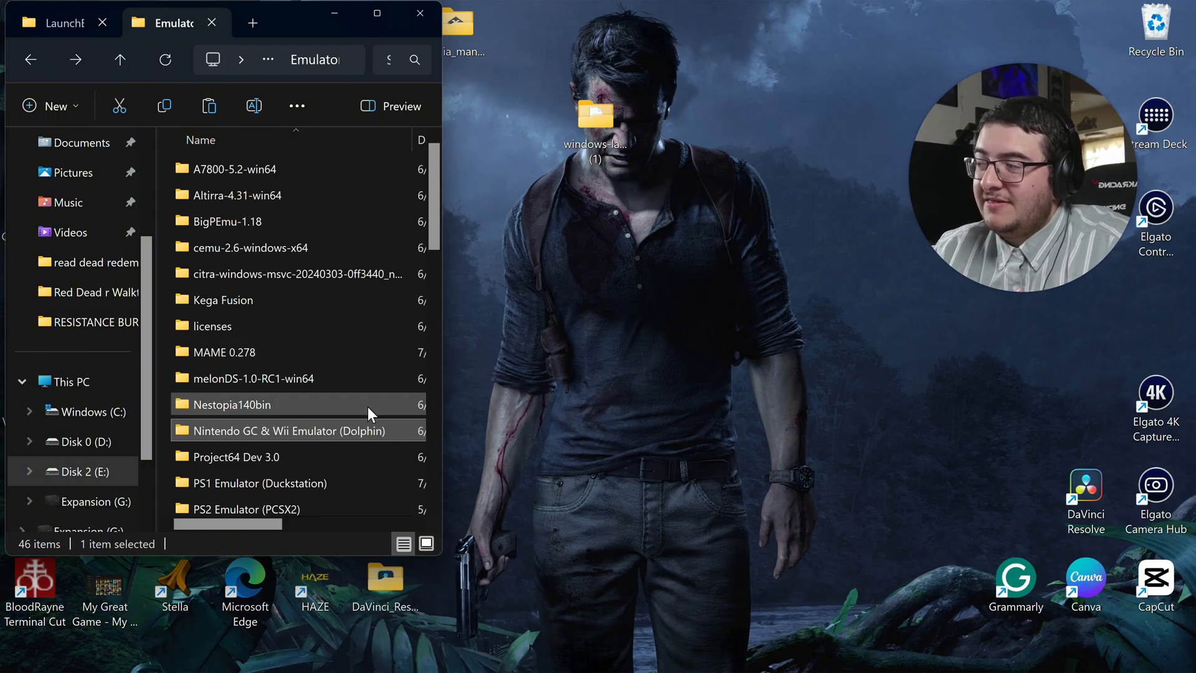
- Look through the Project64 Dev 3.0 folder and the nested simple64 folder for the Nintendo 64 emulator programs
{"action": "double_click", "coordinate": [326, 458]}
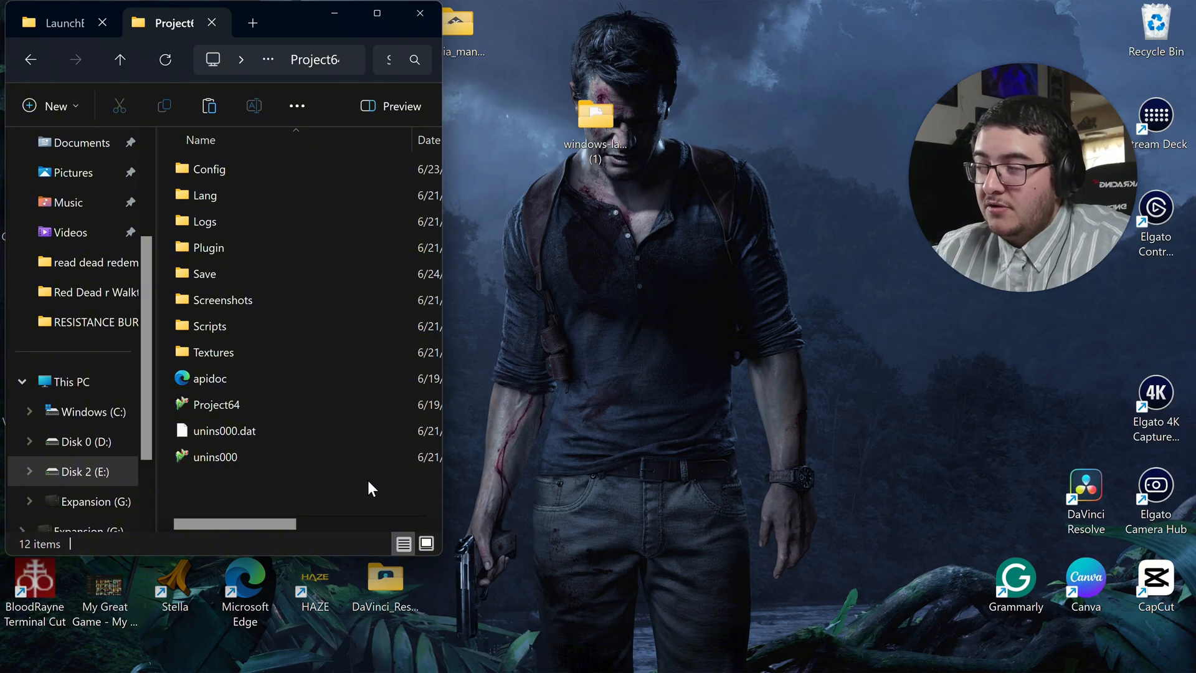
{"action": "key", "text": "alt+Left"}
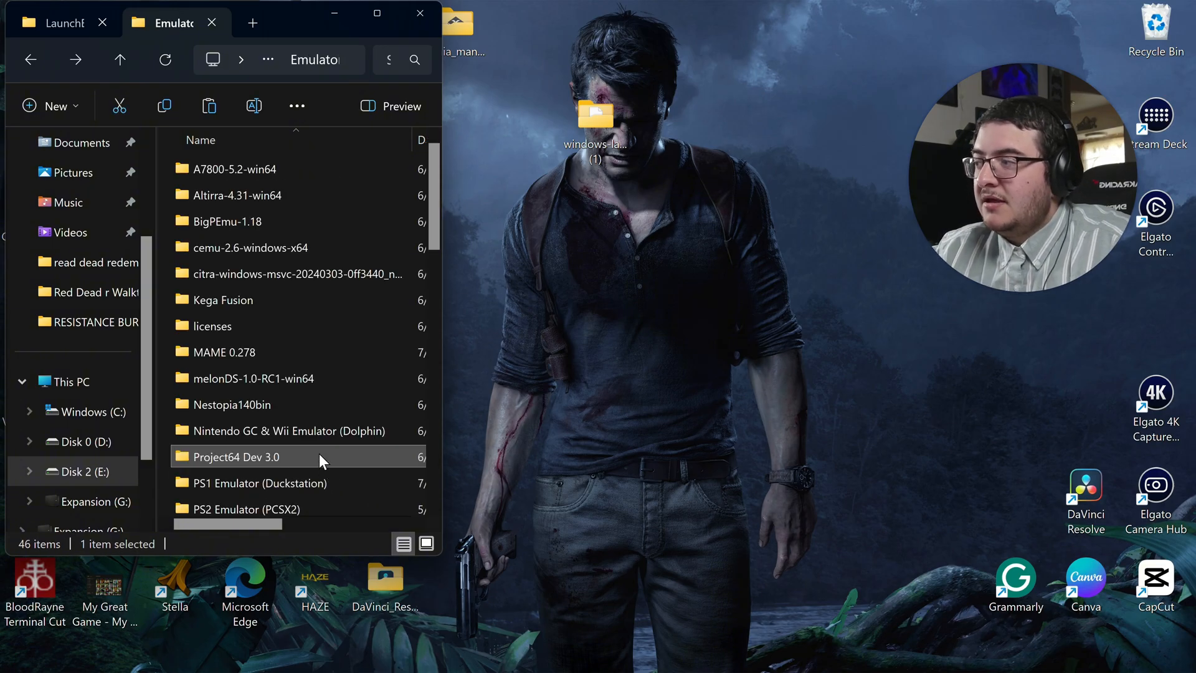
{"action": "scroll", "coordinate": [282, 327], "scroll_direction": "down", "scroll_amount": 9}
{"action": "double_click", "coordinate": [298, 313]}
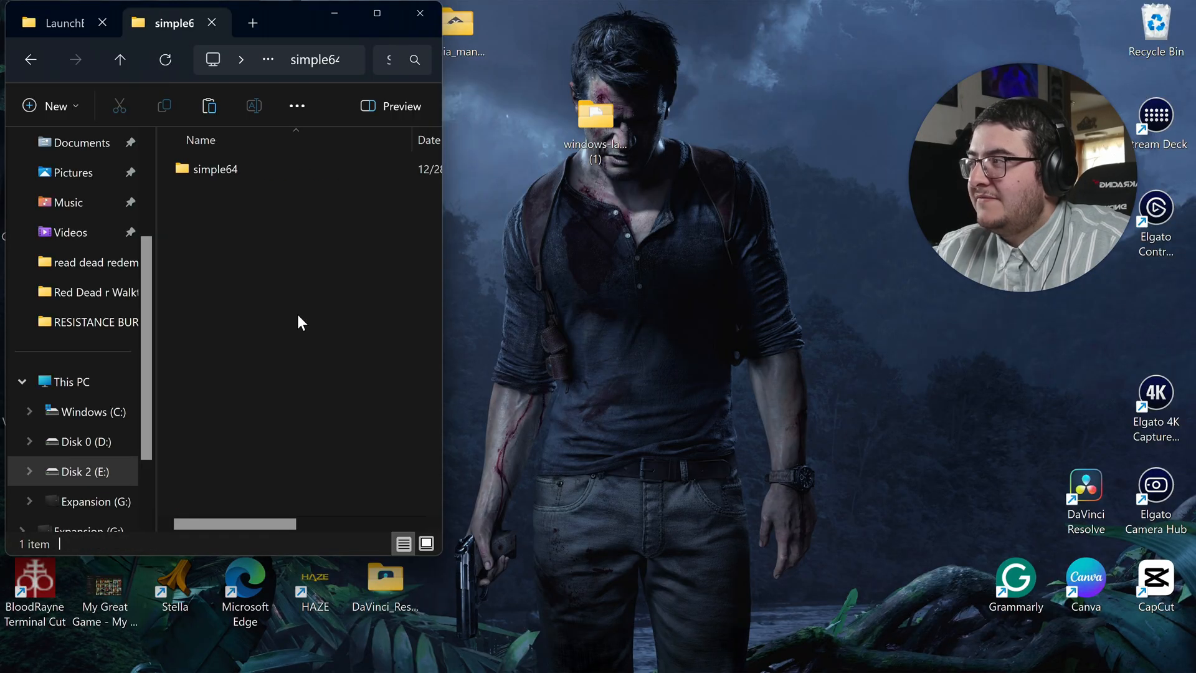
{"action": "double_click", "coordinate": [276, 168]}
{"action": "scroll", "coordinate": [312, 343], "scroll_direction": "down", "scroll_amount": 5}
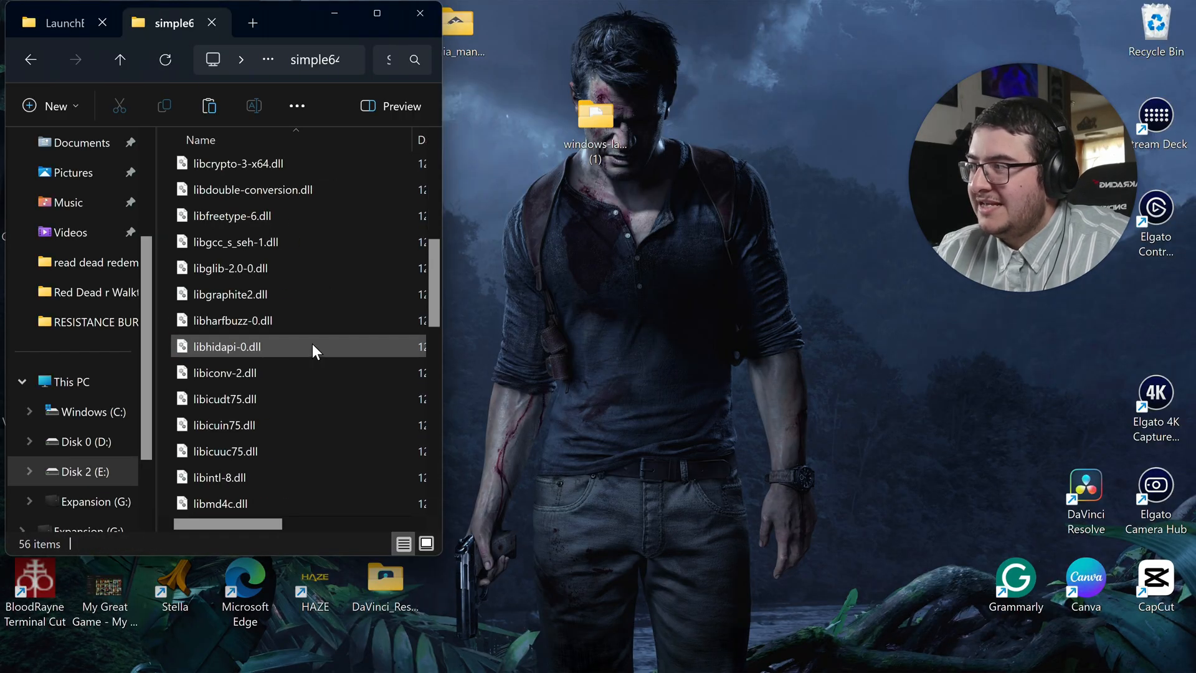
{"action": "scroll", "coordinate": [342, 323], "scroll_direction": "up", "scroll_amount": 5}
{"action": "scroll", "coordinate": [373, 357], "scroll_direction": "down", "scroll_amount": 10}
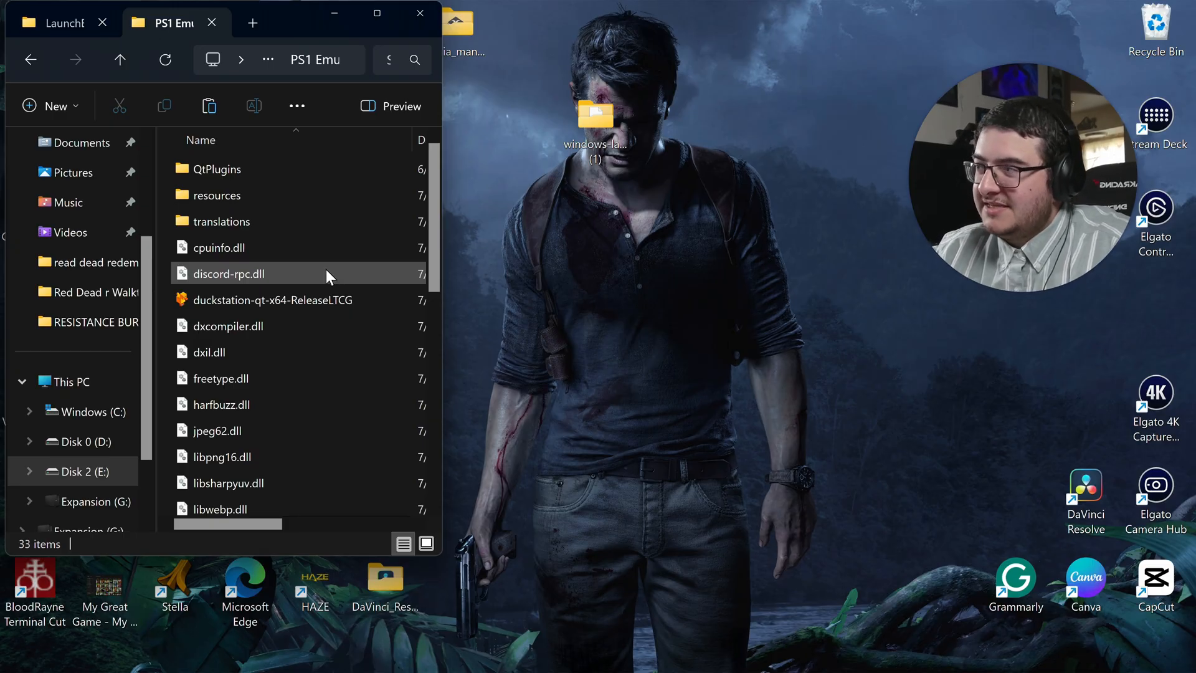
- Find the DuckStation and pcsx2-qt programs in the PS1 and PS2 emulator folders, returning to the Emulators folder
{"action": "mouse_move", "coordinate": [339, 289]}
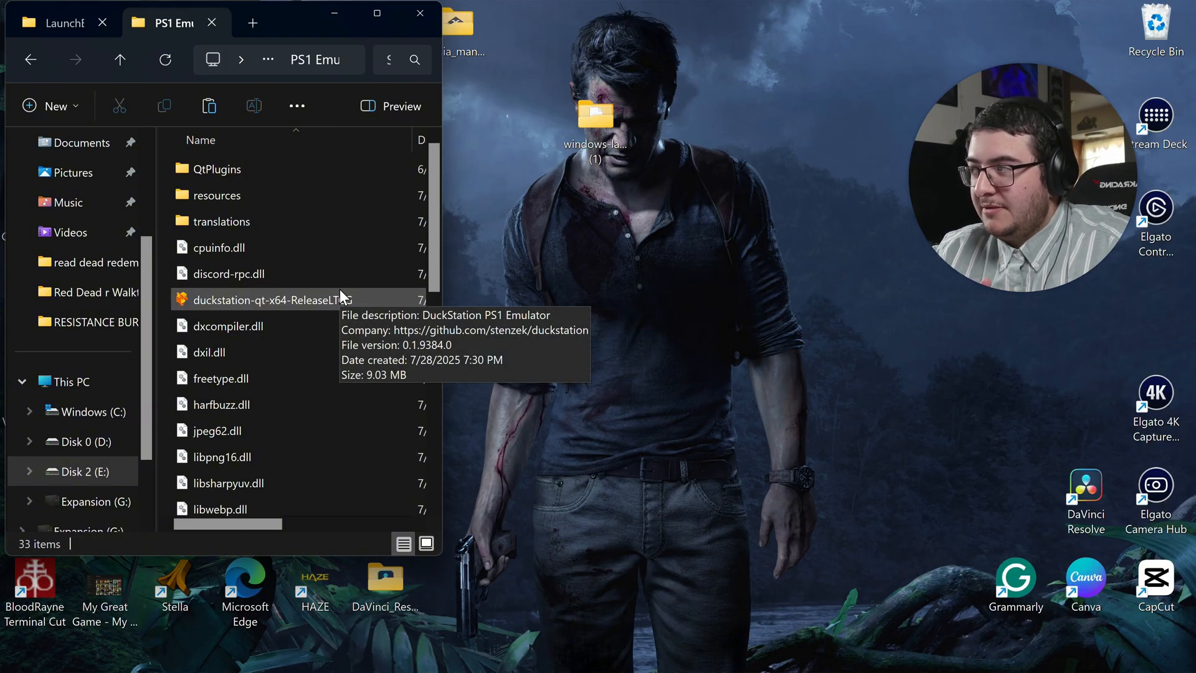
{"action": "key", "text": "alt+Up"}
{"action": "double_click", "coordinate": [319, 506]}
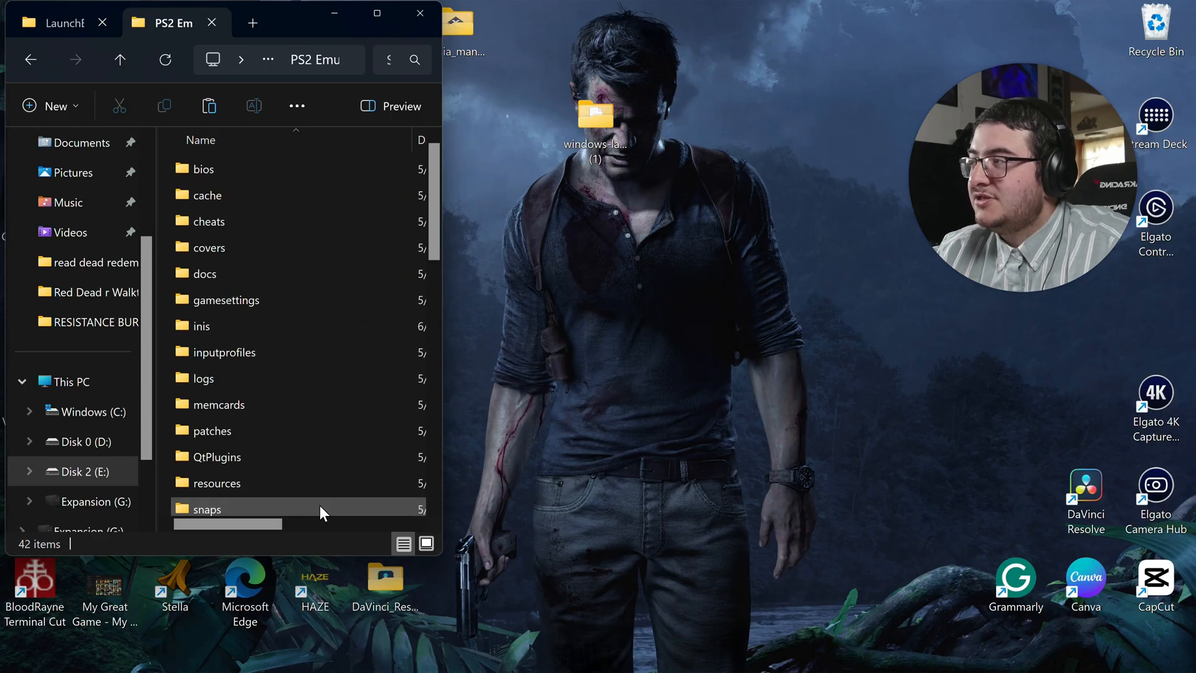
{"action": "scroll", "coordinate": [236, 487], "scroll_direction": "down", "scroll_amount": 5}
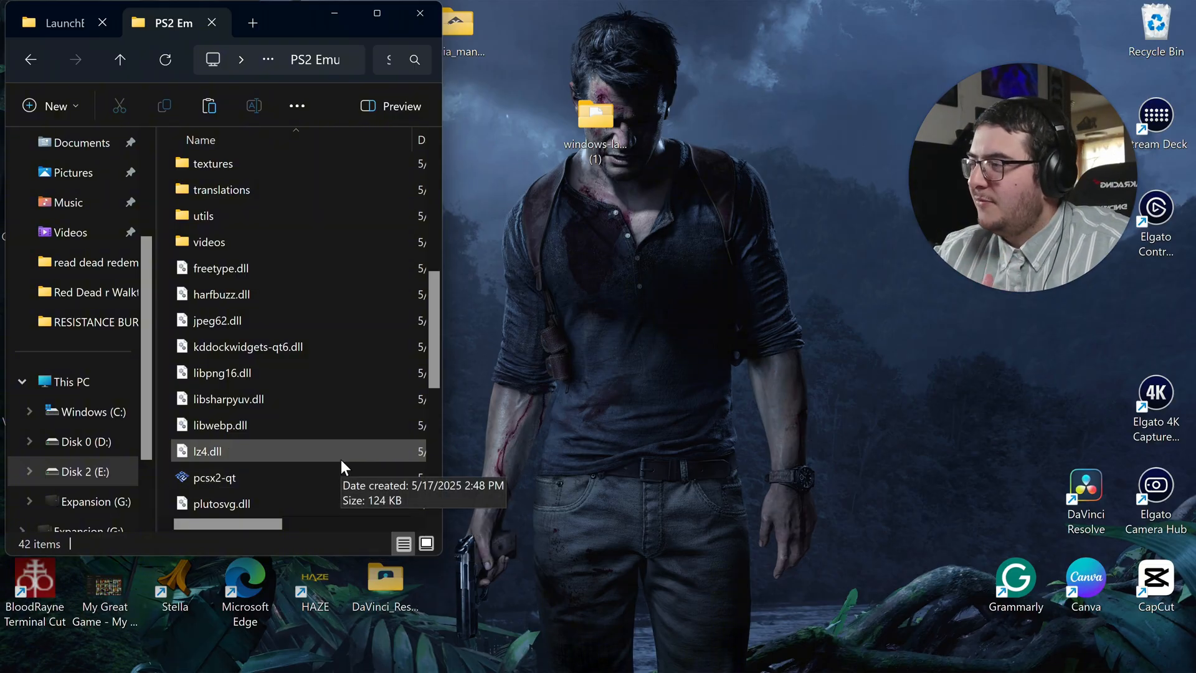
{"action": "key", "text": "alt+Left"}
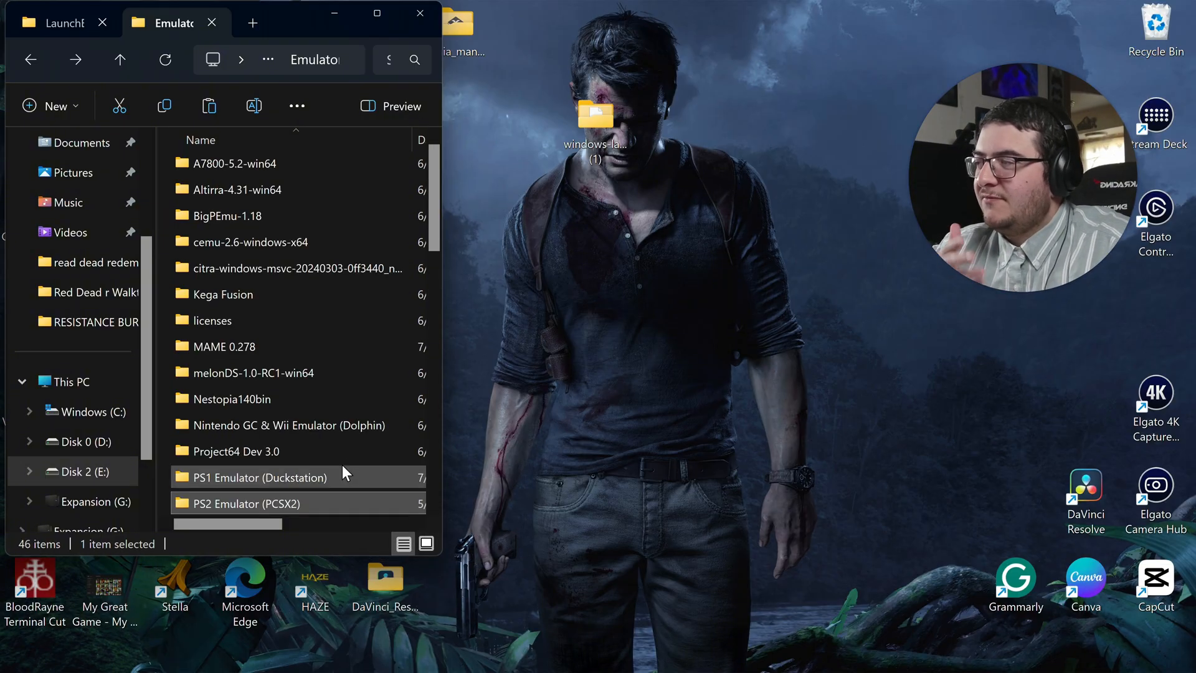
- Check the PSP Emulator (PSSPP) folder for the PPSSPP programs and return to the Emulators folder
{"action": "scroll", "coordinate": [346, 404], "scroll_direction": "down", "scroll_amount": 3}
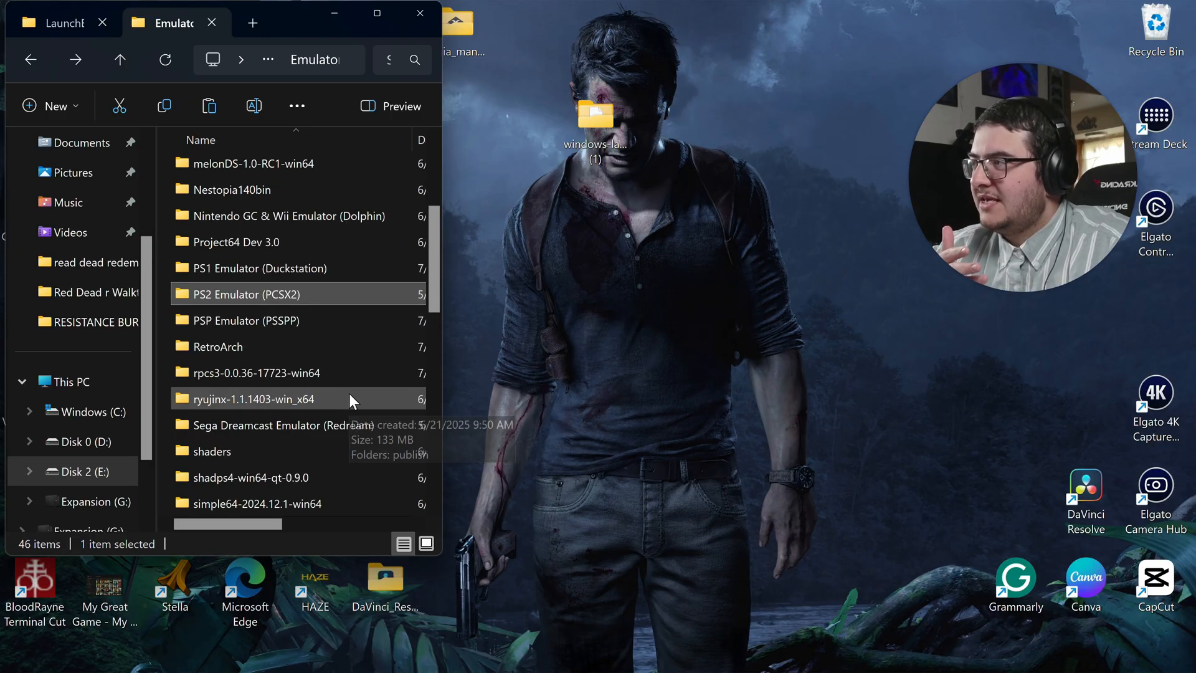
{"action": "double_click", "coordinate": [333, 320]}
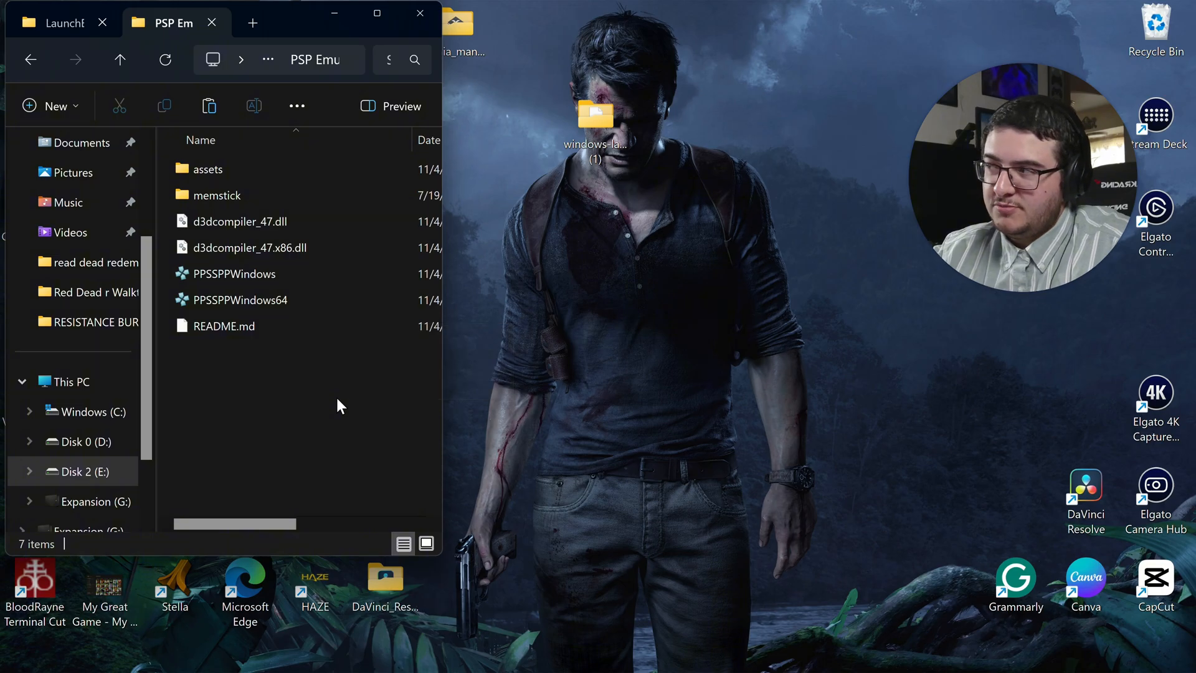
{"action": "key", "text": "BackSpace"}
- Browse the contents of the RetroArch folder and return to the Emulators folder
{"action": "scroll", "coordinate": [337, 396], "scroll_direction": "down", "scroll_amount": 3}
{"action": "double_click", "coordinate": [302, 320]}
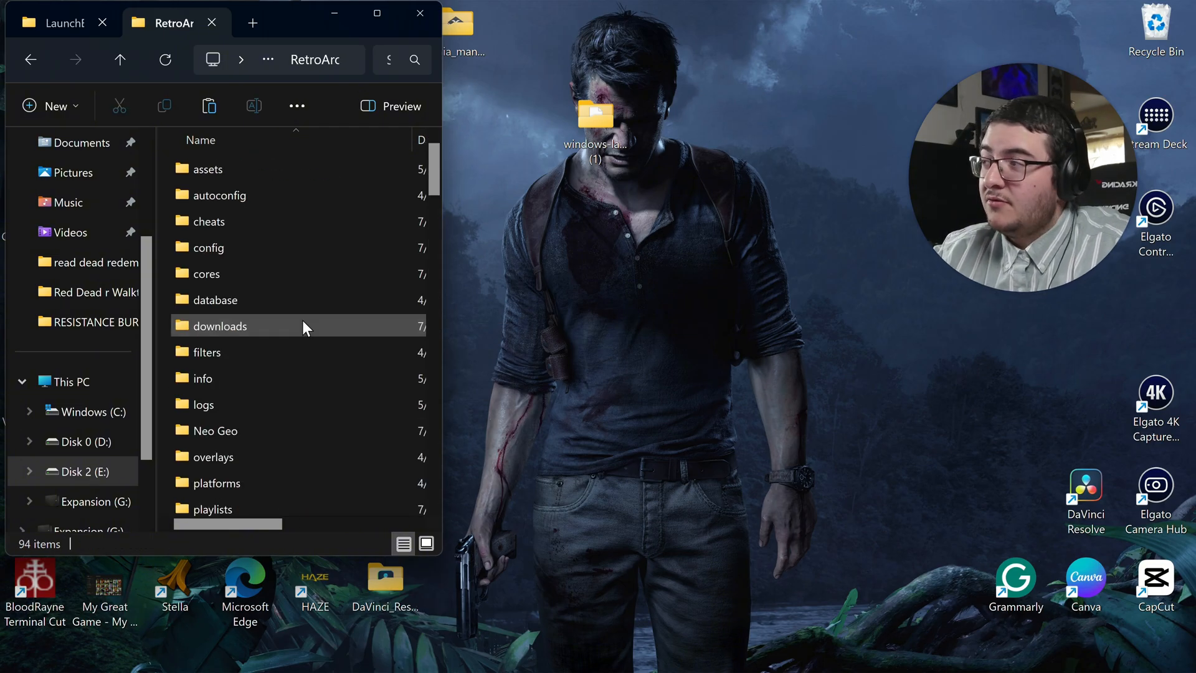
{"action": "scroll", "coordinate": [328, 306], "scroll_direction": "down", "scroll_amount": 3}
{"action": "scroll", "coordinate": [342, 367], "scroll_direction": "down", "scroll_amount": 3}
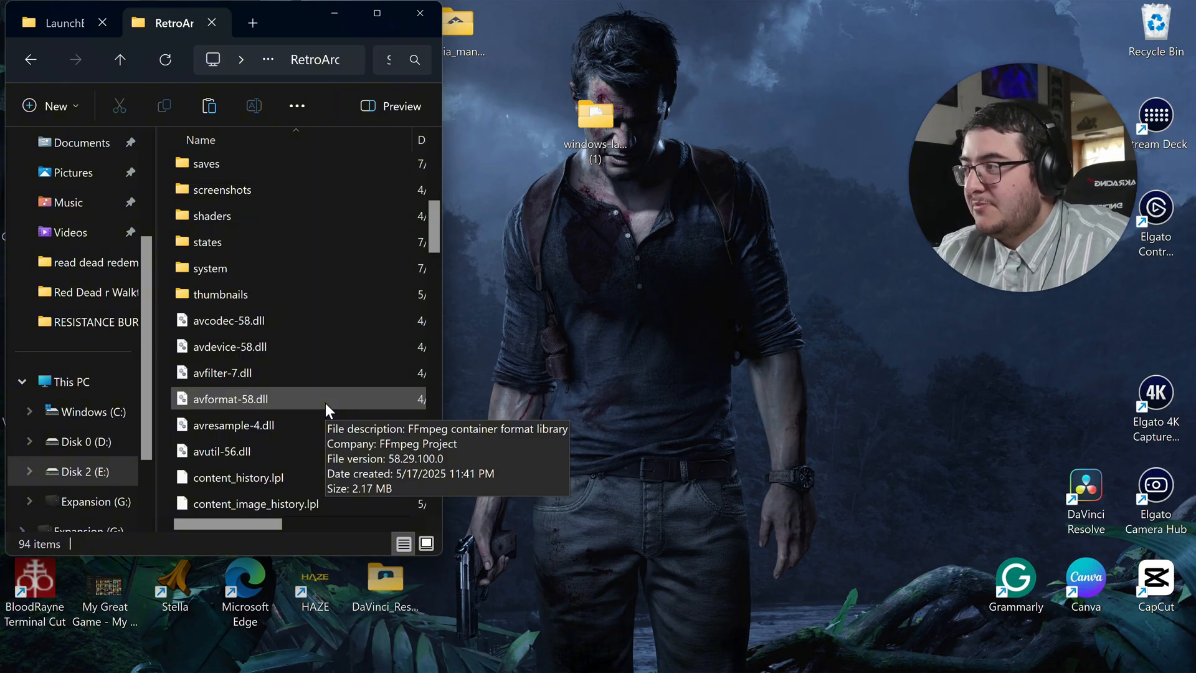
{"action": "scroll", "coordinate": [361, 399], "scroll_direction": "up", "scroll_amount": 5}
{"action": "key", "text": "alt+Left"}
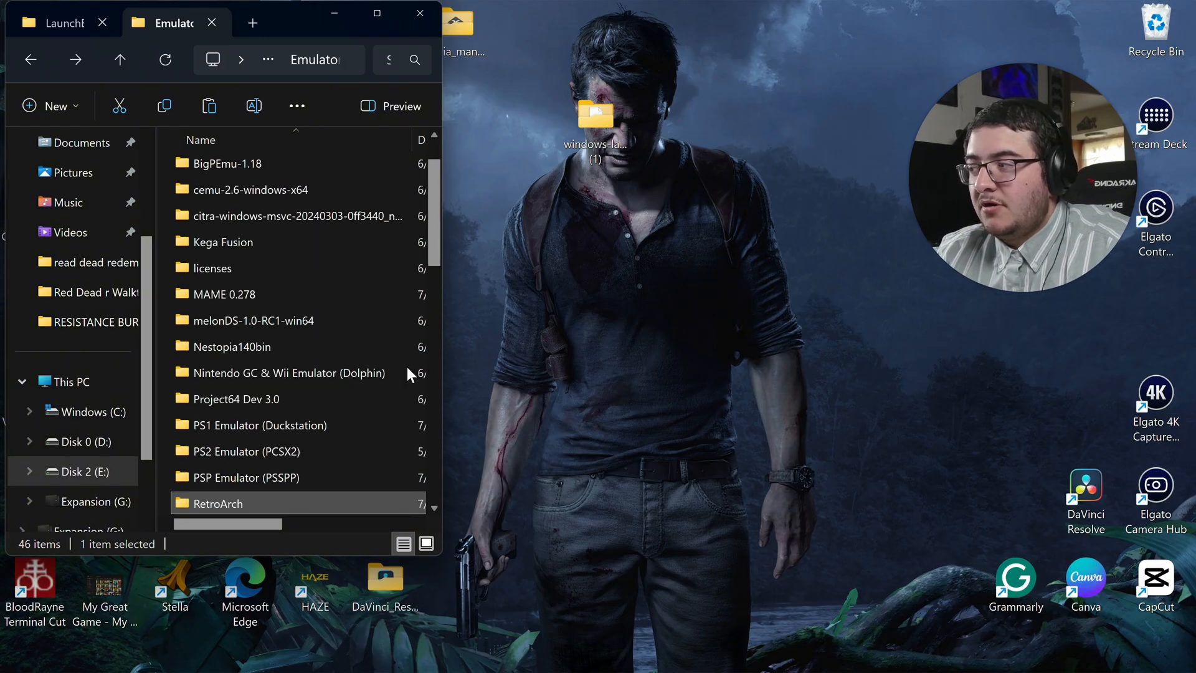
- Locate the rpcs3 program inside the rpcs3-0.0.36-17723-win64 folder
{"action": "scroll", "coordinate": [374, 374], "scroll_direction": "down", "scroll_amount": 3}
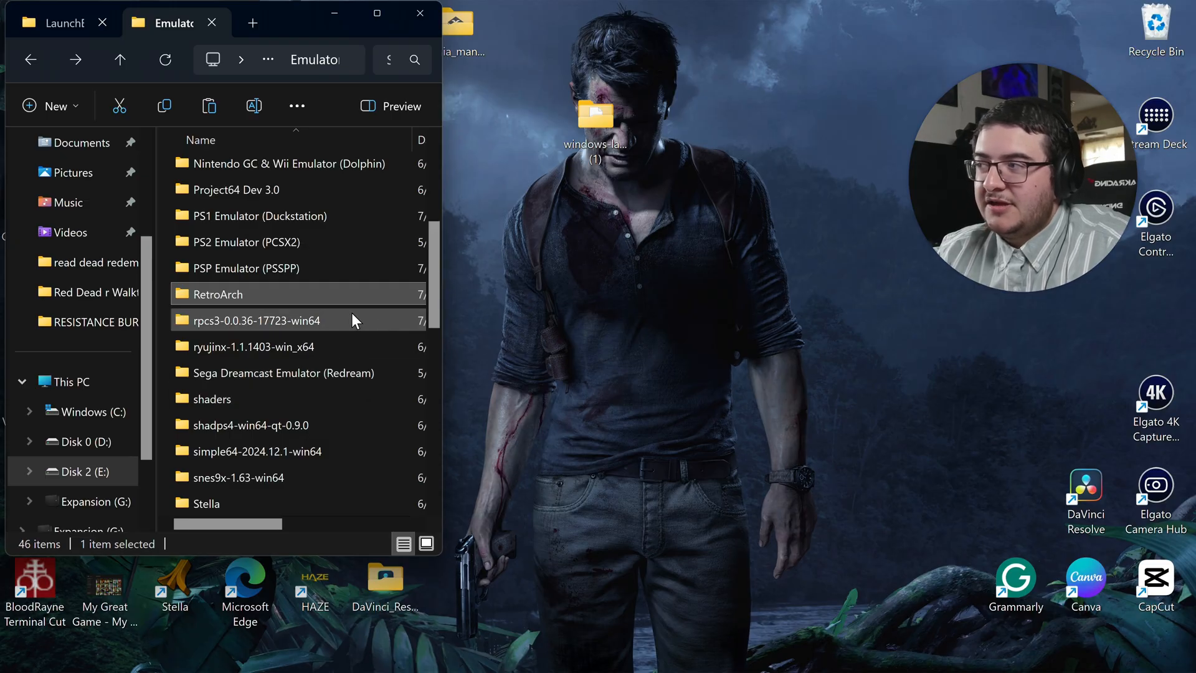
{"action": "mouse_move", "coordinate": [363, 294]}
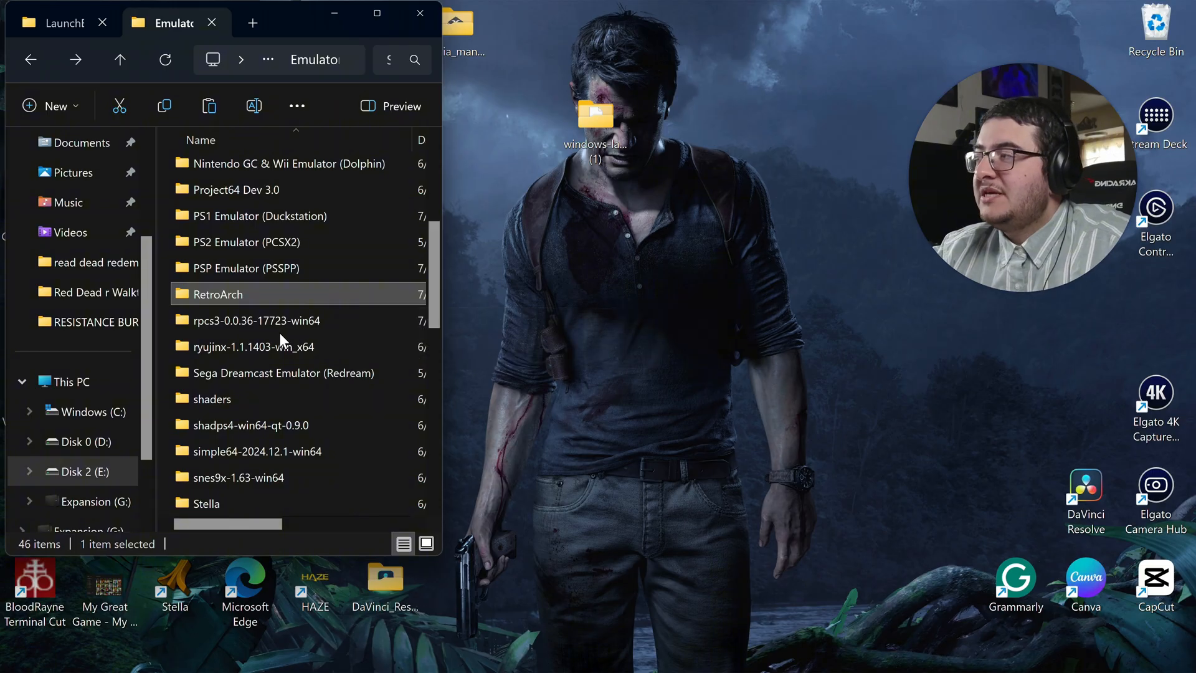
{"action": "double_click", "coordinate": [327, 323]}
{"action": "scroll", "coordinate": [373, 413], "scroll_direction": "down", "scroll_amount": 10}
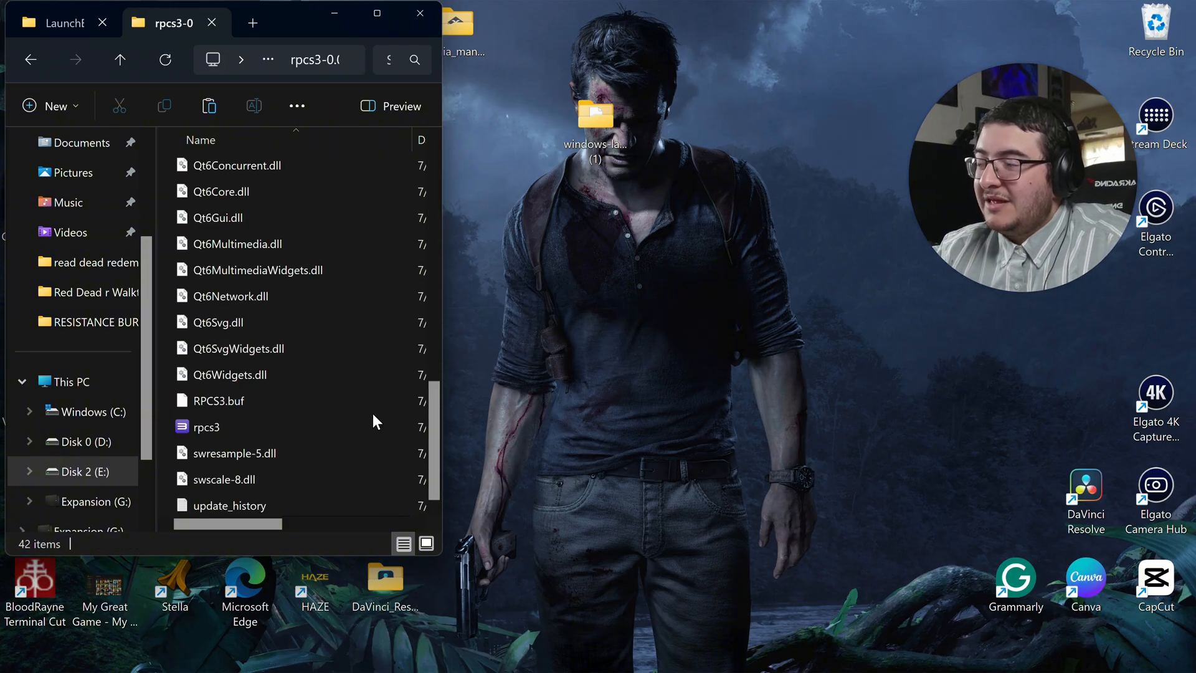
- Leave the rpcs3 folder, find the Ryujinx program in the ryujinx-1.1.1403-win_x64 publish folder, and return to Emulators
{"action": "mouse_move", "coordinate": [305, 431]}
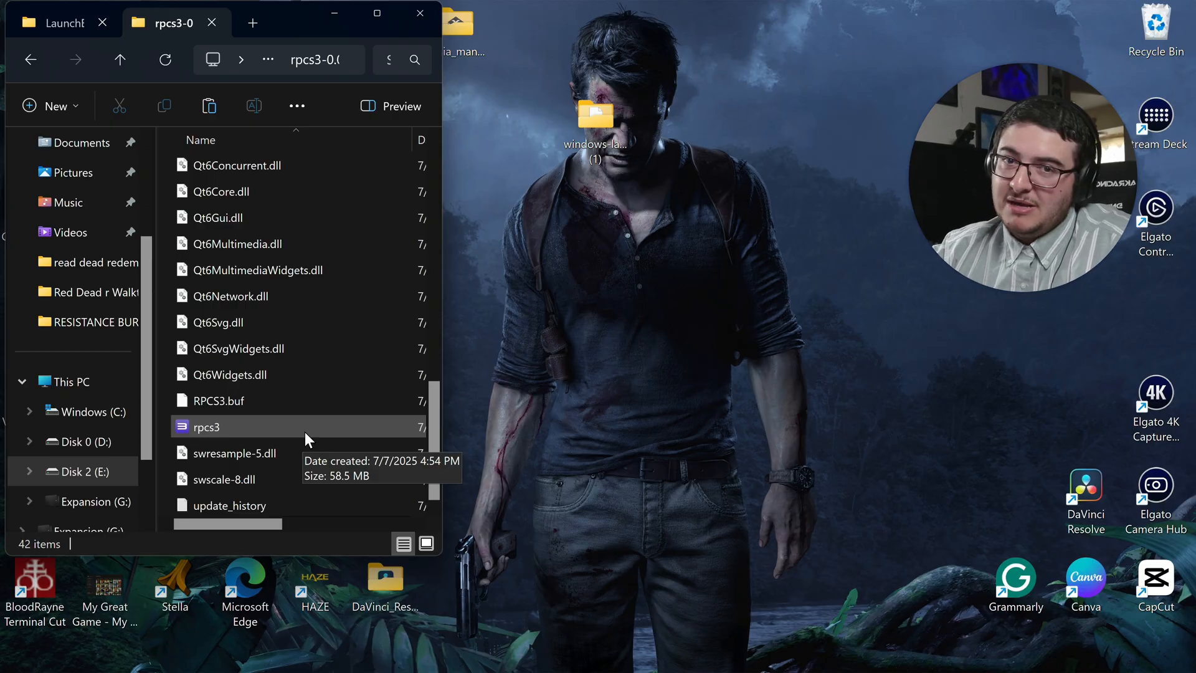
{"action": "key", "text": "alt+Left"}
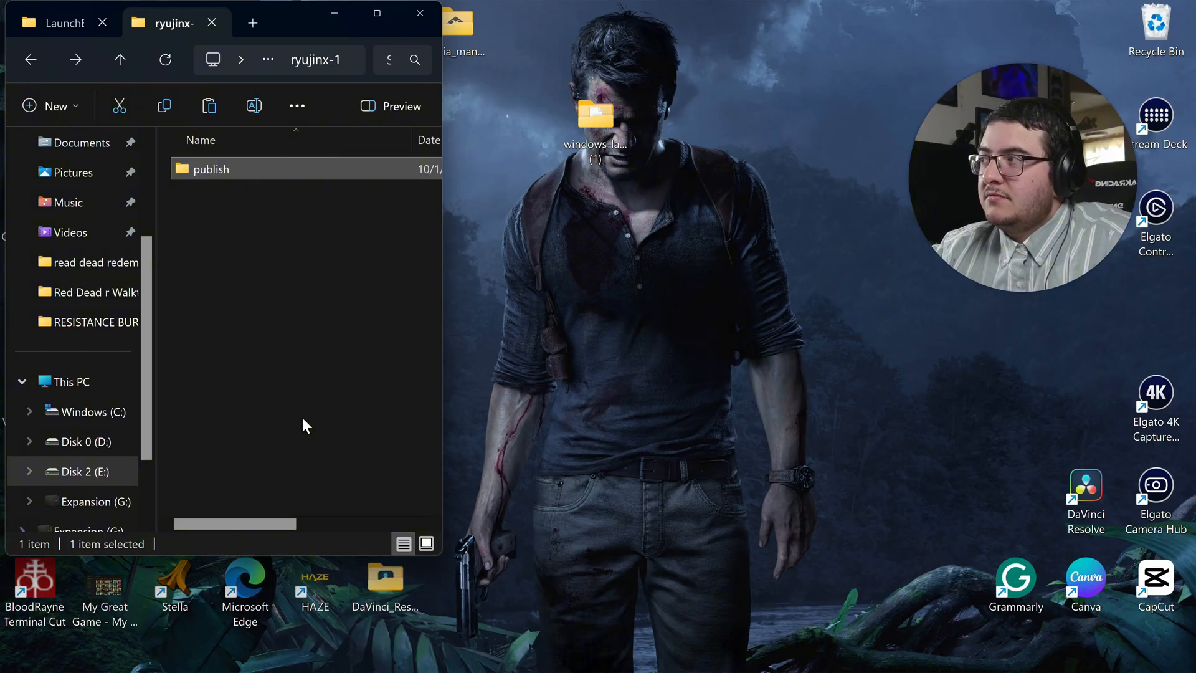
{"action": "double_click", "coordinate": [354, 173]}
{"action": "scroll", "coordinate": [336, 422], "scroll_direction": "down", "scroll_amount": 1}
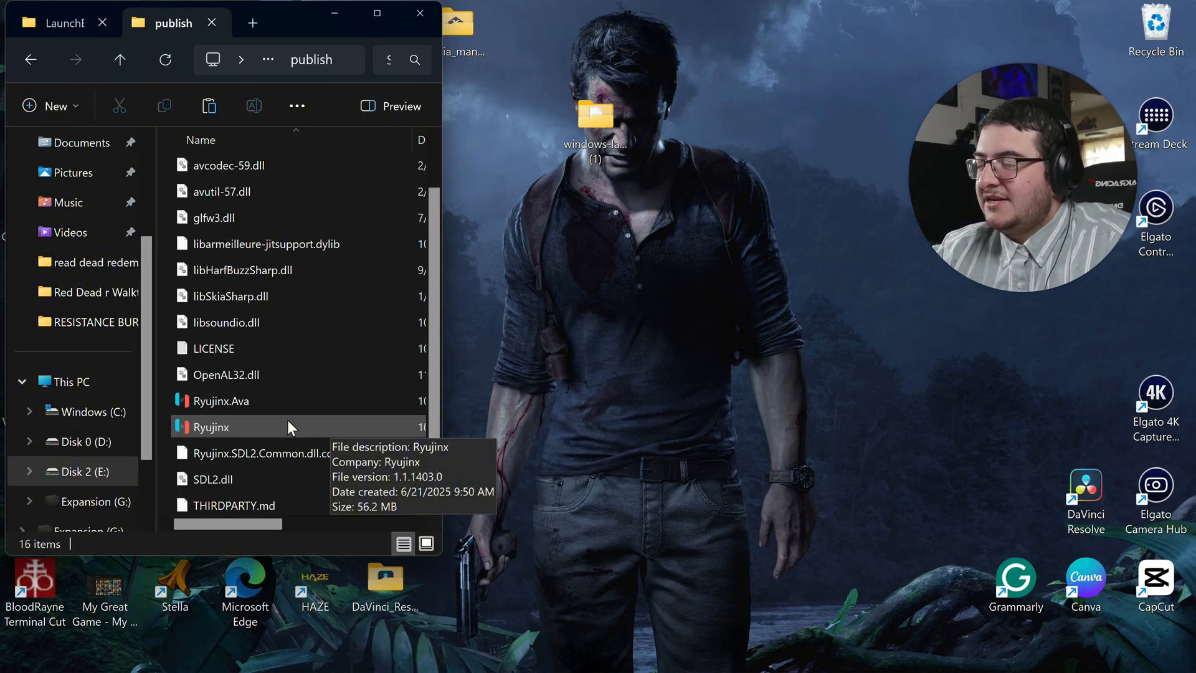
{"action": "key", "text": "alt+Left"}
{"action": "key", "text": "alt+Left"}
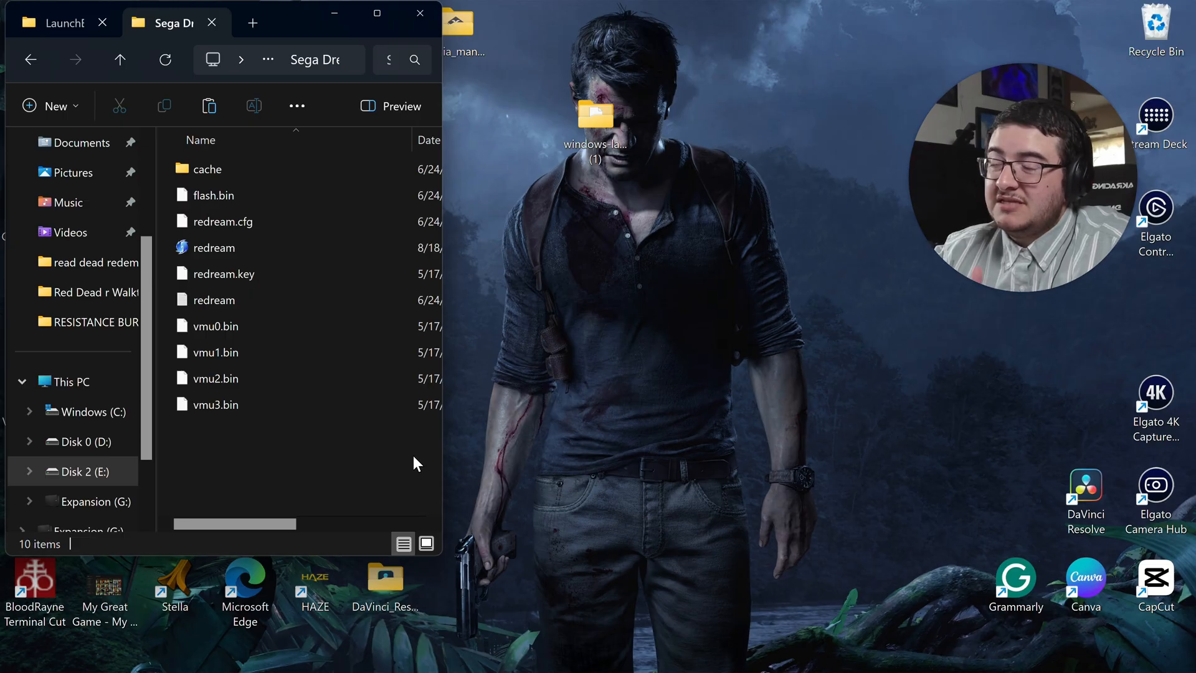
- Return from the Sega Dreamcast Emulator (Redream) folder to Emulators and open the snes9x-1.63-win64 folder
{"action": "key", "text": "alt+Left"}
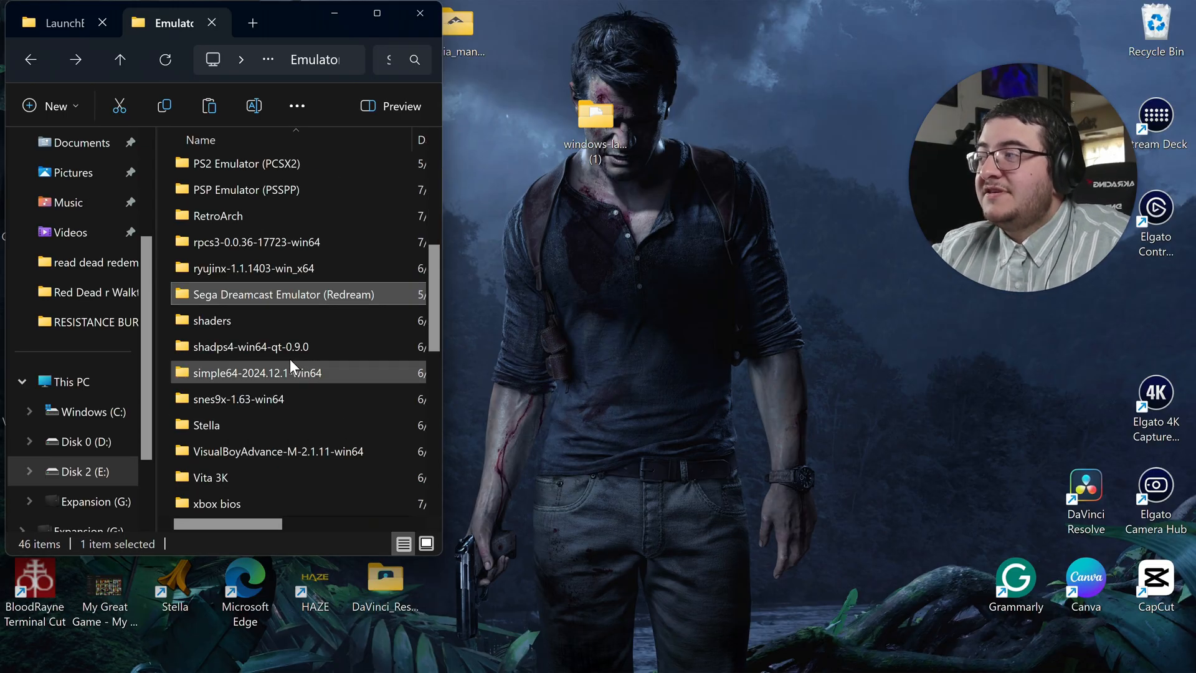
{"action": "mouse_move", "coordinate": [265, 349]}
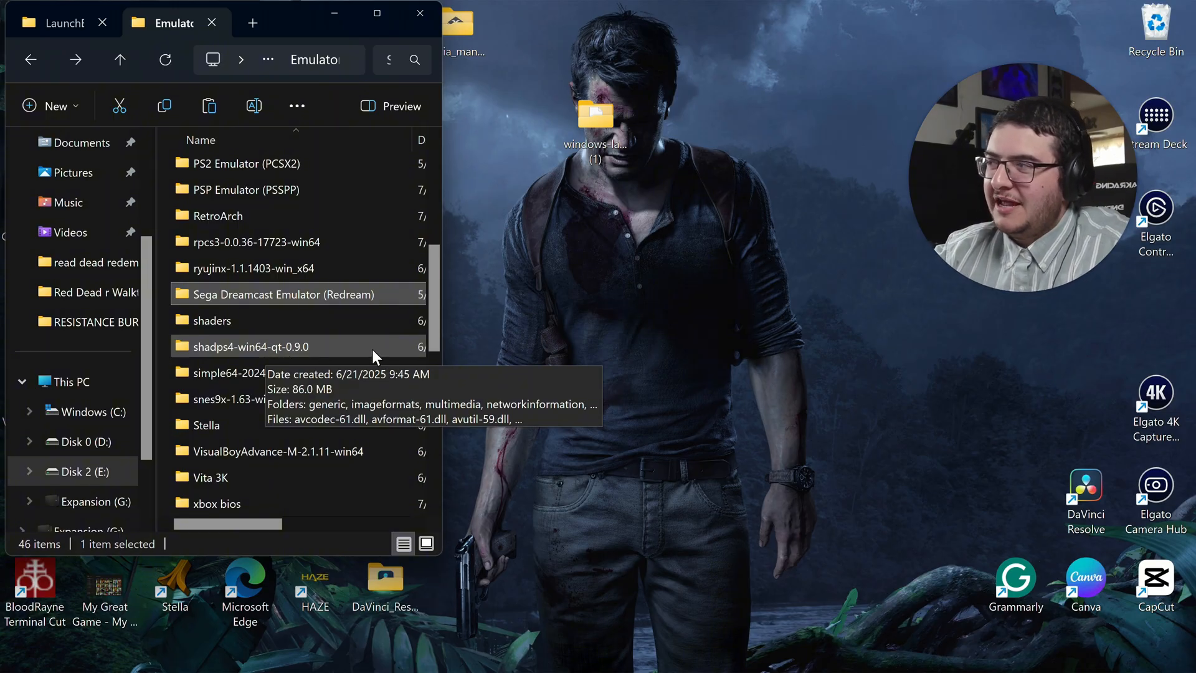
{"action": "mouse_move", "coordinate": [246, 405]}
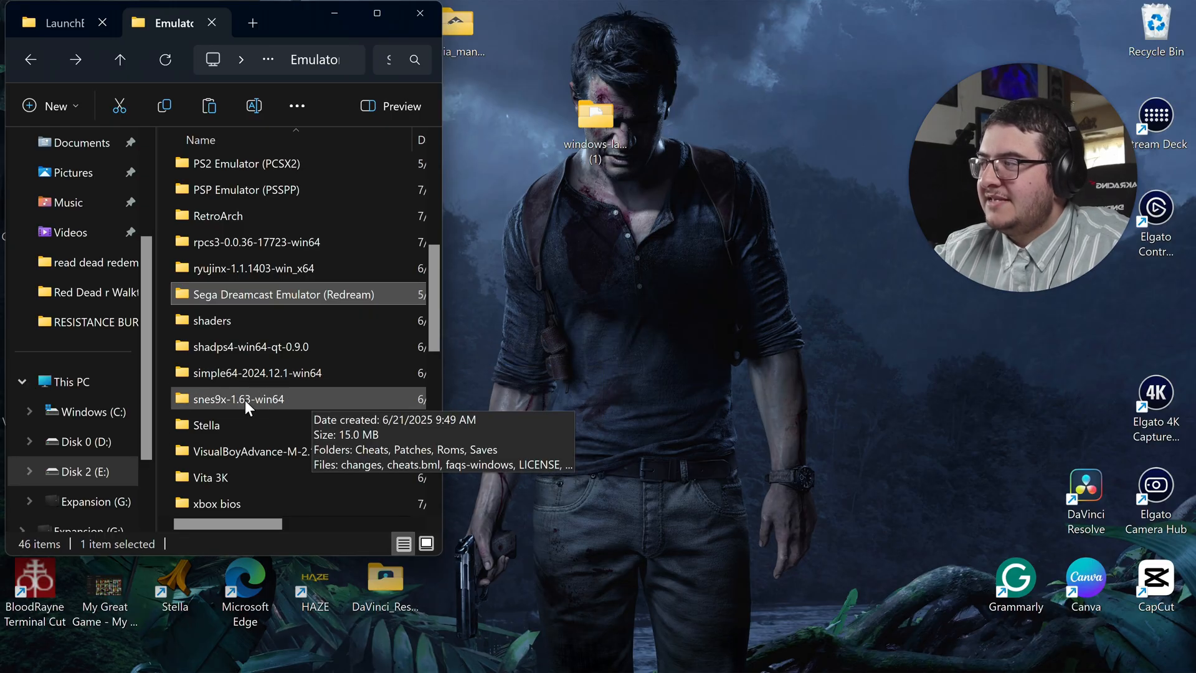
{"action": "double_click", "coordinate": [293, 402]}
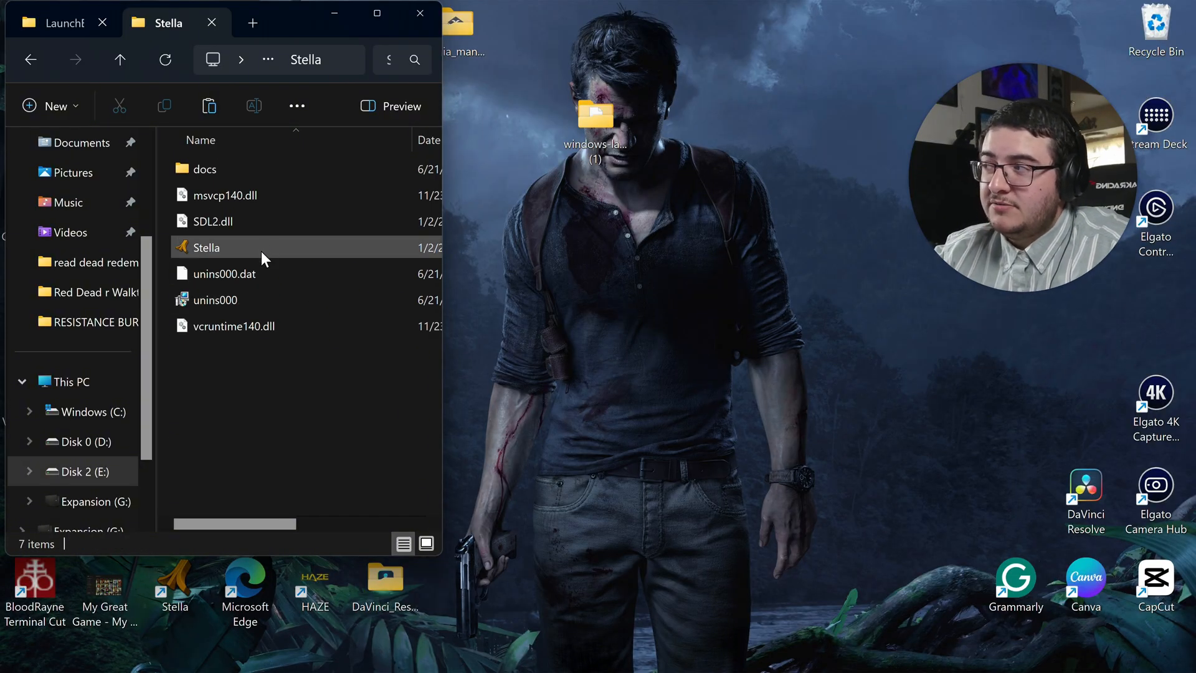
- Find the Stella and visualboyadvance-m programs in their respective folders, returning to the Emulators folder
{"action": "mouse_move", "coordinate": [304, 247]}
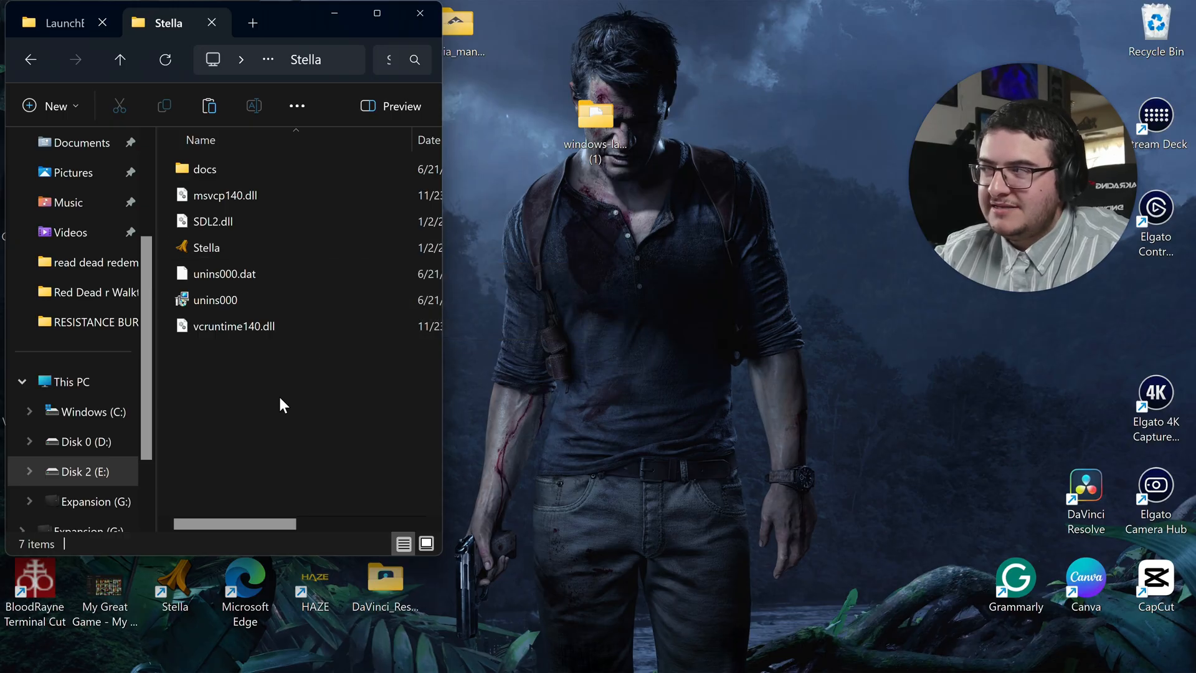
{"action": "key", "text": "alt+Left"}
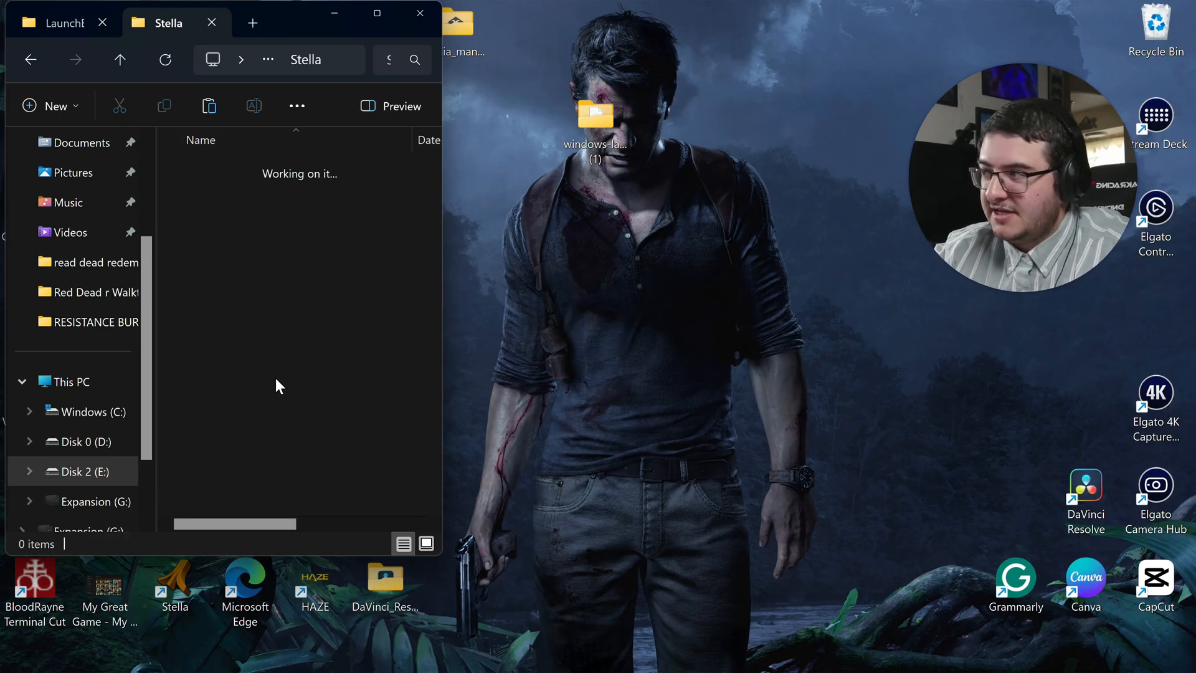
{"action": "scroll", "coordinate": [279, 436], "scroll_direction": "down", "scroll_amount": 3}
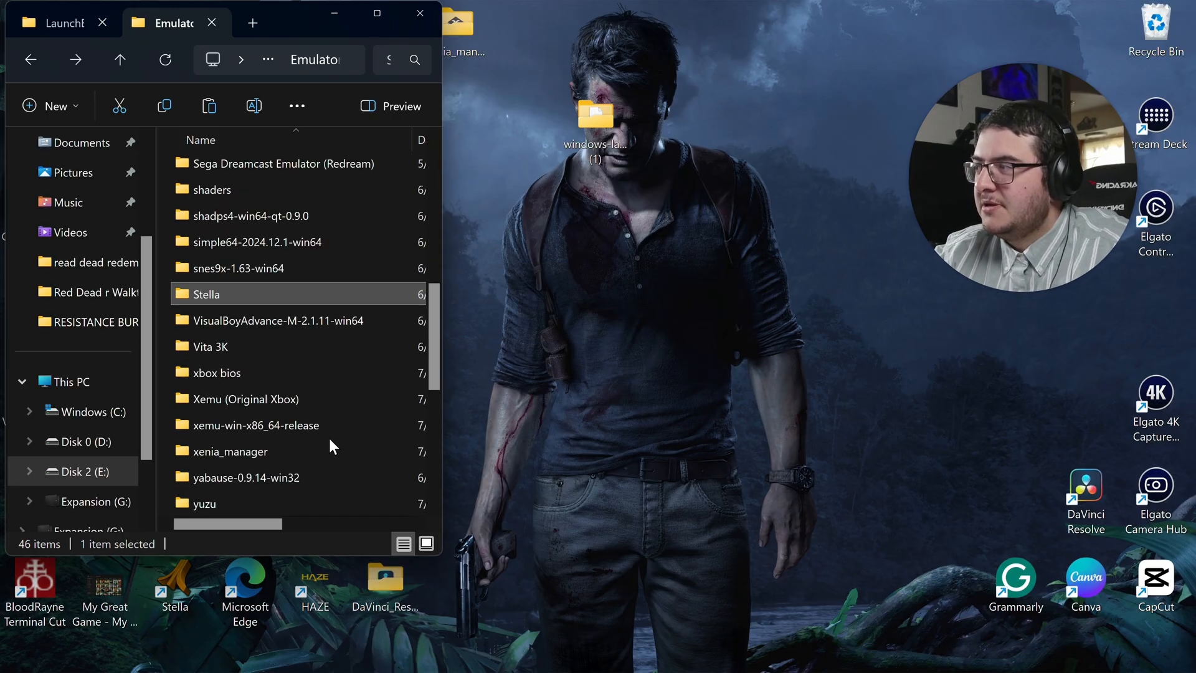
{"action": "double_click", "coordinate": [316, 317]}
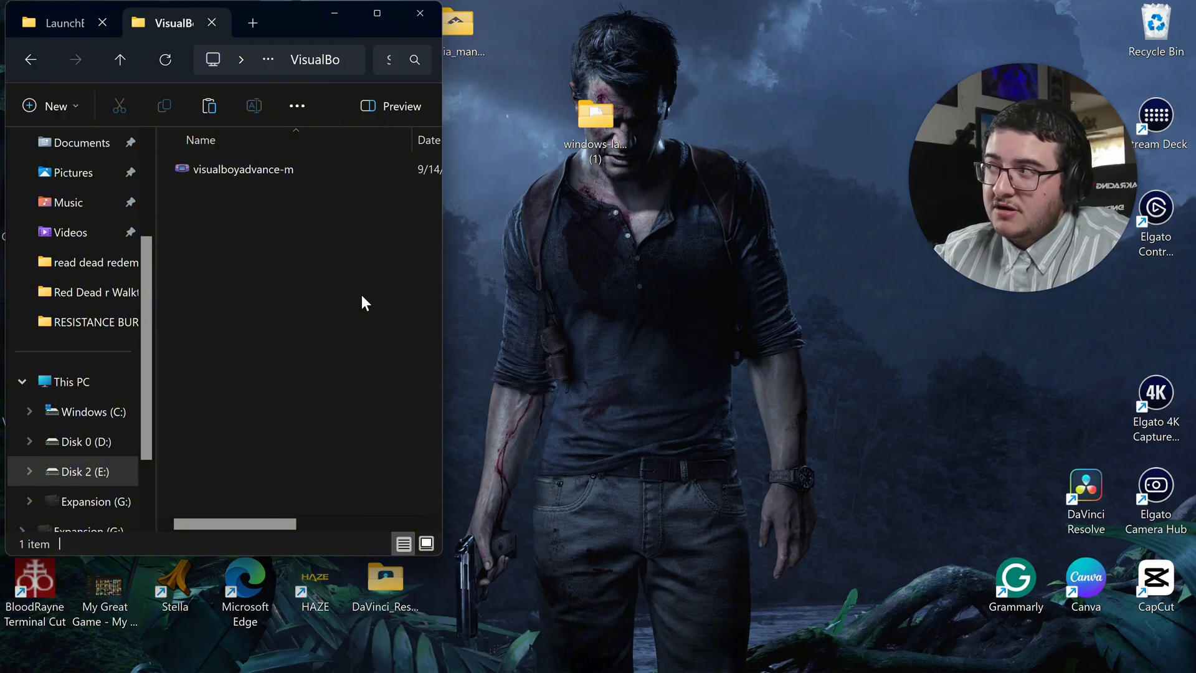
{"action": "key", "text": "alt+Left"}
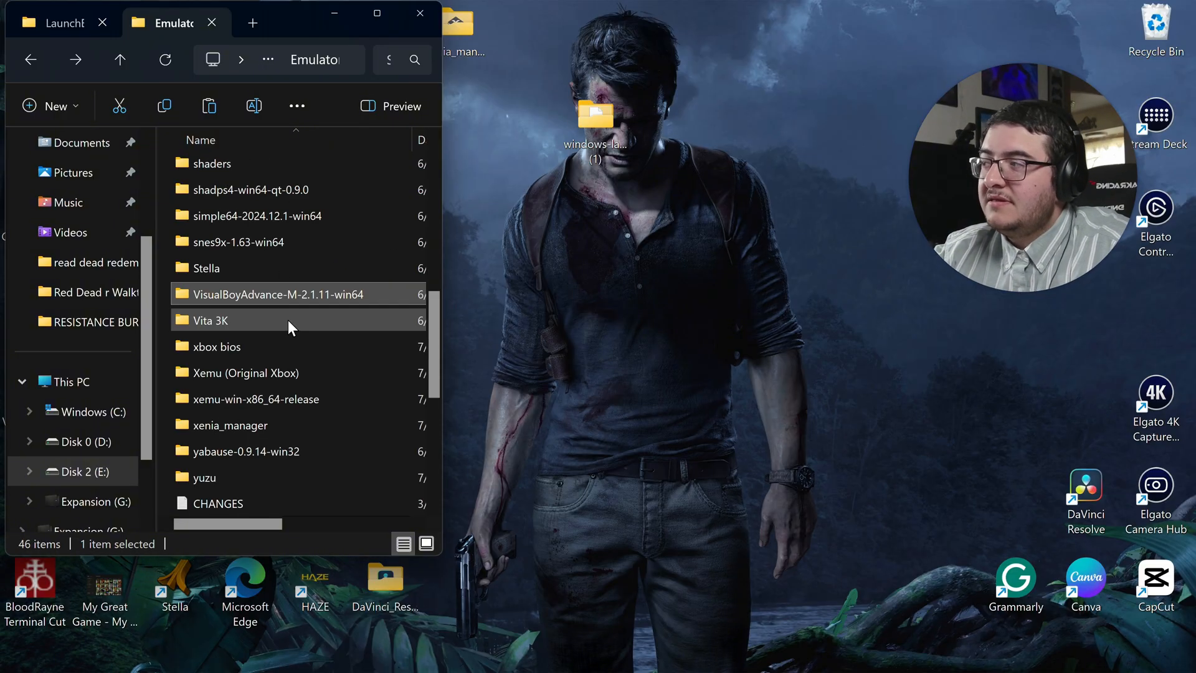
- Check the Vita 3K and Xemu (Original Xbox) folders and return to the Emulators folder
{"action": "double_click", "coordinate": [288, 320]}
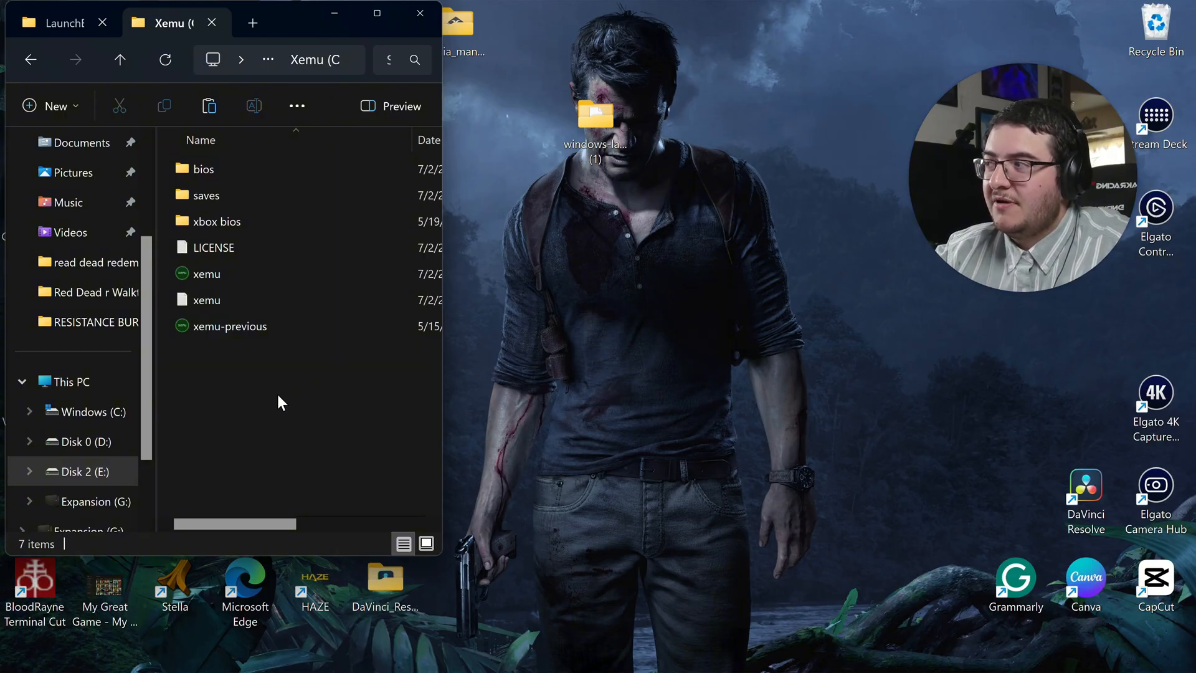
{"action": "key", "text": "alt+Left"}
{"action": "scroll", "coordinate": [309, 413], "scroll_direction": "down", "scroll_amount": 3}
- Browse the xenia_manager, yabause-0.9.14-win32 and yuzu folders for their emulator programs
{"action": "double_click", "coordinate": [312, 327]}
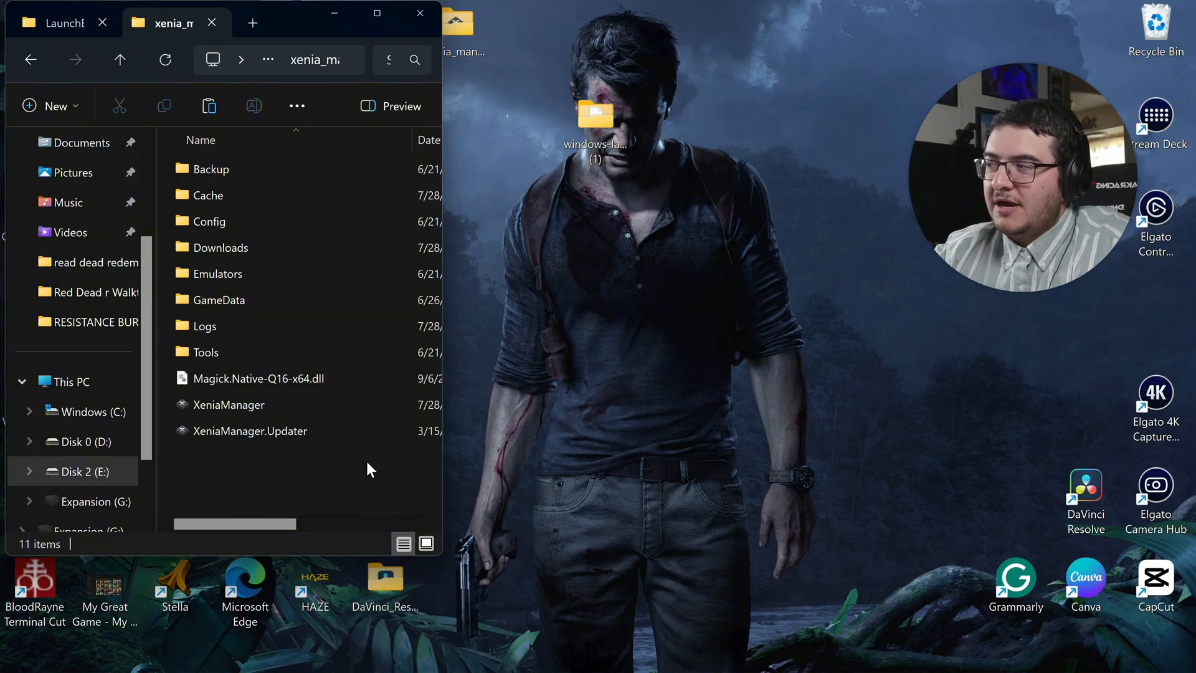
{"action": "mouse_move", "coordinate": [275, 405]}
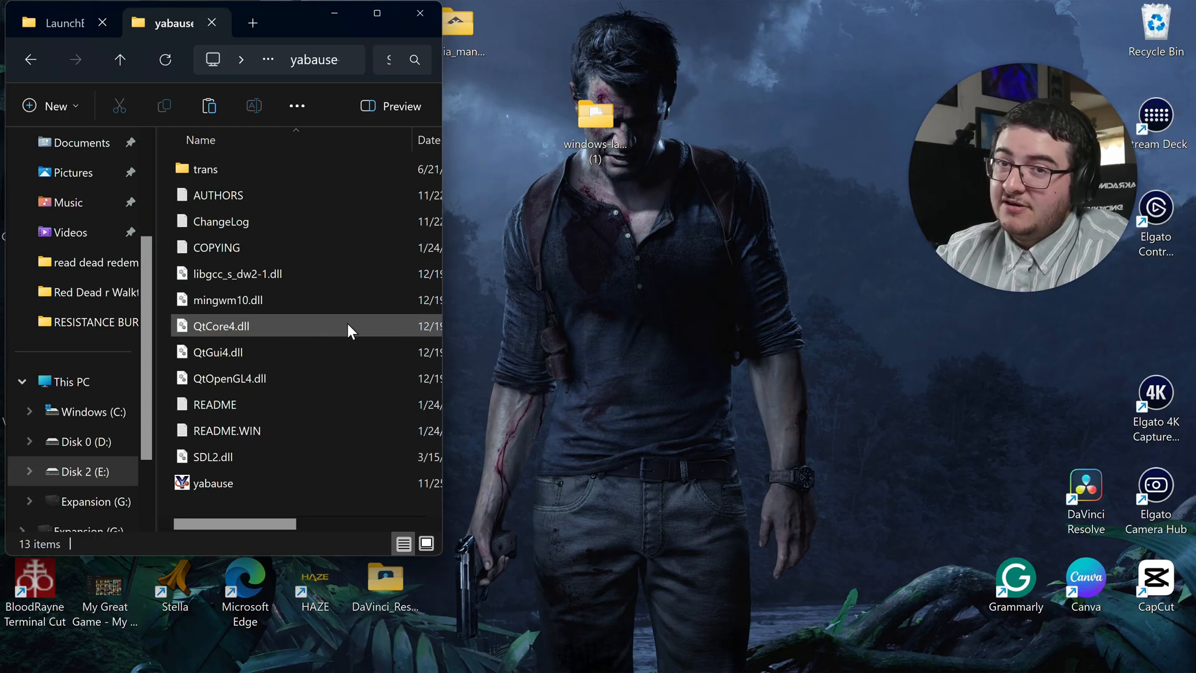
{"action": "mouse_move", "coordinate": [347, 325]}
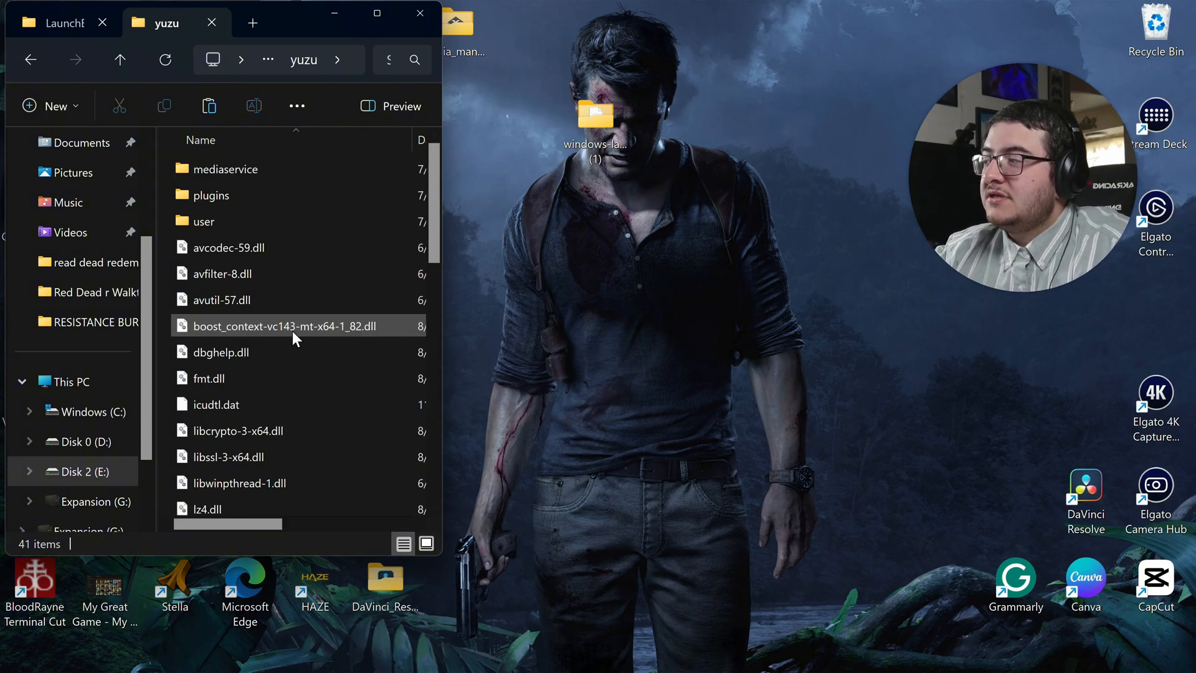
{"action": "scroll", "coordinate": [293, 331], "scroll_direction": "down", "scroll_amount": 7}
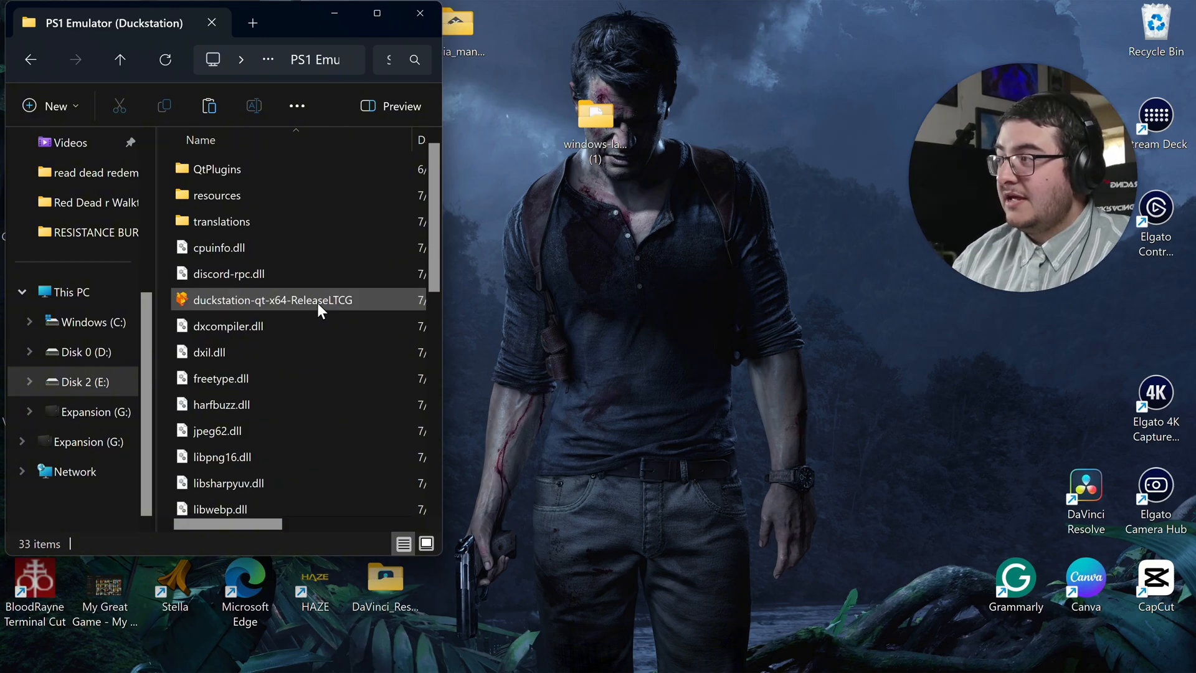
- Launch DuckStation from the PS1 Emulator (Duckstation) folder and check its graphics renderer options, leaving Vulkan selected
{"action": "double_click", "coordinate": [318, 302]}
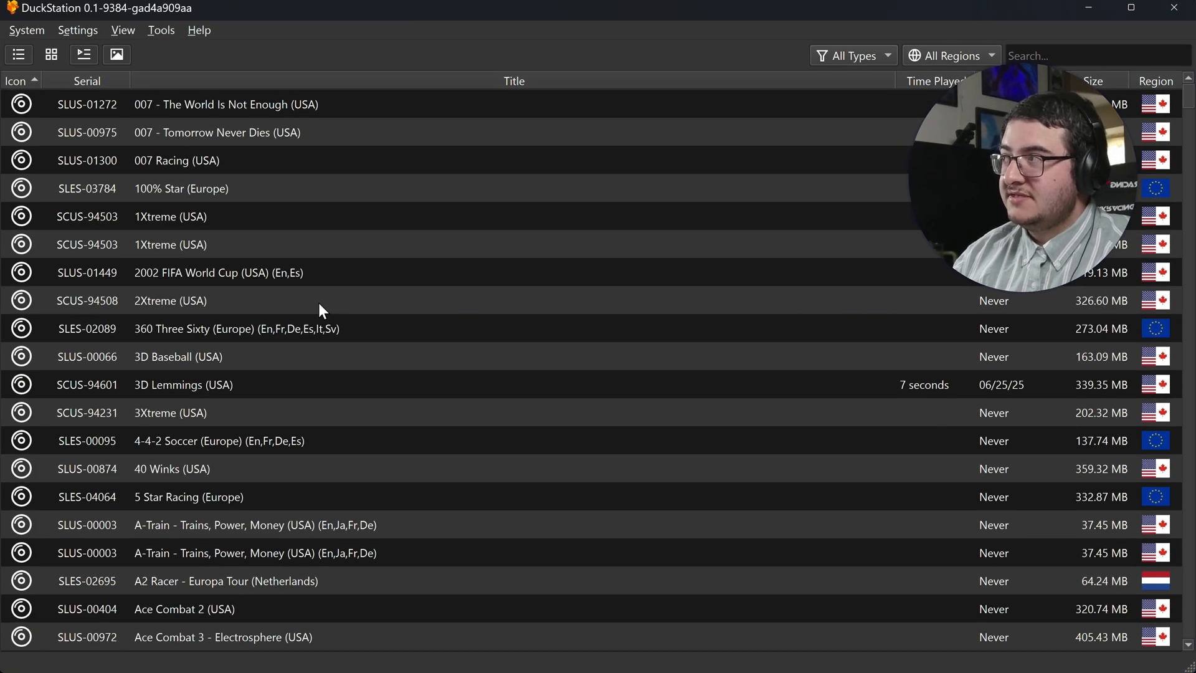
{"action": "left_click", "coordinate": [88, 29]}
{"action": "left_click", "coordinate": [125, 209]}
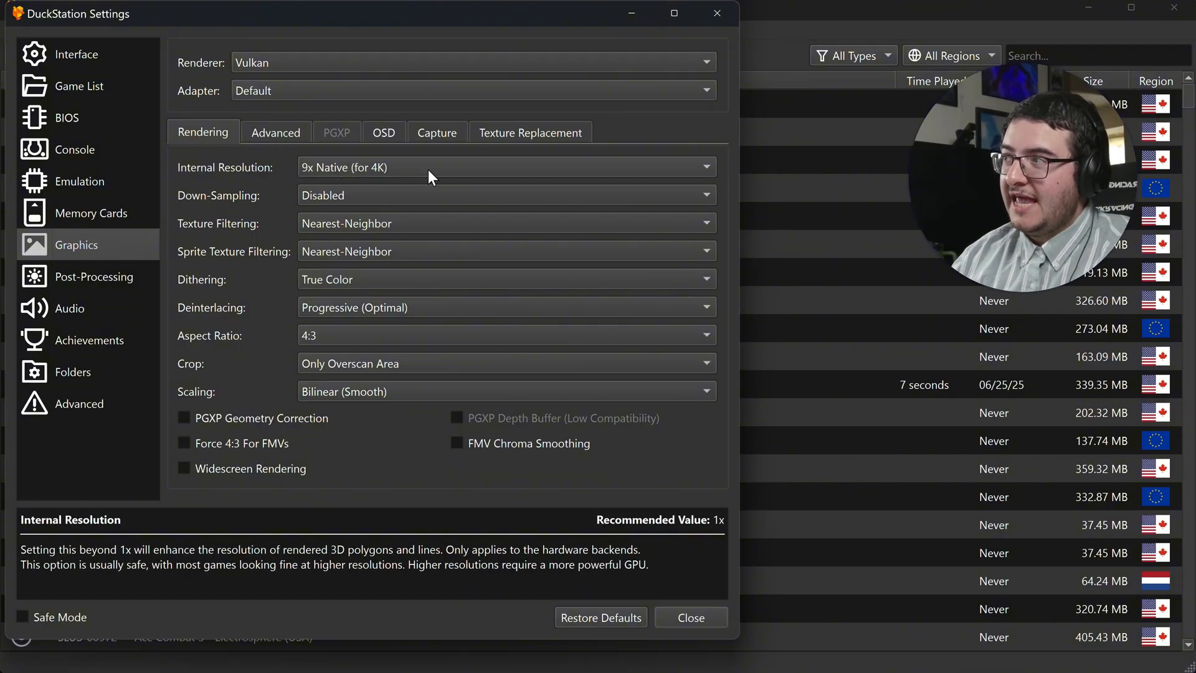
{"action": "left_click", "coordinate": [368, 54]}
{"action": "left_click", "coordinate": [322, 77]}
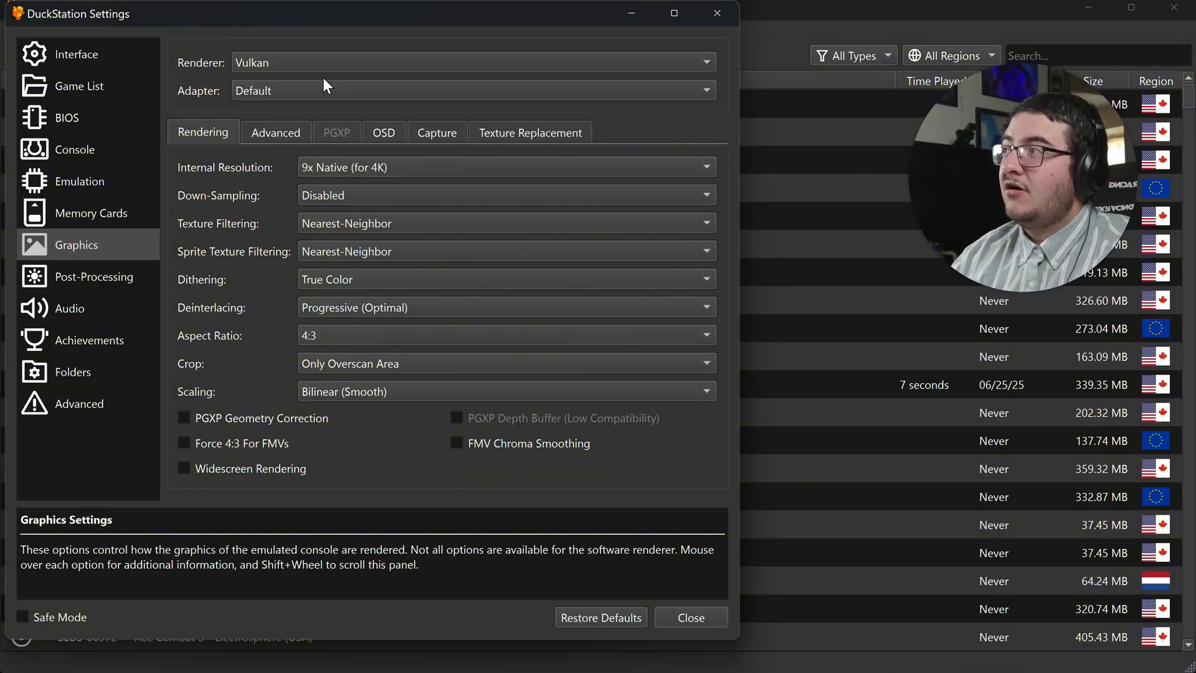
- View DuckStation's achievements and audio settings and close the settings window
{"action": "left_click", "coordinate": [89, 339]}
{"action": "left_click", "coordinate": [87, 310]}
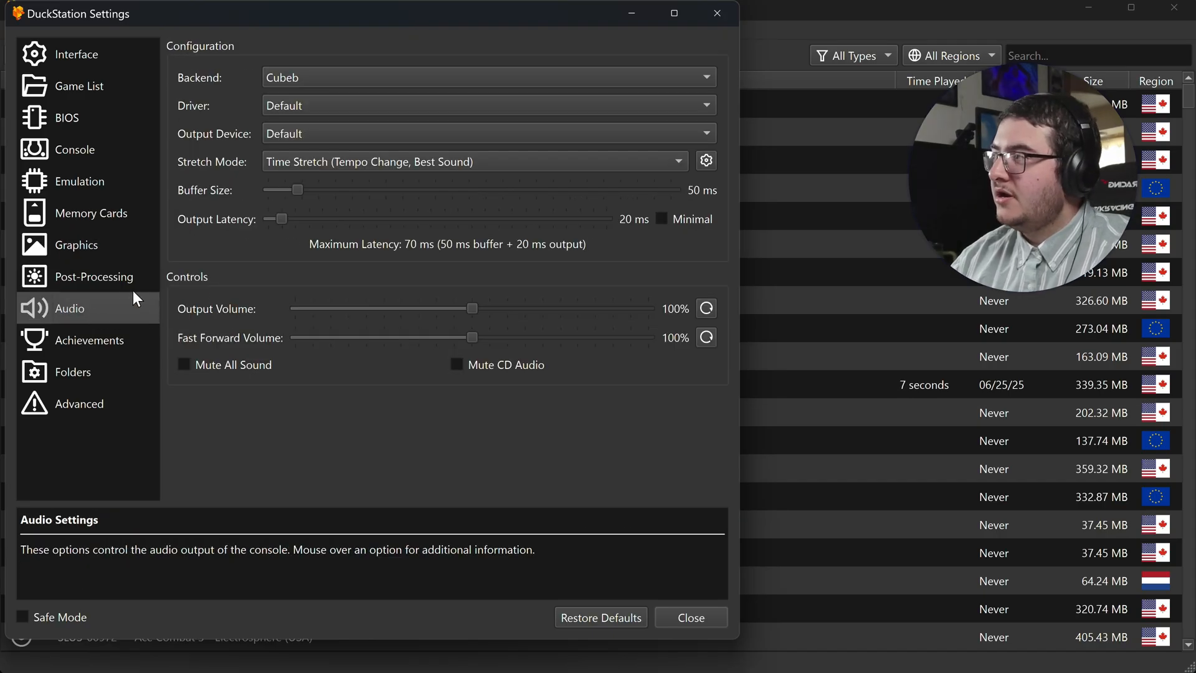
{"action": "key", "text": "Escape"}
- Open DuckStation's controller settings and view the controller types available for Controller Port 2
{"action": "left_click", "coordinate": [78, 30]}
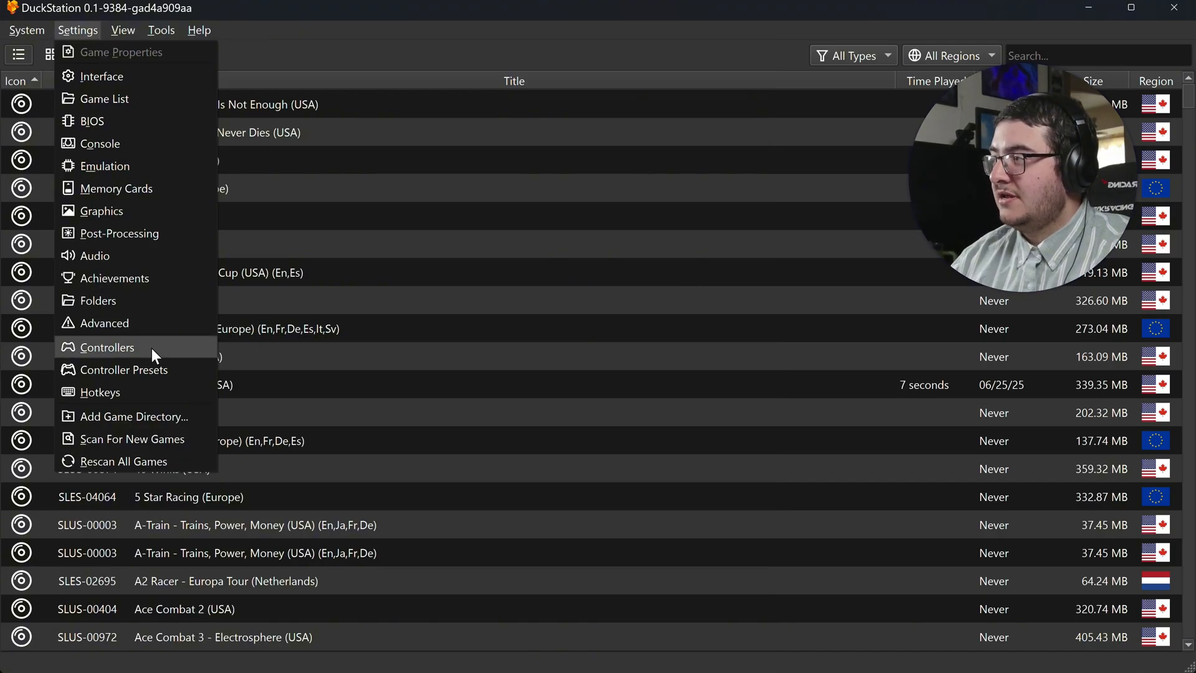
{"action": "left_click", "coordinate": [151, 348]}
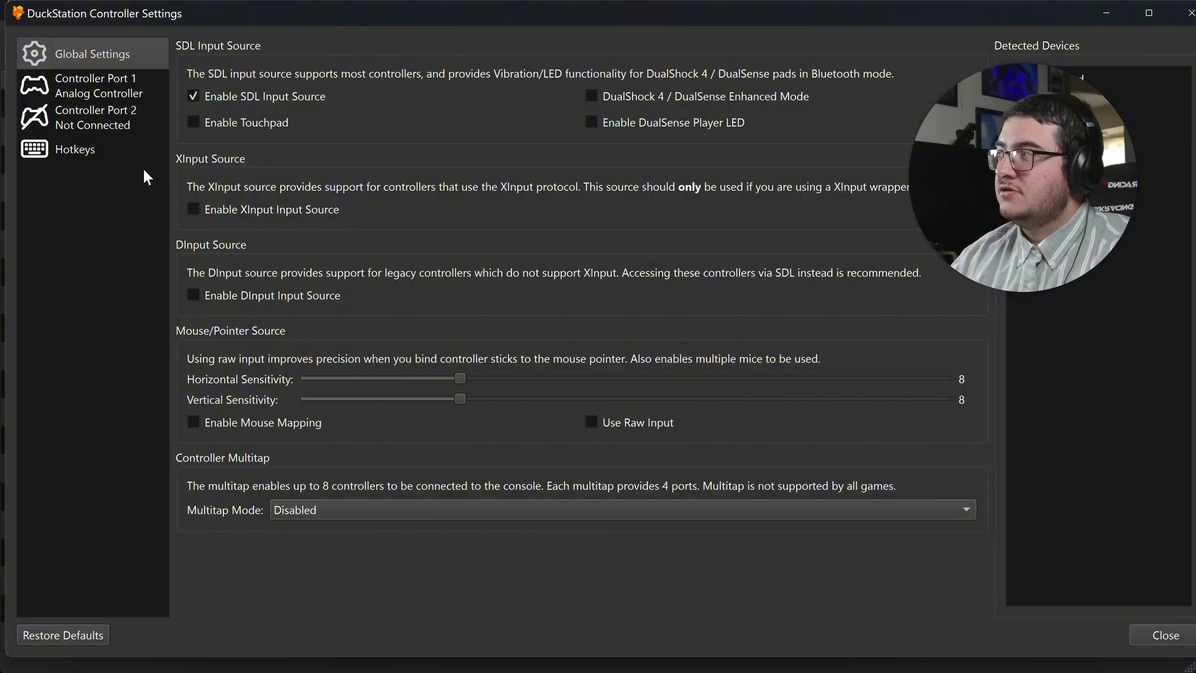
{"action": "left_click", "coordinate": [106, 87]}
{"action": "left_click", "coordinate": [41, 116]}
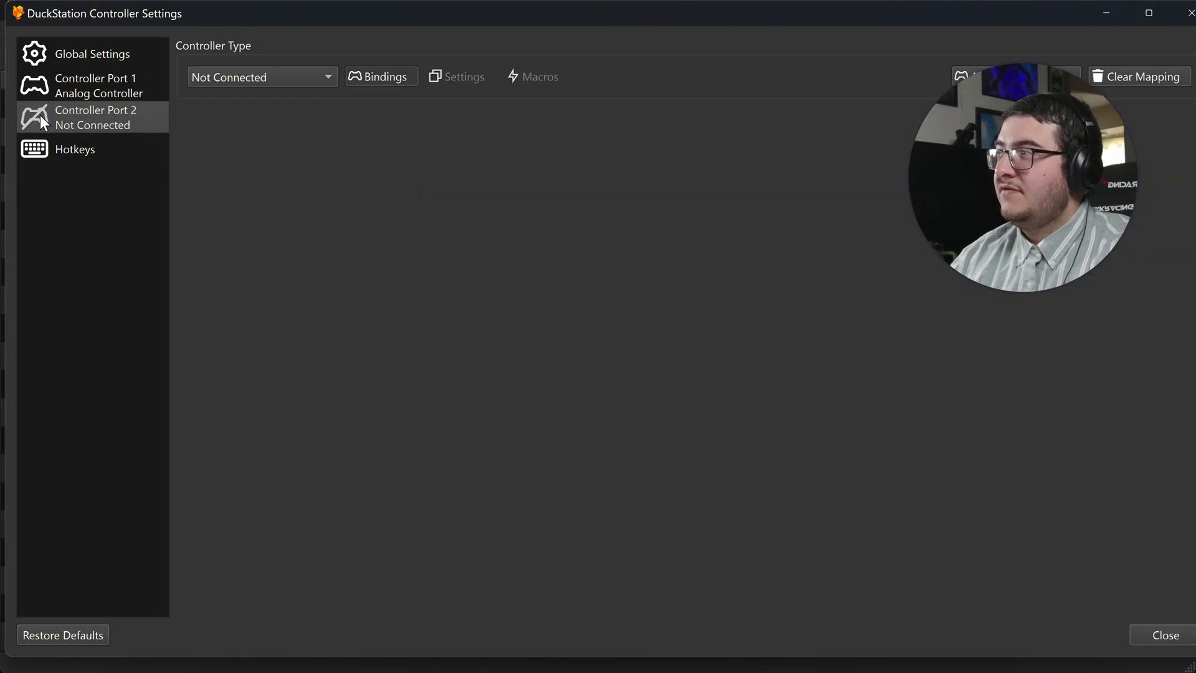
{"action": "left_click", "coordinate": [272, 75]}
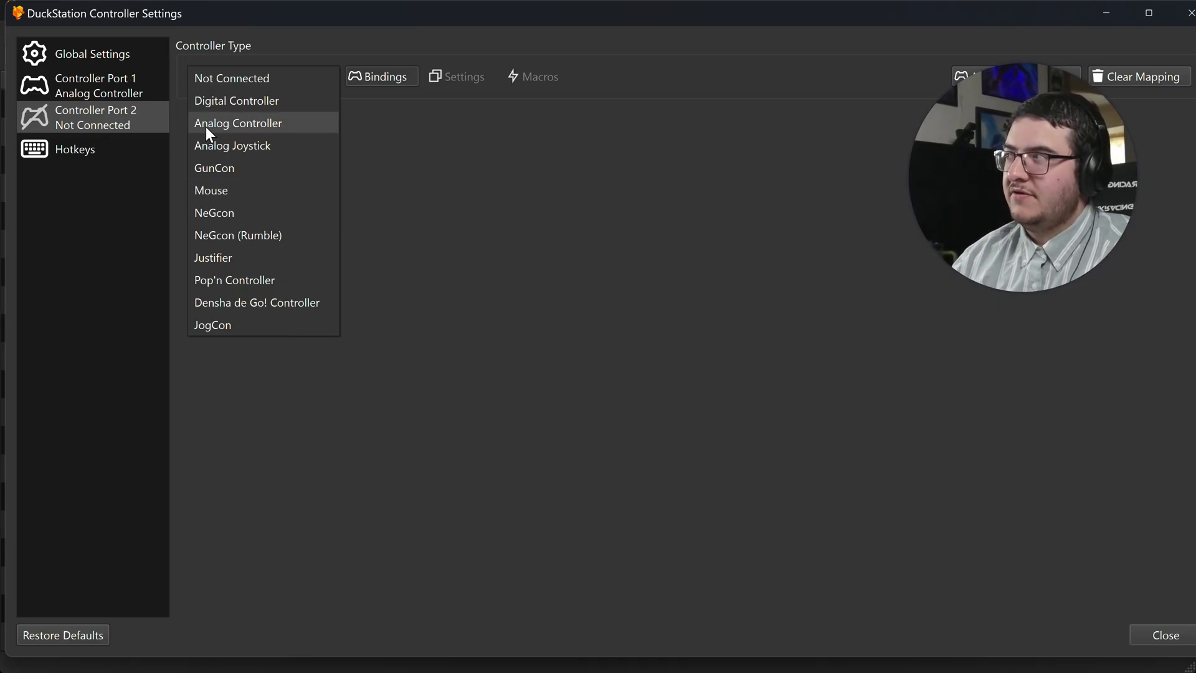
- Return to the Controller Port 1 bindings and view the input devices available for mapping
{"action": "left_click", "coordinate": [85, 81]}
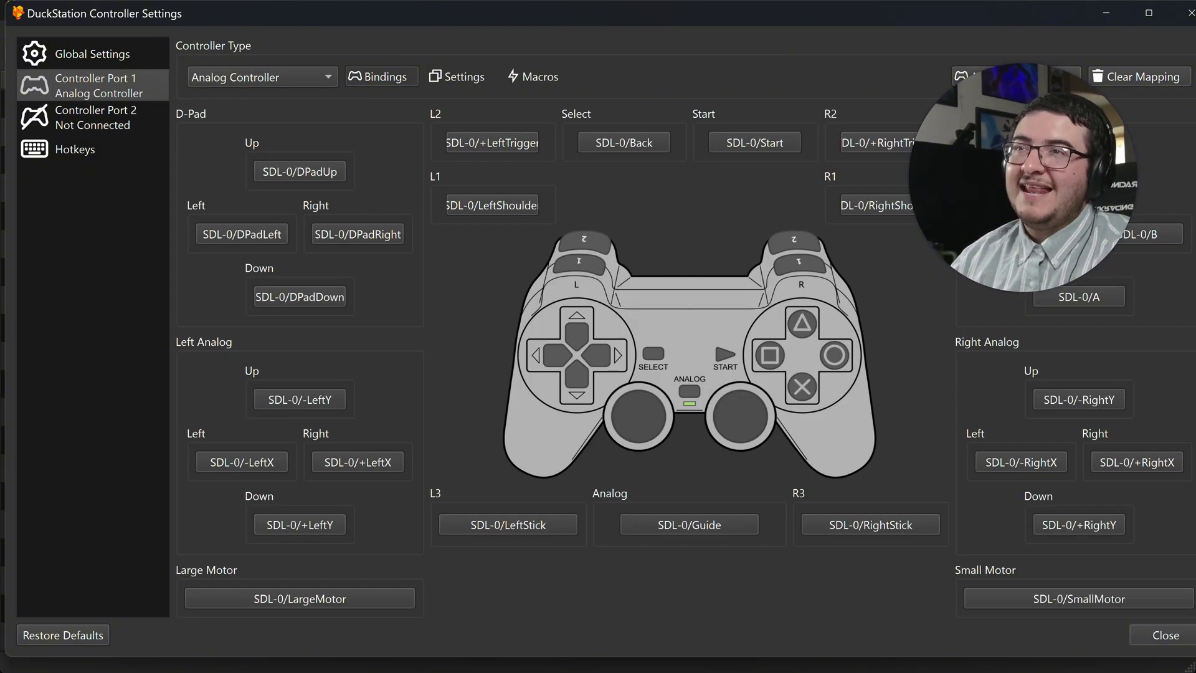
{"action": "left_click", "coordinate": [1015, 76]}
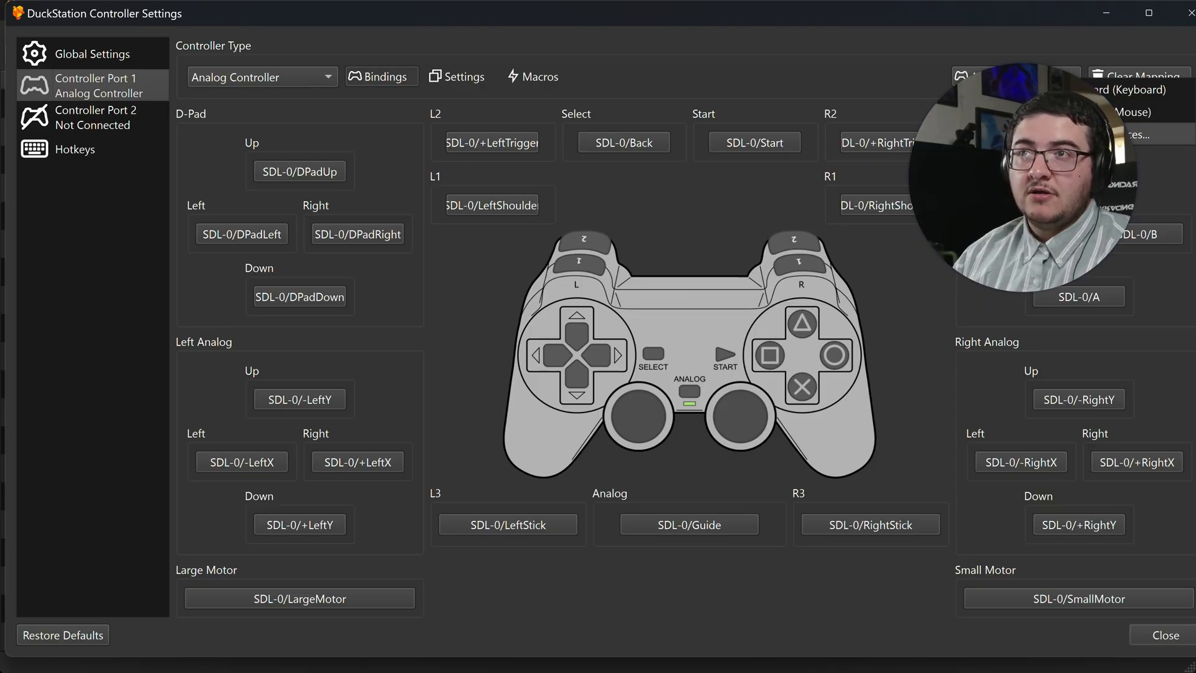
{"action": "left_click", "coordinate": [1021, 75]}
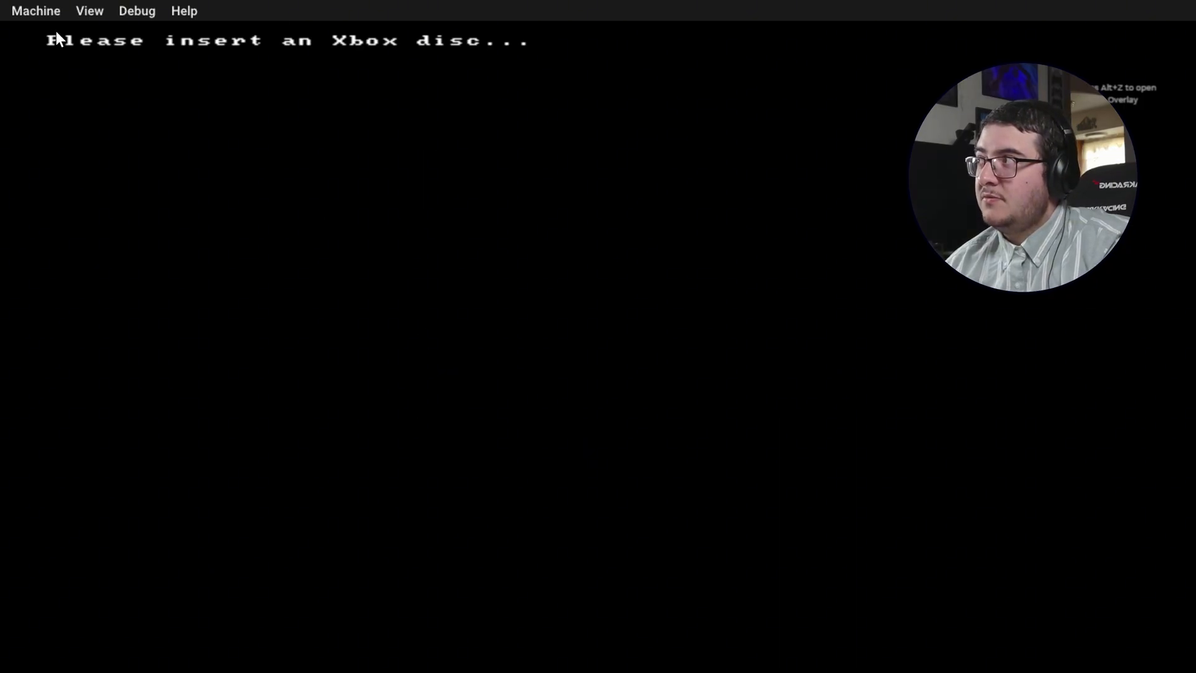
- Open the settings in xemu and review the display options for renderer, window and interface
{"action": "left_click", "coordinate": [59, 12]}
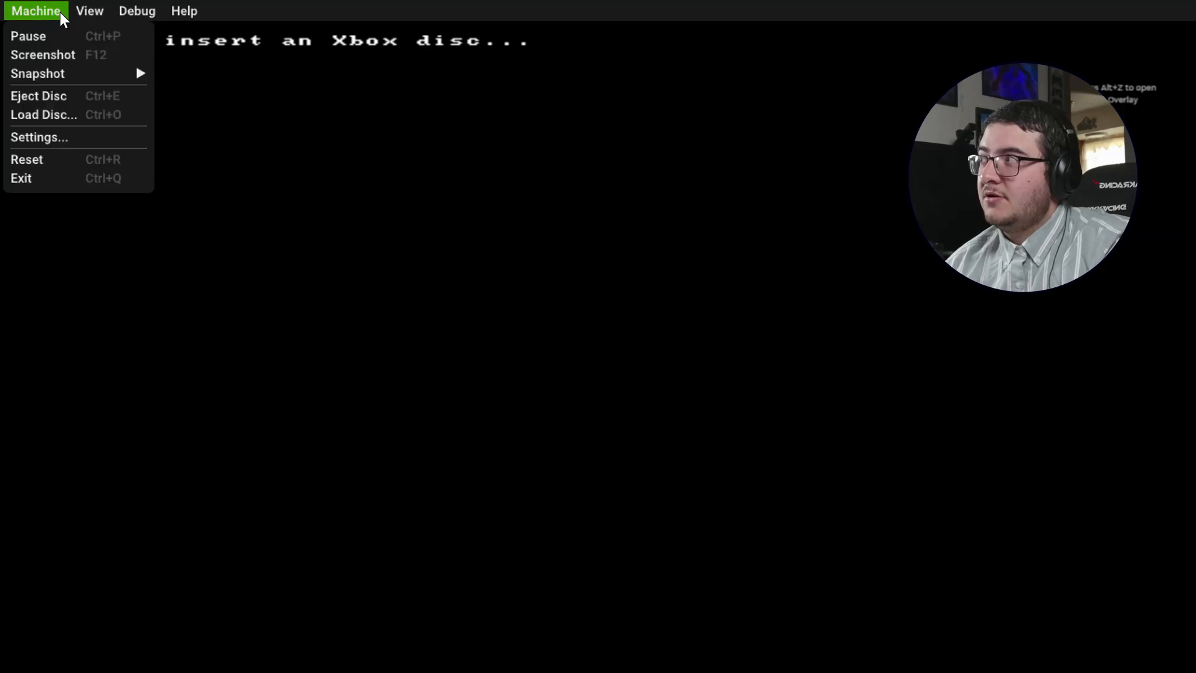
{"action": "left_click", "coordinate": [53, 136]}
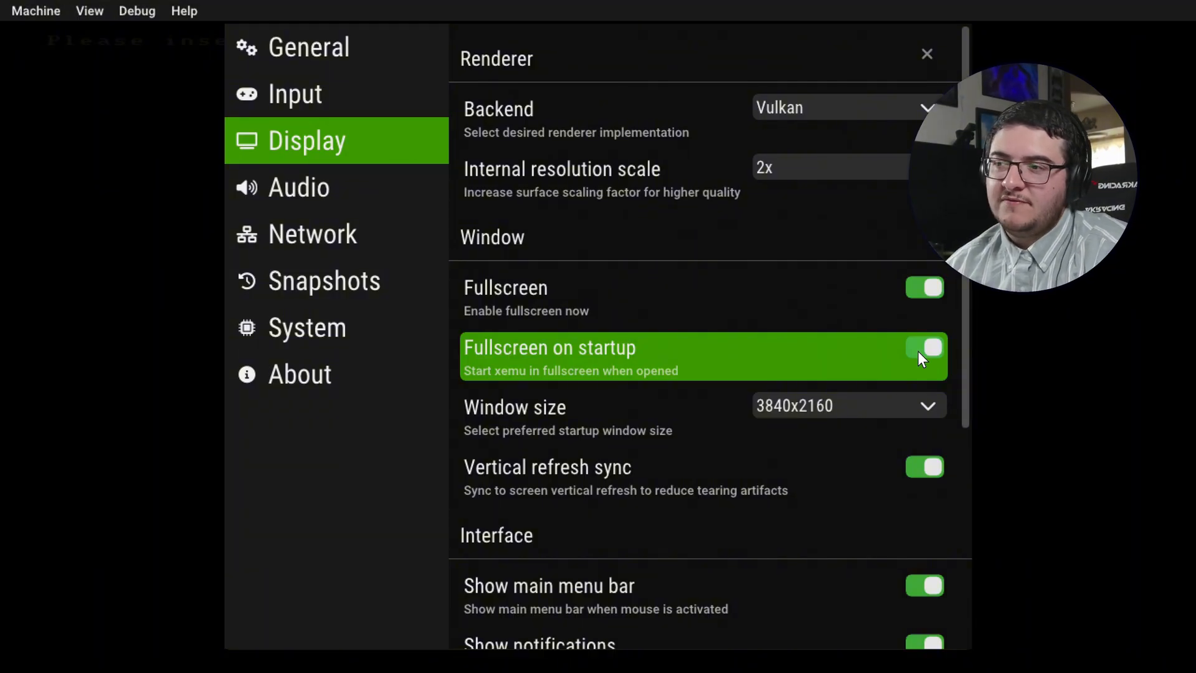
{"action": "scroll", "coordinate": [748, 409], "scroll_direction": "down", "scroll_amount": 1}
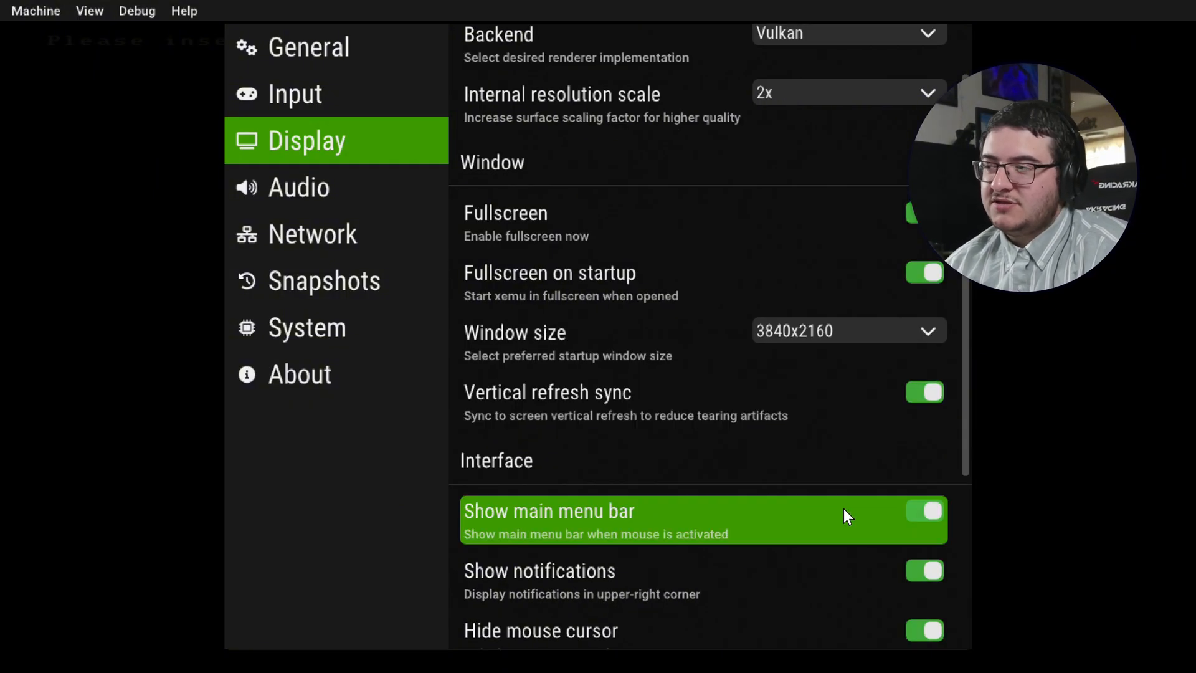
{"action": "scroll", "coordinate": [847, 511], "scroll_direction": "down", "scroll_amount": 2}
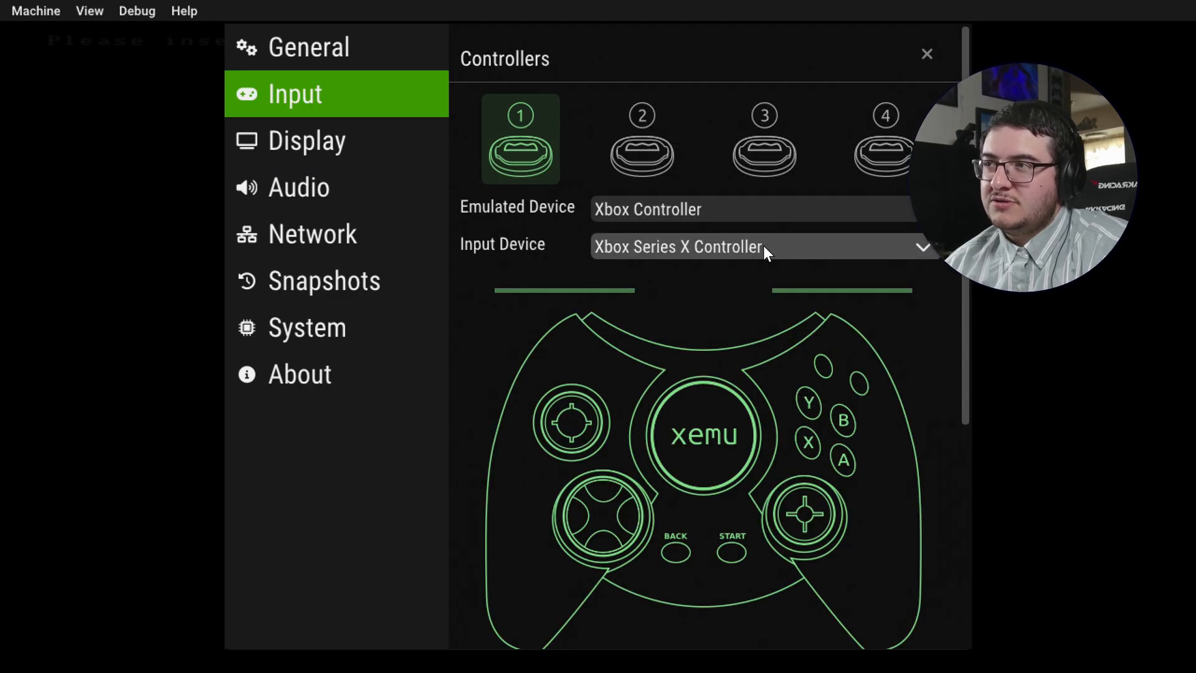
- Choose Xbox Series X Controller (Port 1) as the input device for xemu's controller 1
{"action": "left_click", "coordinate": [807, 255]}
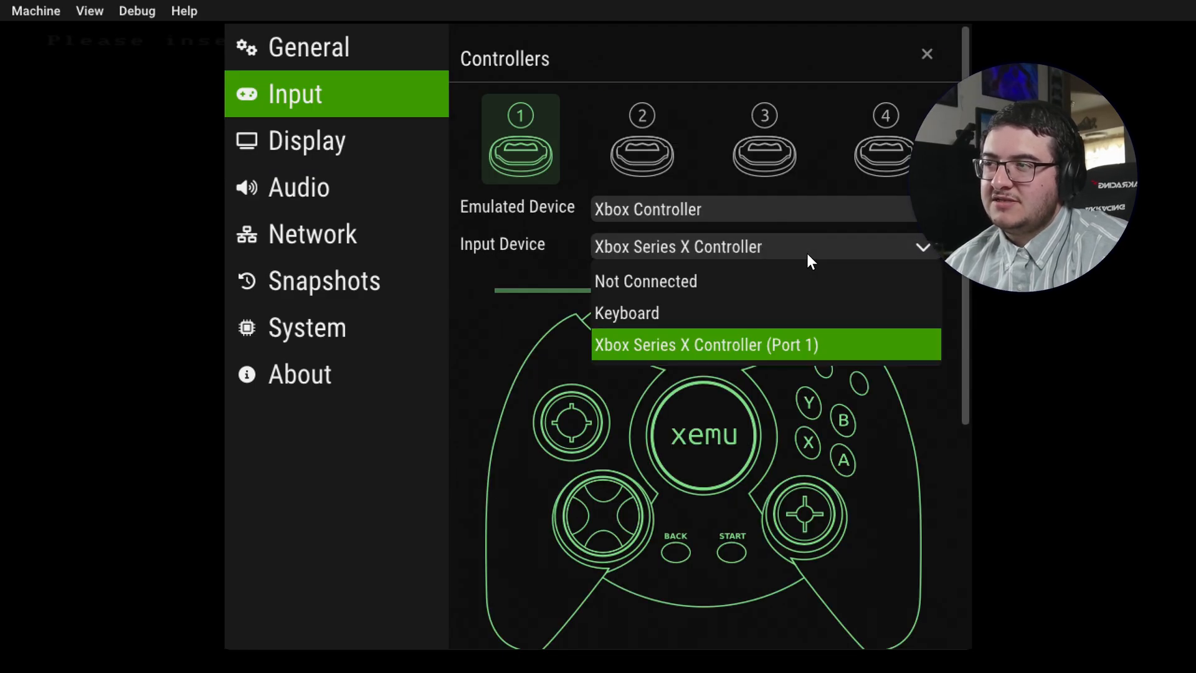
{"action": "left_click", "coordinate": [790, 341]}
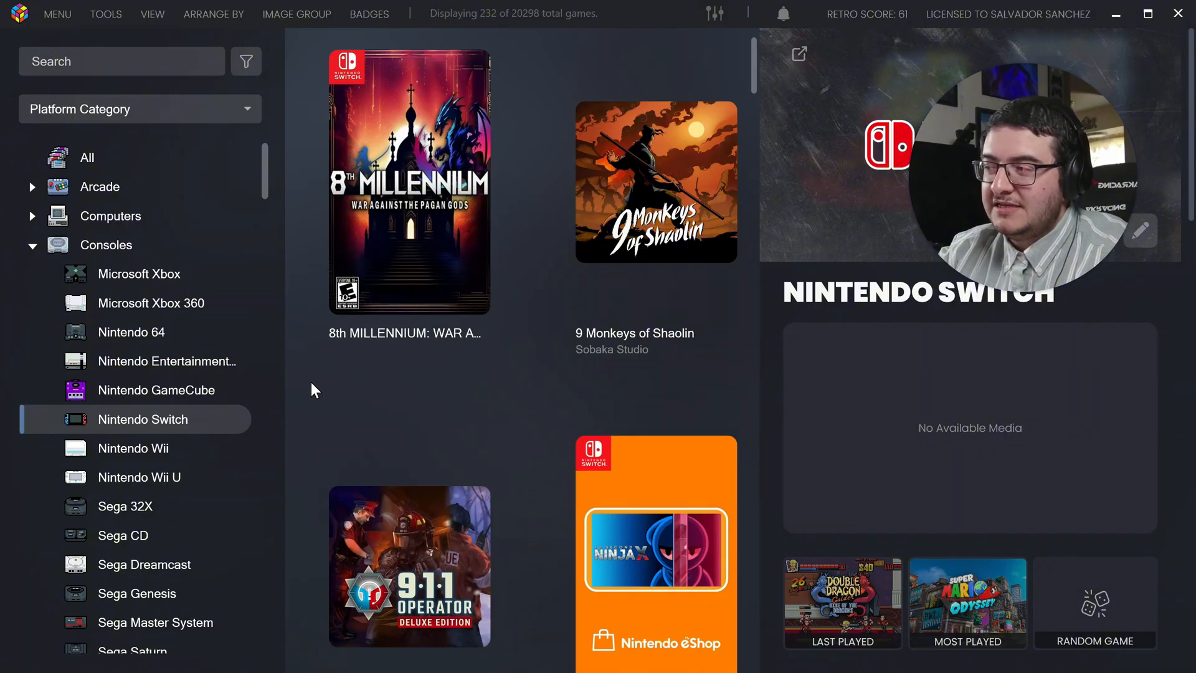
- Browse the game libraries of the Sega CD, Sega Saturn, SNK Neo Geo CD and Sony Playstation 1, 2 and 3 platforms
{"action": "left_click", "coordinate": [178, 536]}
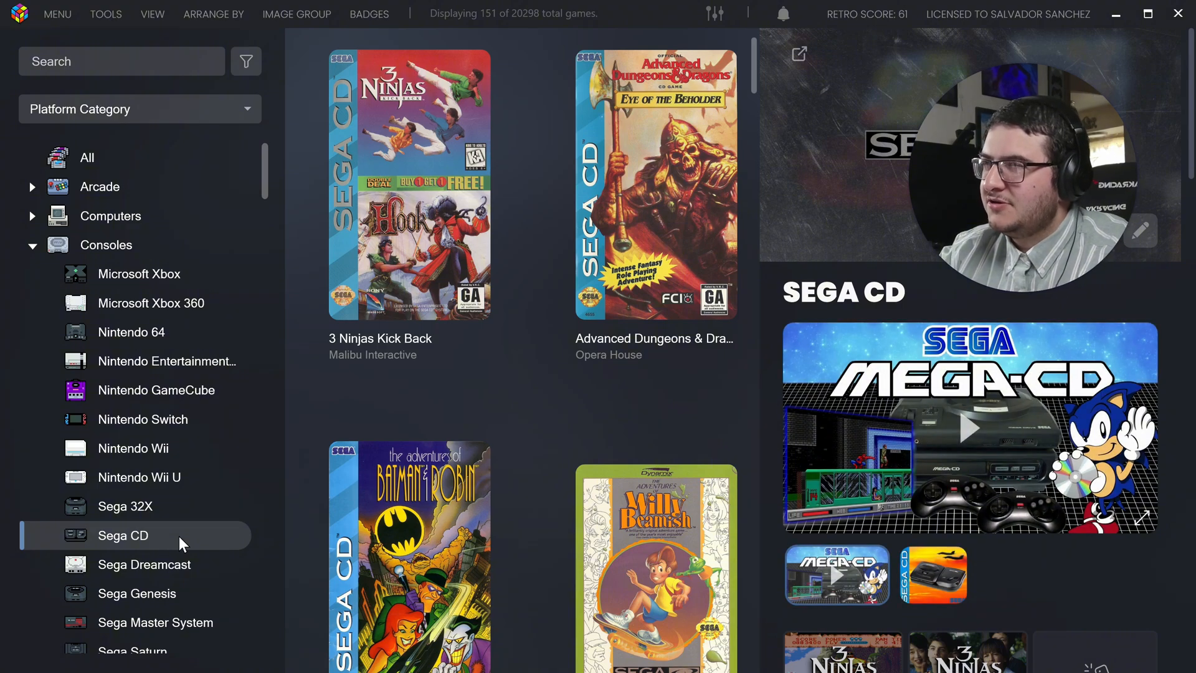
{"action": "scroll", "coordinate": [200, 543], "scroll_direction": "down", "scroll_amount": 2}
{"action": "left_click", "coordinate": [215, 525]}
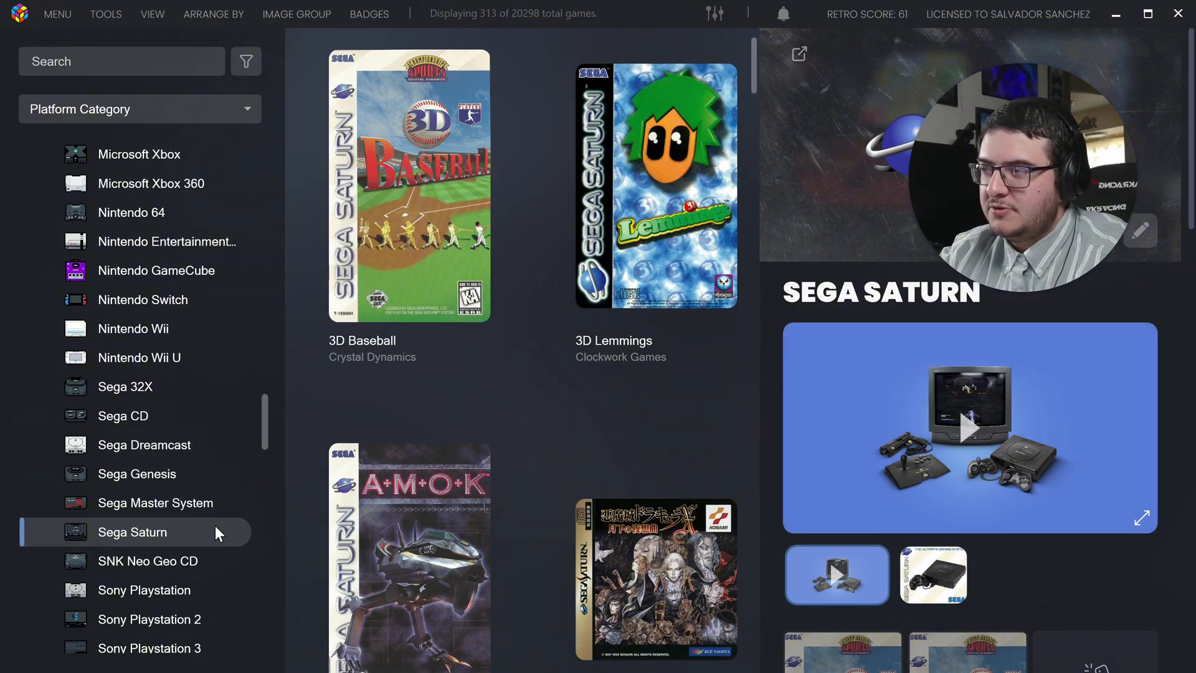
{"action": "left_click", "coordinate": [218, 559]}
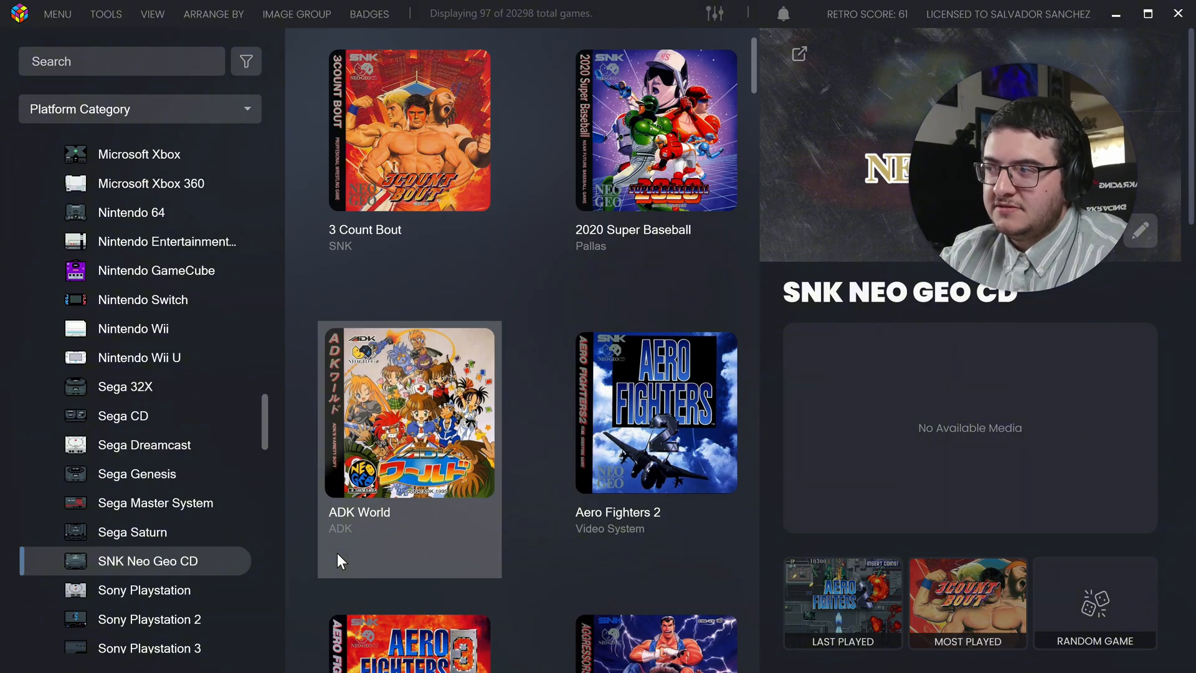
{"action": "scroll", "coordinate": [201, 495], "scroll_direction": "down", "scroll_amount": 2}
{"action": "left_click", "coordinate": [201, 494]}
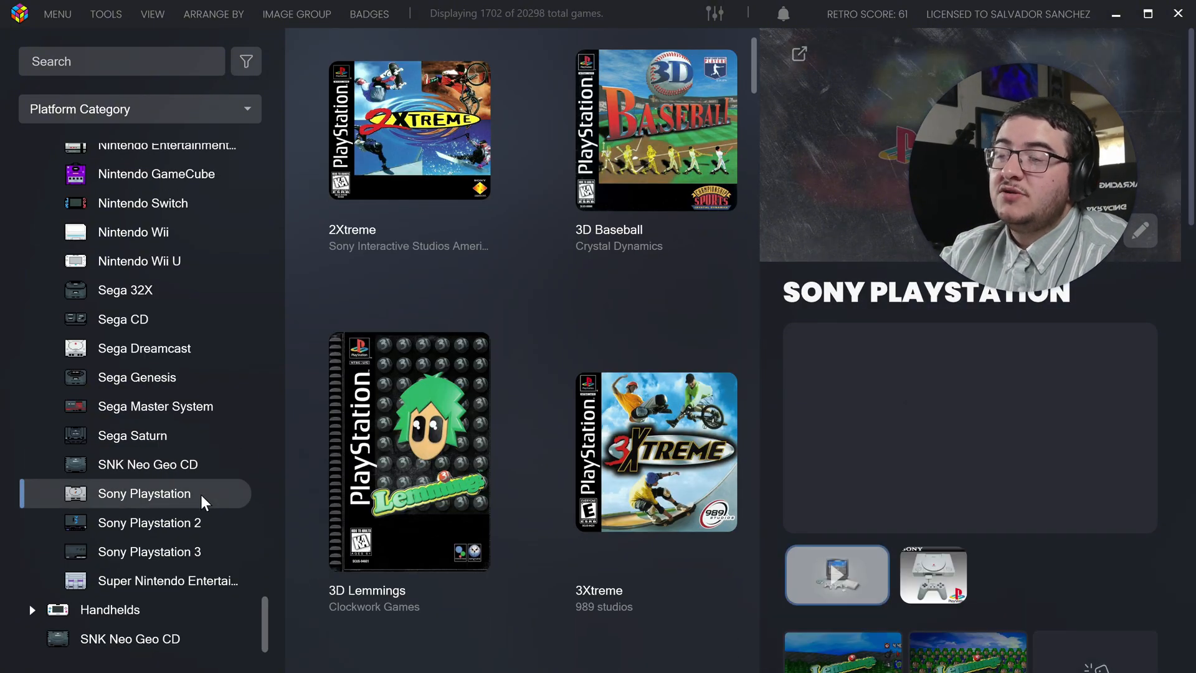
{"action": "left_click", "coordinate": [213, 530]}
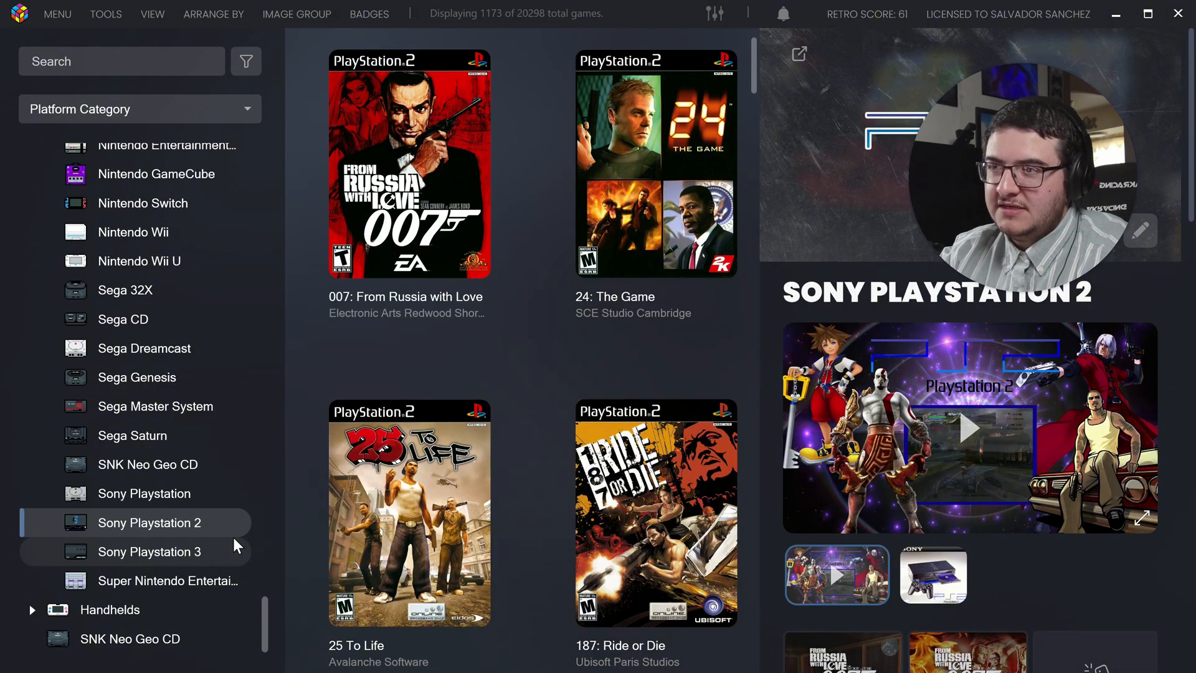
{"action": "left_click", "coordinate": [235, 548]}
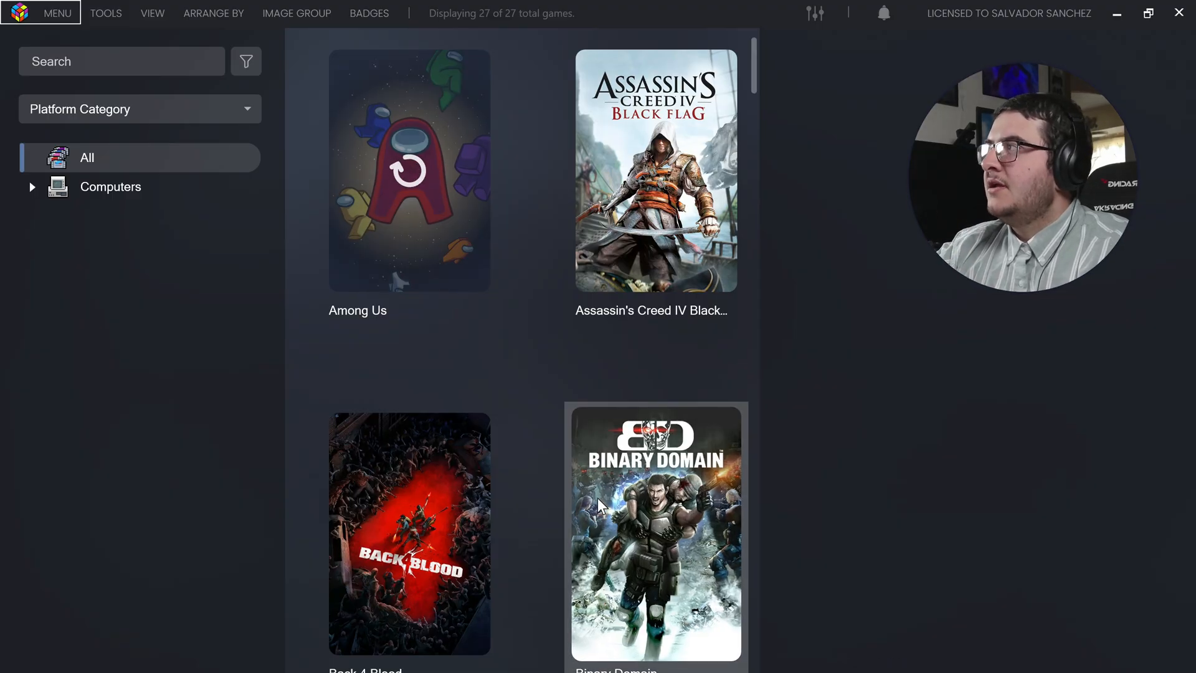
- Examine LaunchBox's tool options for importing, managing, downloading, image packs, scanning and achievements
{"action": "left_click", "coordinate": [107, 14]}
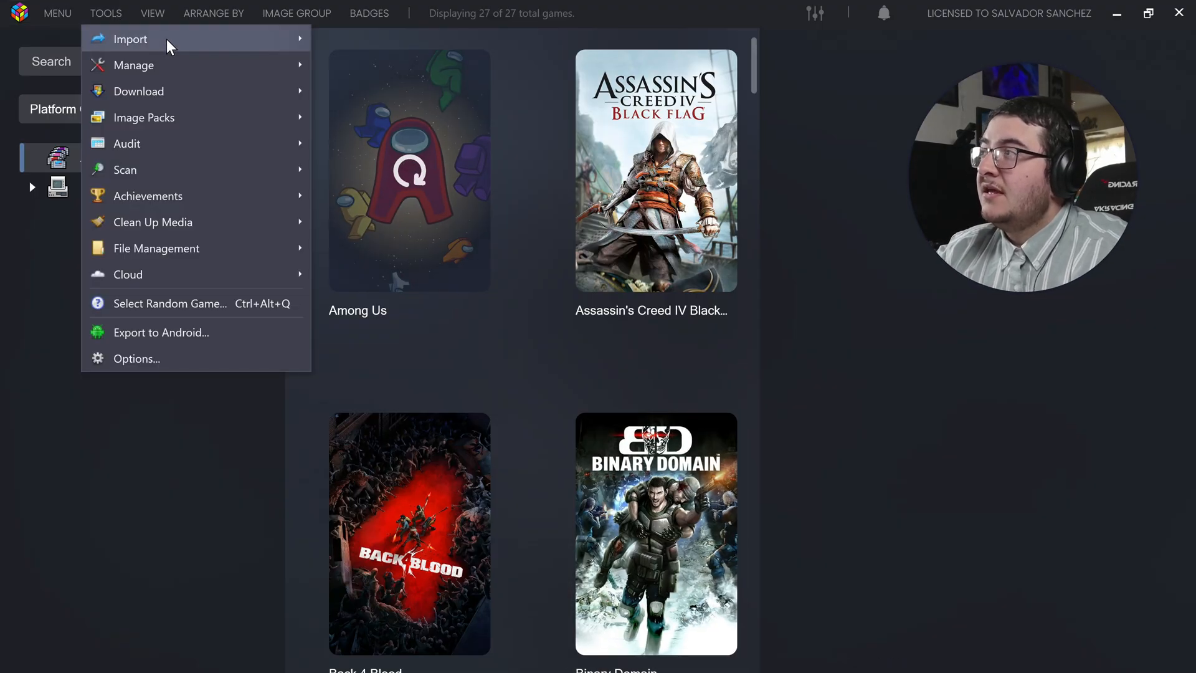
{"action": "mouse_move", "coordinate": [146, 45]}
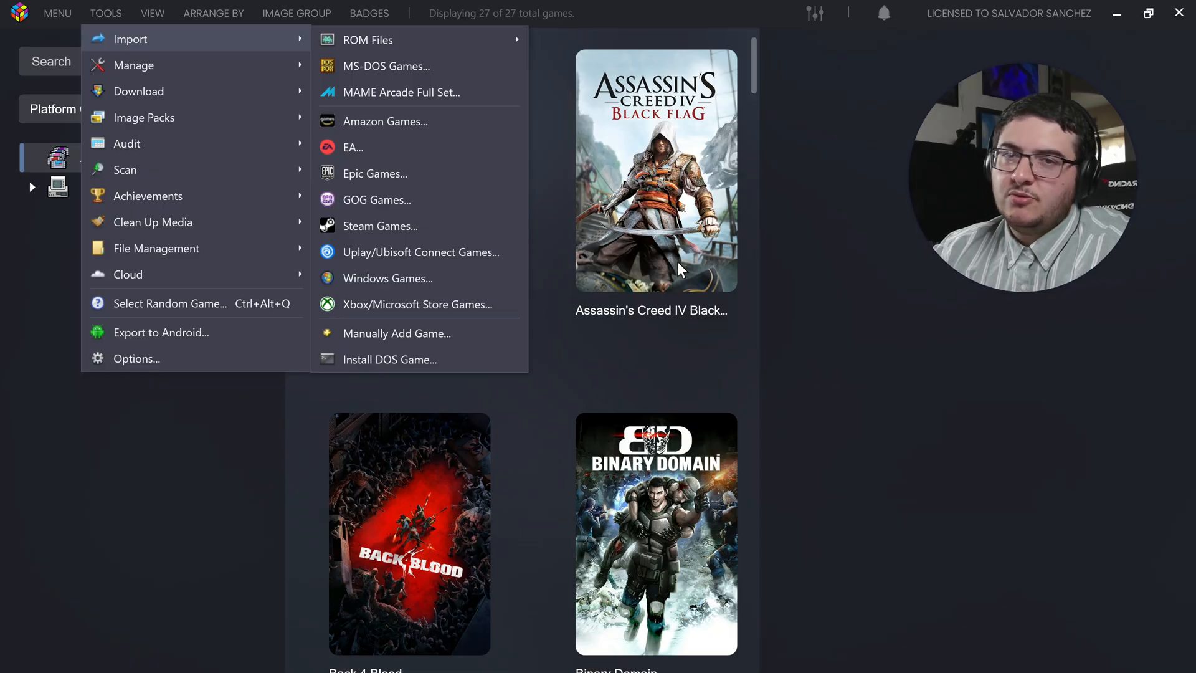
{"action": "mouse_move", "coordinate": [215, 73]}
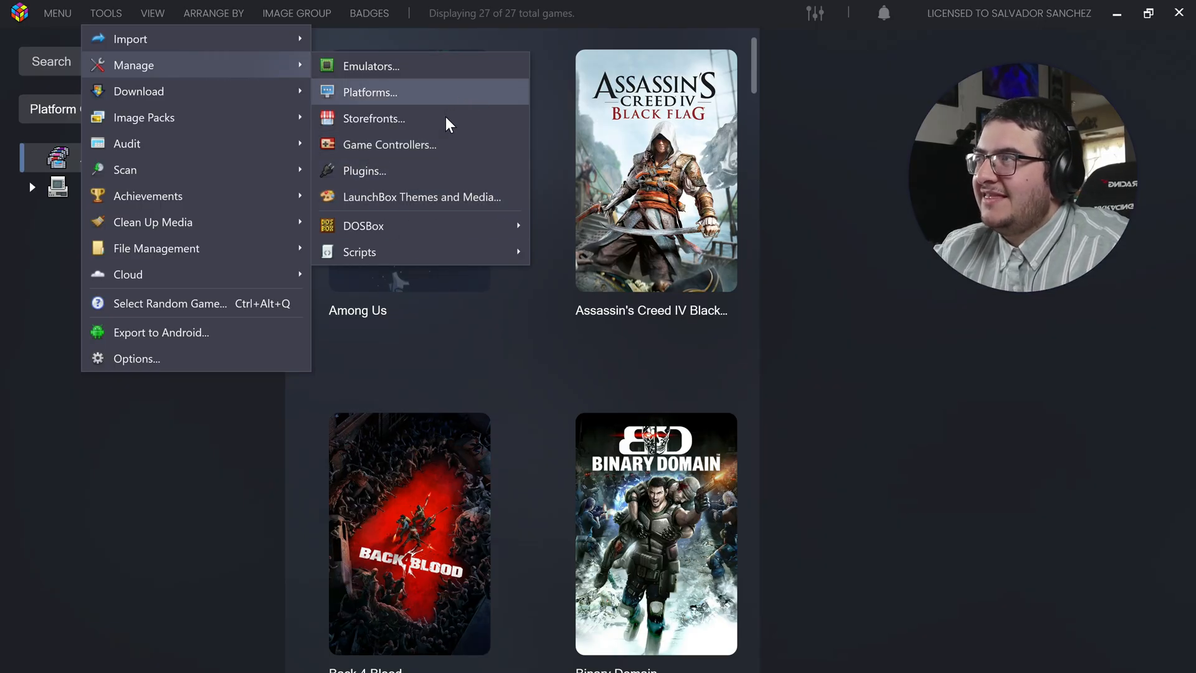
{"action": "mouse_move", "coordinate": [278, 100]}
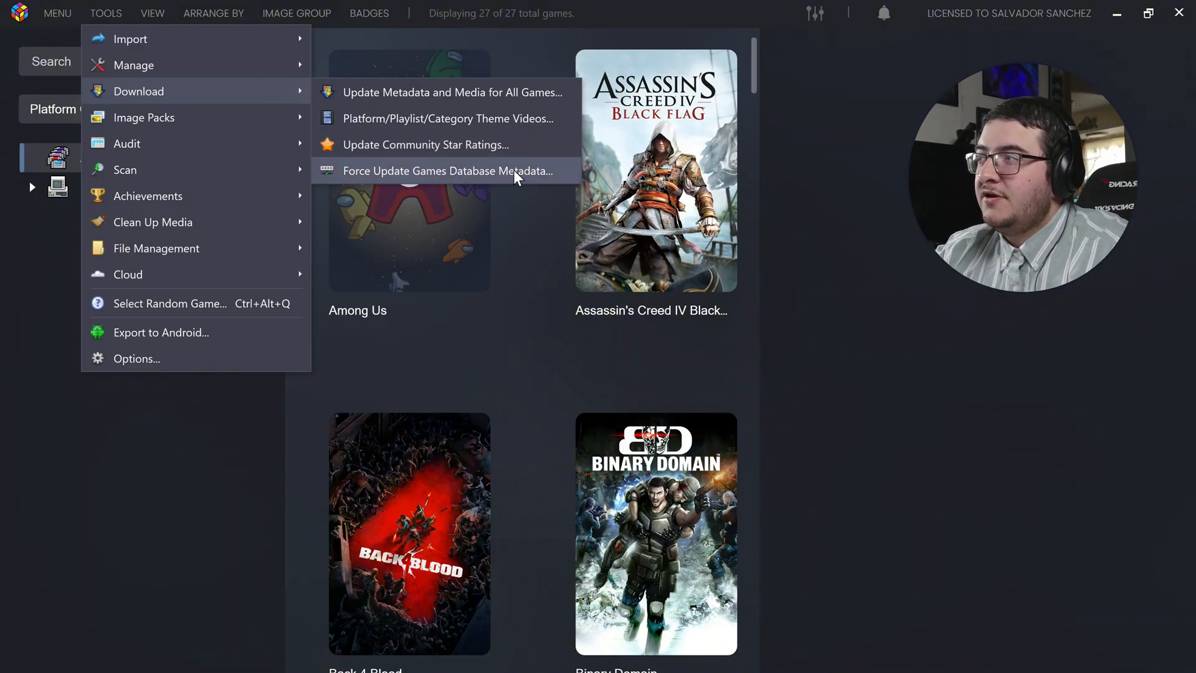
{"action": "mouse_move", "coordinate": [199, 127]}
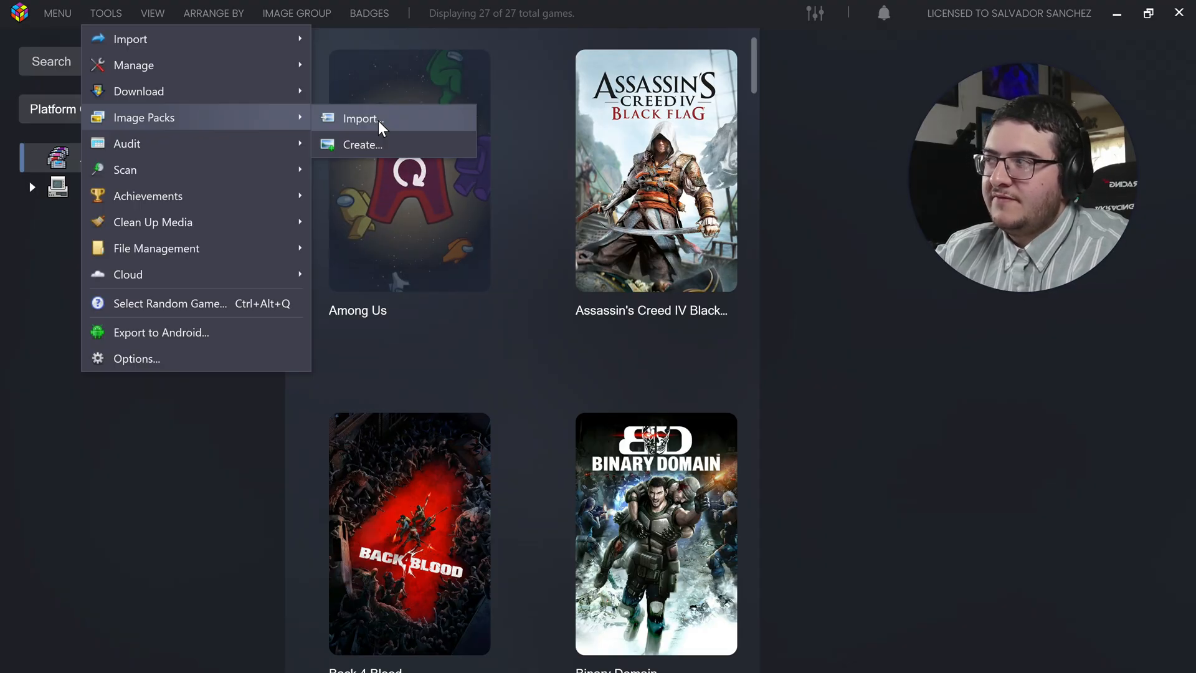
{"action": "mouse_move", "coordinate": [192, 176]}
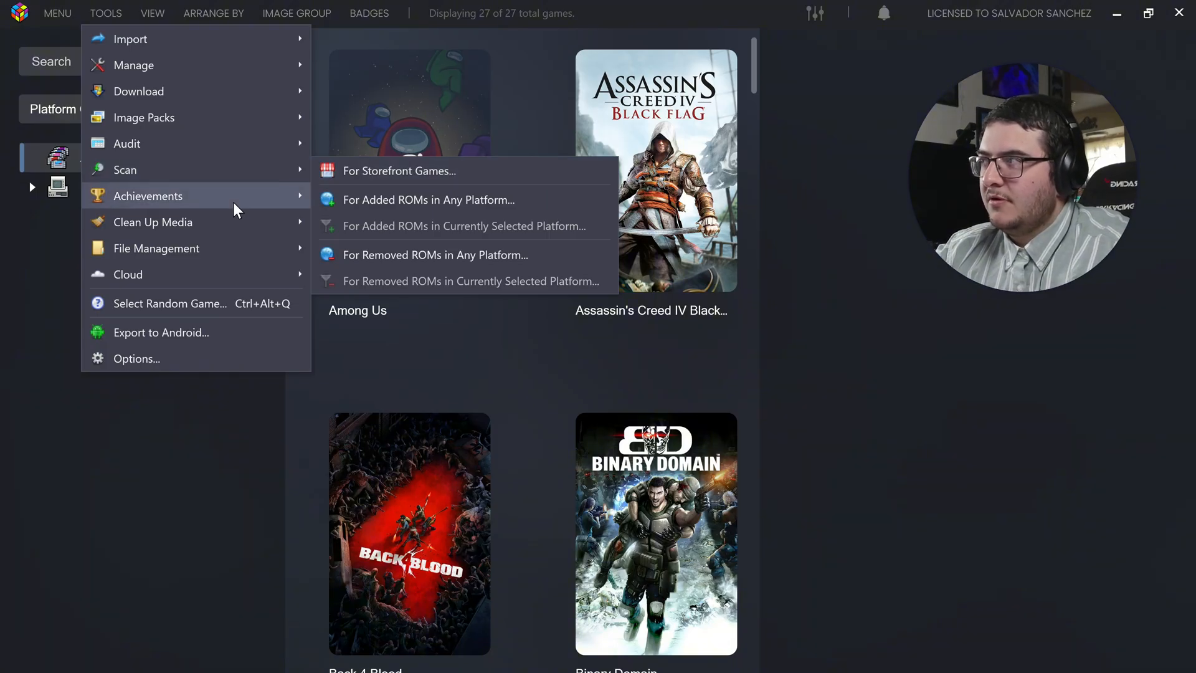
{"action": "mouse_move", "coordinate": [223, 196]}
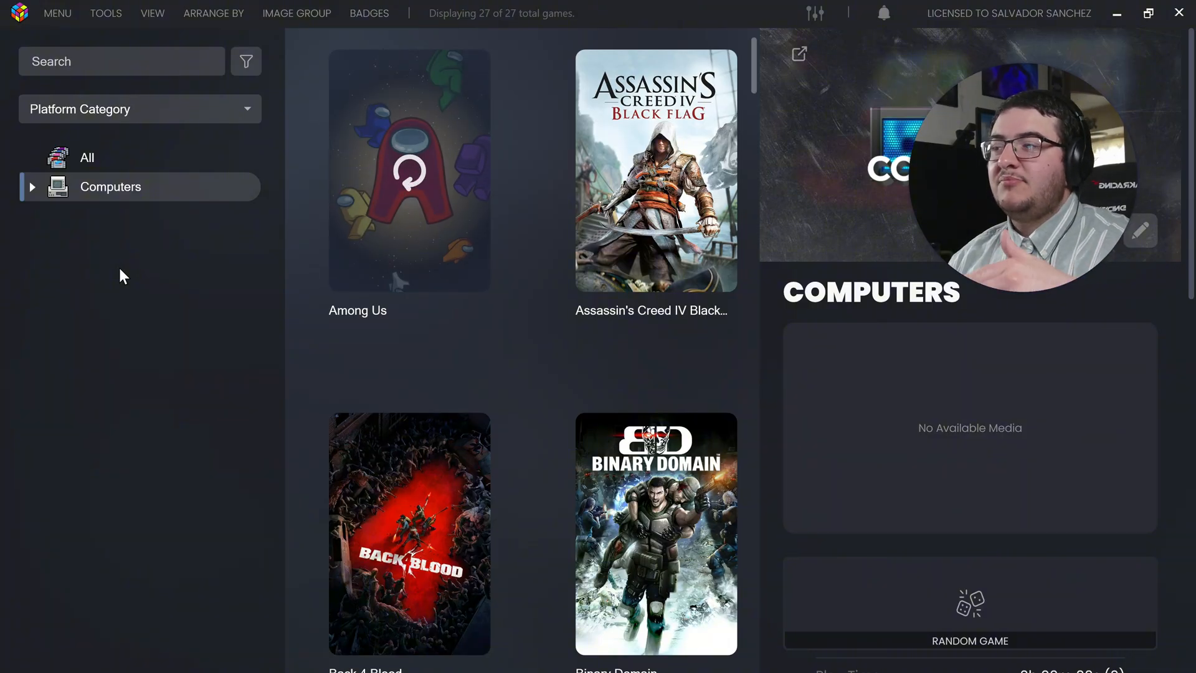
- Open the emulator manager and start a new emulator entry using the Vita3k preset
{"action": "left_click", "coordinate": [99, 13]}
{"action": "mouse_move", "coordinate": [176, 41]}
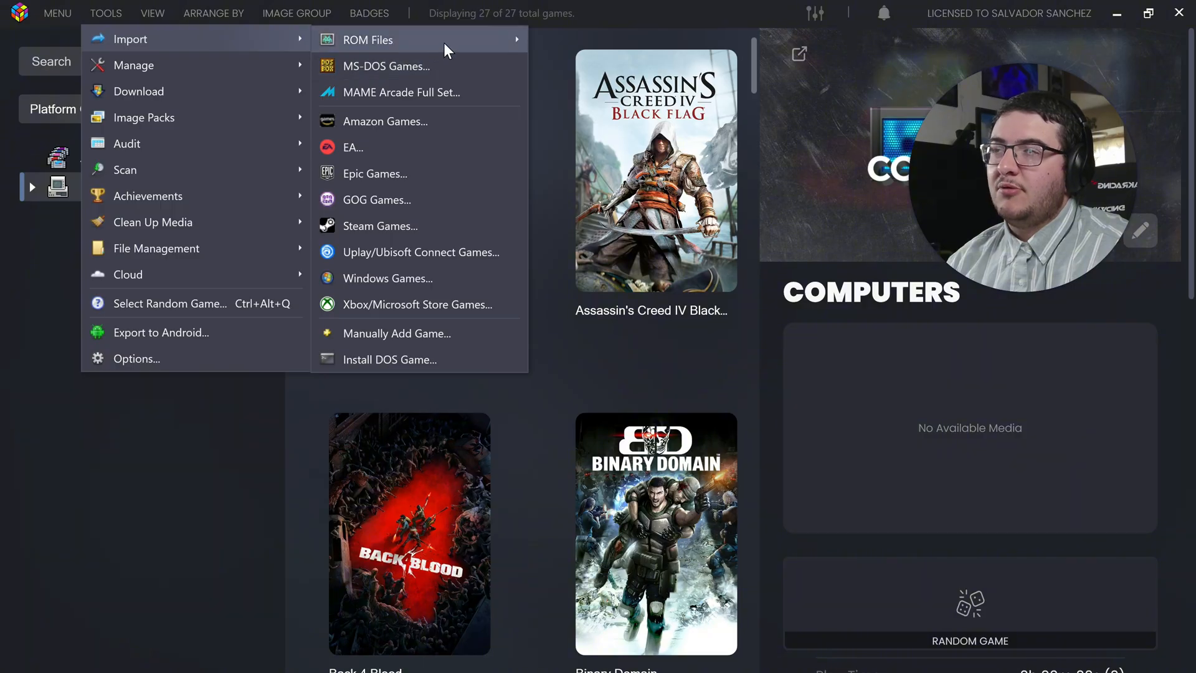
{"action": "mouse_move", "coordinate": [446, 44]}
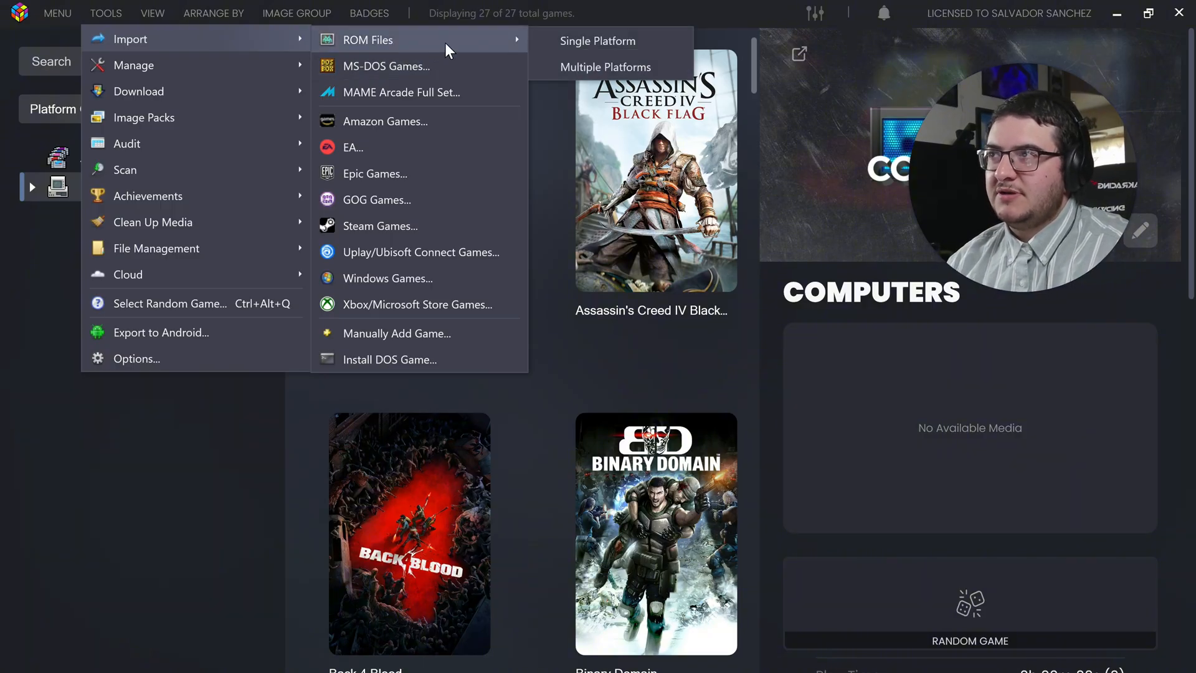
{"action": "mouse_move", "coordinate": [208, 70]}
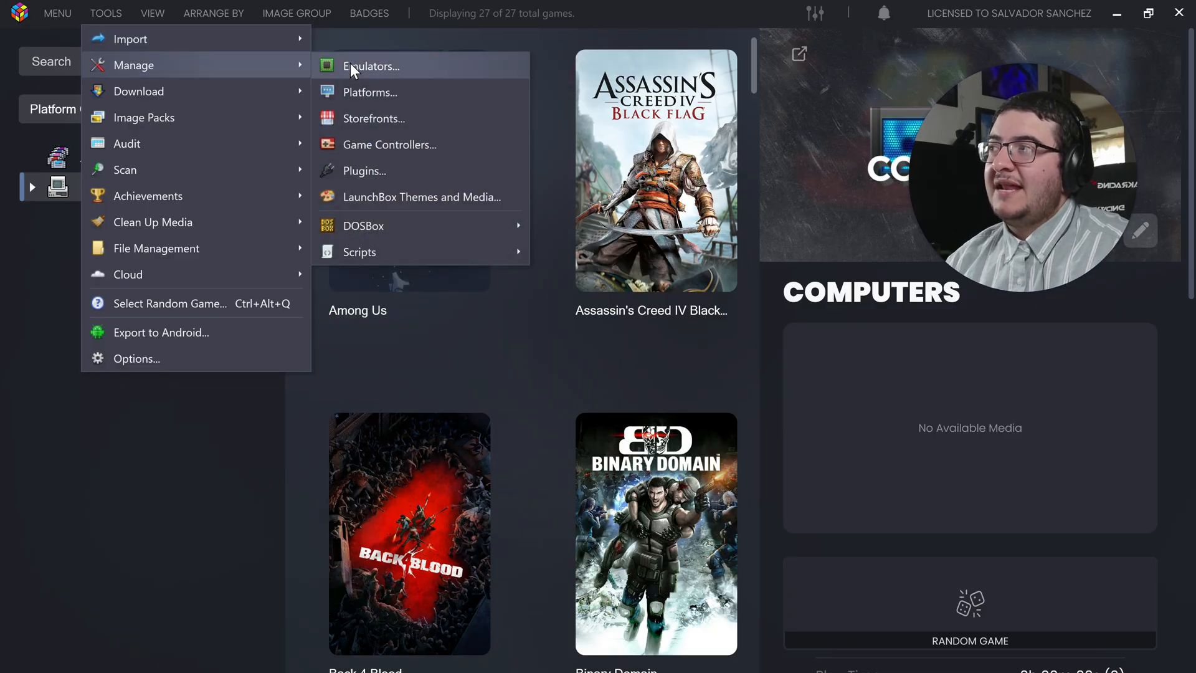
{"action": "left_click", "coordinate": [386, 65]}
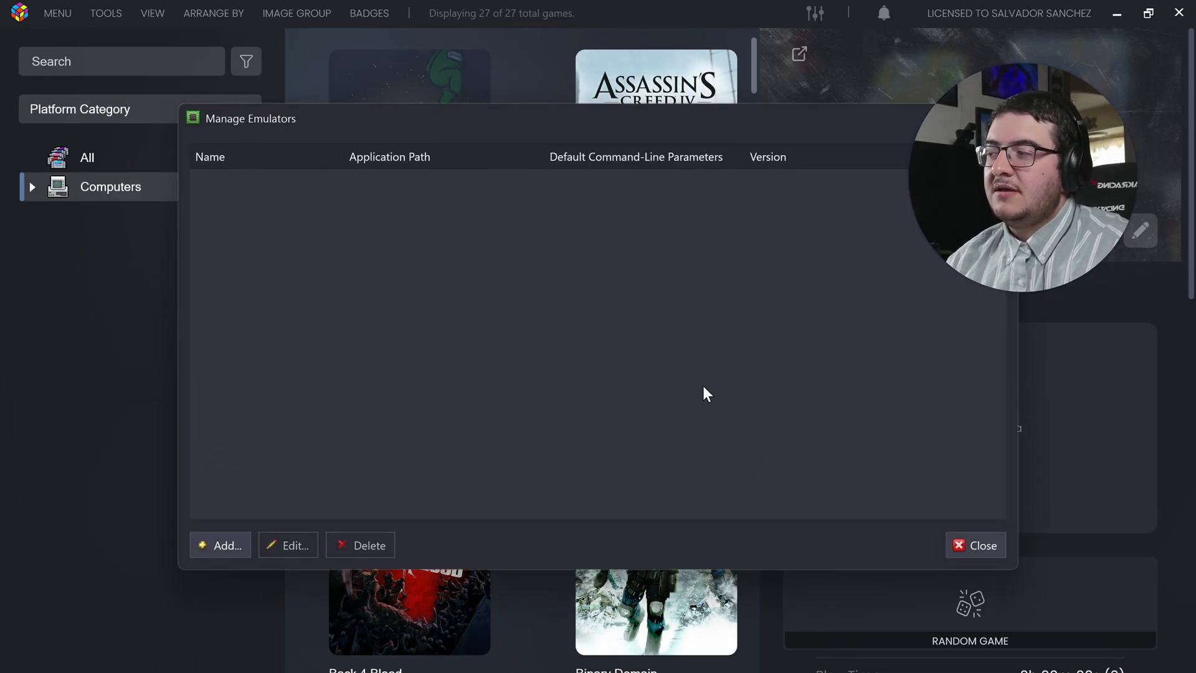
{"action": "left_click", "coordinate": [233, 544]}
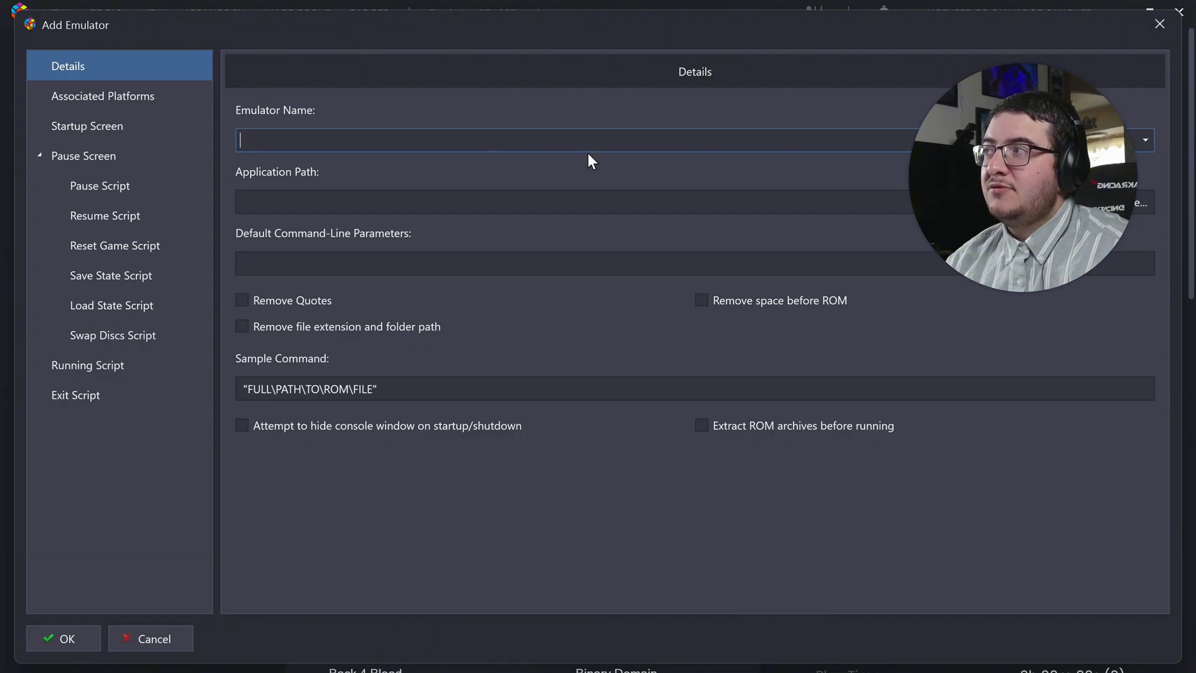
{"action": "left_click", "coordinate": [1147, 139]}
{"action": "scroll", "coordinate": [467, 240], "scroll_direction": "down", "scroll_amount": 10}
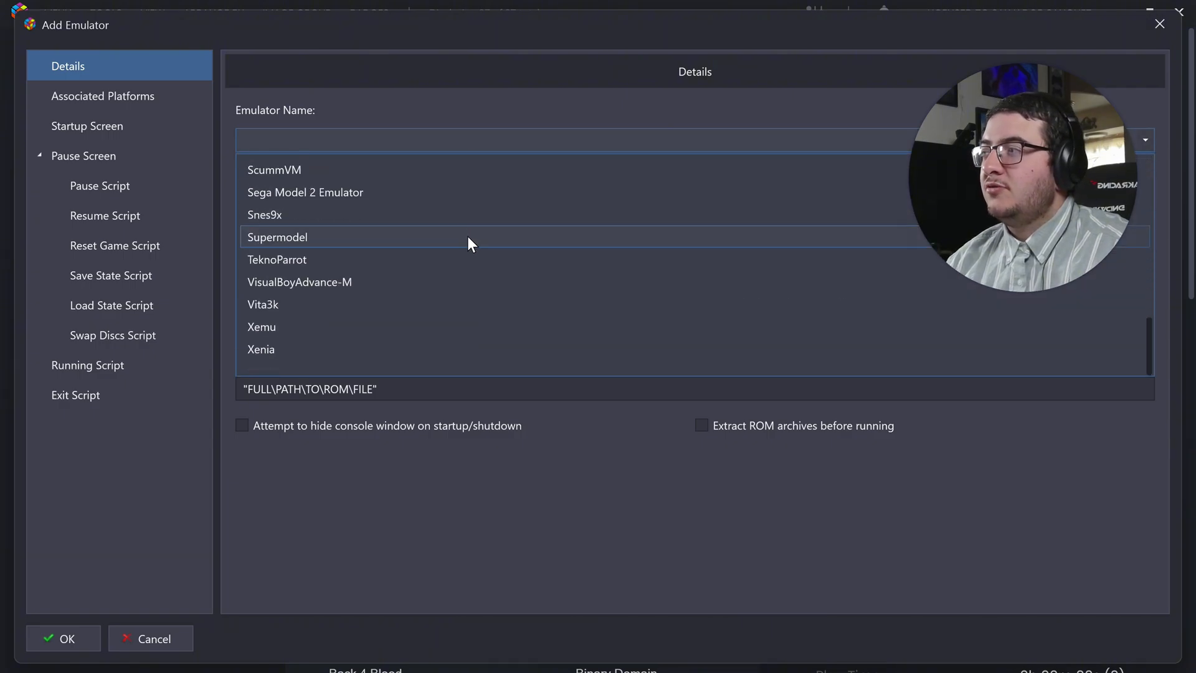
{"action": "left_click", "coordinate": [315, 308]}
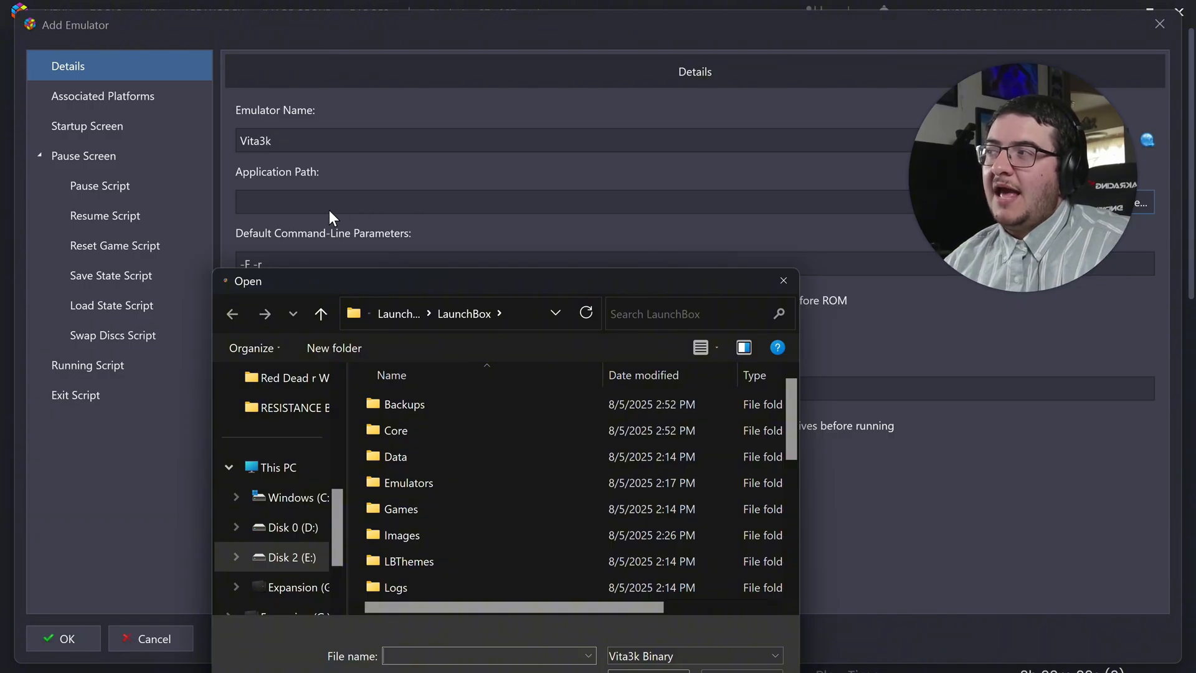
- Set the Vita3k application path to the Vita3K application in the Vita 3K emulator folder on Disk 2 (E:)
{"action": "scroll", "coordinate": [286, 461], "scroll_direction": "down", "scroll_amount": 2}
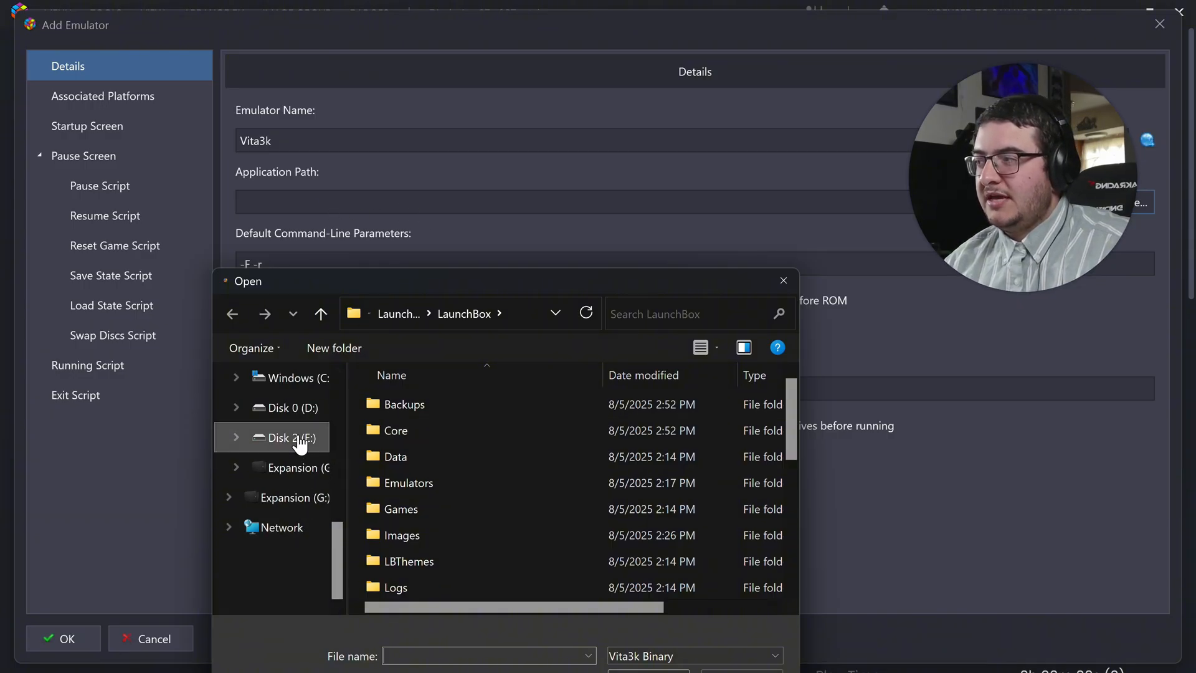
{"action": "left_click", "coordinate": [304, 438]}
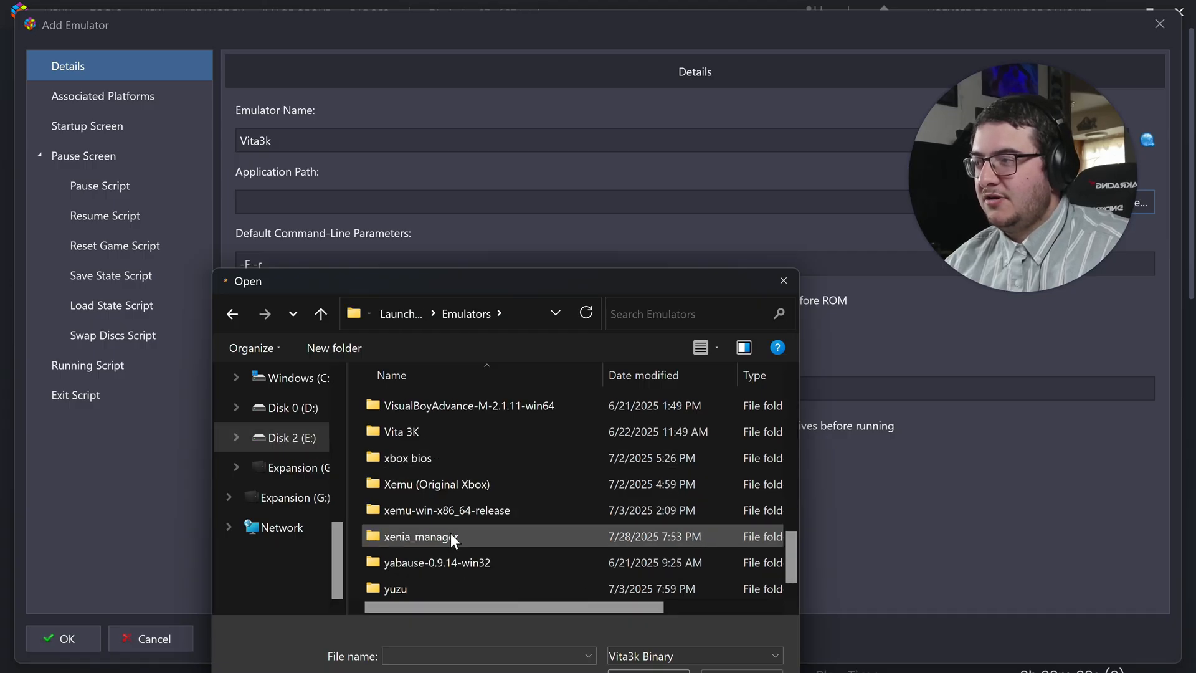
{"action": "double_click", "coordinate": [458, 433]}
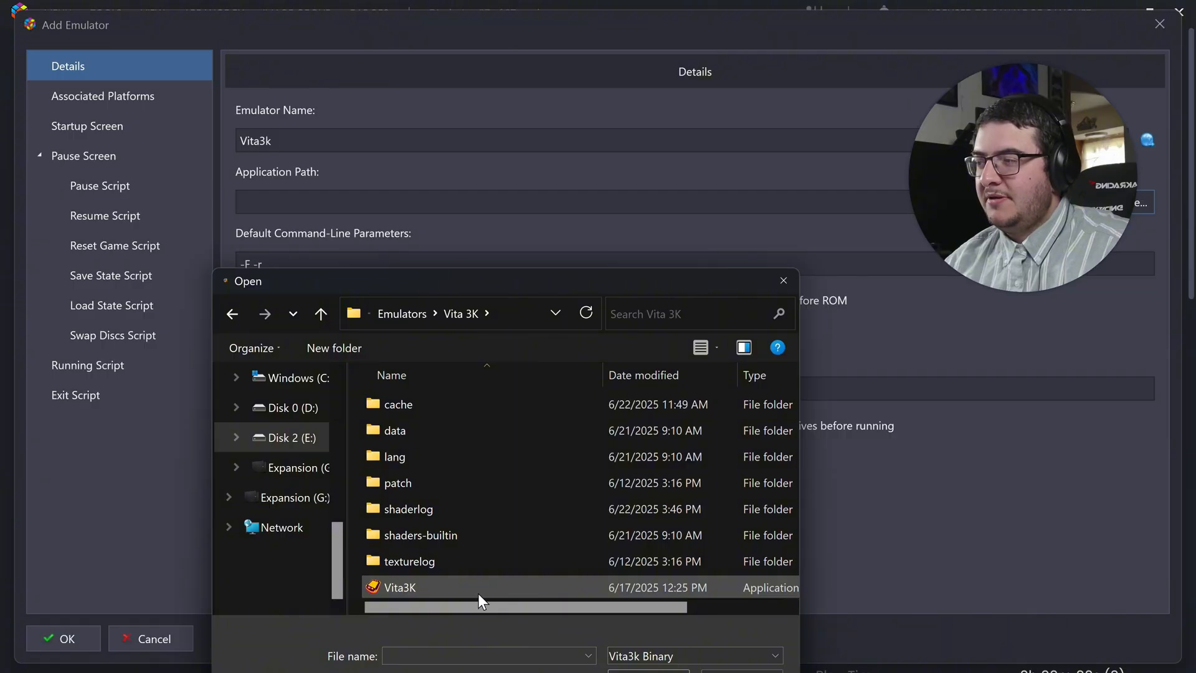
{"action": "double_click", "coordinate": [455, 581]}
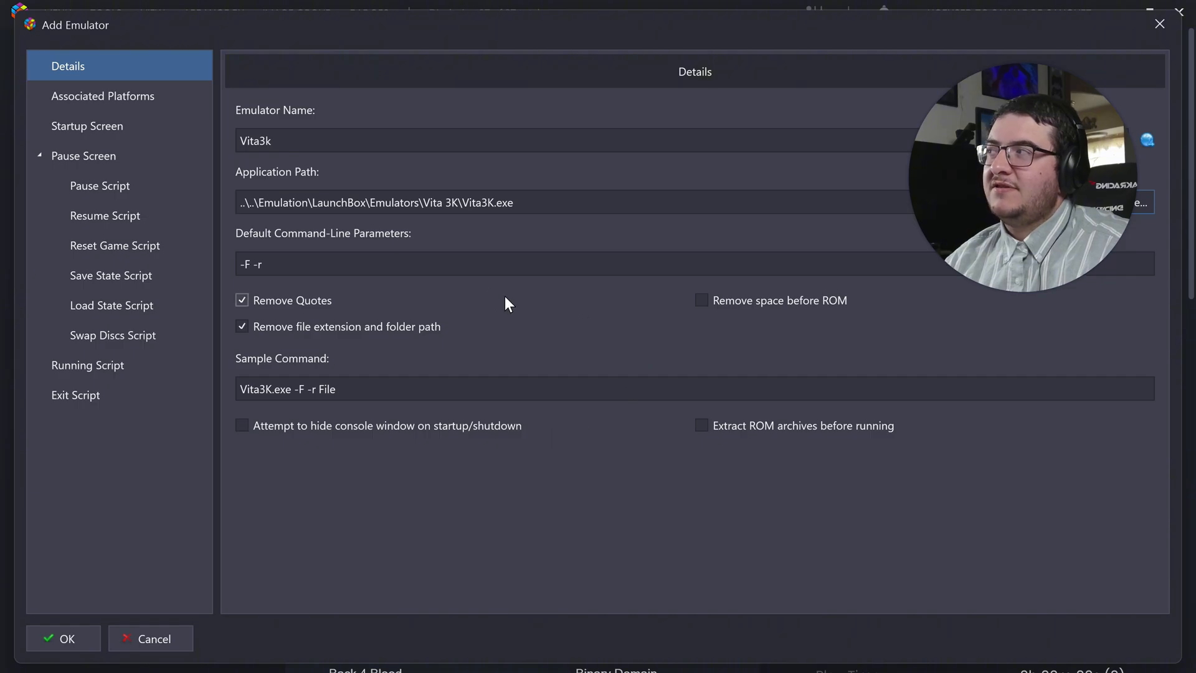
- Check the platforms associated with Vita3k and save the emulator entry
{"action": "left_click", "coordinate": [178, 99]}
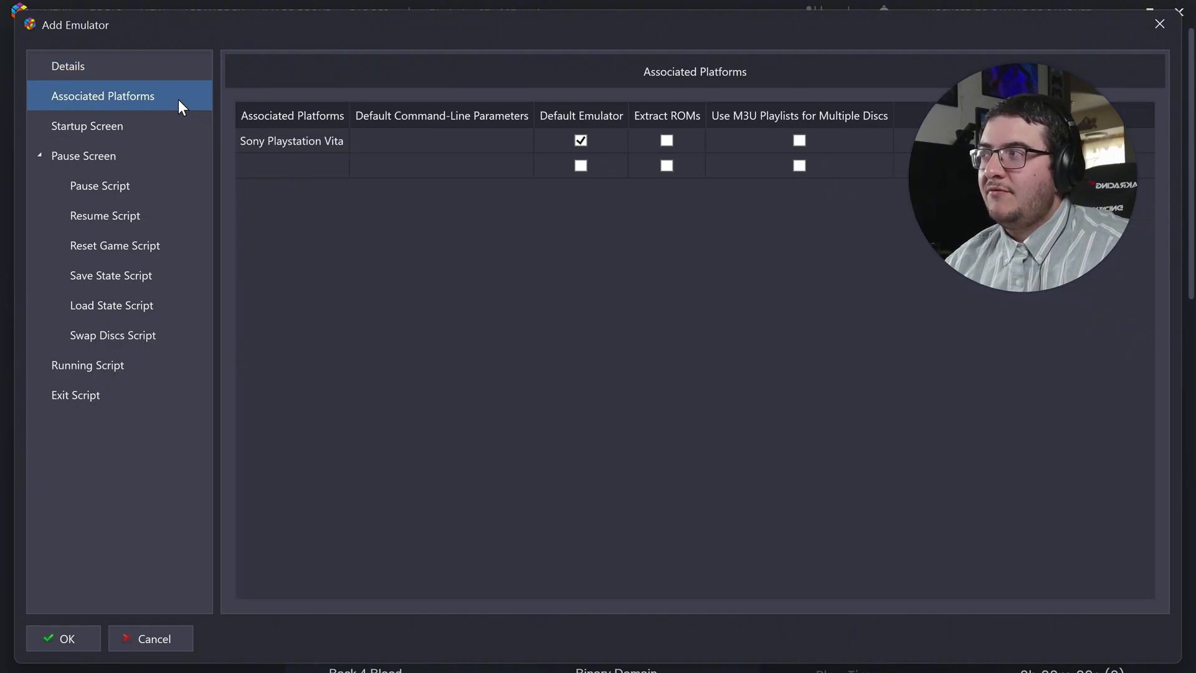
{"action": "left_click", "coordinate": [109, 63]}
{"action": "left_click", "coordinate": [147, 98]}
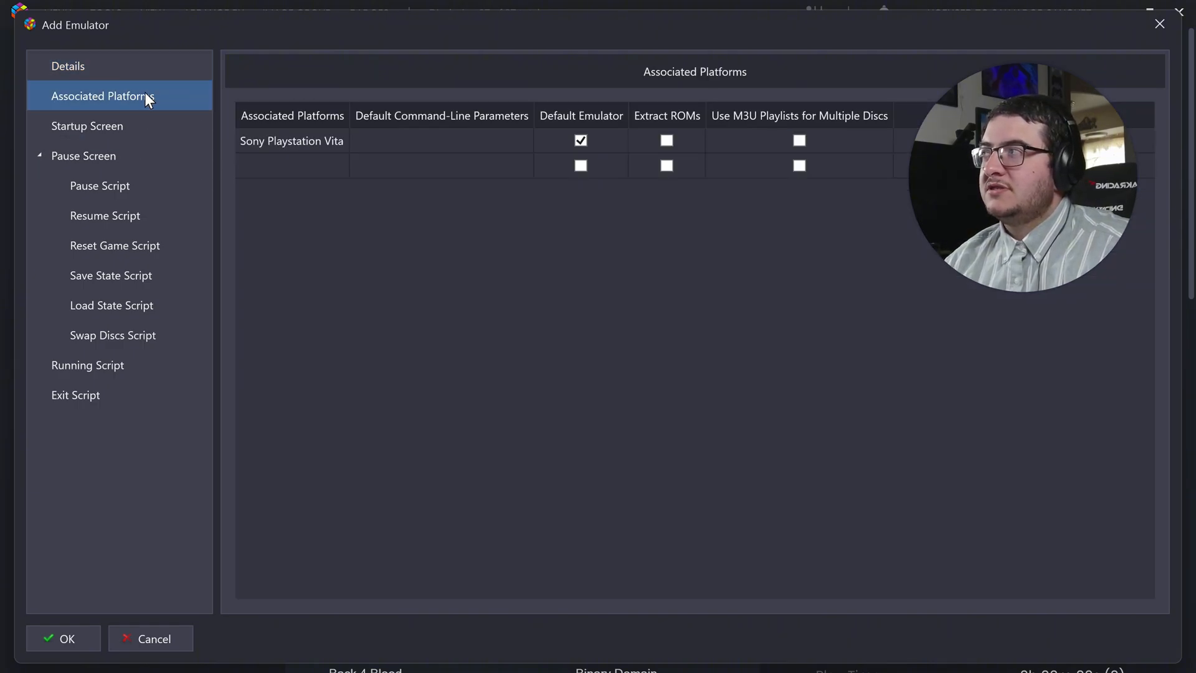
{"action": "left_click", "coordinate": [334, 147]}
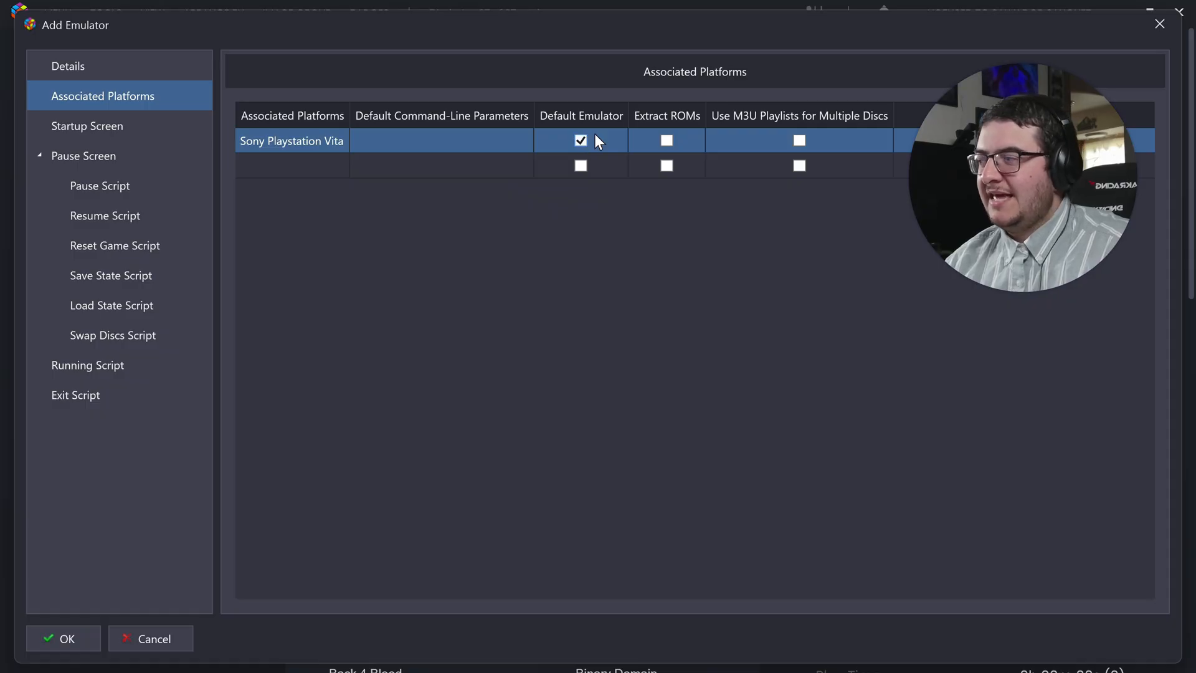
{"action": "left_click", "coordinate": [89, 641]}
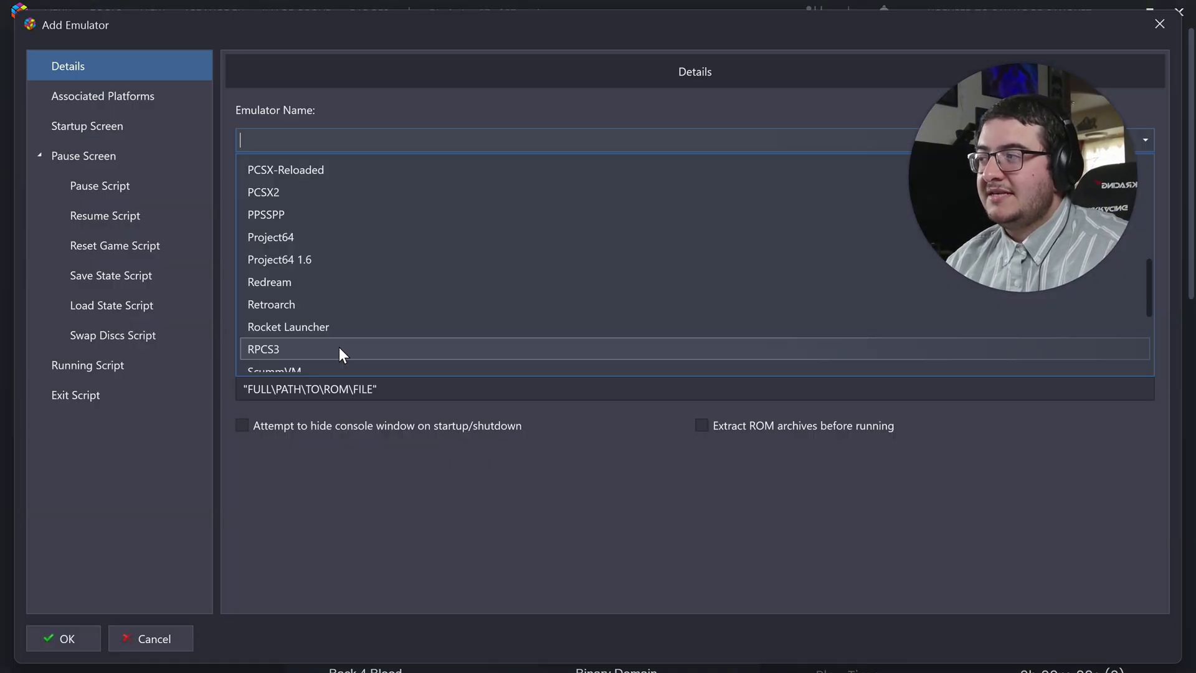
- Add the RPCS3 emulator using the rpcs3 application from the rpcs3-0.0.36-17723-win64 folder, check its associated platforms and save it
{"action": "left_click", "coordinate": [339, 349]}
{"action": "left_click", "coordinate": [1135, 214]}
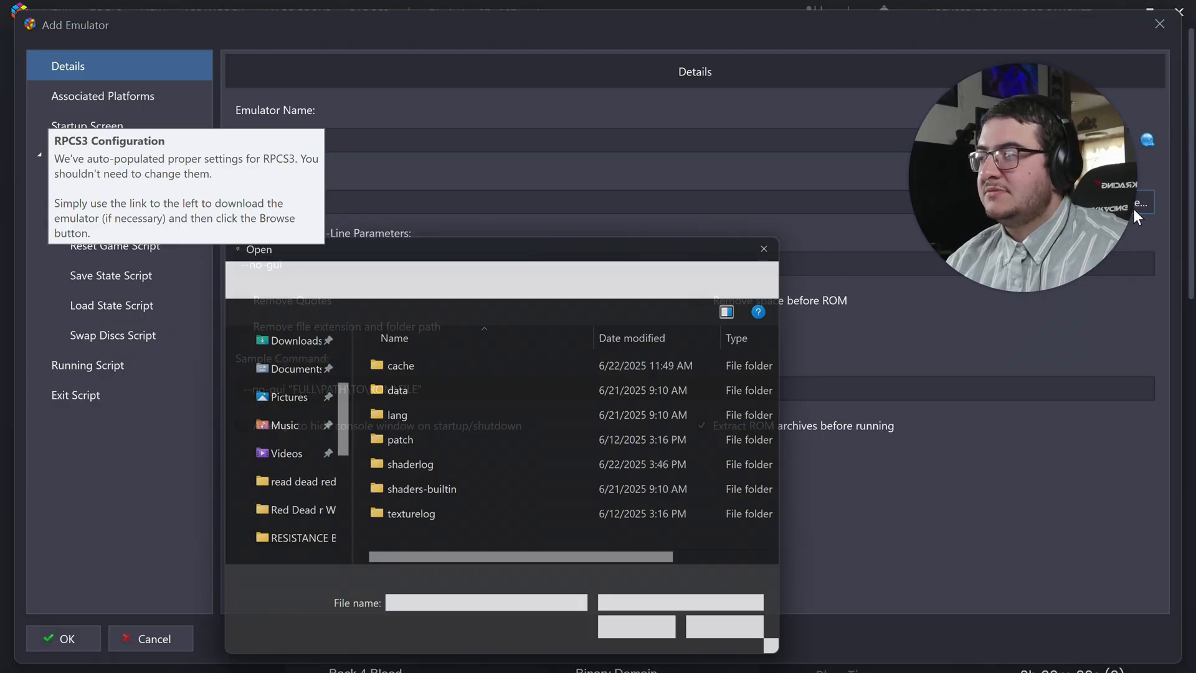
{"action": "key", "text": "alt+Up"}
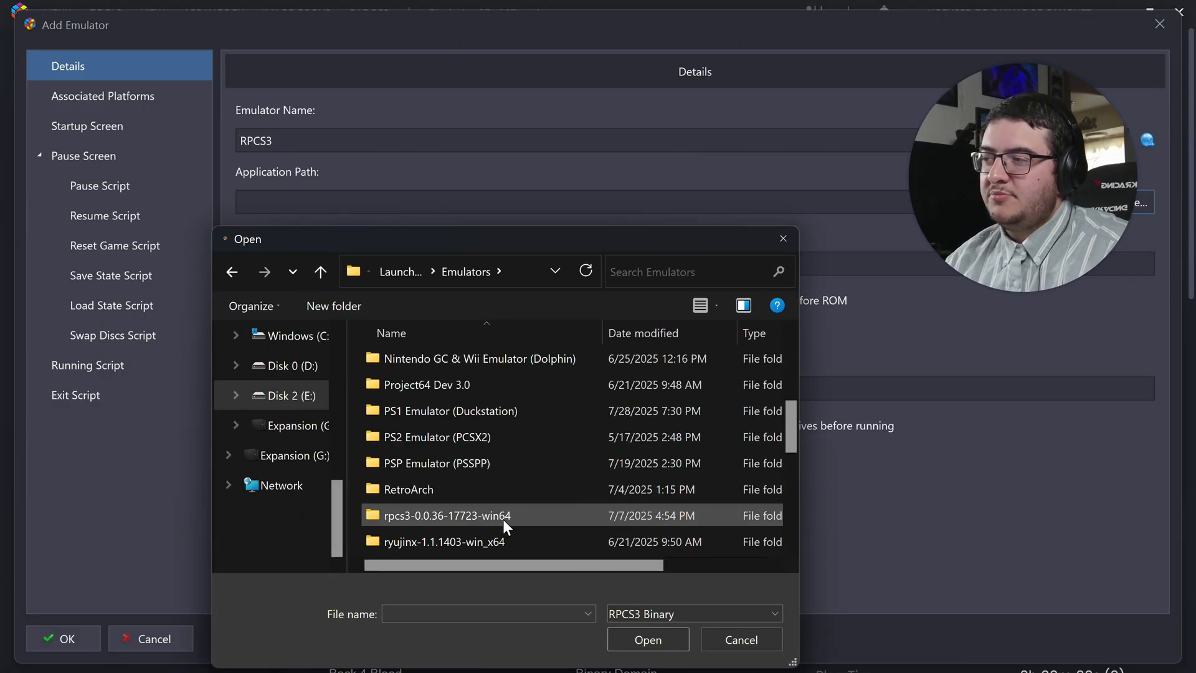
{"action": "double_click", "coordinate": [503, 518]}
{"action": "scroll", "coordinate": [559, 521], "scroll_direction": "down", "scroll_amount": 5}
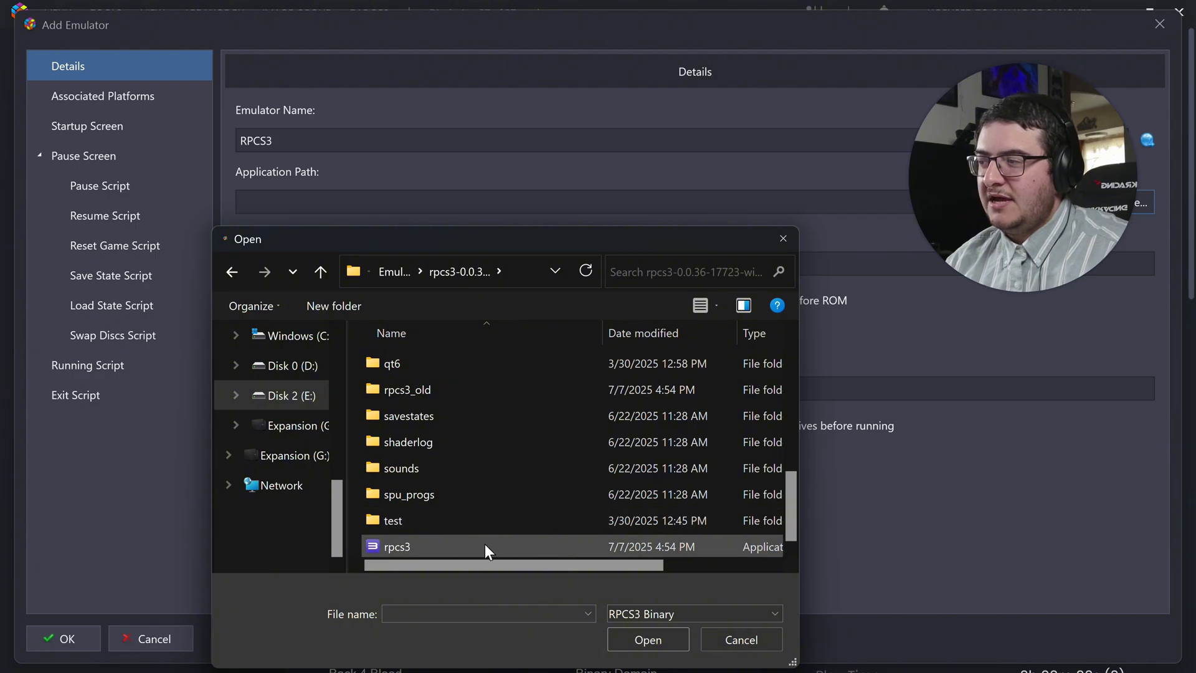
{"action": "double_click", "coordinate": [520, 547]}
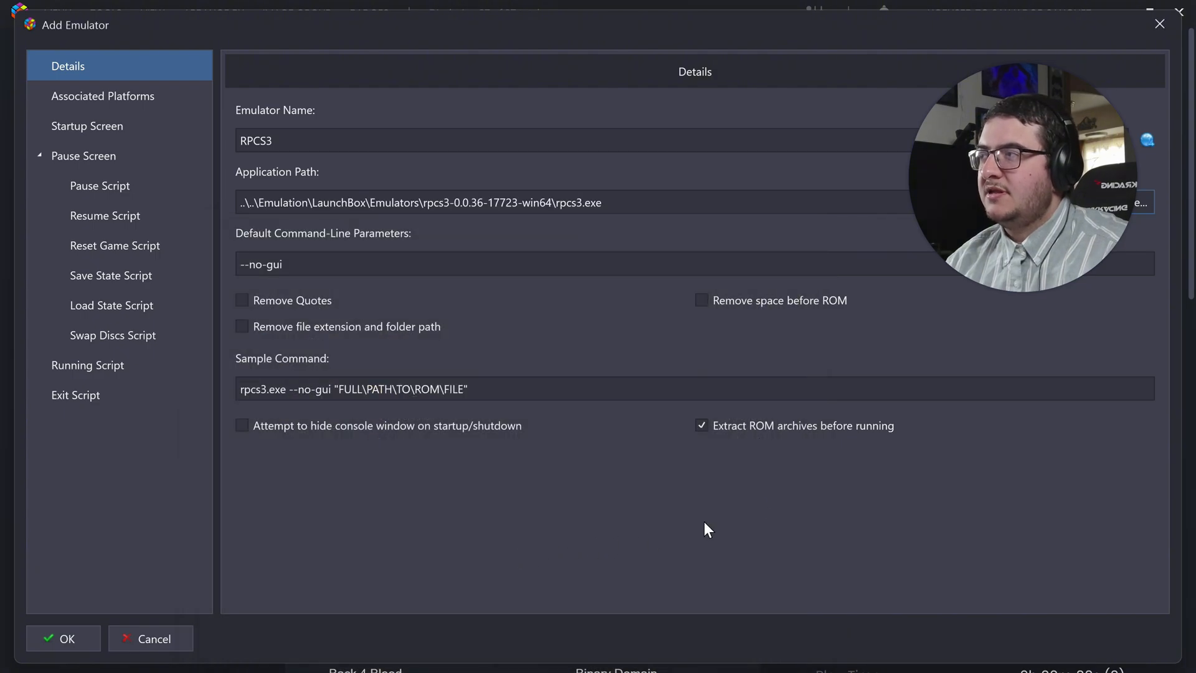
{"action": "left_click", "coordinate": [149, 96]}
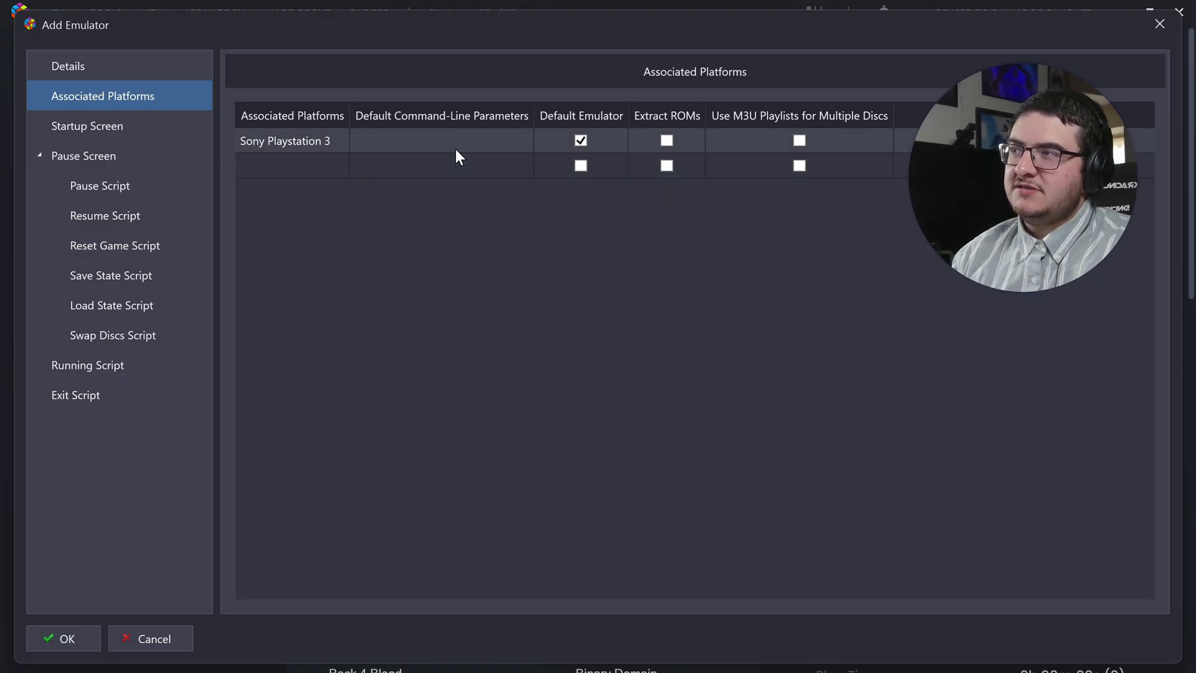
{"action": "left_click", "coordinate": [81, 639]}
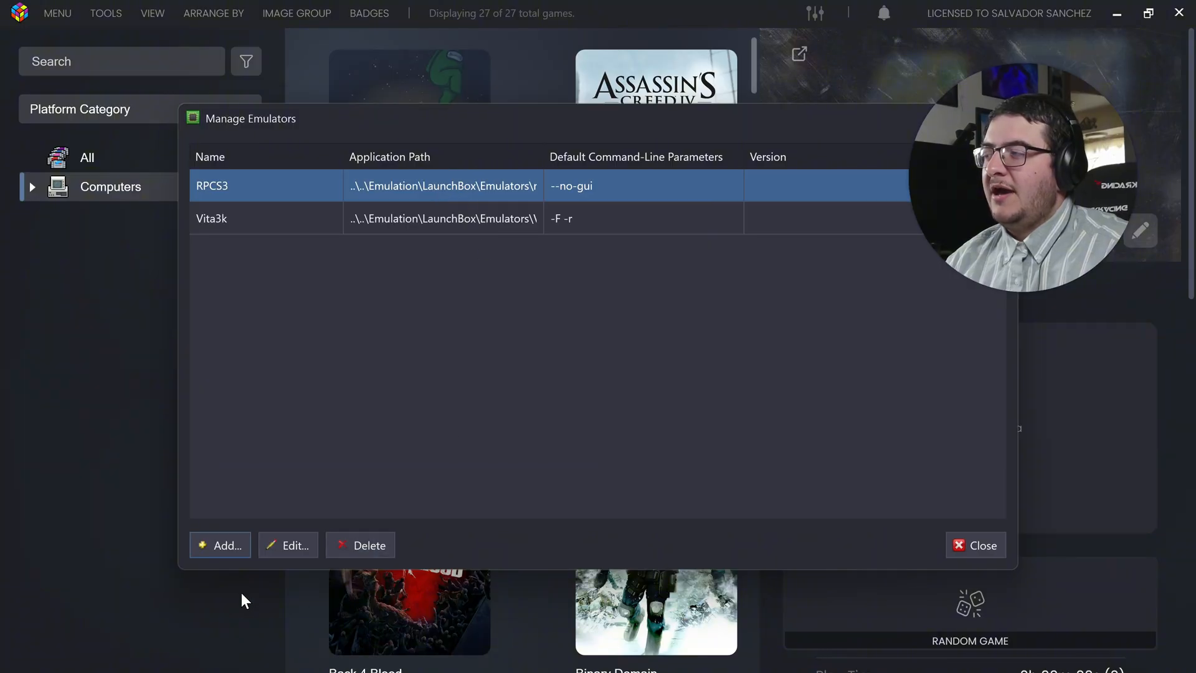
- Start another new emulator entry and open the list of available emulator presets
{"action": "left_click", "coordinate": [228, 545]}
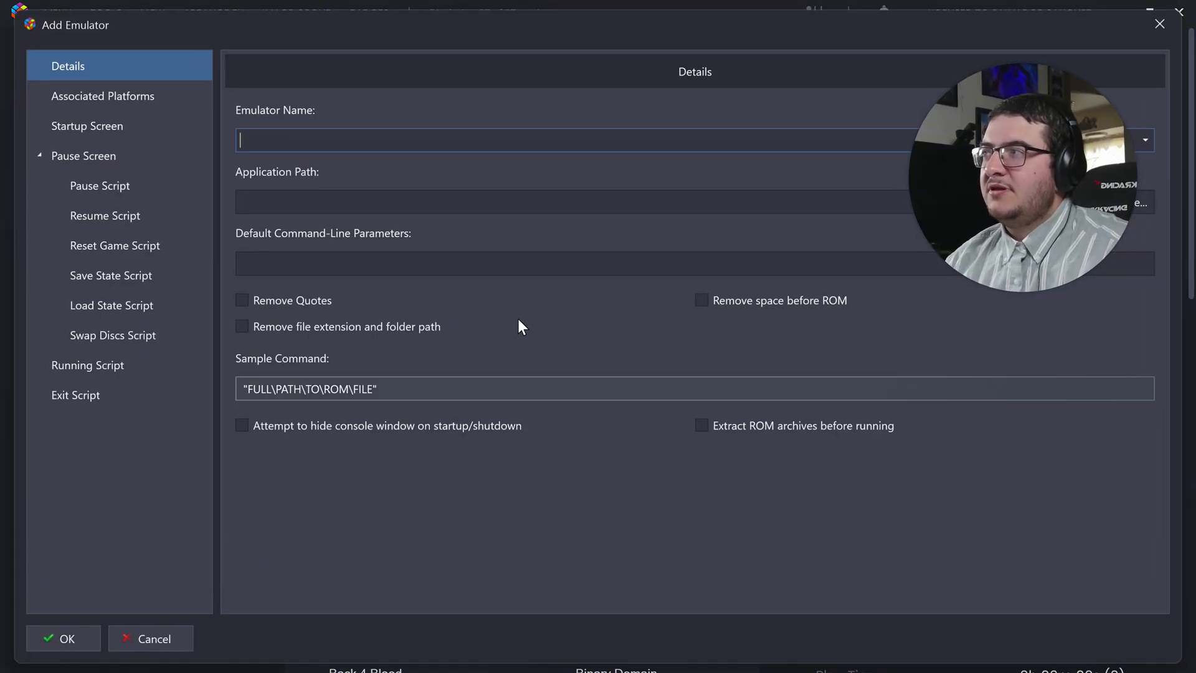
{"action": "left_click", "coordinate": [1146, 142]}
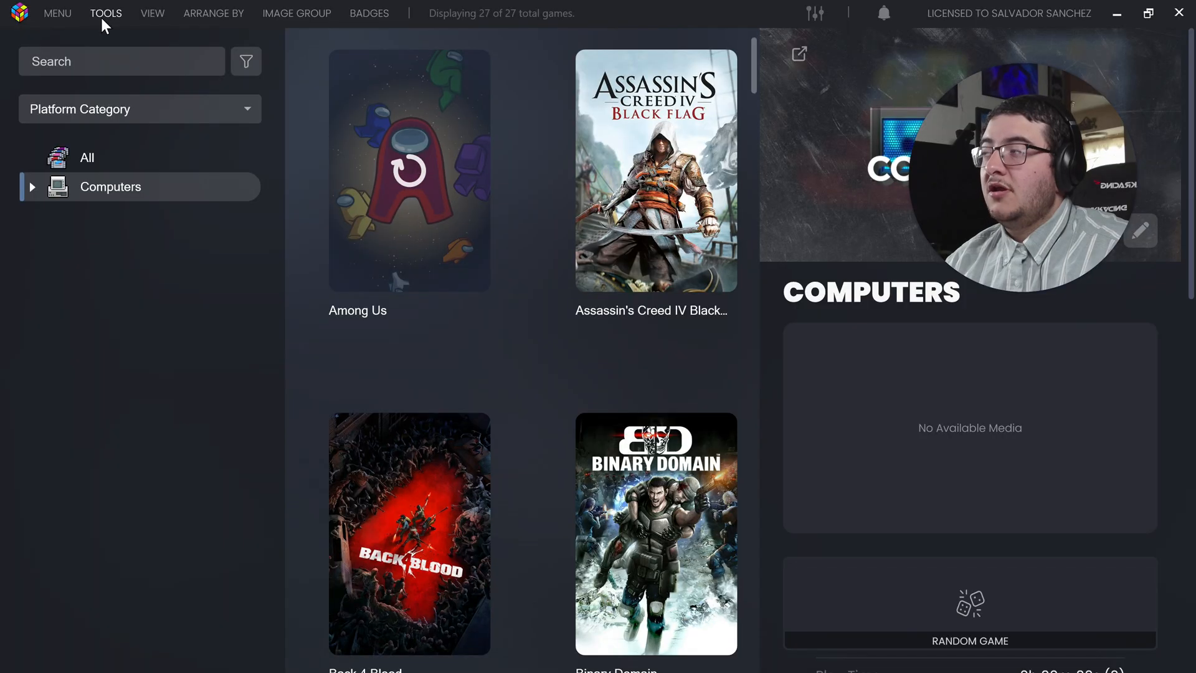
- Open the import choices for ROM files
{"action": "left_click", "coordinate": [101, 17]}
{"action": "mouse_move", "coordinate": [221, 36]}
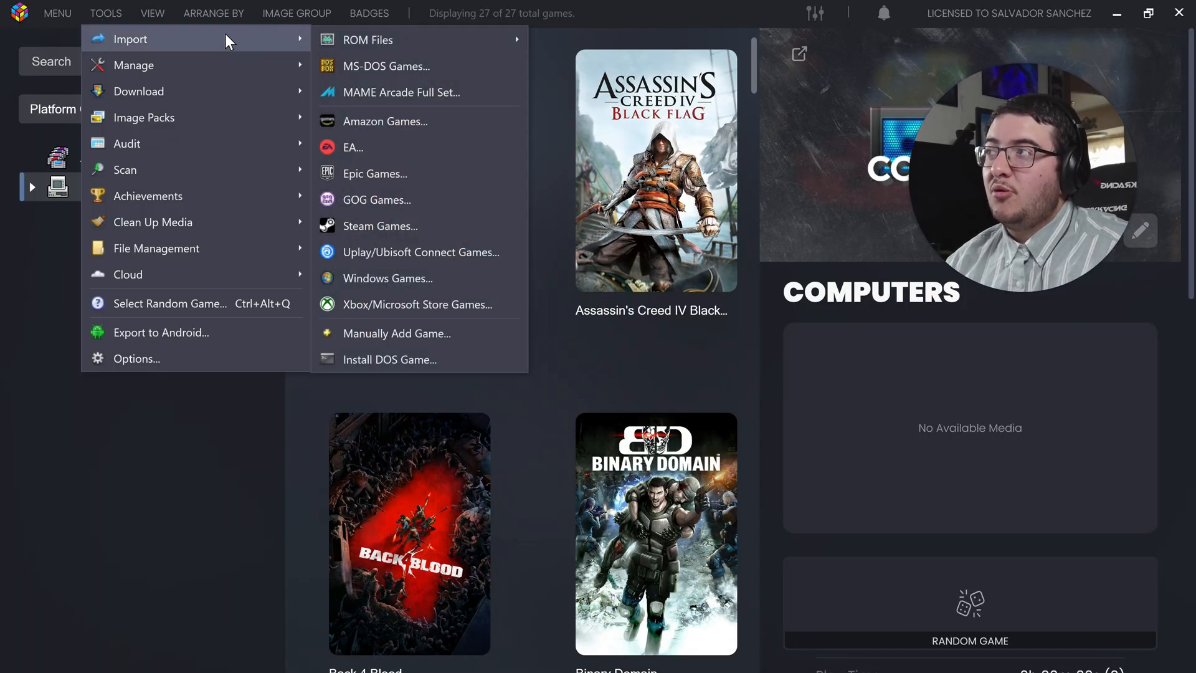
{"action": "mouse_move", "coordinate": [443, 41]}
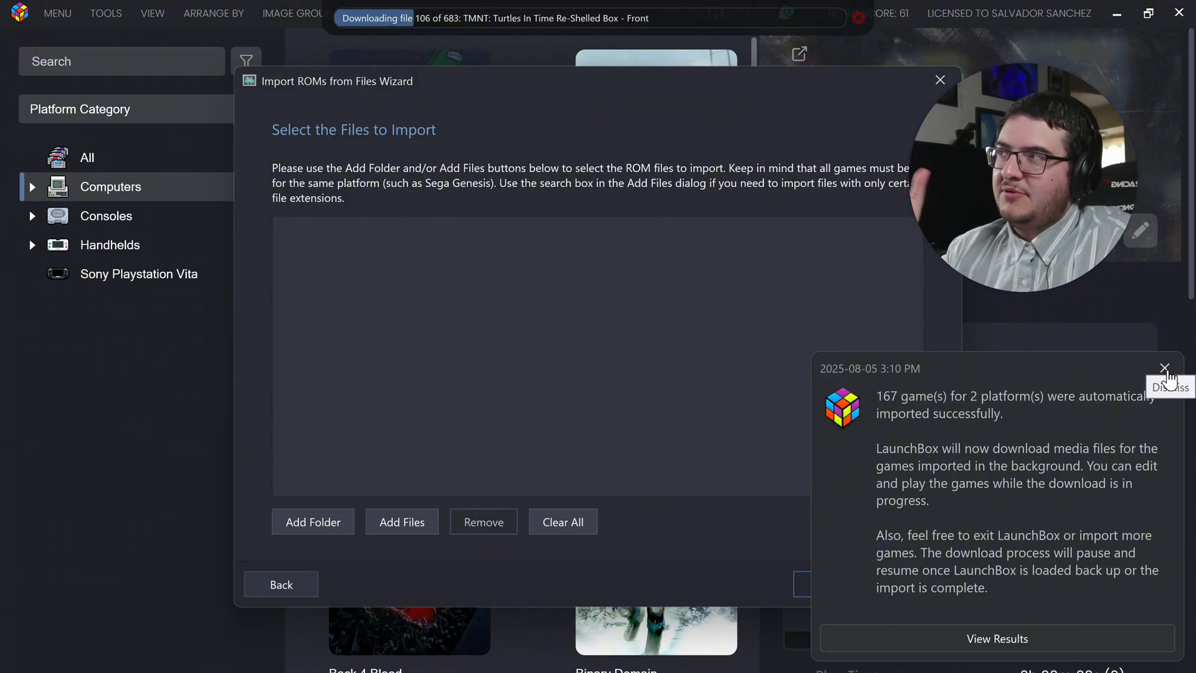
- Dismiss the automatic import notification and close the Import ROMs from Files Wizard
{"action": "left_click", "coordinate": [1166, 371]}
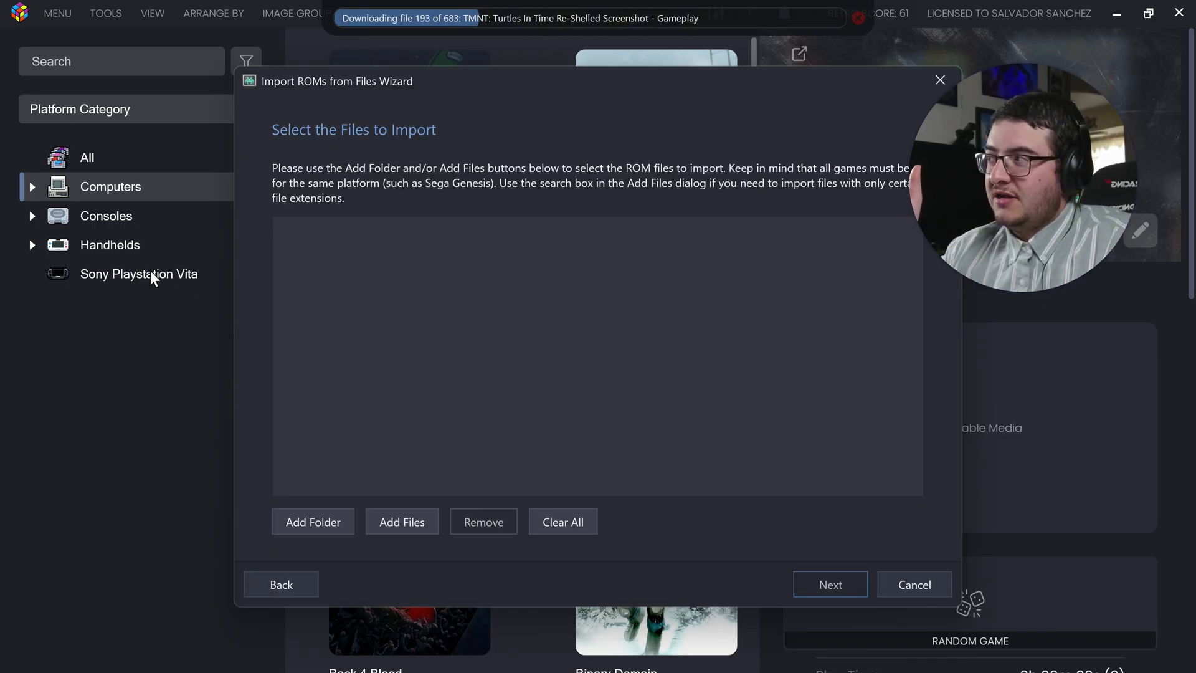
{"action": "key", "text": "Escape"}
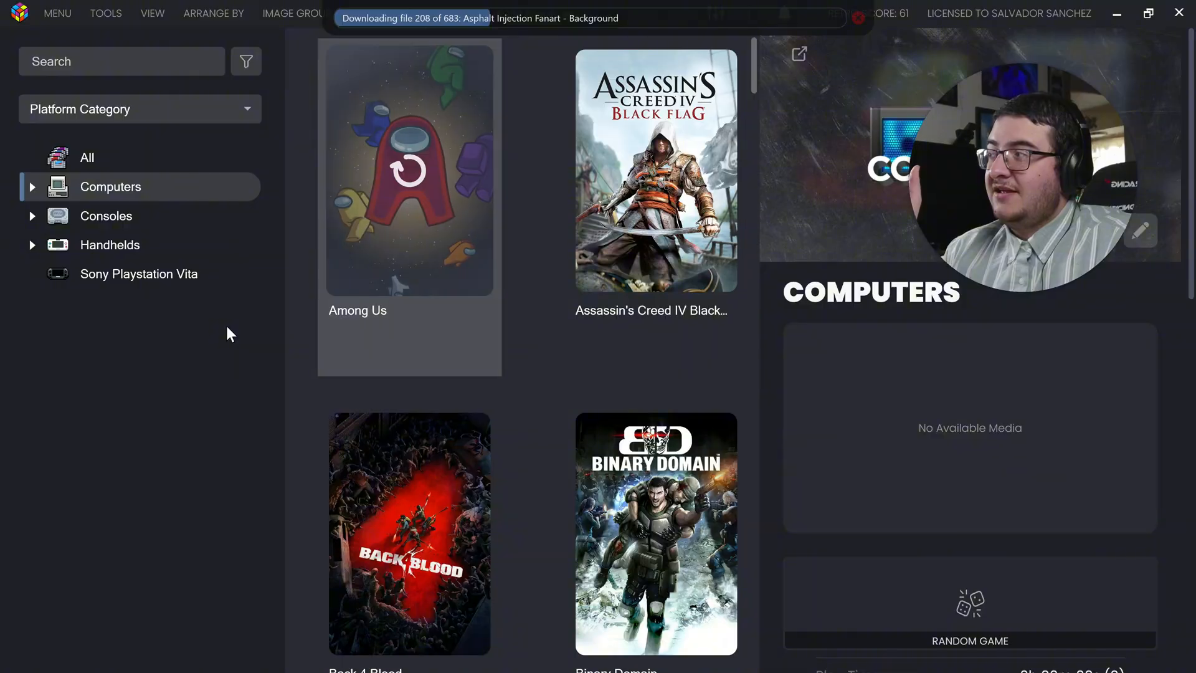
- Browse the game lists of the Sony Playstation 3 and Sony Playstation Vita platforms
{"action": "left_click", "coordinate": [32, 215]}
{"action": "left_click", "coordinate": [174, 245]}
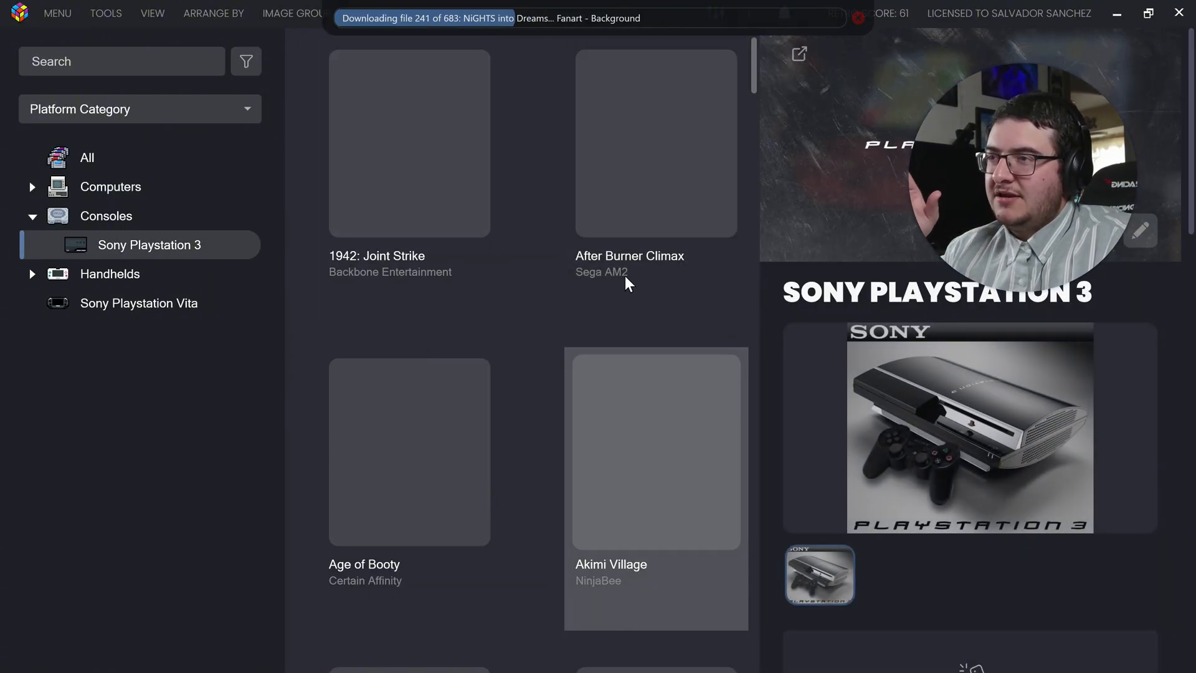
{"action": "scroll", "coordinate": [623, 274], "scroll_direction": "down", "scroll_amount": 5}
{"action": "key", "text": "Down"}
{"action": "key", "text": "Down"}
{"action": "scroll", "coordinate": [641, 348], "scroll_direction": "down", "scroll_amount": 12}
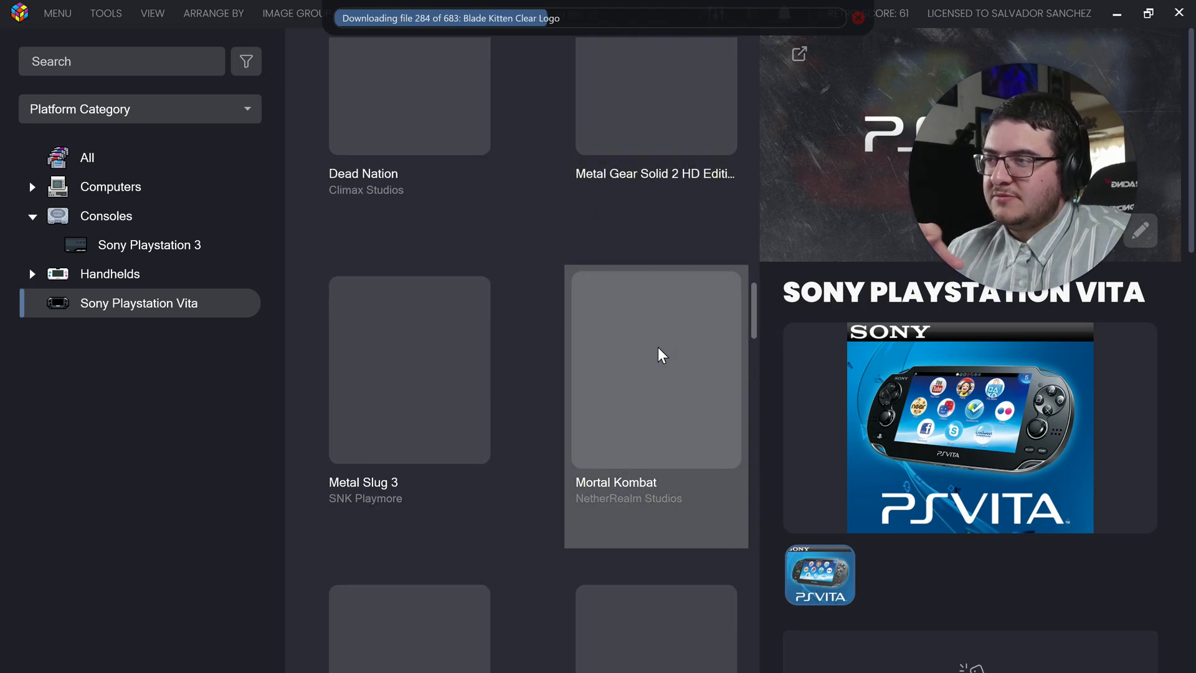
{"action": "scroll", "coordinate": [657, 355], "scroll_direction": "up", "scroll_amount": 8}
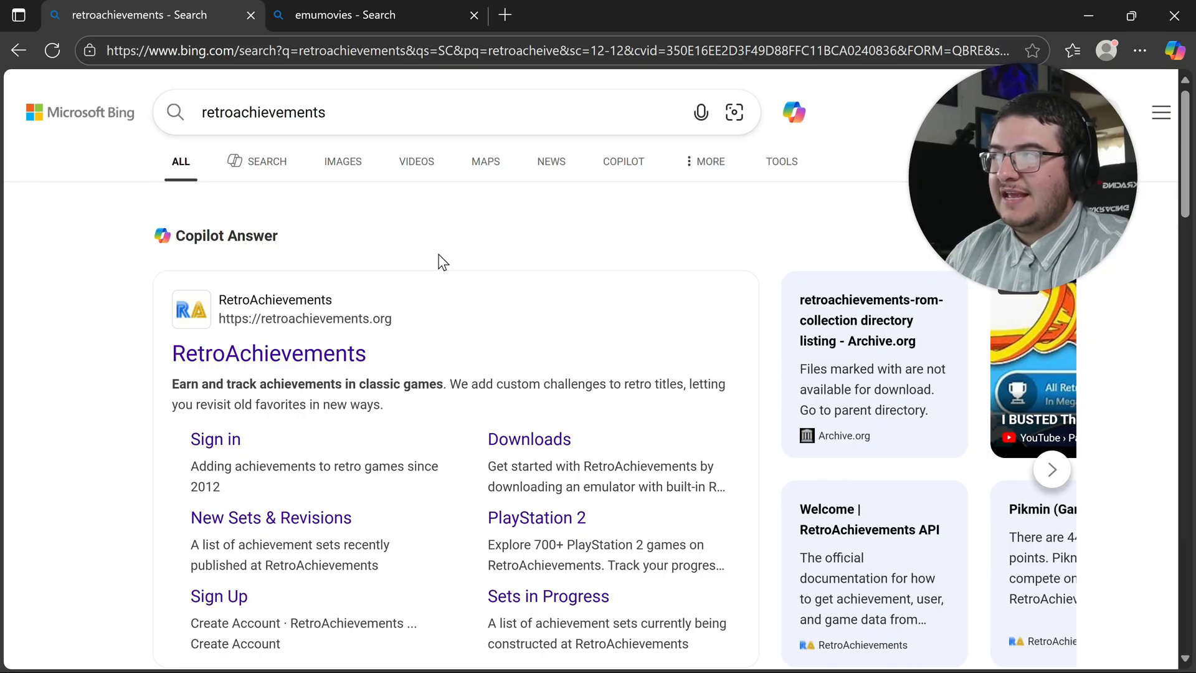
- In the web browser, open the RetroAchievements website and its sign-up page, and look through the Achievement List
{"action": "left_click", "coordinate": [448, 13]}
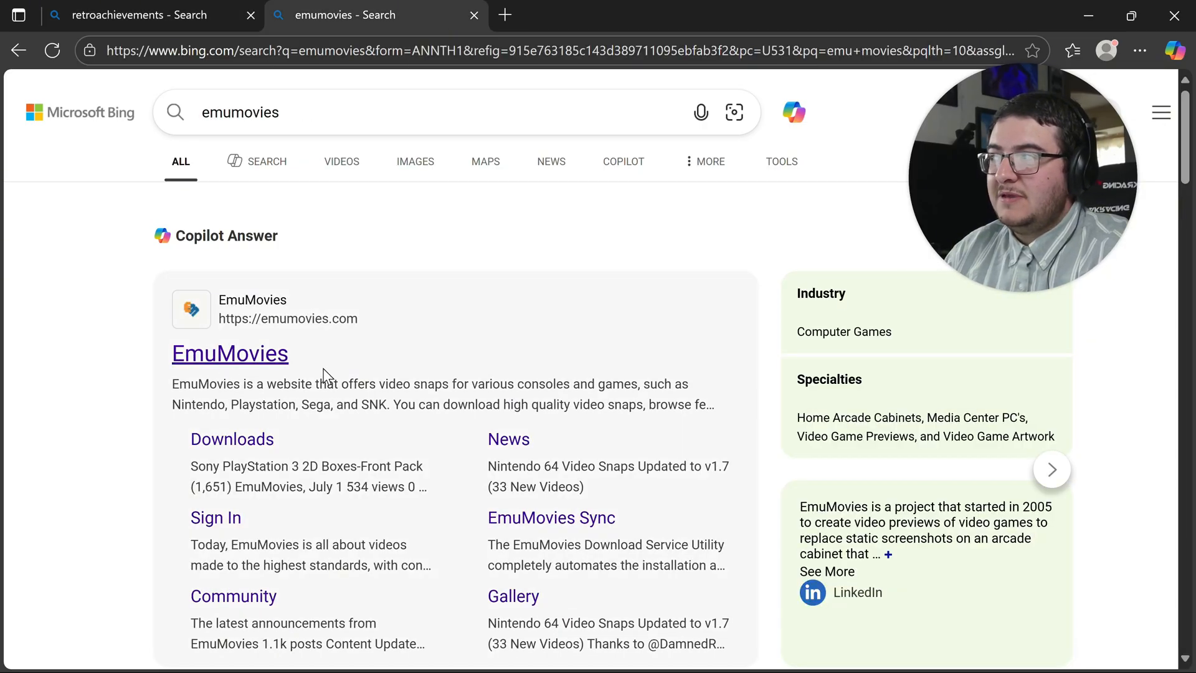
{"action": "left_click", "coordinate": [193, 16]}
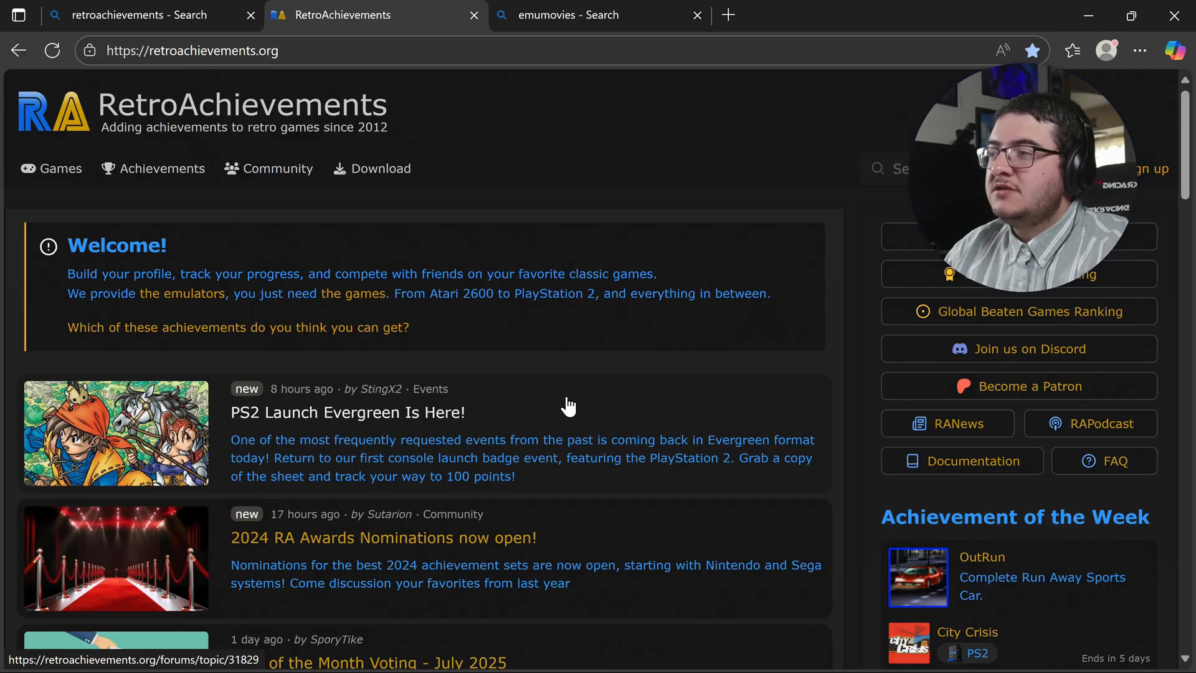
{"action": "left_click", "coordinate": [269, 353]}
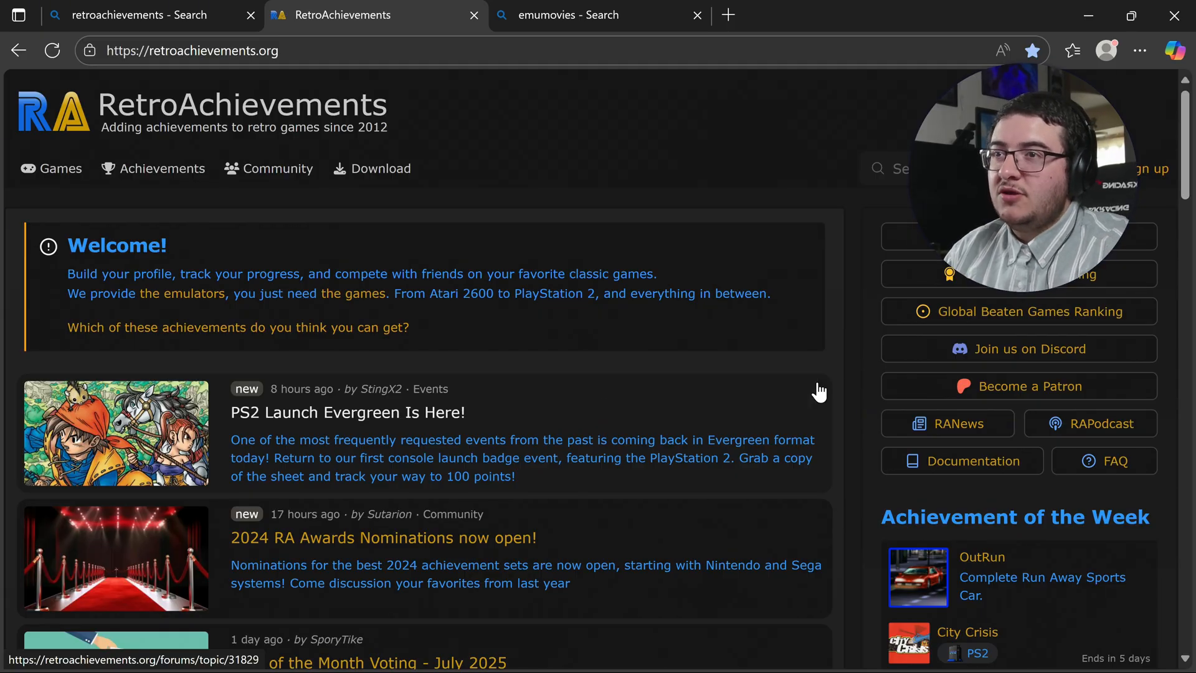
{"action": "left_click", "coordinate": [1157, 174]}
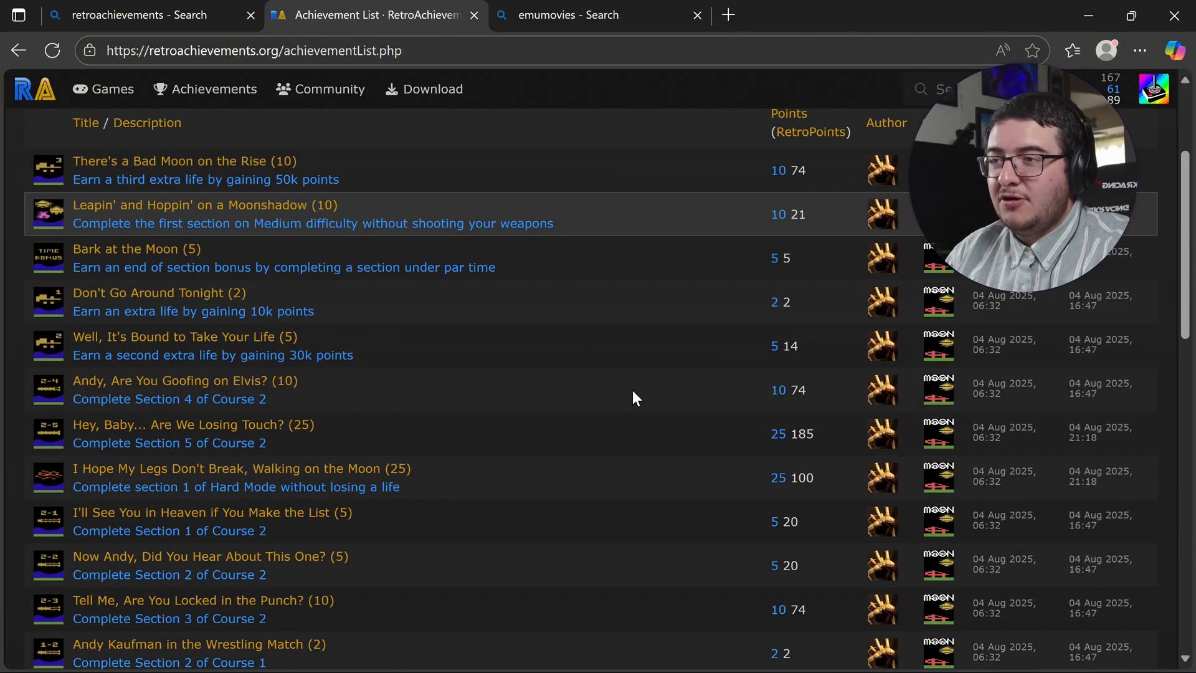
{"action": "scroll", "coordinate": [632, 390], "scroll_direction": "down", "scroll_amount": 15}
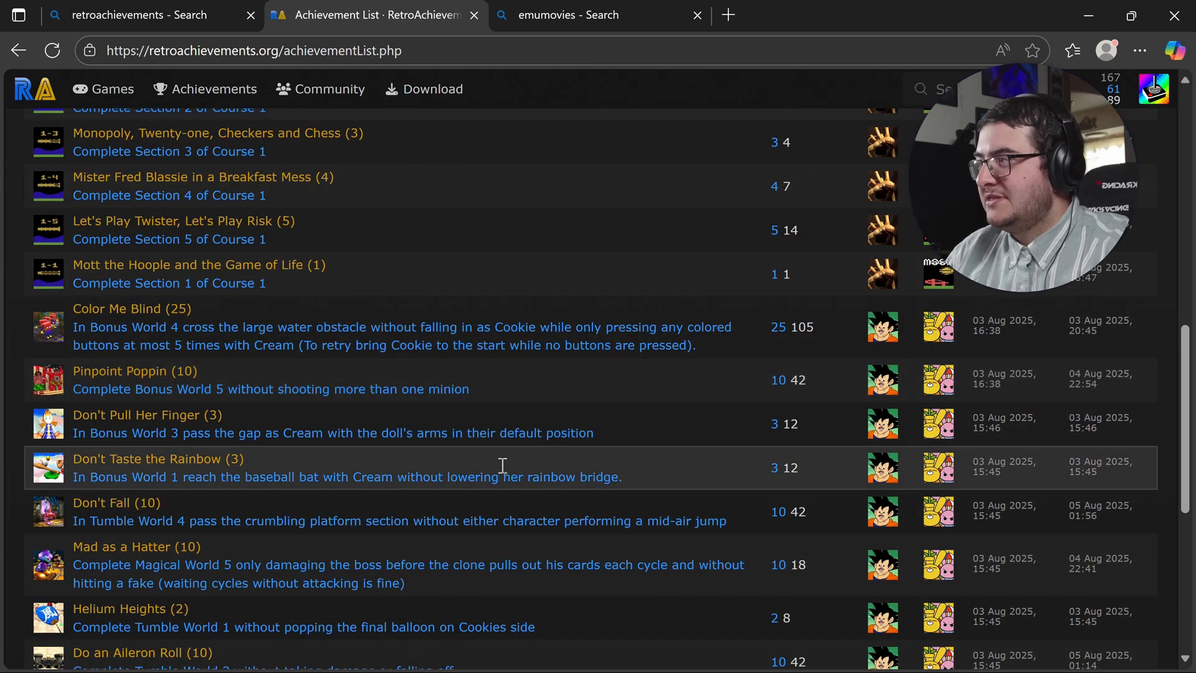
{"action": "scroll", "coordinate": [690, 436], "scroll_direction": "up", "scroll_amount": 15}
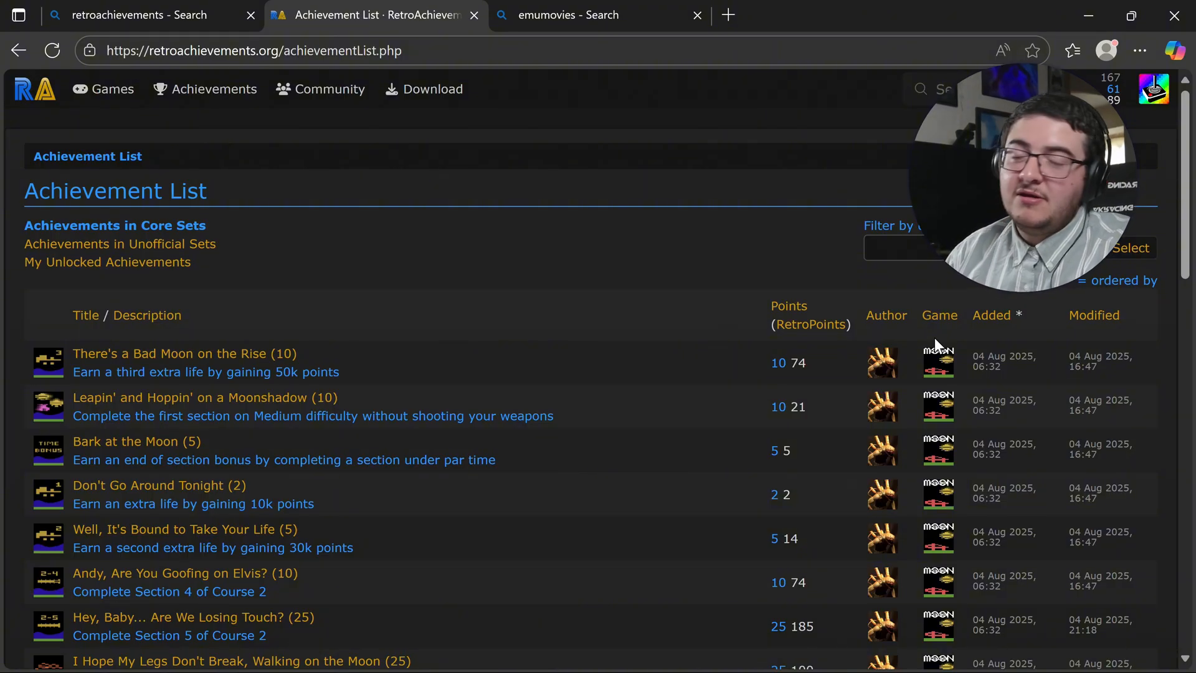
- Open the EmuMovies website from its search results, go to sign-up and examine the Donation Options with their supporter plans
{"action": "left_click", "coordinate": [601, 15]}
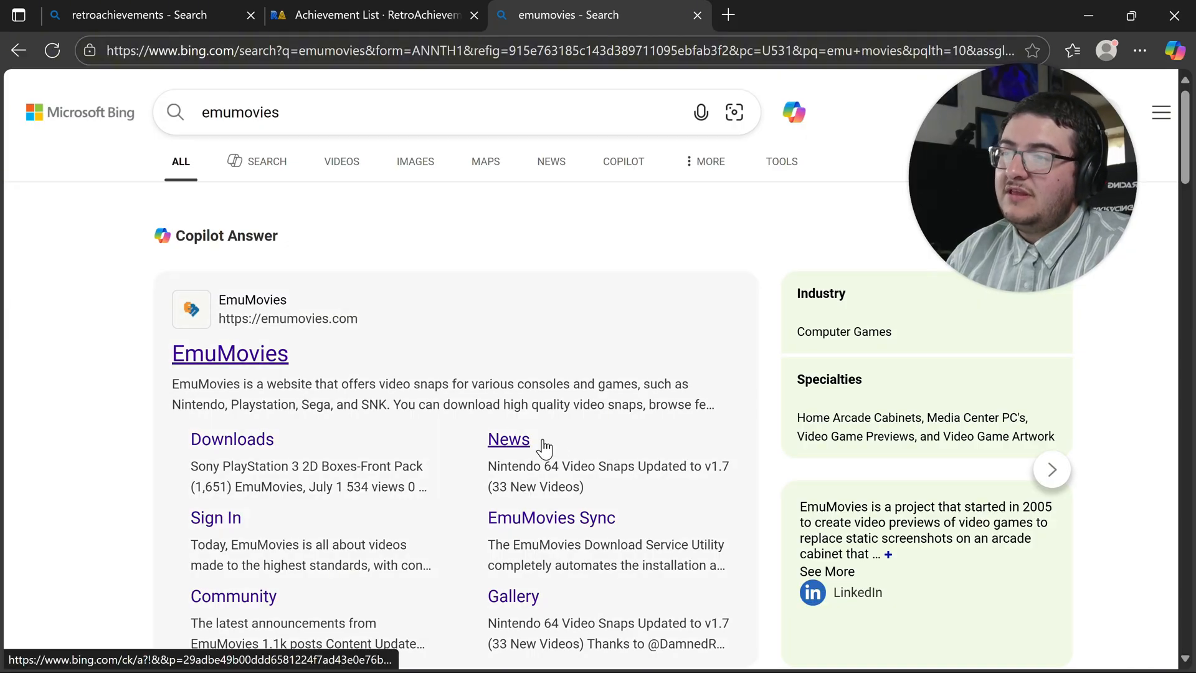
{"action": "left_click", "coordinate": [253, 364]}
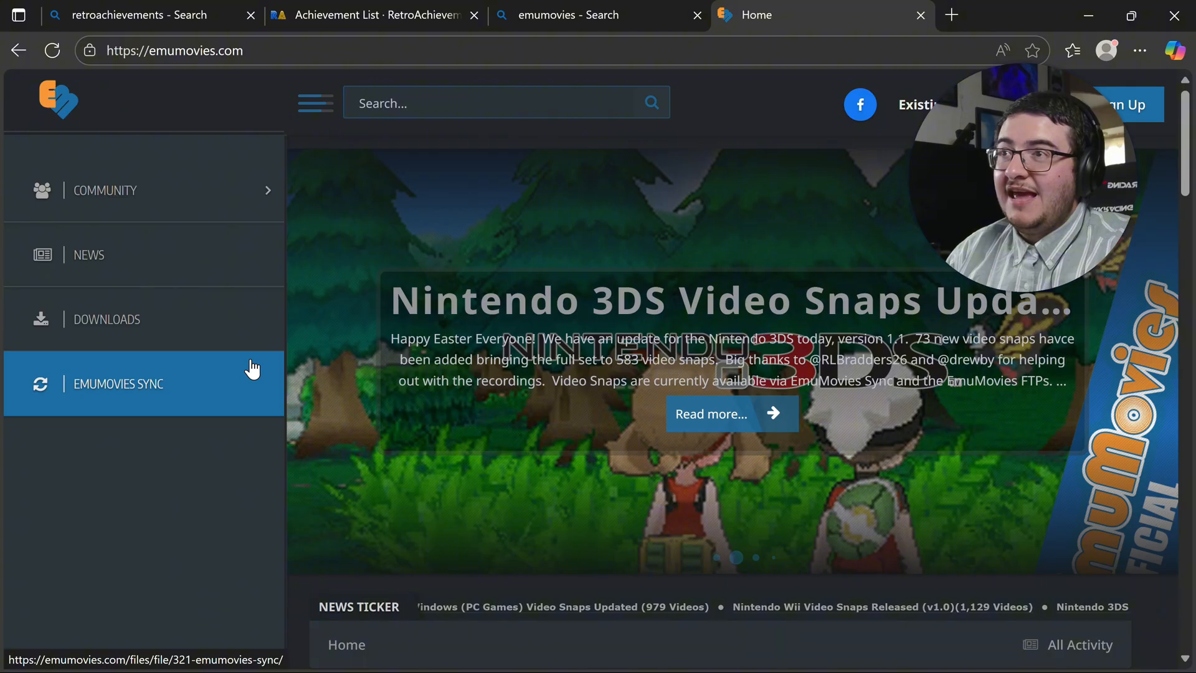
{"action": "left_click", "coordinate": [1129, 111]}
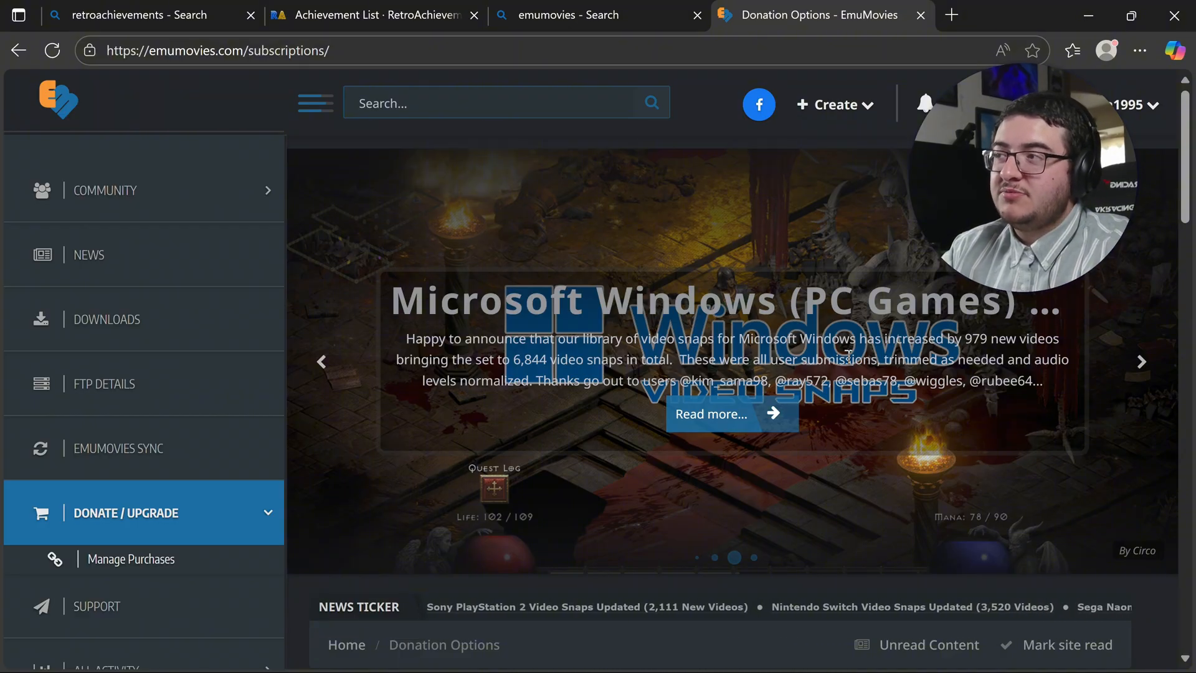
{"action": "scroll", "coordinate": [852, 386], "scroll_direction": "down", "scroll_amount": 7}
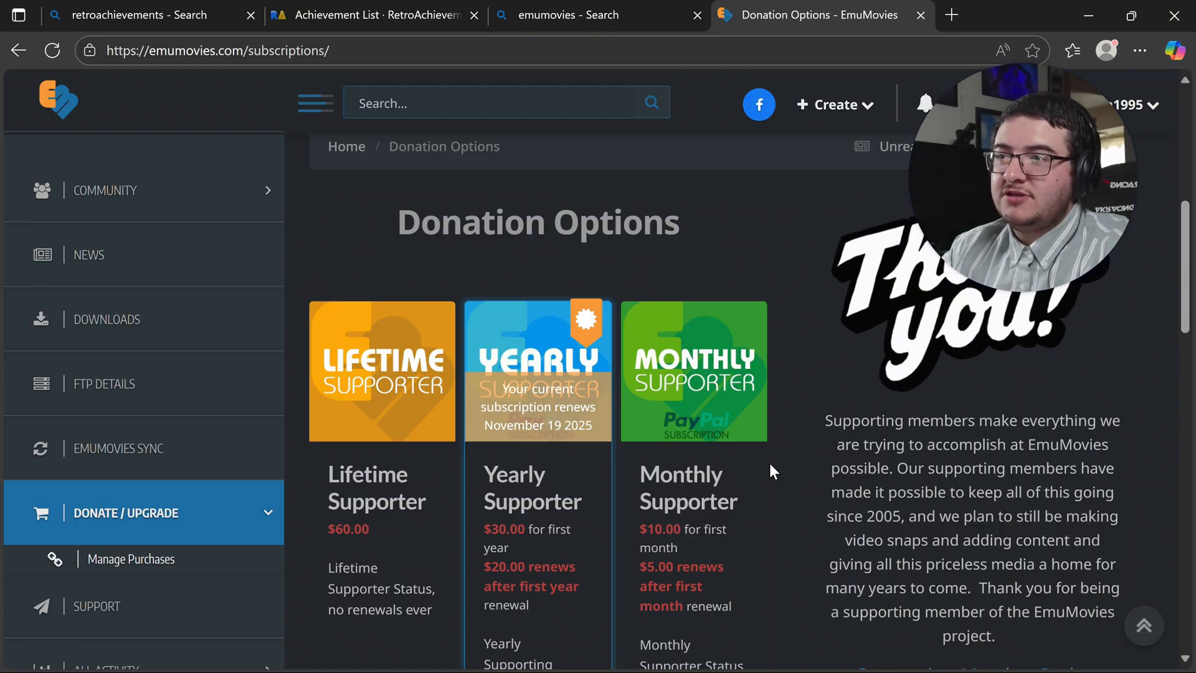
{"action": "scroll", "coordinate": [791, 483], "scroll_direction": "down", "scroll_amount": 4}
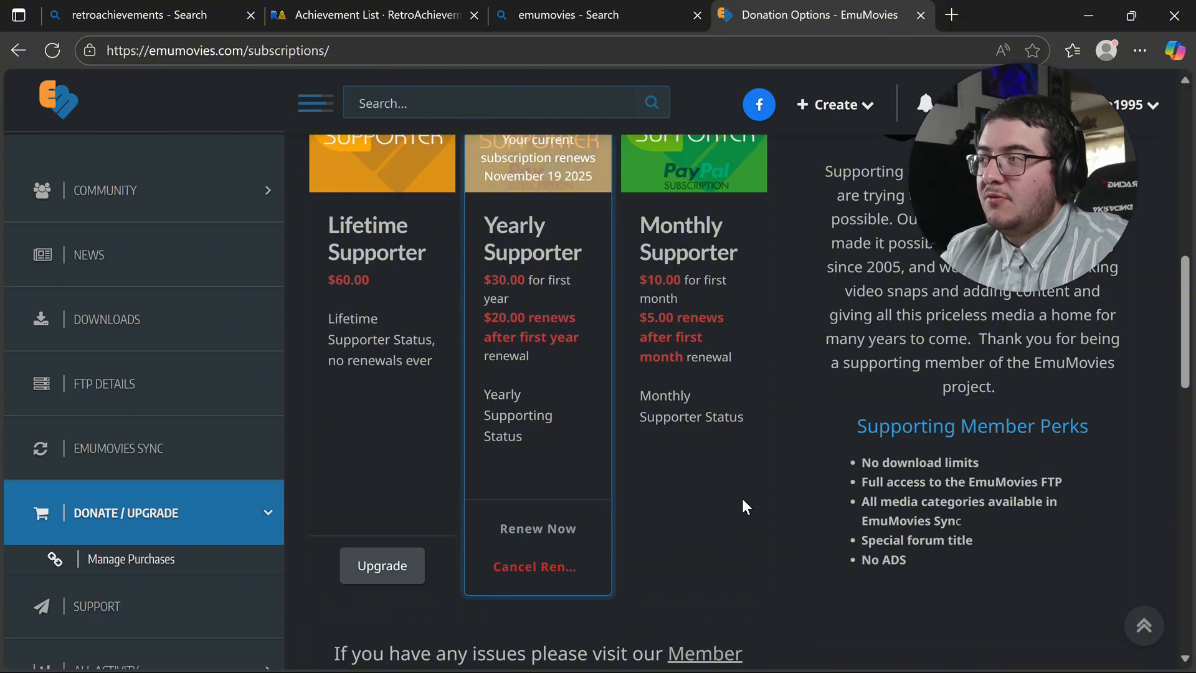
{"action": "scroll", "coordinate": [745, 506], "scroll_direction": "up", "scroll_amount": 4}
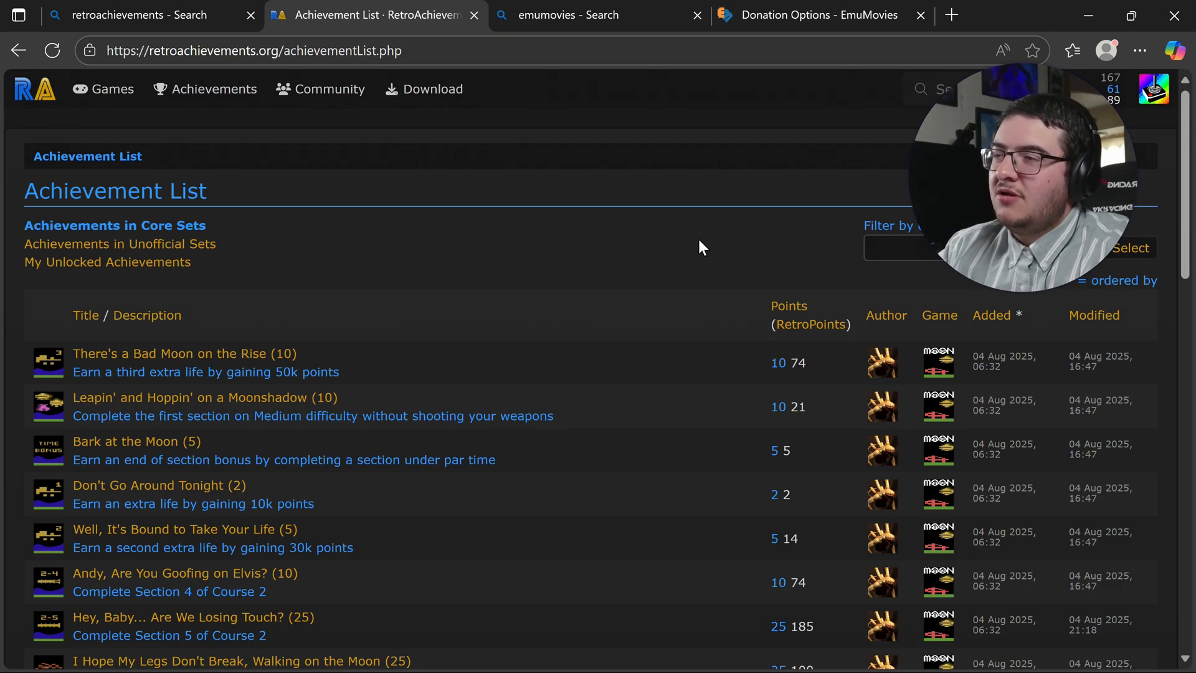
- Return to LaunchBox and open the settings for connecting to RetroAchievements
{"action": "left_click", "coordinate": [1096, 22]}
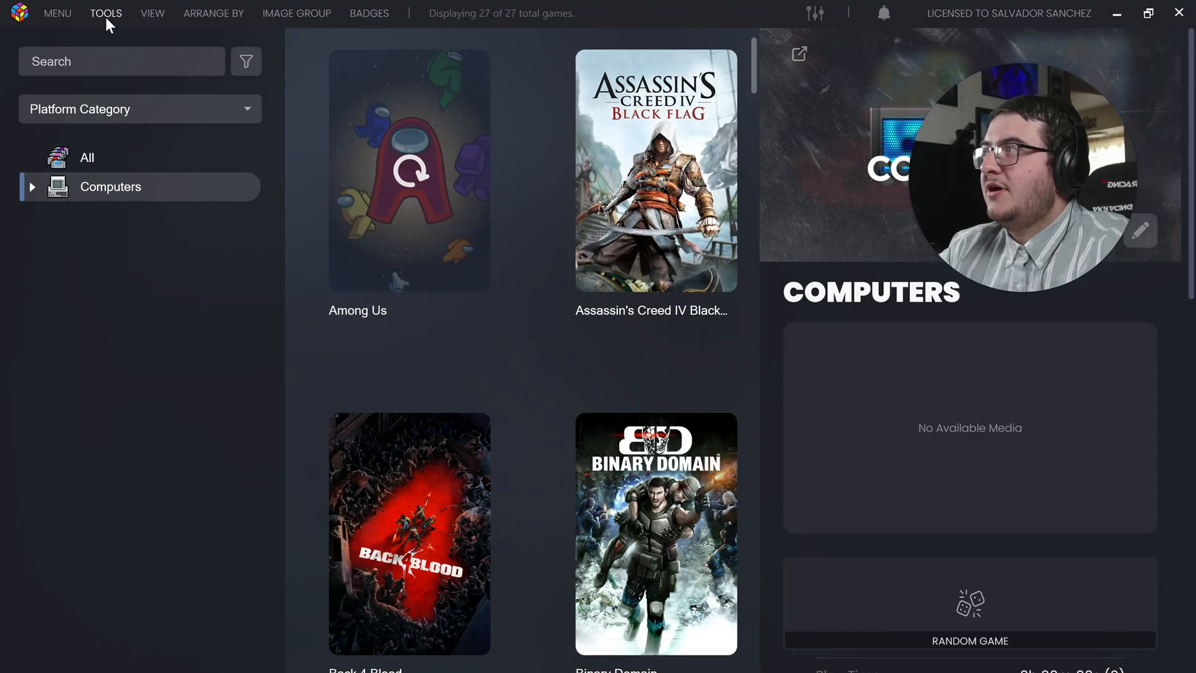
{"action": "left_click", "coordinate": [107, 18]}
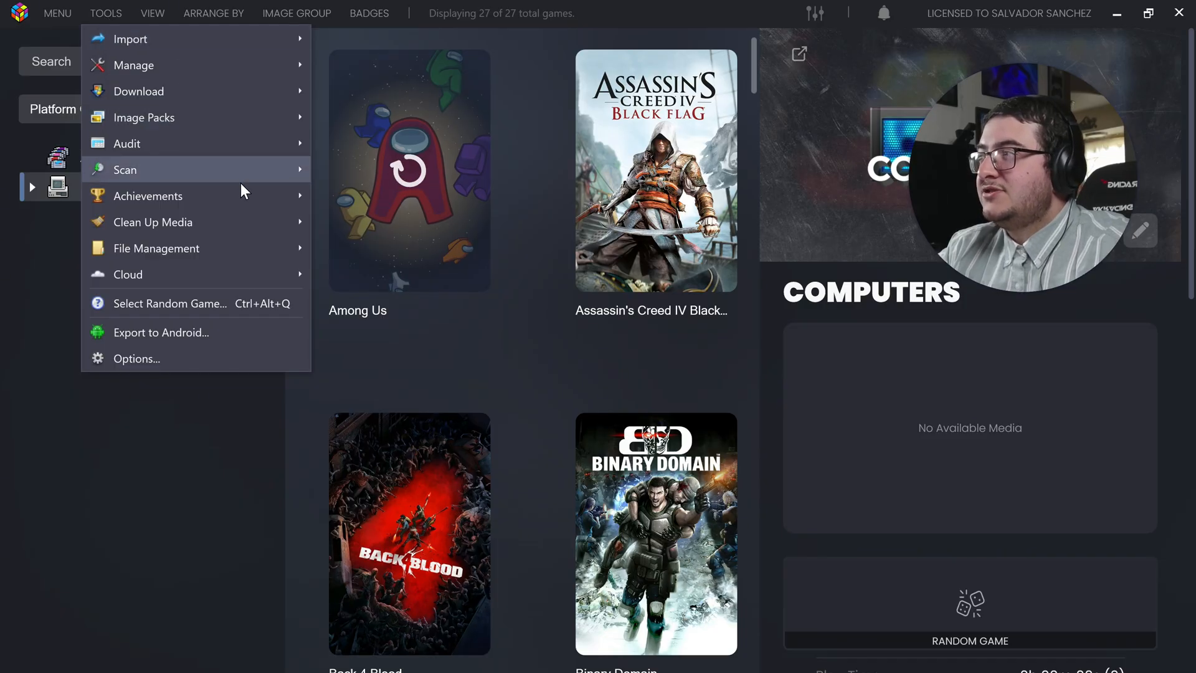
{"action": "mouse_move", "coordinate": [248, 198]}
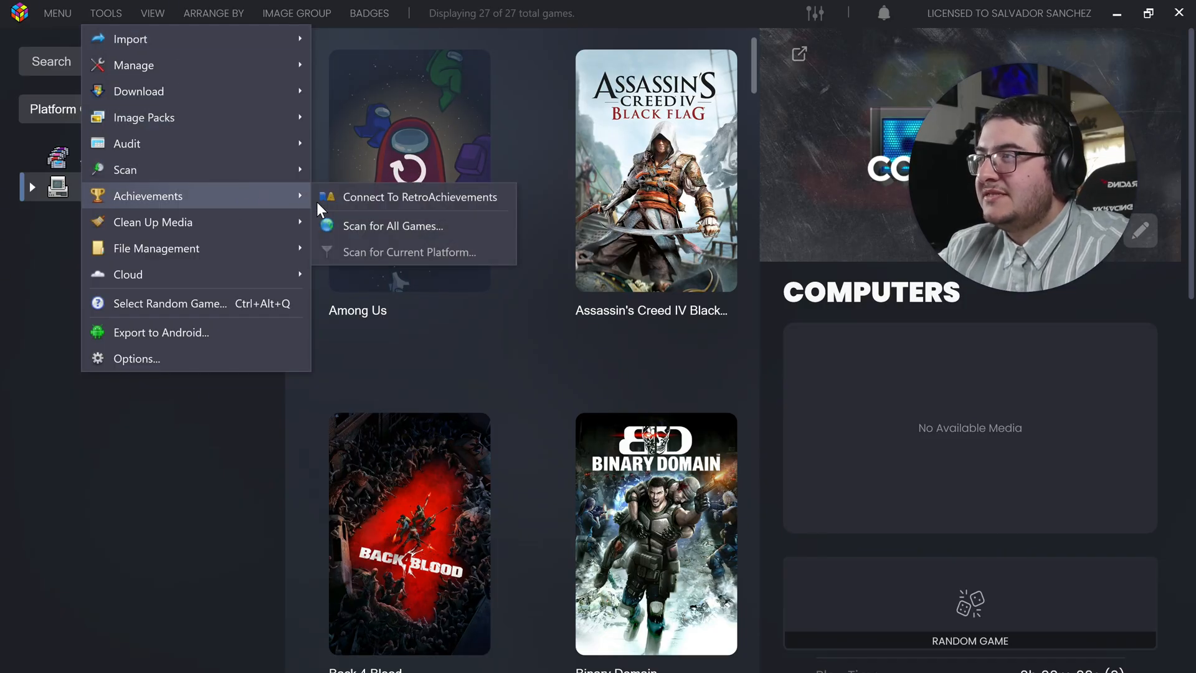
{"action": "left_click", "coordinate": [425, 205]}
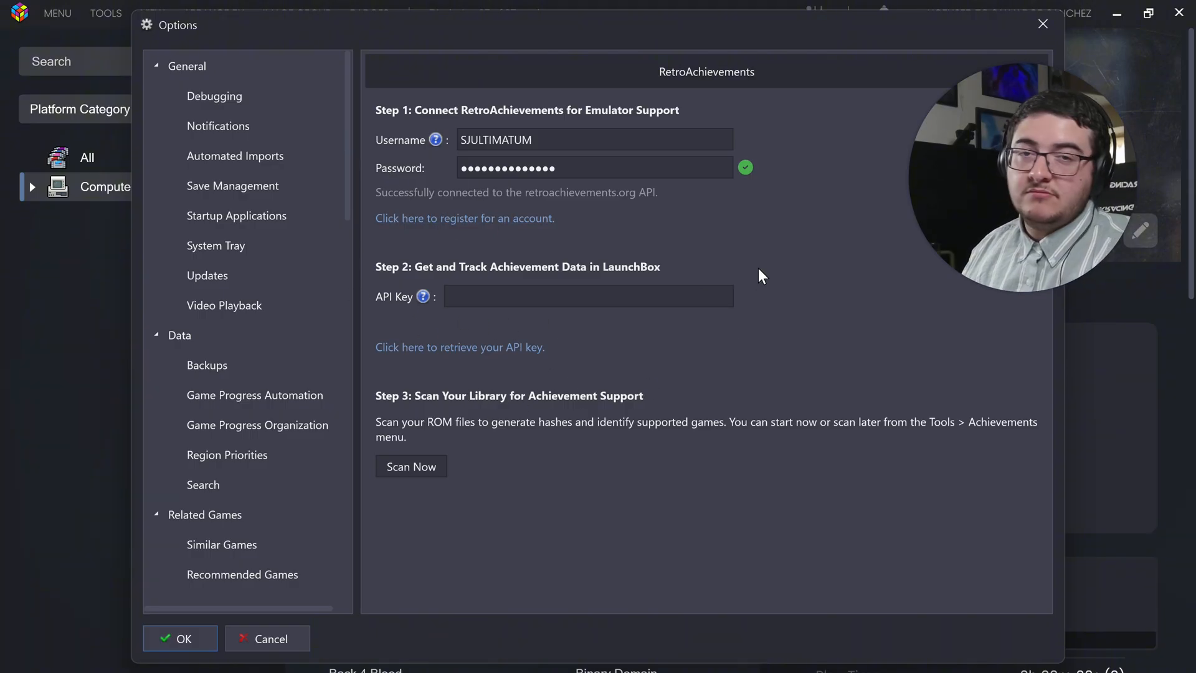
- Copy the web API key from the RetroAchievements settings page and paste it into LaunchBox's API Key field
{"action": "left_click", "coordinate": [494, 355]}
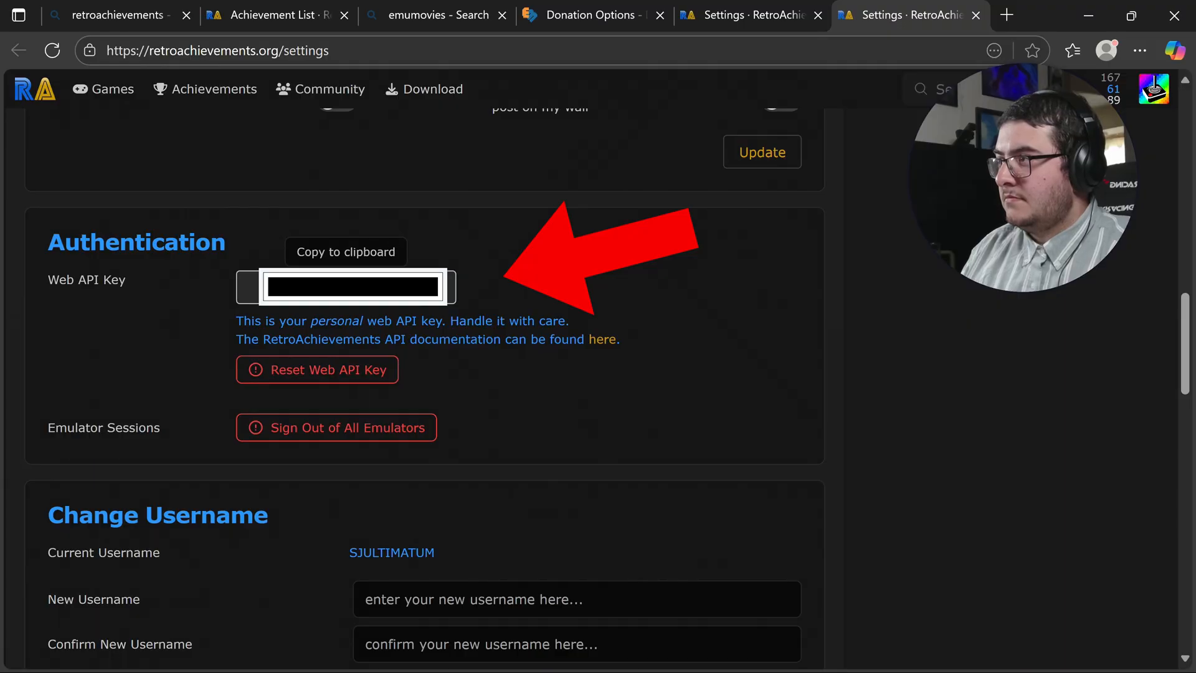
{"action": "left_click", "coordinate": [399, 280]}
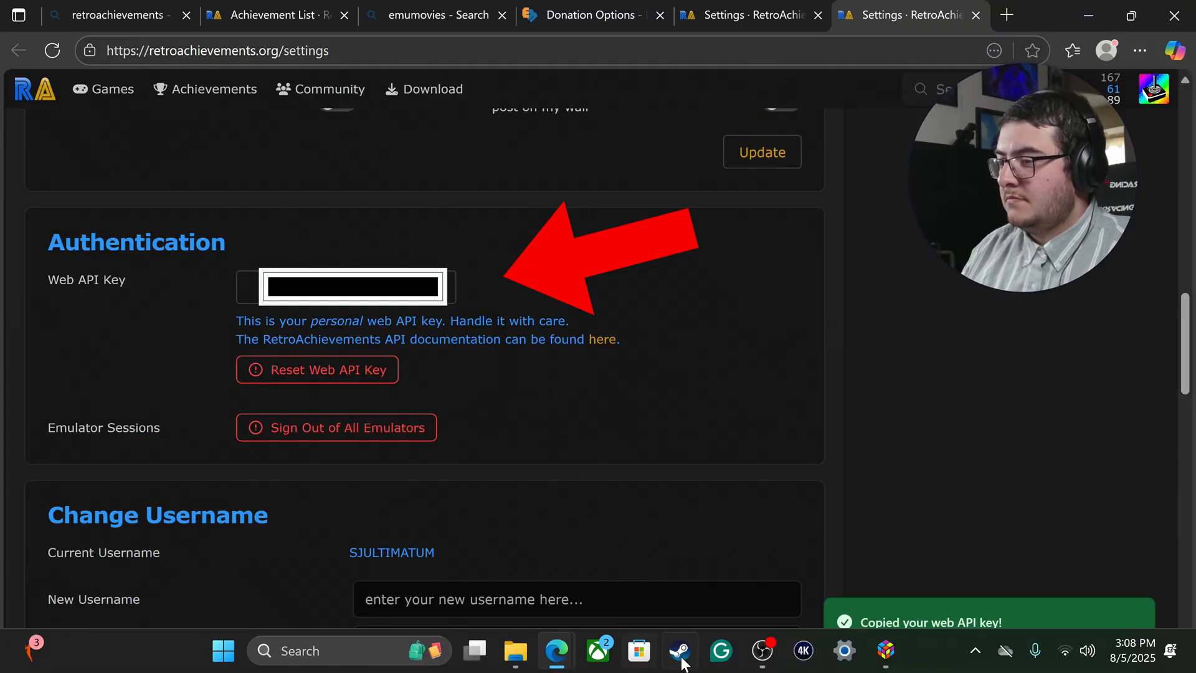
{"action": "mouse_move", "coordinate": [895, 666]}
{"action": "left_click", "coordinate": [969, 589]}
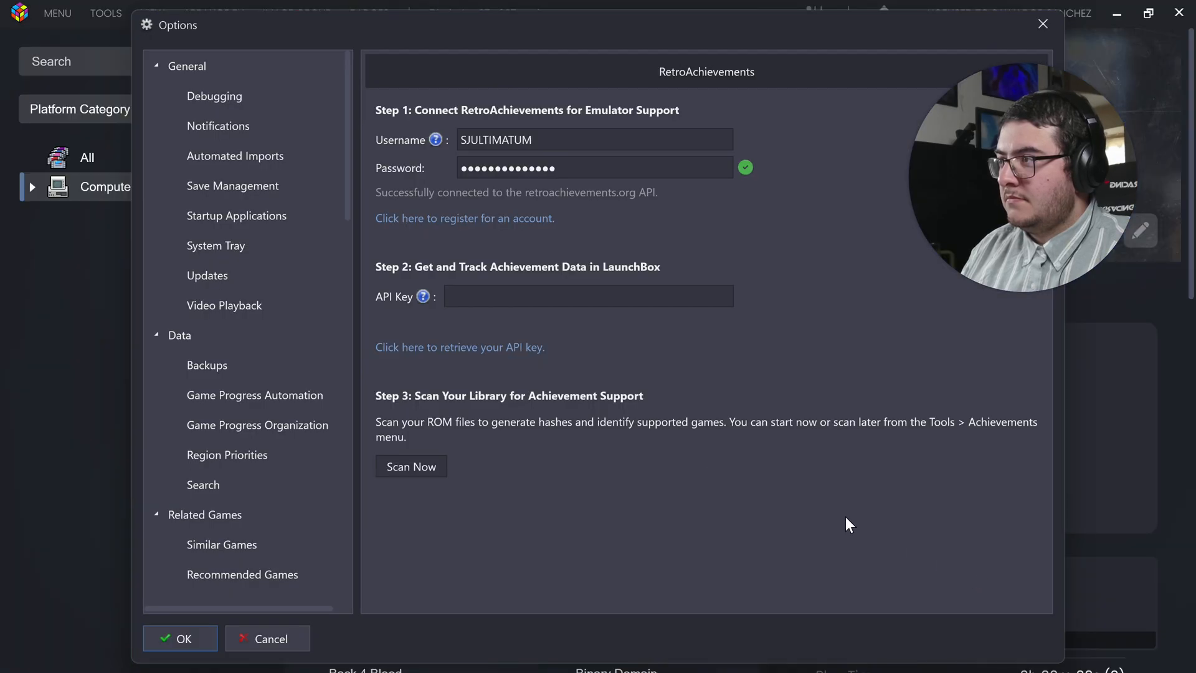
{"action": "right_click", "coordinate": [508, 293]}
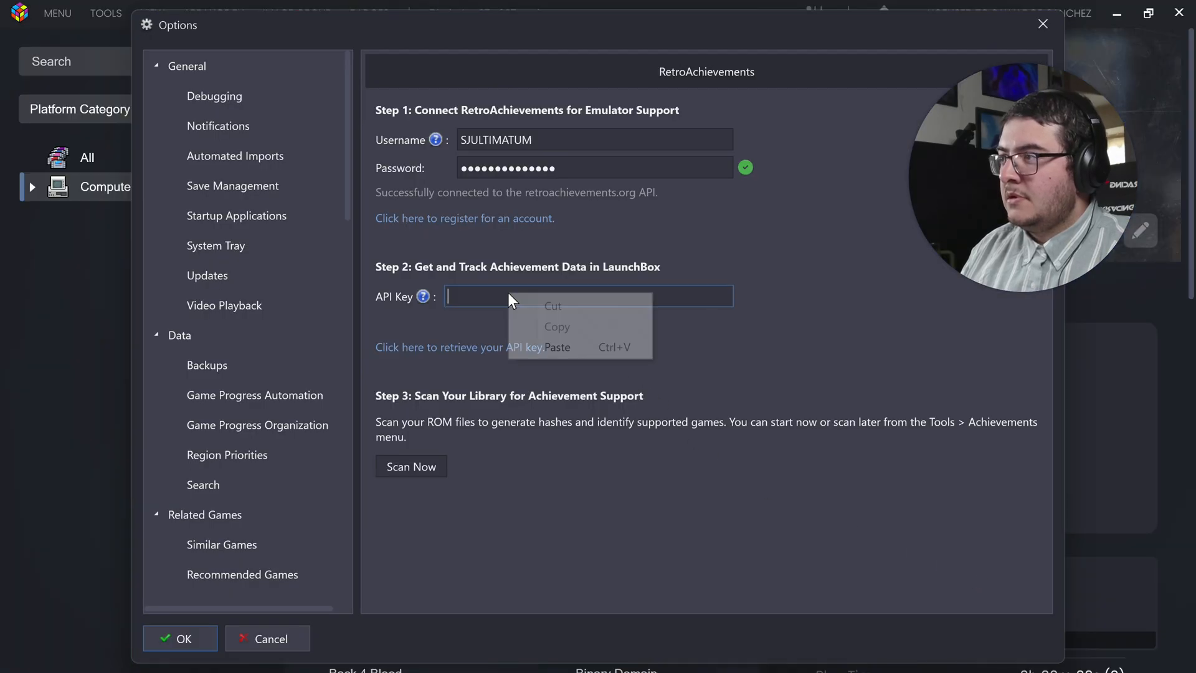
{"action": "left_click", "coordinate": [566, 348]}
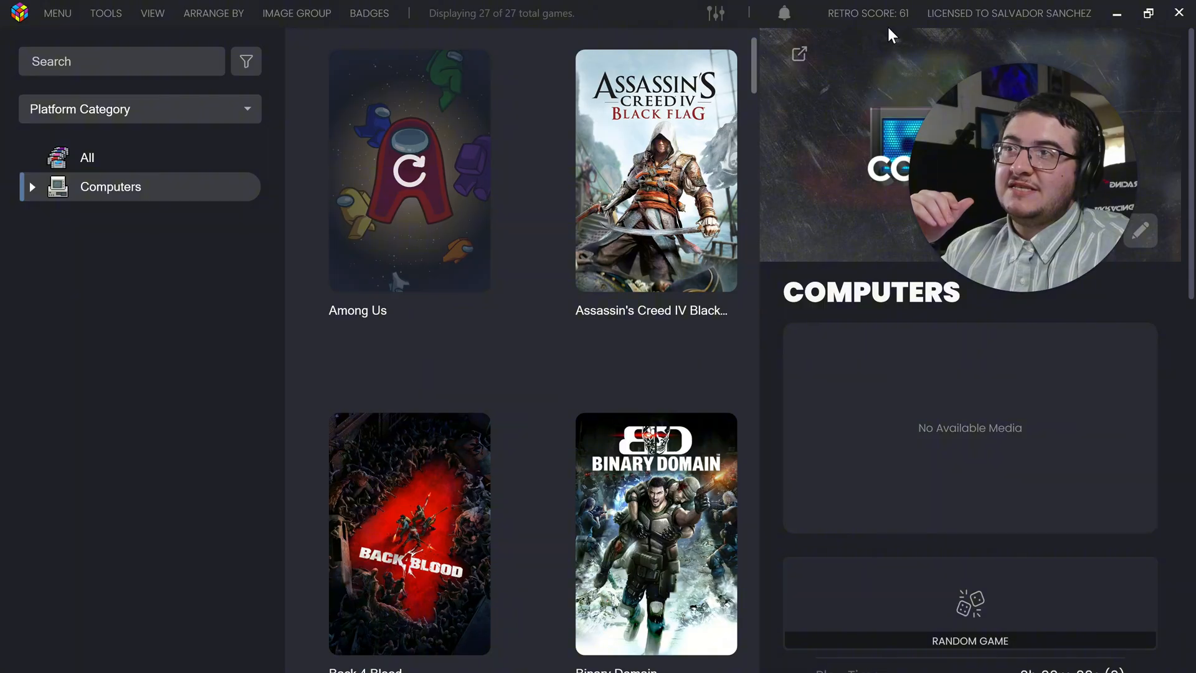
- Review the recent activity in the connected RetroAchievements profile and close the profile window
{"action": "left_click", "coordinate": [887, 15]}
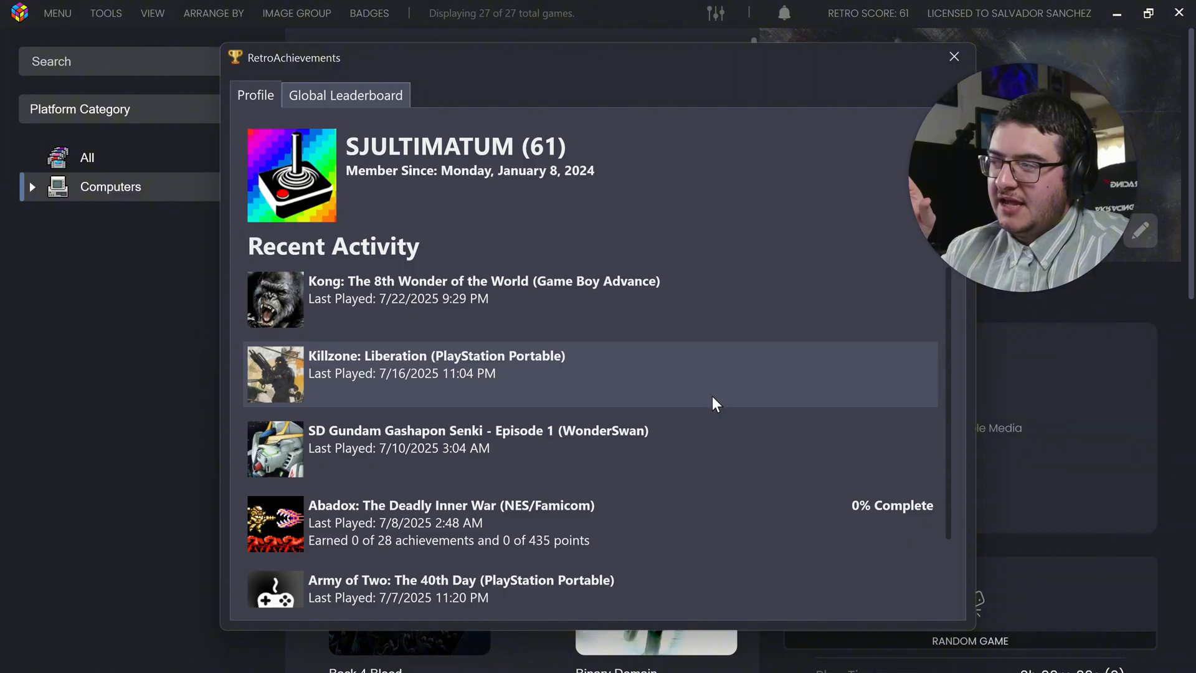
{"action": "scroll", "coordinate": [588, 436], "scroll_direction": "down", "scroll_amount": 1}
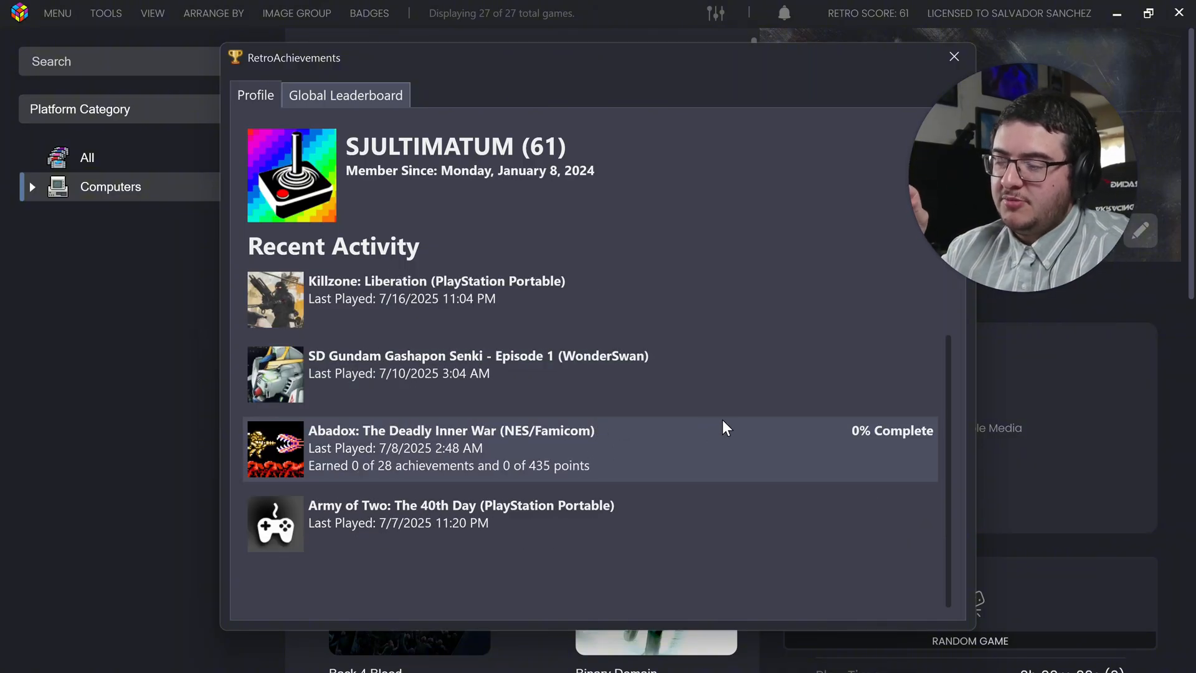
{"action": "key", "text": "Escape"}
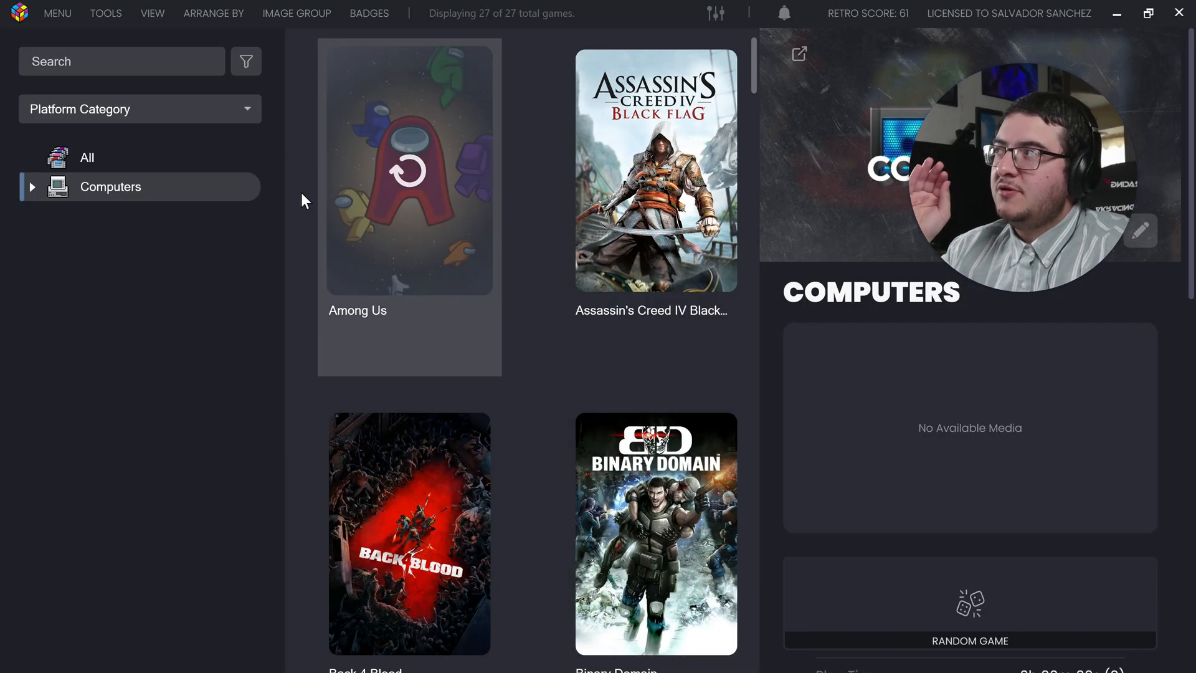
- Start a single-platform ROM files import and add the G:\GAMECUBE folder as its source
{"action": "left_click", "coordinate": [106, 17]}
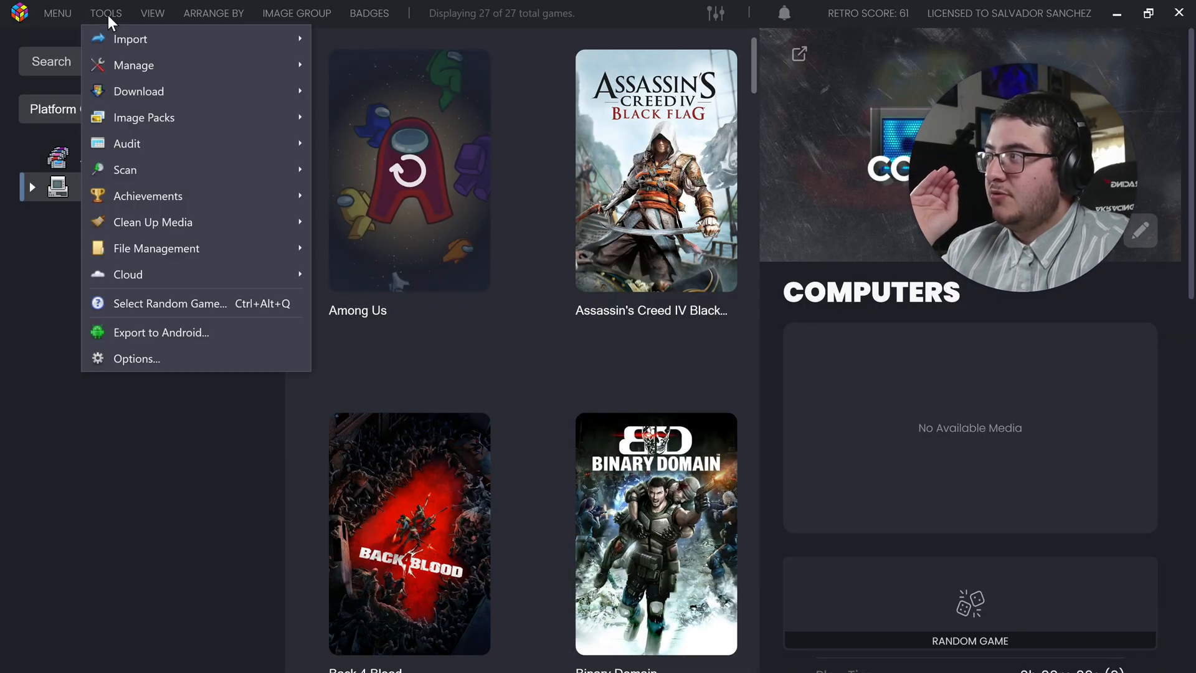
{"action": "mouse_move", "coordinate": [200, 40]}
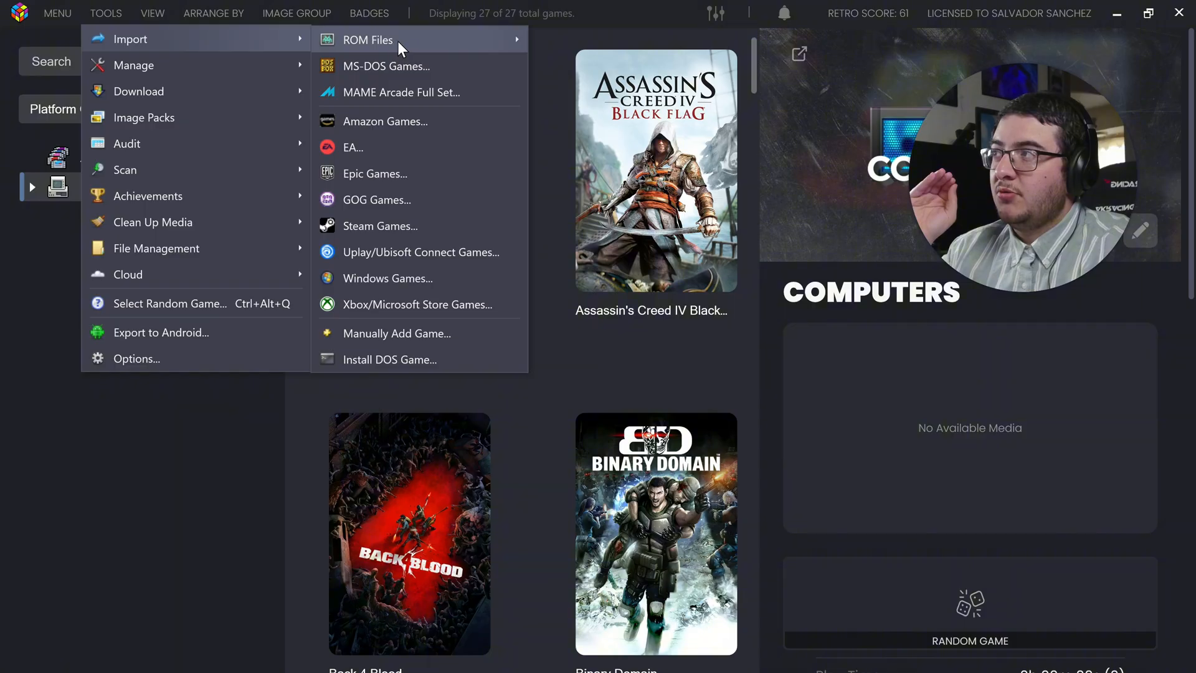
{"action": "mouse_move", "coordinate": [435, 40]}
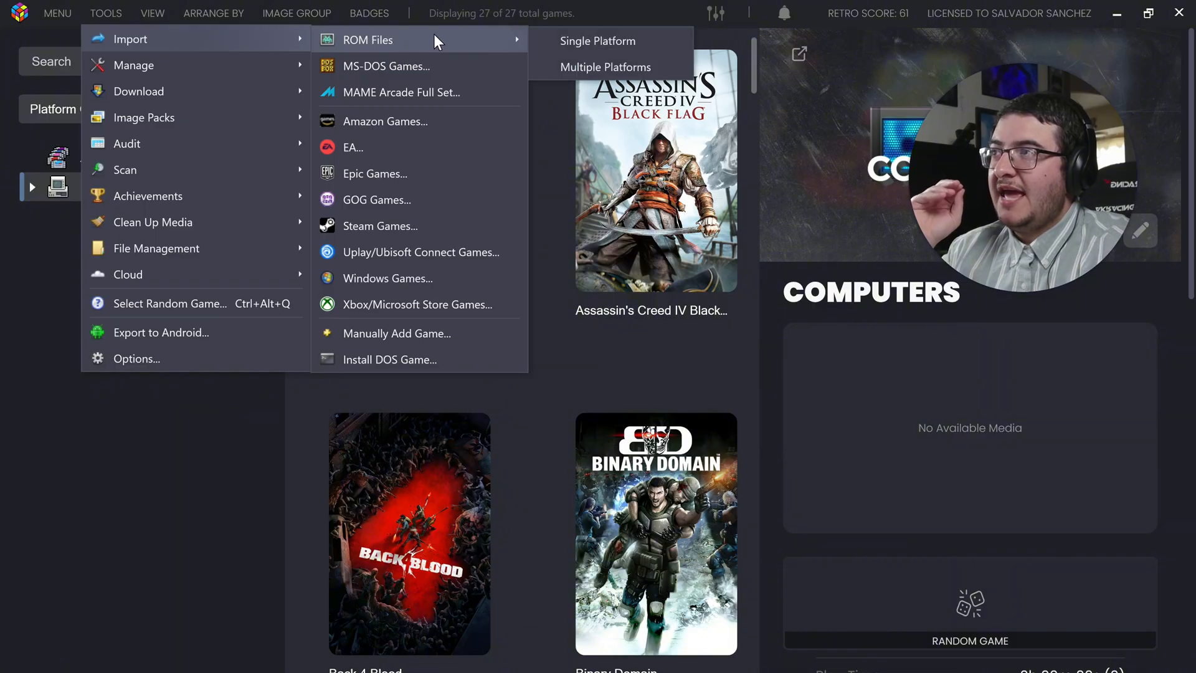
{"action": "left_click", "coordinate": [626, 40]}
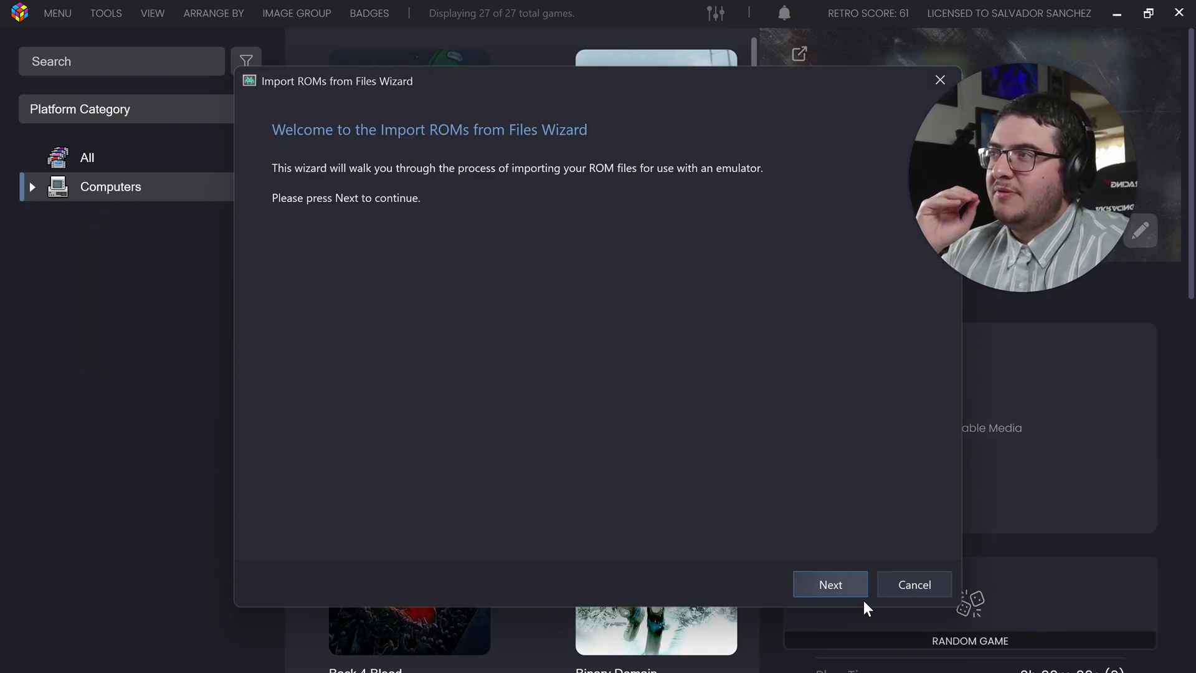
{"action": "left_click", "coordinate": [842, 588]}
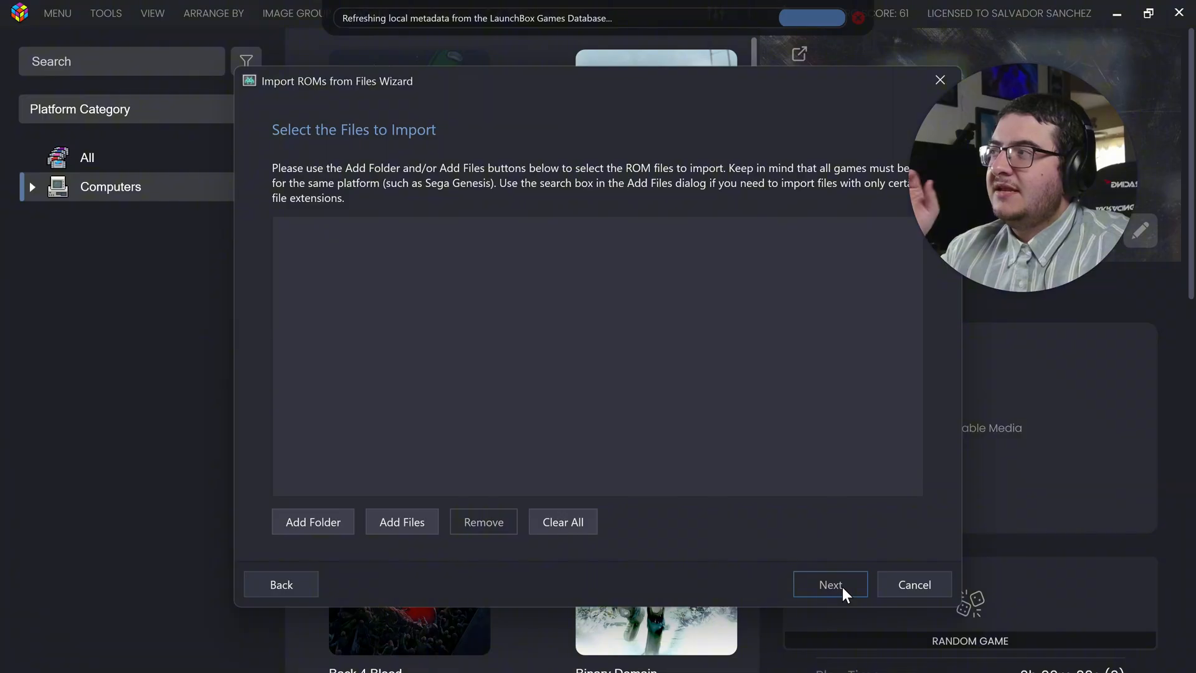
{"action": "left_click", "coordinate": [322, 526]}
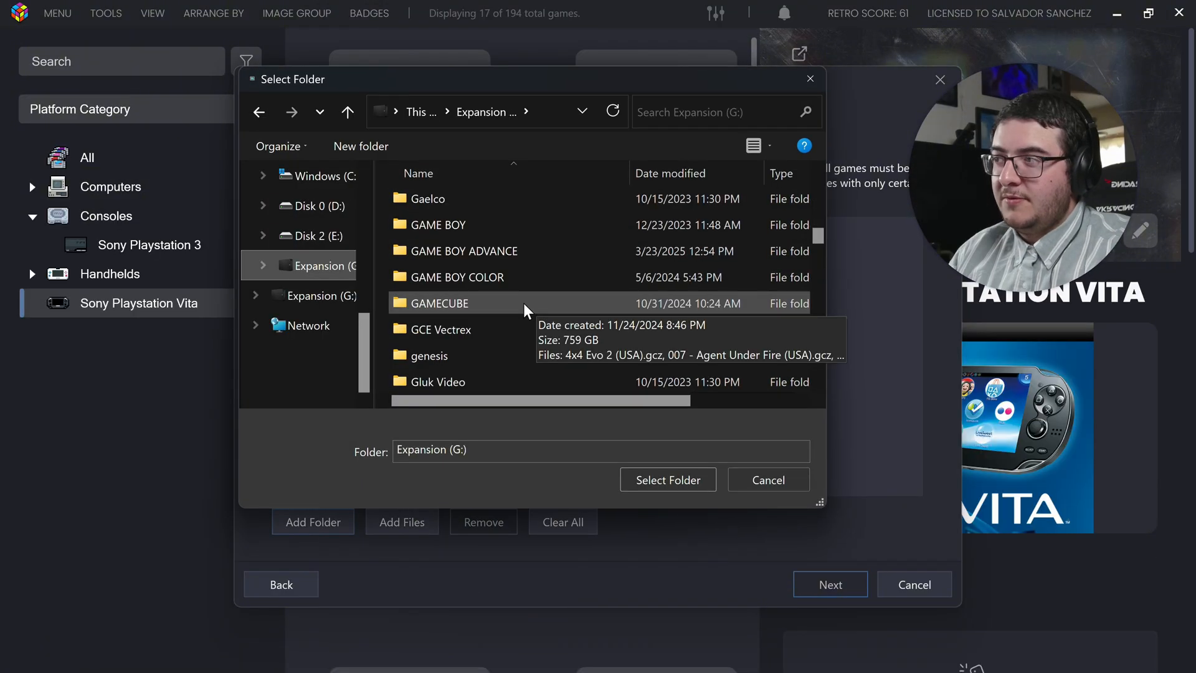
{"action": "double_click", "coordinate": [436, 233]}
{"action": "left_click", "coordinate": [669, 480]}
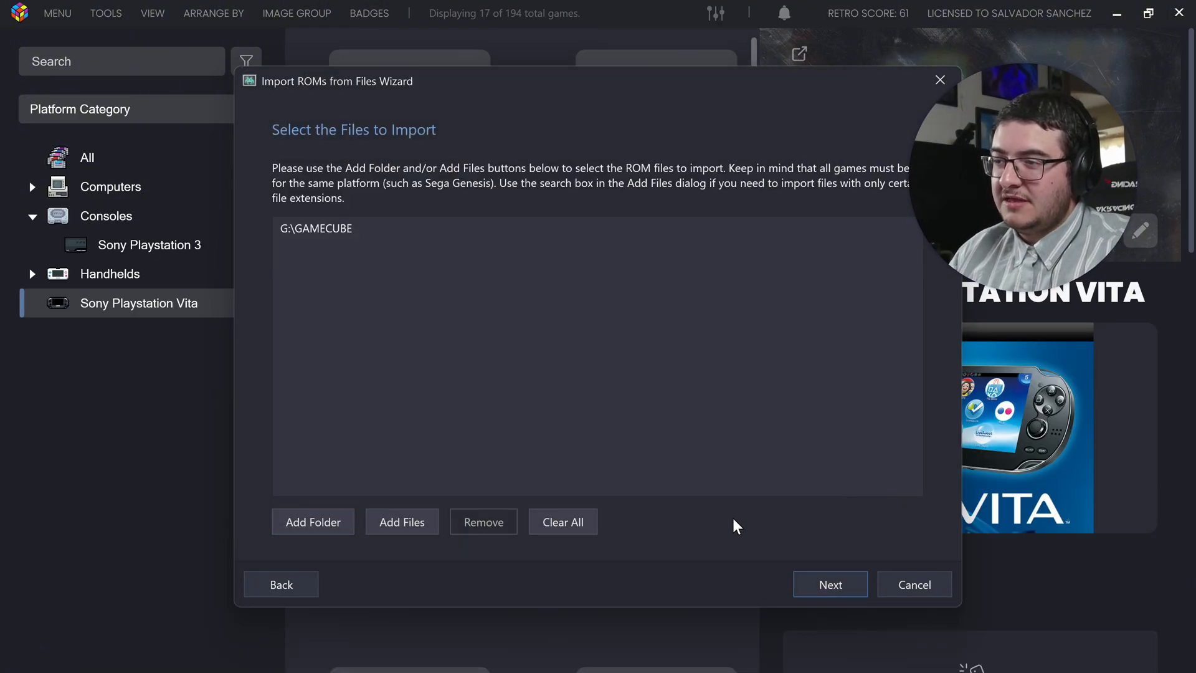
{"action": "left_click", "coordinate": [828, 589]}
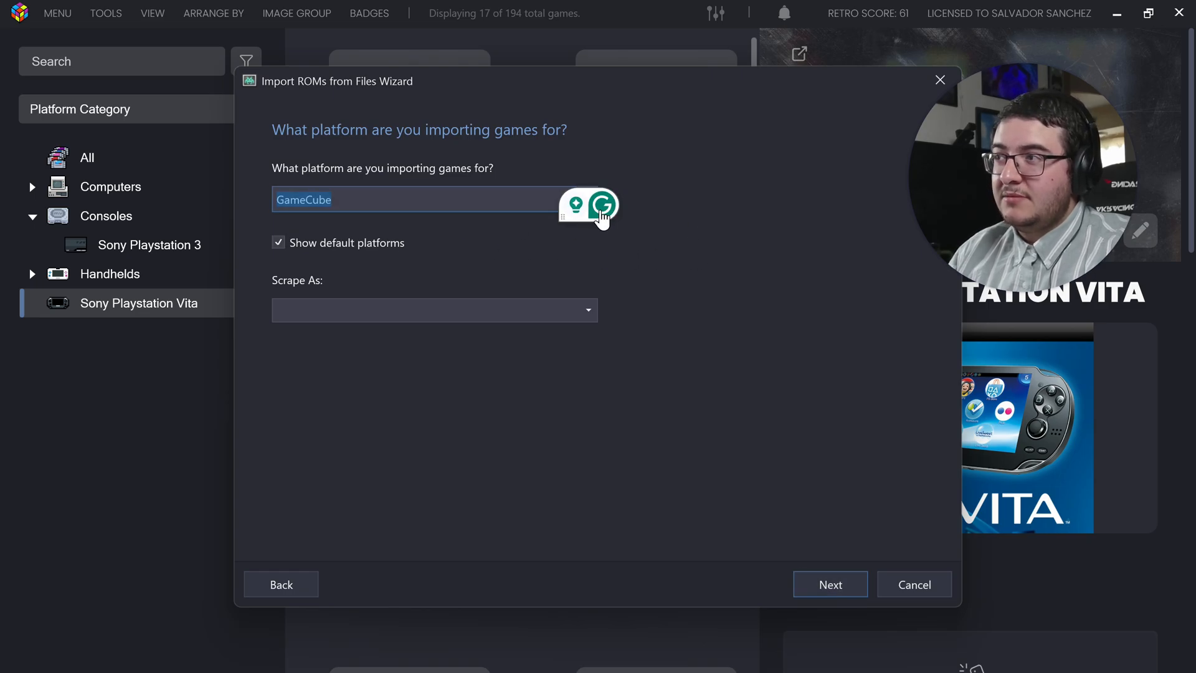
- Set the import platform to Nintendo Gamecube and scrape it as Nintendo GameCube
{"action": "type", "text": "Nintendo"}
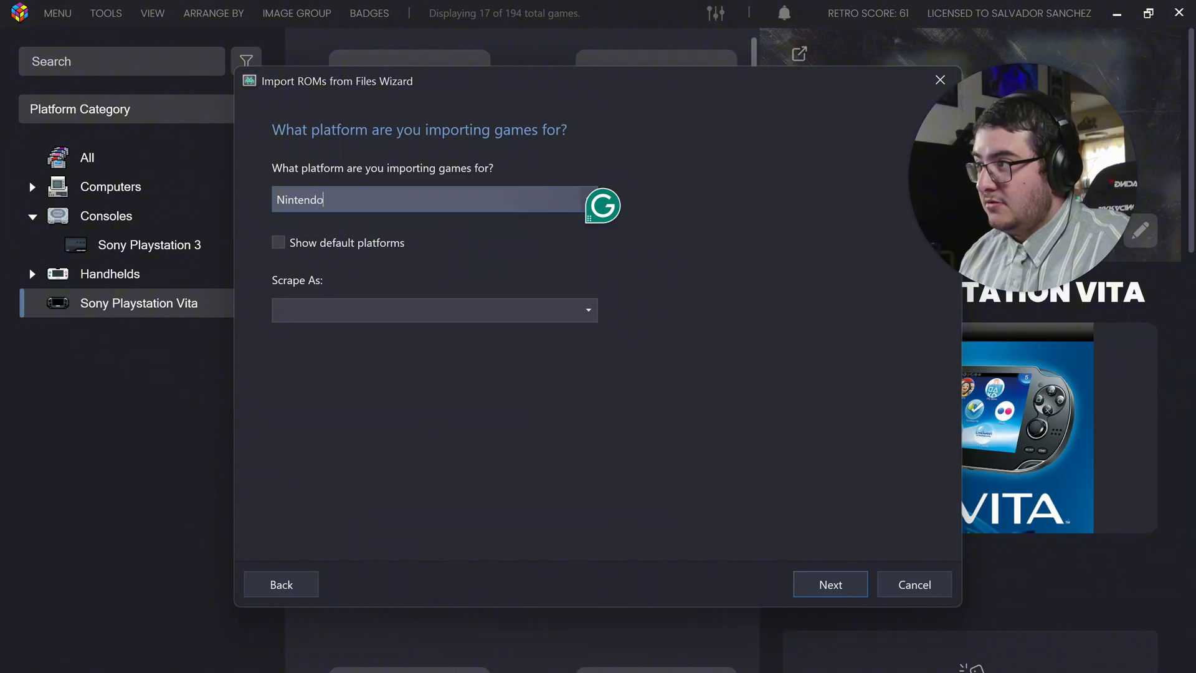
{"action": "type", "text": " Gamecube"}
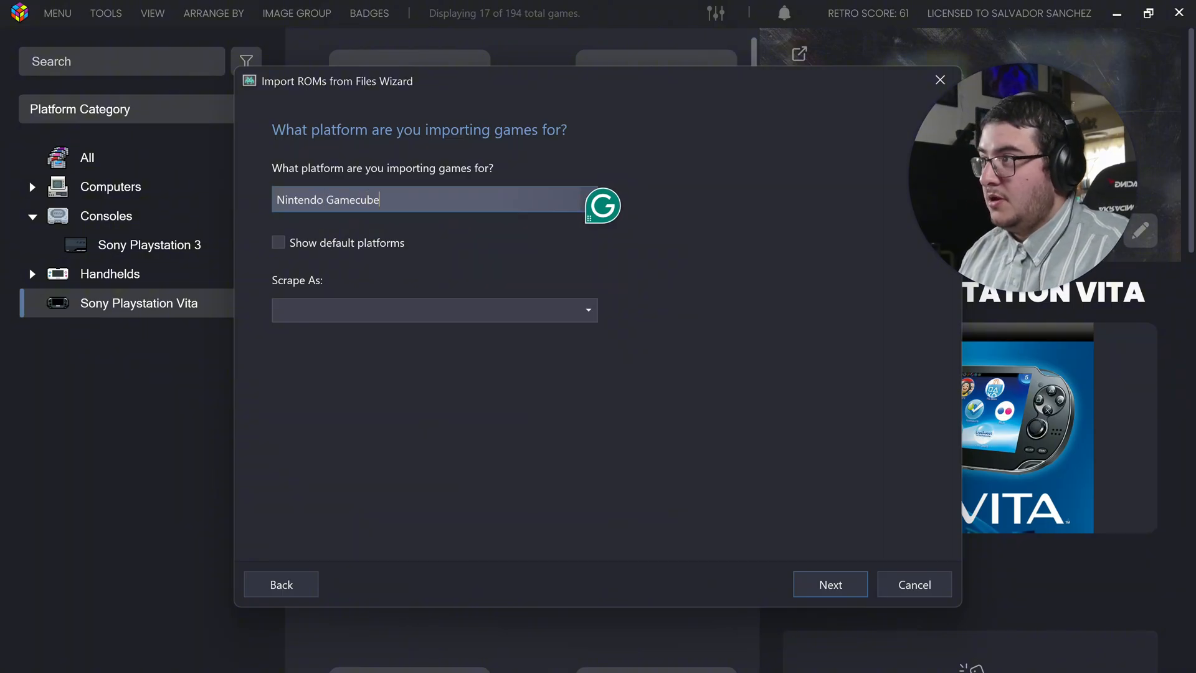
{"action": "left_click", "coordinate": [434, 309]}
{"action": "scroll", "coordinate": [386, 498], "scroll_direction": "down", "scroll_amount": 10}
{"action": "scroll", "coordinate": [386, 498], "scroll_direction": "down", "scroll_amount": 5}
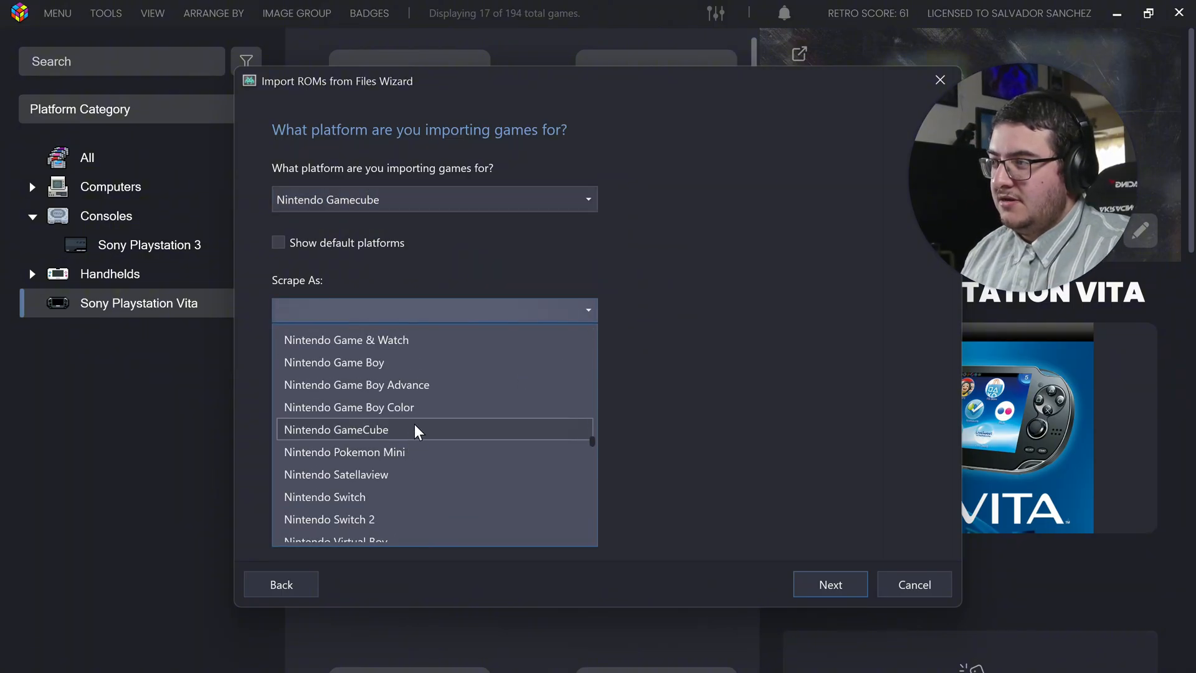
{"action": "left_click", "coordinate": [416, 429]}
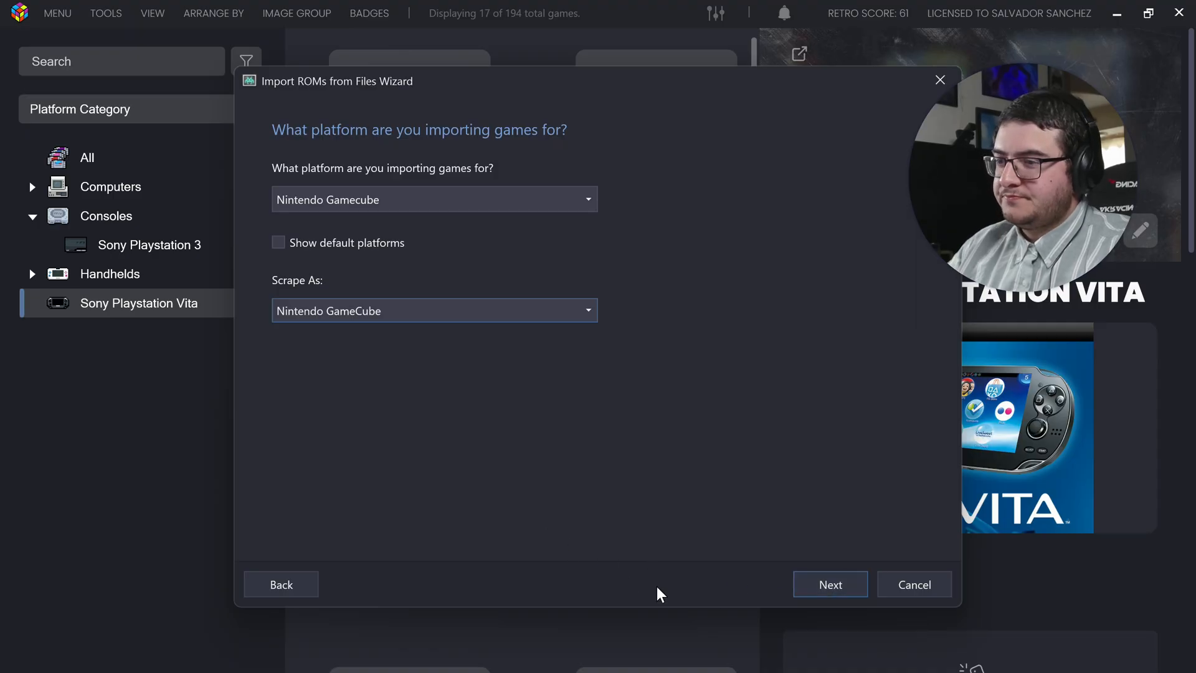
{"action": "left_click", "coordinate": [839, 585]}
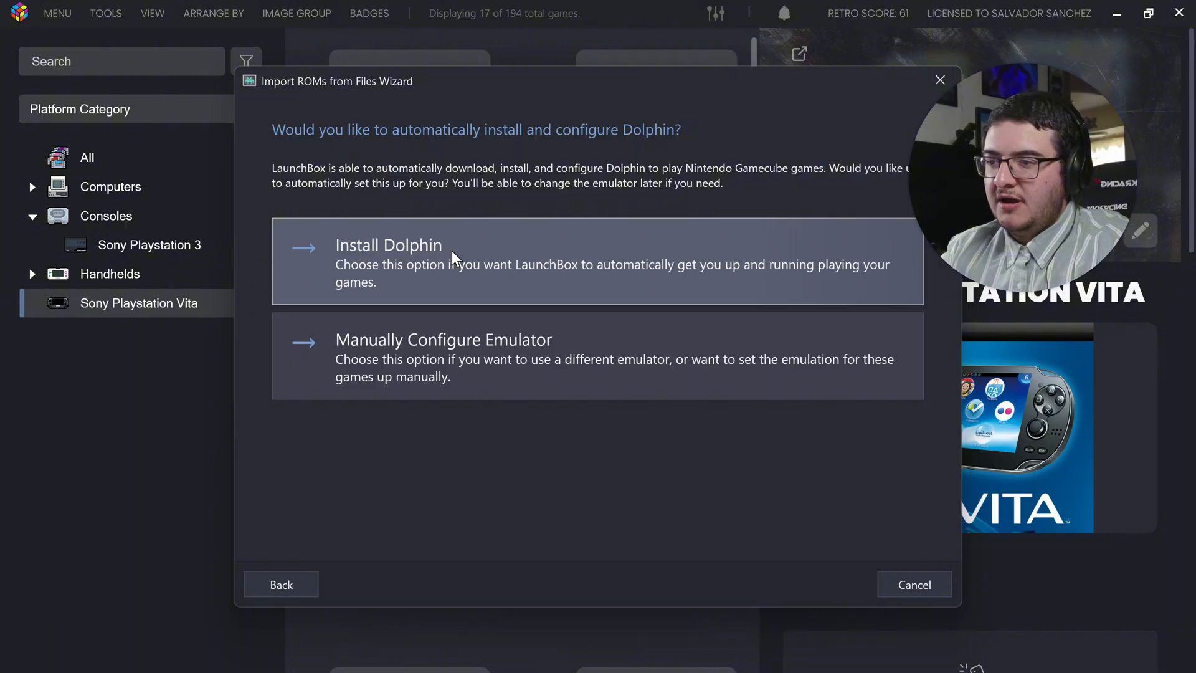
- Choose manual emulator configuration and add Dolphin, using the Dolphin application in the "Nintendo GC & Wii Emulator (Dolphin)" folder
{"action": "left_click", "coordinate": [568, 372]}
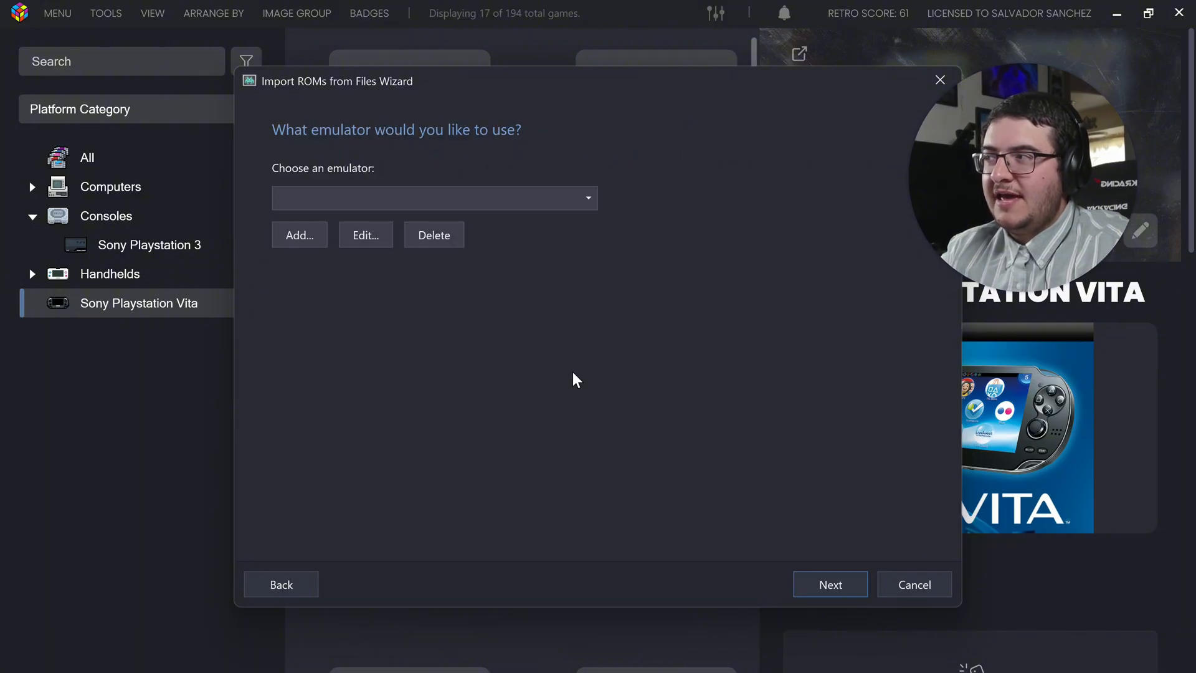
{"action": "left_click", "coordinate": [588, 198]}
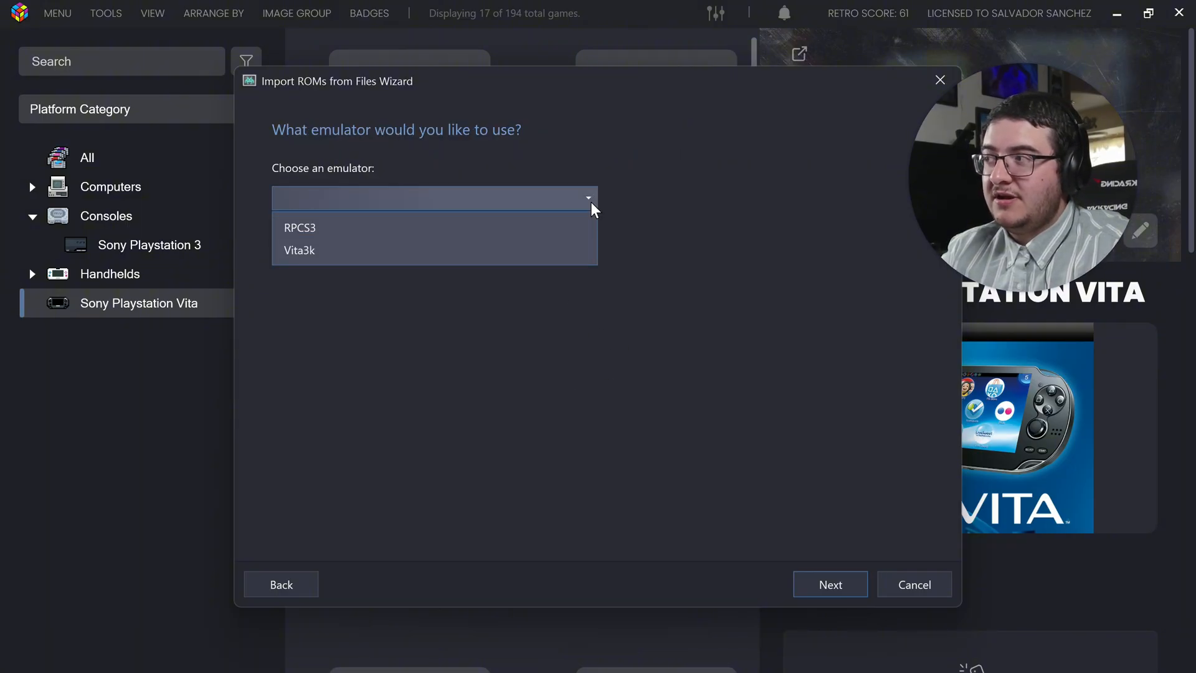
{"action": "left_click", "coordinate": [401, 315]}
{"action": "left_click", "coordinate": [286, 244]}
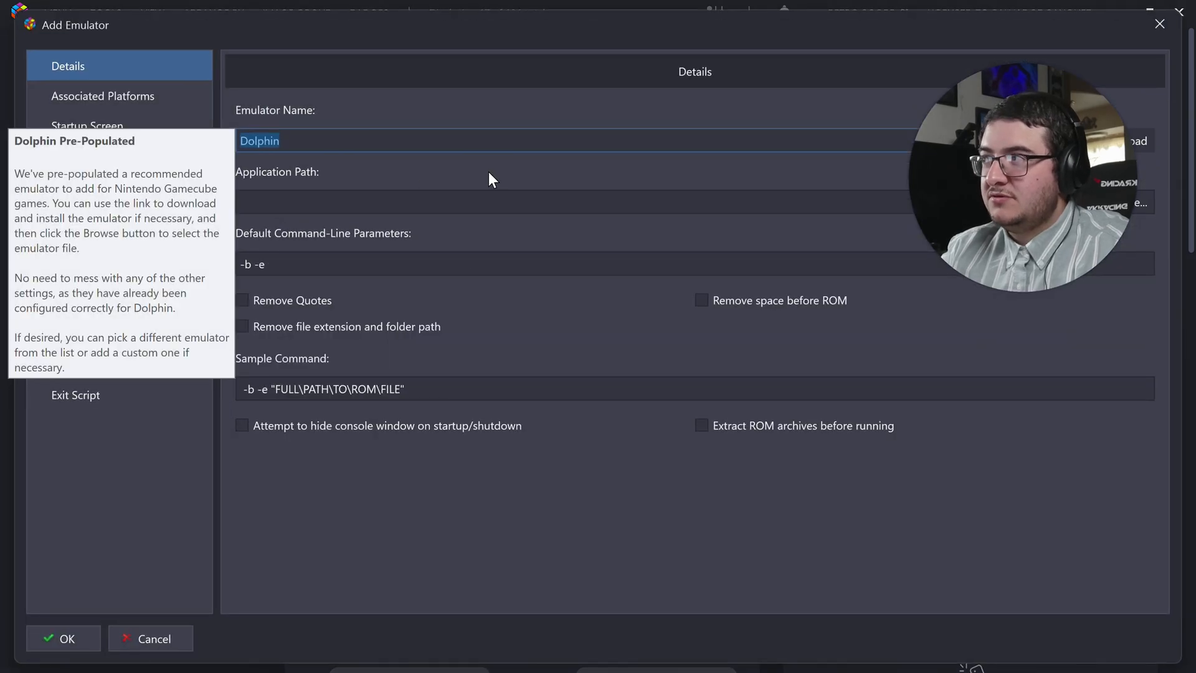
{"action": "left_click", "coordinate": [1141, 202]}
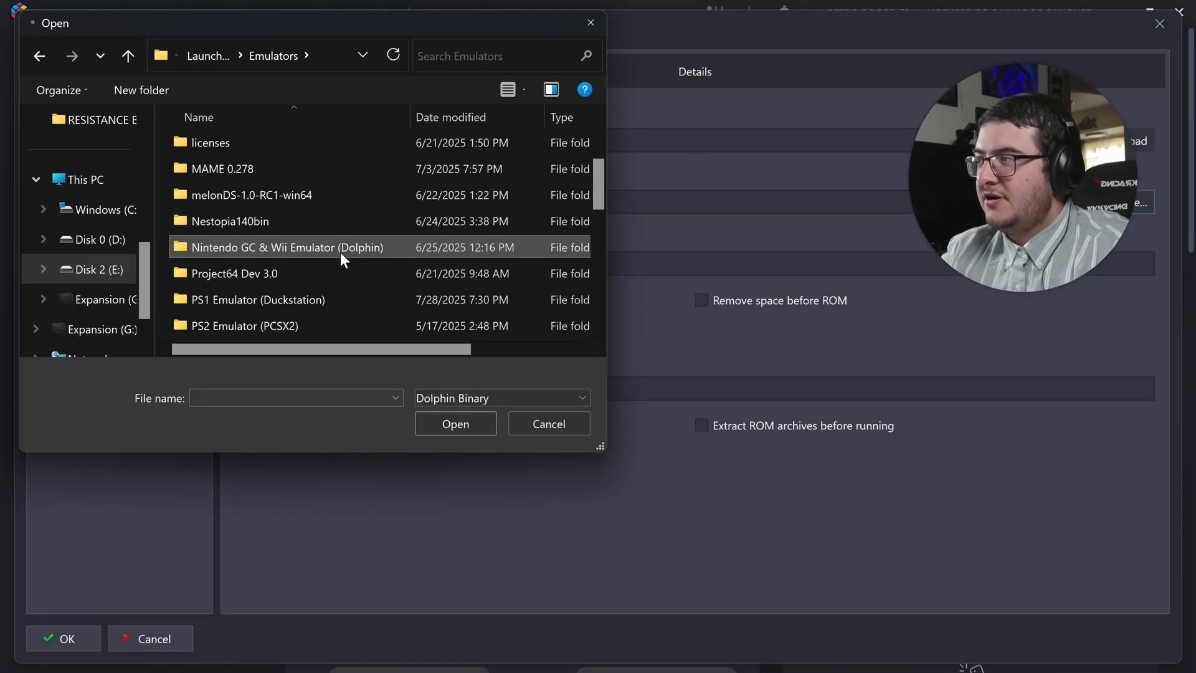
{"action": "double_click", "coordinate": [340, 252]}
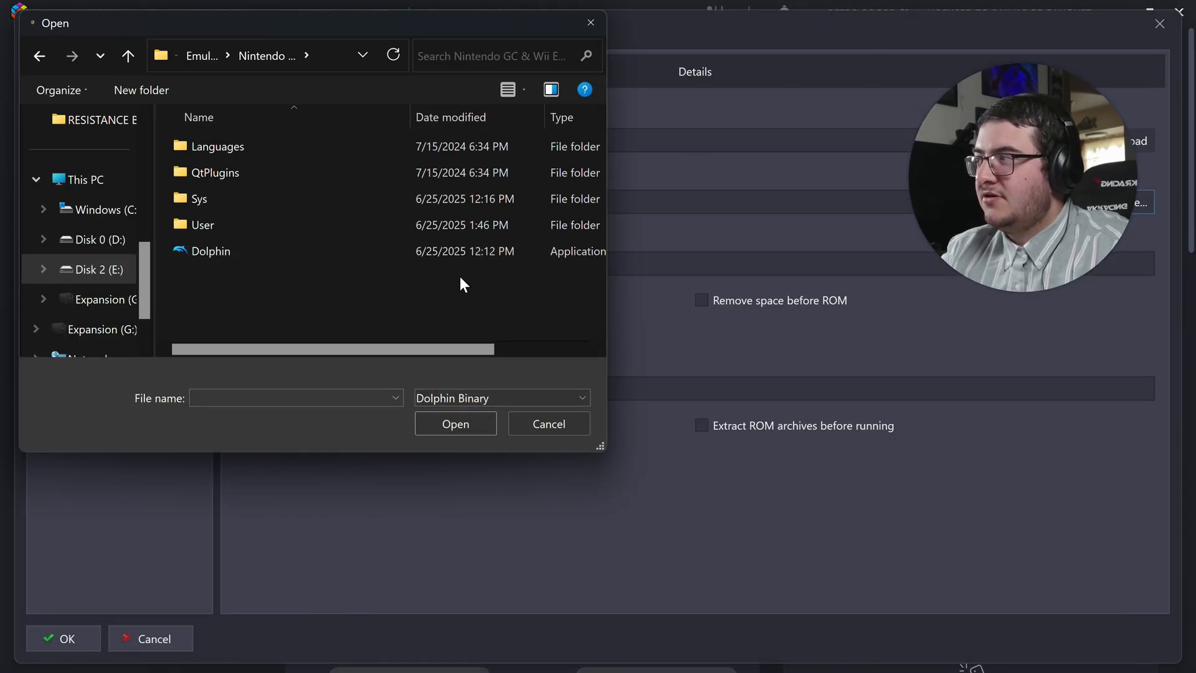
{"action": "double_click", "coordinate": [292, 259]}
- Check Dolphin's associated platforms, then save the emulator and use it for the import
{"action": "left_click", "coordinate": [149, 107]}
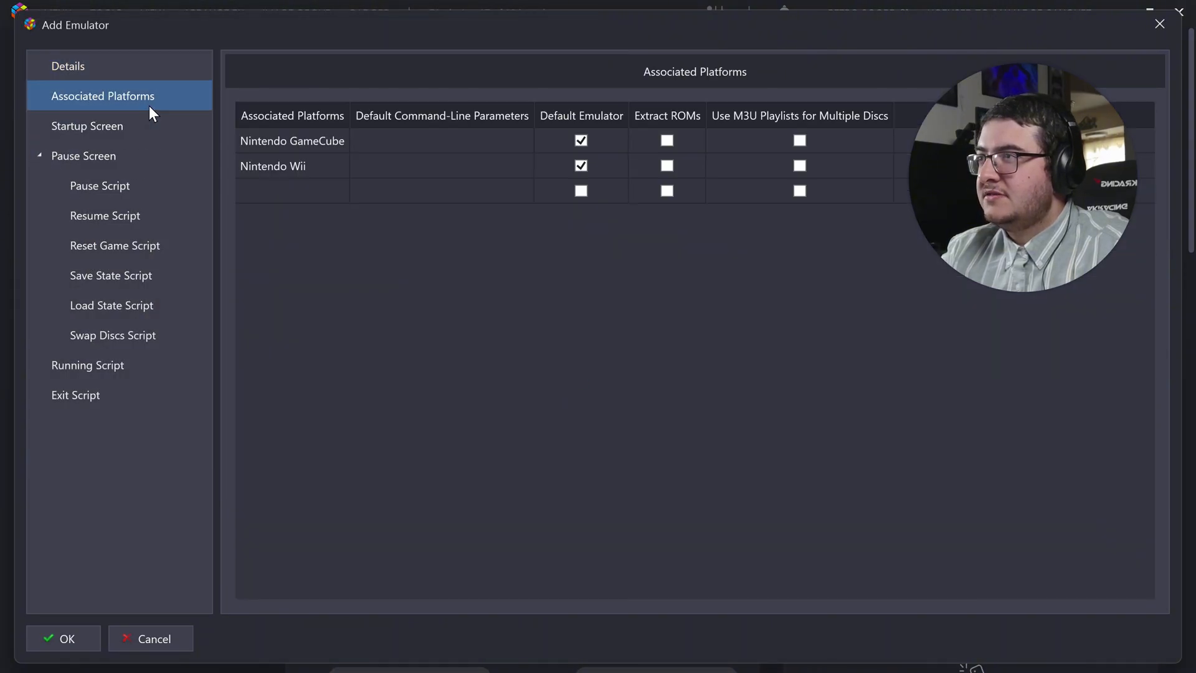
{"action": "left_click", "coordinate": [60, 636]}
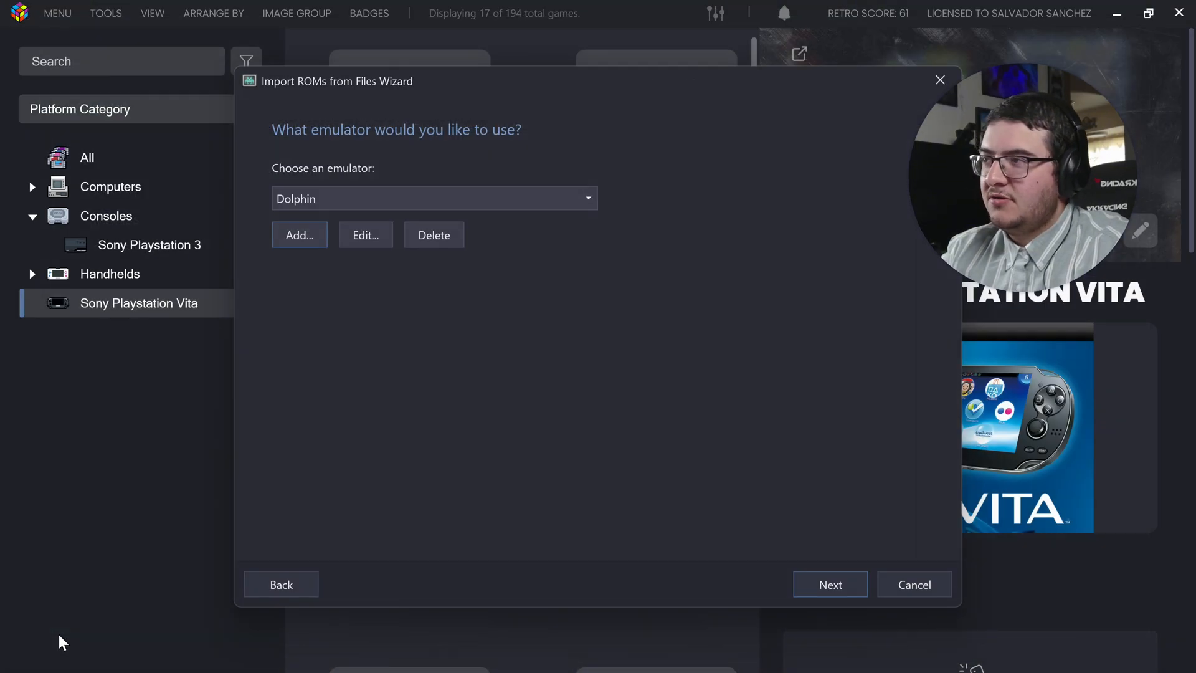
{"action": "left_click", "coordinate": [832, 590]}
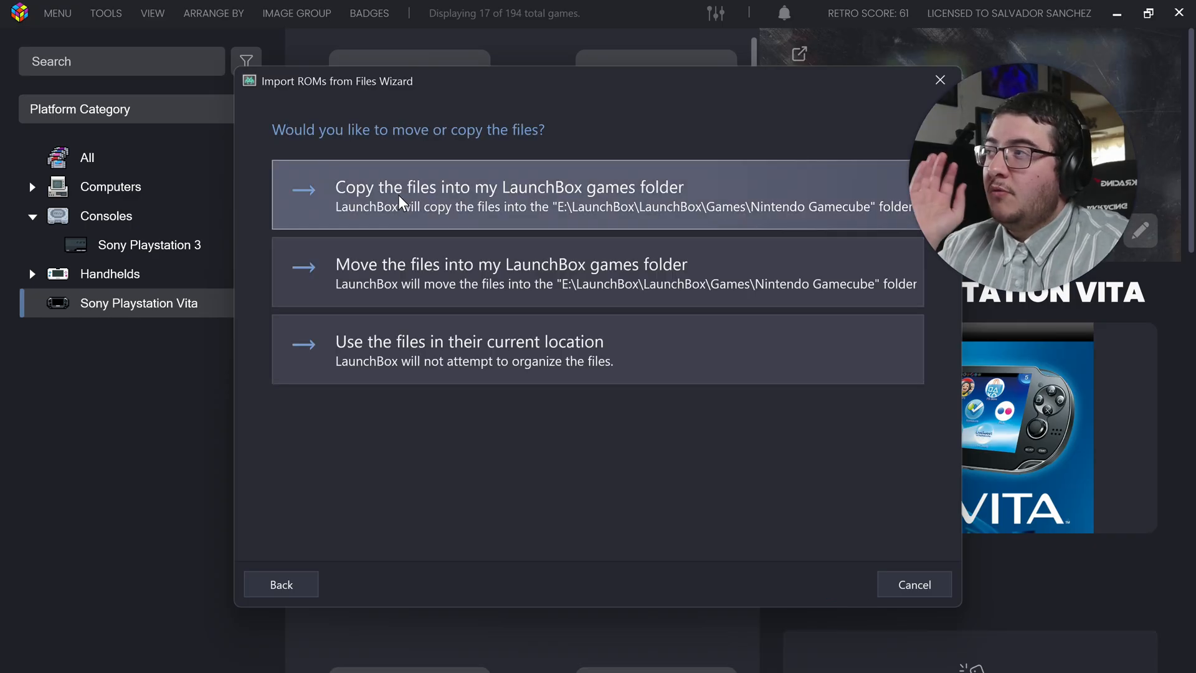
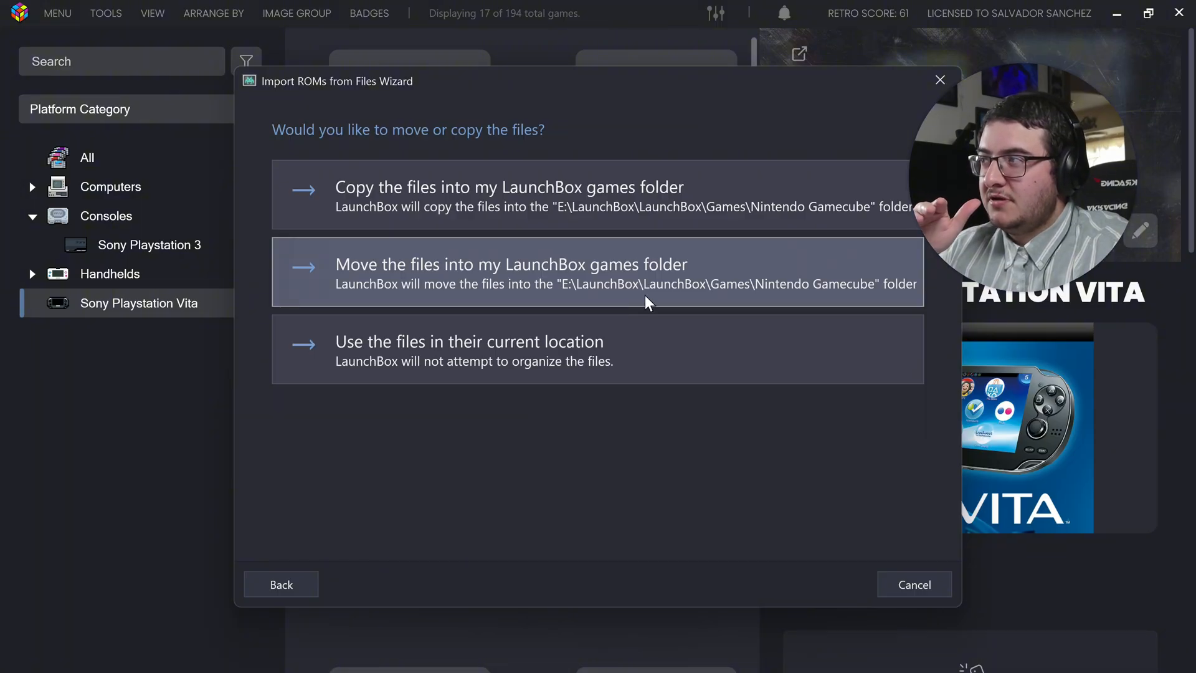
- Use the ROM files in their current location and select every image media type for download
{"action": "left_click", "coordinate": [736, 367]}
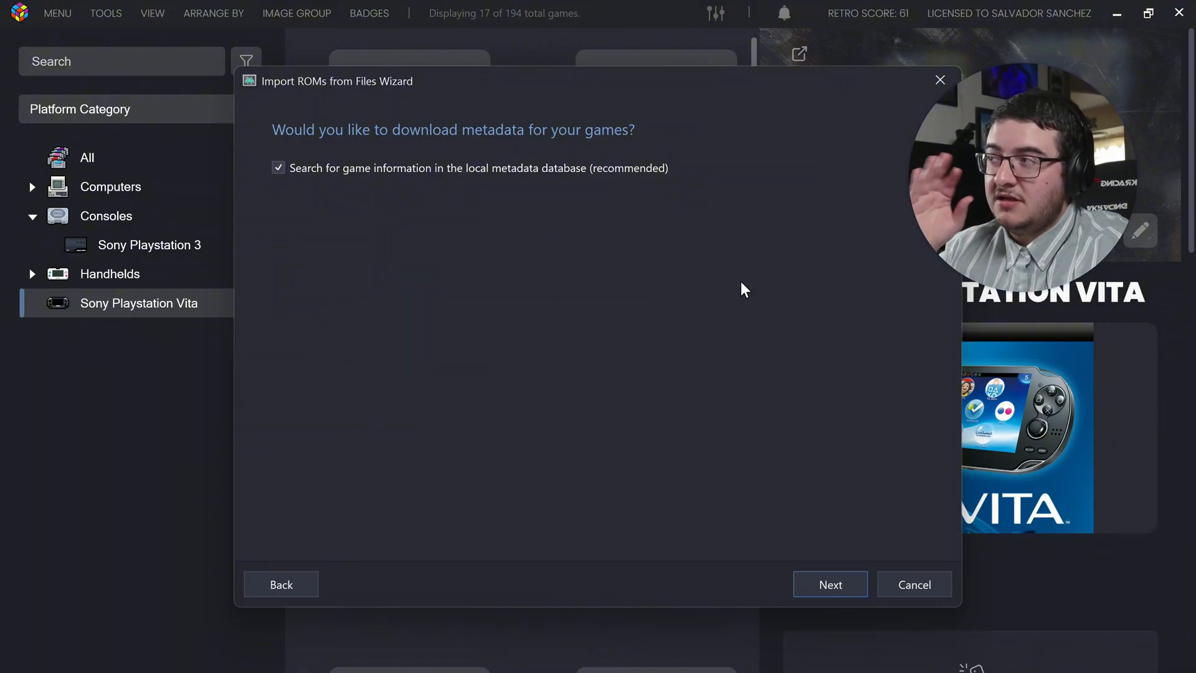
{"action": "left_click", "coordinate": [832, 589]}
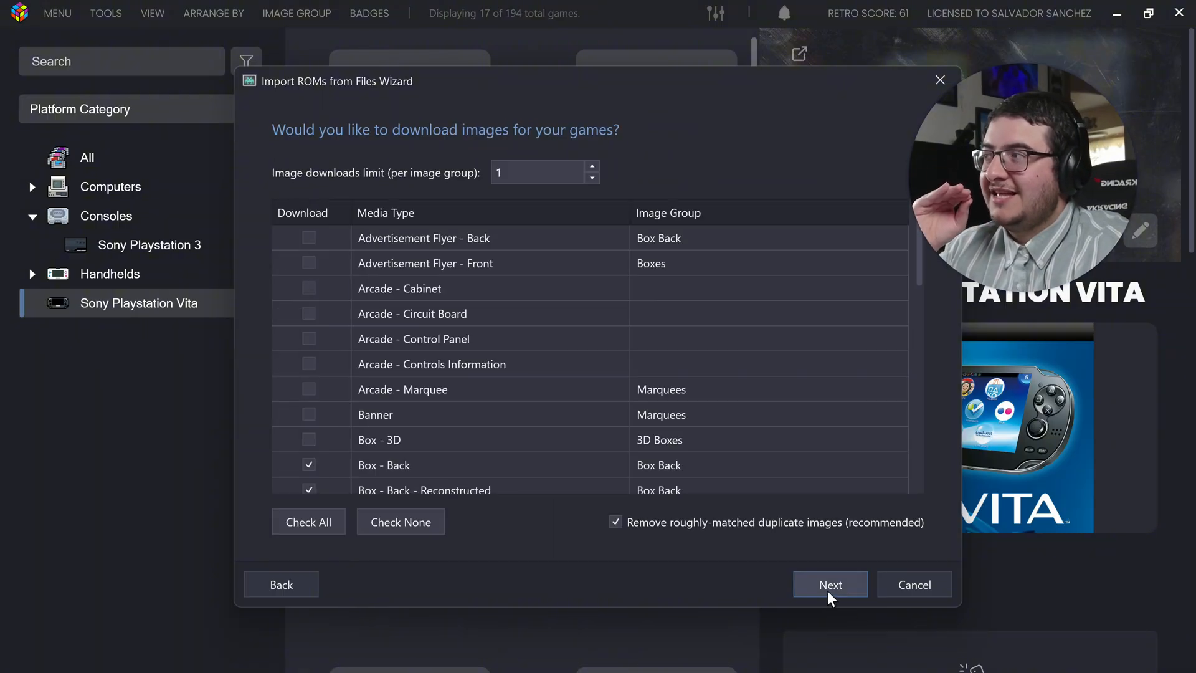
{"action": "left_click", "coordinate": [321, 531]}
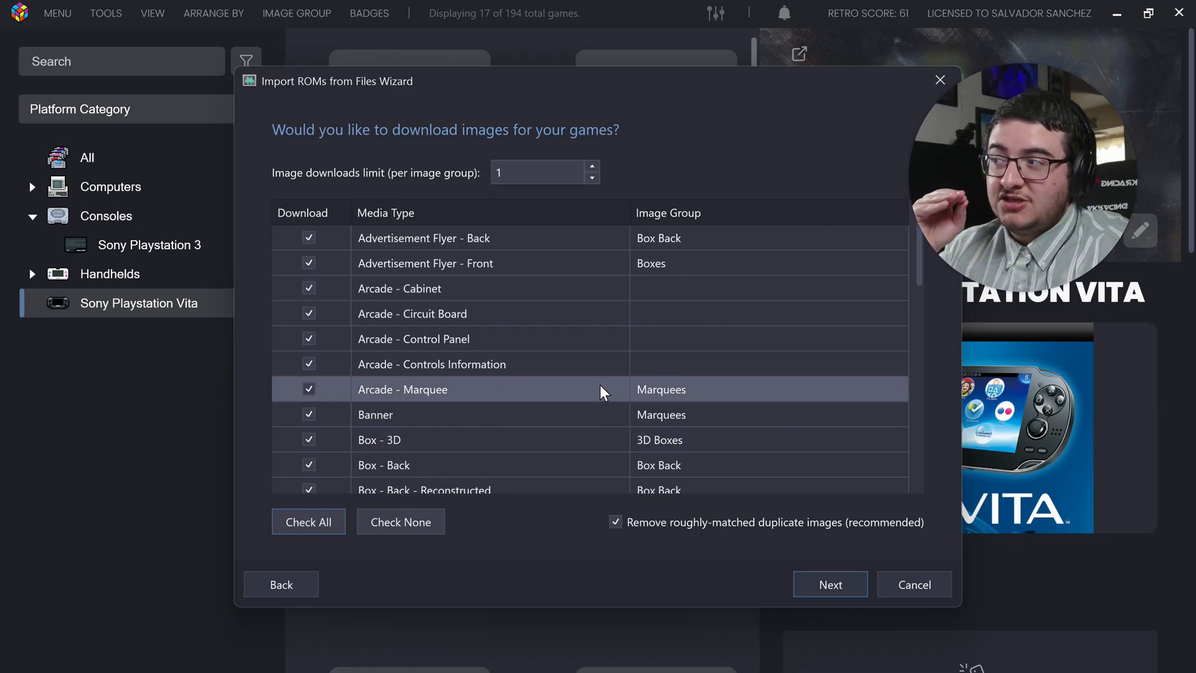
{"action": "scroll", "coordinate": [601, 392], "scroll_direction": "down", "scroll_amount": 8}
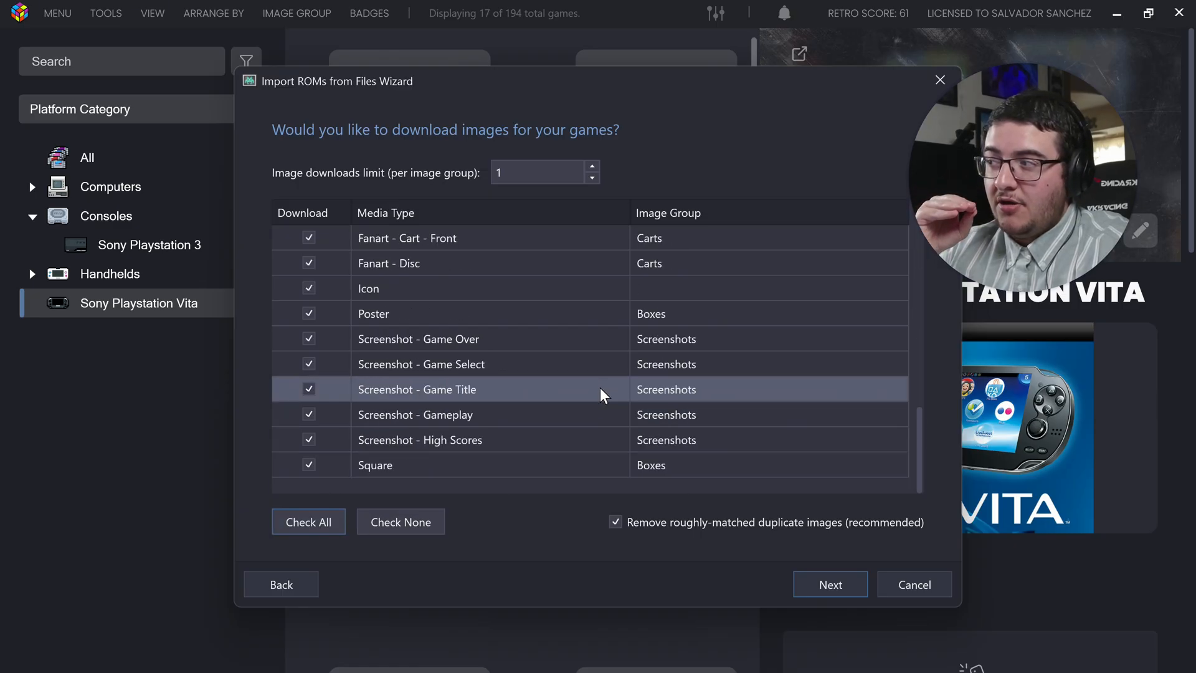
{"action": "left_click", "coordinate": [823, 587]}
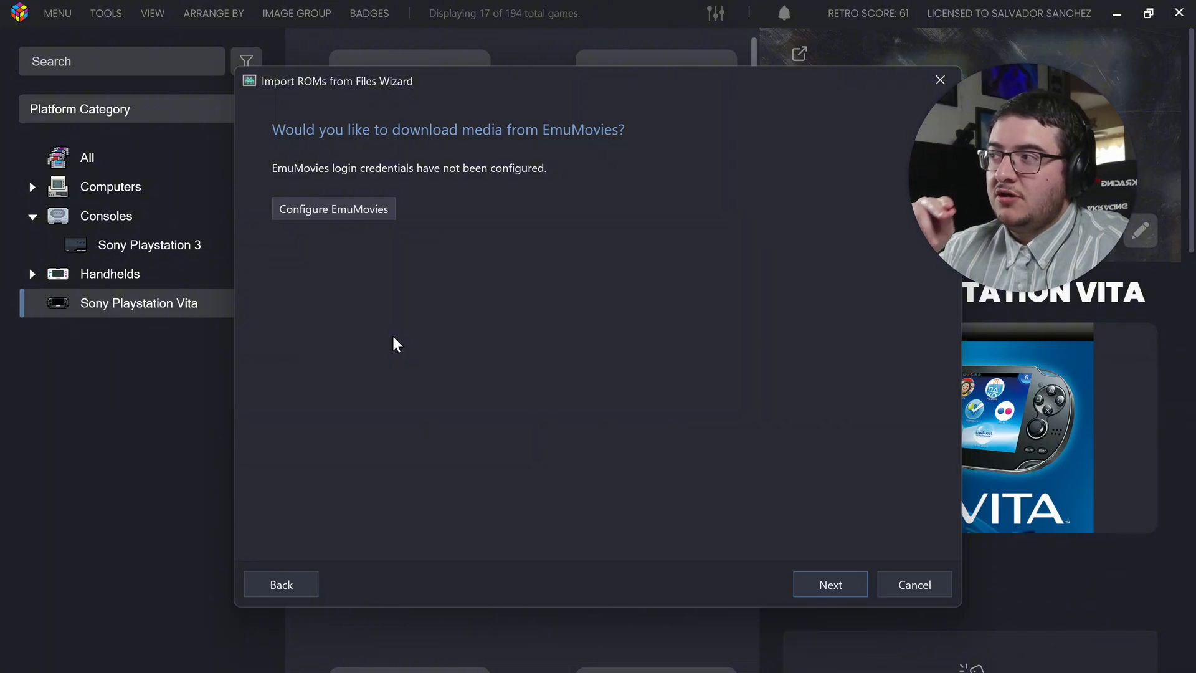
- Configure the EmuMovies login with the account's user ID and password
{"action": "left_click", "coordinate": [380, 218]}
{"action": "left_click", "coordinate": [631, 388]}
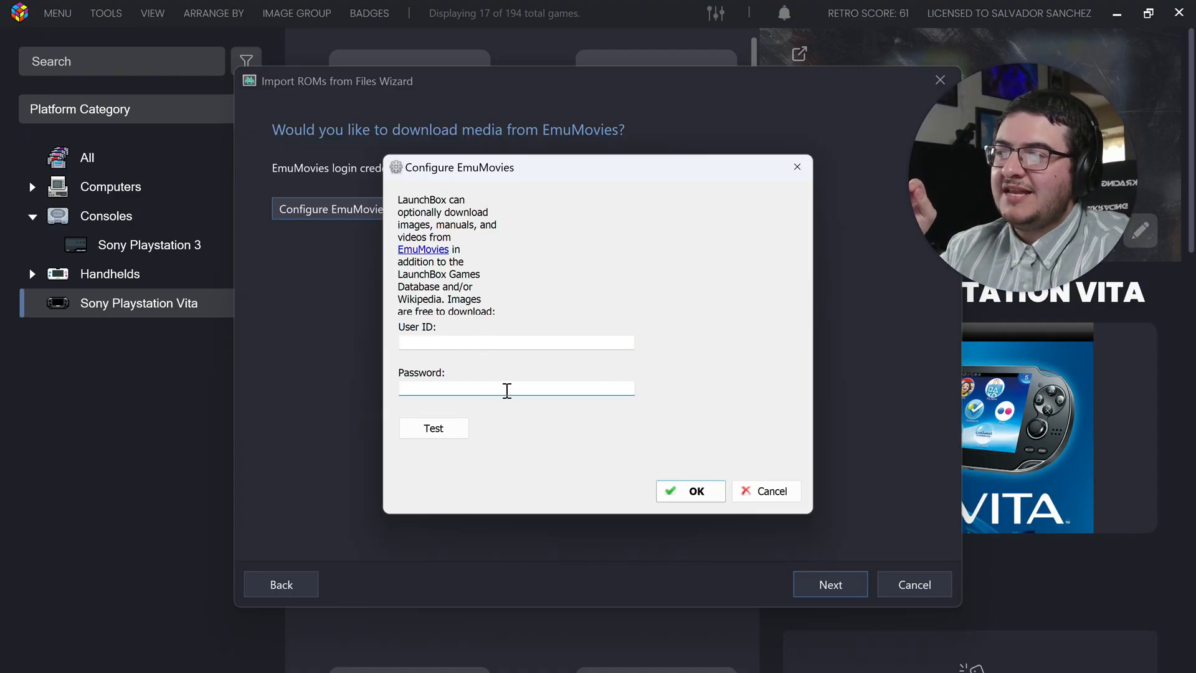
{"action": "left_click", "coordinate": [710, 492]}
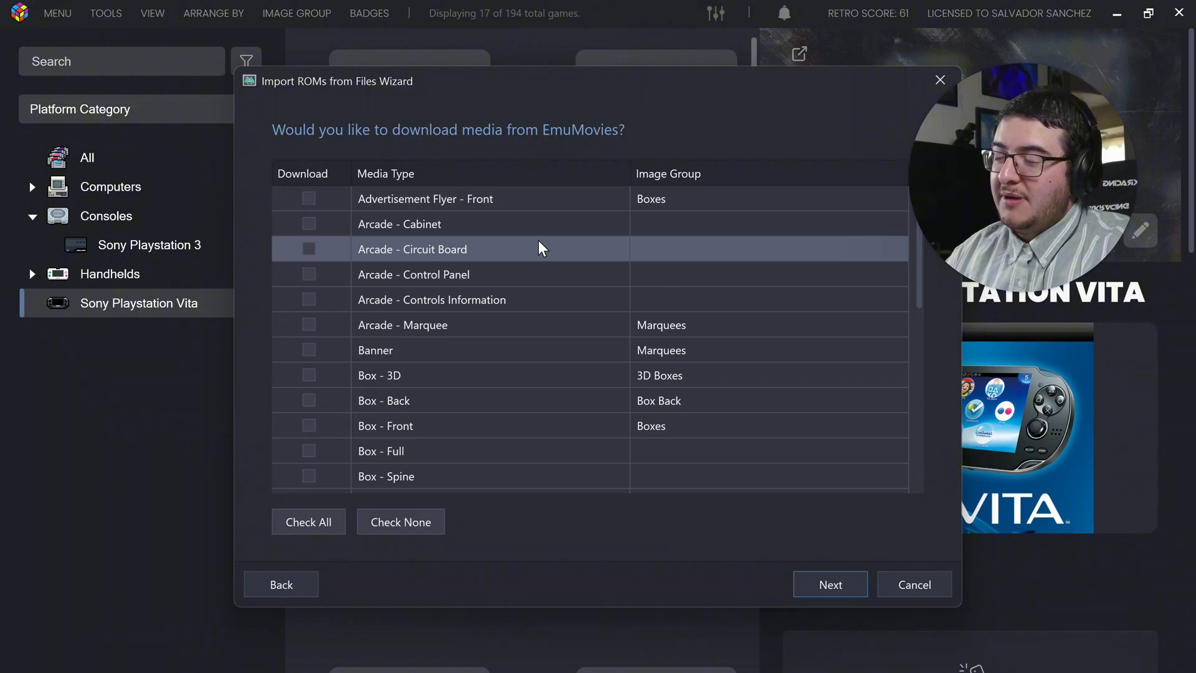
- Select all EmuMovies media types for download, including manuals, music and videos
{"action": "scroll", "coordinate": [498, 321], "scroll_direction": "down", "scroll_amount": 5}
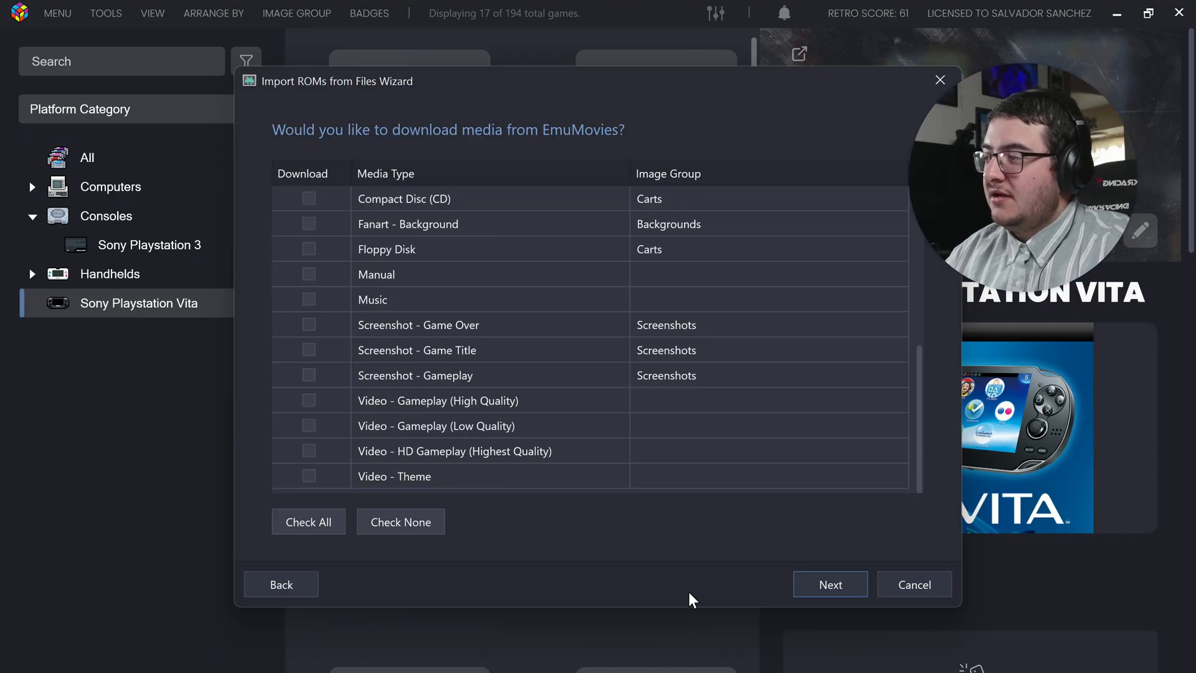
{"action": "left_click", "coordinate": [311, 525]}
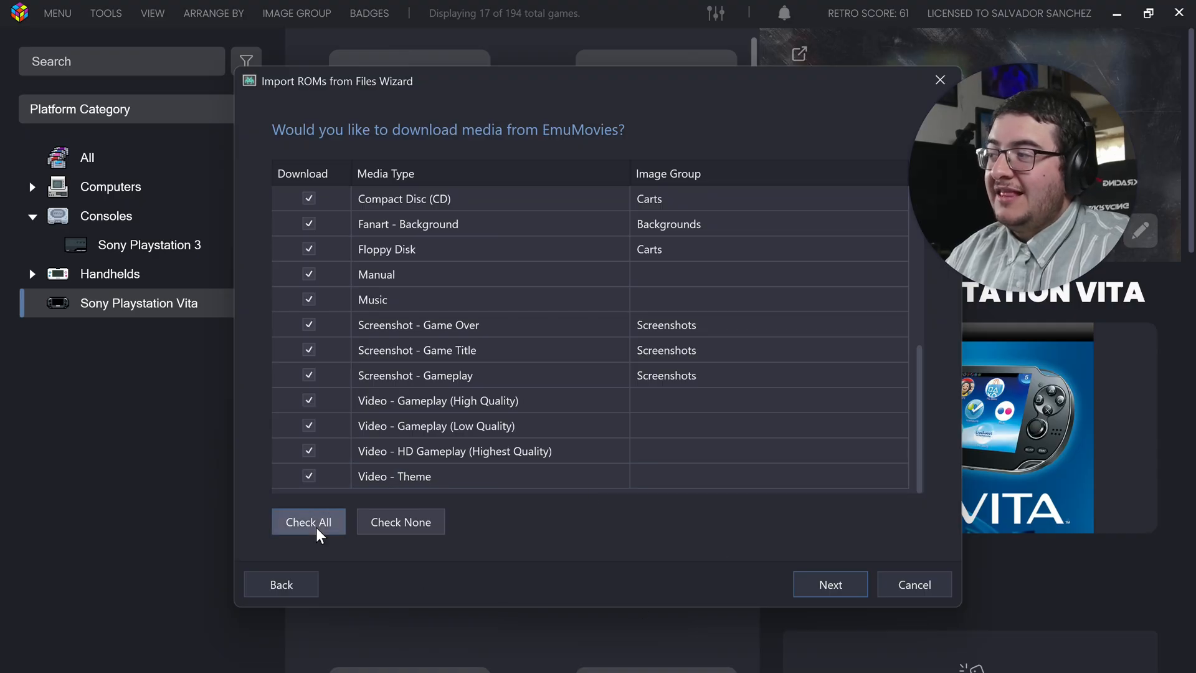
{"action": "left_click", "coordinate": [838, 591]}
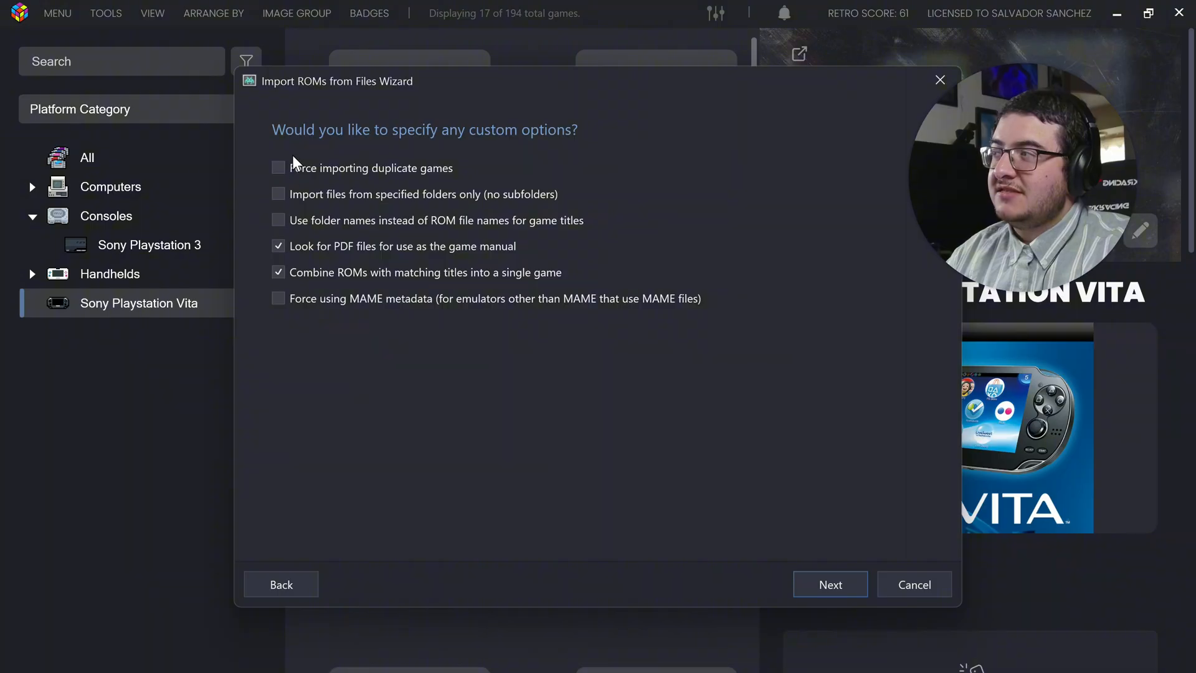
- Keep the default custom options, finish the GameCube import and dismiss the import notification
{"action": "left_click", "coordinate": [832, 591]}
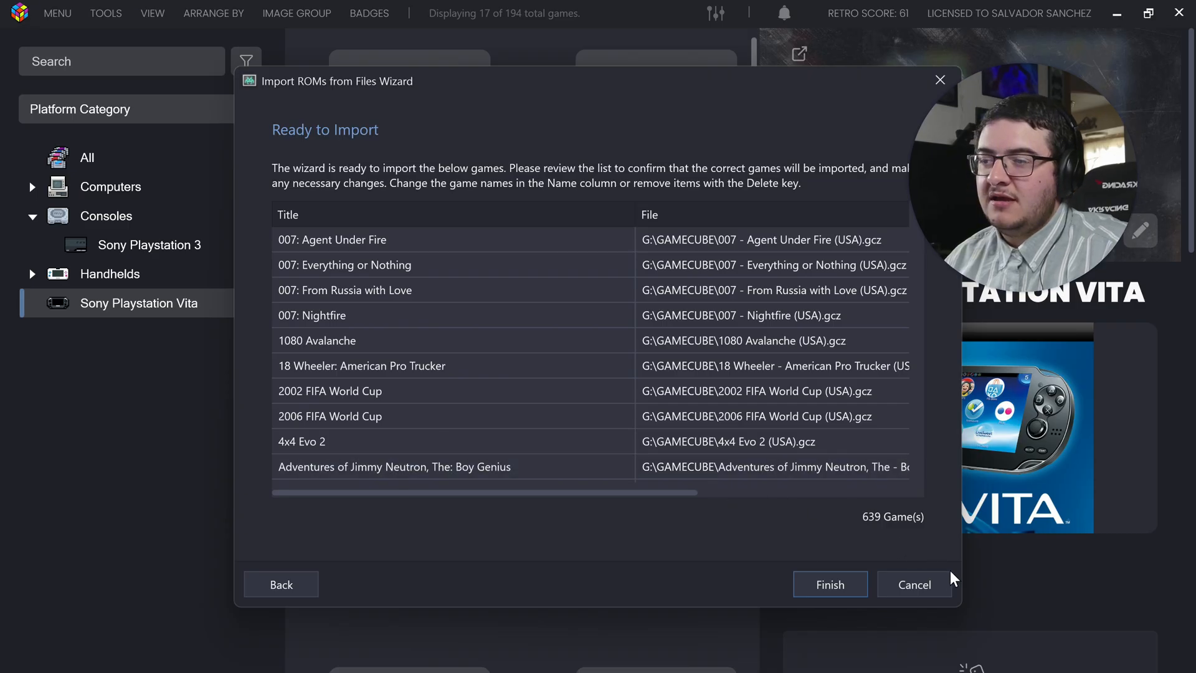
{"action": "left_click", "coordinate": [851, 589]}
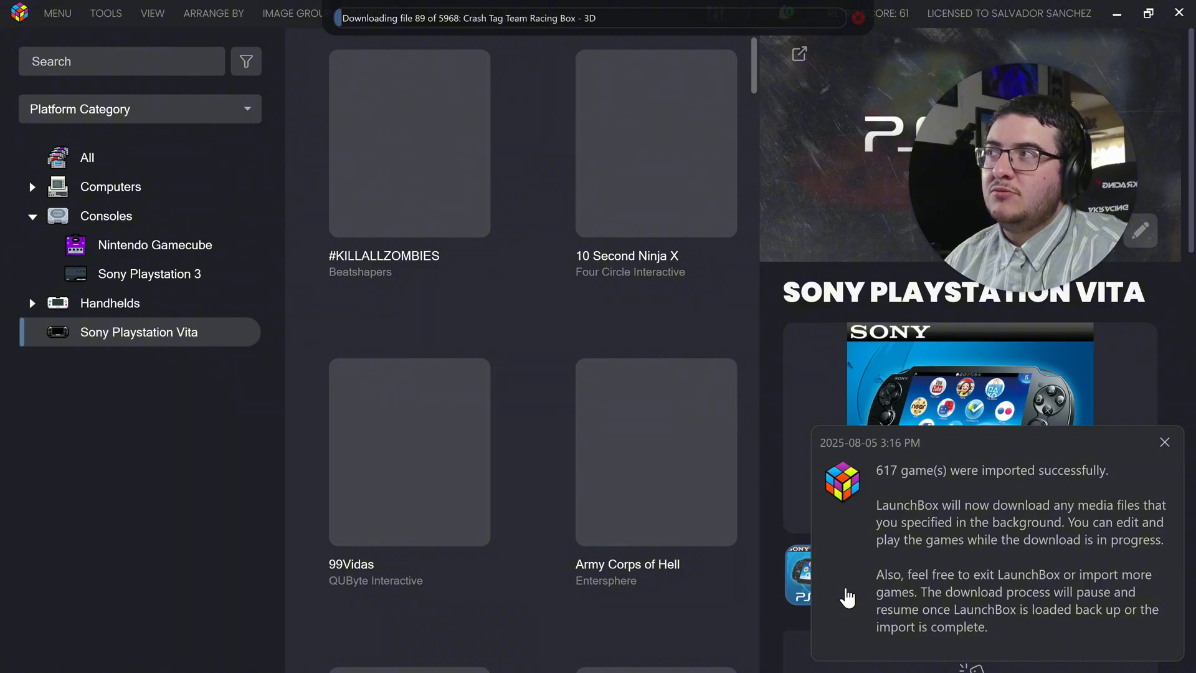
{"action": "left_click", "coordinate": [1164, 441]}
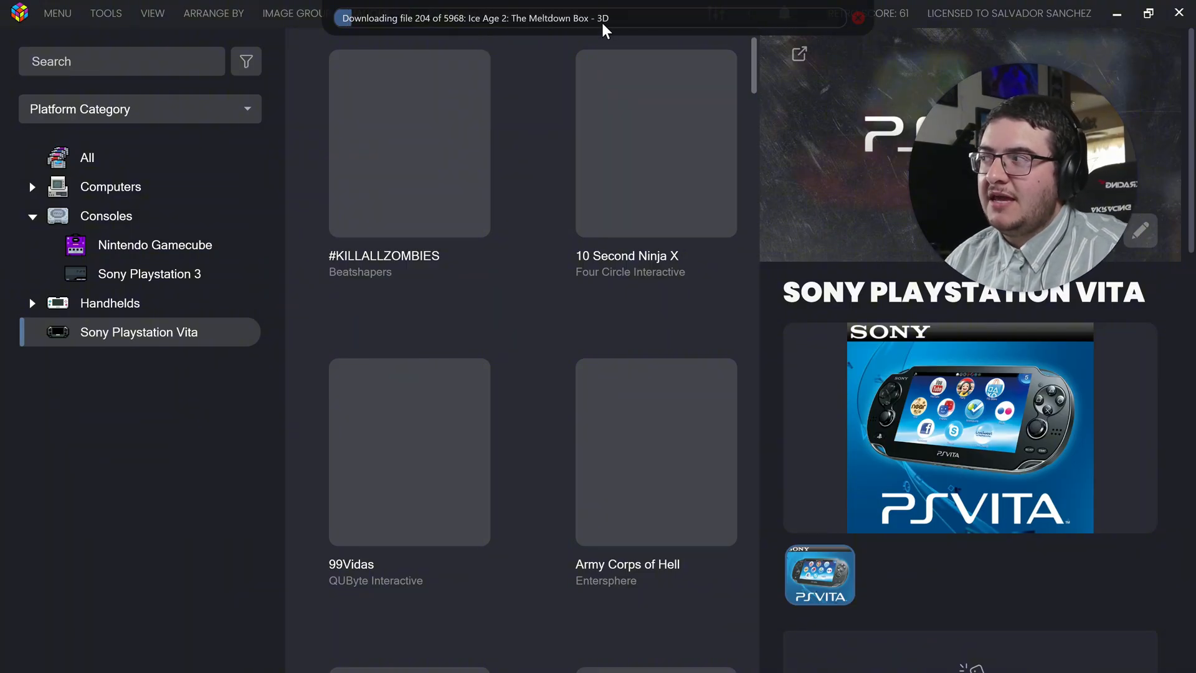
- Browse the imported console games and check their downloaded cover art
{"action": "left_click", "coordinate": [172, 251]}
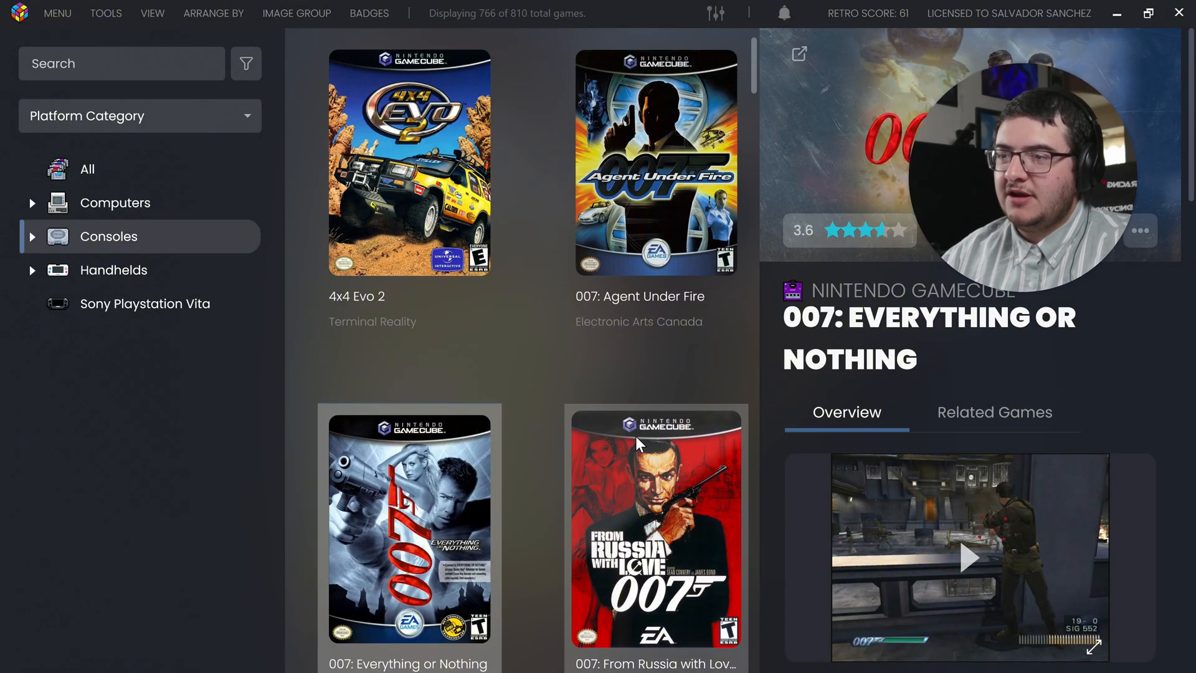
{"action": "scroll", "coordinate": [637, 444], "scroll_direction": "down", "scroll_amount": 2}
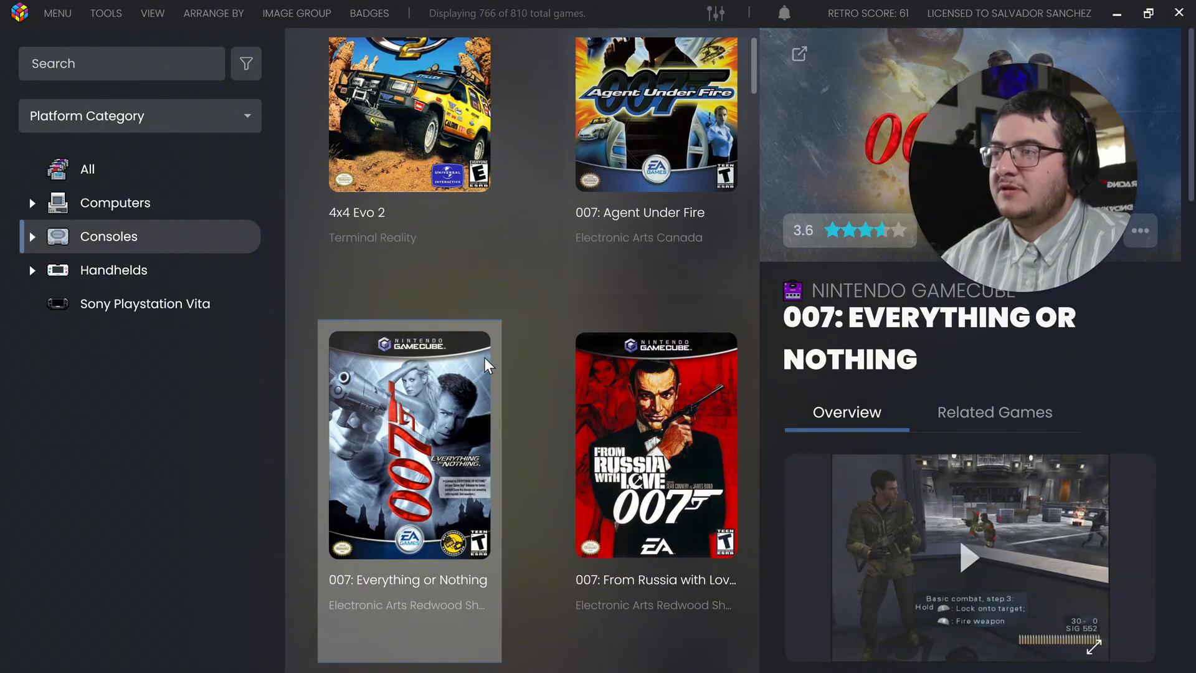
{"action": "scroll", "coordinate": [585, 429], "scroll_direction": "down", "scroll_amount": 2}
{"action": "scroll", "coordinate": [541, 484], "scroll_direction": "down", "scroll_amount": 14}
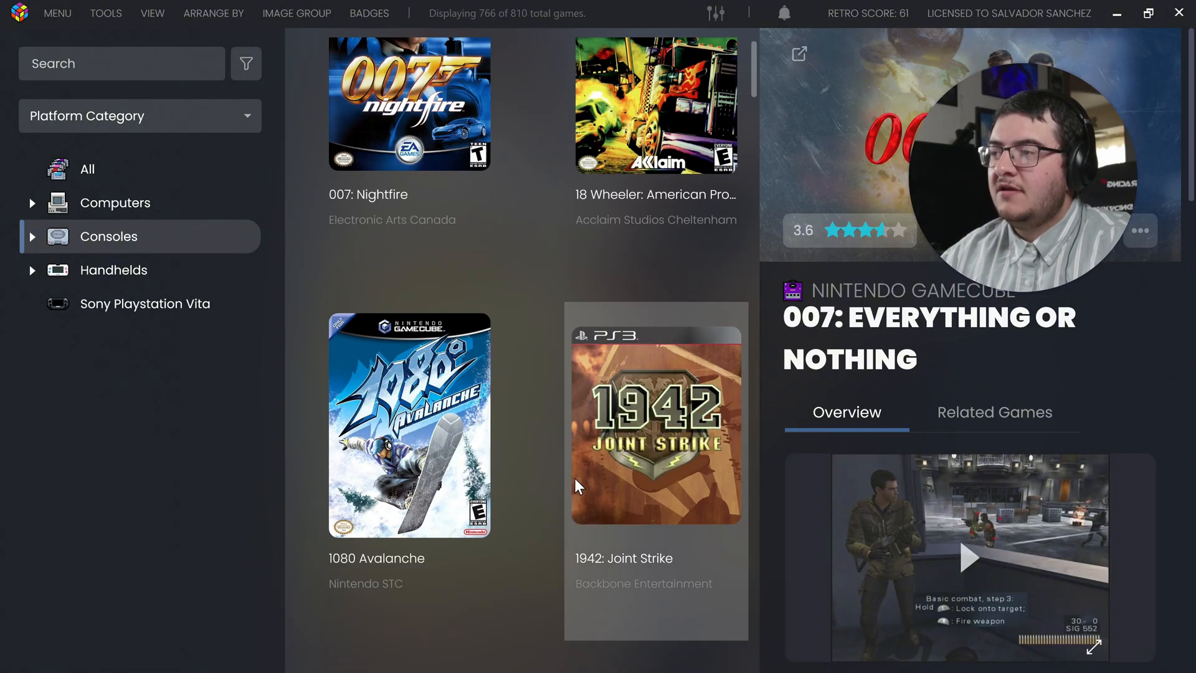
{"action": "scroll", "coordinate": [573, 477], "scroll_direction": "up", "scroll_amount": 2}
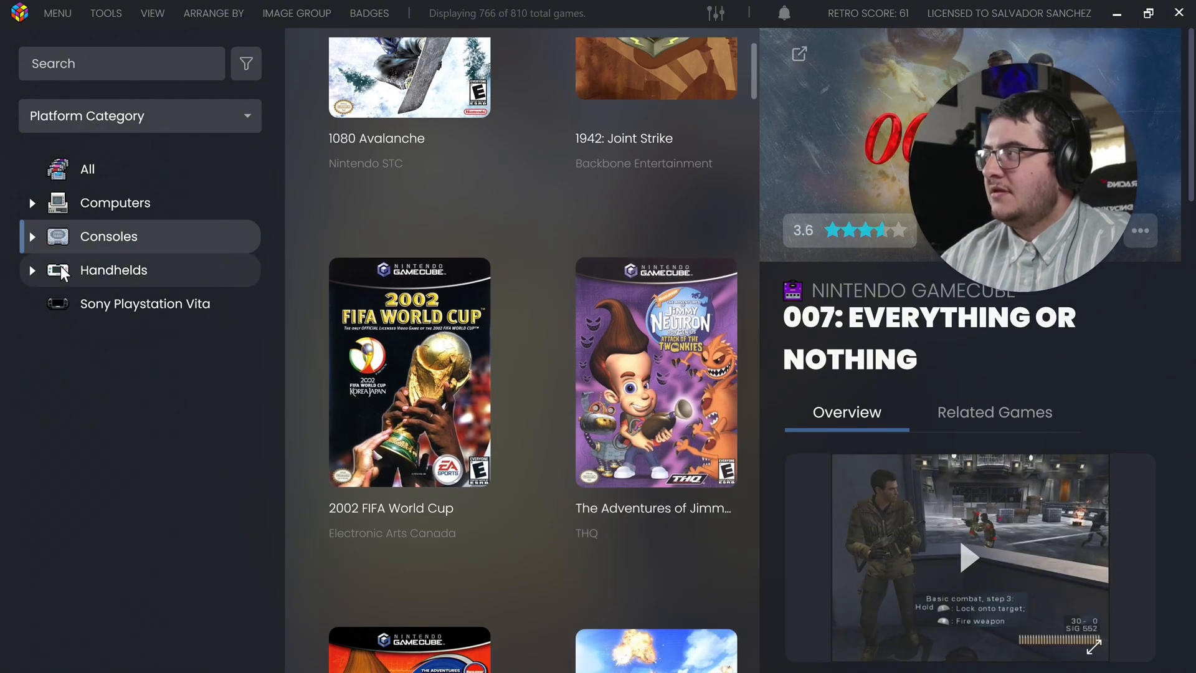
- Show the Nintendo GameCube platform's games with the Boxes image group and look through their covers
{"action": "left_click", "coordinate": [32, 237]}
{"action": "left_click", "coordinate": [147, 276]}
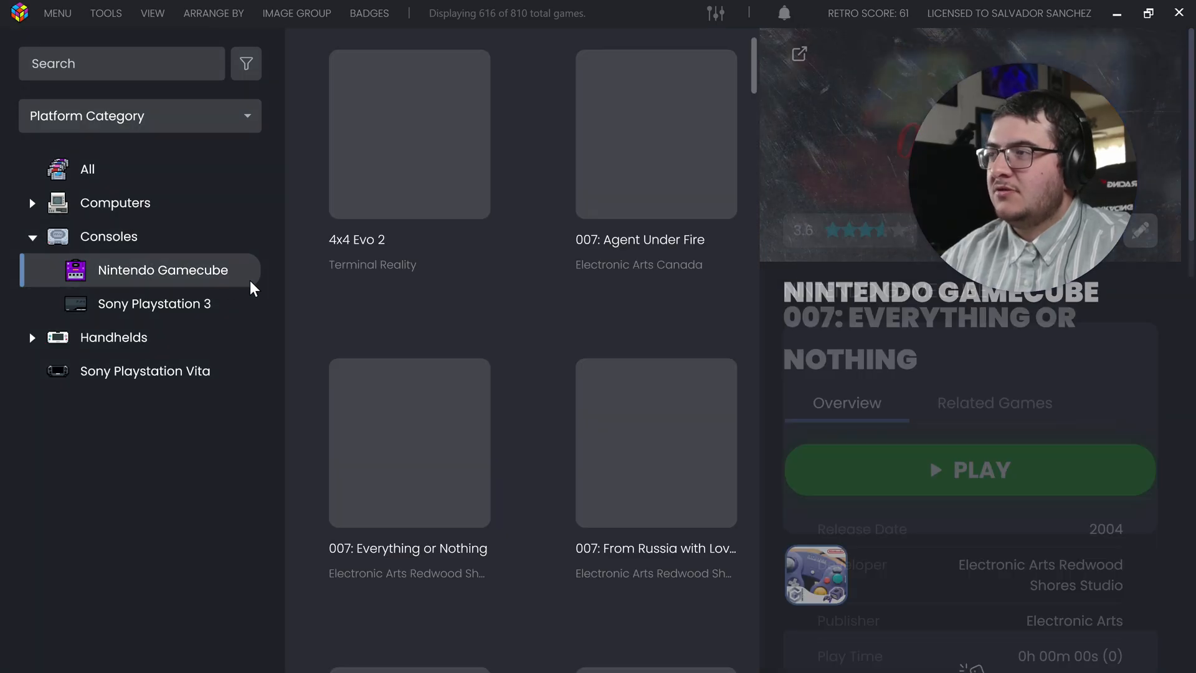
{"action": "left_click", "coordinate": [301, 14]}
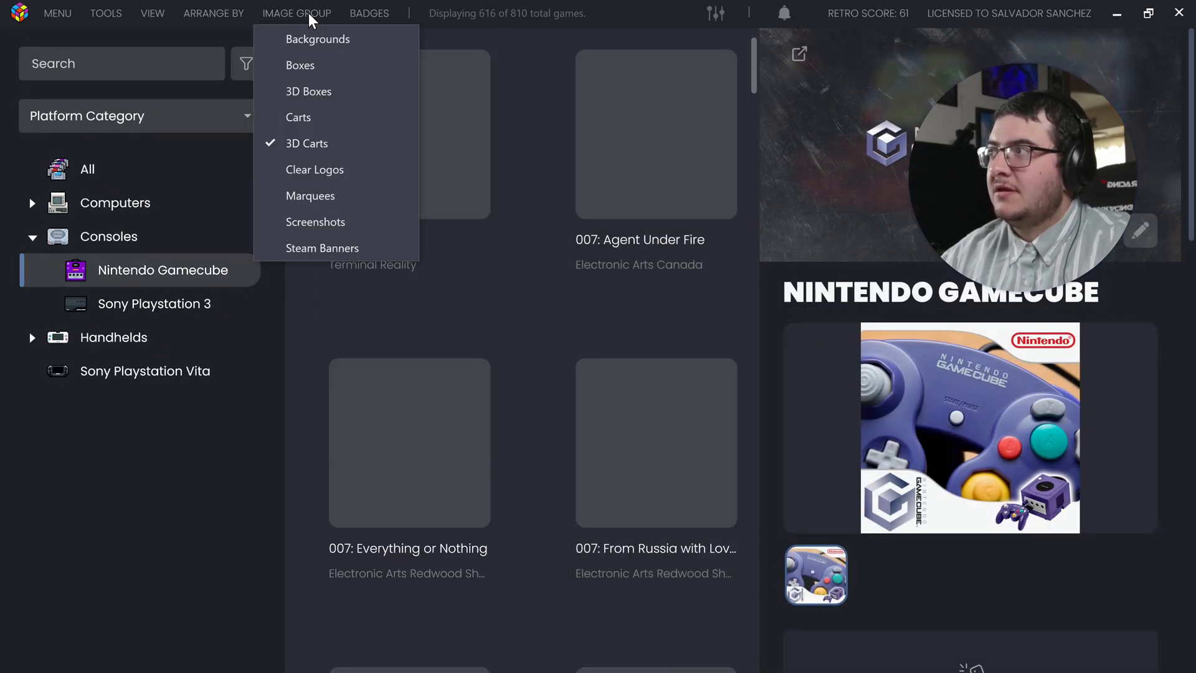
{"action": "left_click", "coordinate": [331, 70]}
{"action": "scroll", "coordinate": [600, 363], "scroll_direction": "down", "scroll_amount": 20}
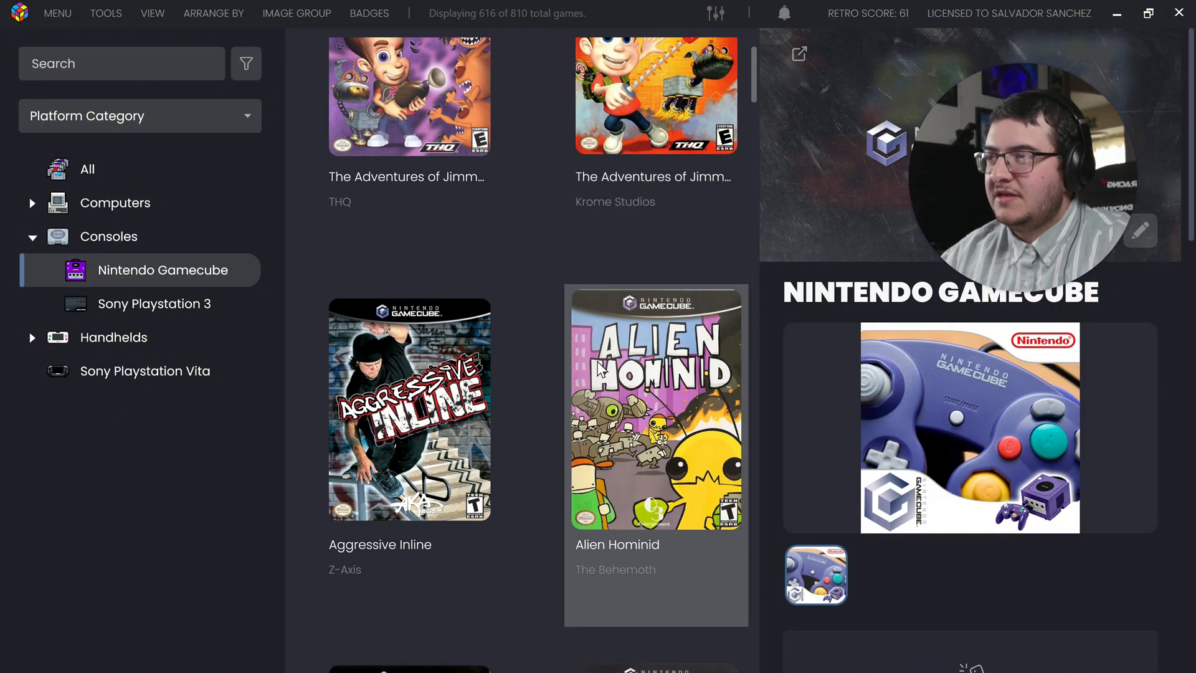
{"action": "scroll", "coordinate": [599, 363], "scroll_direction": "down", "scroll_amount": 5}
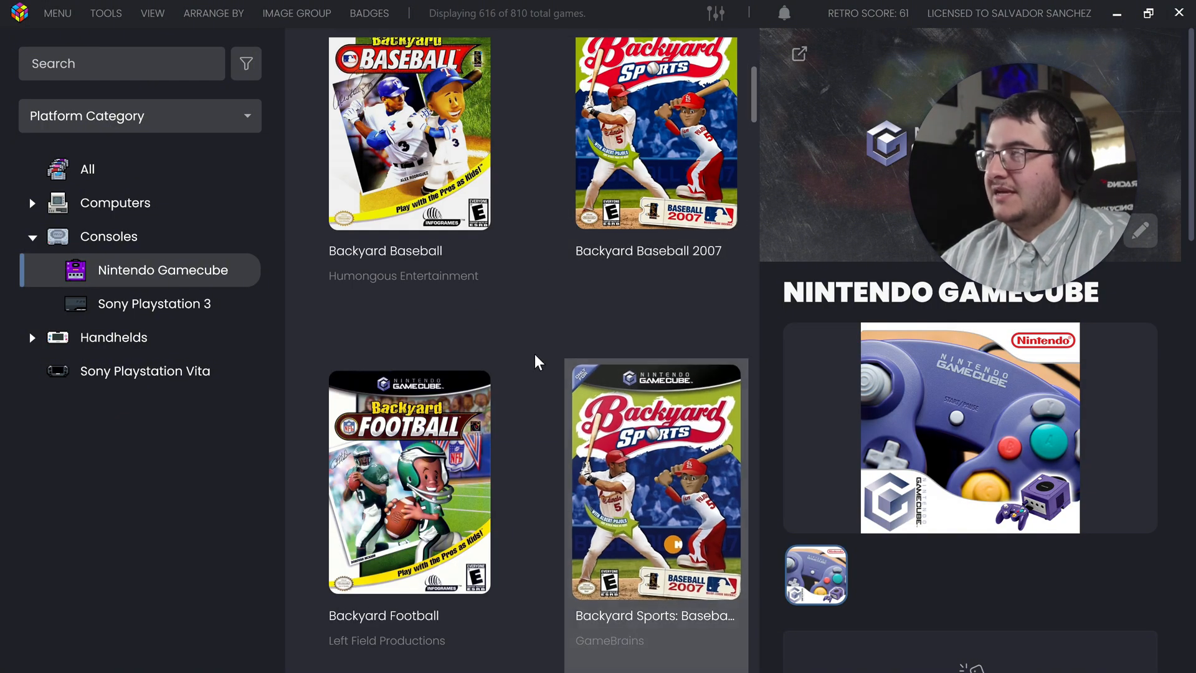
- Display the Nintendo Gamecube games with the Backgrounds image group and browse the artwork
{"action": "left_click", "coordinate": [322, 18]}
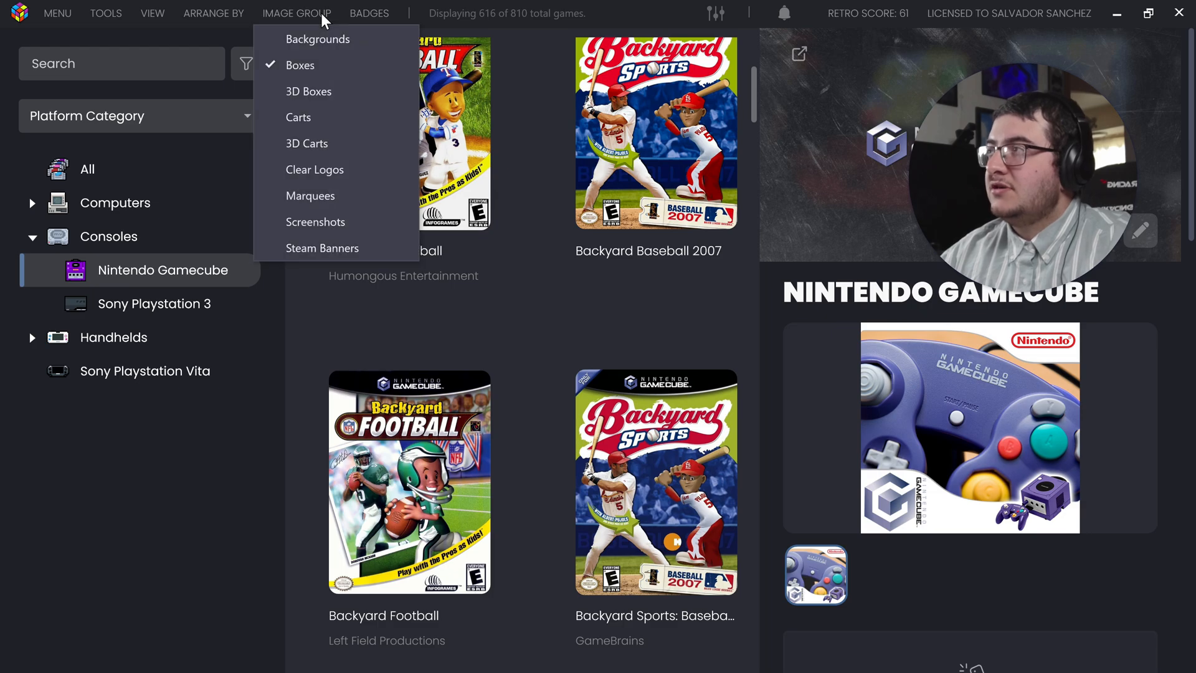
{"action": "left_click", "coordinate": [359, 41]}
{"action": "scroll", "coordinate": [642, 330], "scroll_direction": "down", "scroll_amount": 5}
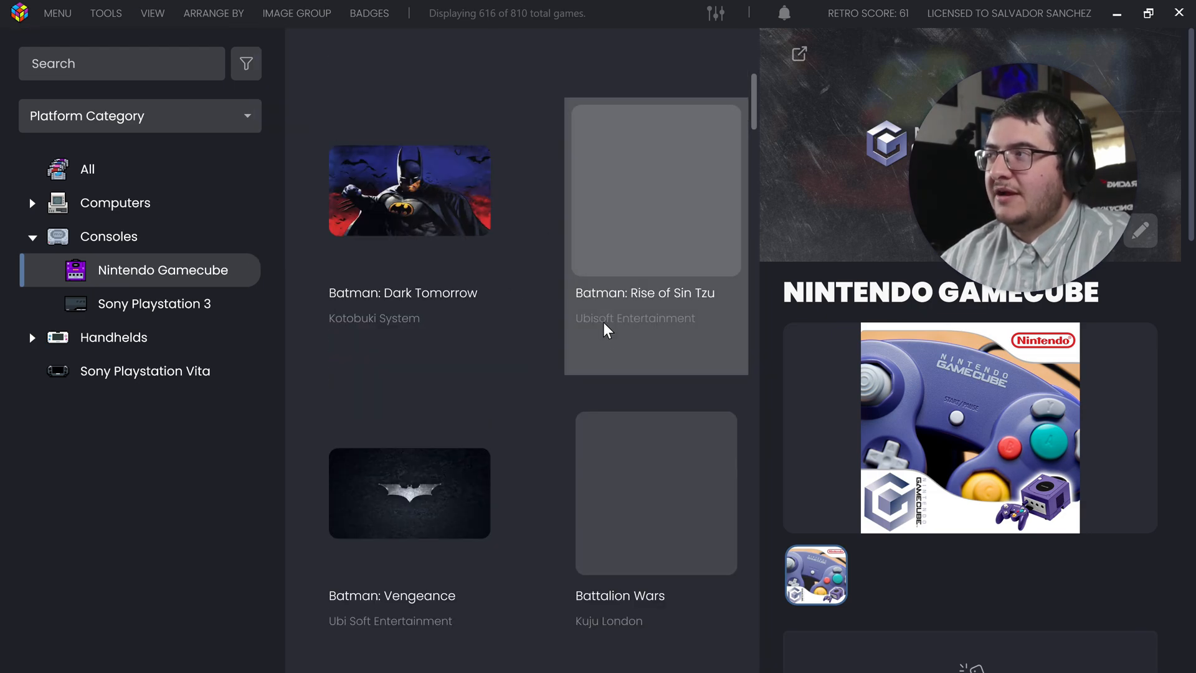
{"action": "scroll", "coordinate": [653, 311], "scroll_direction": "up", "scroll_amount": 1}
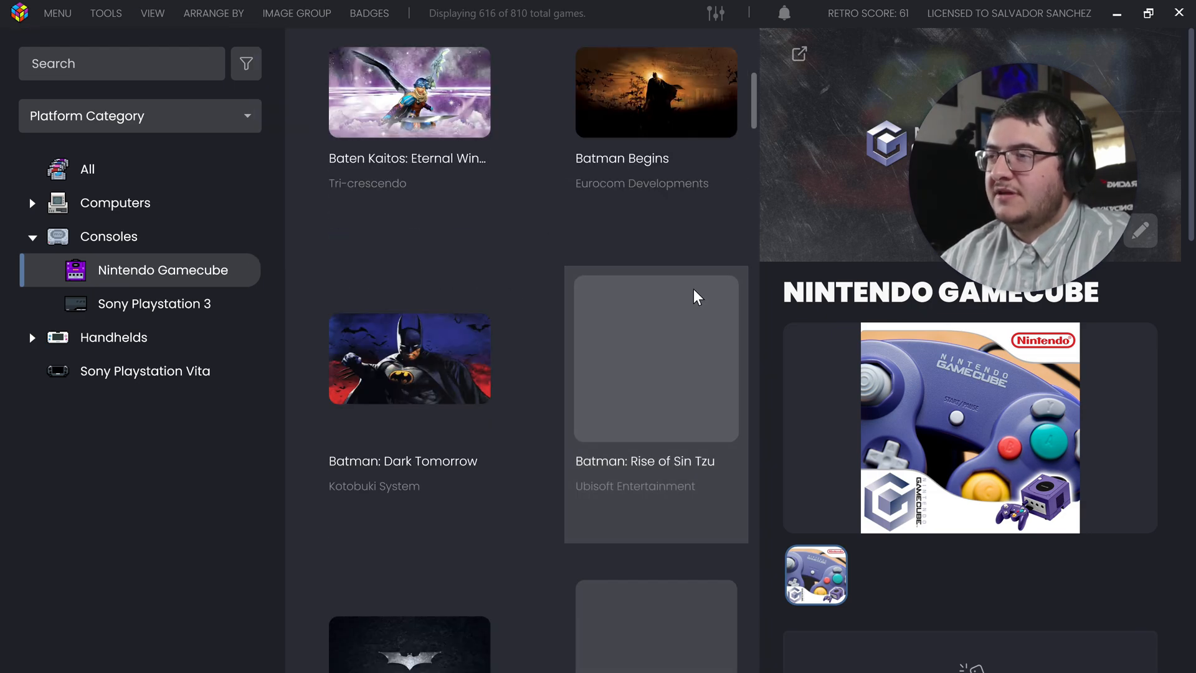
- Change the image group for the Gamecube games to Boxes and on to 3D Boxes
{"action": "left_click", "coordinate": [299, 13]}
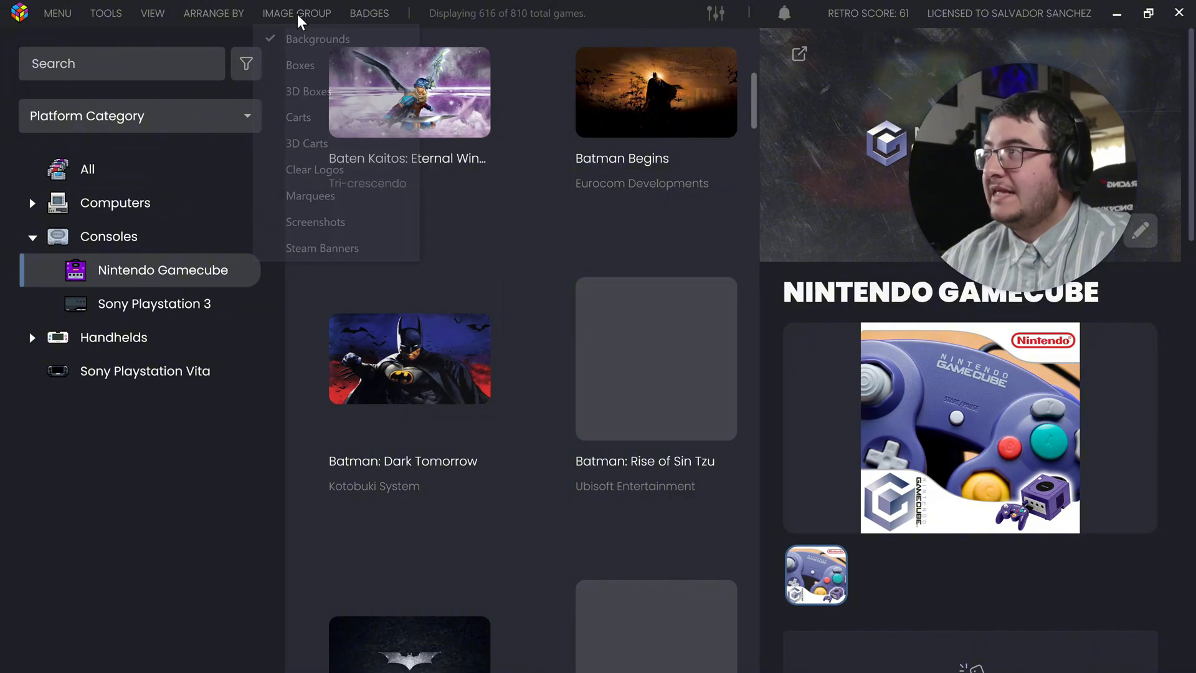
{"action": "left_click", "coordinate": [330, 66]}
{"action": "left_click", "coordinate": [299, 14]}
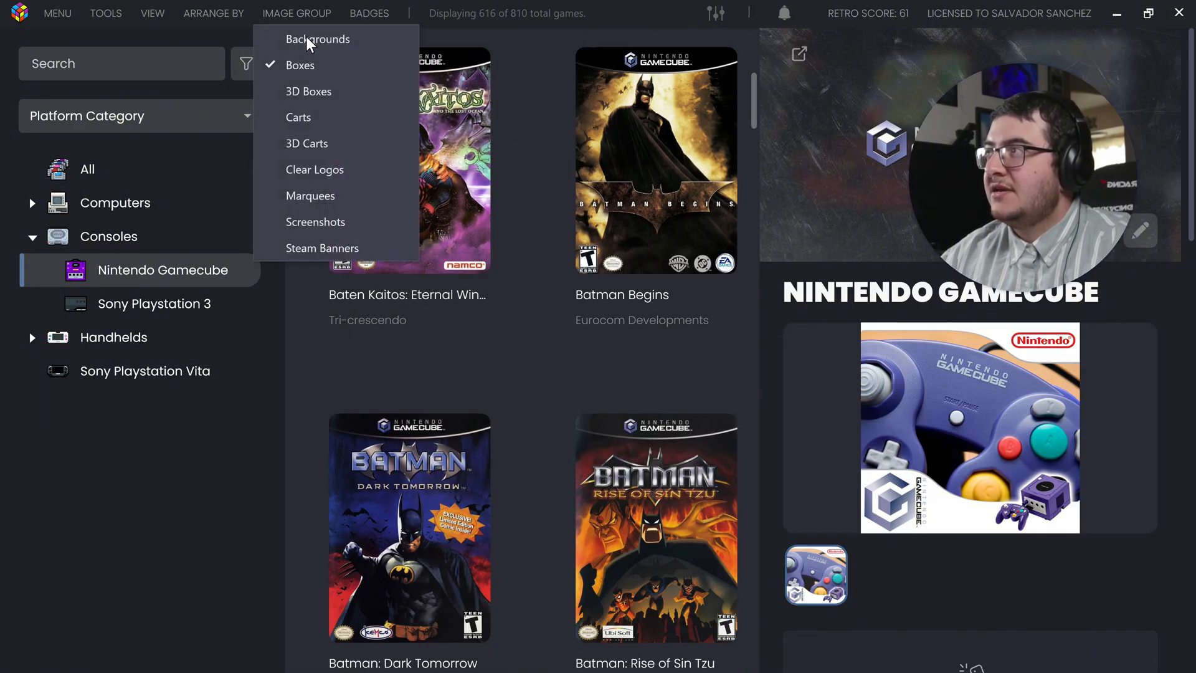
{"action": "left_click", "coordinate": [312, 92]}
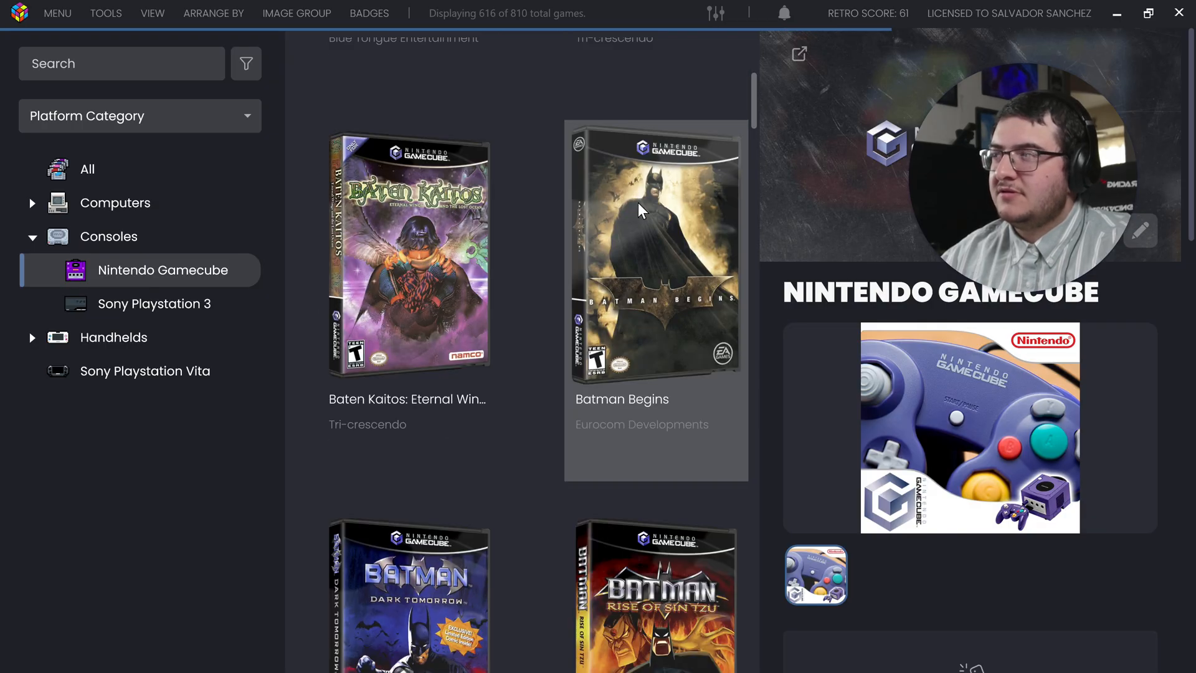
- Try the Carts and Clear Logos image groups on the Gamecube games
{"action": "left_click", "coordinate": [292, 15]}
{"action": "left_click", "coordinate": [333, 125]}
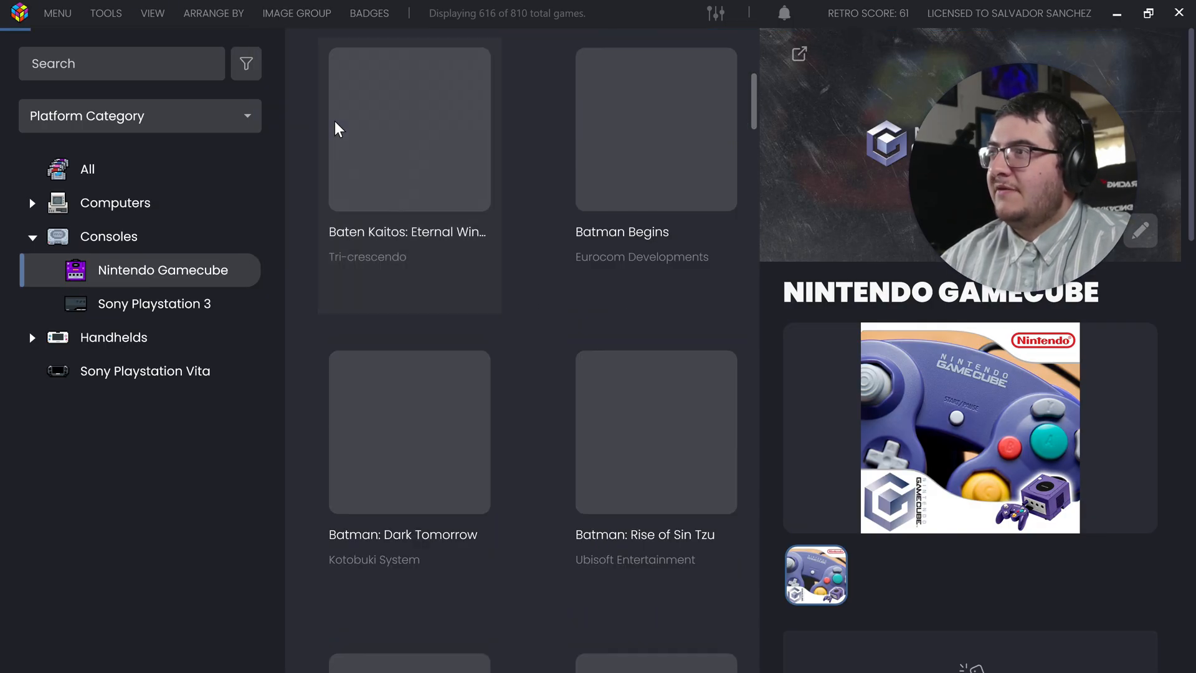
{"action": "scroll", "coordinate": [660, 429], "scroll_direction": "down", "scroll_amount": 3}
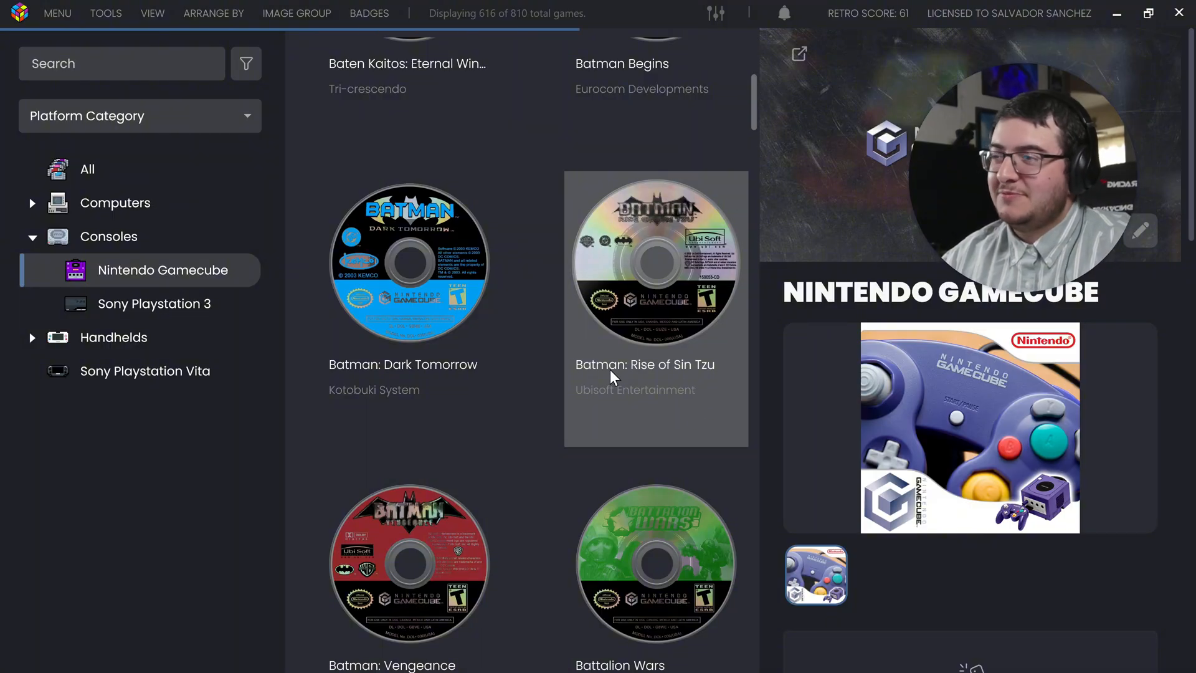
{"action": "scroll", "coordinate": [623, 386], "scroll_direction": "down", "scroll_amount": 2}
{"action": "left_click", "coordinate": [297, 13]}
{"action": "left_click", "coordinate": [352, 178]}
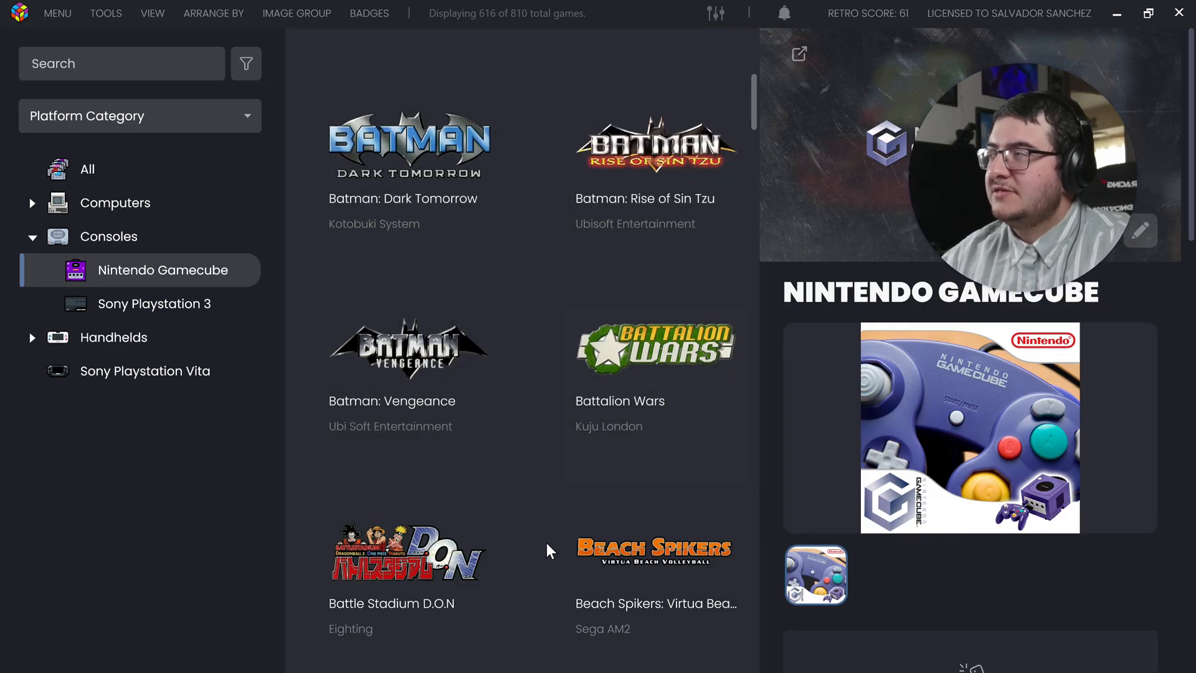
- Set the image group back to Boxes and look through the Gamecube box art
{"action": "left_click", "coordinate": [322, 15]}
{"action": "left_click", "coordinate": [341, 74]}
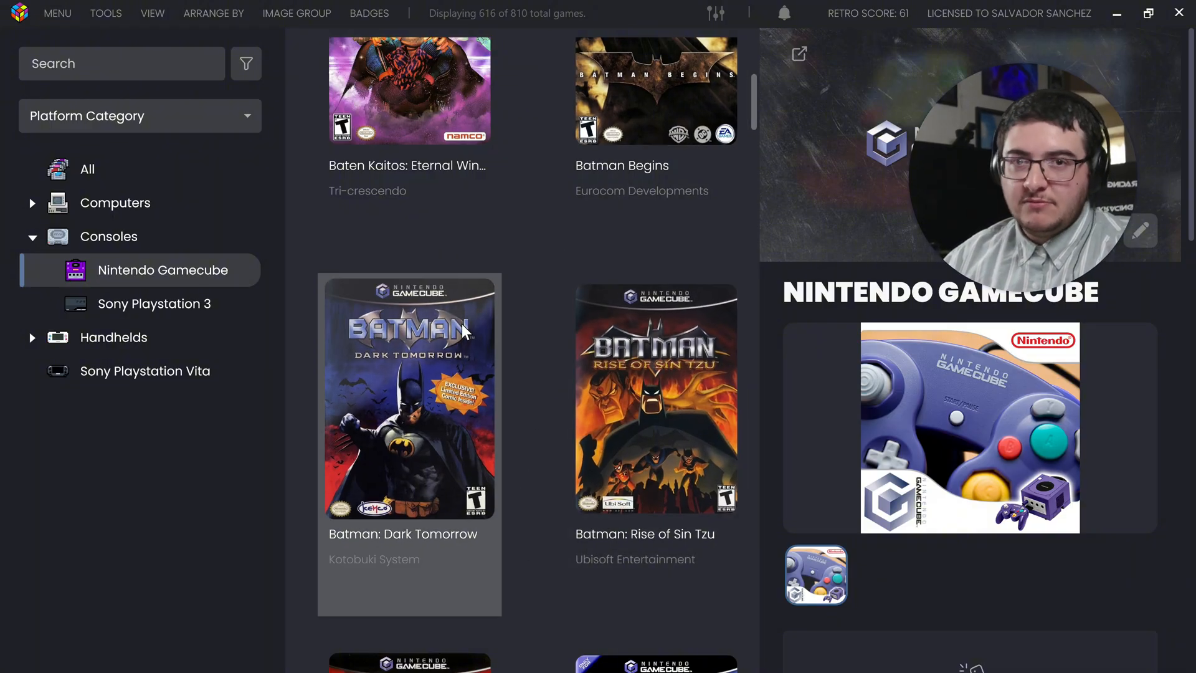
{"action": "scroll", "coordinate": [480, 367], "scroll_direction": "down", "scroll_amount": 1}
{"action": "scroll", "coordinate": [537, 433], "scroll_direction": "down", "scroll_amount": 2}
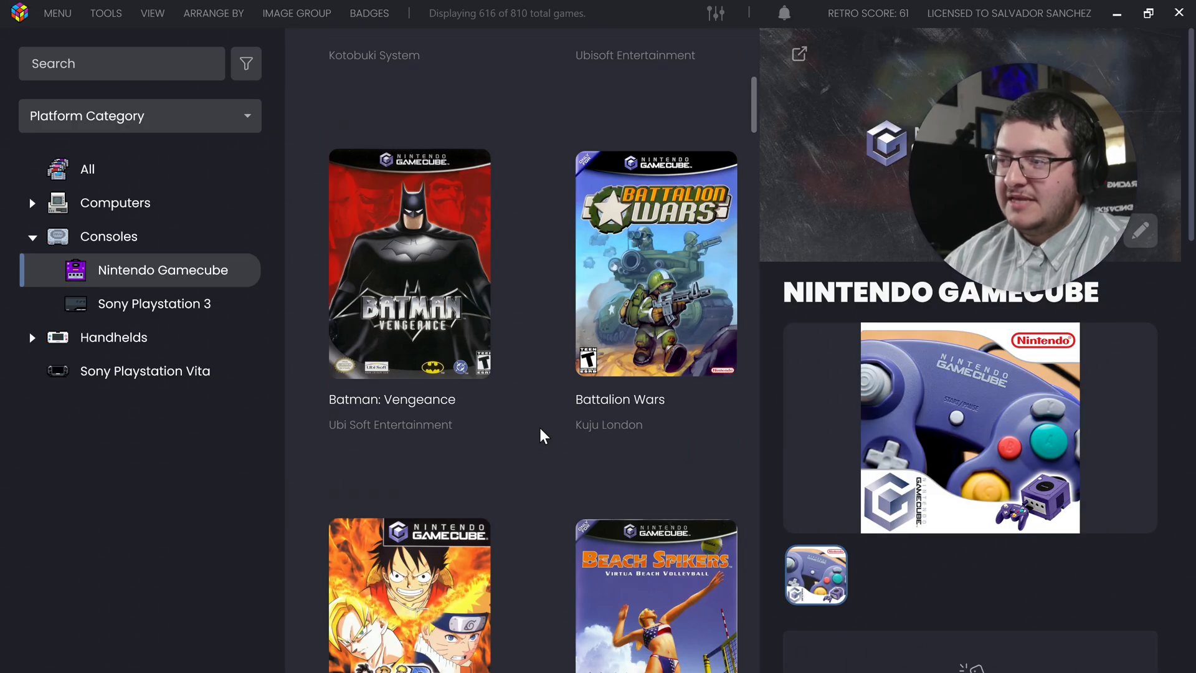
{"action": "scroll", "coordinate": [536, 458], "scroll_direction": "down", "scroll_amount": 2}
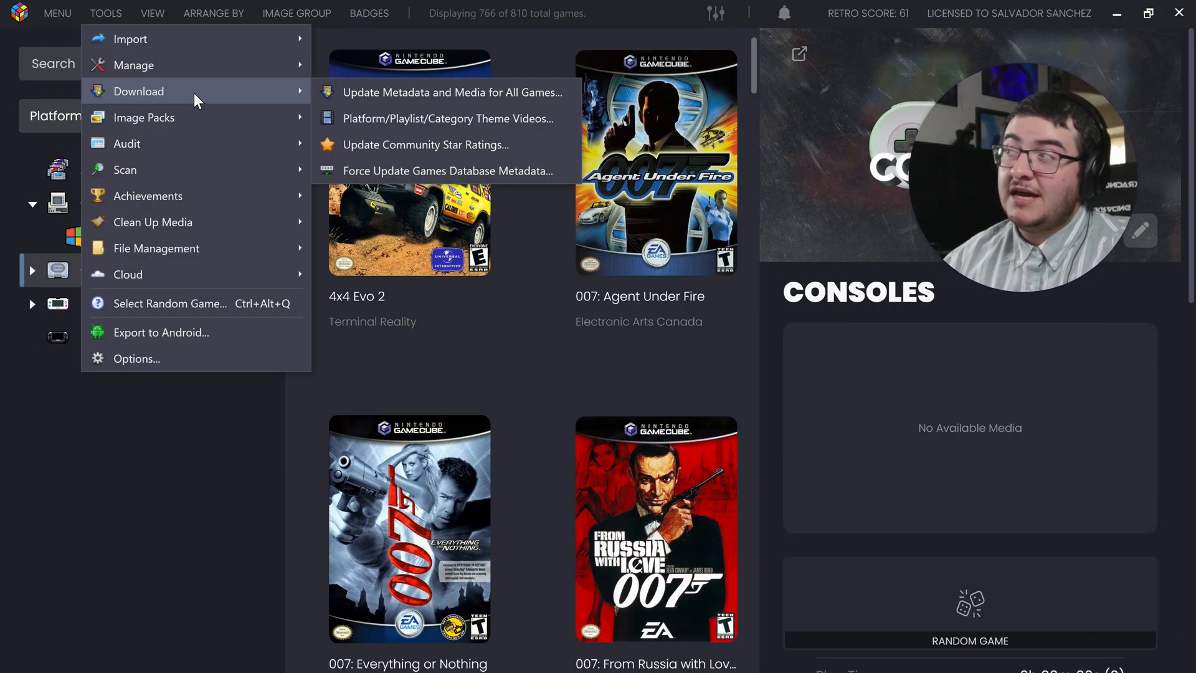
- Download theme videos for all listed platforms and categories, prioritizing Colorful 4K by Viking
{"action": "left_click", "coordinate": [471, 127]}
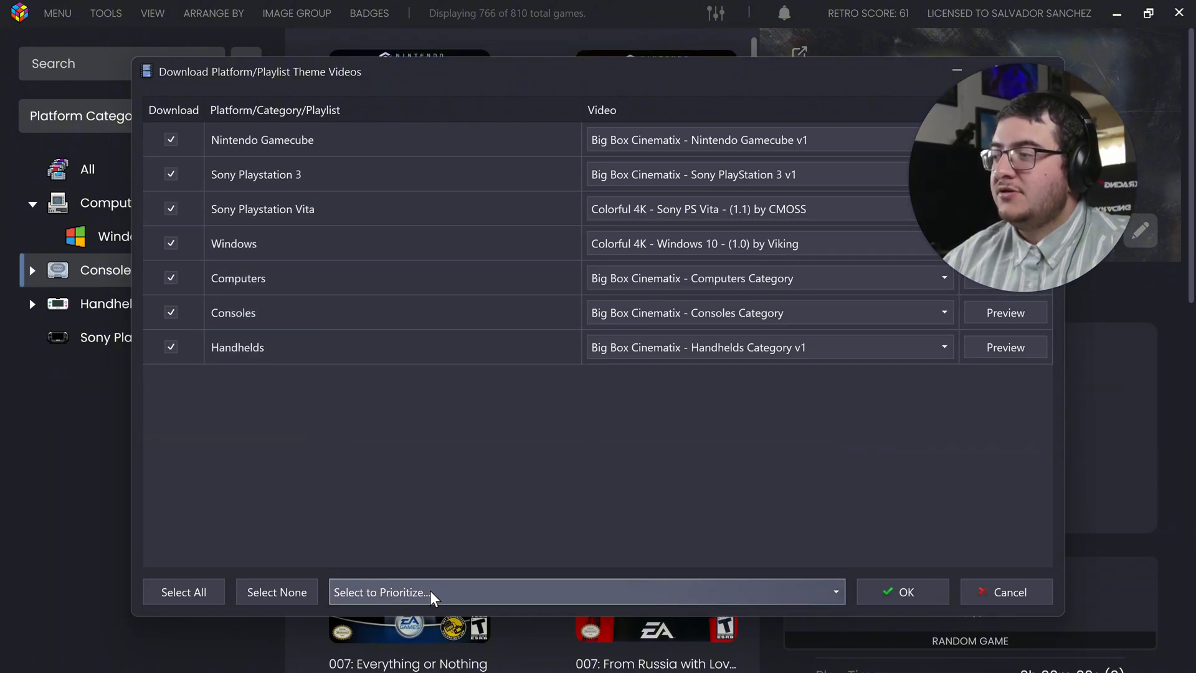
{"action": "left_click", "coordinate": [517, 597]}
{"action": "scroll", "coordinate": [488, 436], "scroll_direction": "down", "scroll_amount": 3}
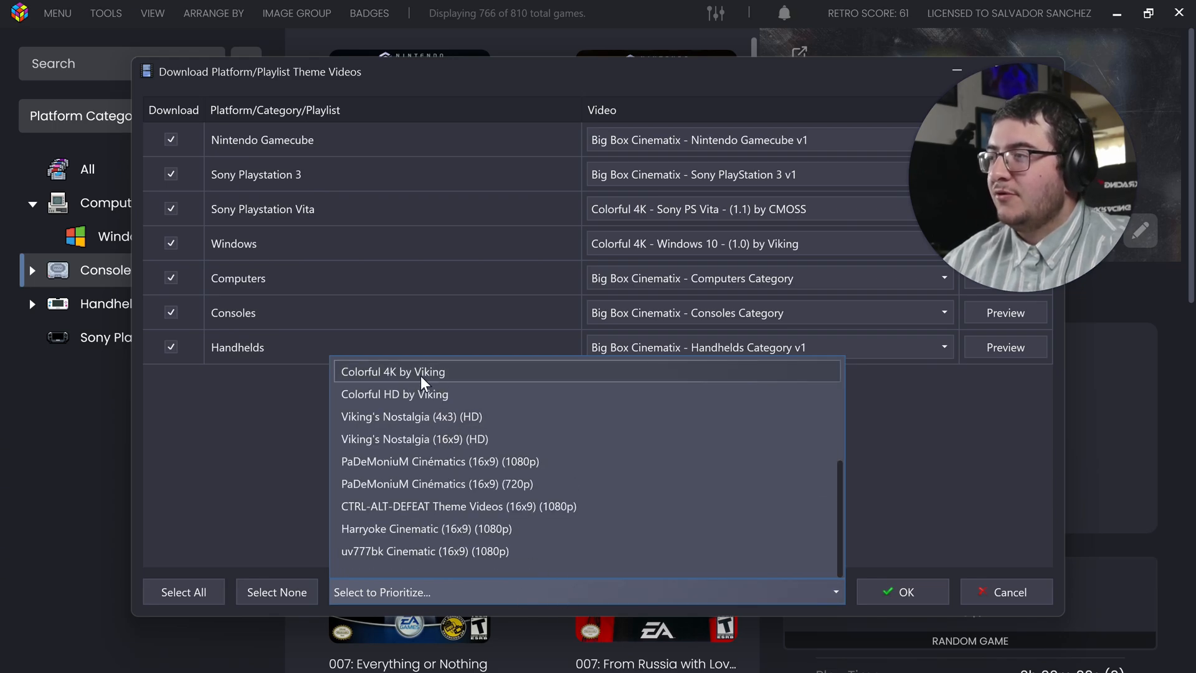
{"action": "left_click", "coordinate": [467, 377]}
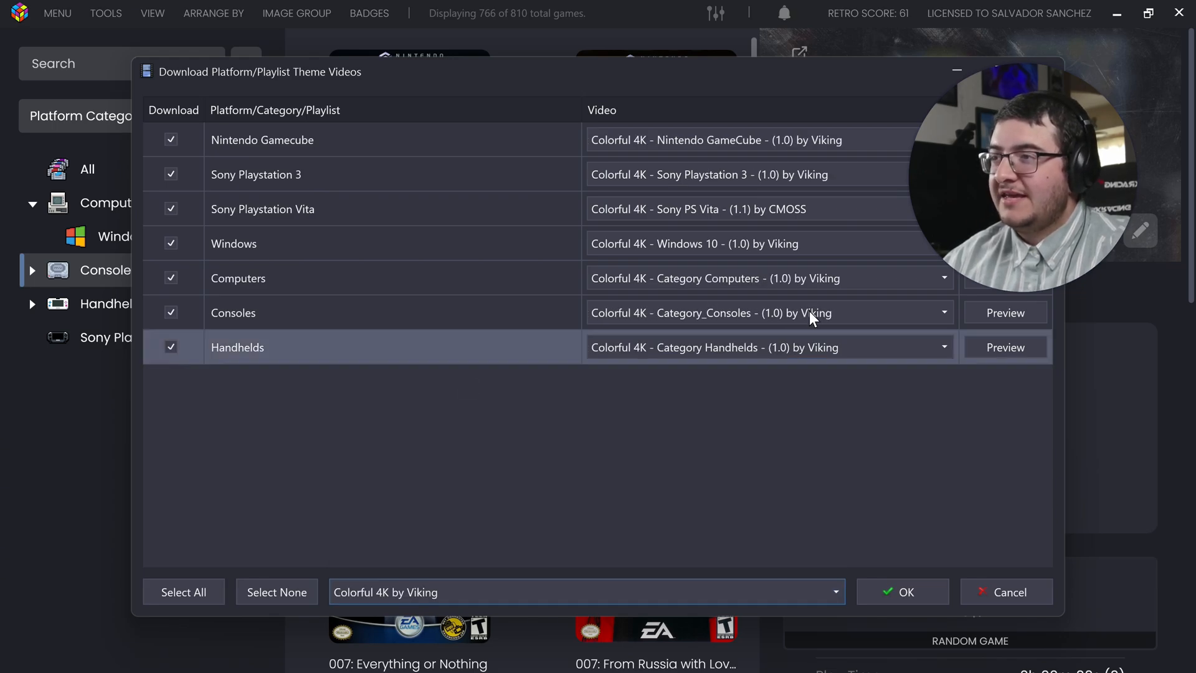
{"action": "left_click", "coordinate": [905, 595]}
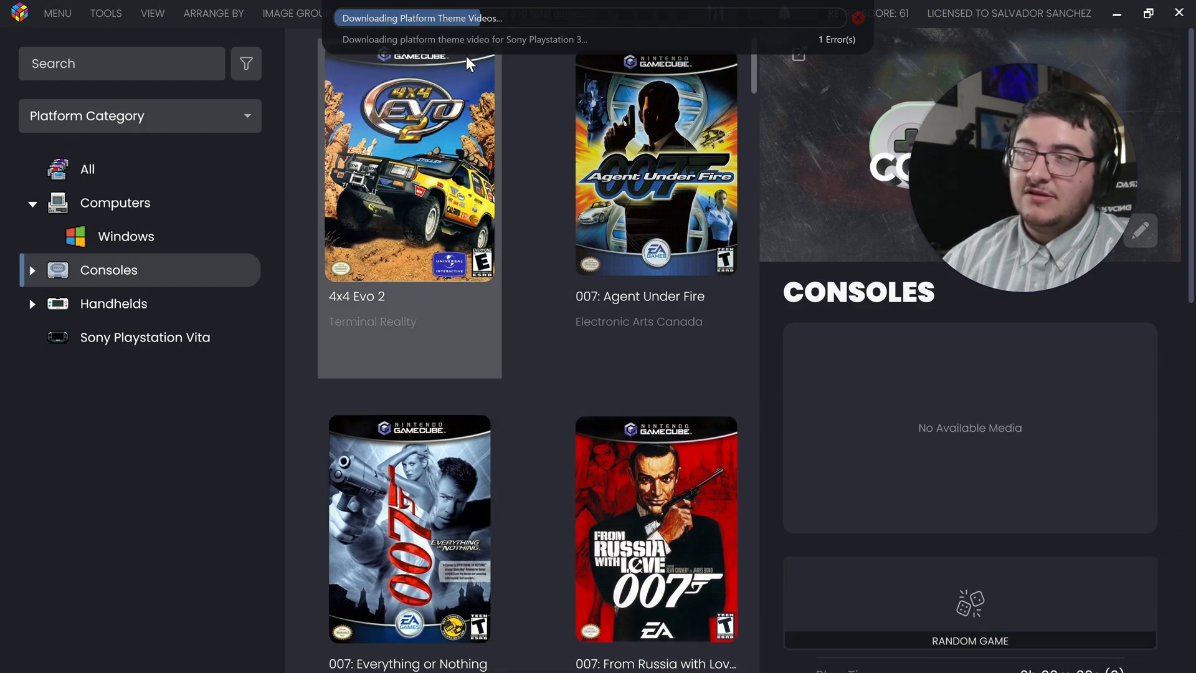
- Play the Computers category's theme video, view it in full screen and return to the library
{"action": "left_click", "coordinate": [39, 210]}
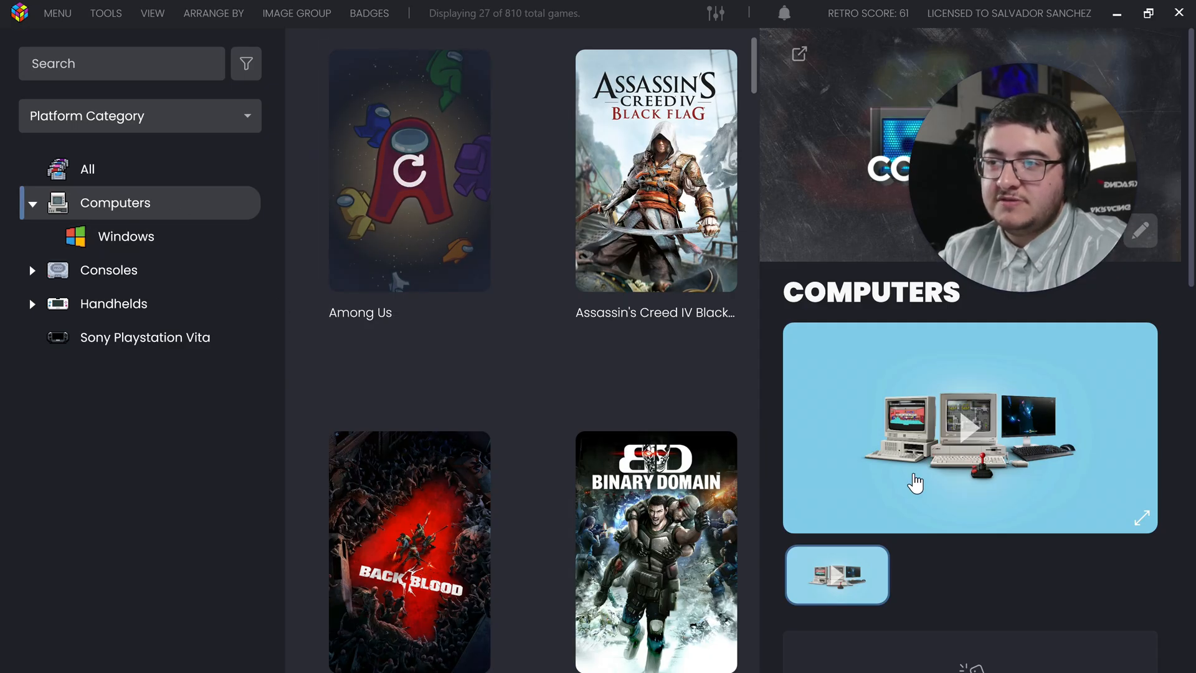
{"action": "left_click", "coordinate": [969, 445]}
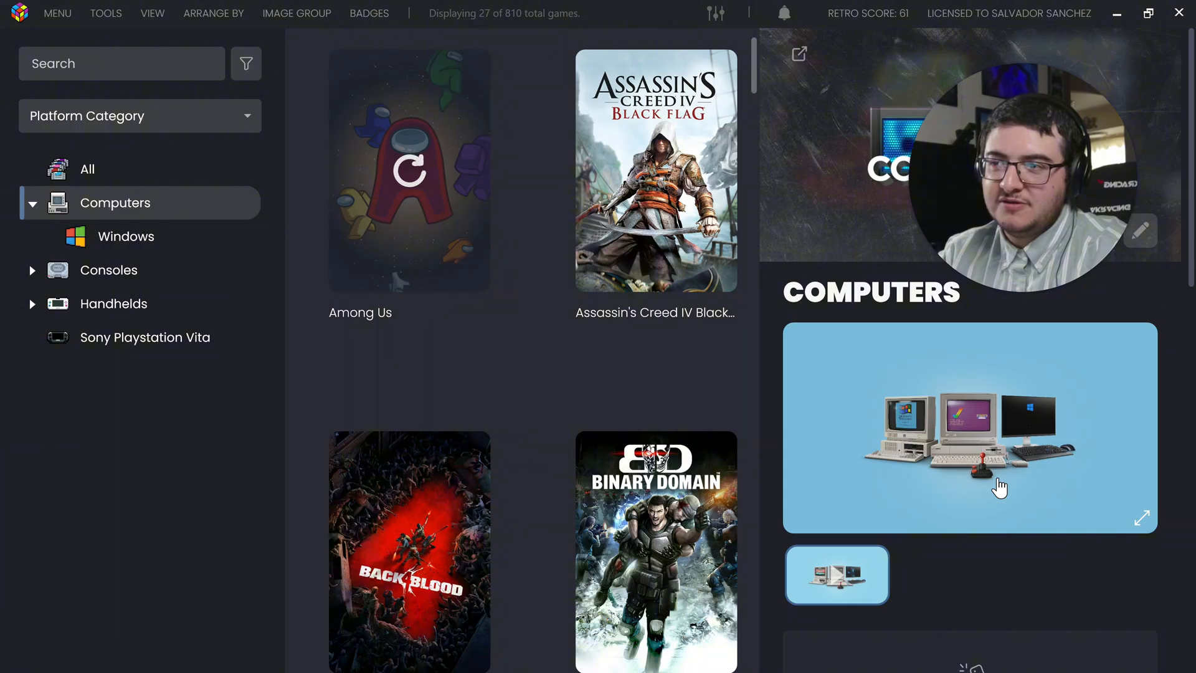
{"action": "left_click", "coordinate": [1149, 525]}
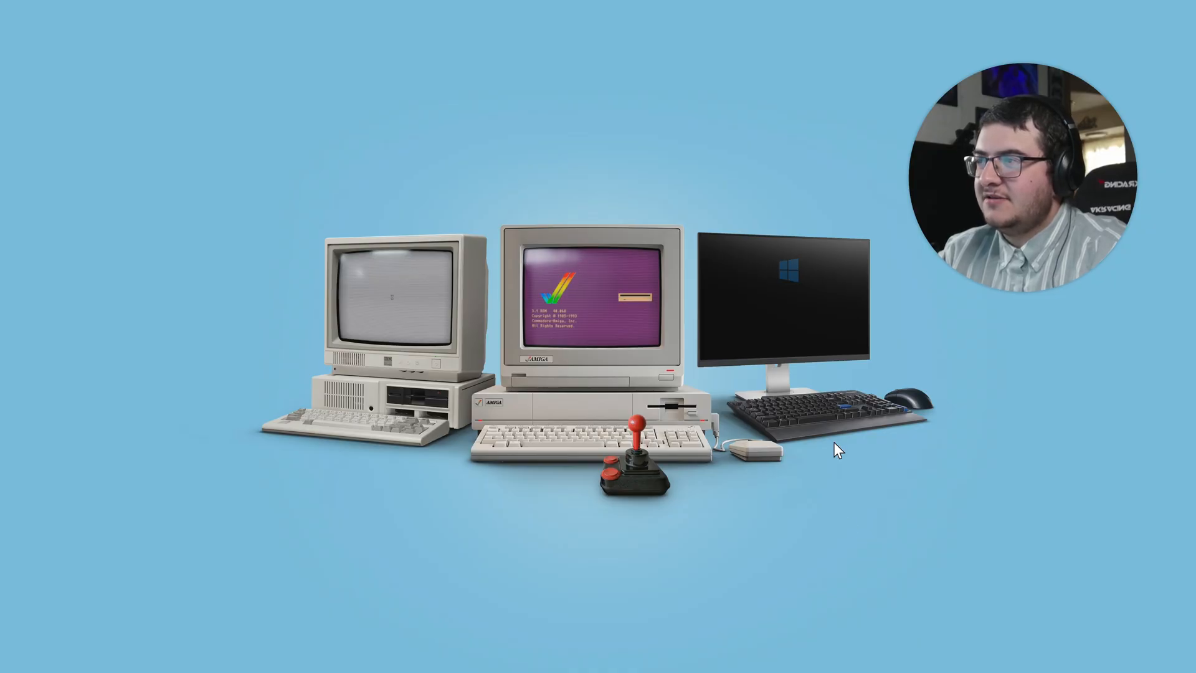
{"action": "left_click", "coordinate": [1115, 659]}
- Check the theme videos for Windows, the Consoles category, Nintendo Gamecube and Sony Playstation 3
{"action": "left_click", "coordinate": [100, 235]}
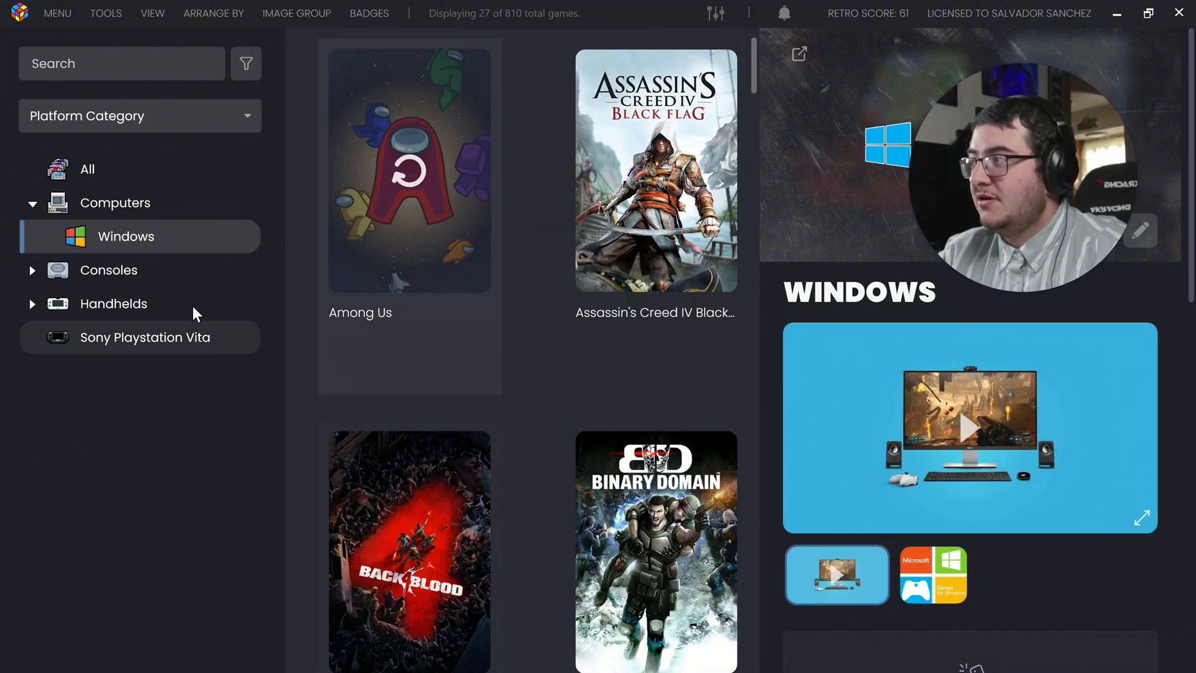
{"action": "left_click", "coordinate": [130, 272]}
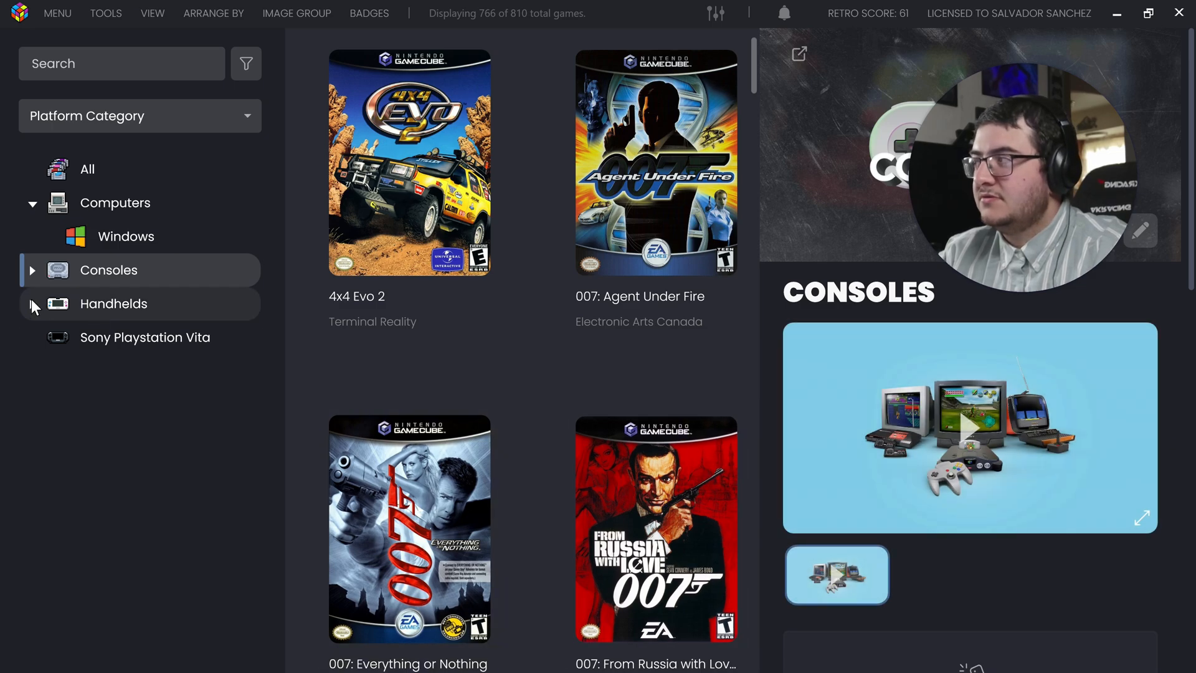
{"action": "left_click", "coordinate": [30, 269]}
{"action": "left_click", "coordinate": [161, 306]}
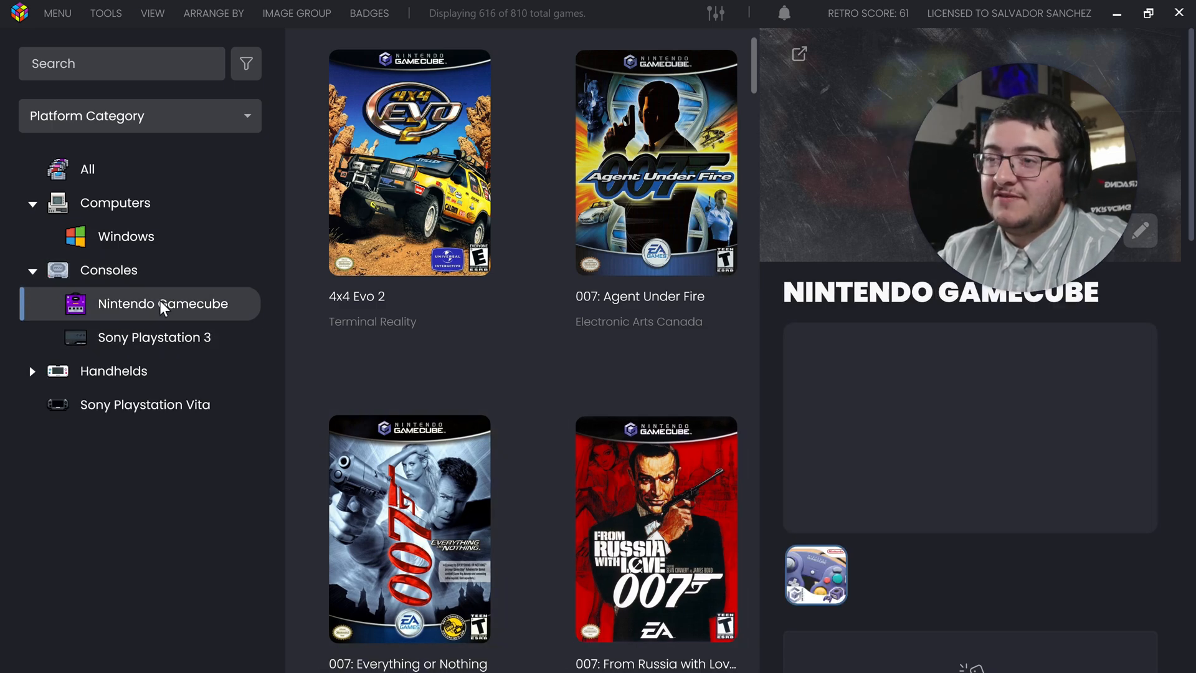
{"action": "left_click", "coordinate": [189, 349]}
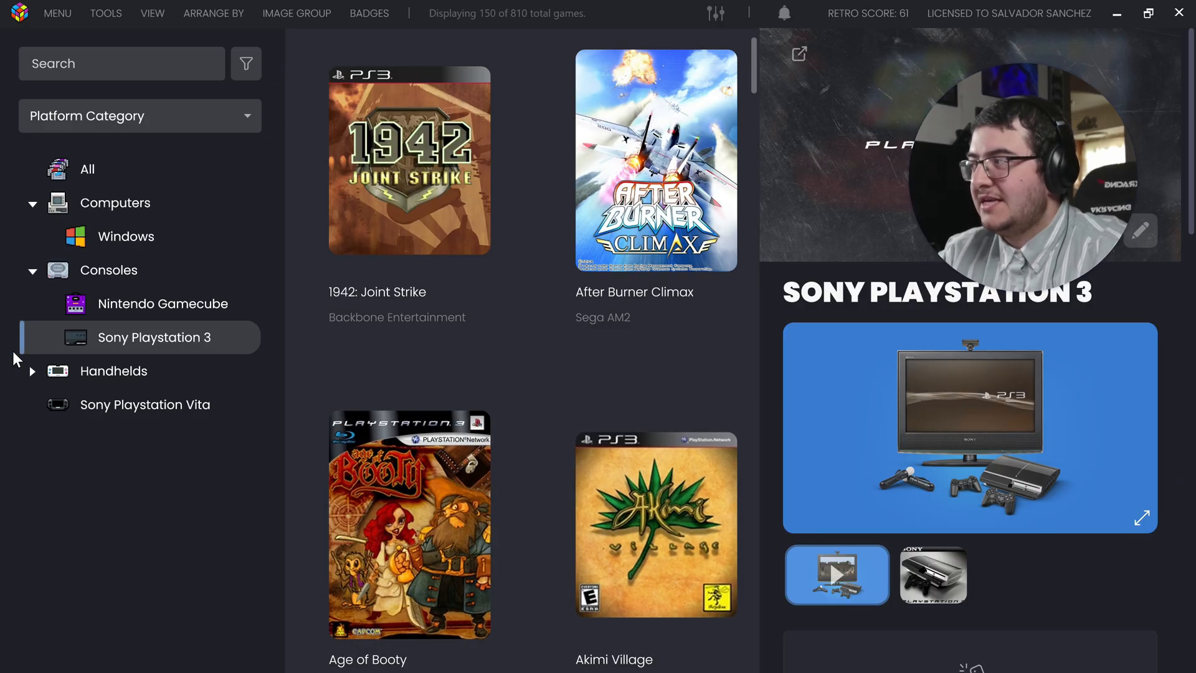
- Expand the Handhelds category and view the theme video of Sony Playstation Vita
{"action": "left_click", "coordinate": [32, 372]}
{"action": "left_click", "coordinate": [107, 406]}
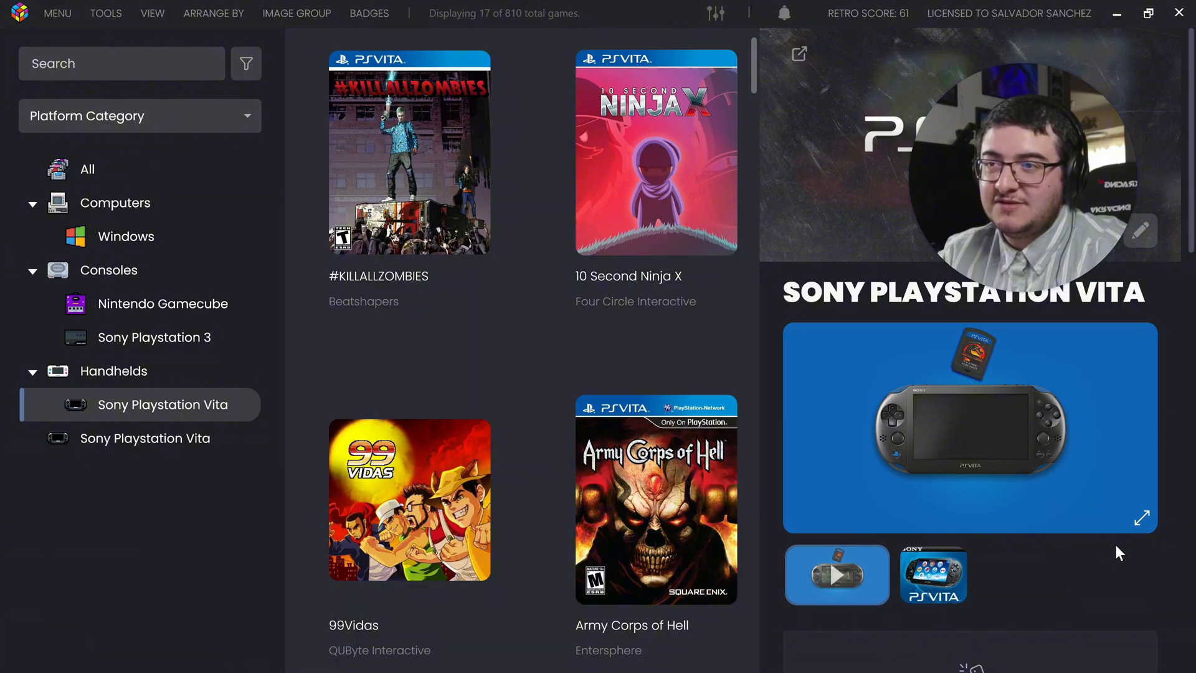
{"action": "mouse_move", "coordinate": [970, 451]}
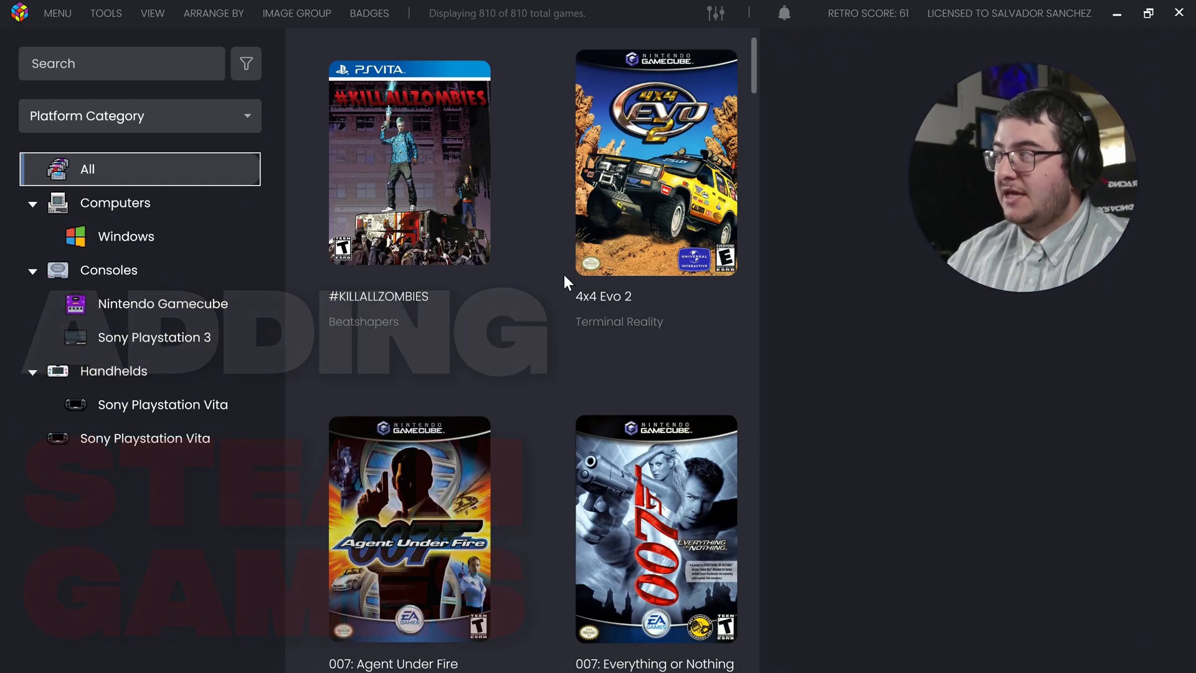
- Open the Windows platform and browse its games
{"action": "left_click", "coordinate": [203, 236]}
{"action": "scroll", "coordinate": [588, 383], "scroll_direction": "down", "scroll_amount": 4}
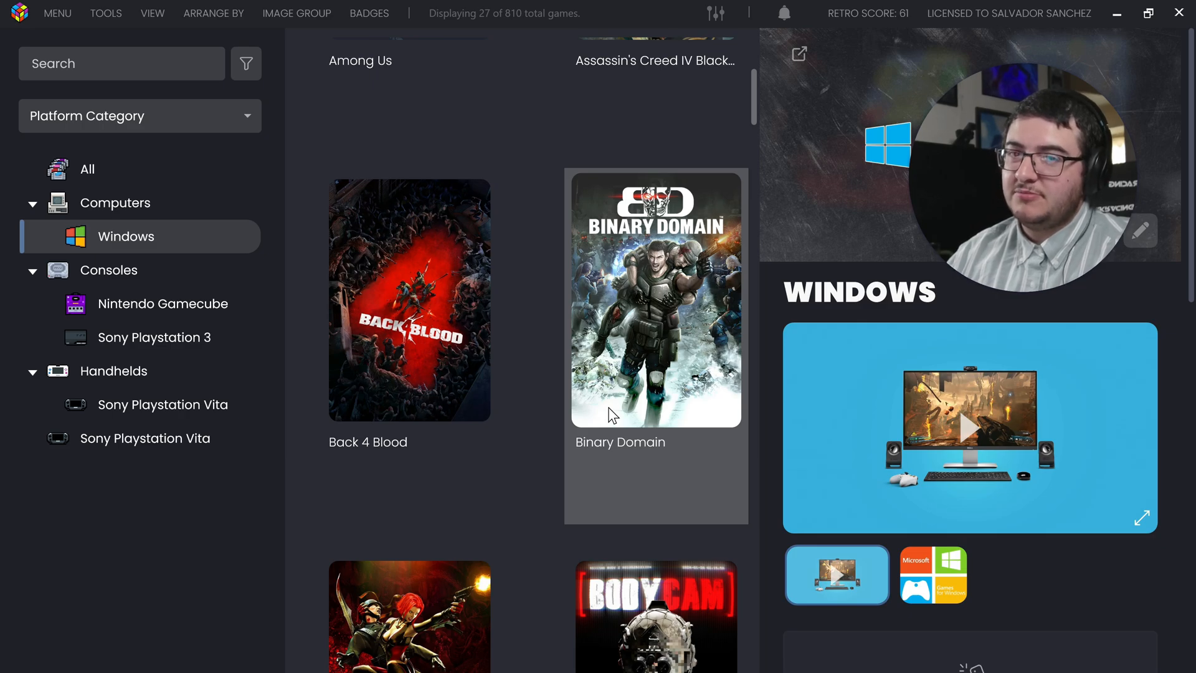
{"action": "scroll", "coordinate": [595, 411], "scroll_direction": "down", "scroll_amount": 7}
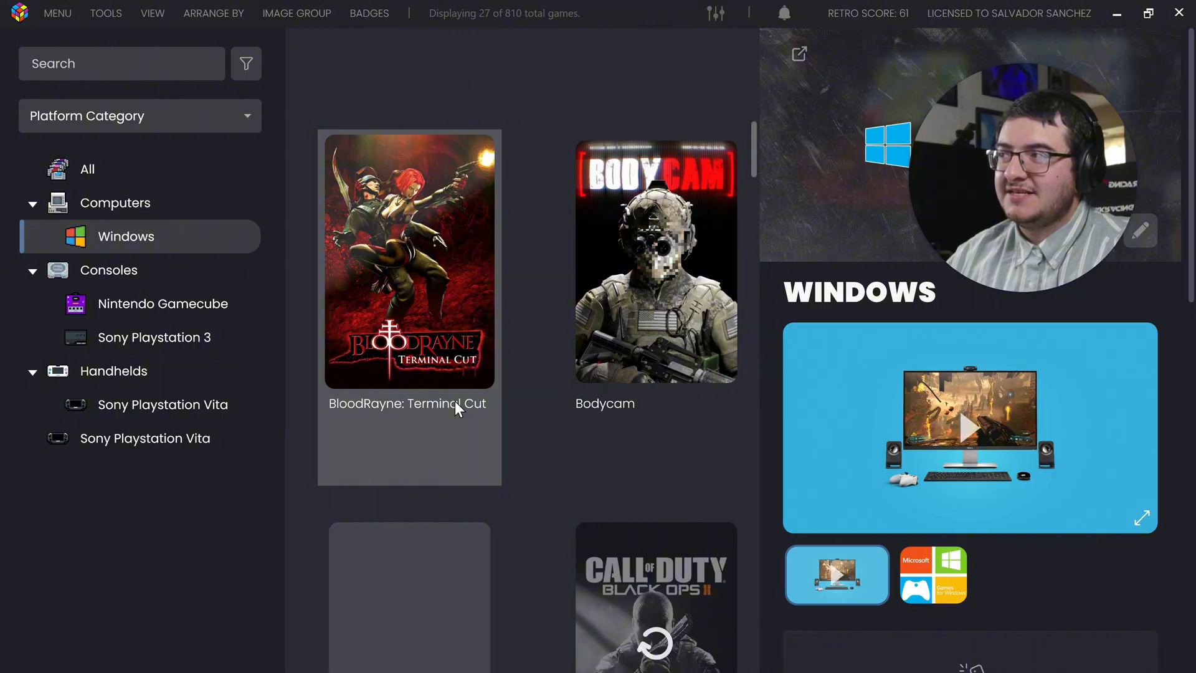
- Start the Steam games import wizard and advance to the Steam Custom URL page
{"action": "left_click", "coordinate": [106, 14]}
{"action": "mouse_move", "coordinate": [204, 178]}
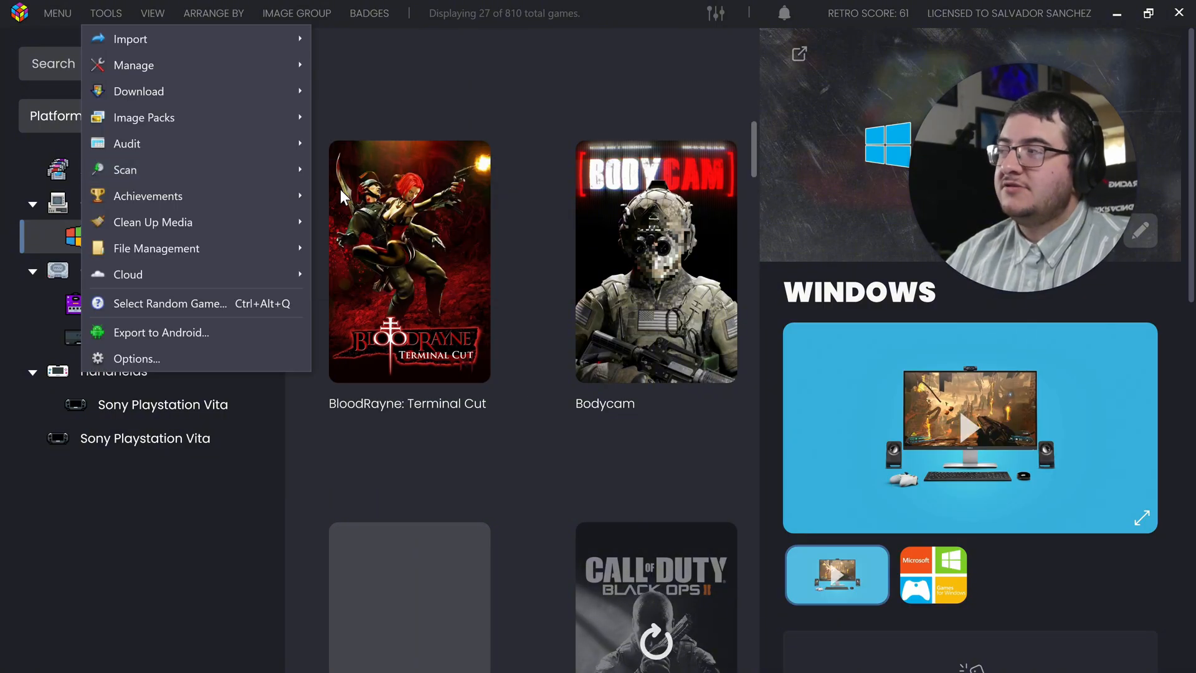
{"action": "left_click", "coordinate": [102, 12]}
{"action": "left_click", "coordinate": [102, 12]}
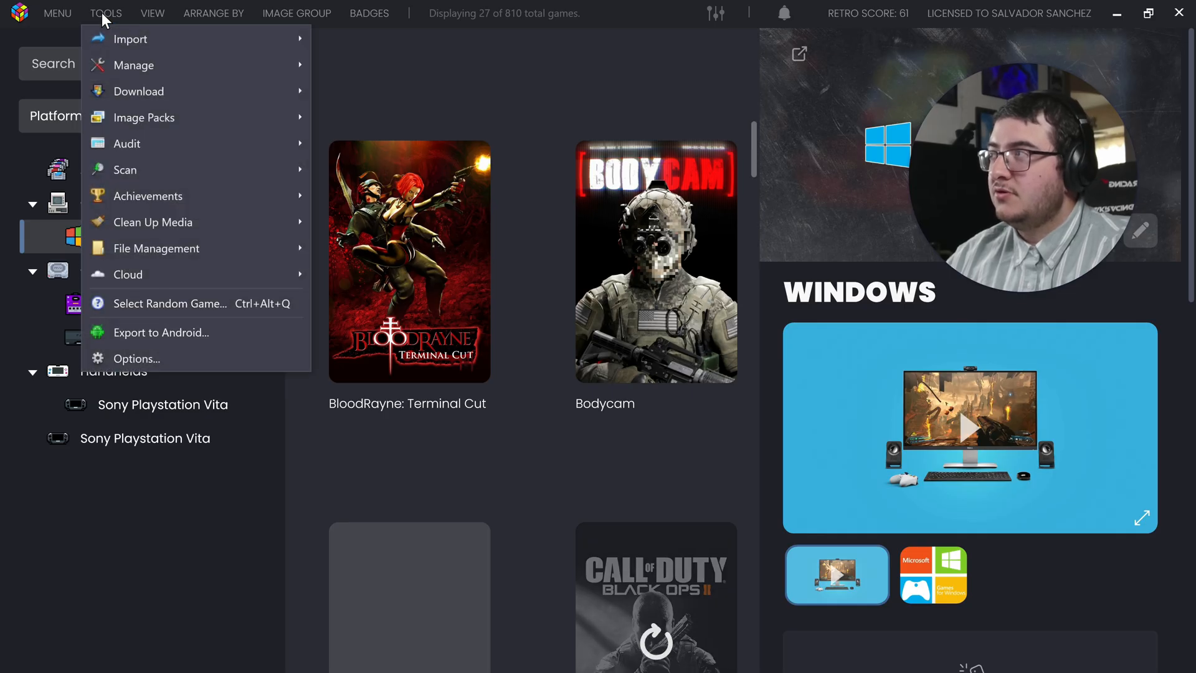
{"action": "mouse_move", "coordinate": [211, 39]}
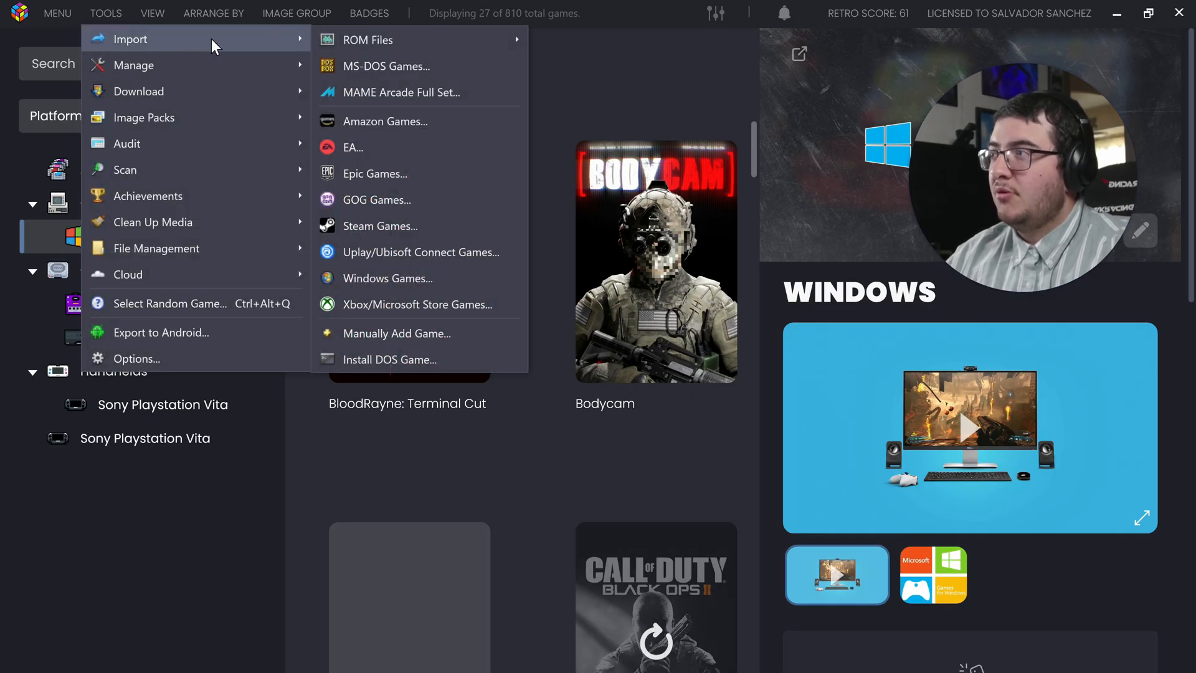
{"action": "left_click", "coordinate": [439, 232]}
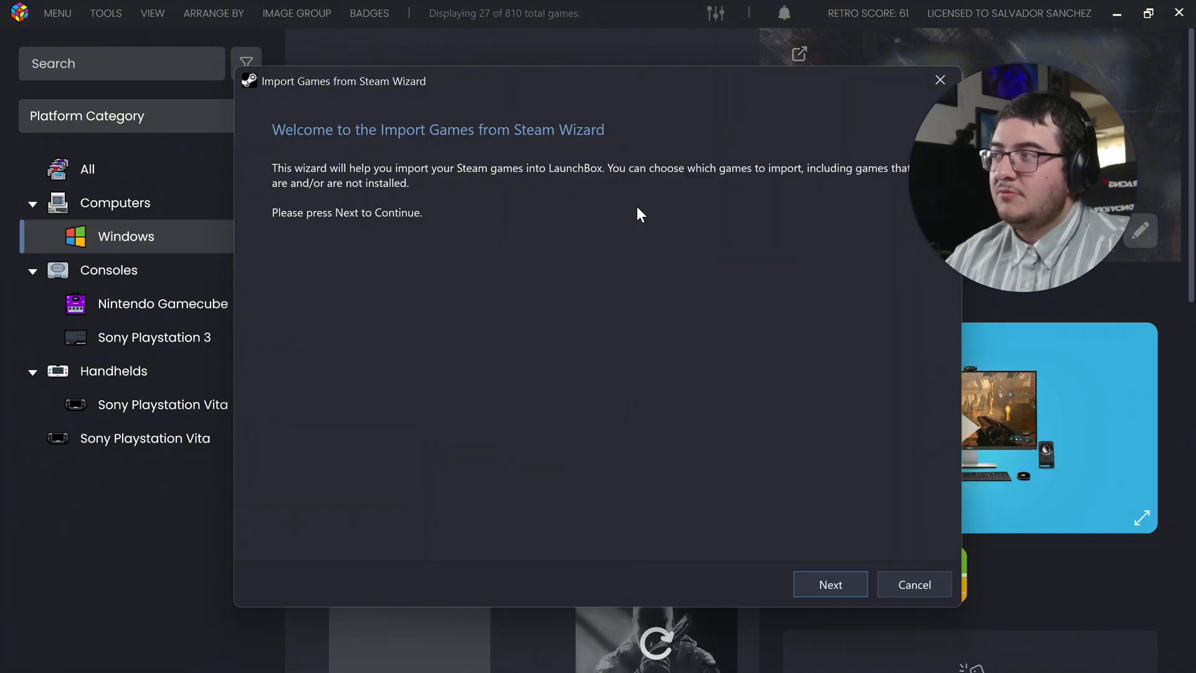
{"action": "left_click", "coordinate": [806, 588]}
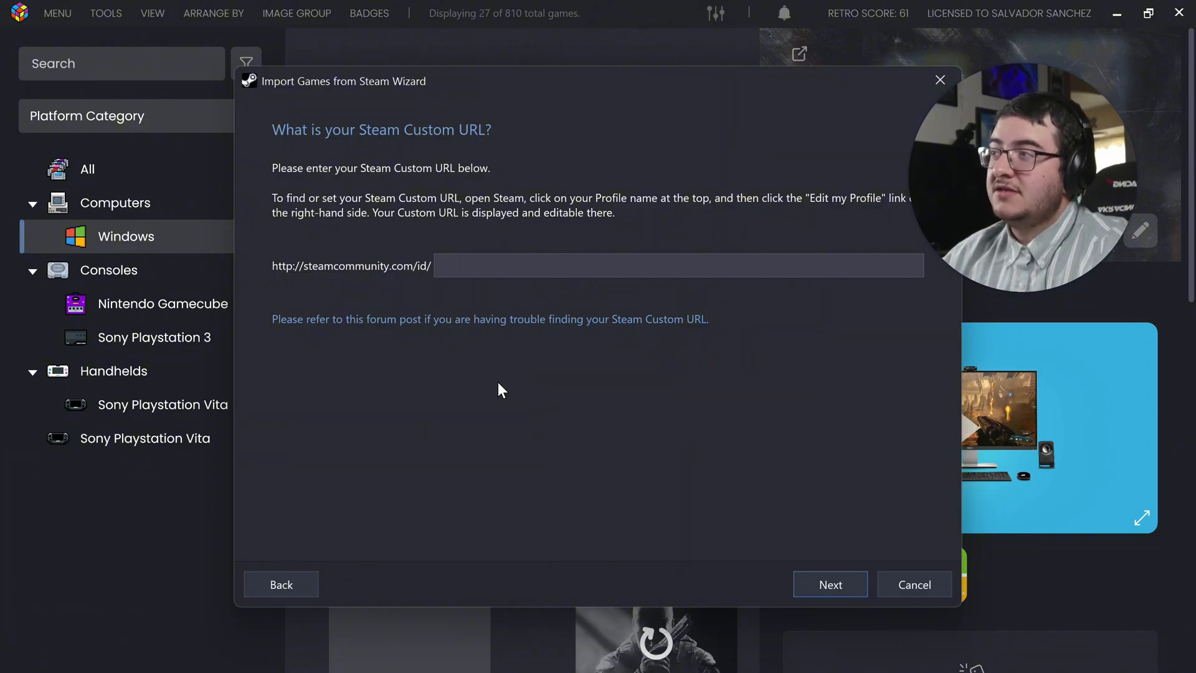
- Switch to Steam and open the account profile for editing to find its Custom URL field
{"action": "key", "text": "super"}
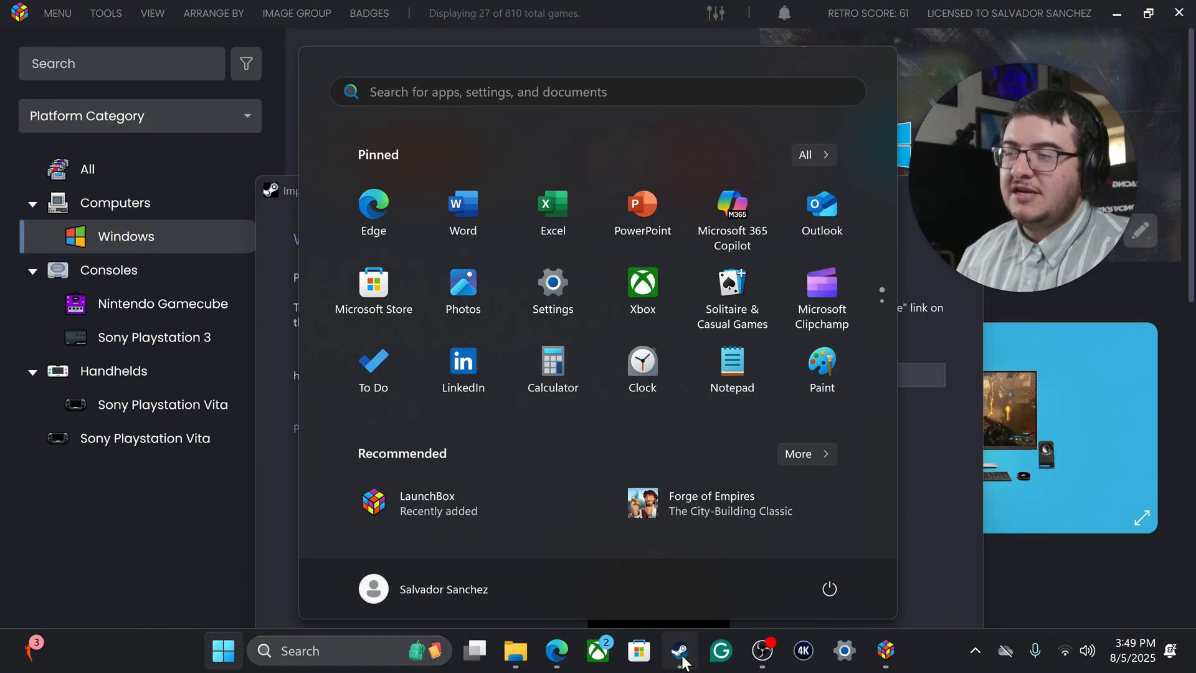
{"action": "left_click", "coordinate": [680, 655]}
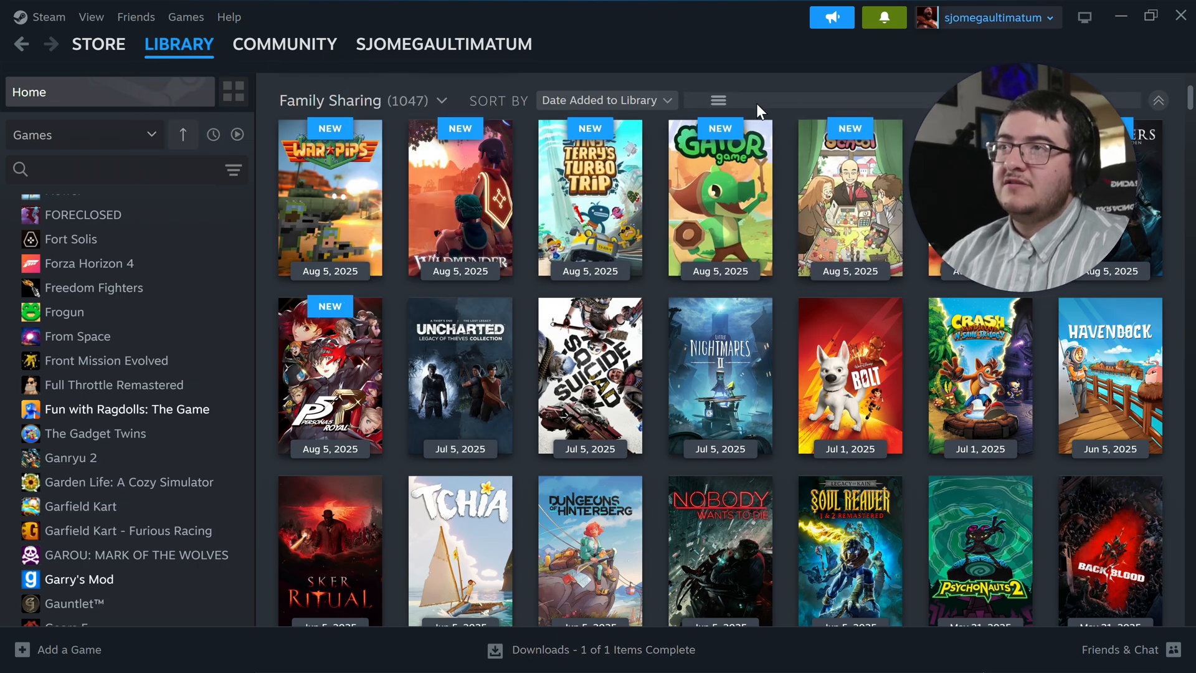
{"action": "left_click", "coordinate": [1044, 23]}
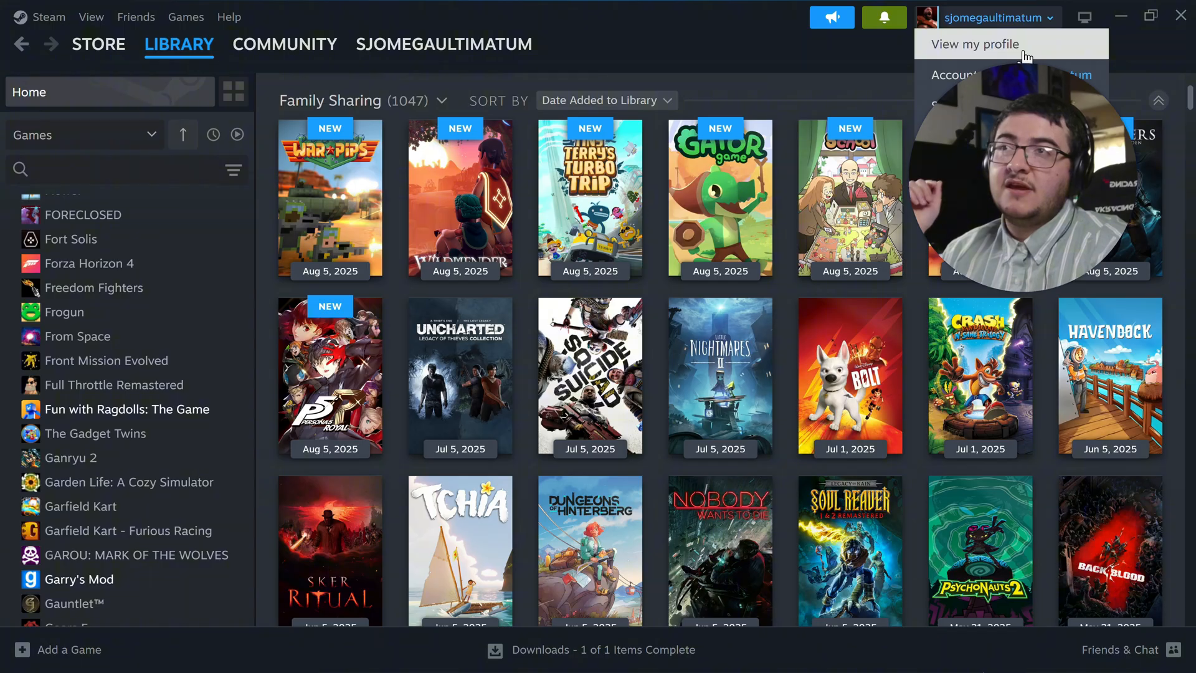
{"action": "left_click", "coordinate": [1022, 46]}
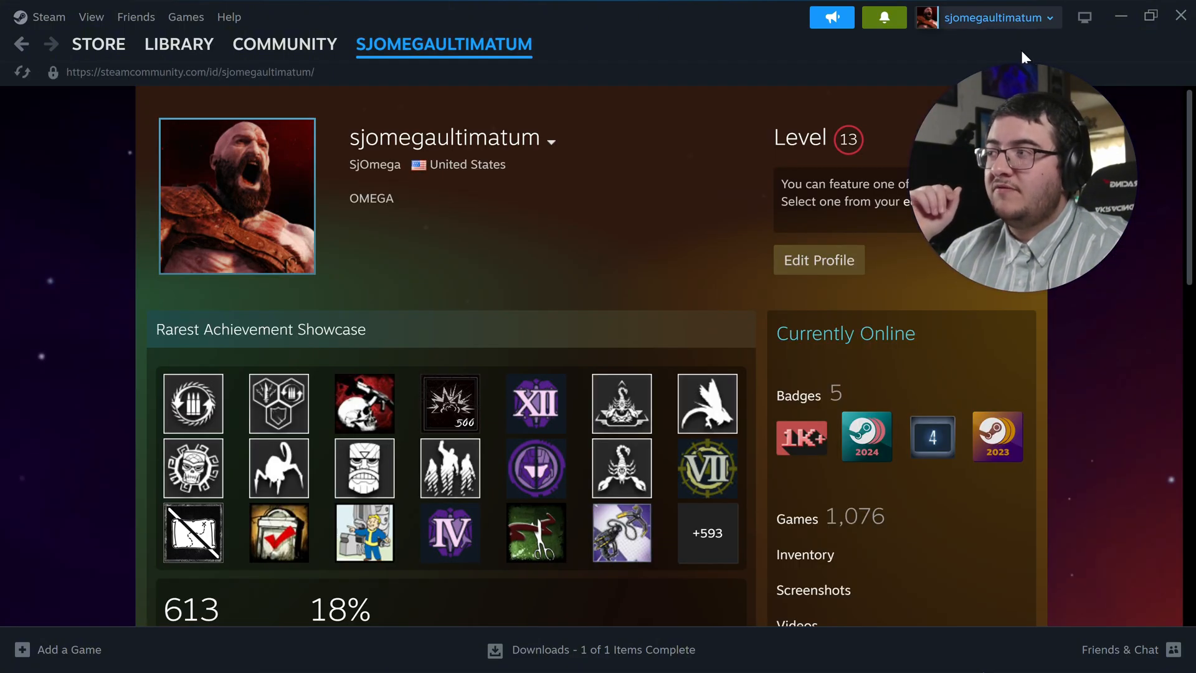
{"action": "left_click", "coordinate": [837, 261]}
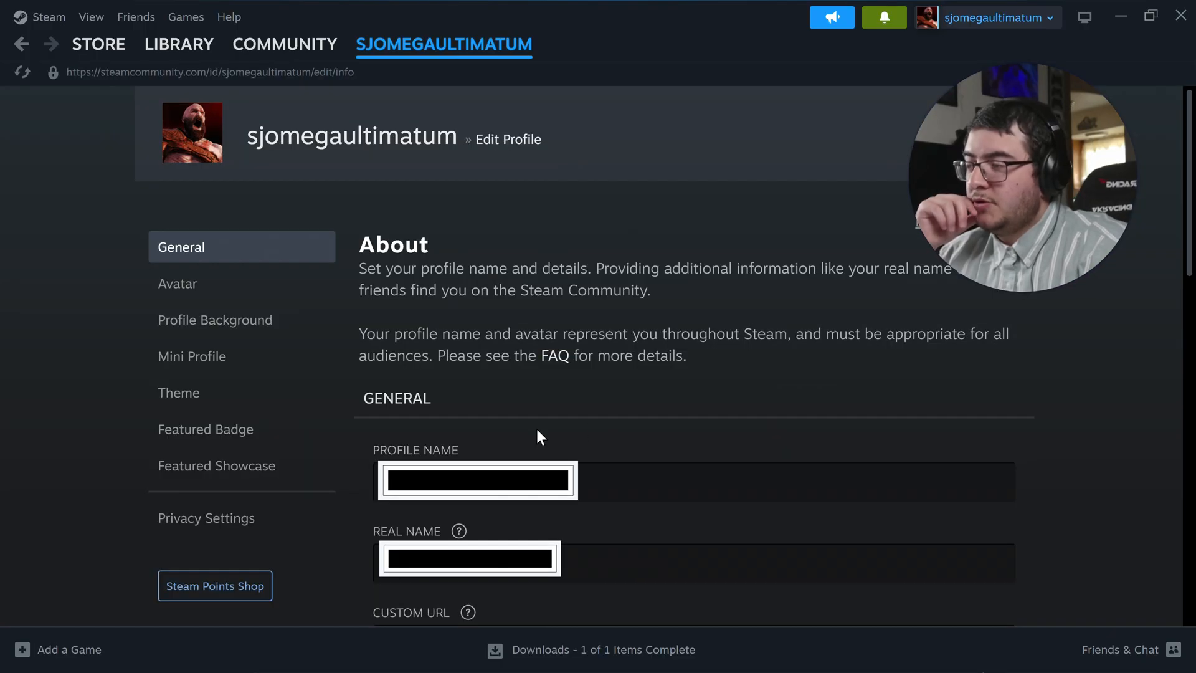
{"action": "scroll", "coordinate": [540, 428], "scroll_direction": "down", "scroll_amount": 4}
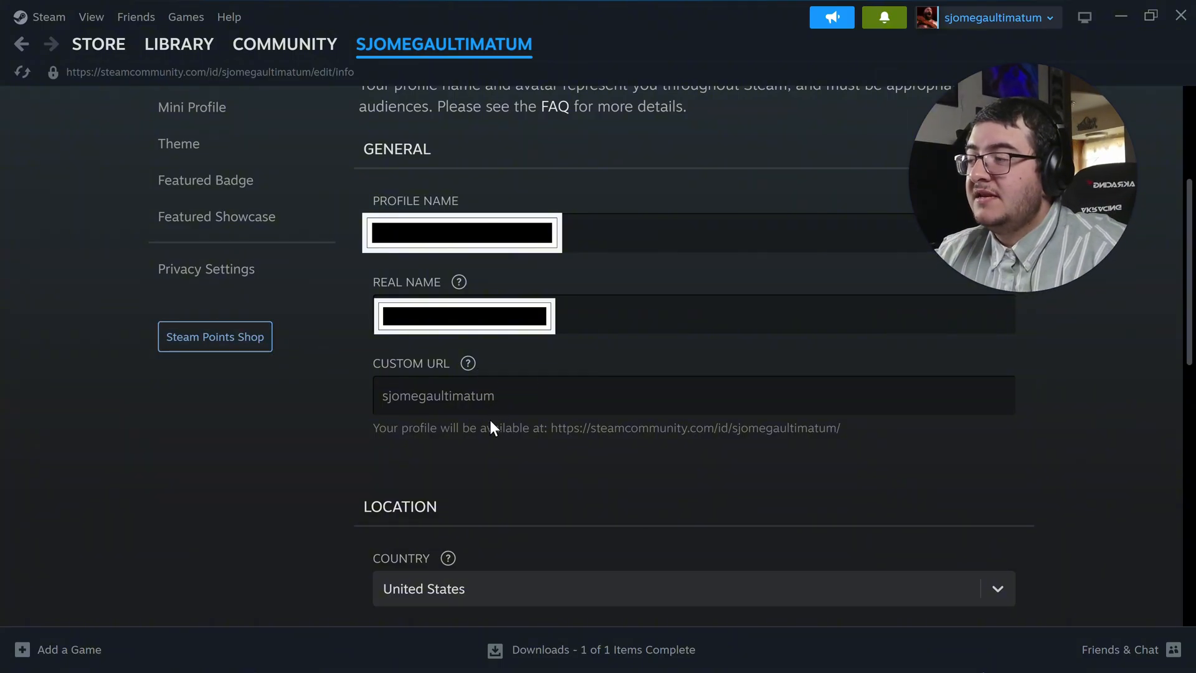
- Copy the profile's custom URL name into the LaunchBox Steam import wizard and advance to the API key page
{"action": "left_click", "coordinate": [501, 397]}
{"action": "left_click_drag", "start_coordinate": [501, 396], "coordinate": [382, 396]}
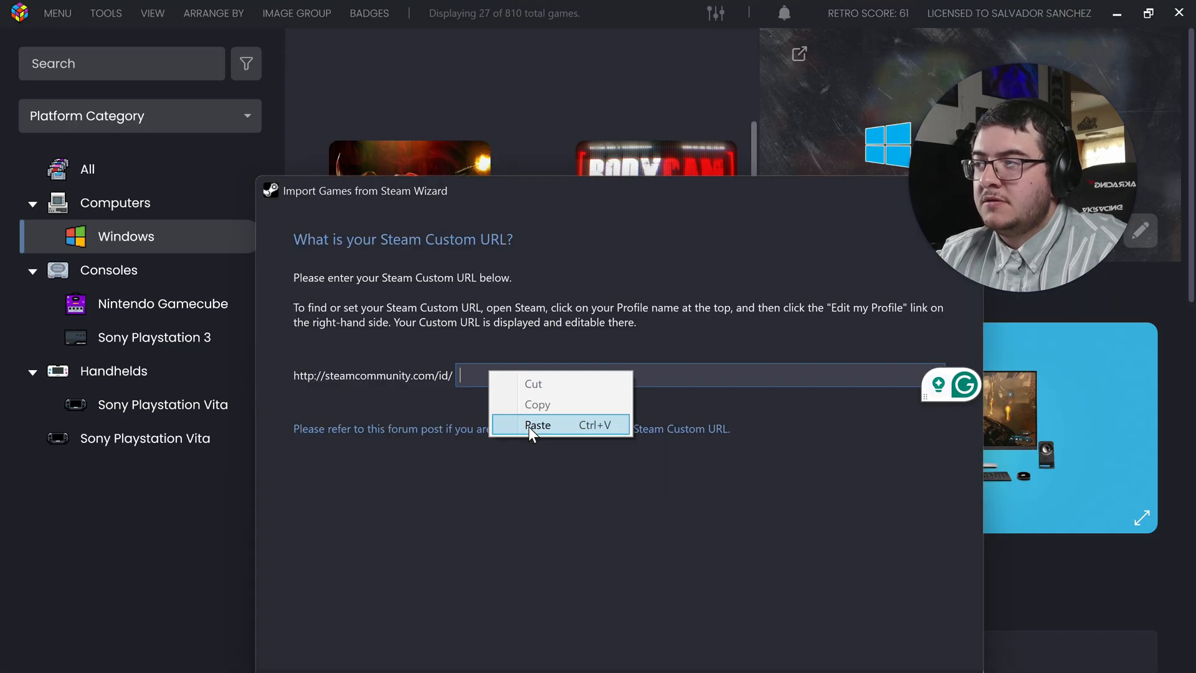
{"action": "left_click", "coordinate": [534, 423]}
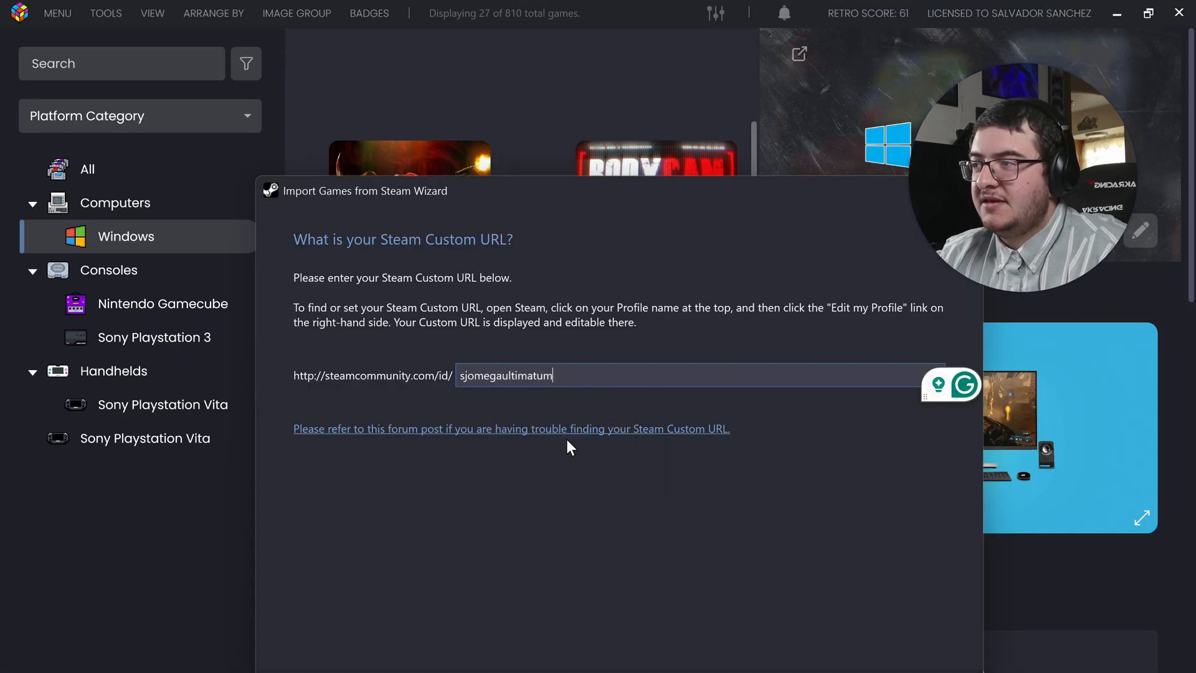
{"action": "left_click", "coordinate": [878, 597]}
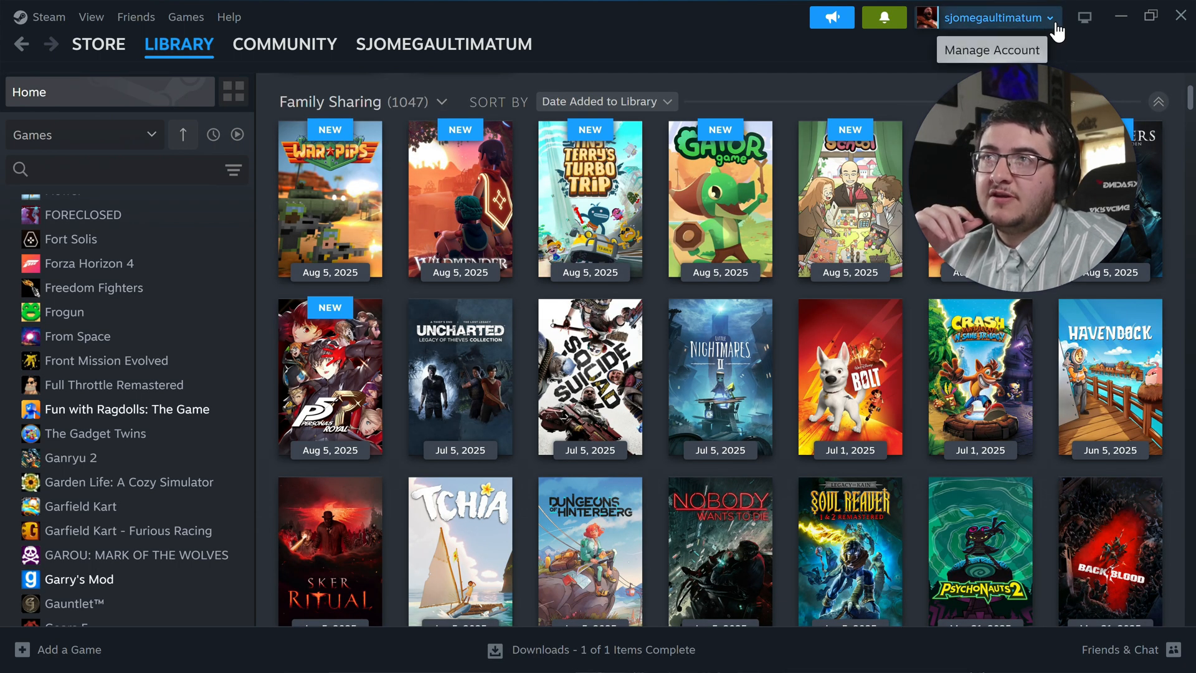
- Reopen the Steam profile's editing page and go to its Privacy Settings
{"action": "left_click", "coordinate": [1055, 25]}
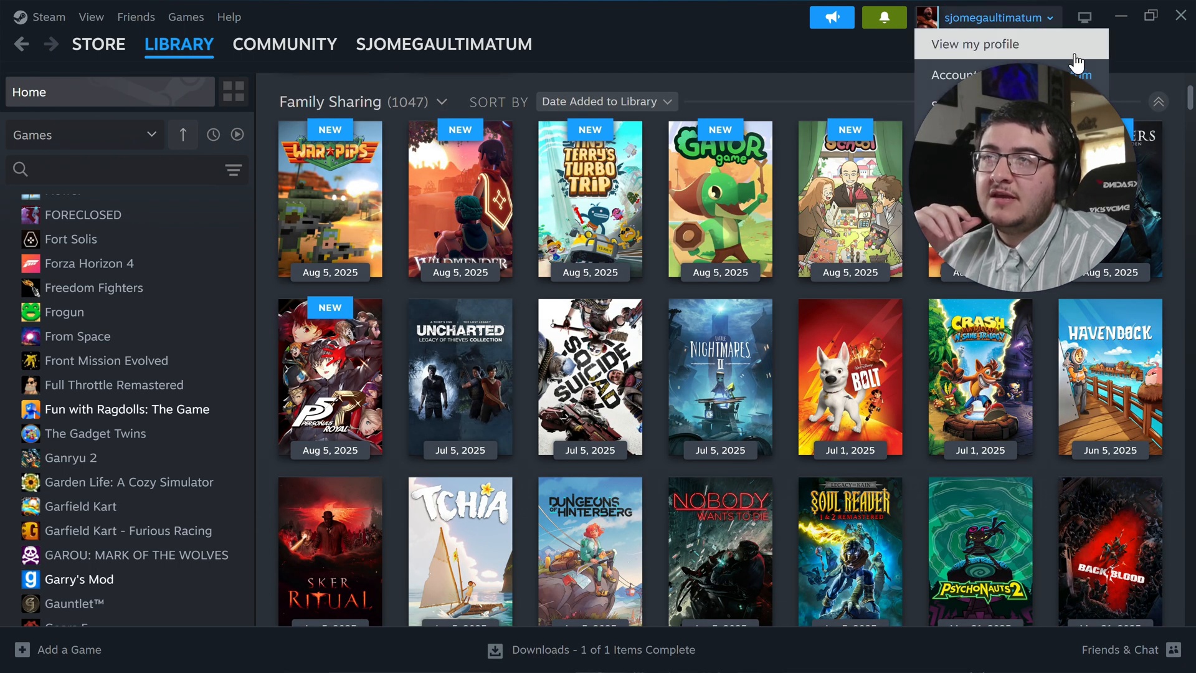
{"action": "left_click", "coordinate": [1013, 50]}
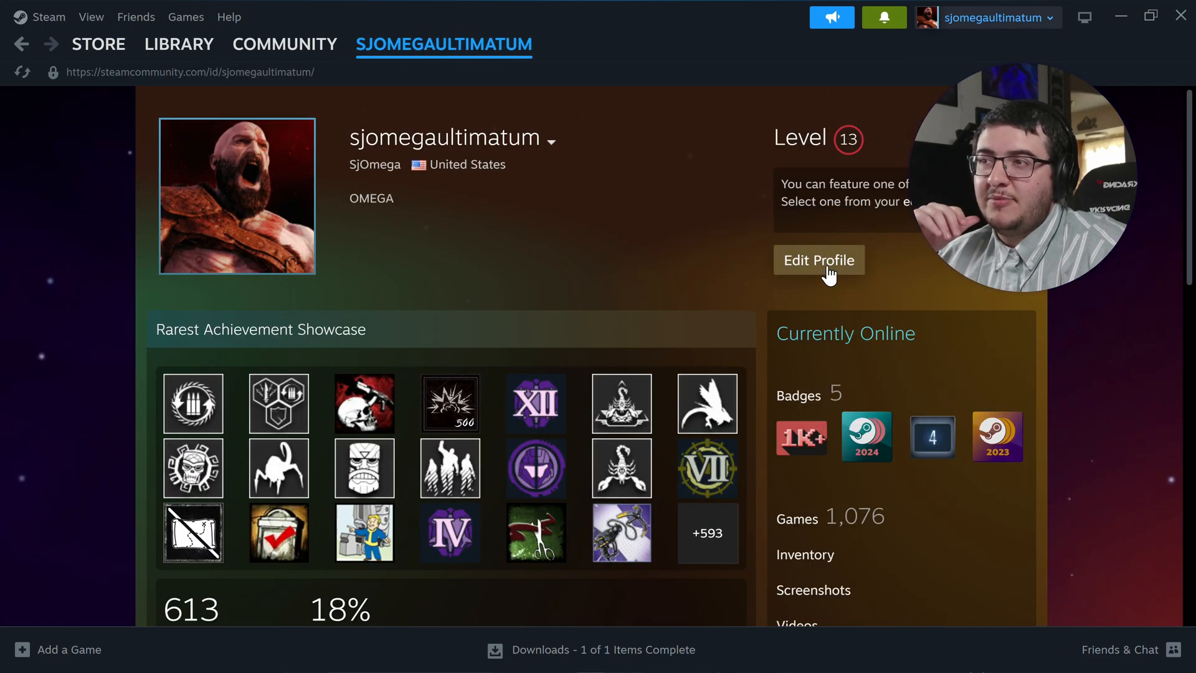
{"action": "left_click", "coordinate": [832, 272]}
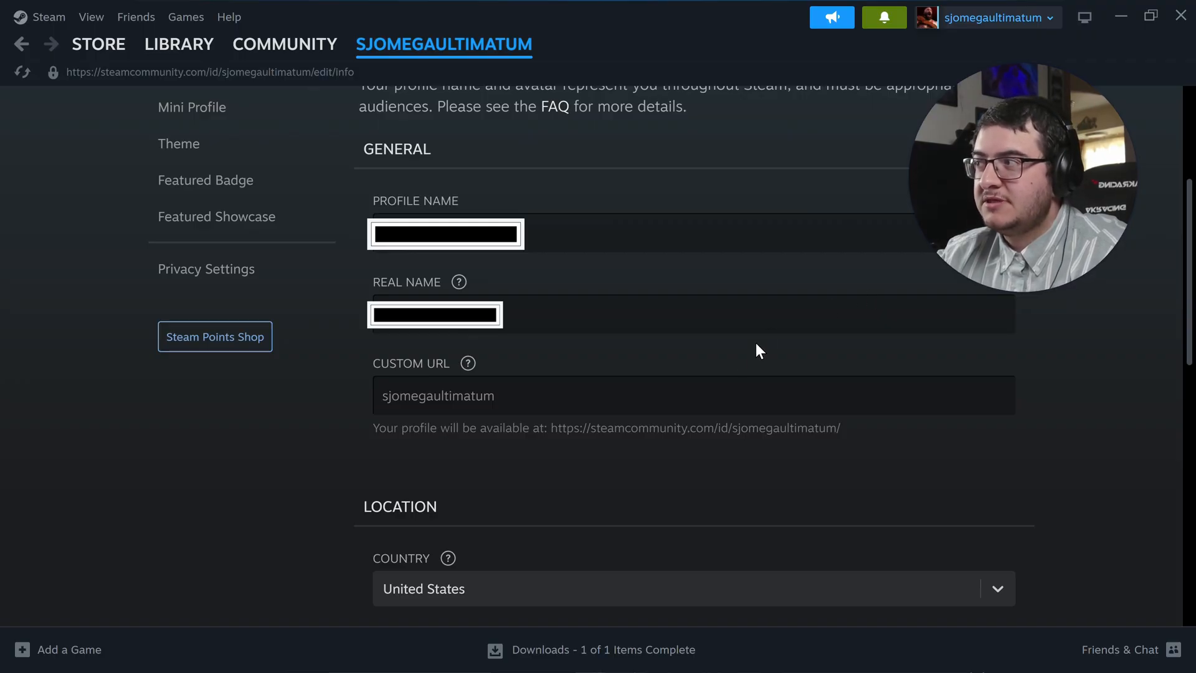
{"action": "left_click", "coordinate": [250, 277]}
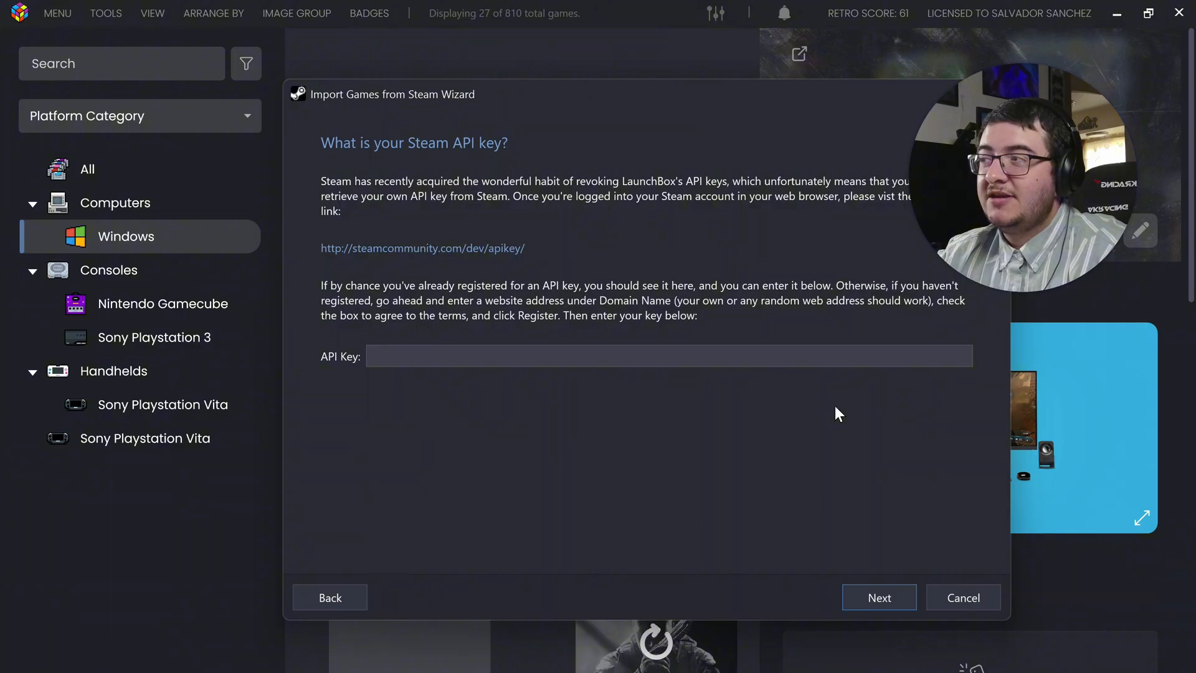
- Copy the Steam Web API key from the linked Steam page and paste it into the wizard's API Key field
{"action": "left_click", "coordinate": [490, 250]}
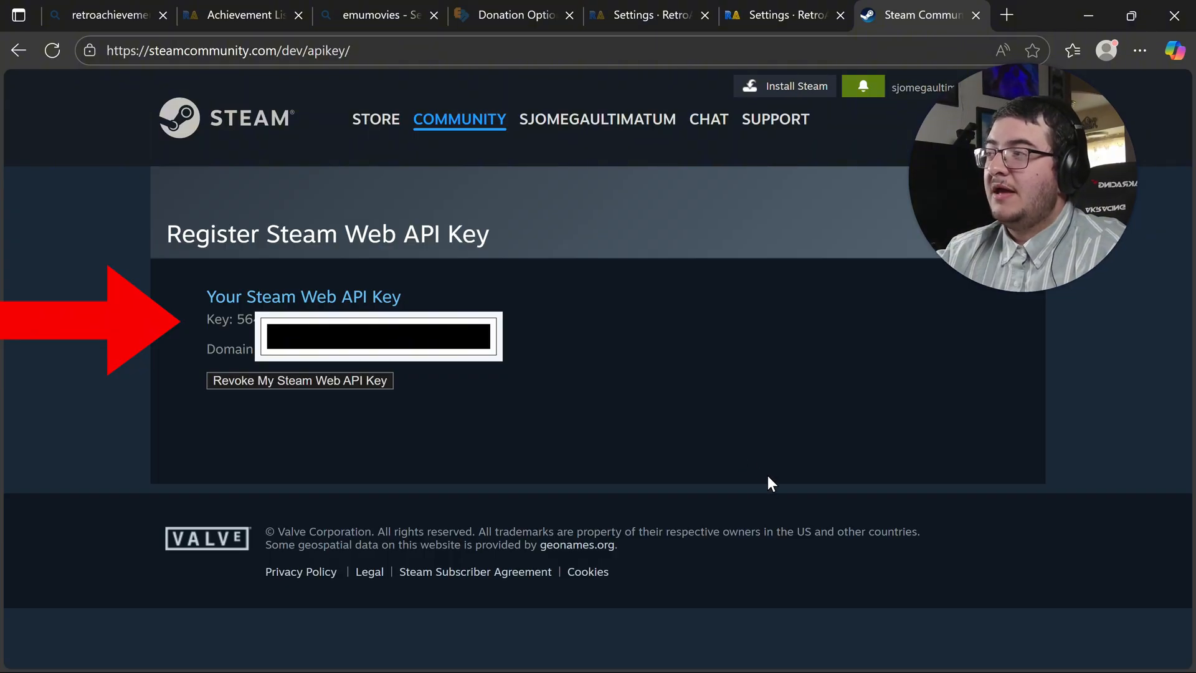
{"action": "double_click", "coordinate": [408, 320]}
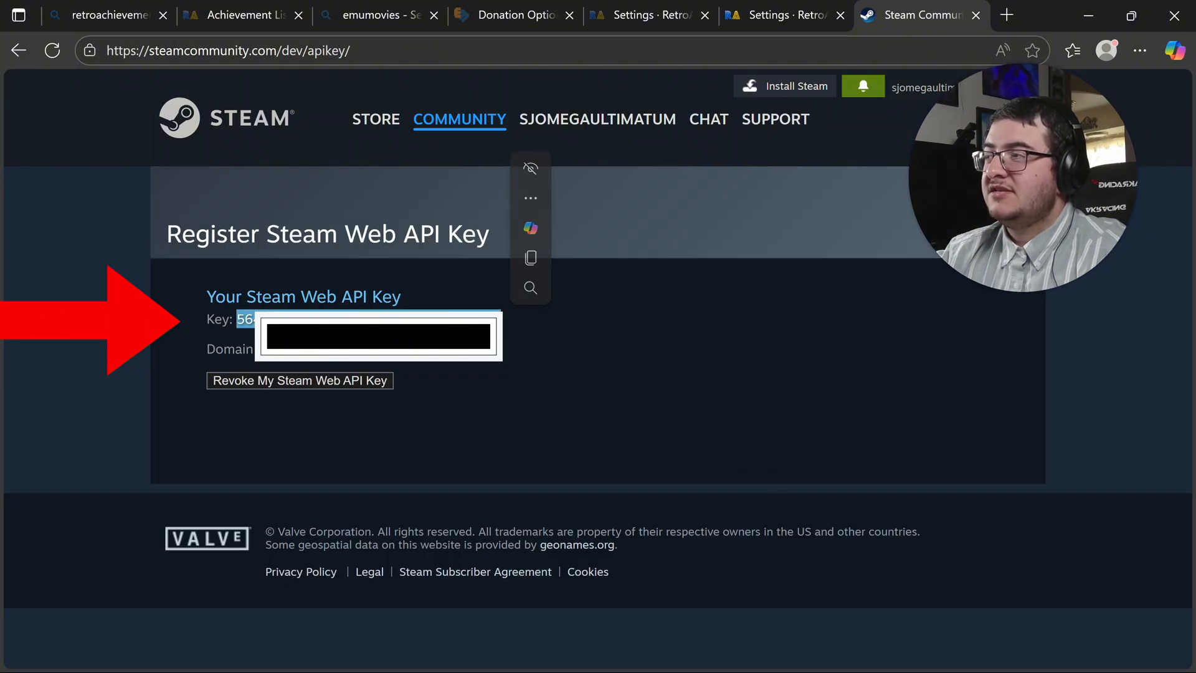
{"action": "right_click", "coordinate": [408, 319]}
{"action": "left_click", "coordinate": [584, 339]}
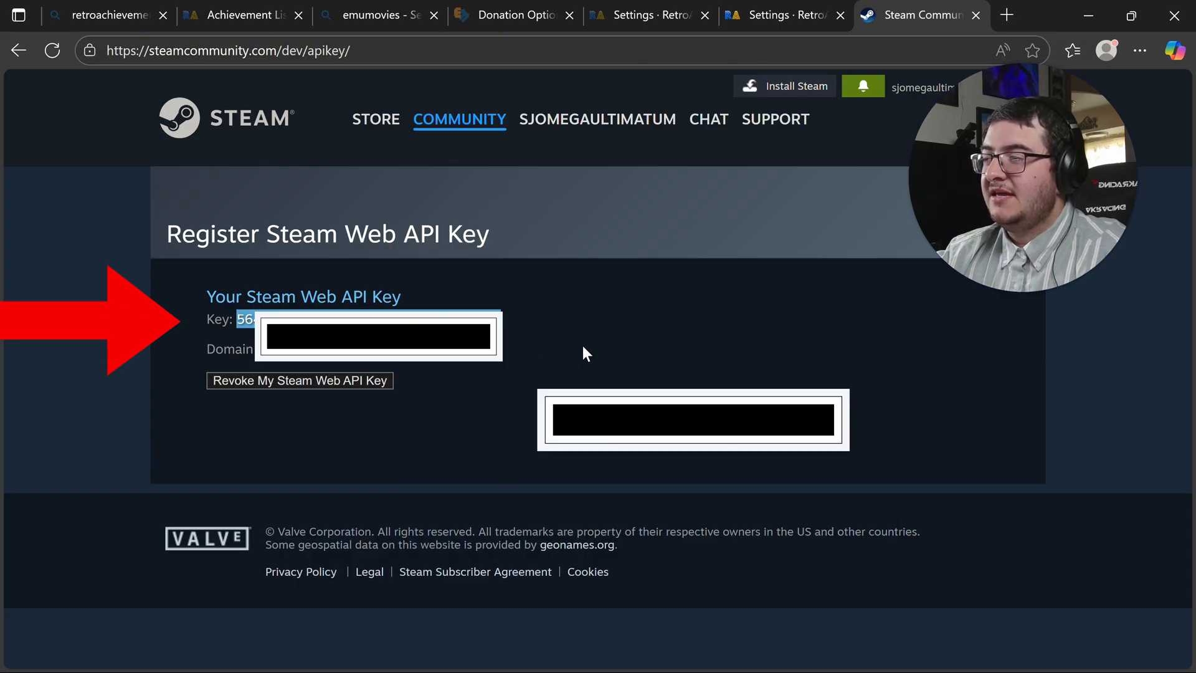
{"action": "left_click", "coordinate": [1088, 14]}
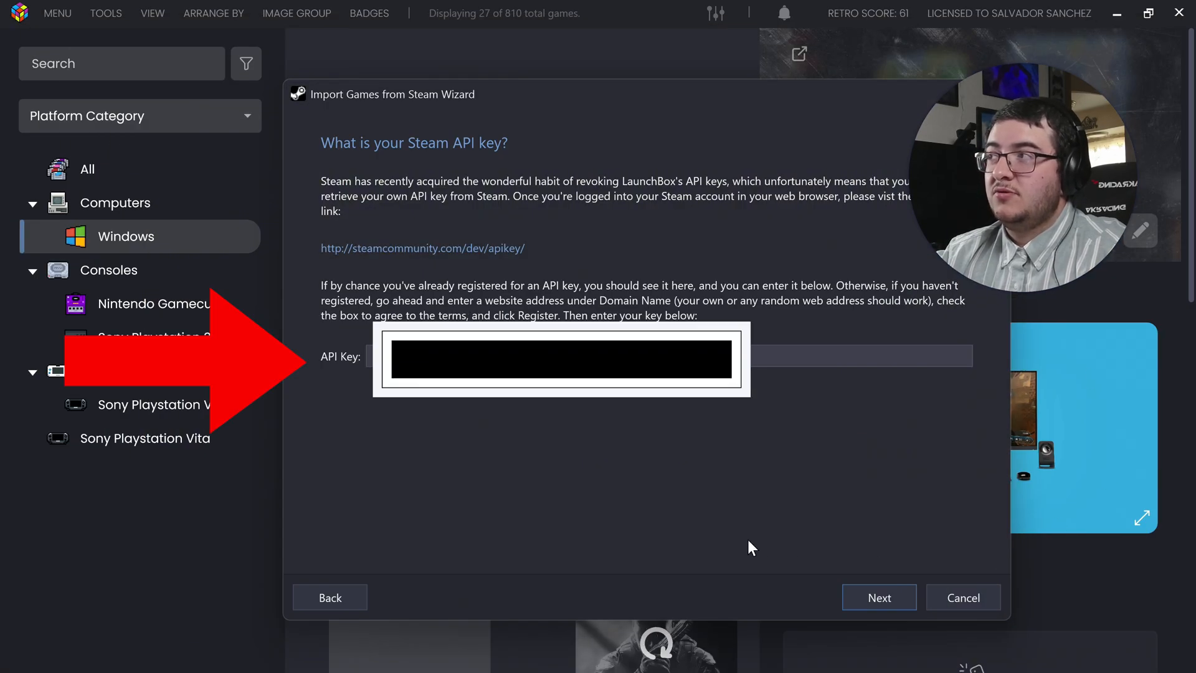
{"action": "left_click", "coordinate": [766, 355]}
{"action": "right_click", "coordinate": [386, 359]}
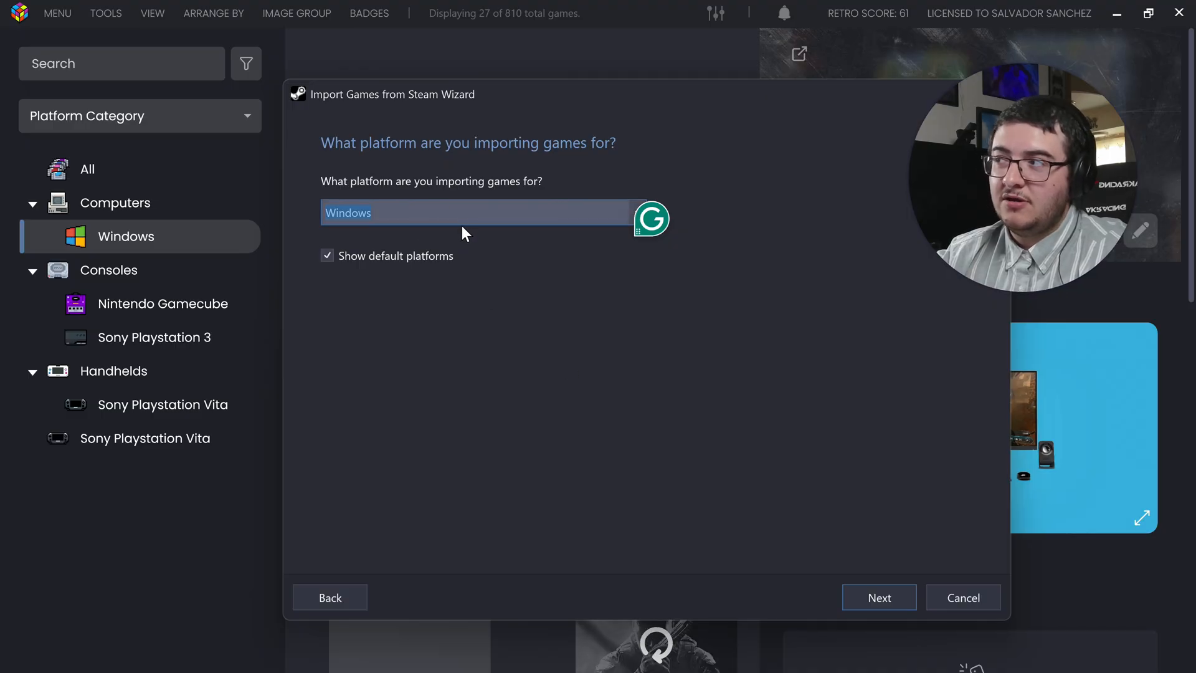
- Accept Windows as the import platform, keep the metadata search enabled, and select all image types for download
{"action": "left_click", "coordinate": [881, 602]}
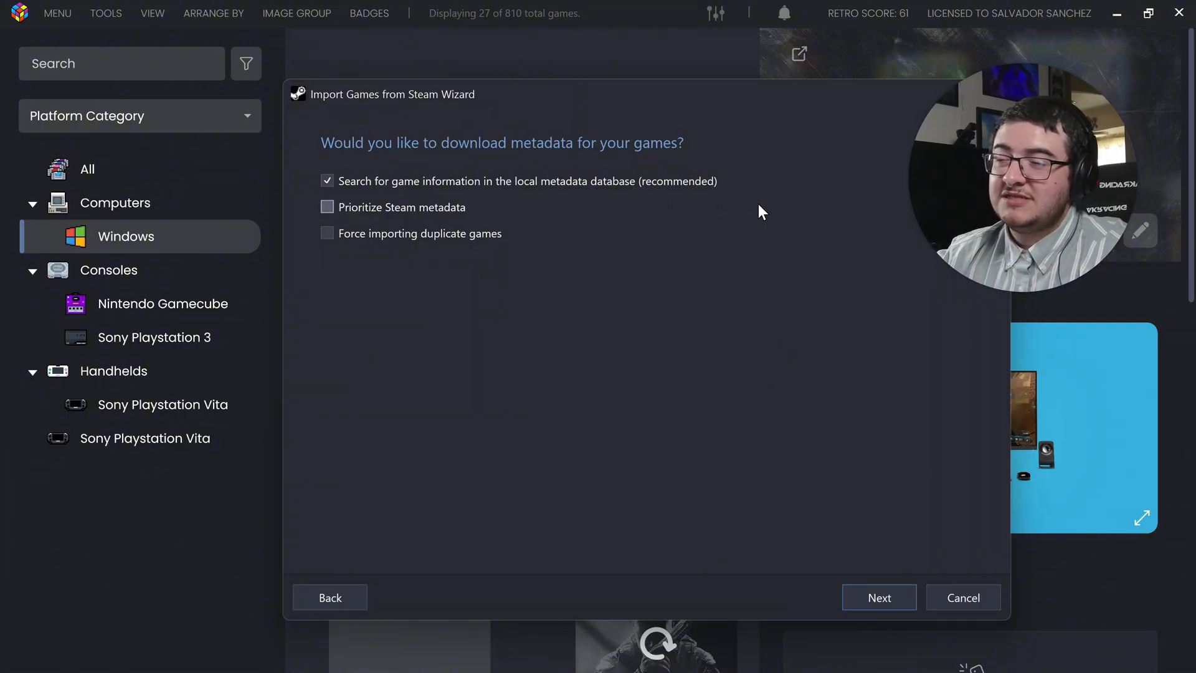
{"action": "left_click", "coordinate": [880, 600]}
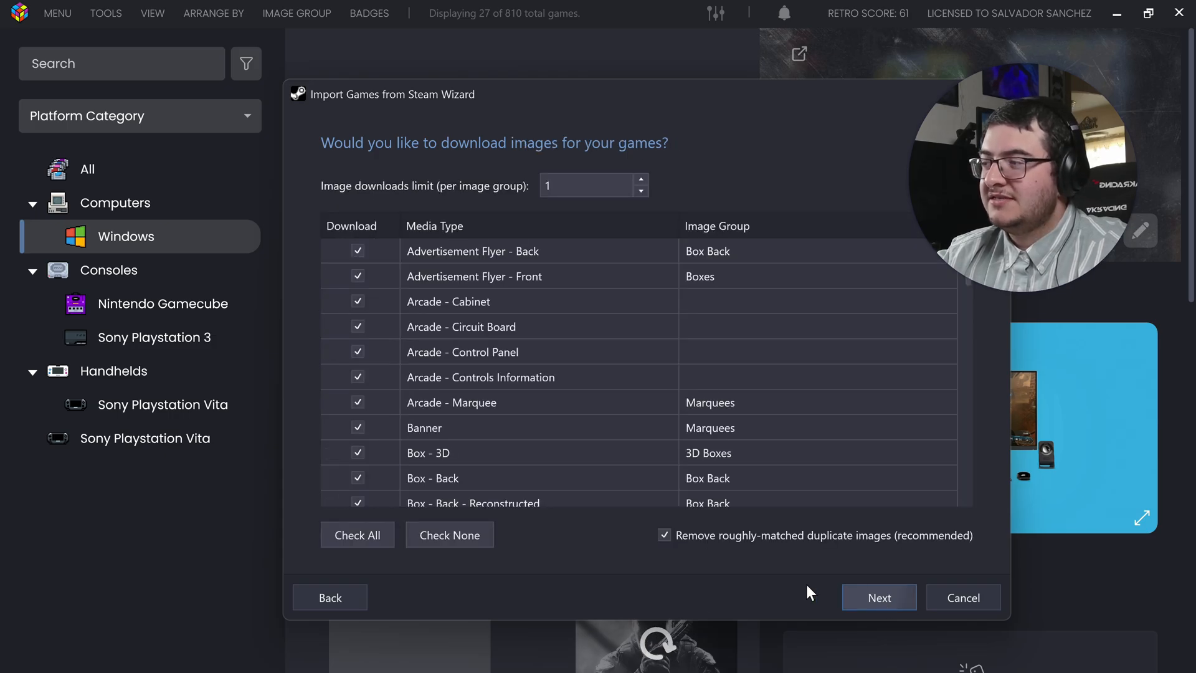
{"action": "left_click", "coordinate": [380, 529]}
{"action": "left_click", "coordinate": [869, 596]}
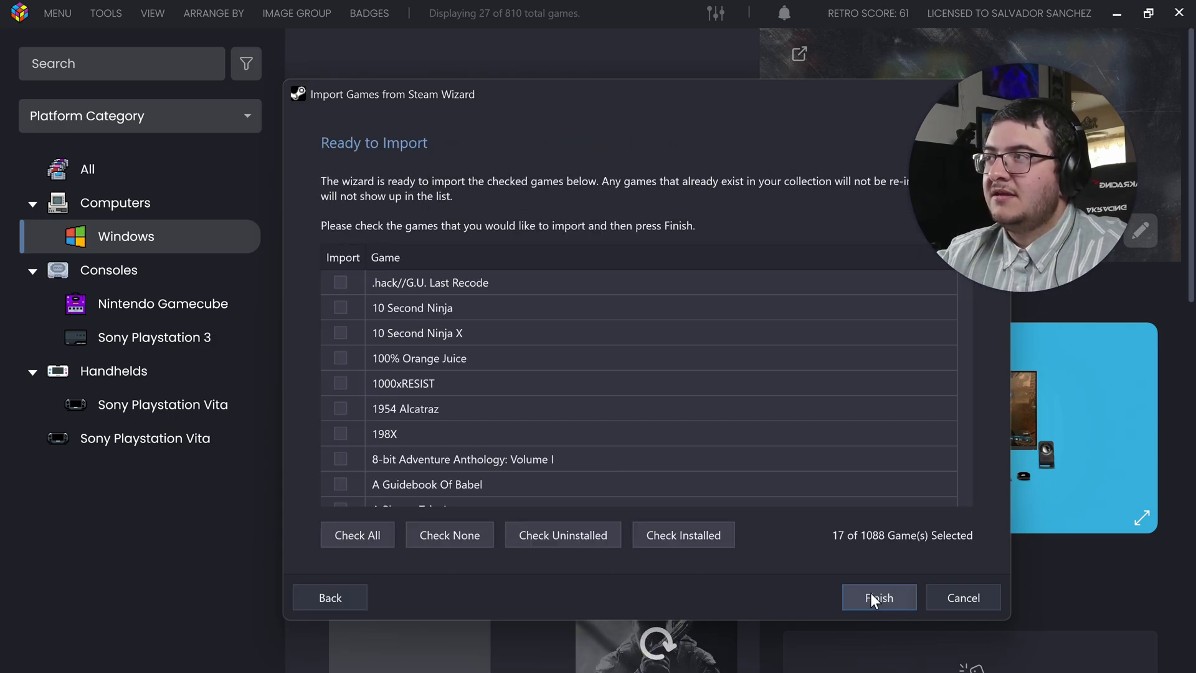
- Select all listed Steam games and finish the import wizard
{"action": "left_click", "coordinate": [352, 537]}
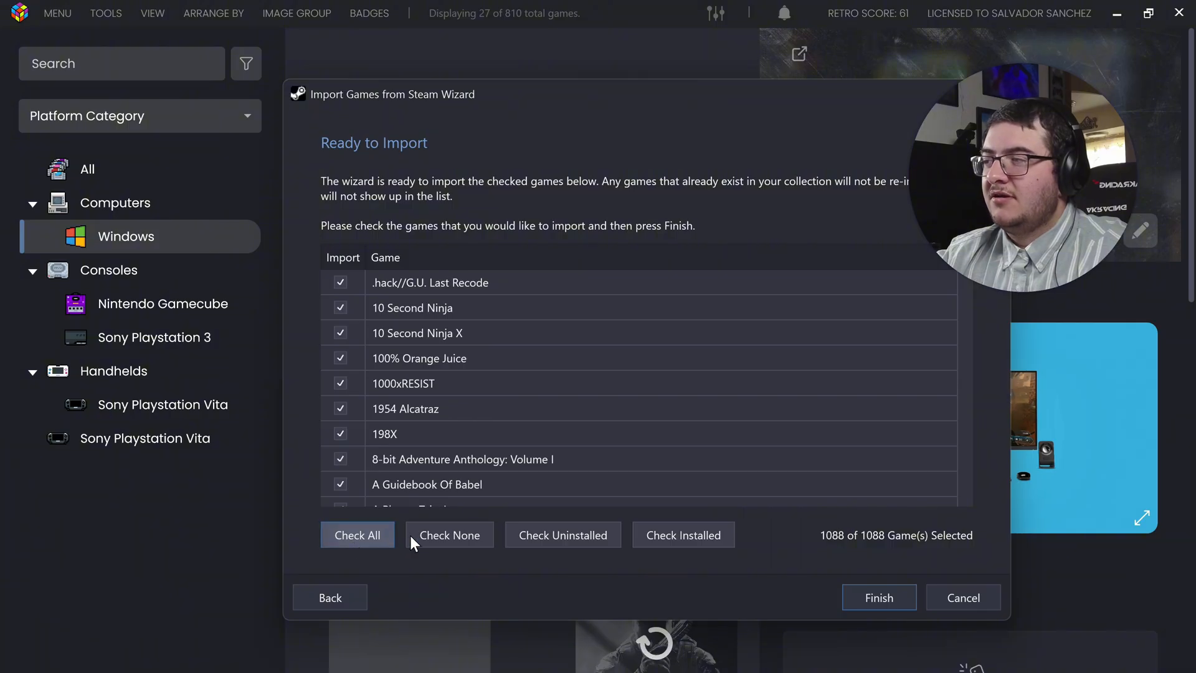
{"action": "left_click", "coordinate": [896, 599]}
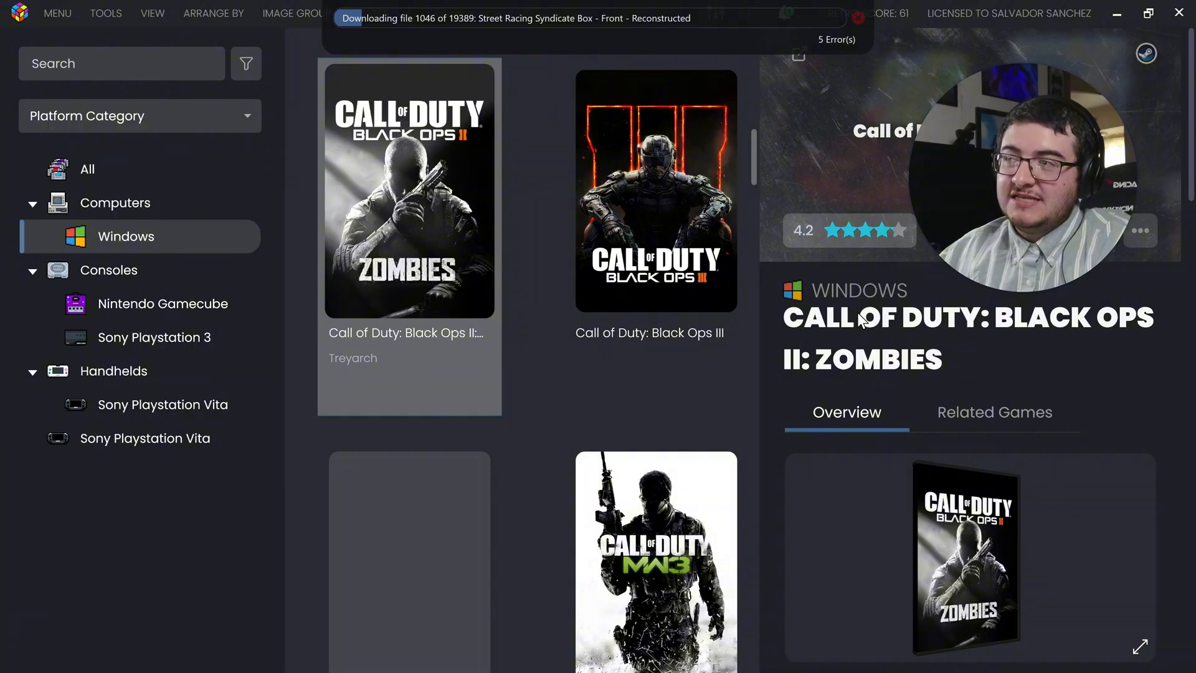
- View the details of Call of Duty: Black Ops III and browse the neighbouring imported Windows games
{"action": "left_click", "coordinate": [673, 249]}
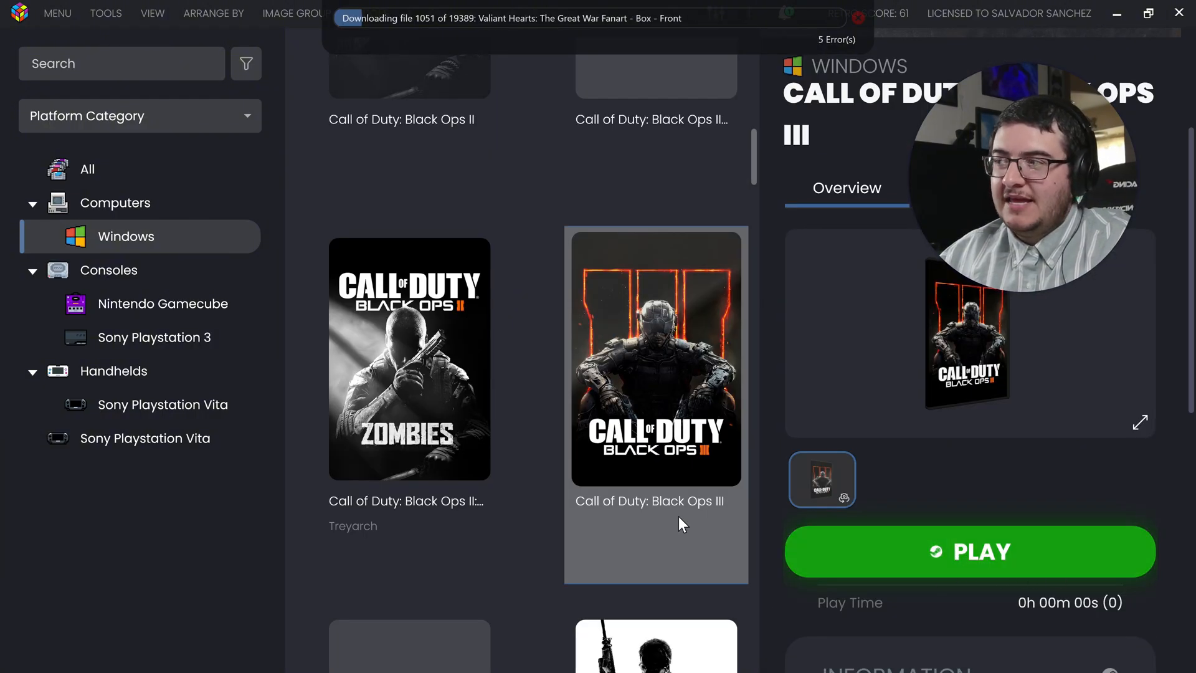
{"action": "scroll", "coordinate": [722, 392], "scroll_direction": "down", "scroll_amount": 5}
{"action": "left_click", "coordinate": [667, 274]}
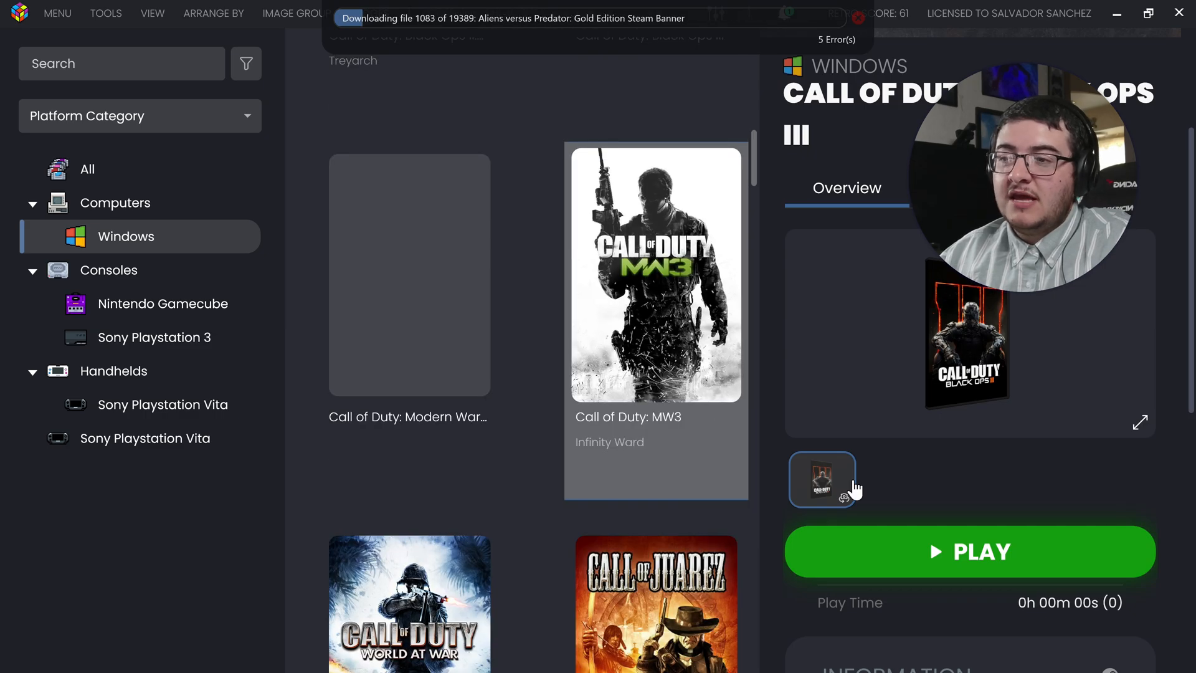
{"action": "scroll", "coordinate": [770, 592], "scroll_direction": "down", "scroll_amount": 3}
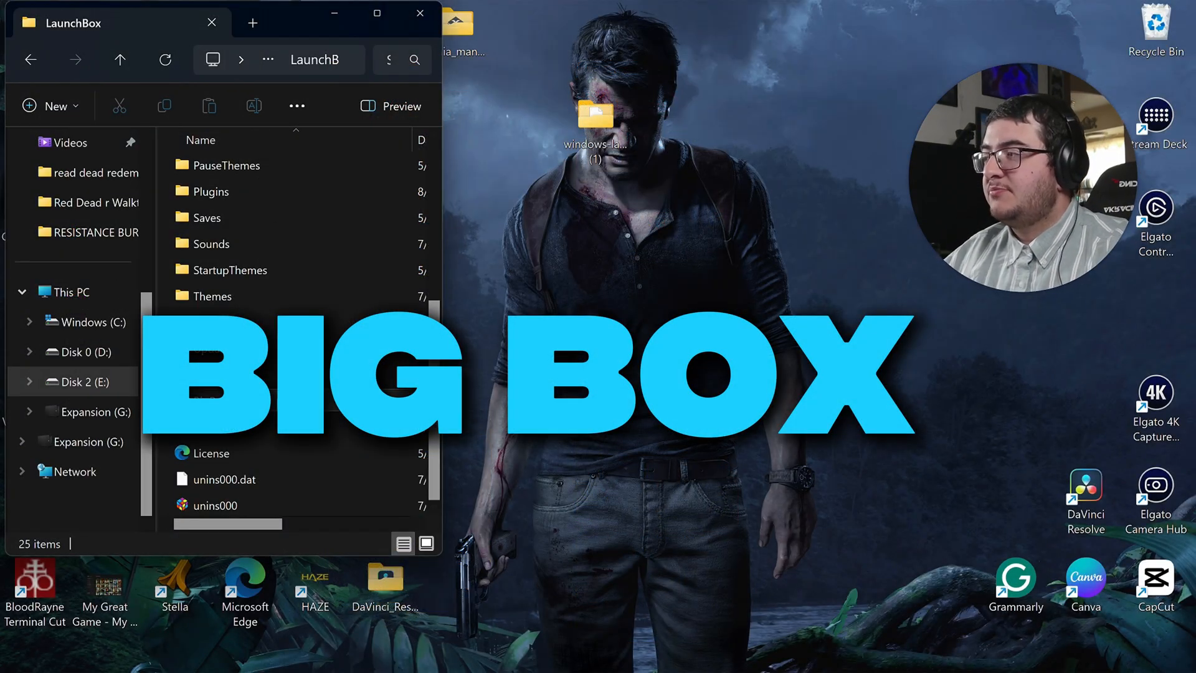
- Launch Big Box from the LaunchBox folder and look through its main menu options
{"action": "left_click", "coordinate": [274, 404]}
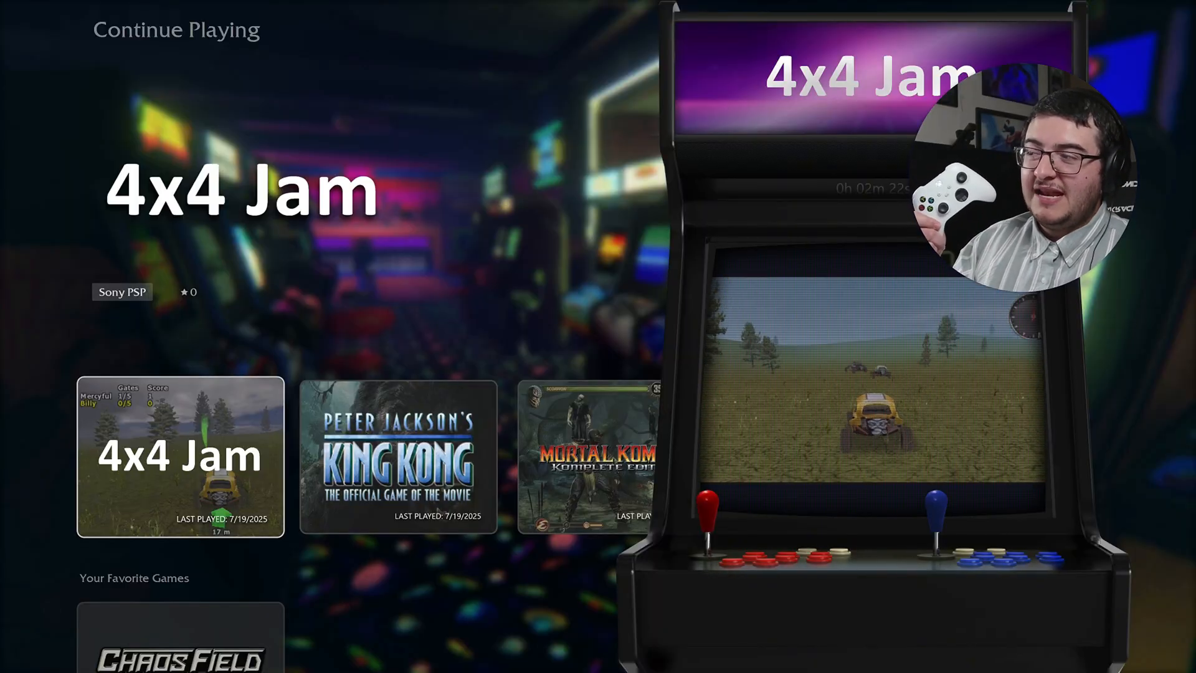
{"action": "key", "text": "Escape"}
{"action": "key", "text": "Down"}
{"action": "key", "text": "Down"}
{"action": "key", "text": "Down"}
{"action": "key", "text": "Down"}
{"action": "key", "text": "Down"}
{"action": "key", "text": "Down"}
{"action": "key", "text": "Down"}
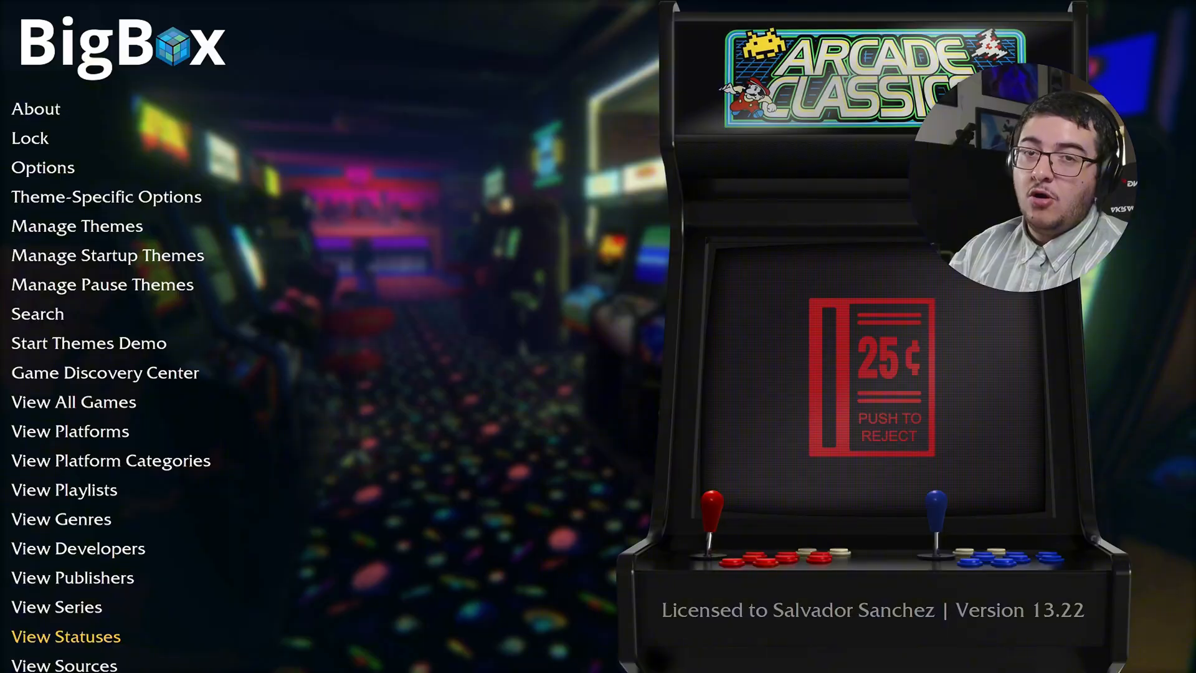
{"action": "key", "text": "Down"}
{"action": "key", "text": "Down"}
{"action": "key", "text": "Down"}
{"action": "key", "text": "Down"}
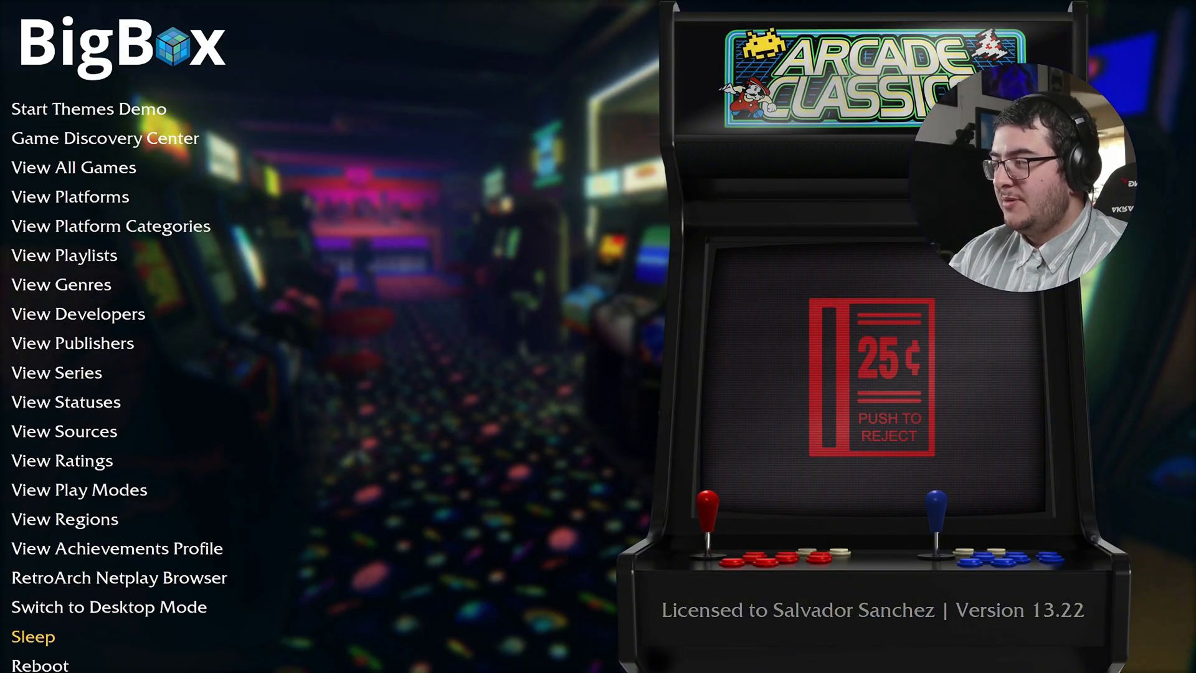
- Open the Game Discovery Center from the Big Box main menu
{"action": "key", "text": "Up"}
{"action": "key", "text": "Up"}
{"action": "key", "text": "Up"}
{"action": "key", "text": "Up"}
{"action": "key", "text": "Up"}
{"action": "key", "text": "Up"}
{"action": "key", "text": "Up"}
{"action": "key", "text": "Up"}
{"action": "key", "text": "Up"}
{"action": "key", "text": "Up"}
{"action": "key", "text": "Up"}
{"action": "key", "text": "Up"}
{"action": "key", "text": "Up"}
{"action": "key", "text": "Up"}
{"action": "key", "text": "Up"}
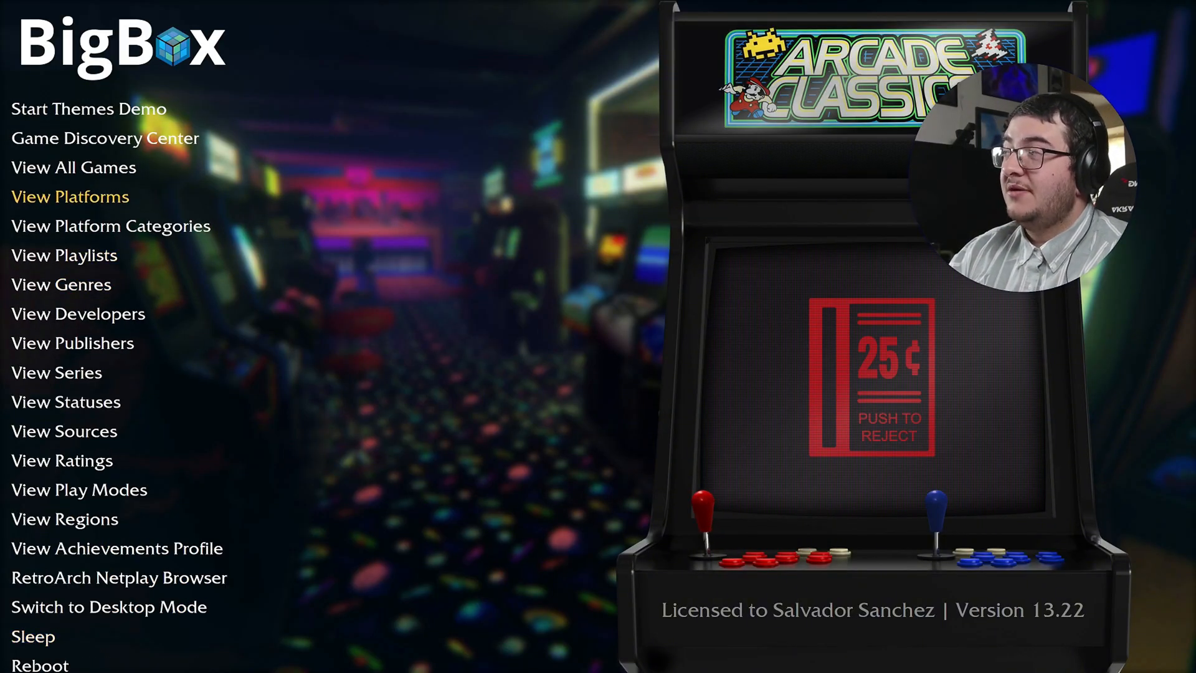
{"action": "key", "text": "Return"}
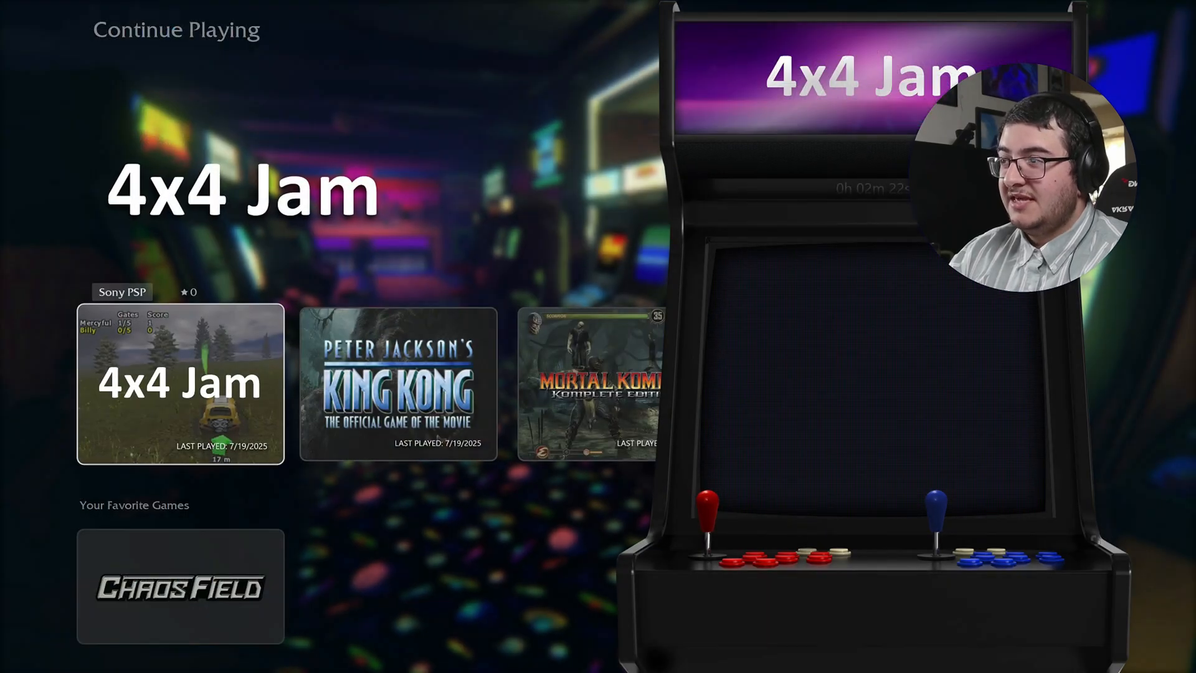
- Browse the Game Discovery Center from Continue Playing through to Explore the Nintendo Wii, then return to the main menu
{"action": "key", "text": "Right"}
{"action": "key", "text": "Down"}
{"action": "key", "text": "Up"}
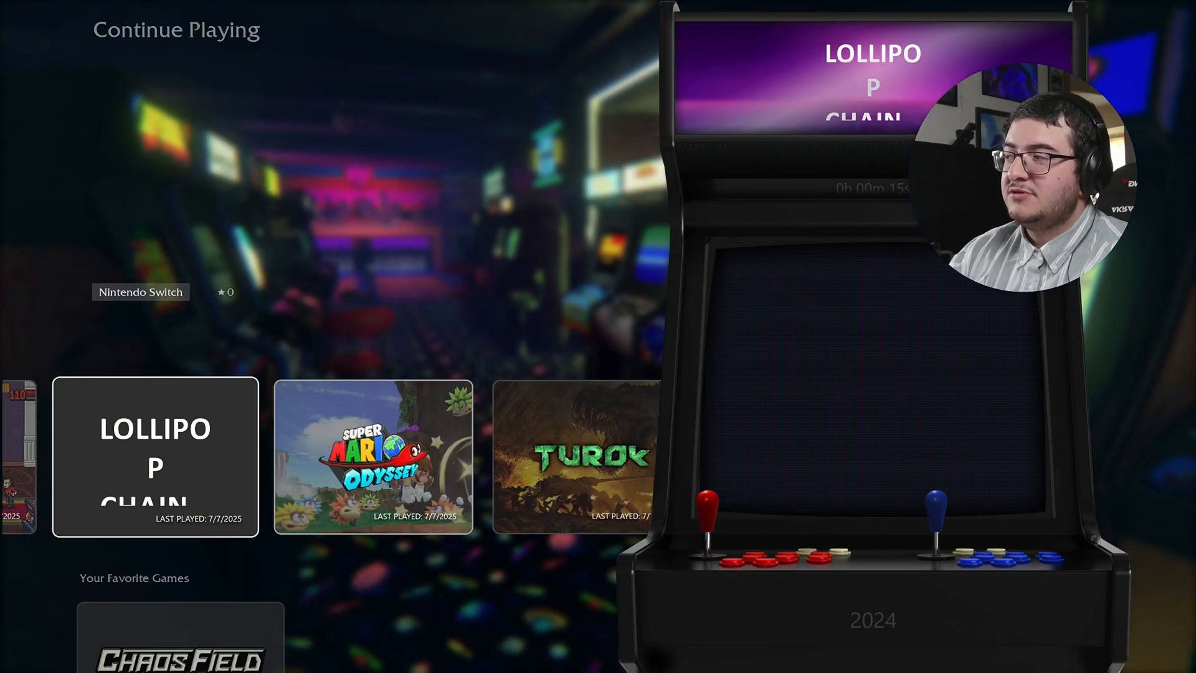
{"action": "key", "text": "Right"}
{"action": "key", "text": "Right"}
{"action": "key", "text": "Down"}
{"action": "key", "text": "Down"}
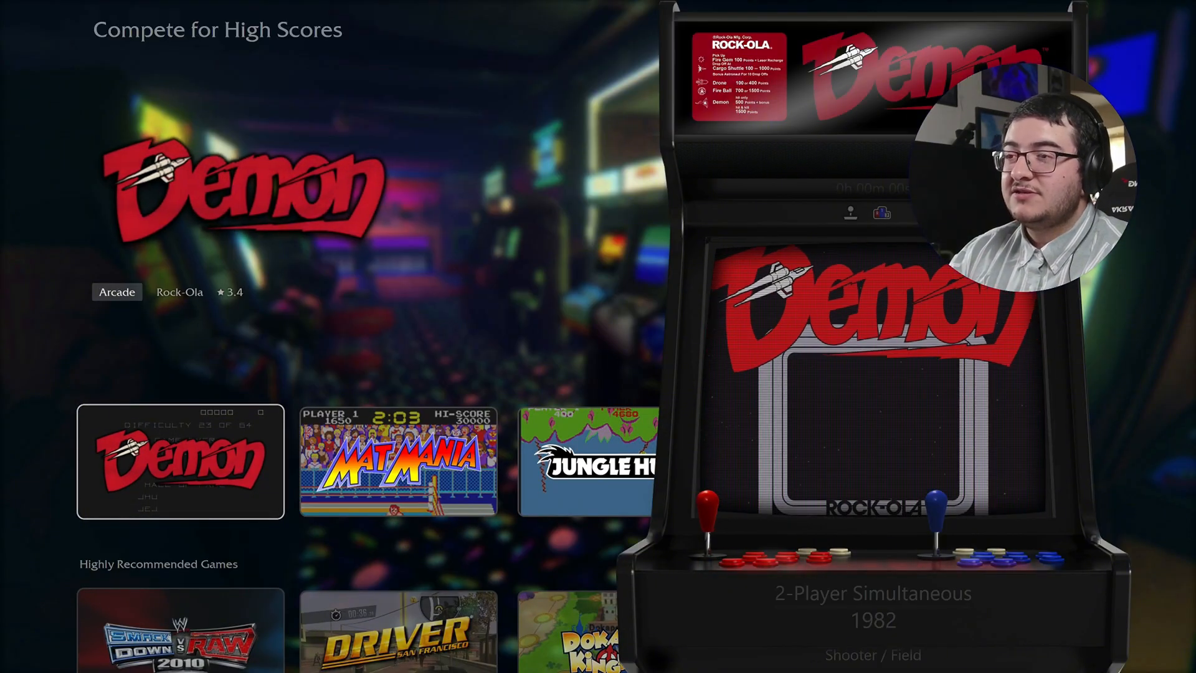
{"action": "key", "text": "Down"}
{"action": "key", "text": "Down"}
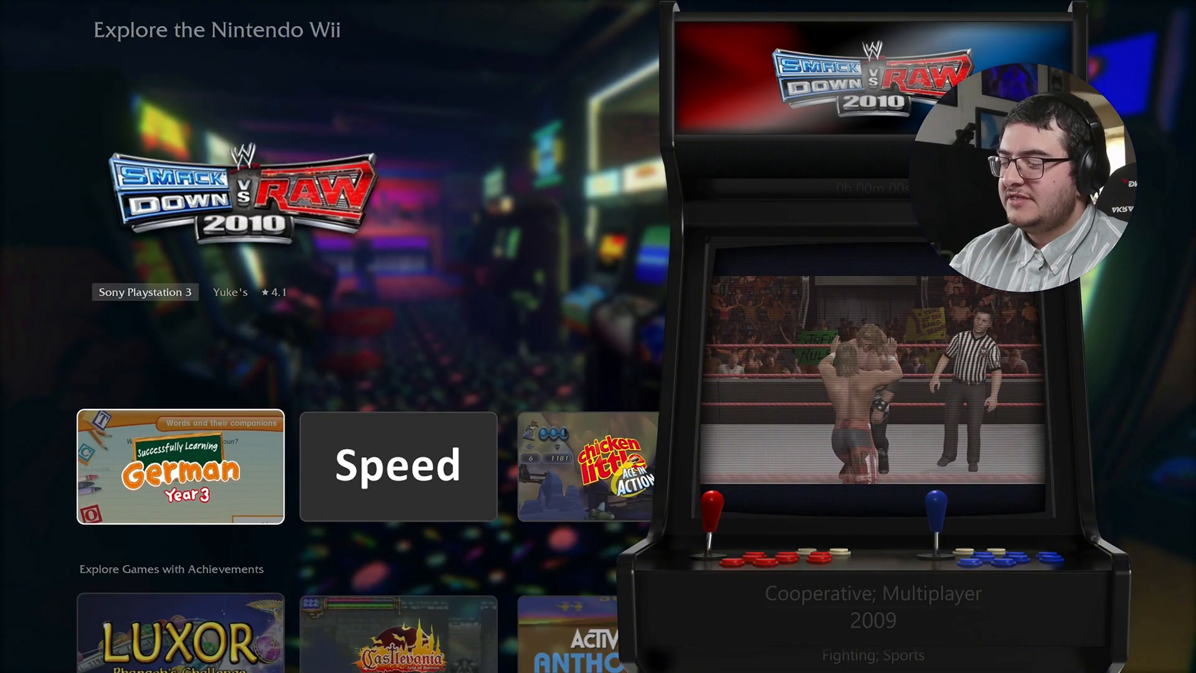
{"action": "key", "text": "Escape"}
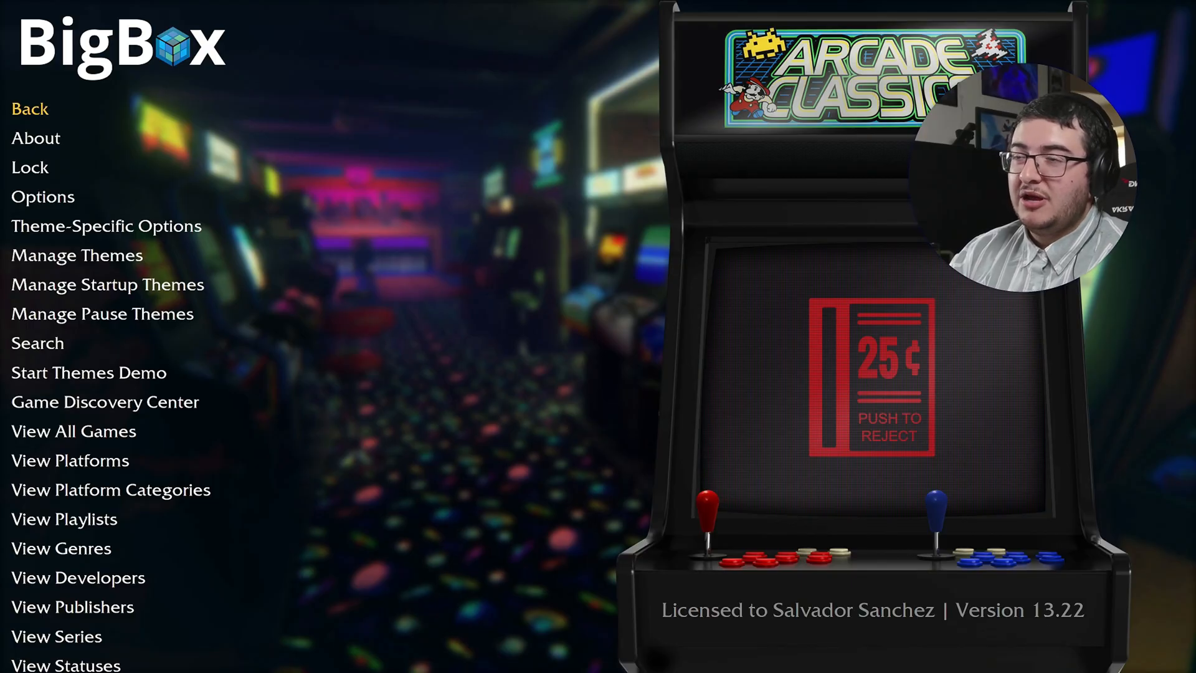
- Open the Theme-Specific Options from the Big Box main menu
{"action": "key", "text": "Down"}
{"action": "key", "text": "Down"}
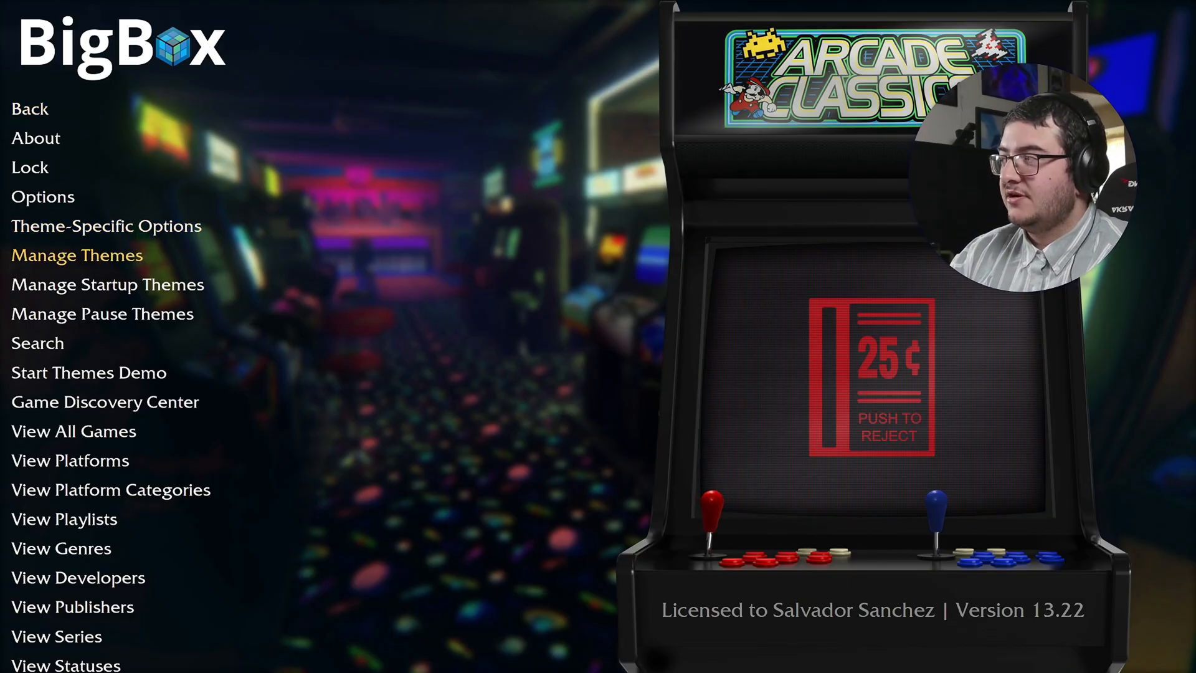
{"action": "key", "text": "Down"}
{"action": "key", "text": "Page_Down"}
{"action": "key", "text": "Page_Up"}
{"action": "key", "text": "Page_Up"}
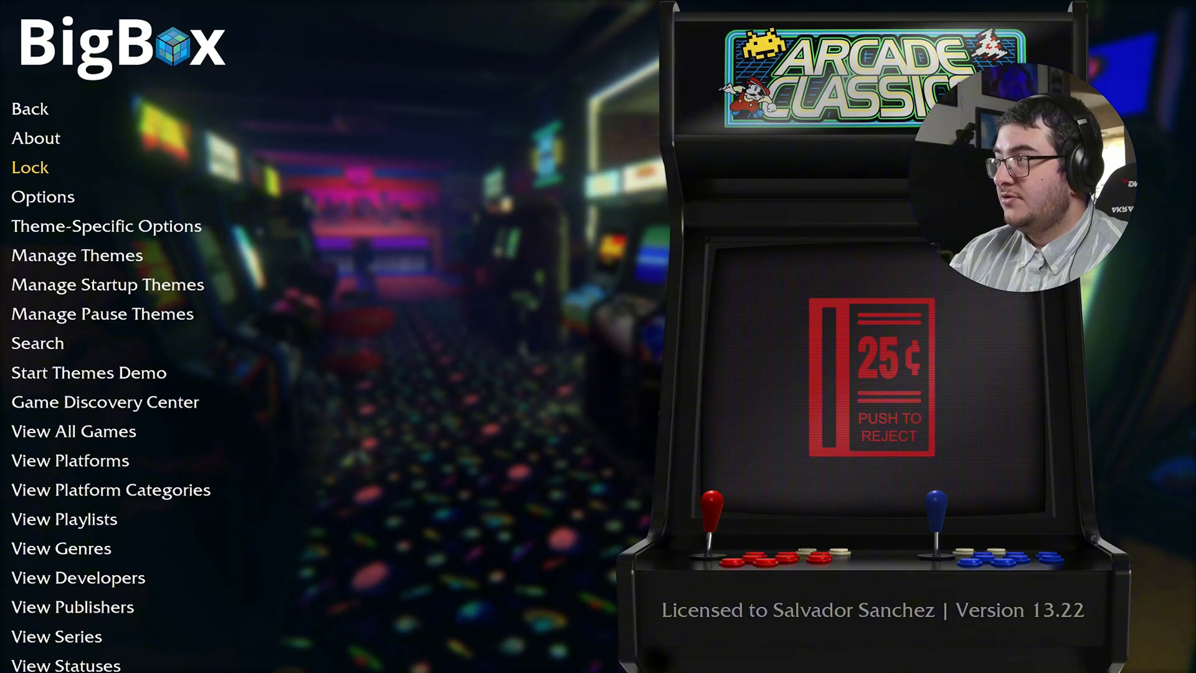
{"action": "key", "text": "Down"}
{"action": "key", "text": "Down"}
{"action": "key", "text": "Return"}
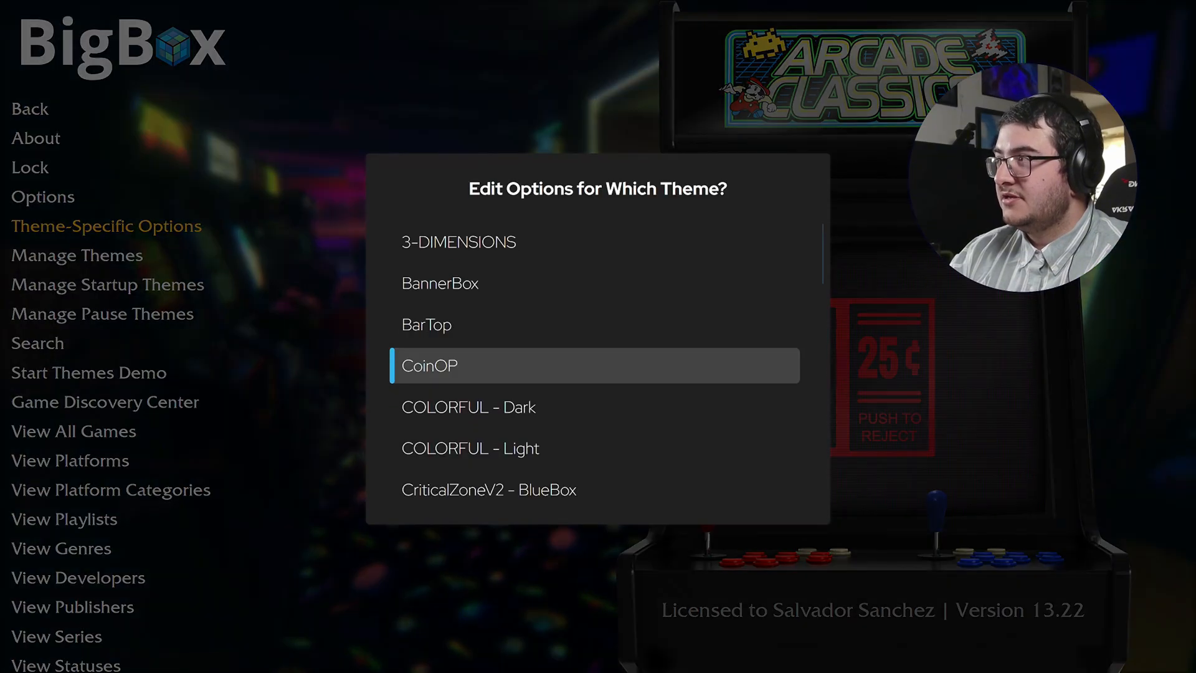
- Look through the themes offered for option editing down to WoodPanels, then close the list without choosing one
{"action": "key", "text": "Down"}
{"action": "key", "text": "Down"}
{"action": "key", "text": "Down"}
{"action": "key", "text": "Down"}
{"action": "key", "text": "Down"}
{"action": "key", "text": "Down"}
{"action": "key", "text": "Down"}
{"action": "key", "text": "Down"}
{"action": "key", "text": "Down"}
{"action": "key", "text": "Down"}
{"action": "key", "text": "Down"}
{"action": "key", "text": "Down"}
{"action": "key", "text": "Down"}
{"action": "key", "text": "Down"}
{"action": "key", "text": "Down"}
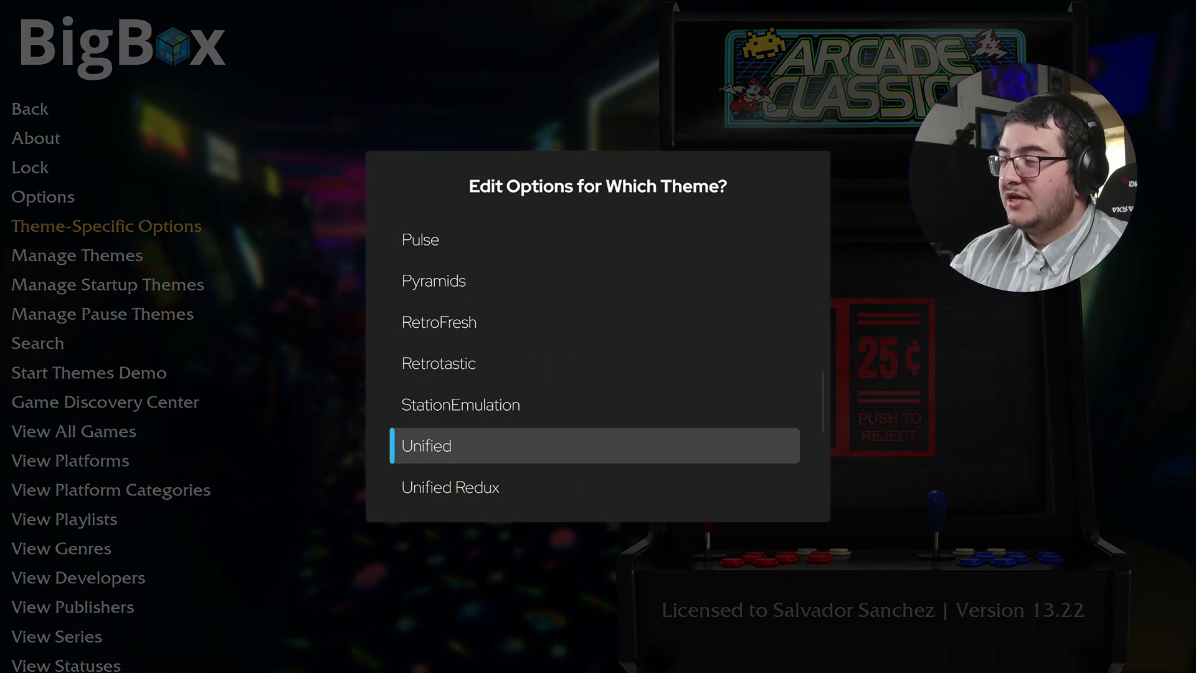
{"action": "key", "text": "Down"}
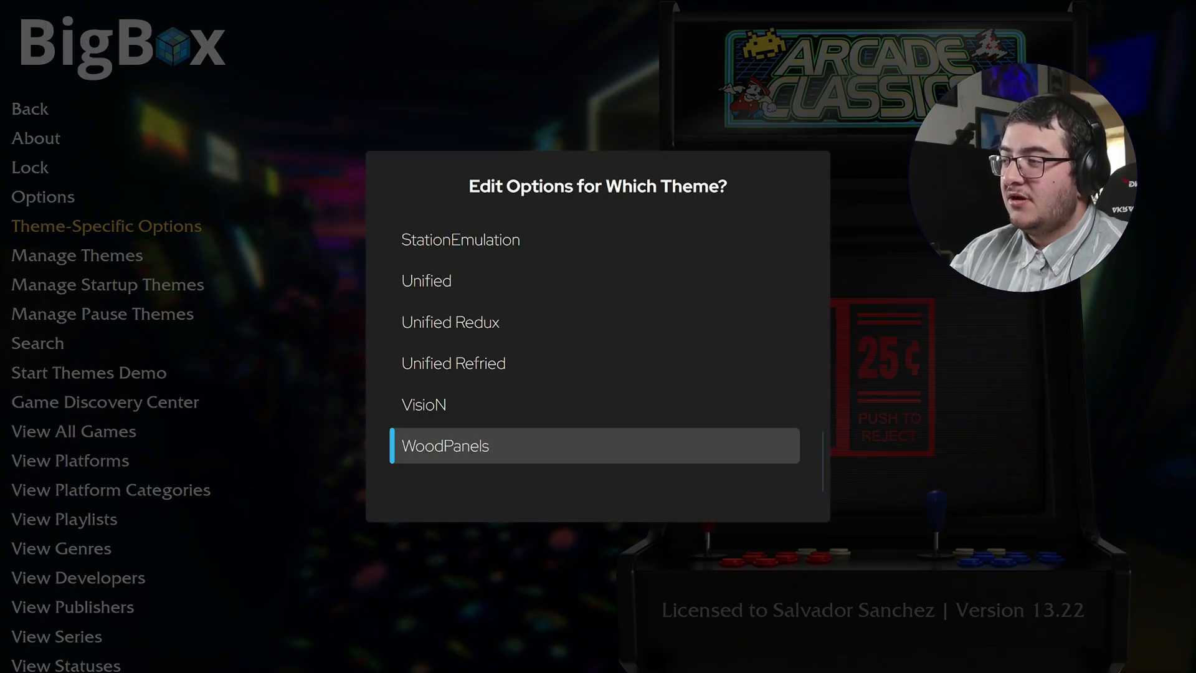
{"action": "key", "text": "Up"}
{"action": "key", "text": "Up"}
{"action": "key", "text": "Up"}
{"action": "key", "text": "Up"}
{"action": "key", "text": "Up"}
{"action": "key", "text": "Down"}
{"action": "key", "text": "Escape"}
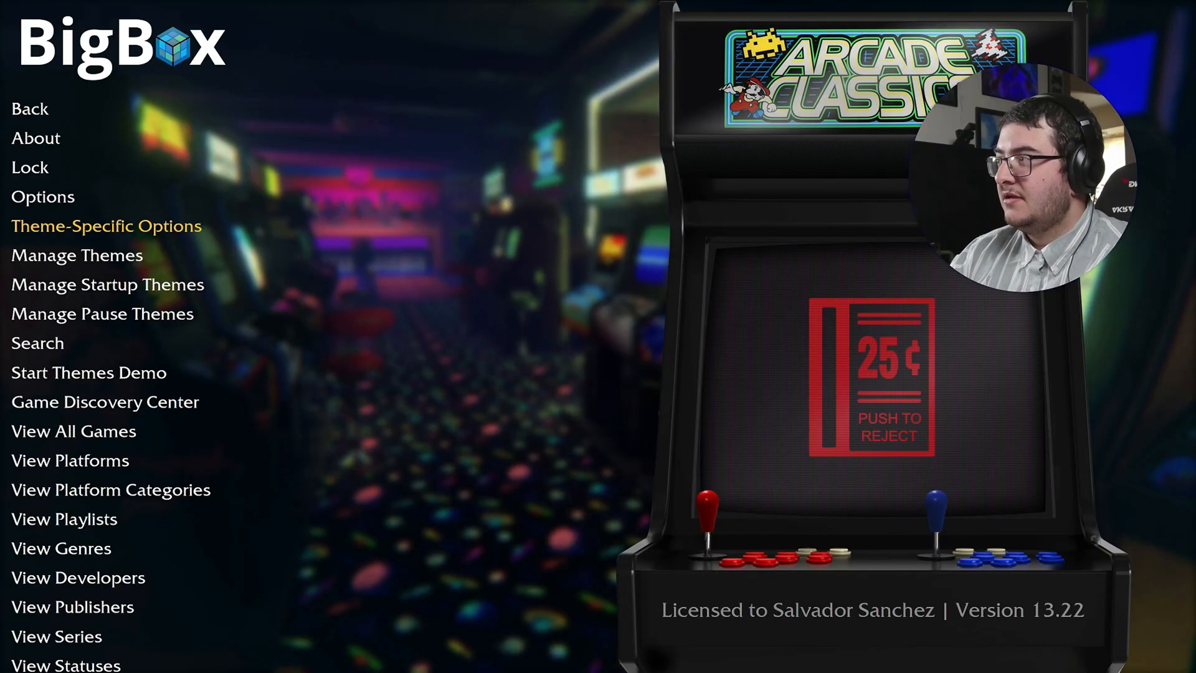
- Open Manage Themes and list all available themes
{"action": "key", "text": "Down"}
{"action": "key", "text": "Return"}
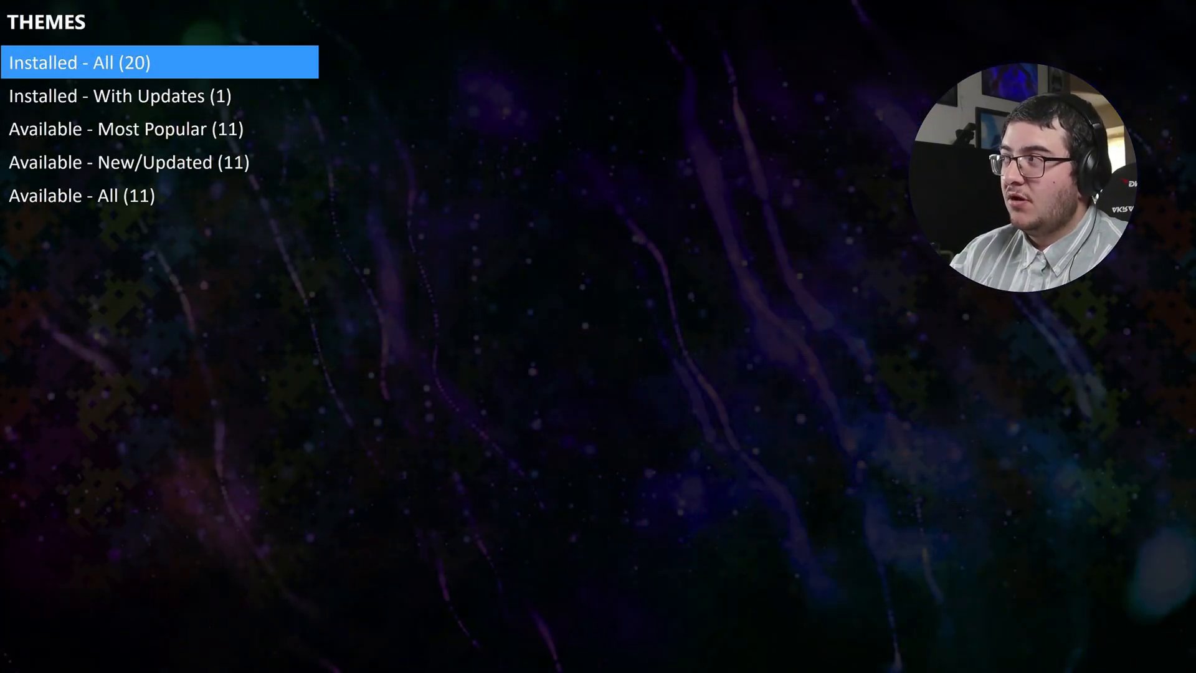
{"action": "key", "text": "Down"}
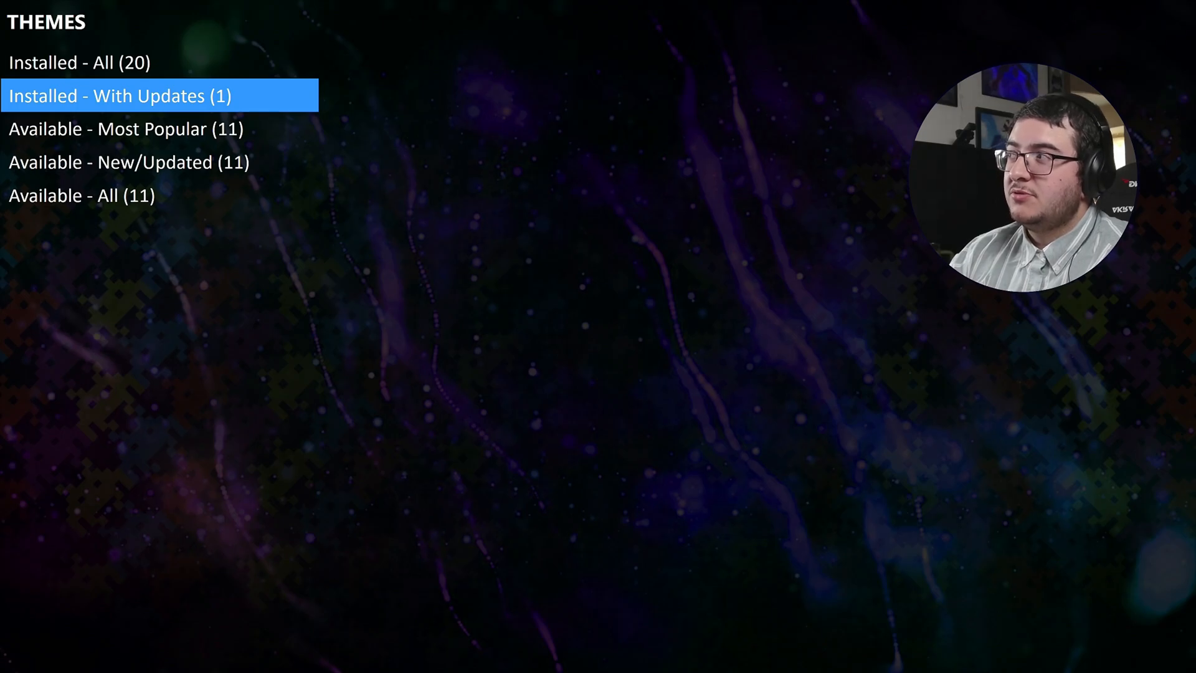
{"action": "key", "text": "Down"}
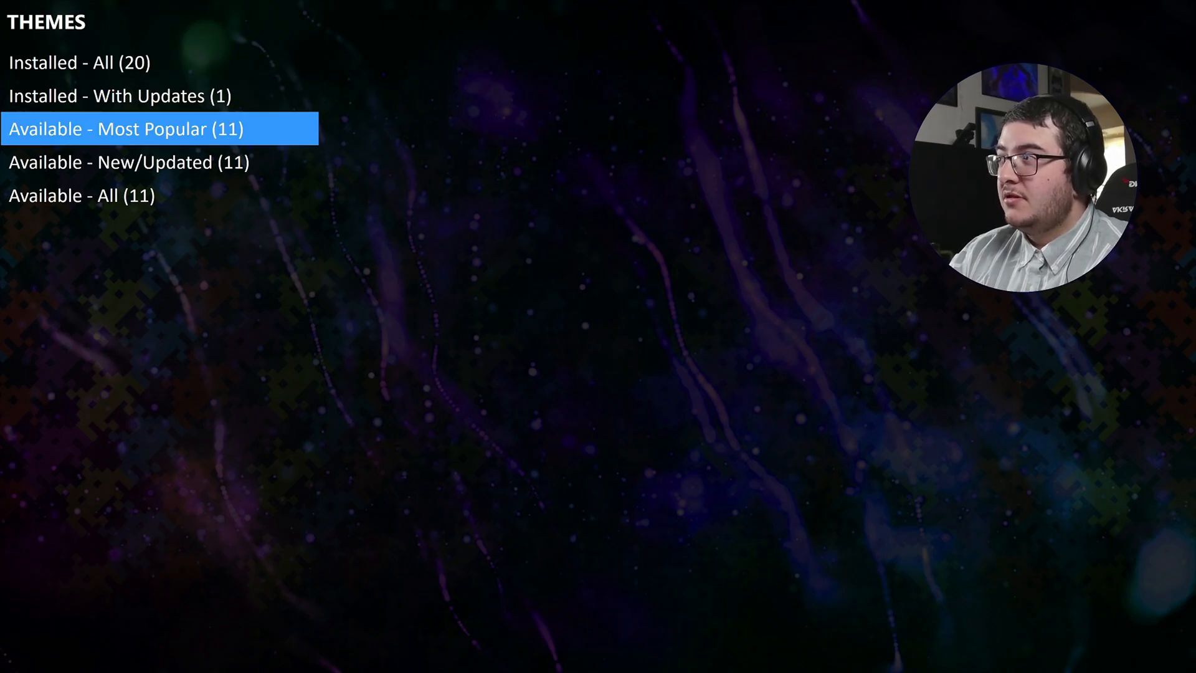
{"action": "key", "text": "Down"}
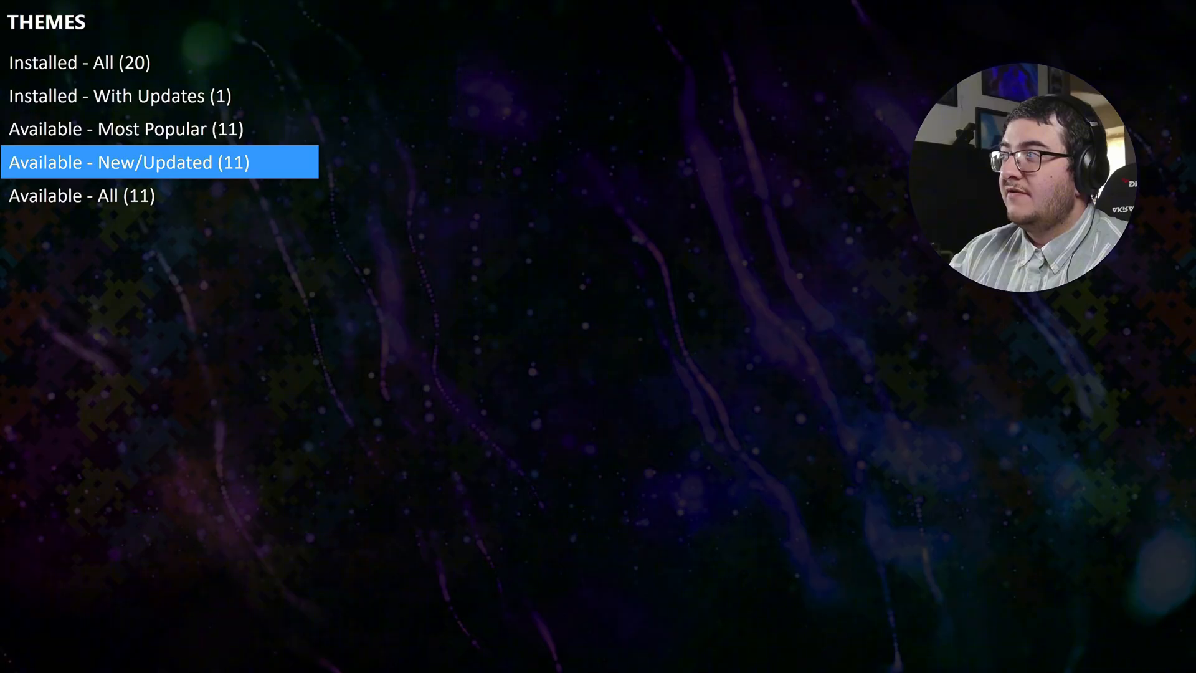
{"action": "key", "text": "Down"}
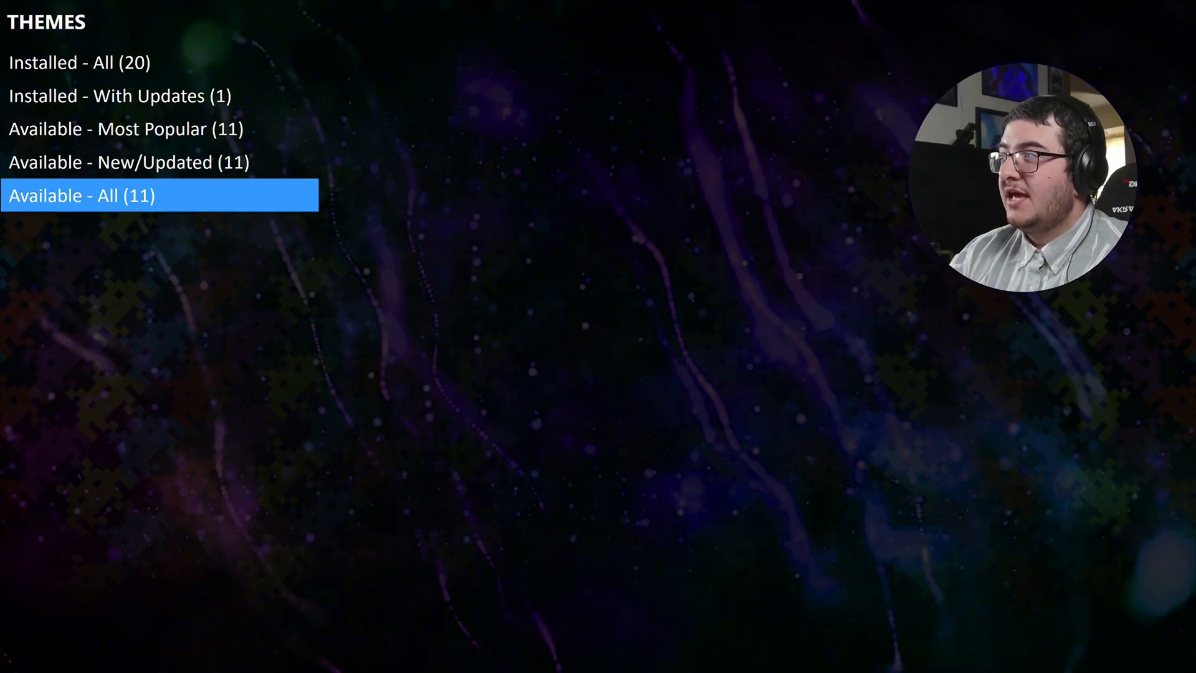
{"action": "key", "text": "Return"}
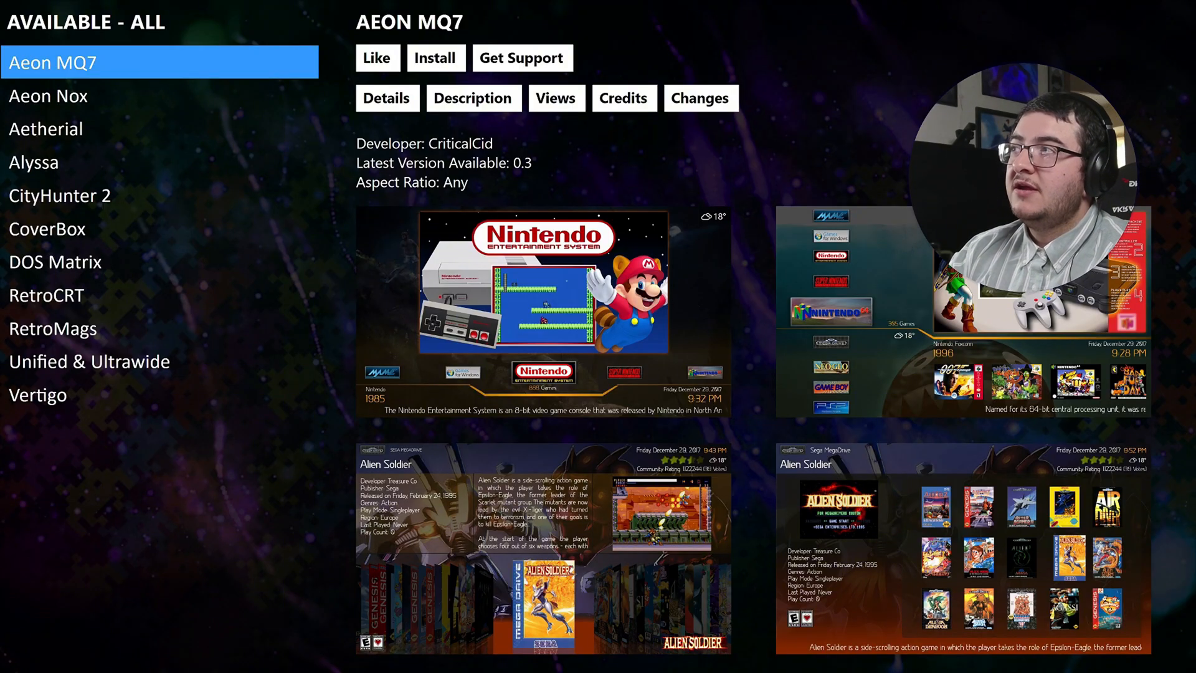
- Install the Aeon MQ7 theme from the available themes
{"action": "key", "text": "Down"}
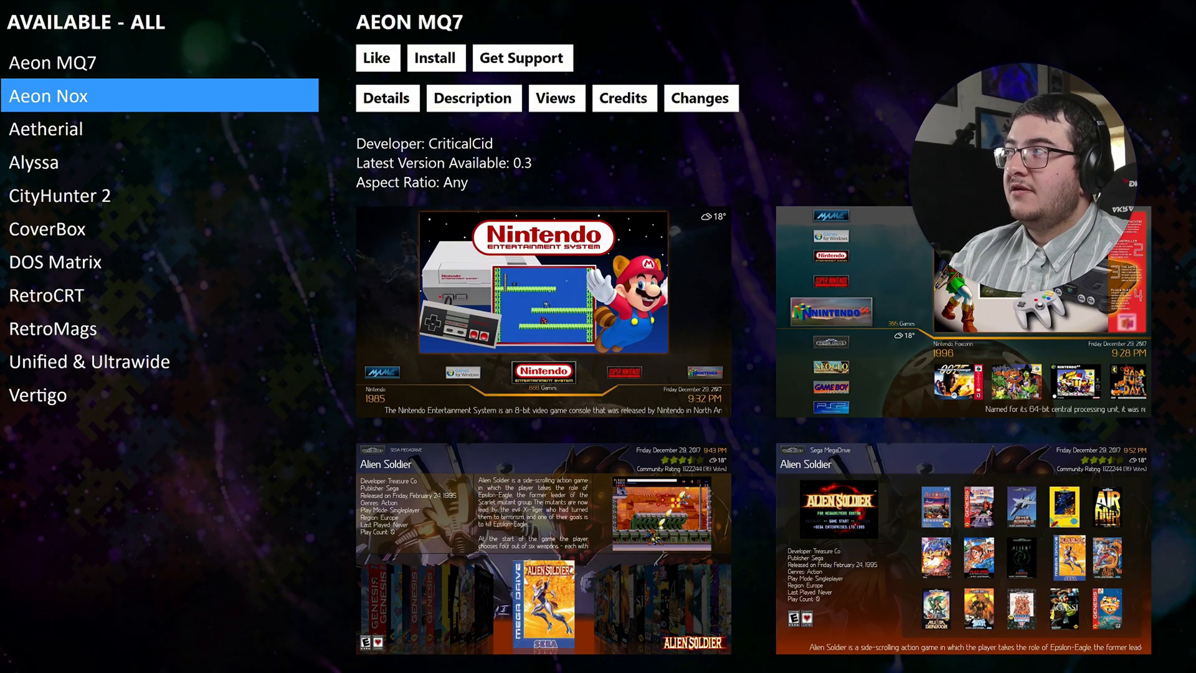
{"action": "key", "text": "Up"}
{"action": "key", "text": "Right"}
{"action": "key", "text": "Right"}
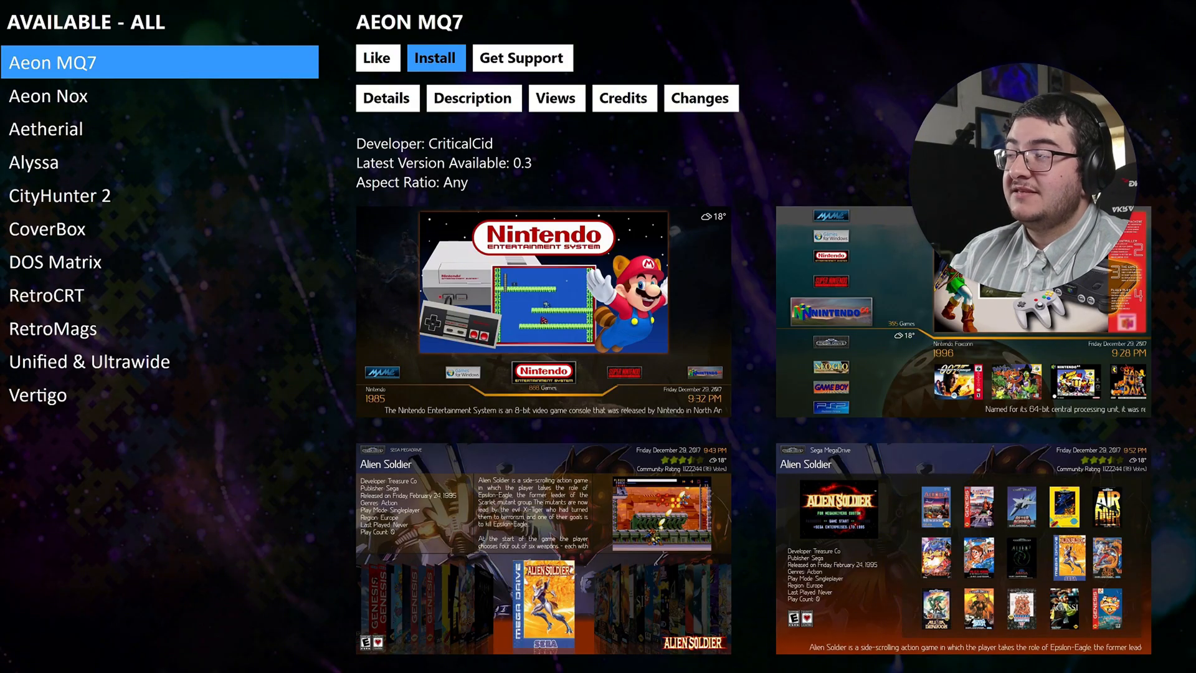
{"action": "key", "text": "Right"}
{"action": "key", "text": "Left"}
{"action": "key", "text": "Return"}
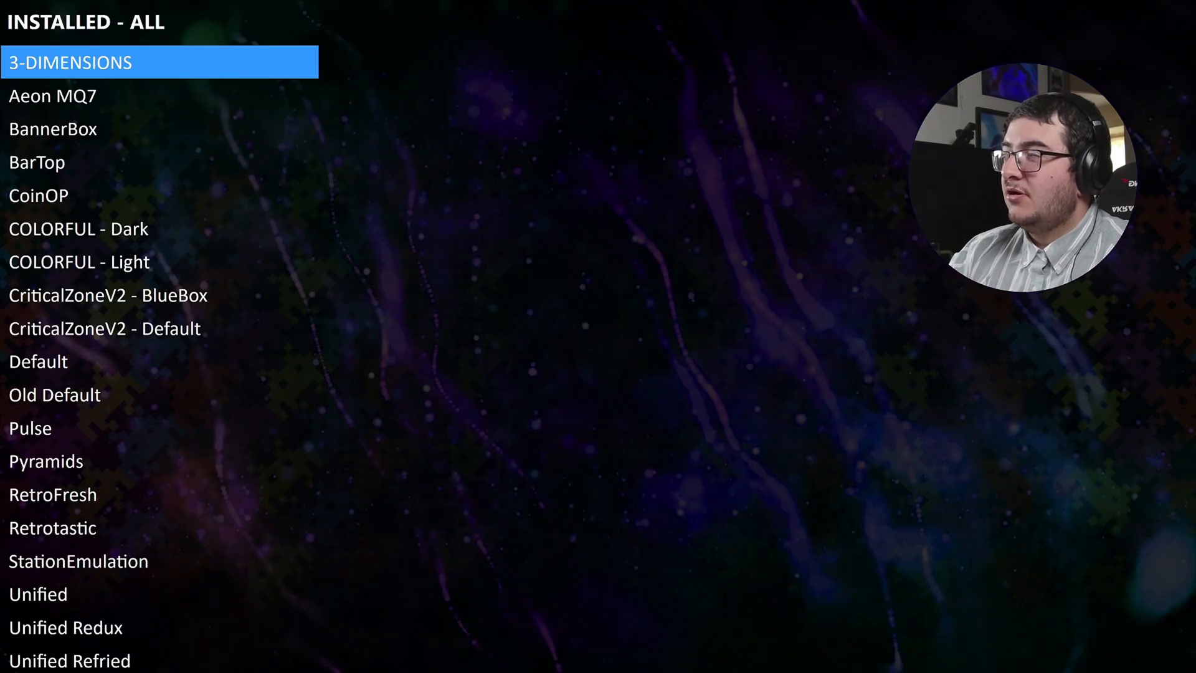
- Apply the installed COLORFUL - Dark theme as the main theme and reset all platforms and playlists to use it
{"action": "key", "text": "Down"}
{"action": "key", "text": "Down"}
{"action": "key", "text": "Down"}
{"action": "key", "text": "Down"}
{"action": "key", "text": "Down"}
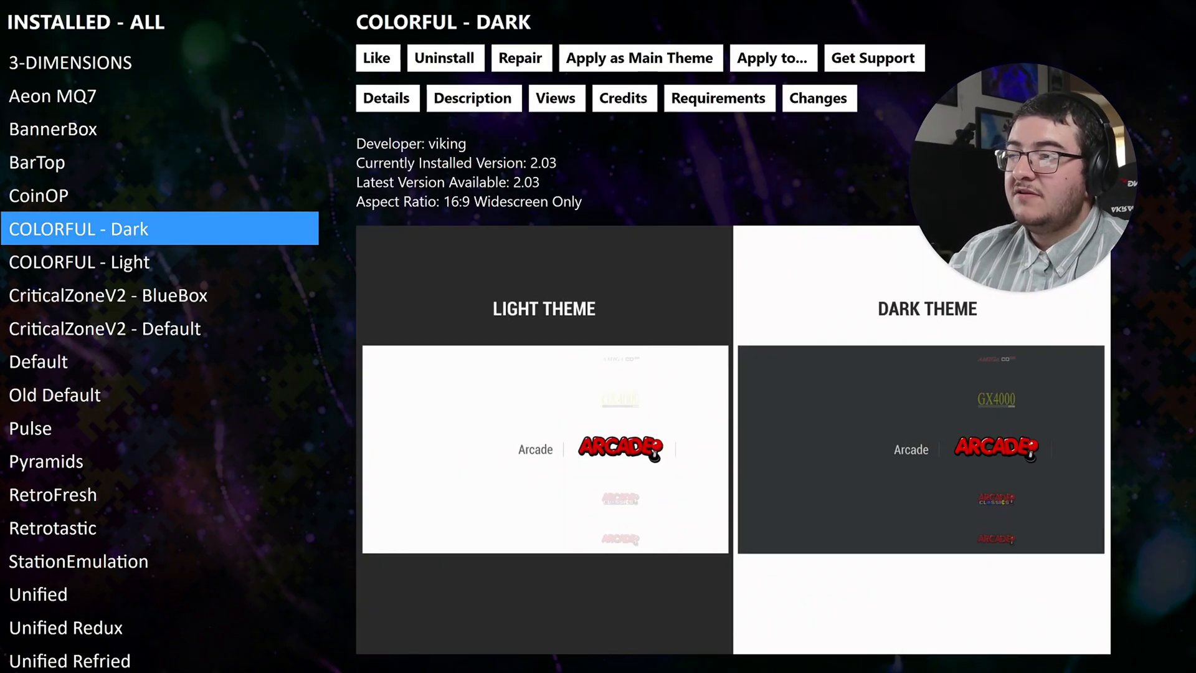
{"action": "key", "text": "Right"}
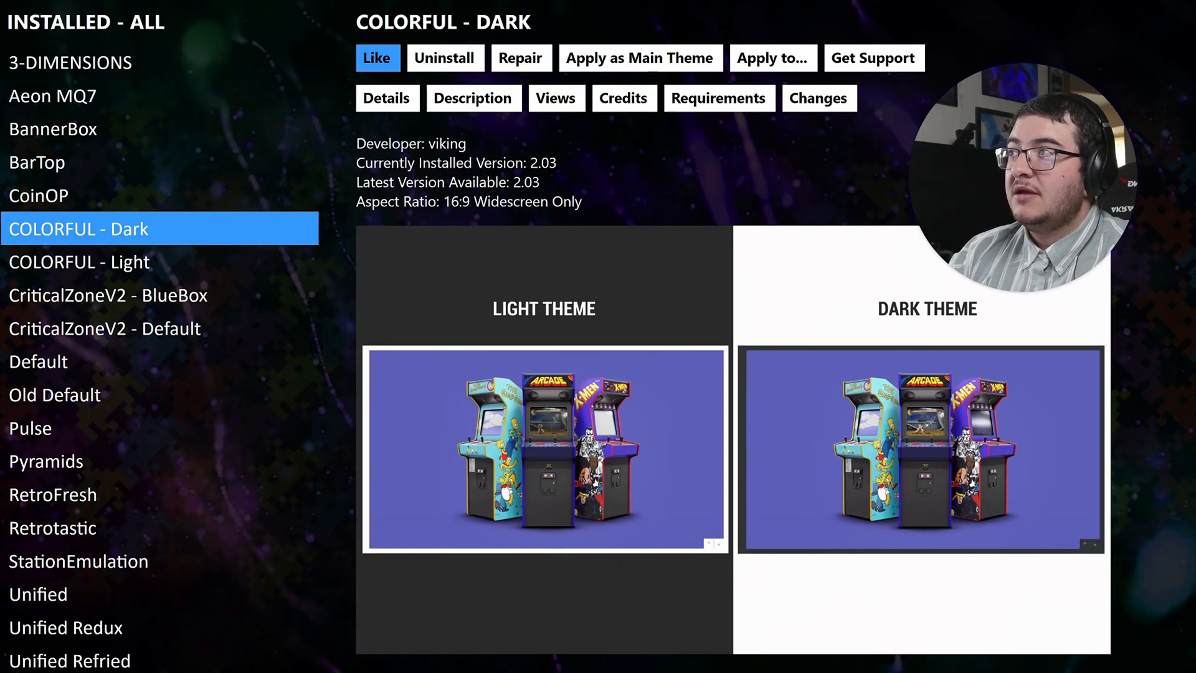
{"action": "key", "text": "Right"}
{"action": "key", "text": "Right"}
{"action": "key", "text": "Right"}
{"action": "key", "text": "Return"}
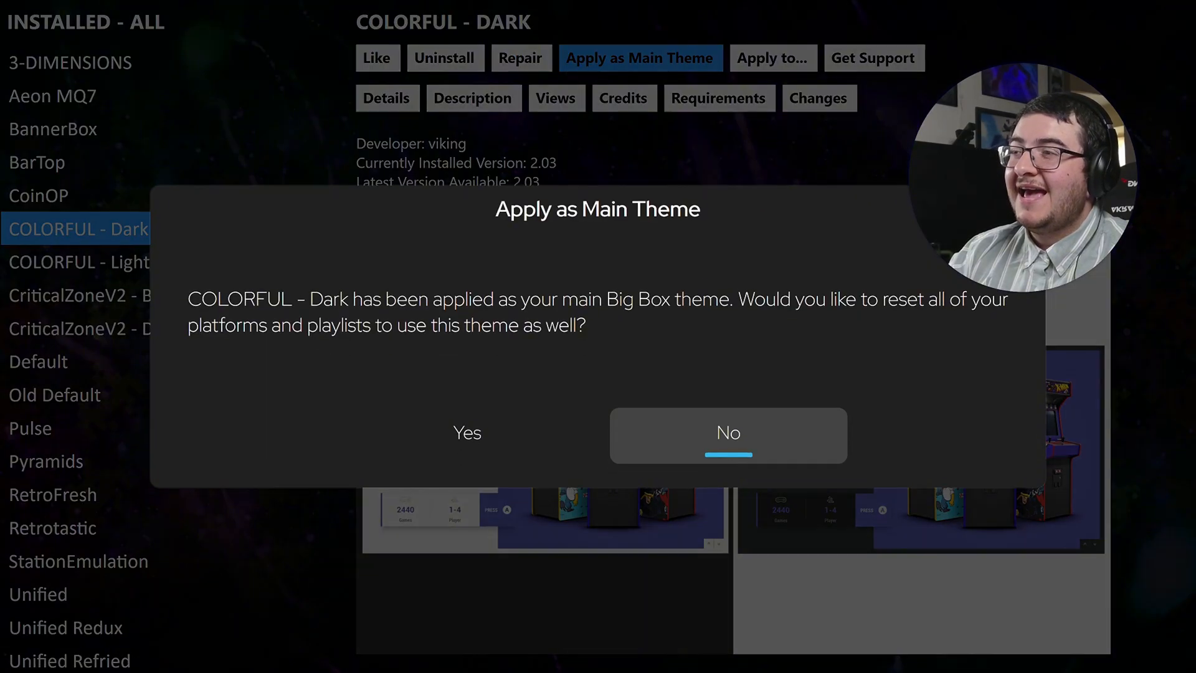
{"action": "key", "text": "Left"}
{"action": "key", "text": "Return"}
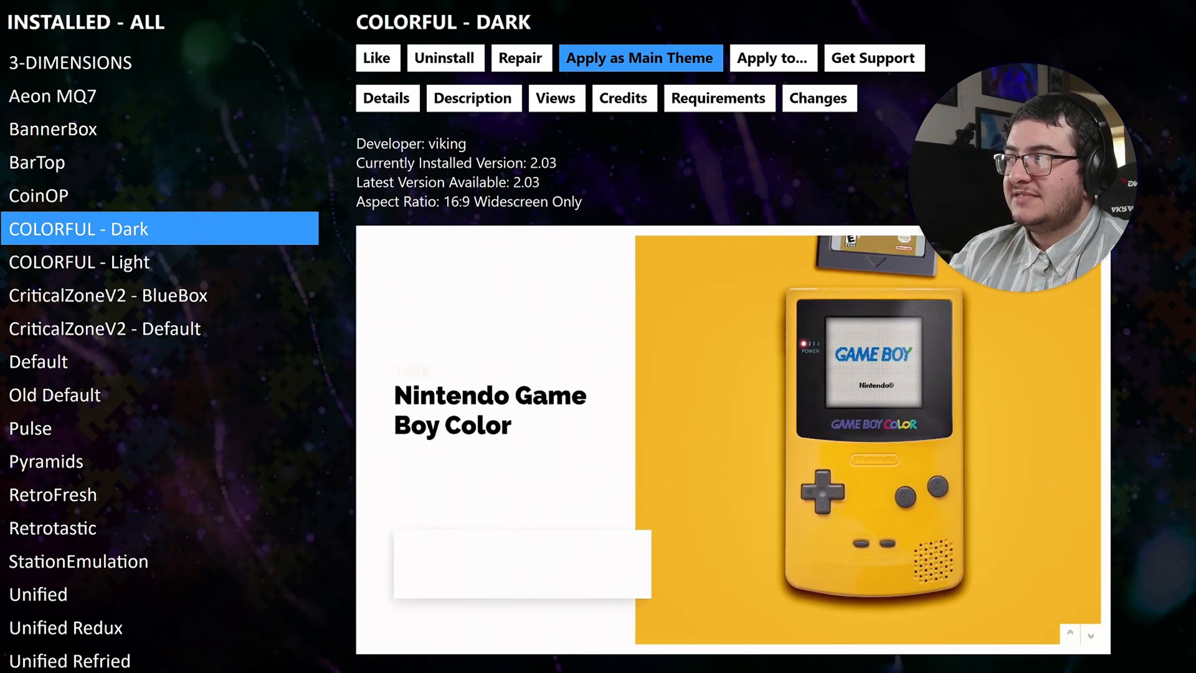
- Leave the theme manager and open View Platforms from the main menu
{"action": "key", "text": "Left"}
{"action": "key", "text": "Escape"}
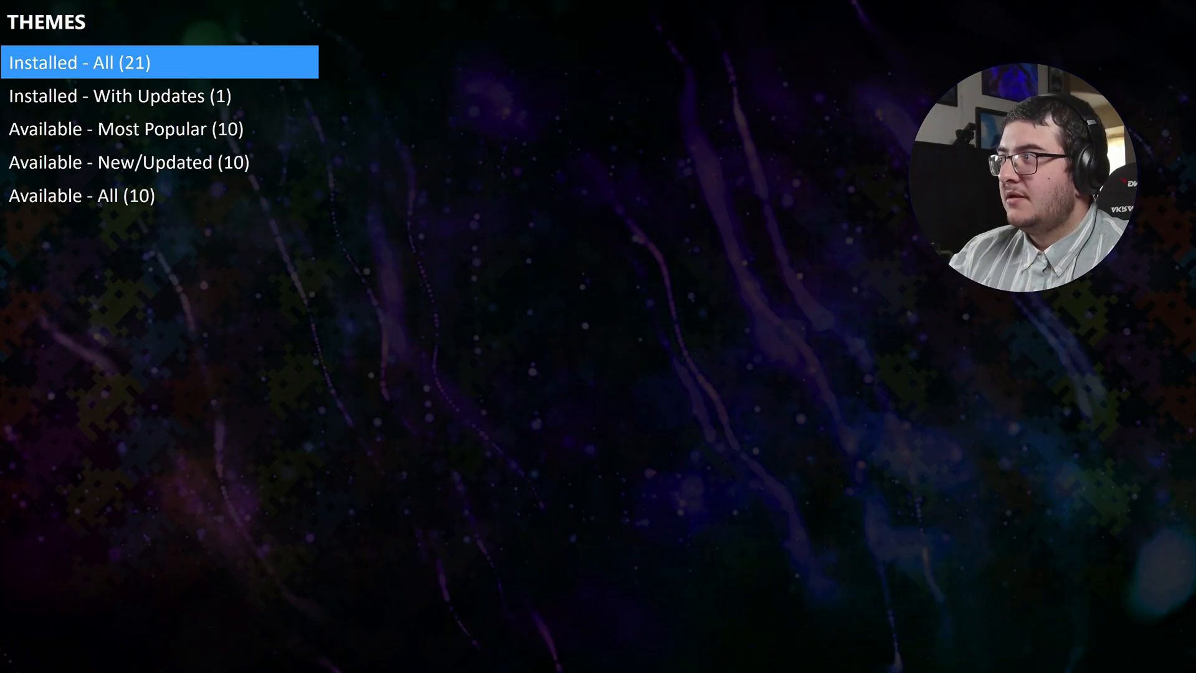
{"action": "key", "text": "Escape"}
{"action": "key", "text": "Escape"}
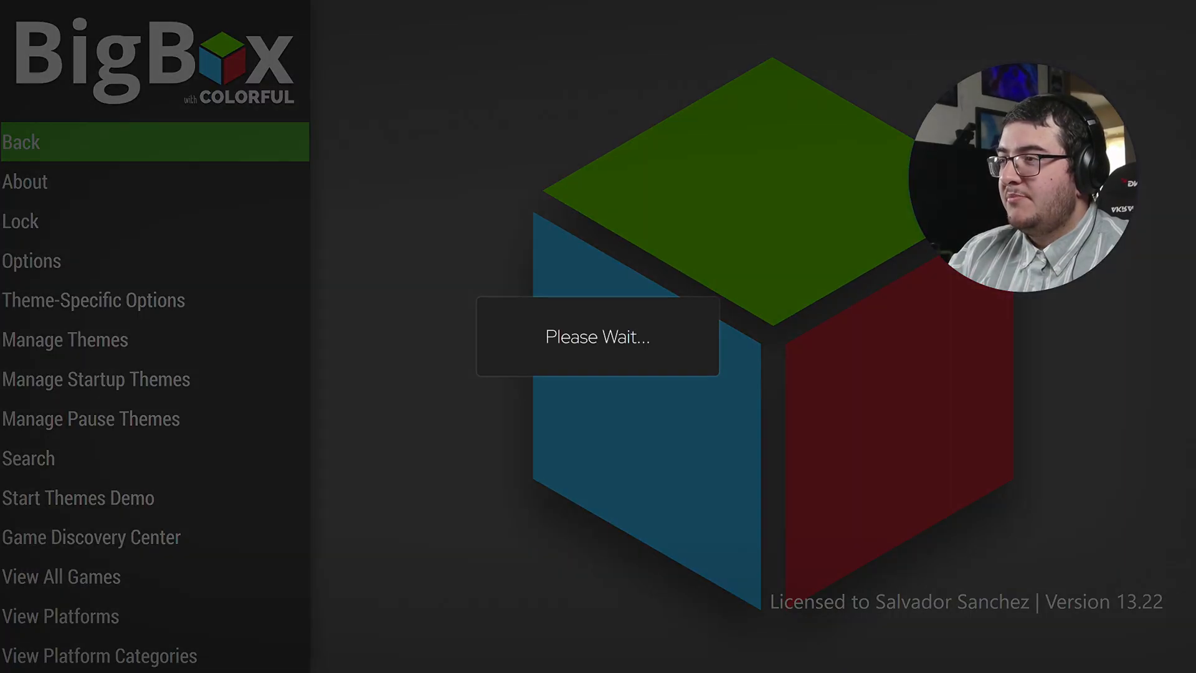
{"action": "key", "text": "Escape"}
{"action": "key", "text": "Down"}
{"action": "key", "text": "Down"}
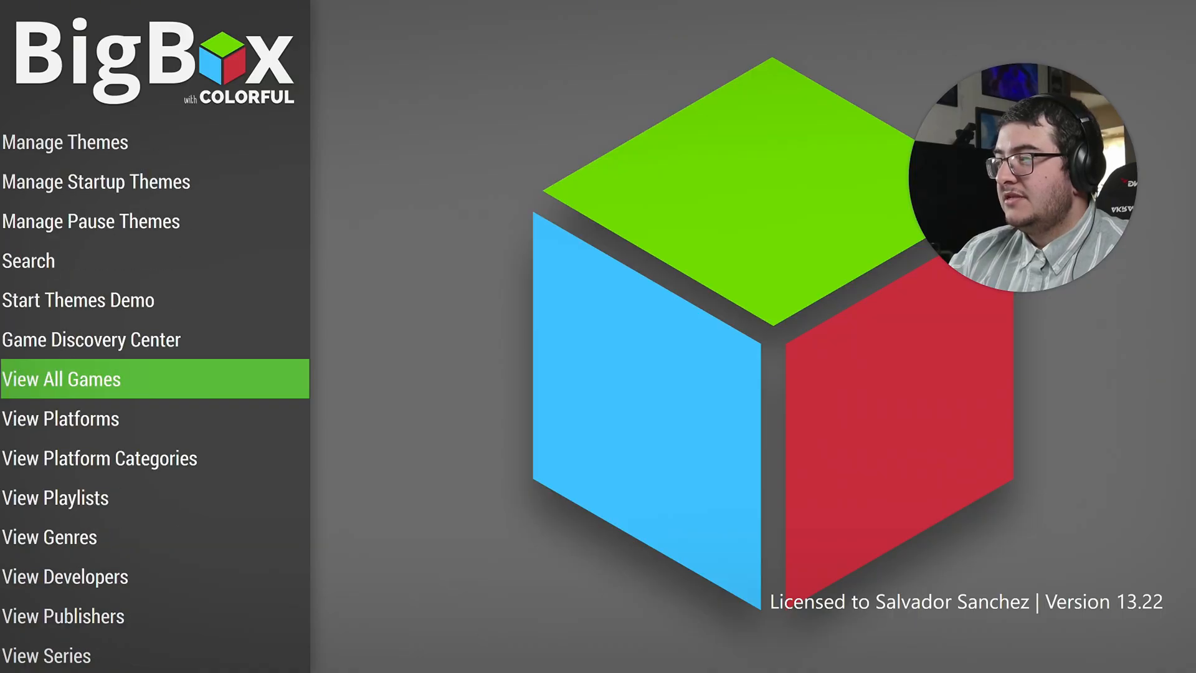
{"action": "key", "text": "Down"}
{"action": "key", "text": "Return"}
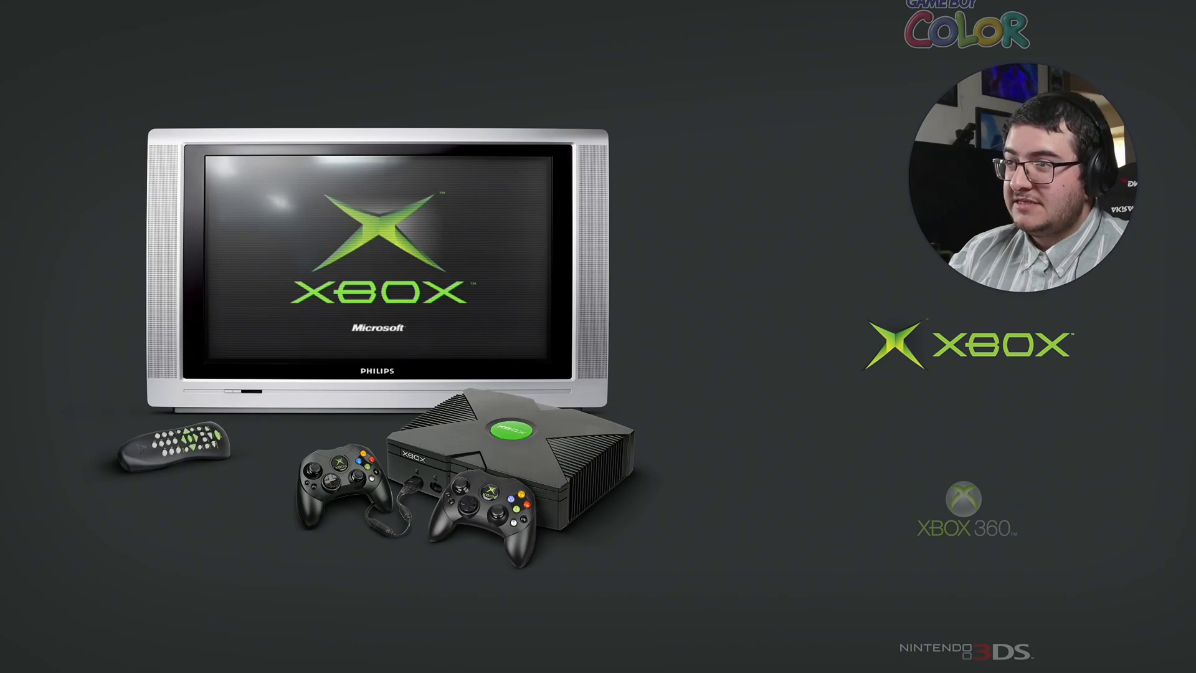
- Browse the platforms in the new theme from Xbox through Wii U, Sony PSP and Windows to Arcade
{"action": "key", "text": "Down"}
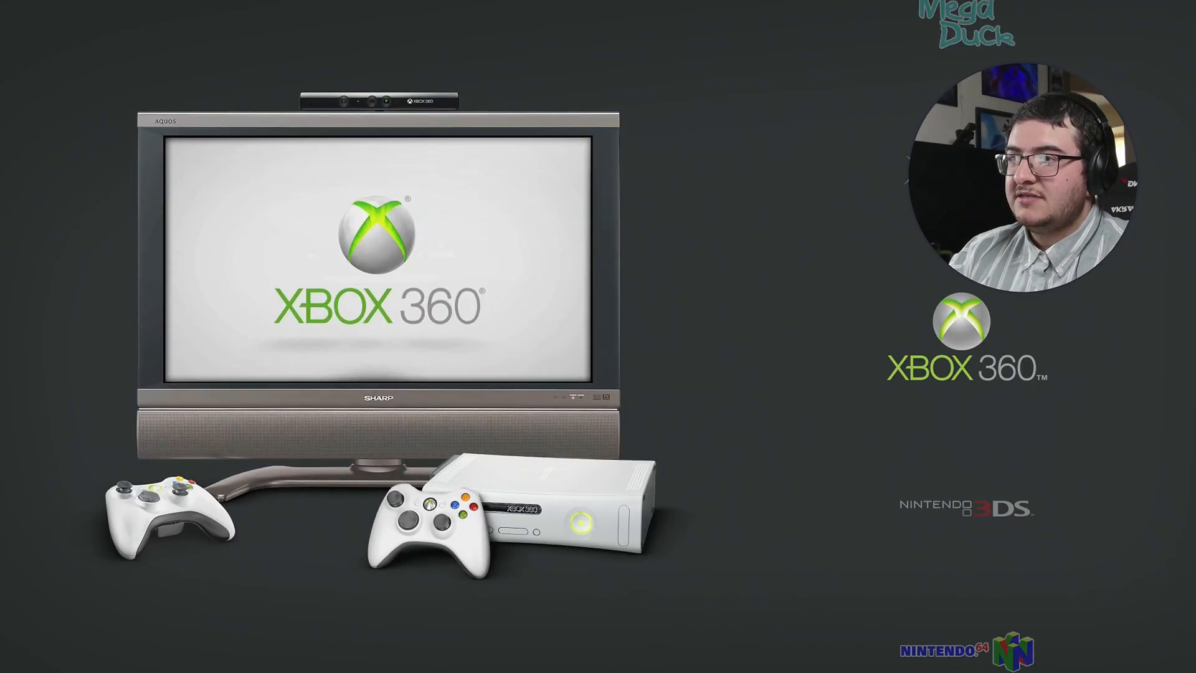
{"action": "key", "text": "Down"}
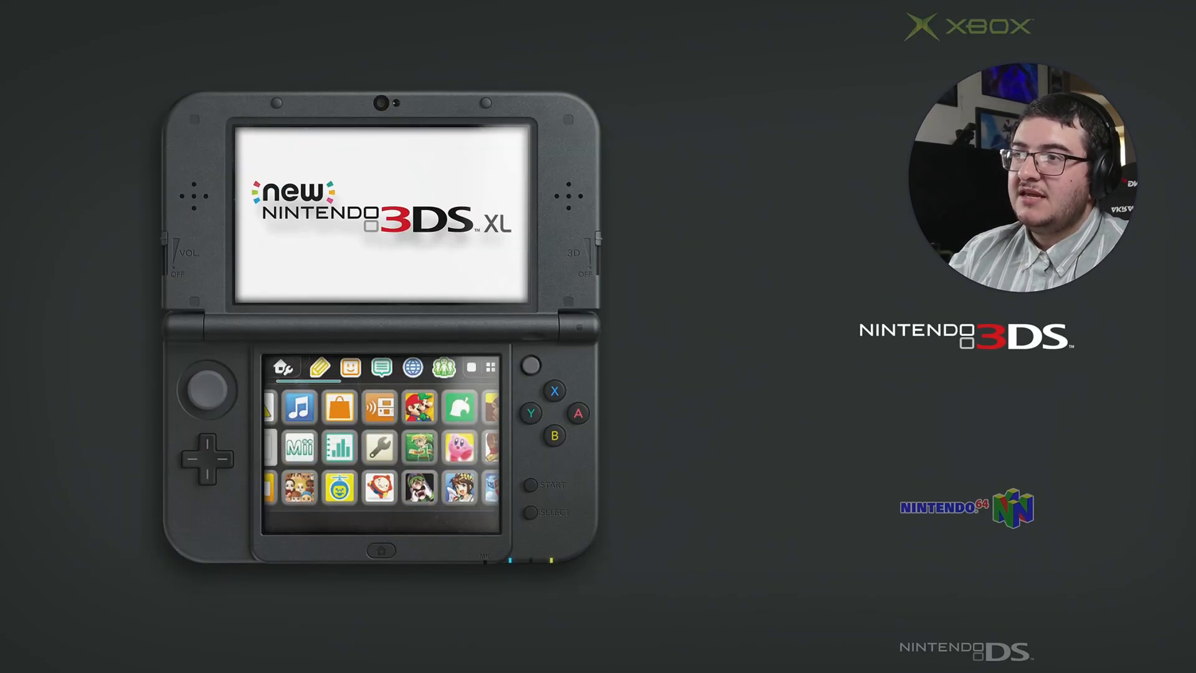
{"action": "key", "text": "Down"}
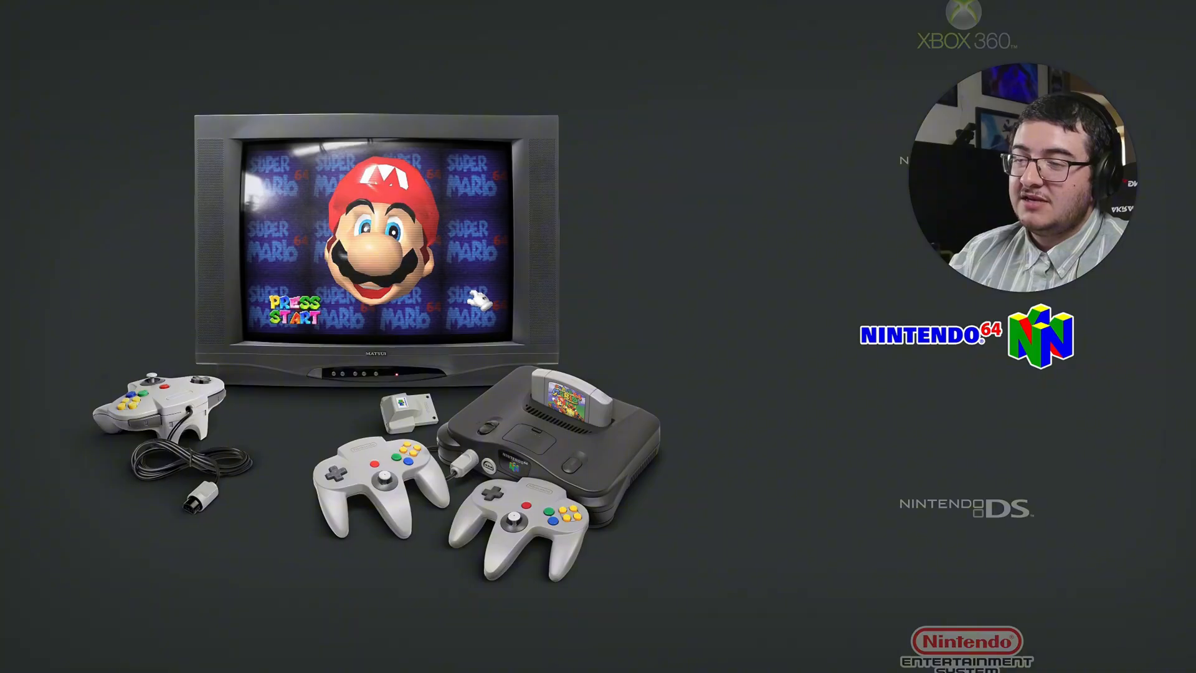
{"action": "key", "text": "Down"}
{"action": "key", "text": "Down"}
{"action": "key", "text": "Down"}
{"action": "key", "text": "Down"}
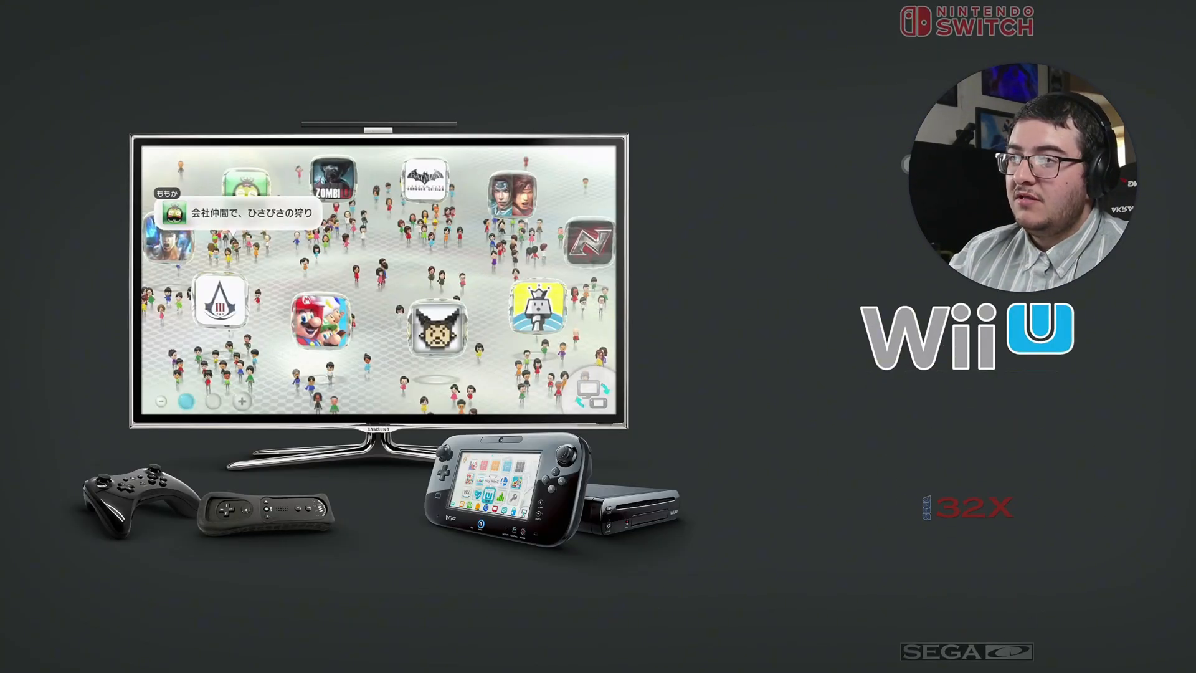
{"action": "key", "text": "Down"}
{"action": "key", "text": "Down"}
{"action": "key", "text": "Down"}
{"action": "key", "text": "Down"}
{"action": "key", "text": "Down"}
{"action": "key", "text": "Down"}
{"action": "key", "text": "Down"}
{"action": "key", "text": "Down"}
{"action": "key", "text": "Down"}
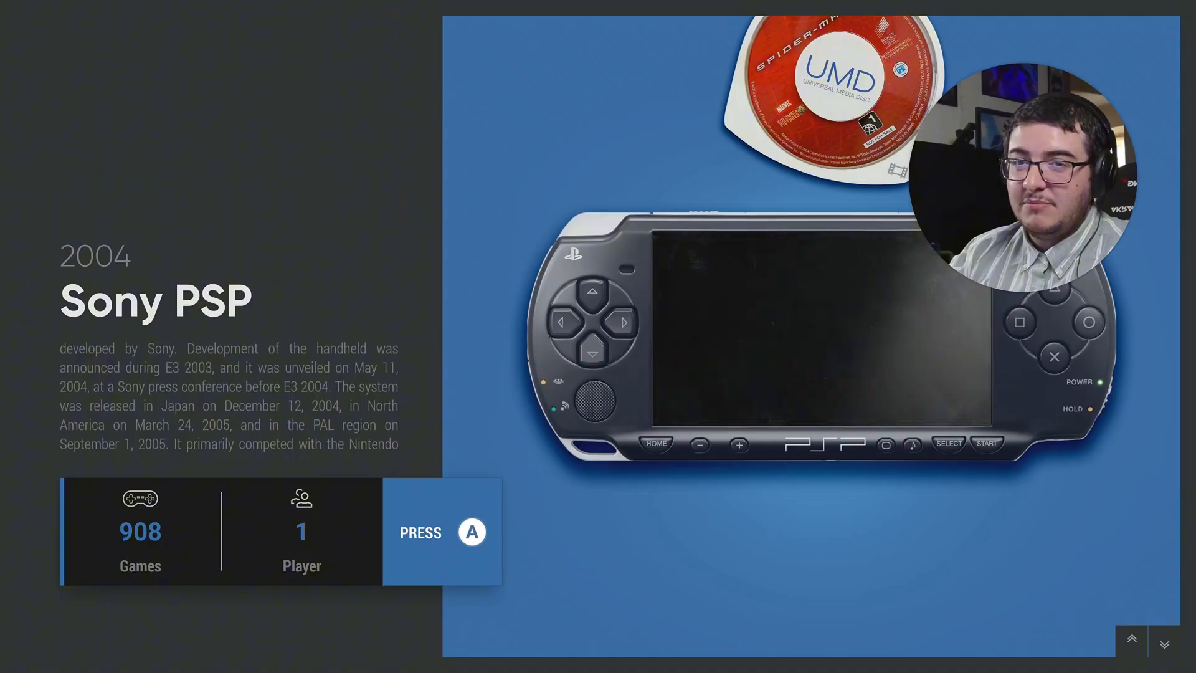
{"action": "key", "text": "Down"}
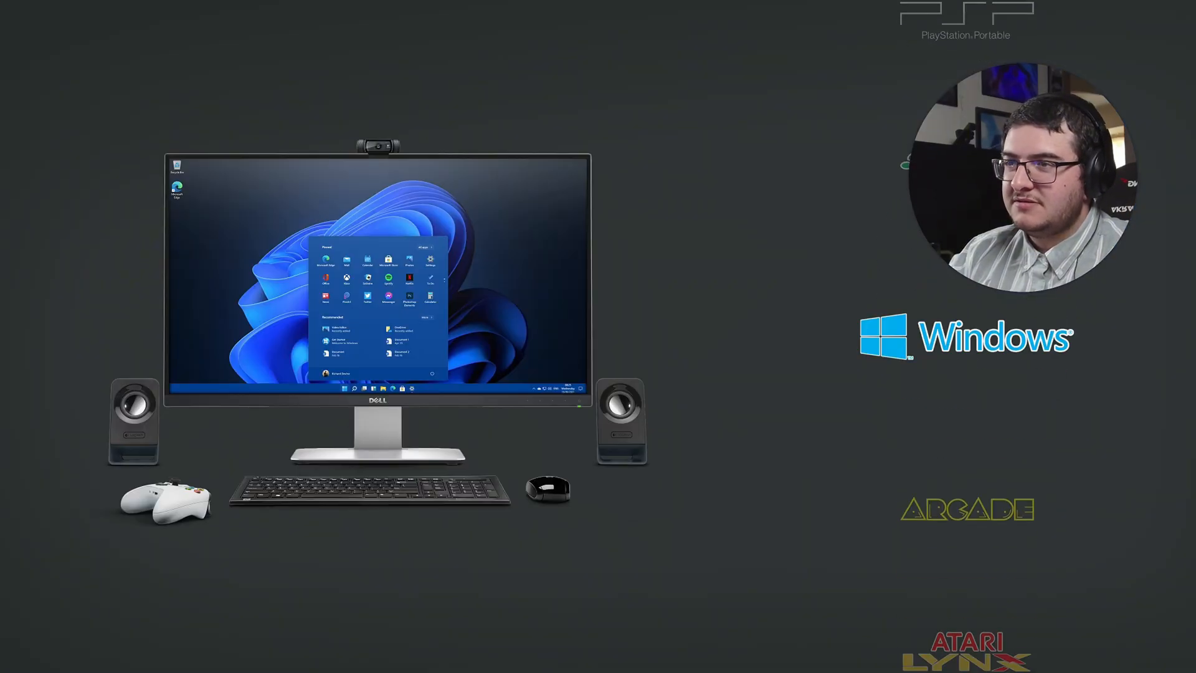
{"action": "key", "text": "Down"}
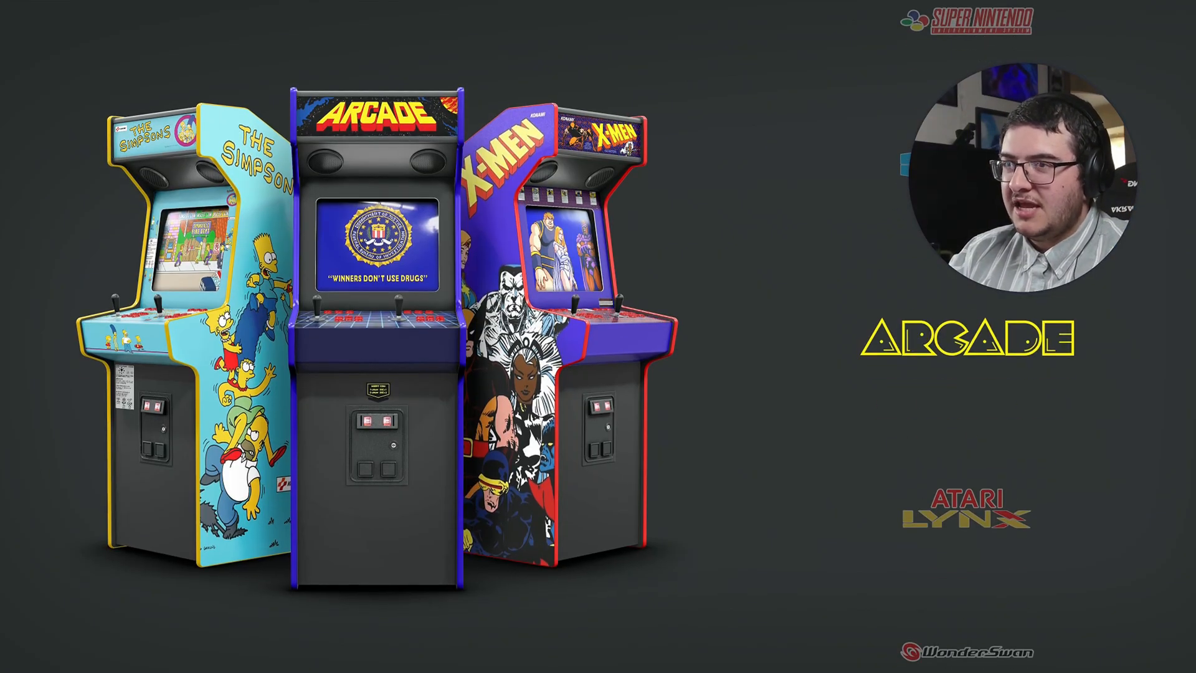
- Open the Arcade platform, browse its games past 720 Degrees, and return to the platforms
{"action": "key", "text": "Return"}
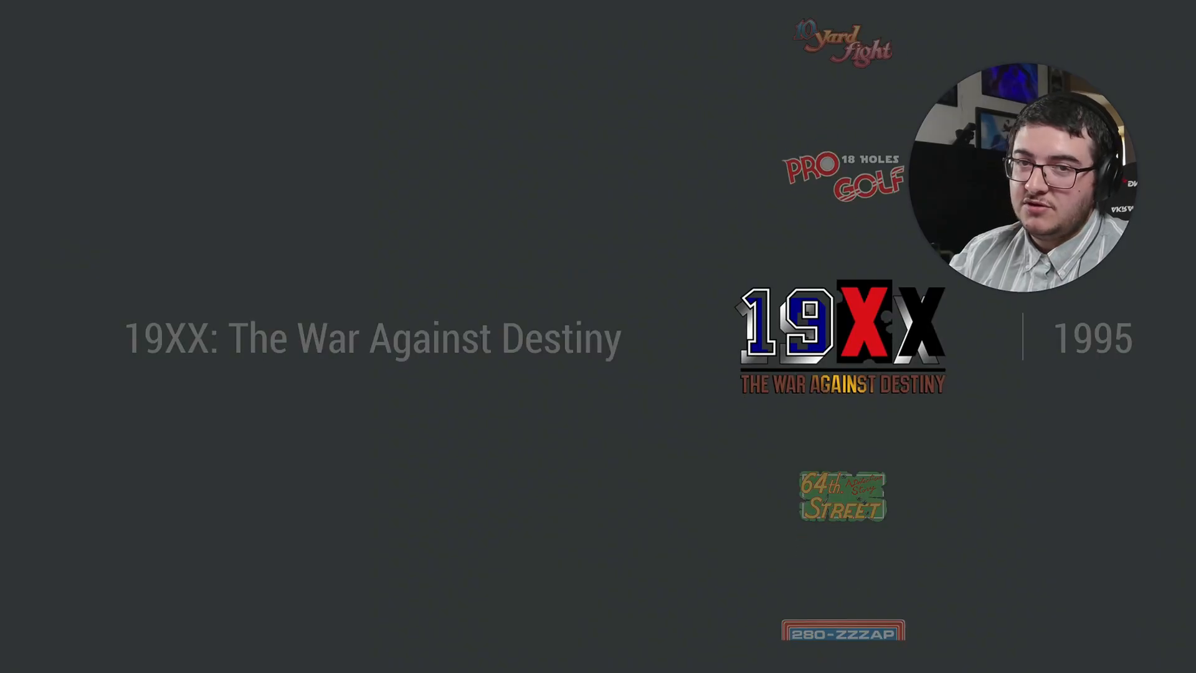
{"action": "key", "text": "Down"}
{"action": "key", "text": "Down"}
{"action": "key", "text": "Down"}
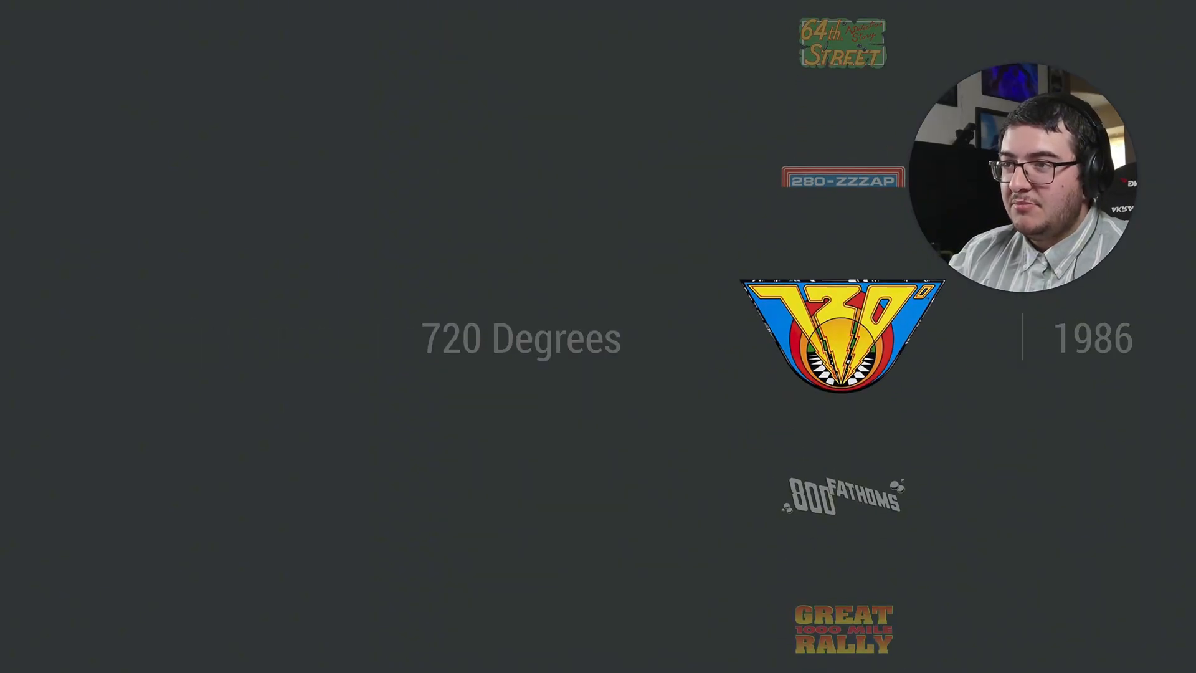
{"action": "key", "text": "Down"}
{"action": "key", "text": "Escape"}
- View Xbox 360 among the platforms, then return to the main menu
{"action": "key", "text": "Down"}
{"action": "key", "text": "Down"}
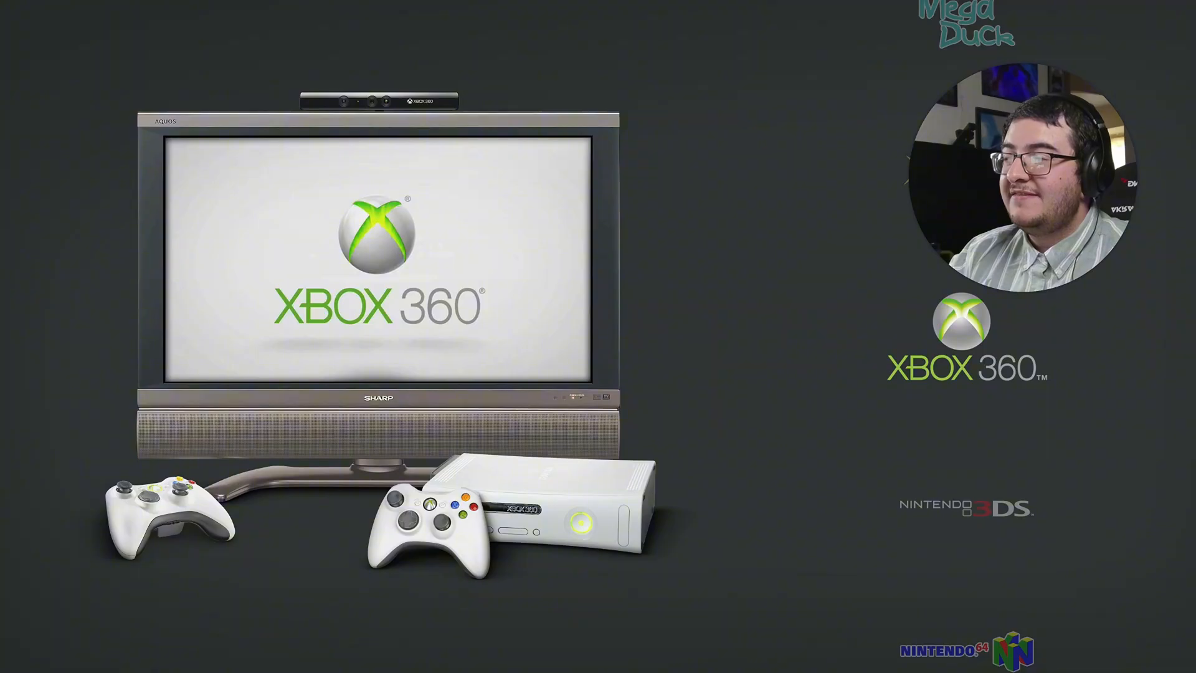
{"action": "key", "text": "Down"}
{"action": "key", "text": "Up"}
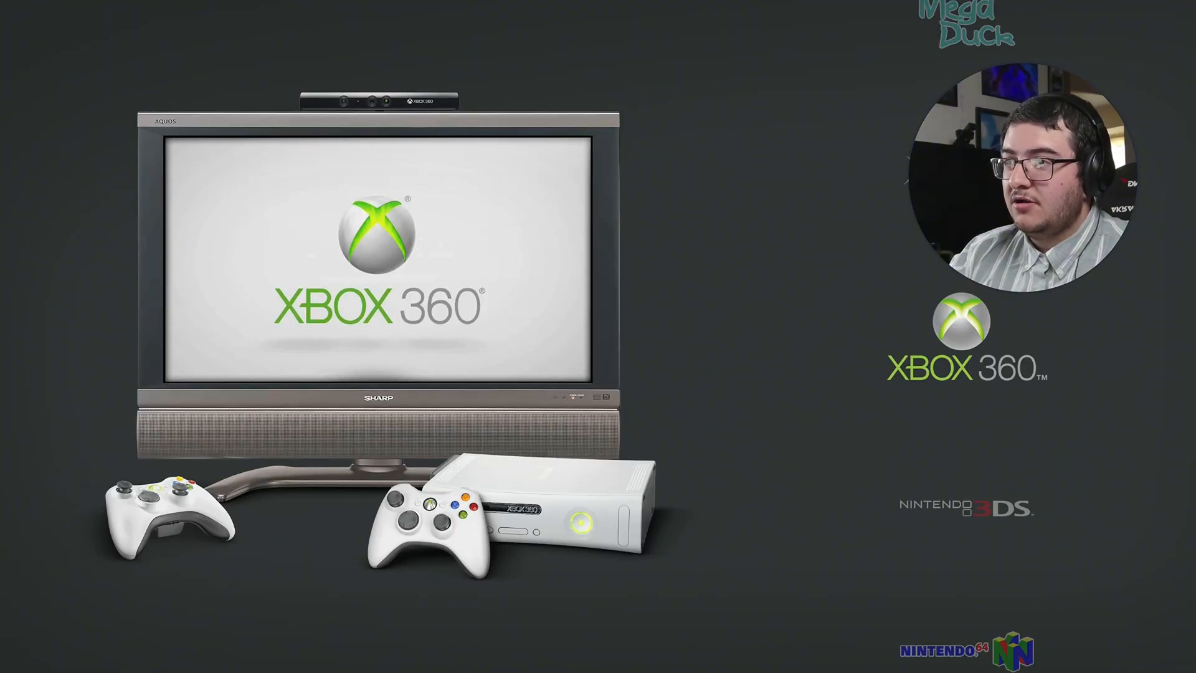
{"action": "key", "text": "Escape"}
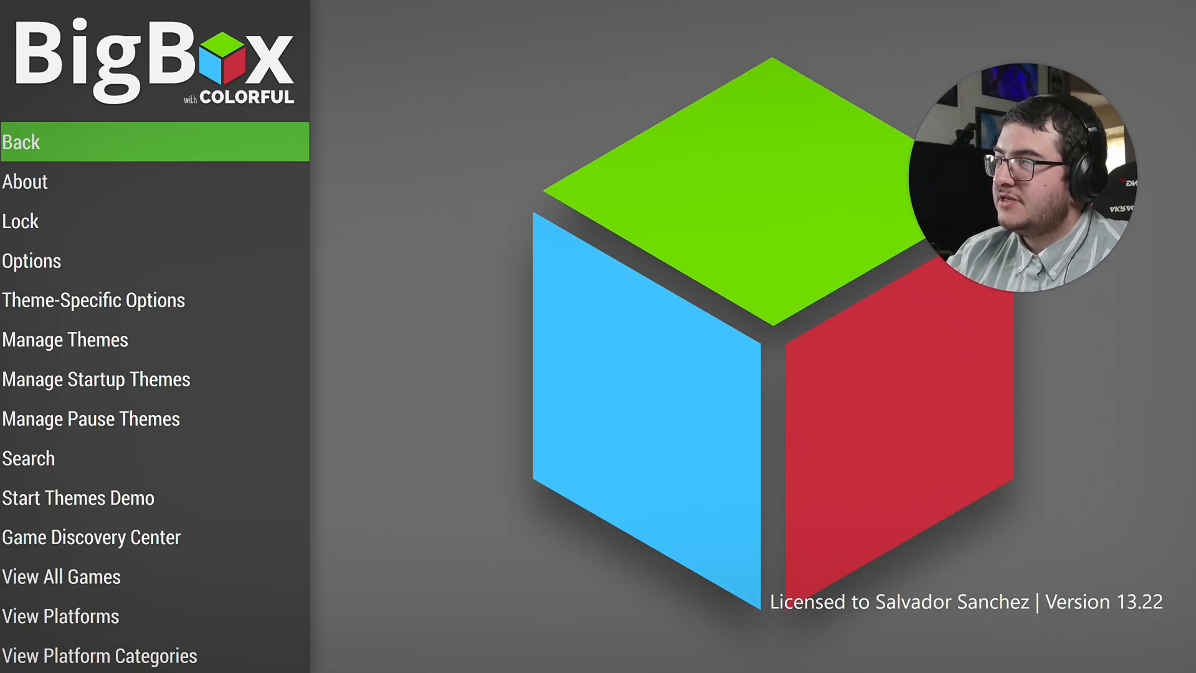
- Go through the main menu entries past Options, the theme managers and Game Discovery Center, and open View All Games
{"action": "key", "text": "Down"}
{"action": "key", "text": "Down"}
{"action": "key", "text": "Down"}
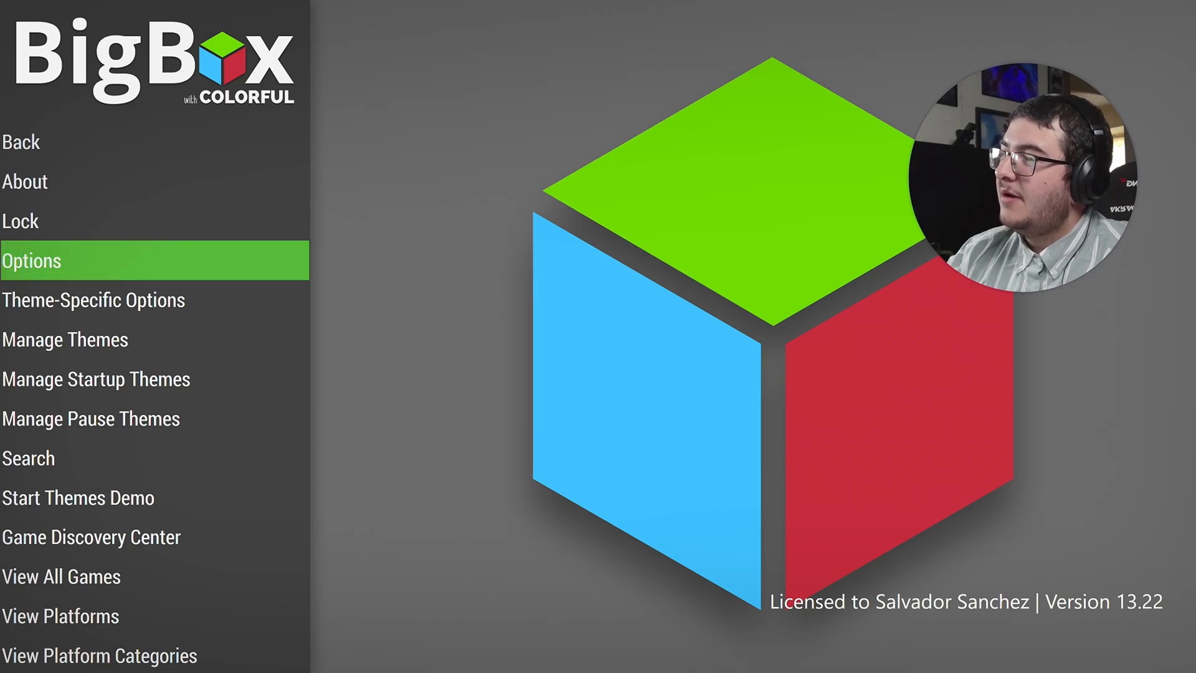
{"action": "key", "text": "Down"}
{"action": "key", "text": "Down"}
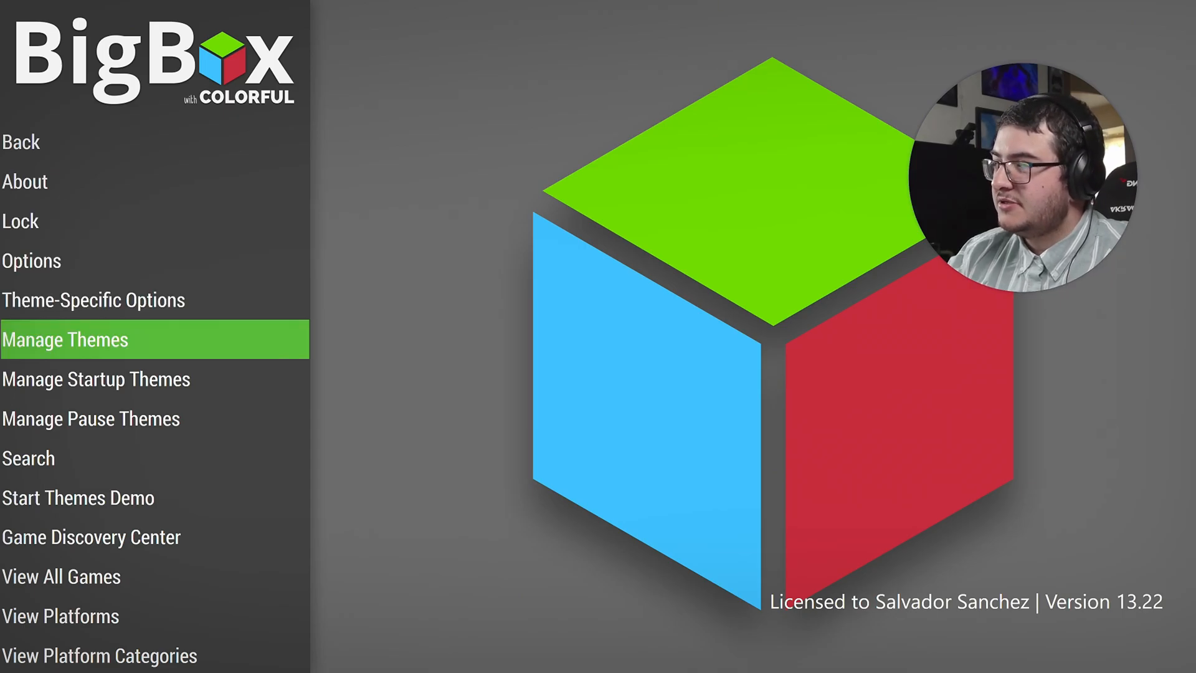
{"action": "key", "text": "Down"}
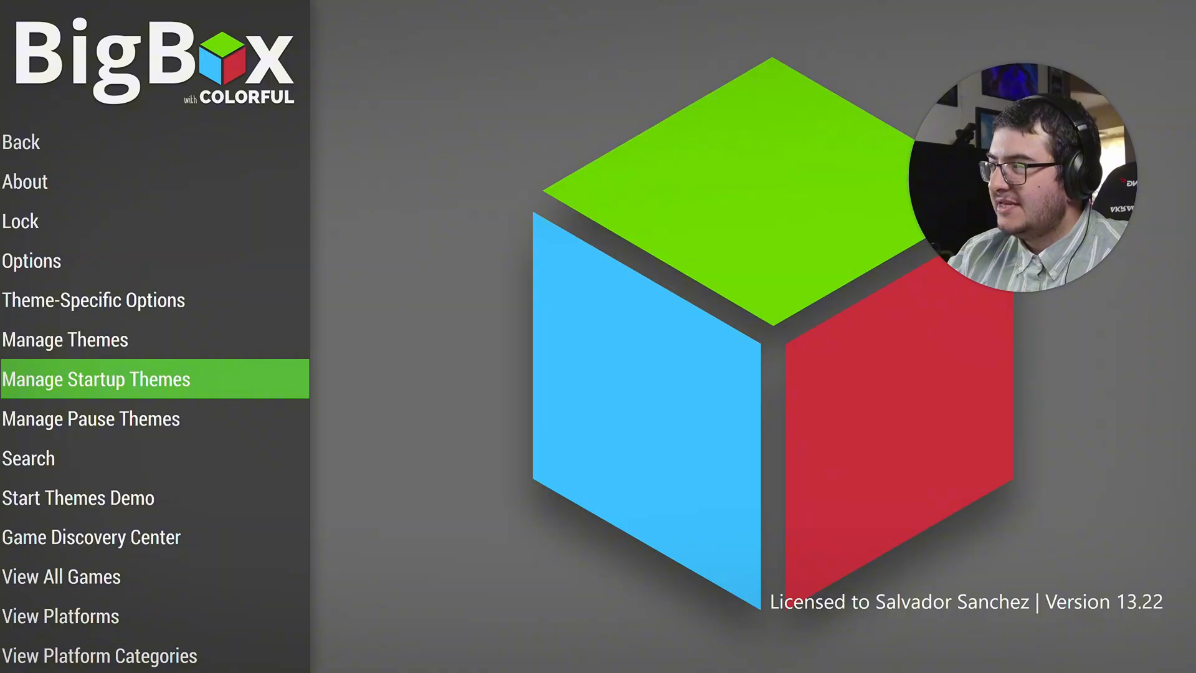
{"action": "key", "text": "Down"}
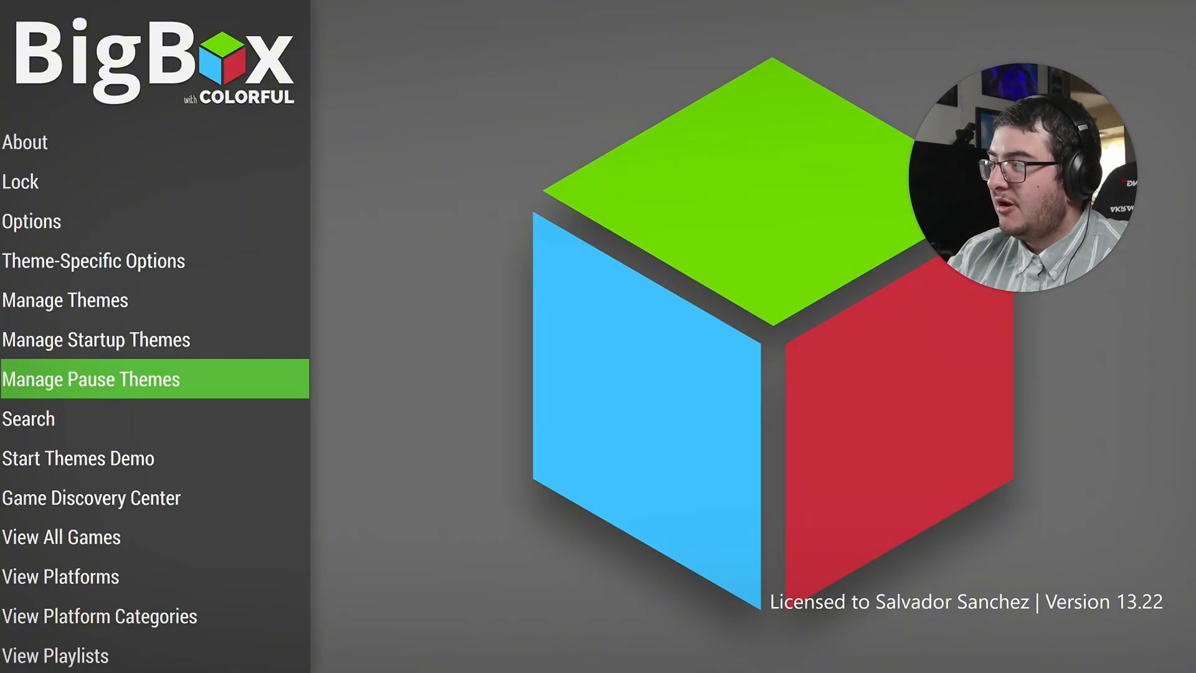
{"action": "key", "text": "Down"}
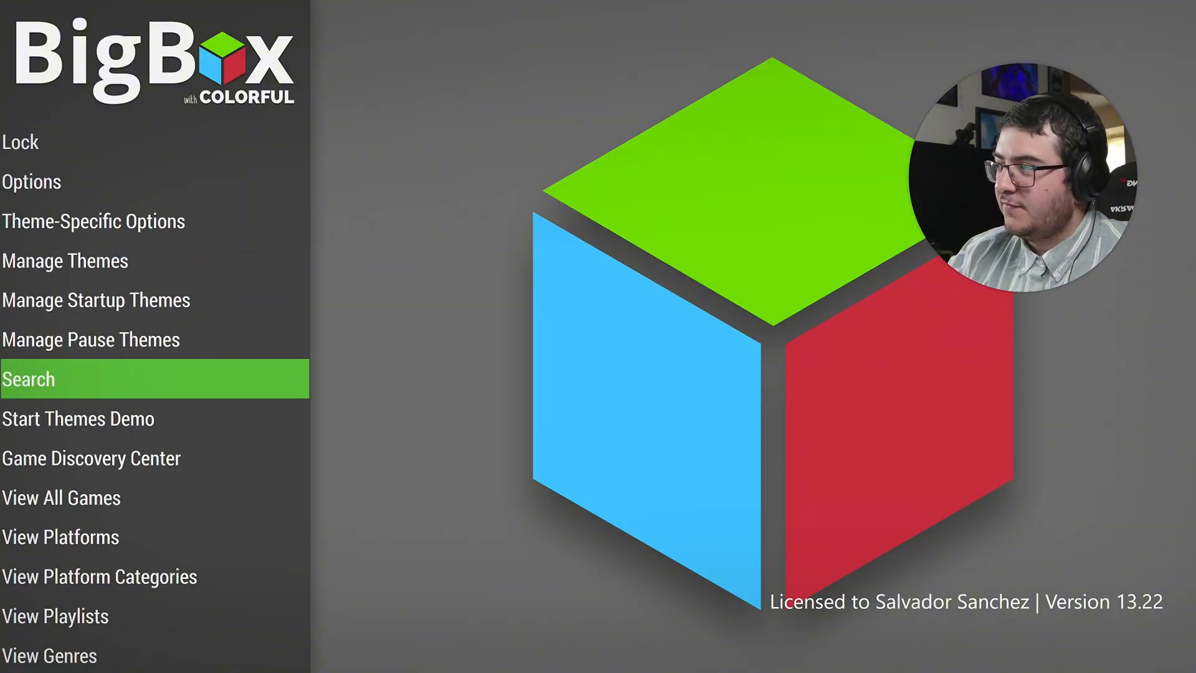
{"action": "key", "text": "Down"}
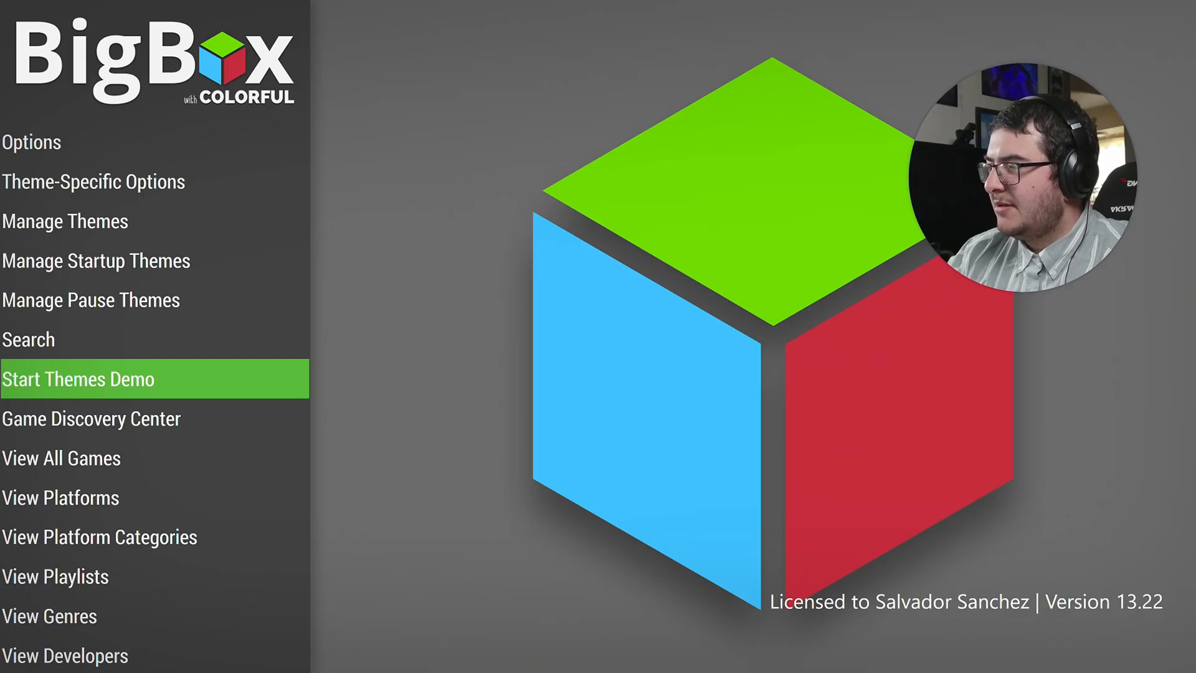
{"action": "key", "text": "Down"}
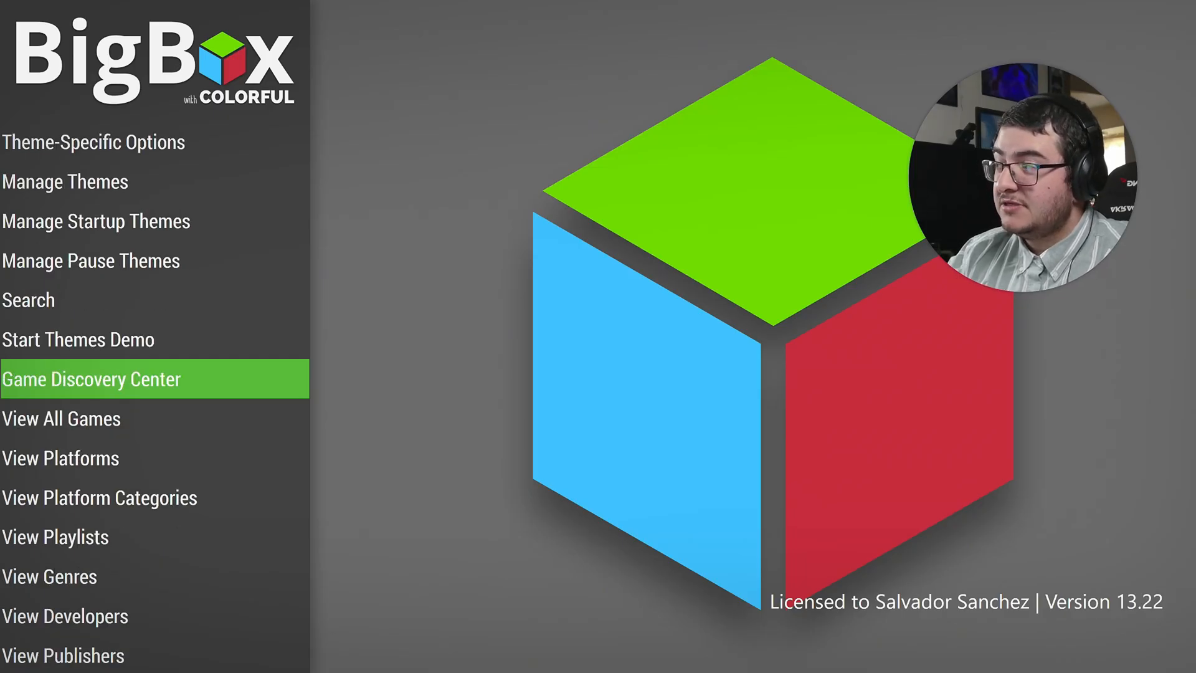
{"action": "key", "text": "Down"}
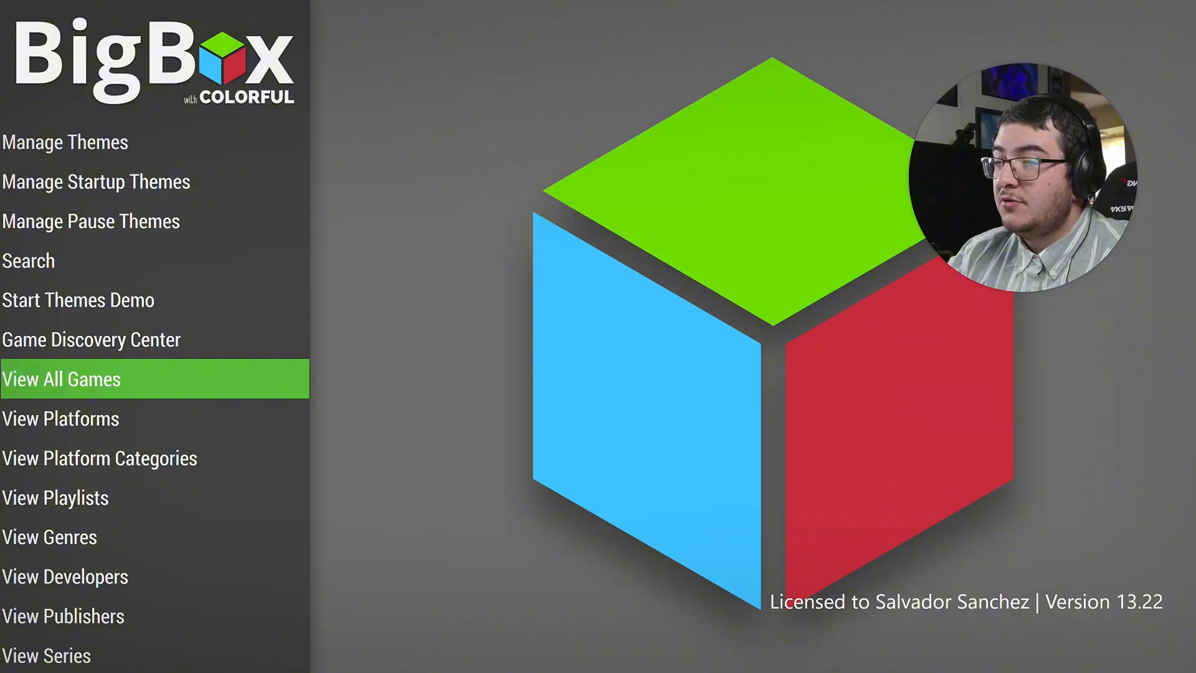
{"action": "key", "text": "Return"}
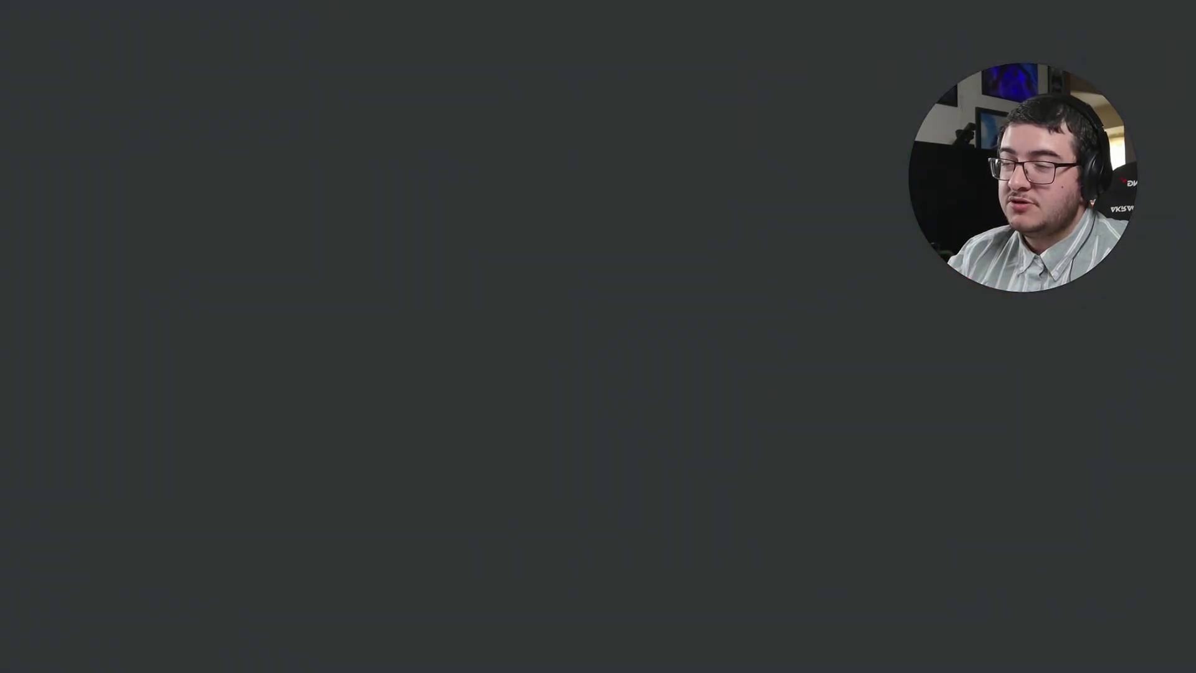
- Browse the list of all games to 1 game-boy-collection, then return to the main menu
{"action": "key", "text": "Down"}
{"action": "key", "text": "Down"}
{"action": "key", "text": "Down"}
{"action": "key", "text": "Down"}
{"action": "key", "text": "Down"}
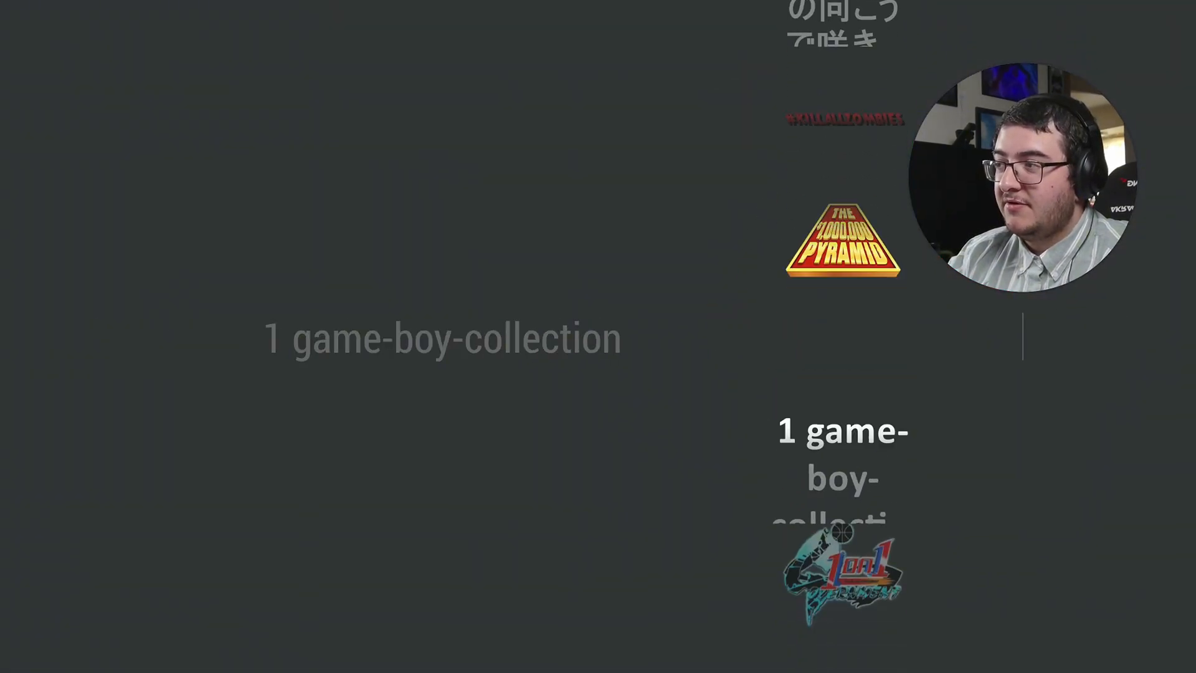
{"action": "key", "text": "Escape"}
- Open View Platforms, browse to the Dreamcast, and return to the main menu
{"action": "key", "text": "Down"}
{"action": "key", "text": "Return"}
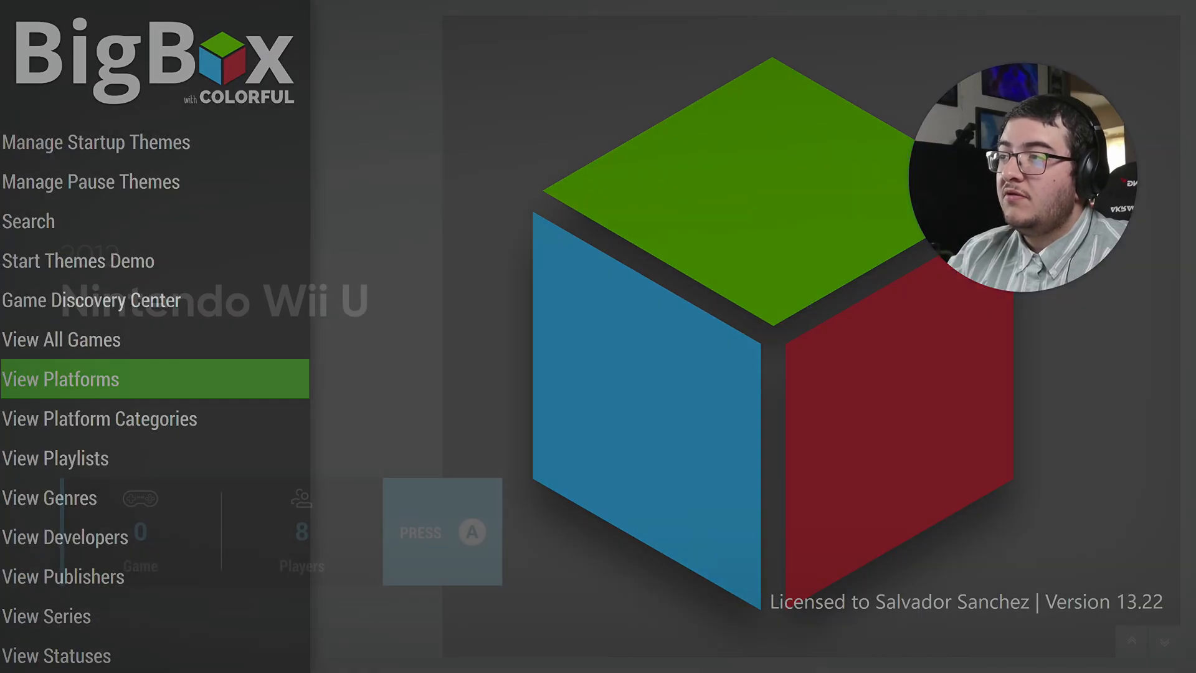
{"action": "key", "text": "Down"}
{"action": "key", "text": "Down"}
{"action": "key", "text": "Down"}
{"action": "key", "text": "Down"}
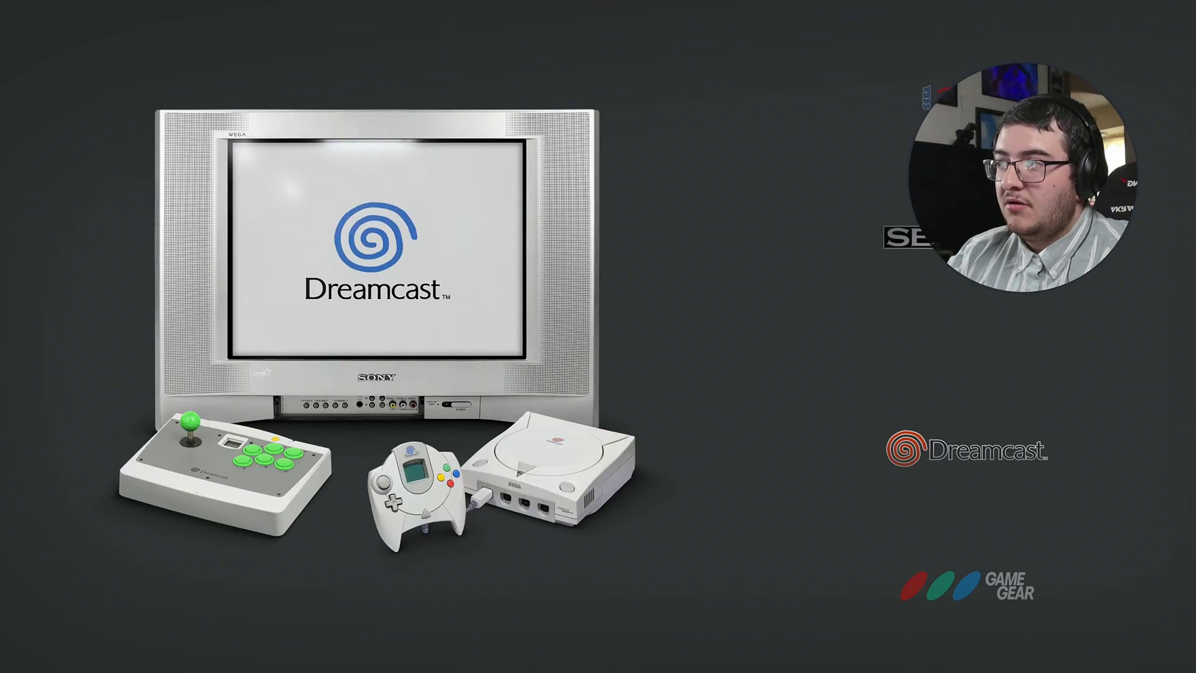
{"action": "key", "text": "Escape"}
- Open View Platform Categories from the main menu
{"action": "key", "text": "Down"}
{"action": "key", "text": "Down"}
{"action": "key", "text": "Down"}
{"action": "key", "text": "Down"}
{"action": "key", "text": "Down"}
{"action": "key", "text": "Down"}
{"action": "key", "text": "Down"}
{"action": "key", "text": "Down"}
{"action": "key", "text": "Down"}
{"action": "key", "text": "Down"}
{"action": "key", "text": "Down"}
{"action": "key", "text": "Down"}
{"action": "key", "text": "Down"}
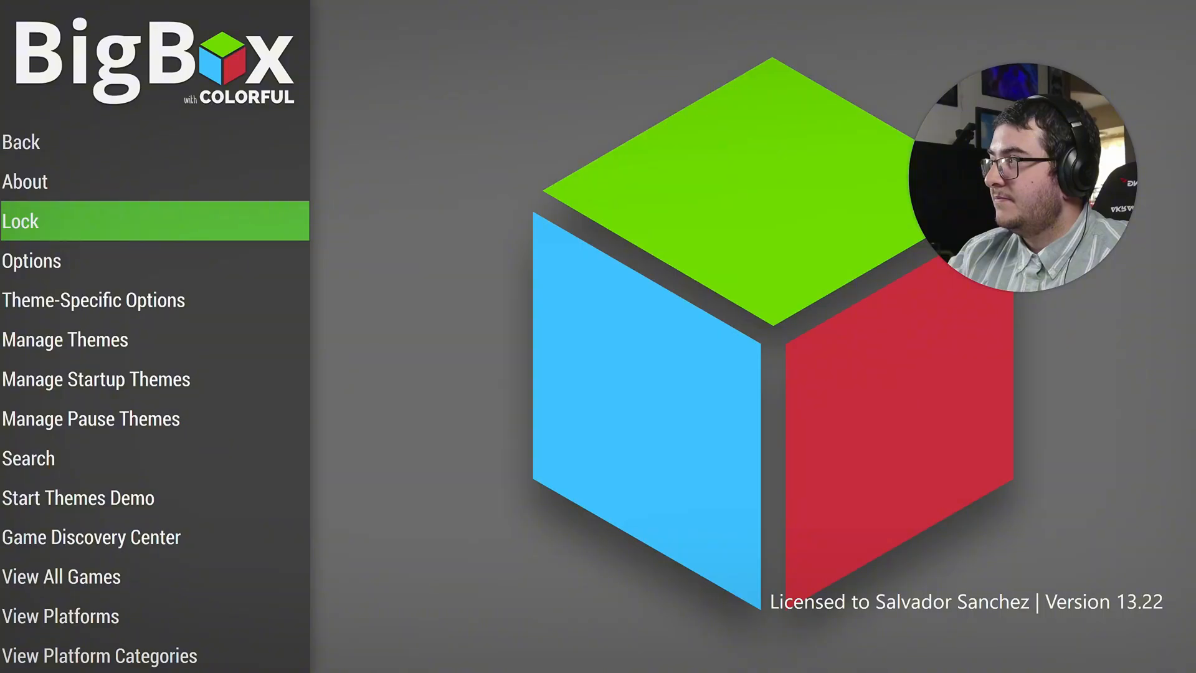
{"action": "key", "text": "Return"}
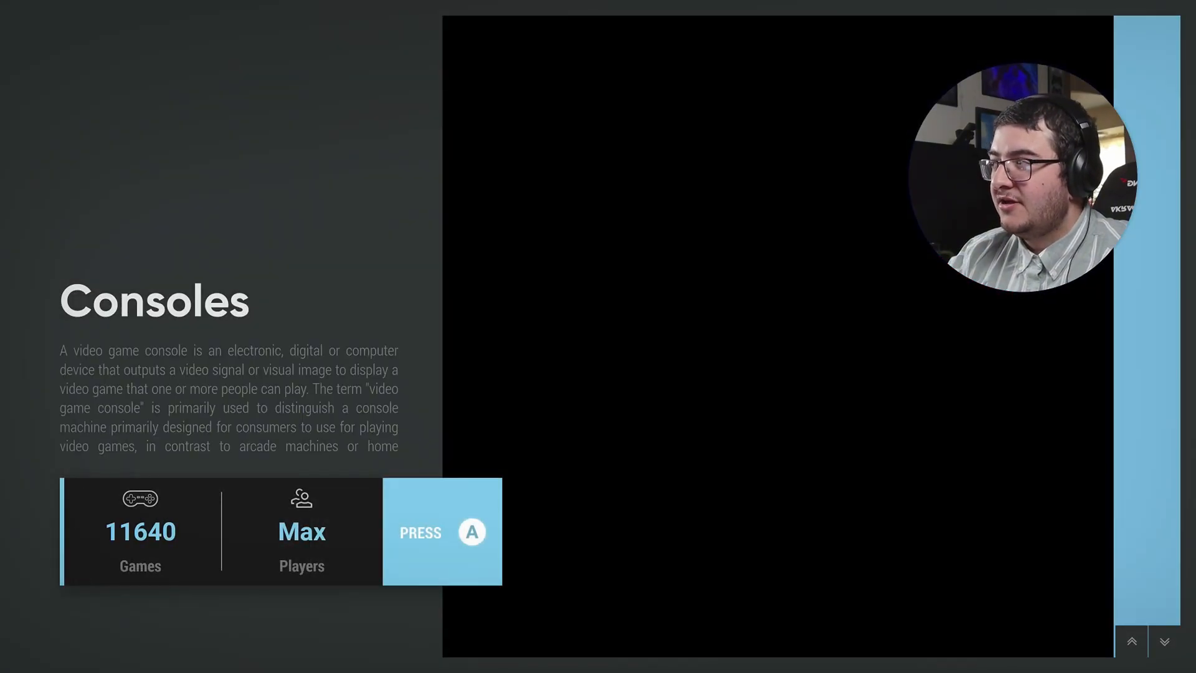
- Browse the platform categories from Consoles through Handhelds, Neo Geo CD and Arcade to Computers, then leave the view
{"action": "key", "text": "Down"}
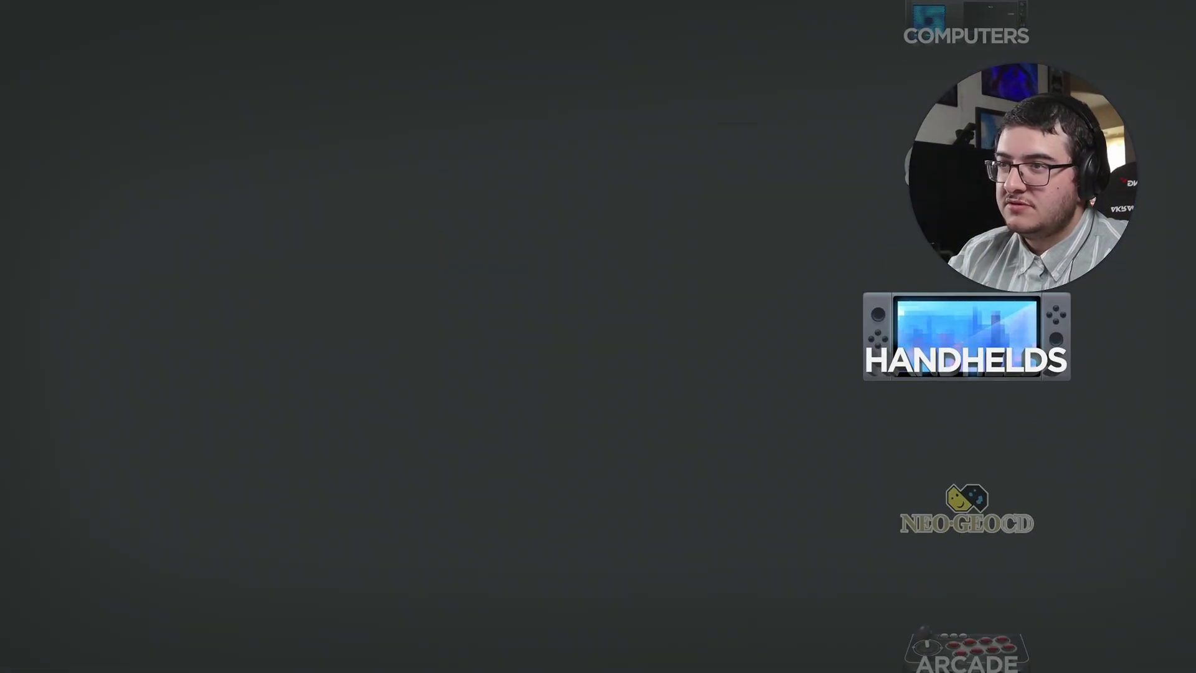
{"action": "key", "text": "Down"}
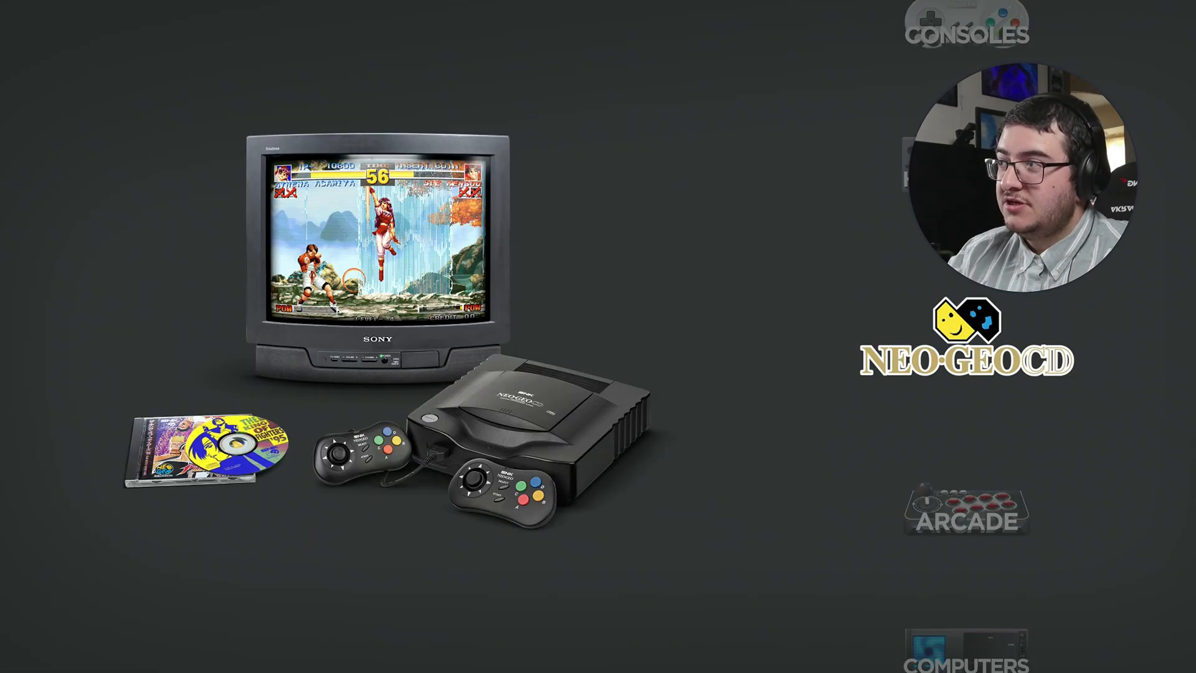
{"action": "key", "text": "Down"}
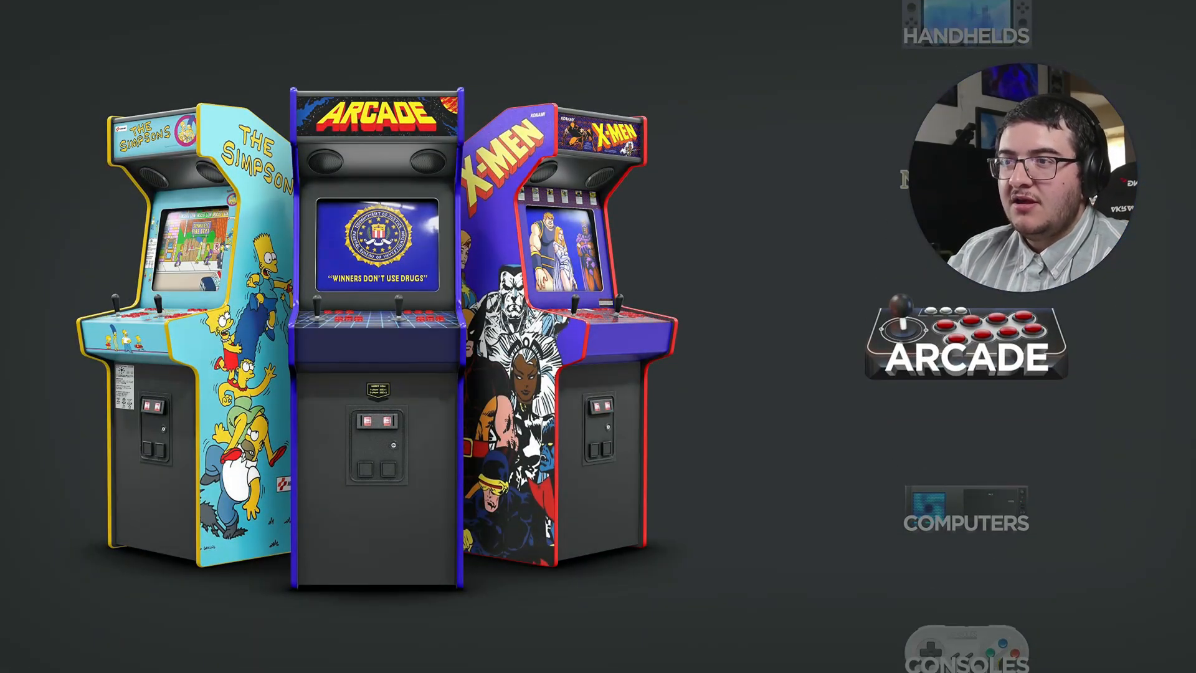
{"action": "key", "text": "Down"}
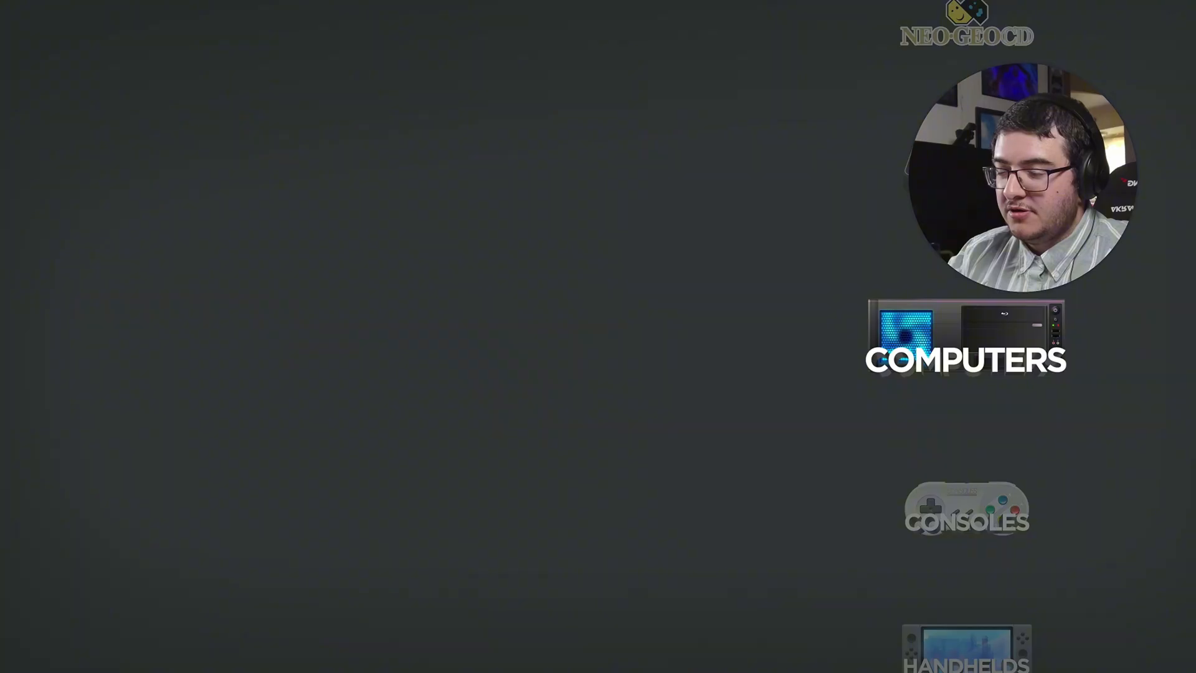
{"action": "key", "text": "Escape"}
- Look briefly at the next library view, return to the main menu, and open View Genres
{"action": "key", "text": "Return"}
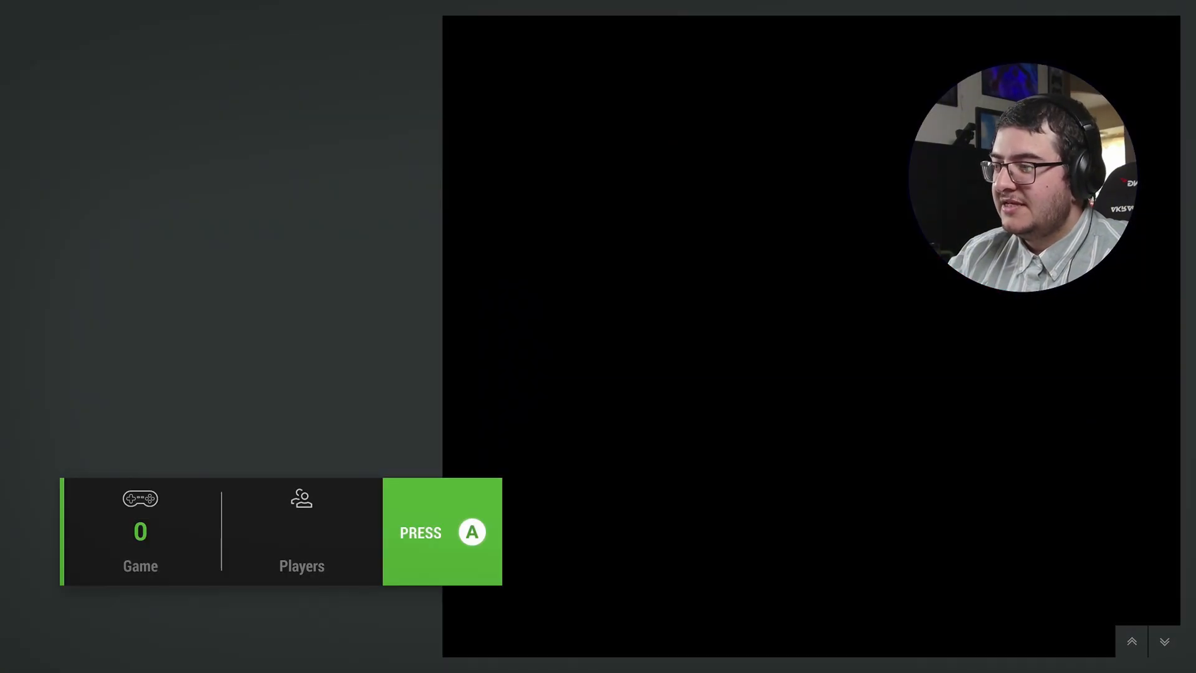
{"action": "key", "text": "Escape"}
{"action": "key", "text": "Down"}
{"action": "key", "text": "Down"}
{"action": "key", "text": "Down"}
{"action": "key", "text": "Down"}
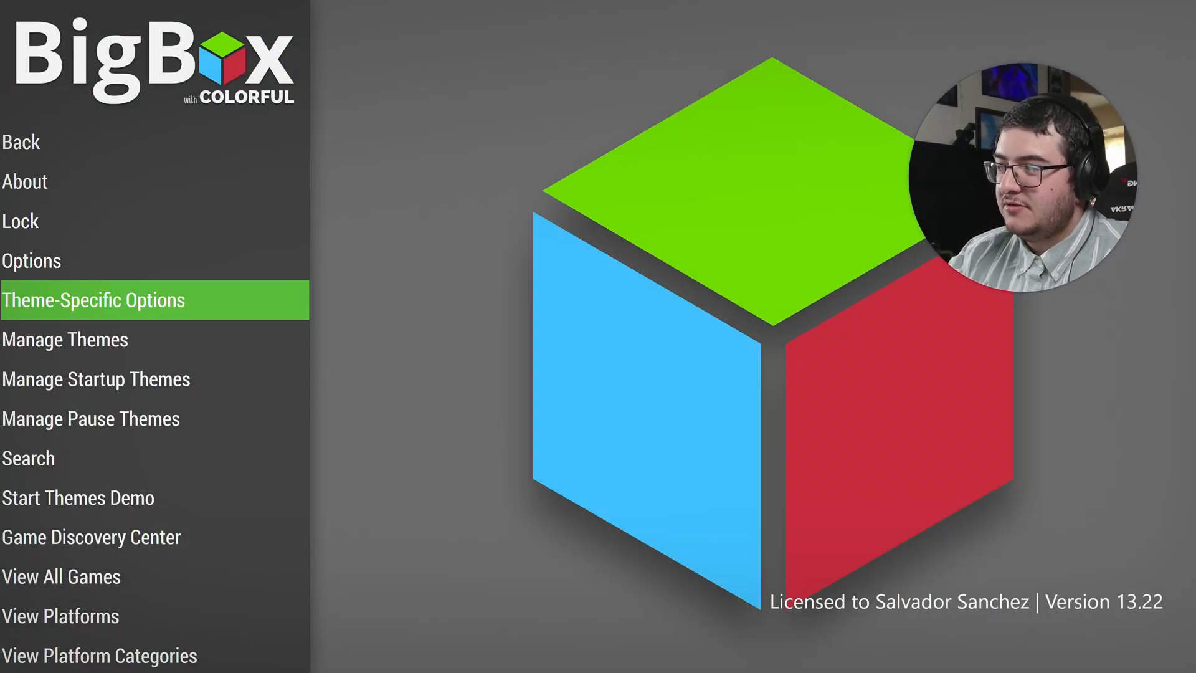
{"action": "key", "text": "Down"}
{"action": "key", "text": "Down"}
{"action": "key", "text": "Down"}
{"action": "key", "text": "Down"}
{"action": "key", "text": "Down"}
{"action": "key", "text": "Down"}
{"action": "key", "text": "Down"}
{"action": "key", "text": "Down"}
{"action": "key", "text": "Down"}
{"action": "key", "text": "Down"}
{"action": "key", "text": "Down"}
{"action": "key", "text": "Down"}
{"action": "key", "text": "Down"}
{"action": "key", "text": "Down"}
{"action": "key", "text": "Down"}
{"action": "key", "text": "Down"}
{"action": "key", "text": "Down"}
{"action": "key", "text": "Down"}
{"action": "key", "text": "Up"}
{"action": "key", "text": "Up"}
{"action": "key", "text": "Up"}
{"action": "key", "text": "Up"}
{"action": "key", "text": "Up"}
{"action": "key", "text": "Up"}
{"action": "key", "text": "Up"}
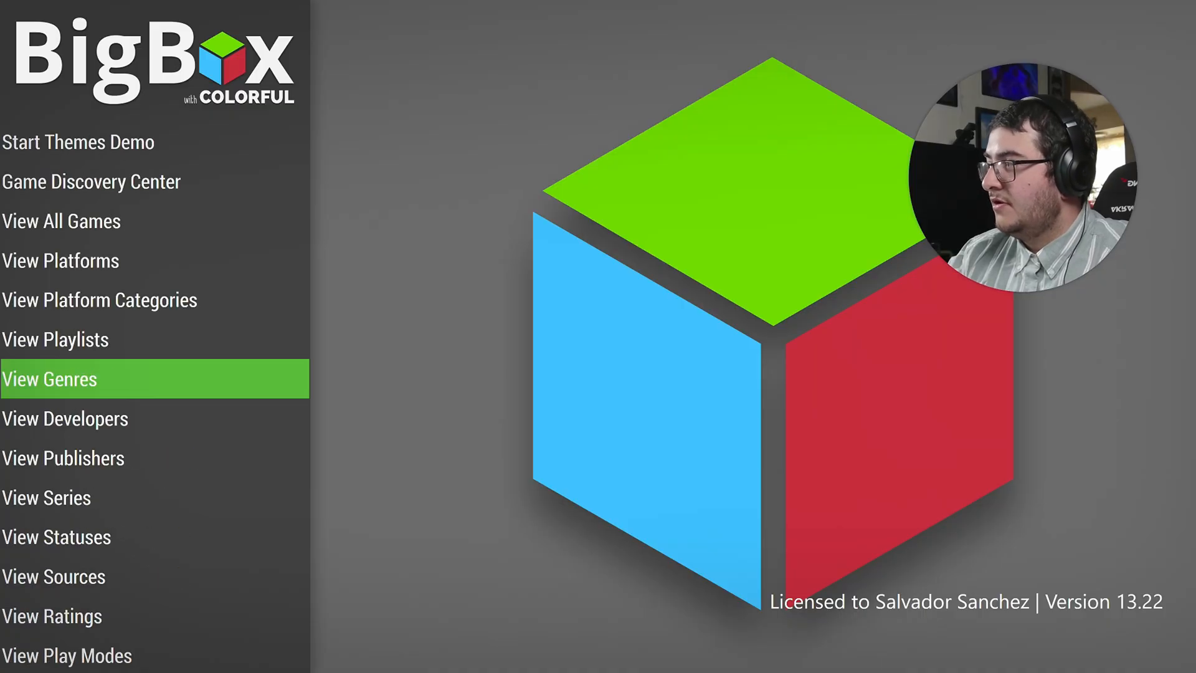
{"action": "key", "text": "Return"}
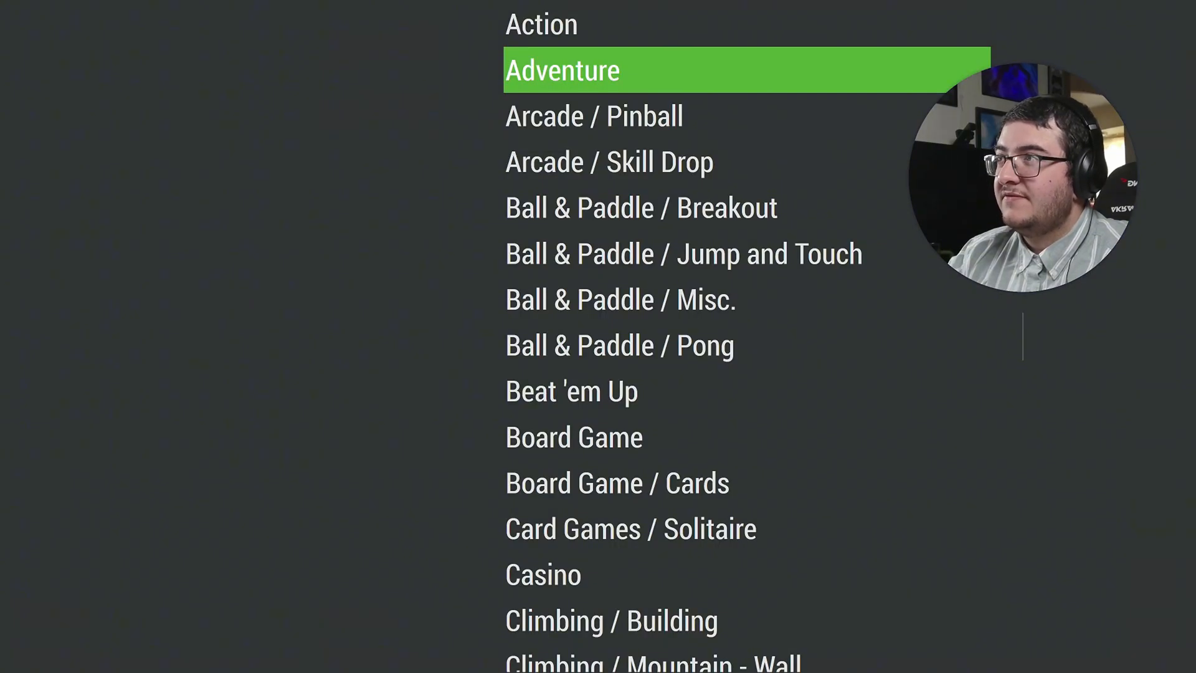
- Open the Beat 'em Up genre from the genre list
{"action": "key", "text": "Down"}
{"action": "key", "text": "Down"}
{"action": "key", "text": "Down"}
{"action": "key", "text": "Down"}
{"action": "key", "text": "Down"}
{"action": "key", "text": "Down"}
{"action": "key", "text": "Down"}
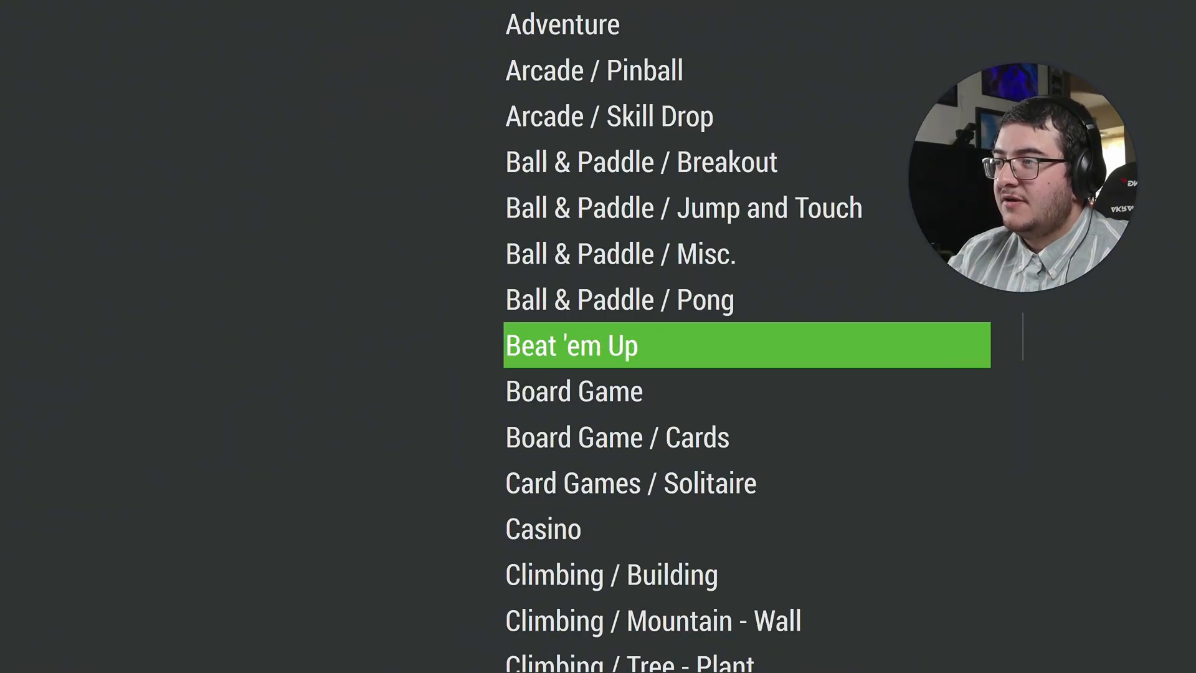
{"action": "key", "text": "Return"}
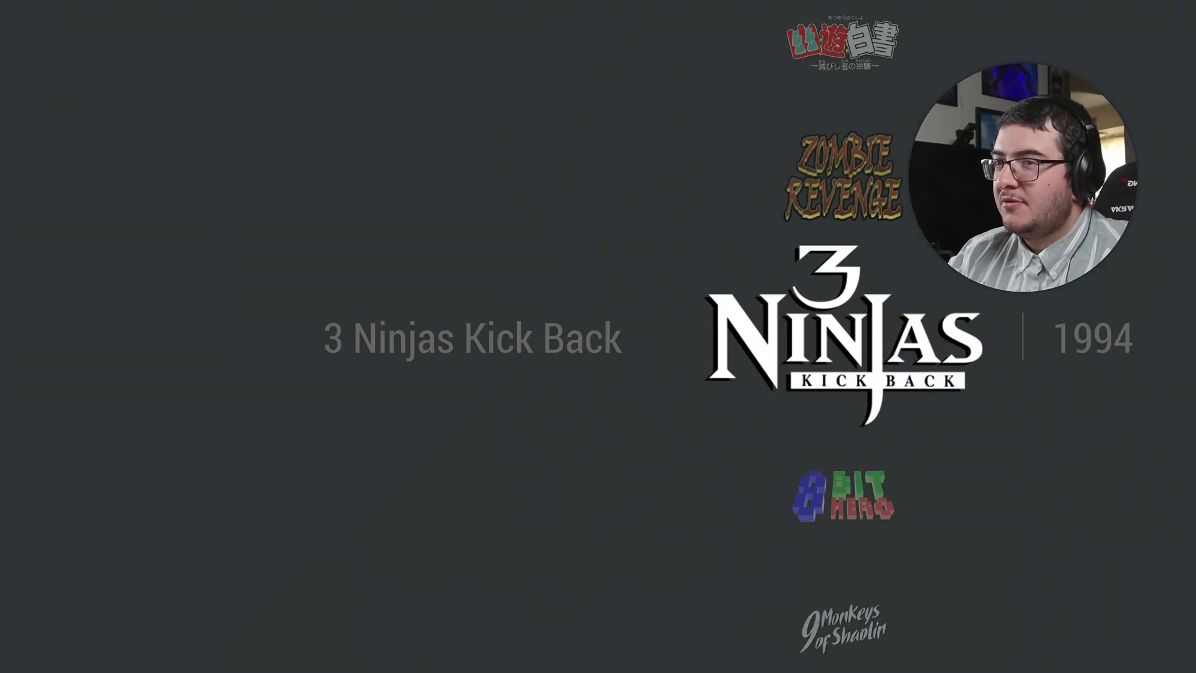
- Browse the Beat 'em Up games from 3 Ninjas Kick Back to The Adventures of Batman & Robin
{"action": "key", "text": "Down"}
{"action": "key", "text": "Down"}
{"action": "key", "text": "Down"}
{"action": "key", "text": "Down"}
{"action": "key", "text": "Down"}
{"action": "key", "text": "Down"}
{"action": "key", "text": "Down"}
{"action": "key", "text": "Down"}
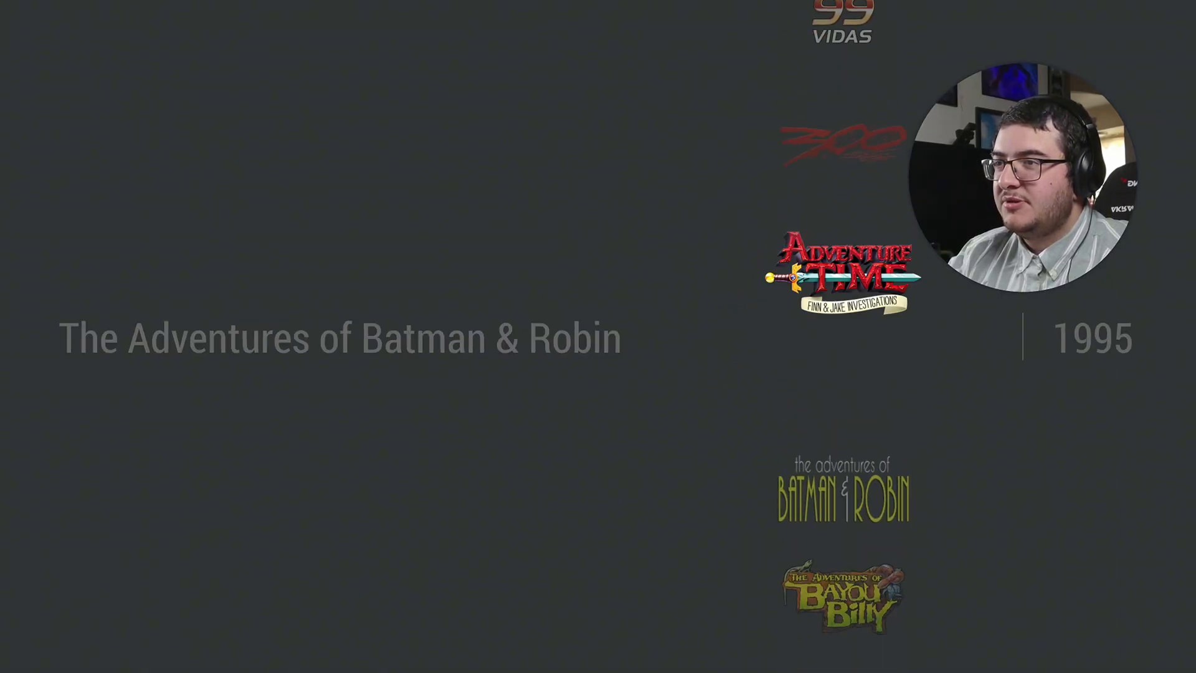
- Go back to 300: March to Glory, open its details, and return to the main menu
{"action": "key", "text": "Up"}
{"action": "key", "text": "Up"}
{"action": "key", "text": "Up"}
{"action": "key", "text": "Up"}
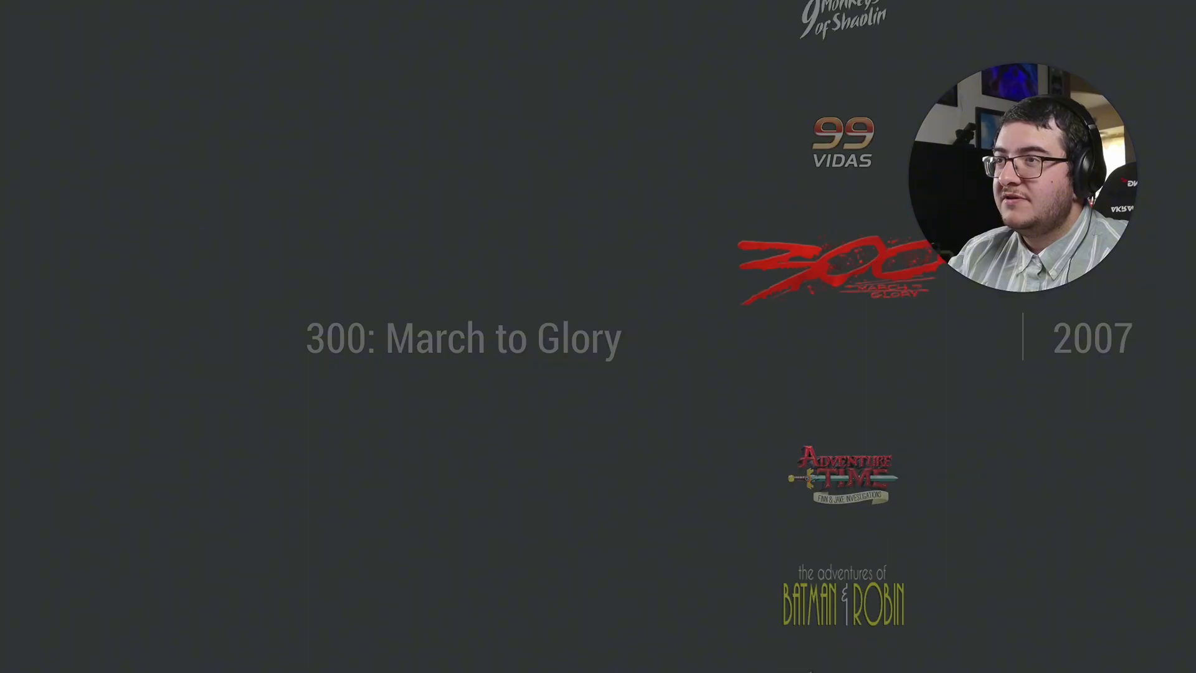
{"action": "key", "text": "Return"}
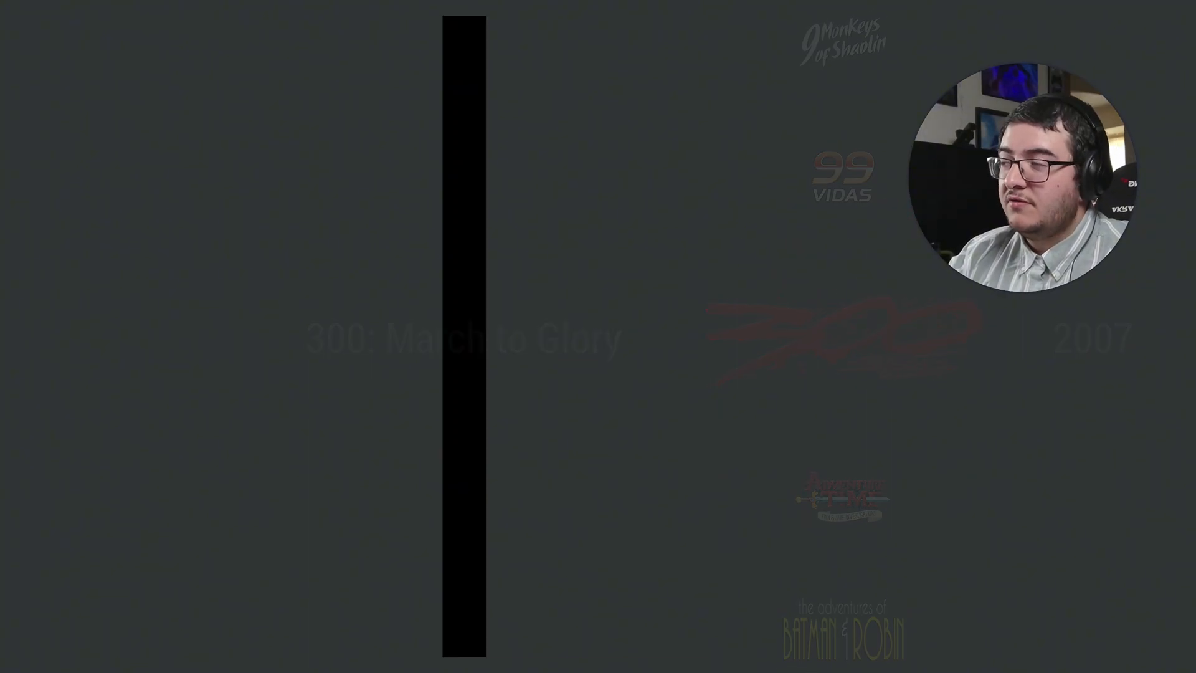
{"action": "key", "text": "Escape"}
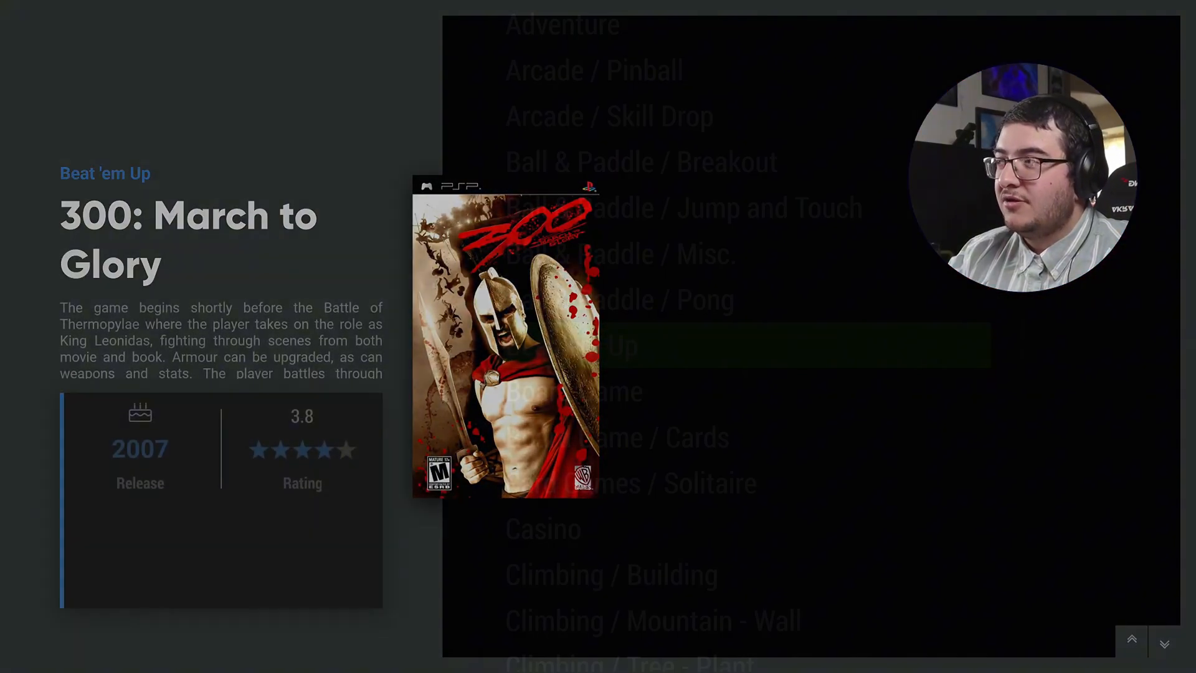
{"action": "key", "text": "Escape"}
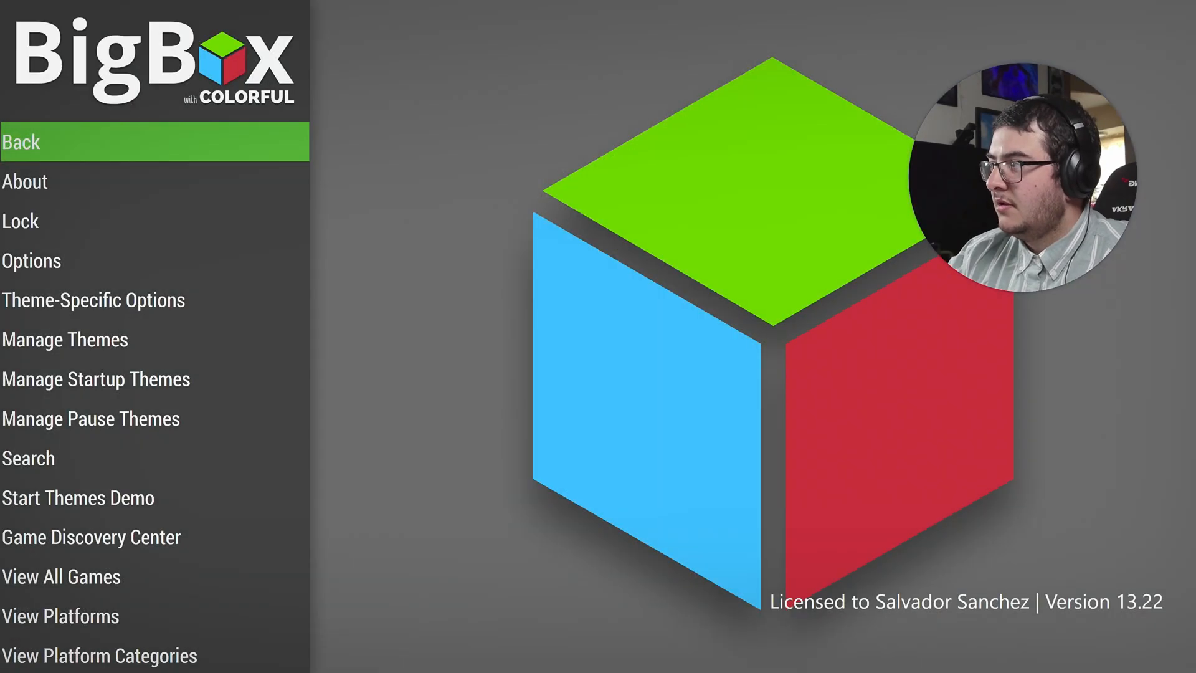
- Open View Developers and browse the developer list past 2015 to 3d6 Games
{"action": "key", "text": "Return"}
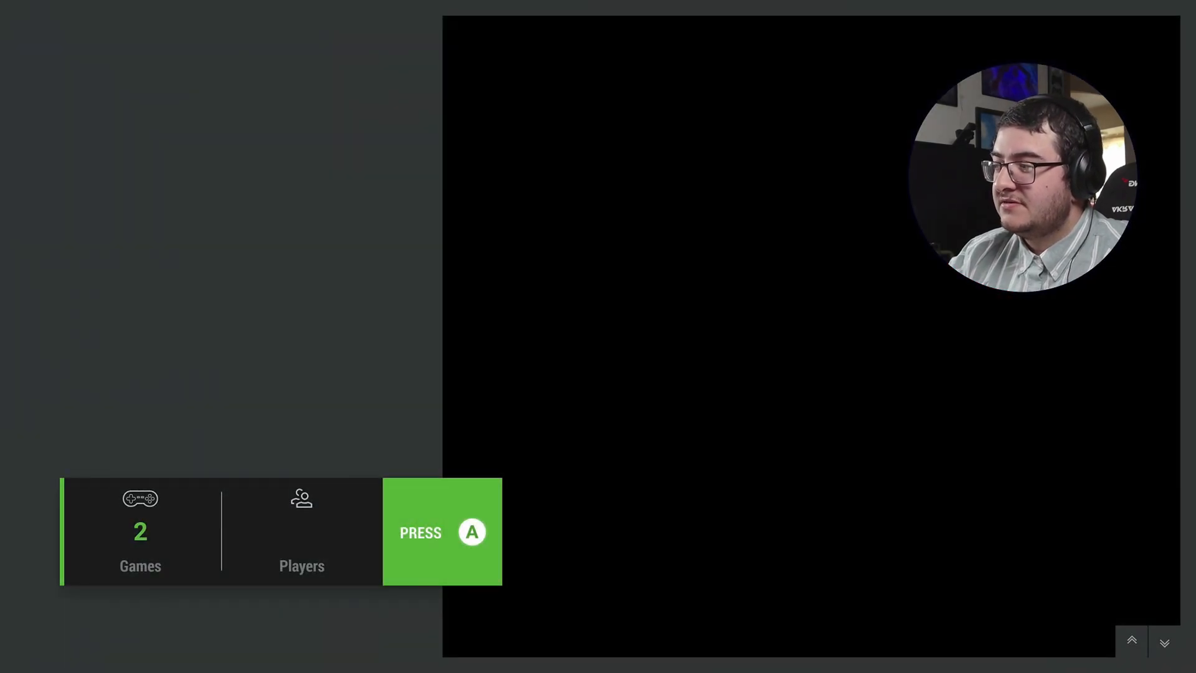
{"action": "key", "text": "Down"}
{"action": "key", "text": "Down"}
{"action": "key", "text": "Down"}
{"action": "key", "text": "Down"}
{"action": "key", "text": "Down"}
{"action": "key", "text": "Down"}
{"action": "key", "text": "Down"}
{"action": "key", "text": "Down"}
{"action": "key", "text": "Down"}
{"action": "key", "text": "Down"}
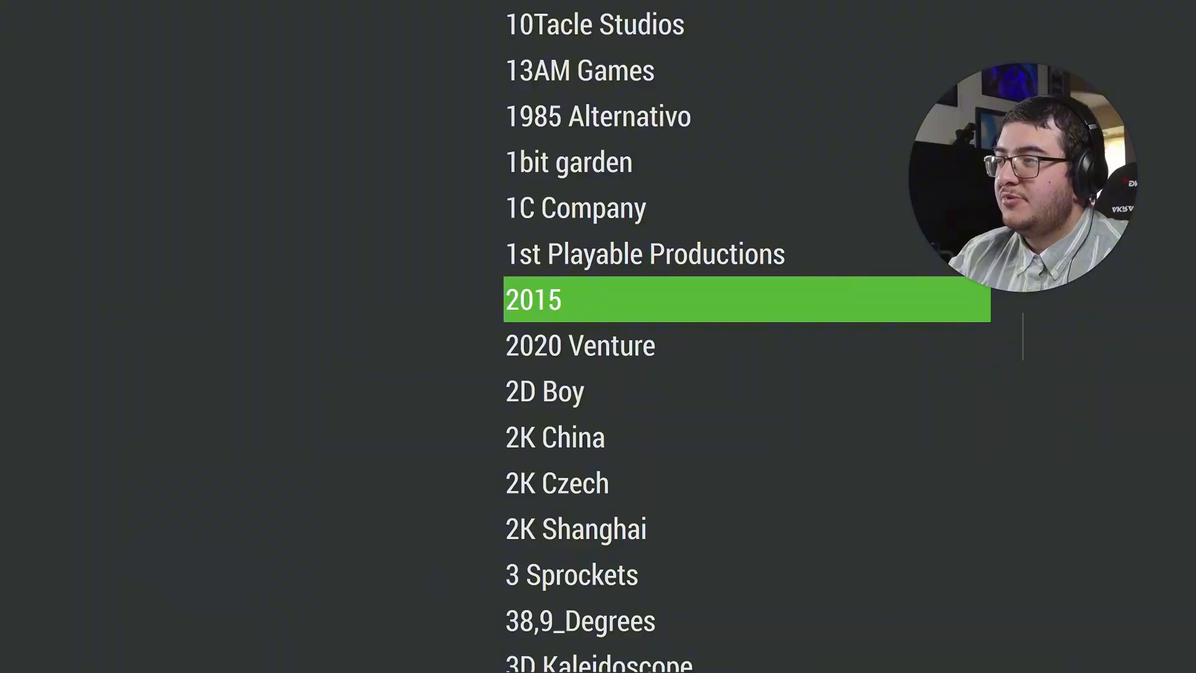
{"action": "key", "text": "Down"}
{"action": "key", "text": "Down"}
{"action": "key", "text": "Down"}
{"action": "key", "text": "Down"}
{"action": "key", "text": "Down"}
{"action": "key", "text": "Down"}
{"action": "key", "text": "Down"}
{"action": "key", "text": "Down"}
{"action": "key", "text": "Down"}
{"action": "key", "text": "Down"}
{"action": "key", "text": "Down"}
{"action": "key", "text": "Down"}
{"action": "key", "text": "Down"}
{"action": "key", "text": "Down"}
{"action": "key", "text": "Down"}
{"action": "key", "text": "Down"}
{"action": "key", "text": "Down"}
{"action": "key", "text": "Down"}
{"action": "key", "text": "Down"}
{"action": "key", "text": "Down"}
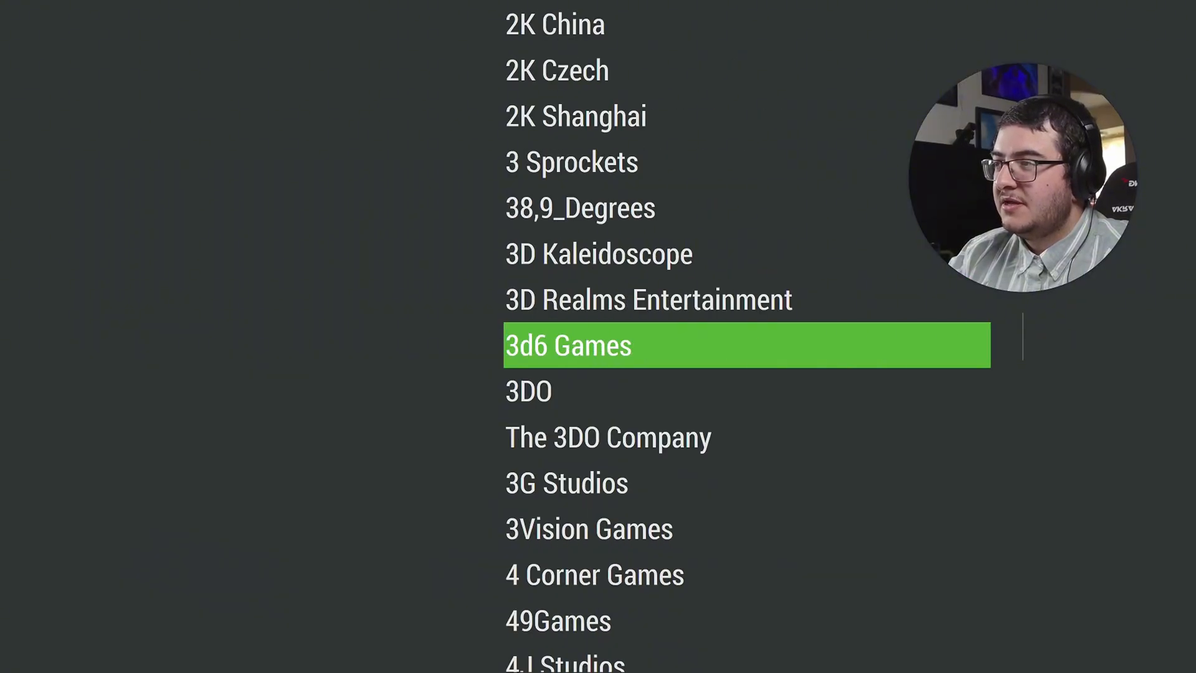
- Open a developer's game list, view the details of Angry Birds, and move on to Dracula: Undead Awakening
{"action": "key", "text": "Return"}
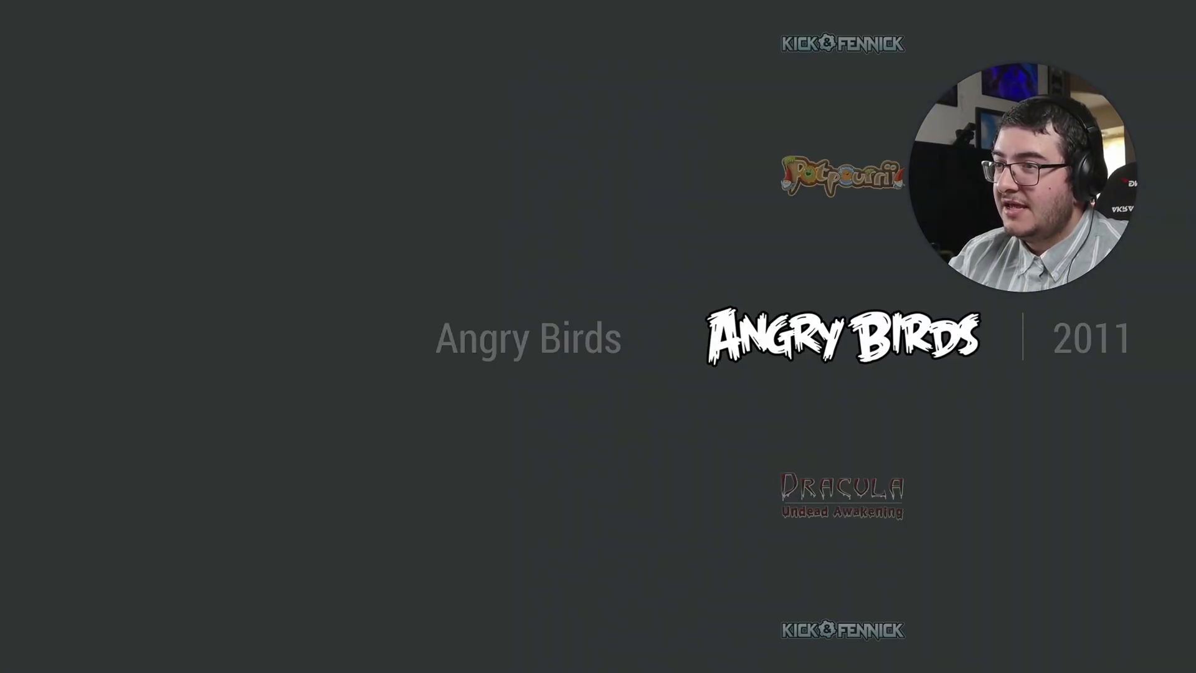
{"action": "key", "text": "Return"}
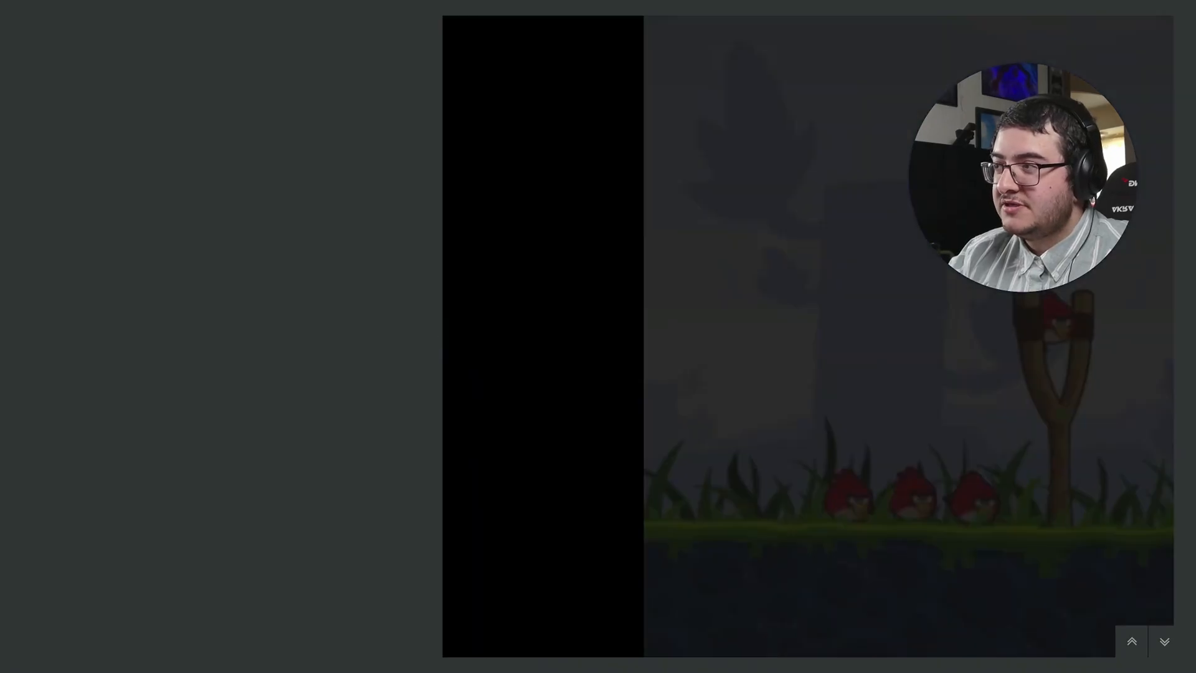
{"action": "key", "text": "Down"}
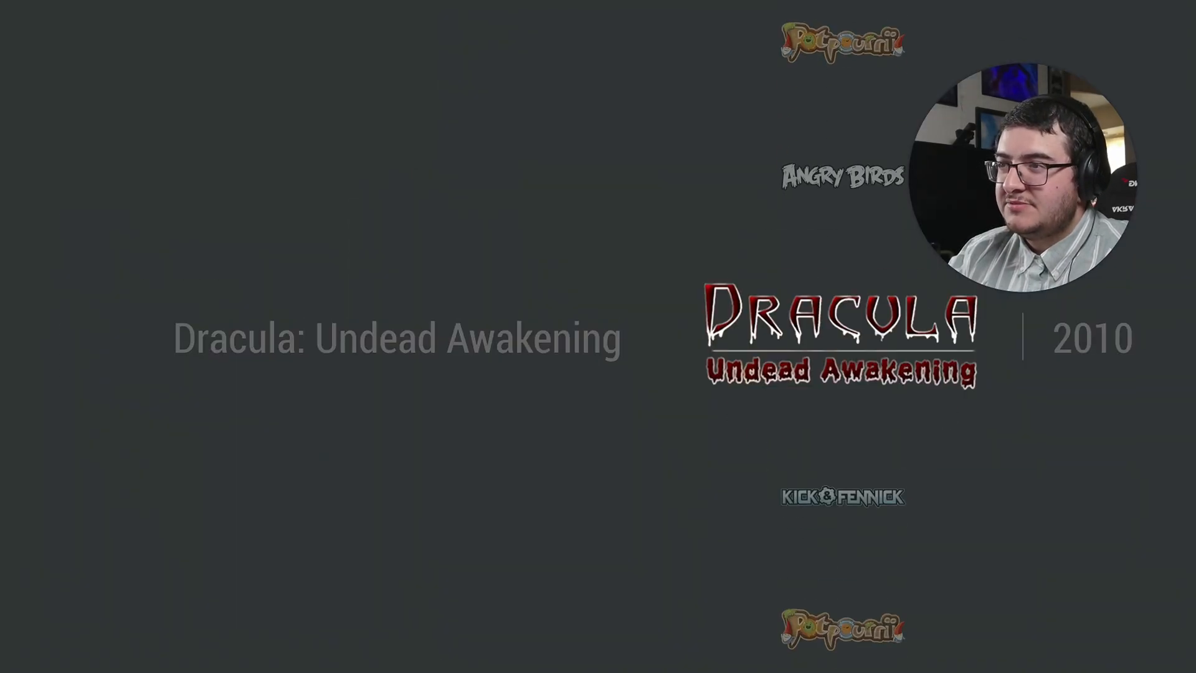
- View the details of Kick & Fennick and return to the main menu
{"action": "key", "text": "Return"}
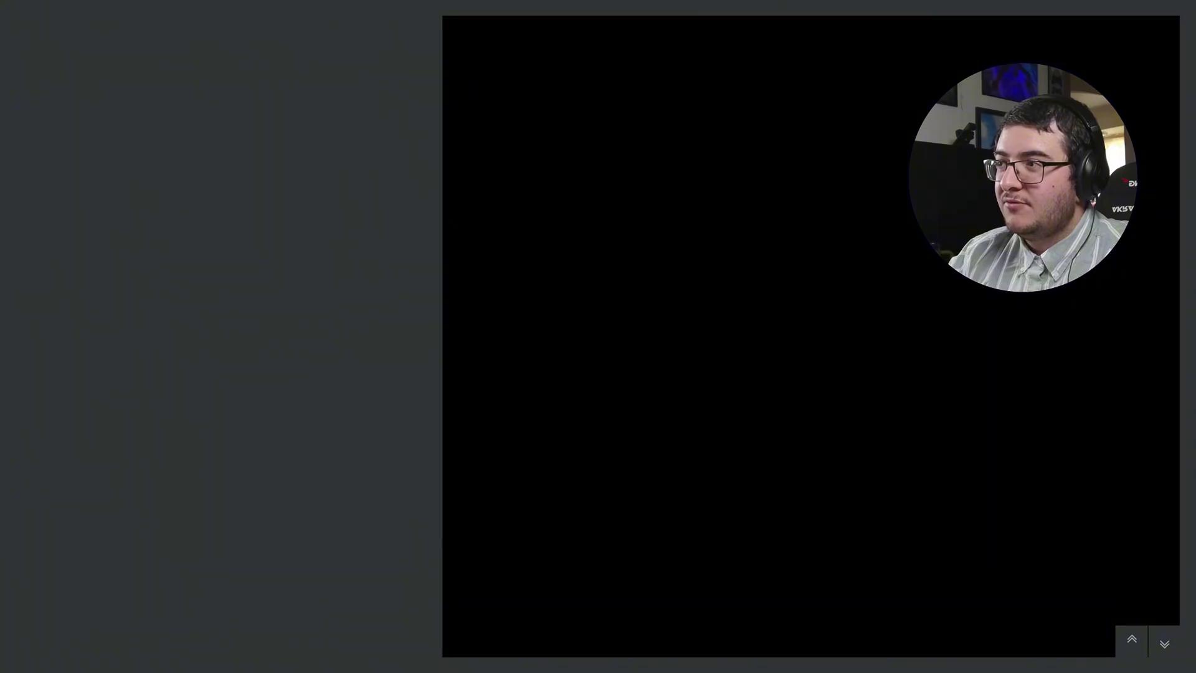
{"action": "key", "text": "Down"}
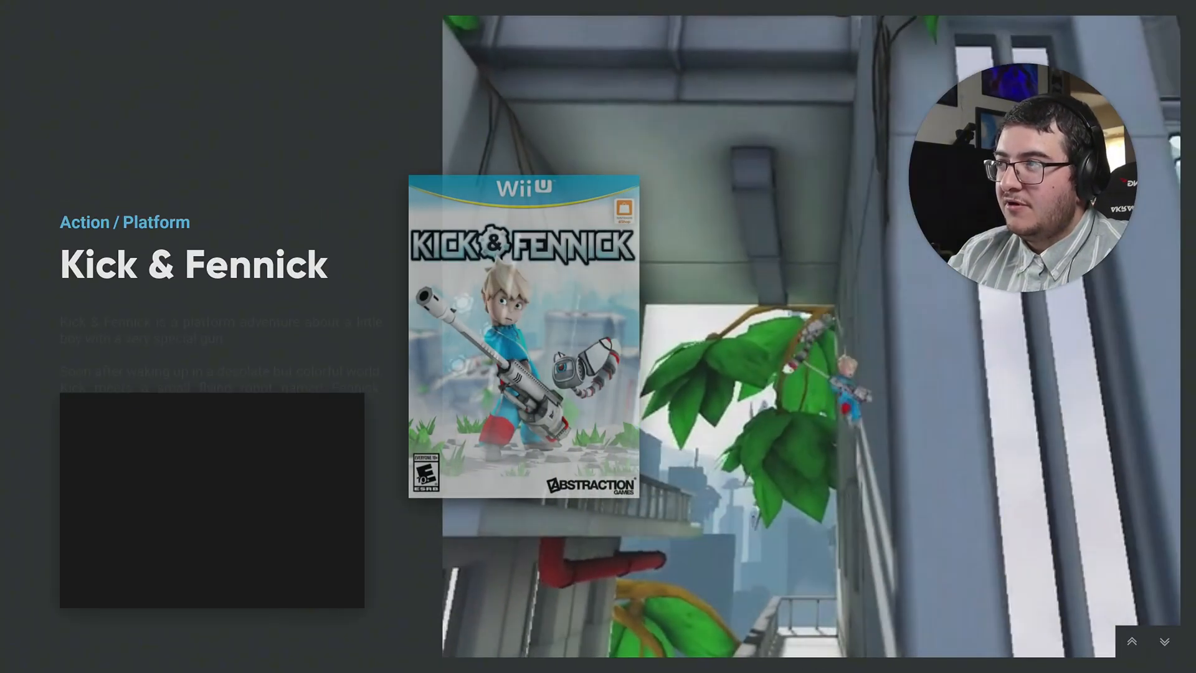
{"action": "key", "text": "Escape"}
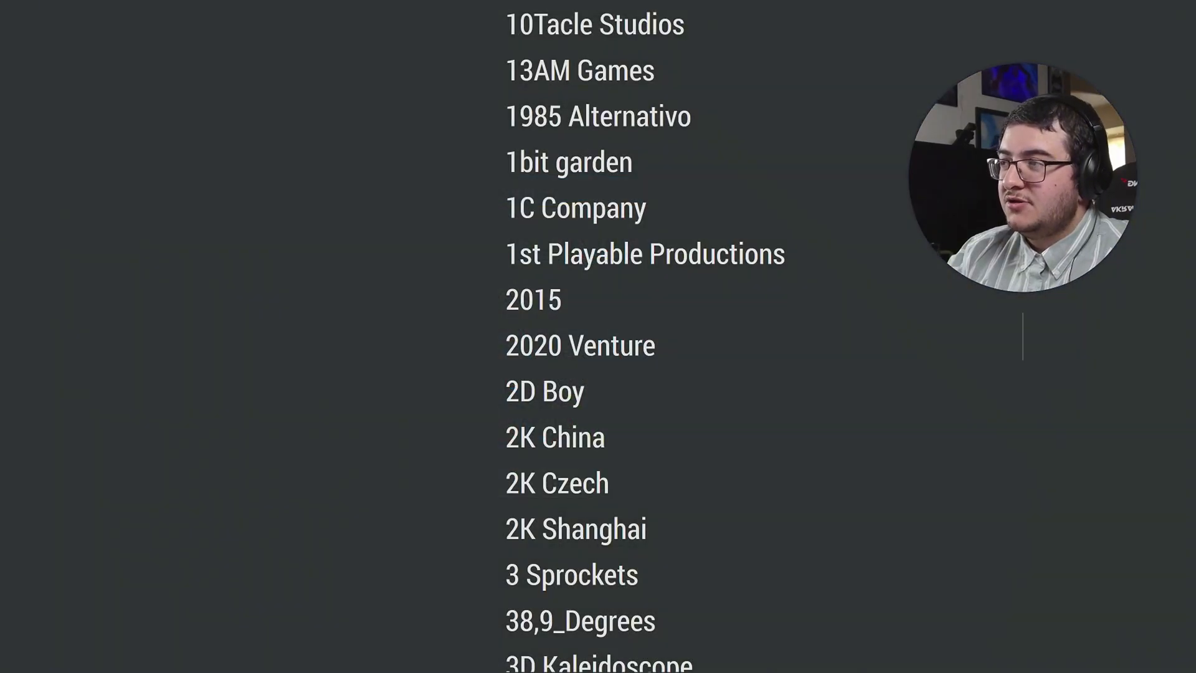
{"action": "key", "text": "Escape"}
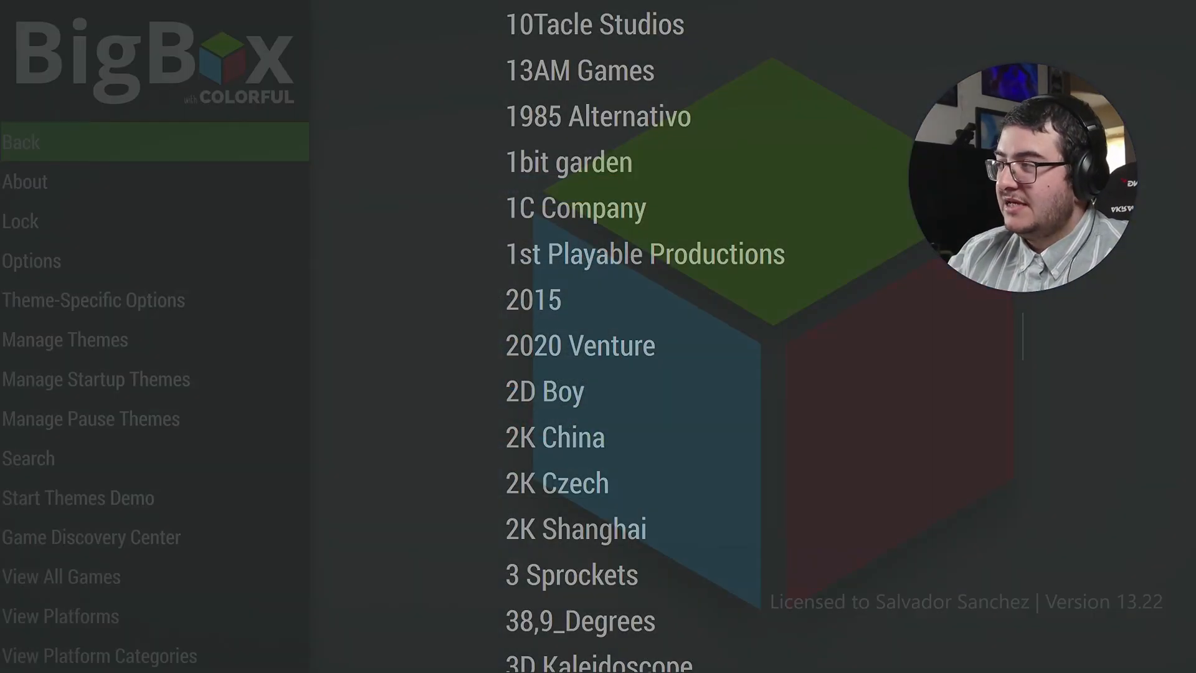
- Open View Series and look through the games of the X-Men series
{"action": "key", "text": "Down"}
{"action": "key", "text": "Down"}
{"action": "key", "text": "Down"}
{"action": "key", "text": "Down"}
{"action": "key", "text": "Down"}
{"action": "key", "text": "Down"}
{"action": "key", "text": "Down"}
{"action": "key", "text": "Down"}
{"action": "key", "text": "Down"}
{"action": "key", "text": "Down"}
{"action": "key", "text": "Down"}
{"action": "key", "text": "Down"}
{"action": "key", "text": "Down"}
{"action": "key", "text": "Down"}
{"action": "key", "text": "Down"}
{"action": "key", "text": "Down"}
{"action": "key", "text": "Down"}
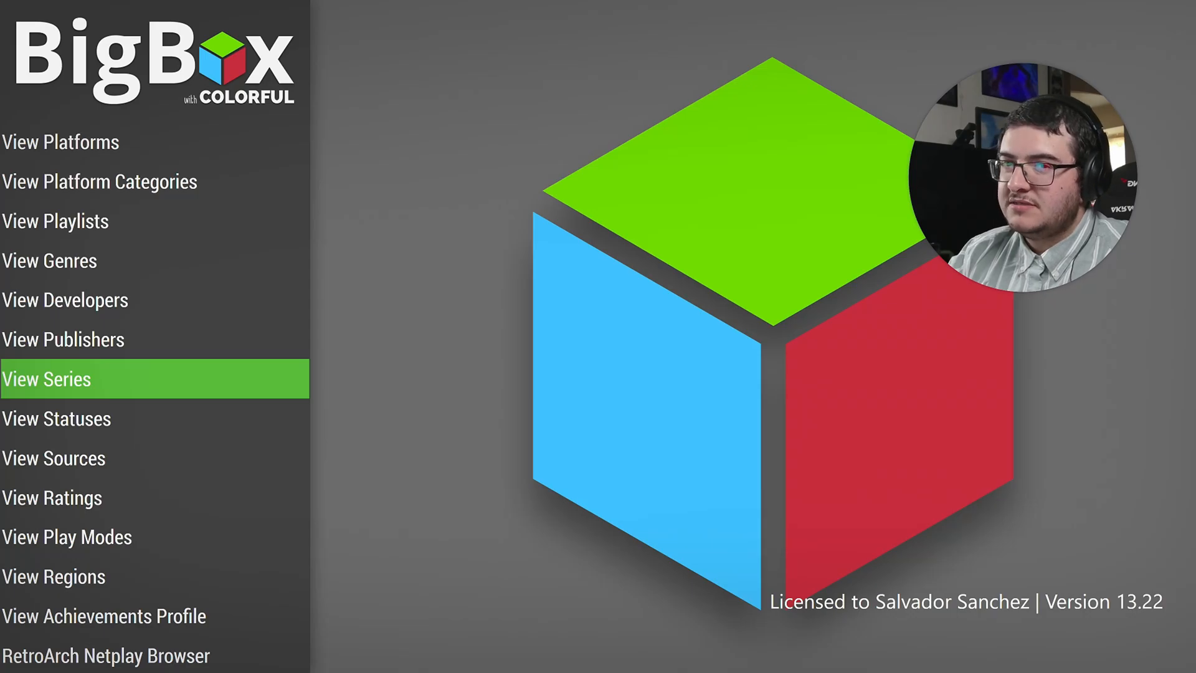
{"action": "key", "text": "Return"}
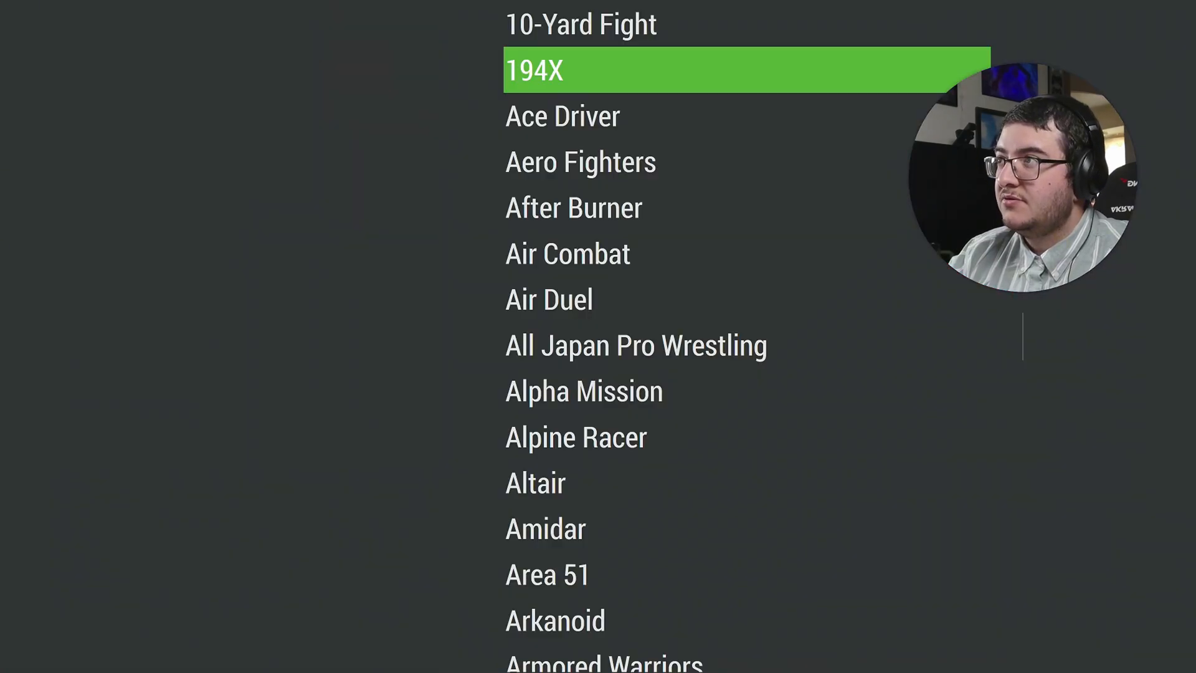
{"action": "key", "text": "Left"}
{"action": "key", "text": "Return"}
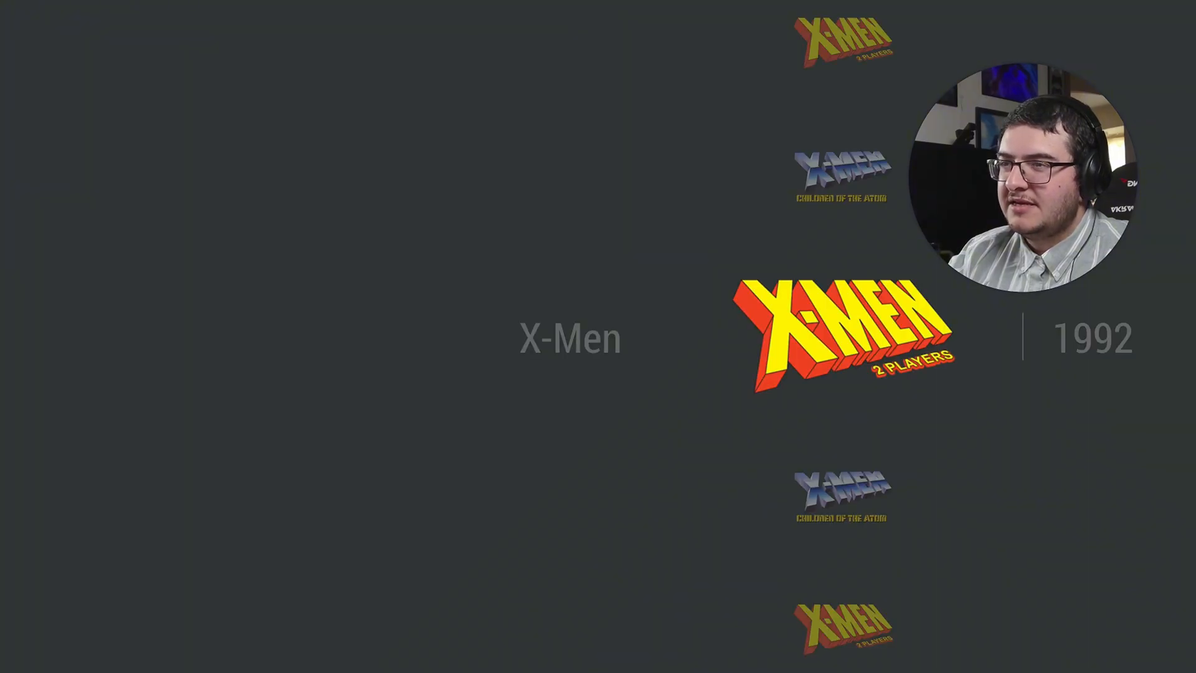
{"action": "key", "text": "Down"}
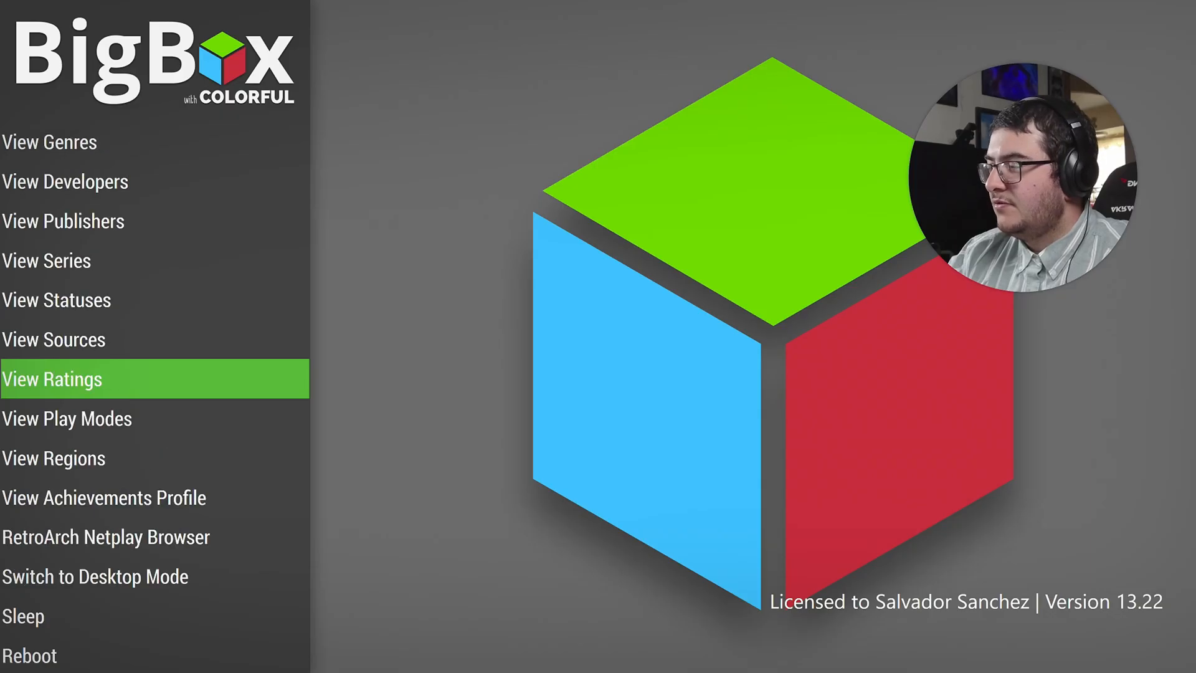
- Open View Ratings and browse the games rated E - Everyone
{"action": "key", "text": "Down"}
{"action": "key", "text": "Up"}
{"action": "key", "text": "Return"}
{"action": "key", "text": "Up"}
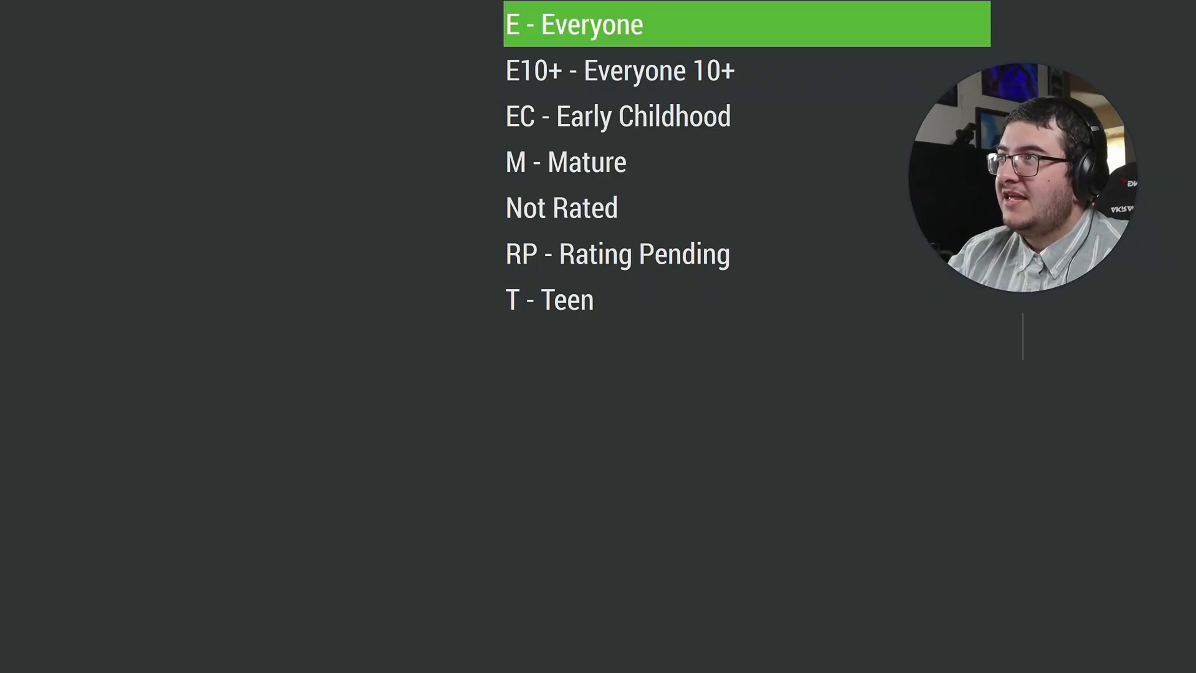
{"action": "key", "text": "Return"}
{"action": "key", "text": "Down"}
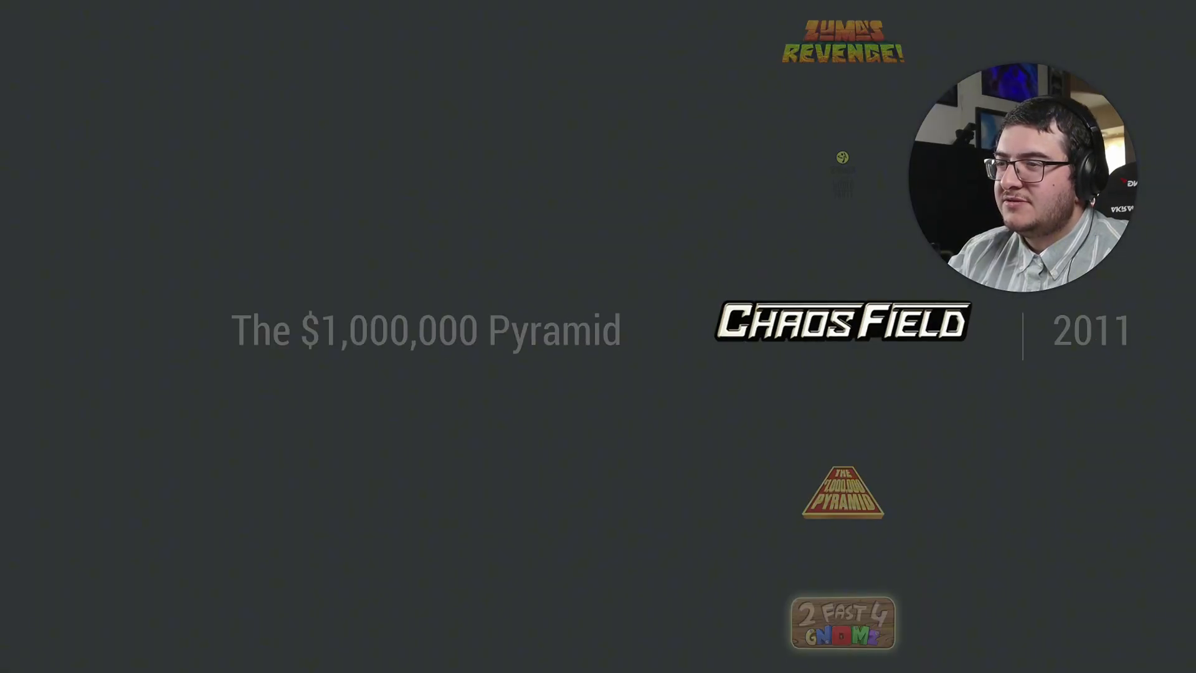
{"action": "key", "text": "Down"}
{"action": "key", "text": "Down"}
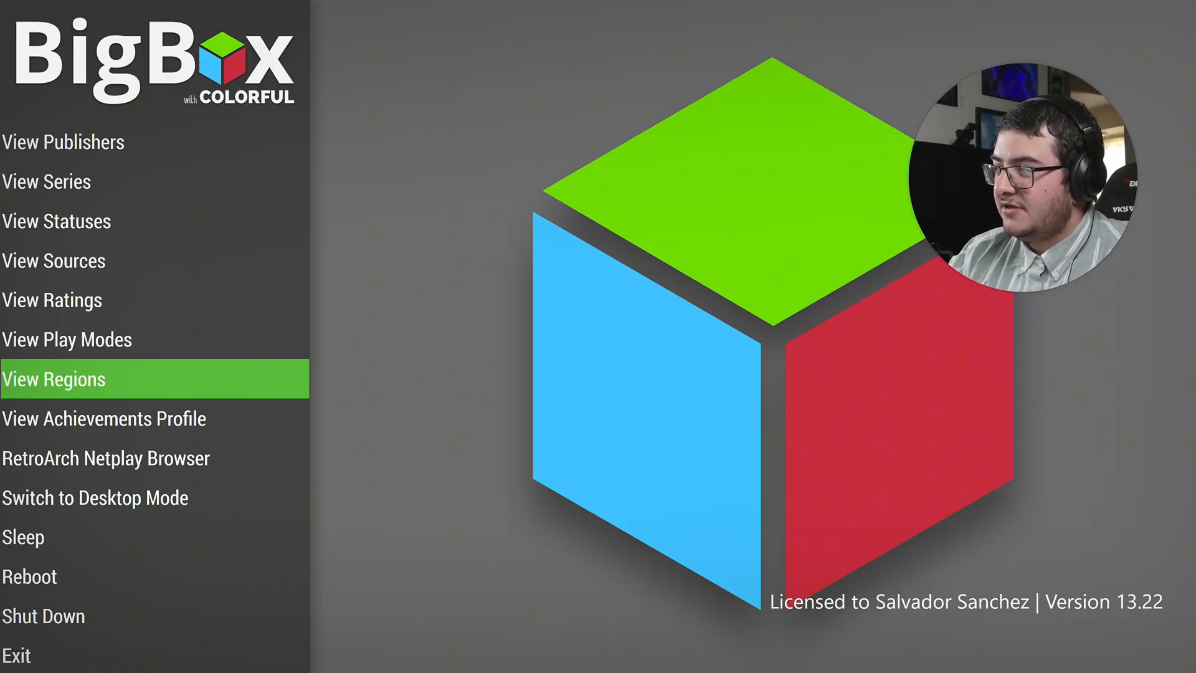
- View the RetroAchievements profile and its leaderboard, and return to the main menu
{"action": "key", "text": "Down"}
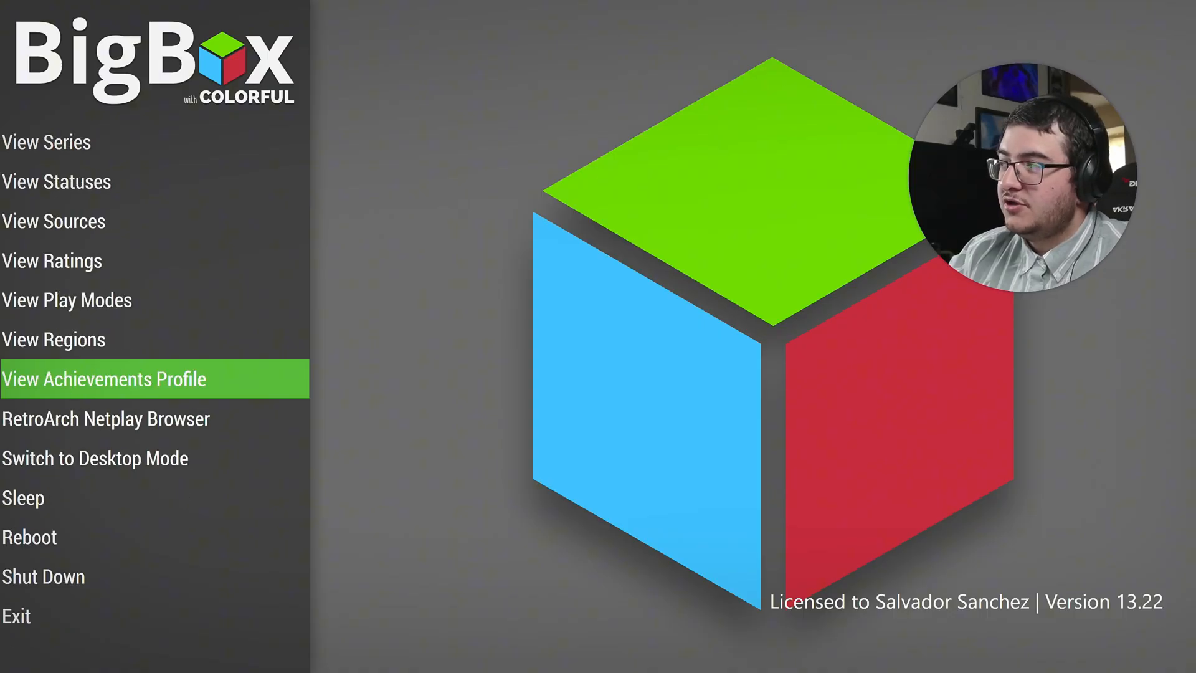
{"action": "key", "text": "Return"}
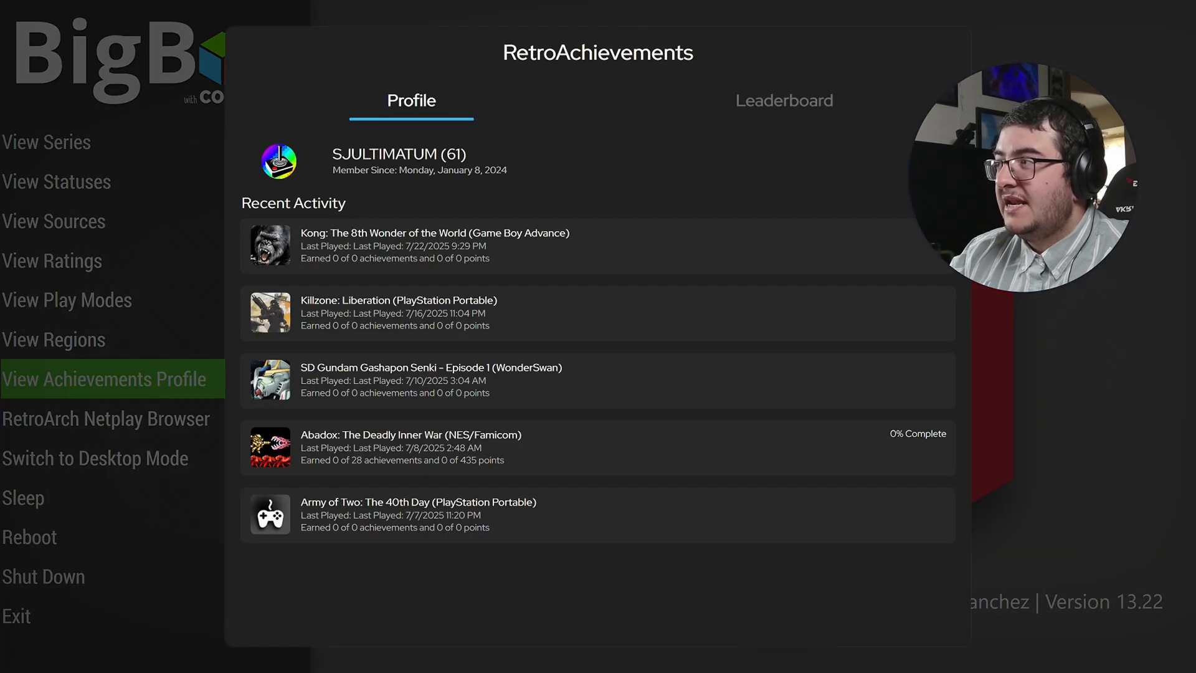
{"action": "key", "text": "Right"}
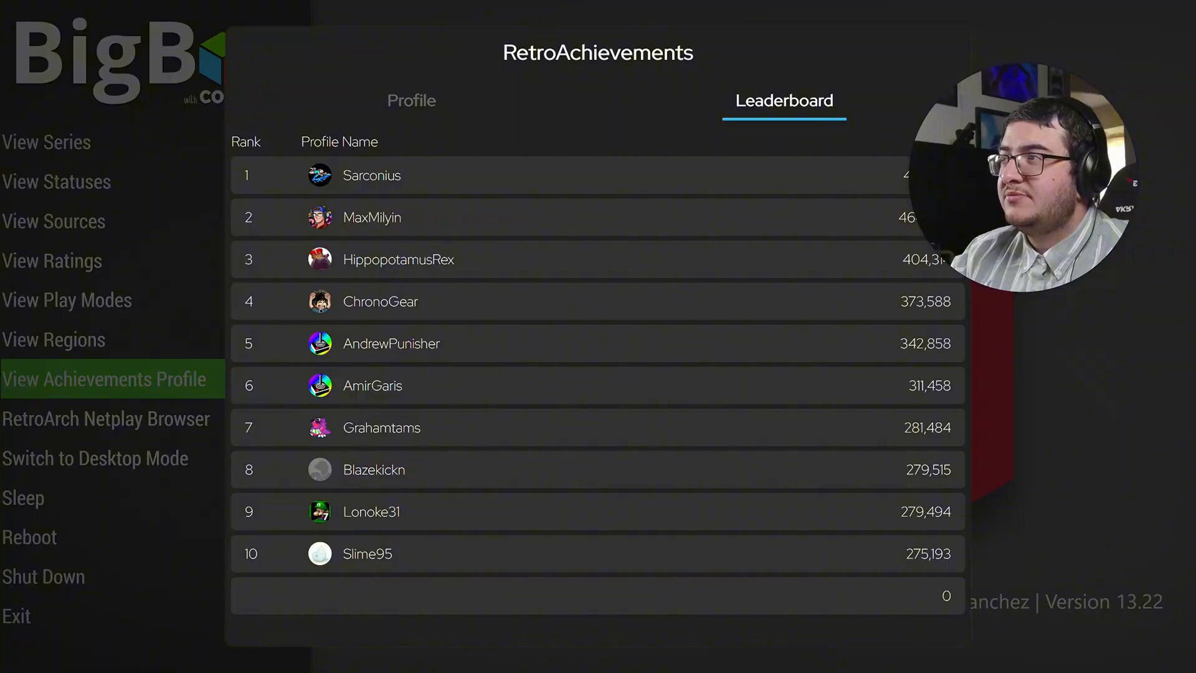
{"action": "key", "text": "Up"}
{"action": "key", "text": "Up"}
{"action": "key", "text": "Up"}
{"action": "key", "text": "Escape"}
{"action": "key", "text": "Down"}
{"action": "key", "text": "Down"}
{"action": "key", "text": "Down"}
{"action": "key", "text": "Down"}
{"action": "key", "text": "Up"}
{"action": "key", "text": "Up"}
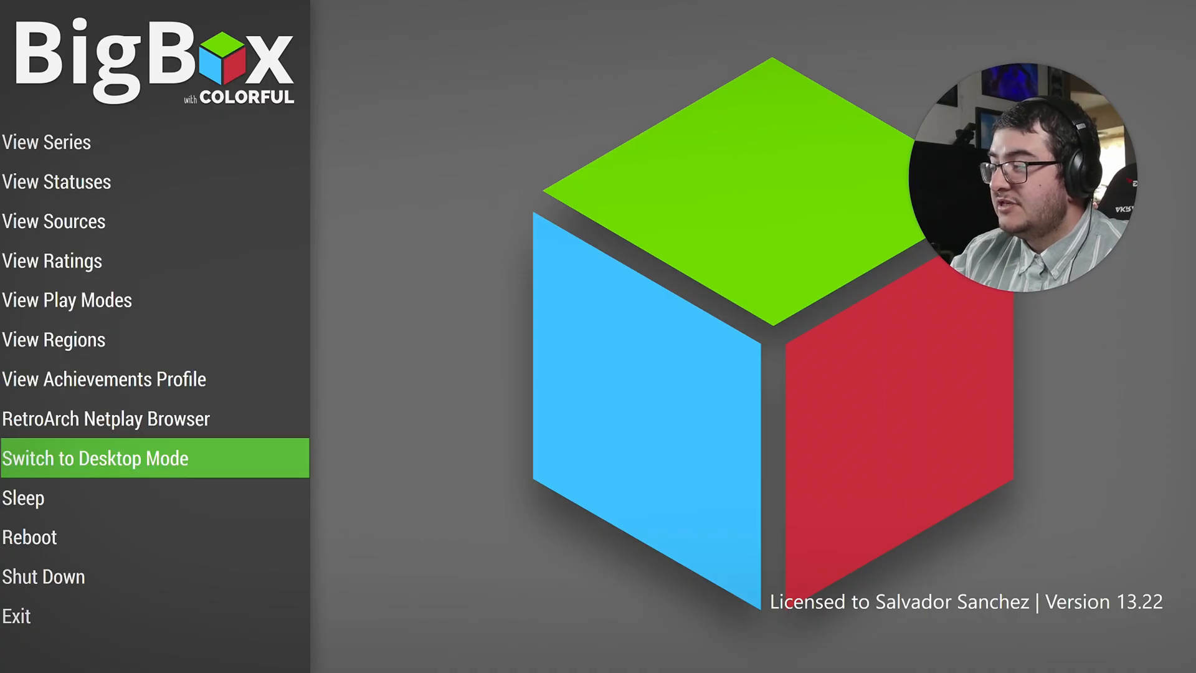
{"action": "key", "text": "Down"}
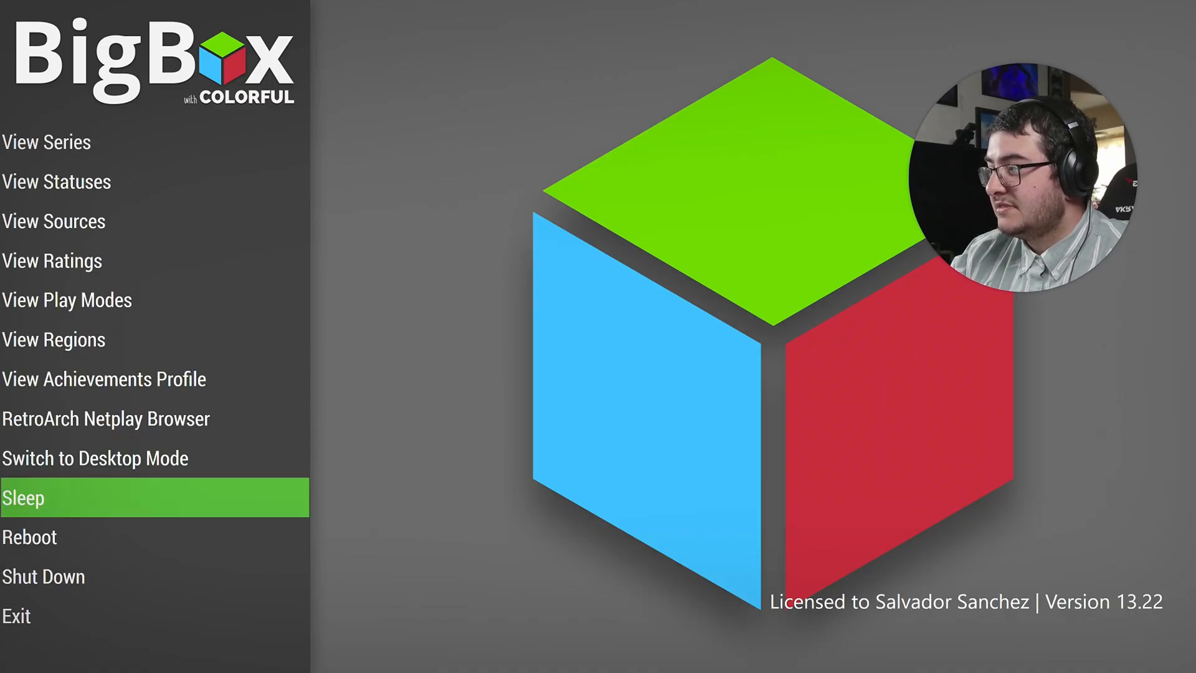
{"action": "key", "text": "Down"}
{"action": "key", "text": "Down"}
{"action": "key", "text": "Down"}
- Open View Platforms from the main menu
{"action": "key", "text": "Up"}
{"action": "key", "text": "Up"}
{"action": "key", "text": "Up"}
{"action": "key", "text": "Up"}
{"action": "key", "text": "Up"}
{"action": "key", "text": "Up"}
{"action": "key", "text": "Up"}
{"action": "key", "text": "Up"}
{"action": "key", "text": "Up"}
{"action": "key", "text": "Up"}
{"action": "key", "text": "Up"}
{"action": "key", "text": "Up"}
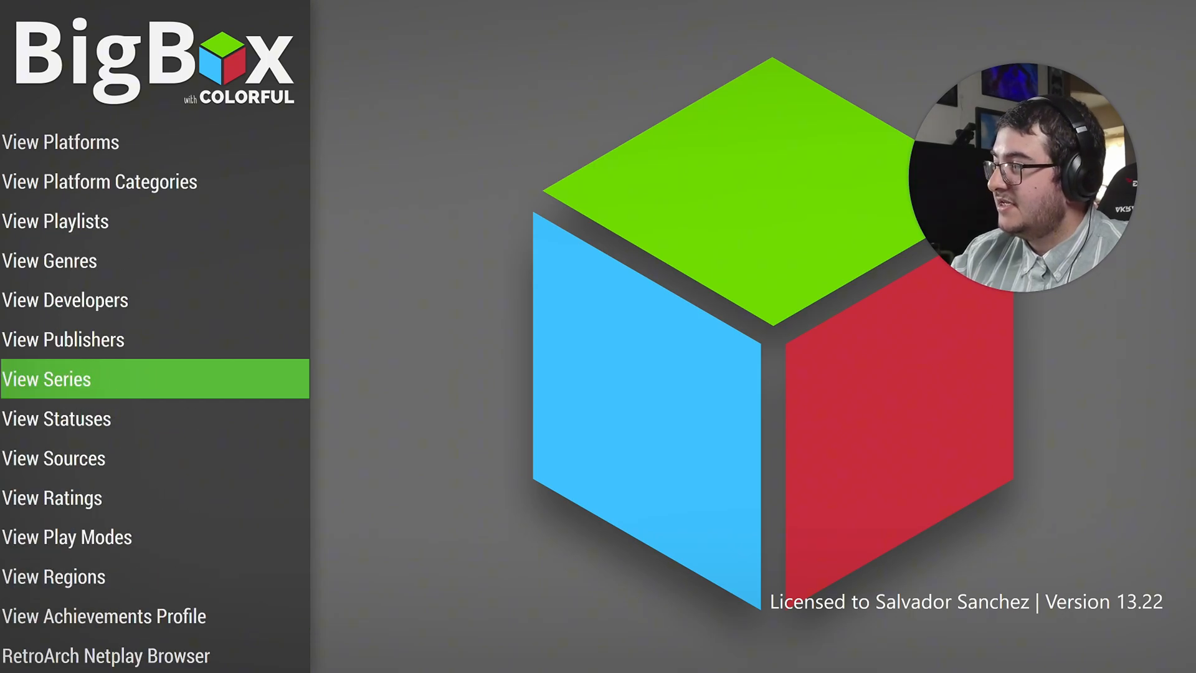
{"action": "key", "text": "Up"}
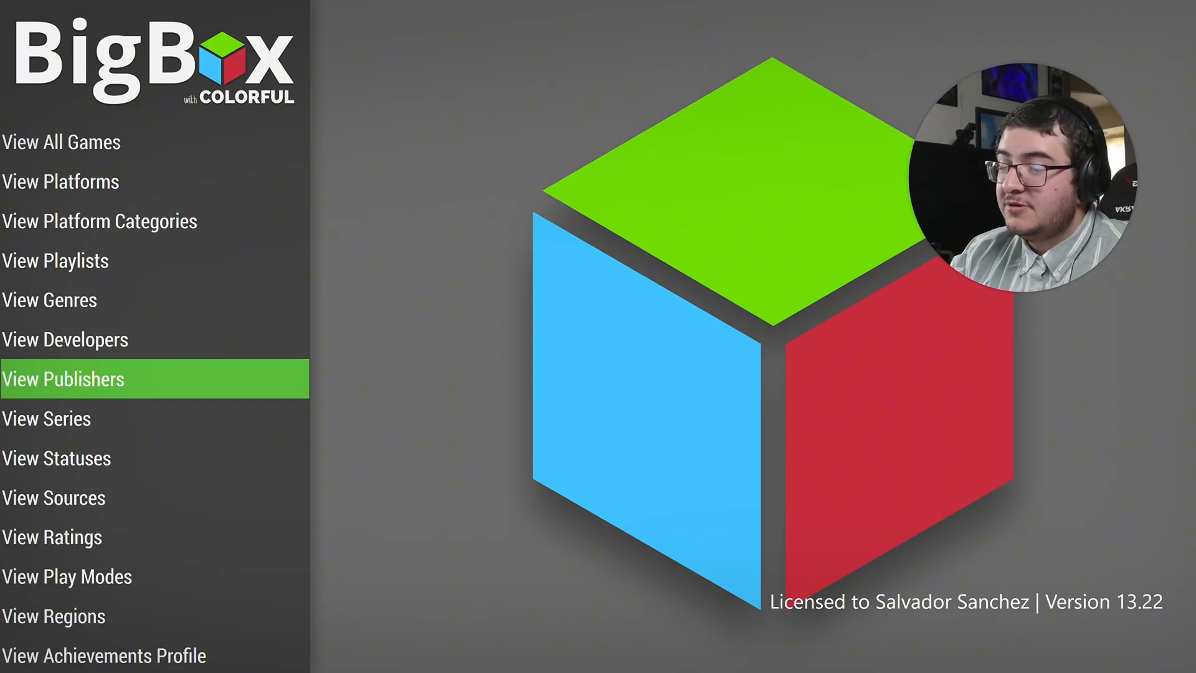
{"action": "key", "text": "Up"}
{"action": "key", "text": "Up"}
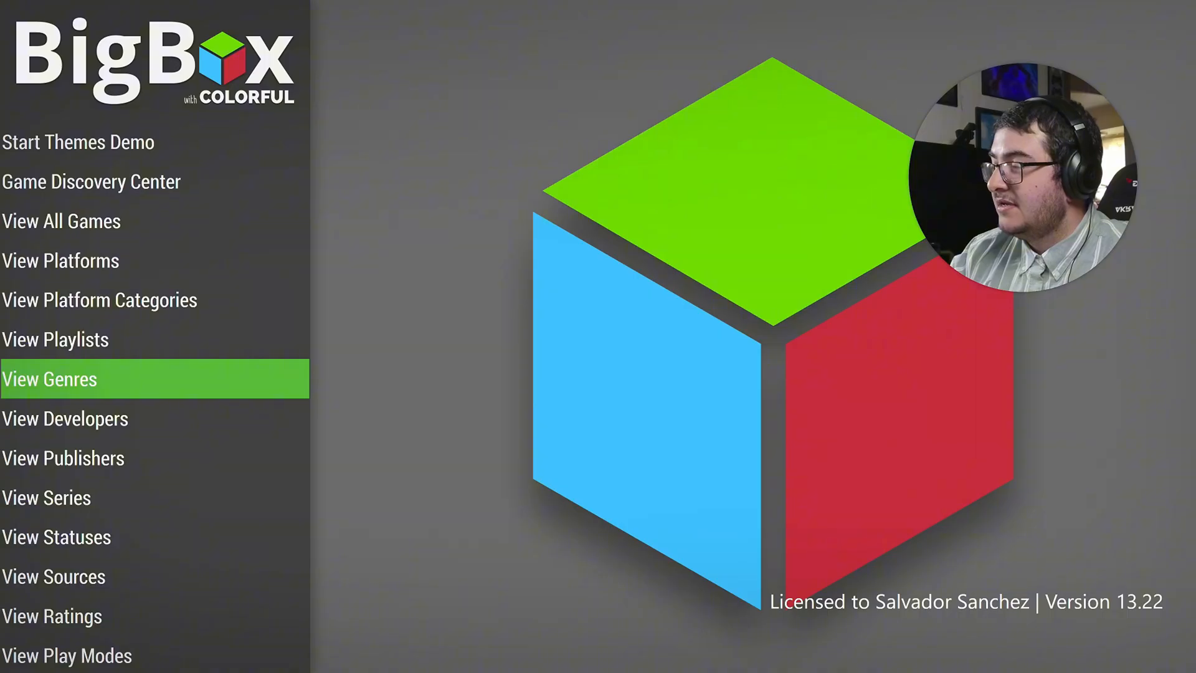
{"action": "key", "text": "Up"}
{"action": "key", "text": "Up"}
{"action": "key", "text": "Up"}
{"action": "key", "text": "Up"}
{"action": "key", "text": "Up"}
{"action": "key", "text": "Down"}
{"action": "key", "text": "Down"}
{"action": "key", "text": "Down"}
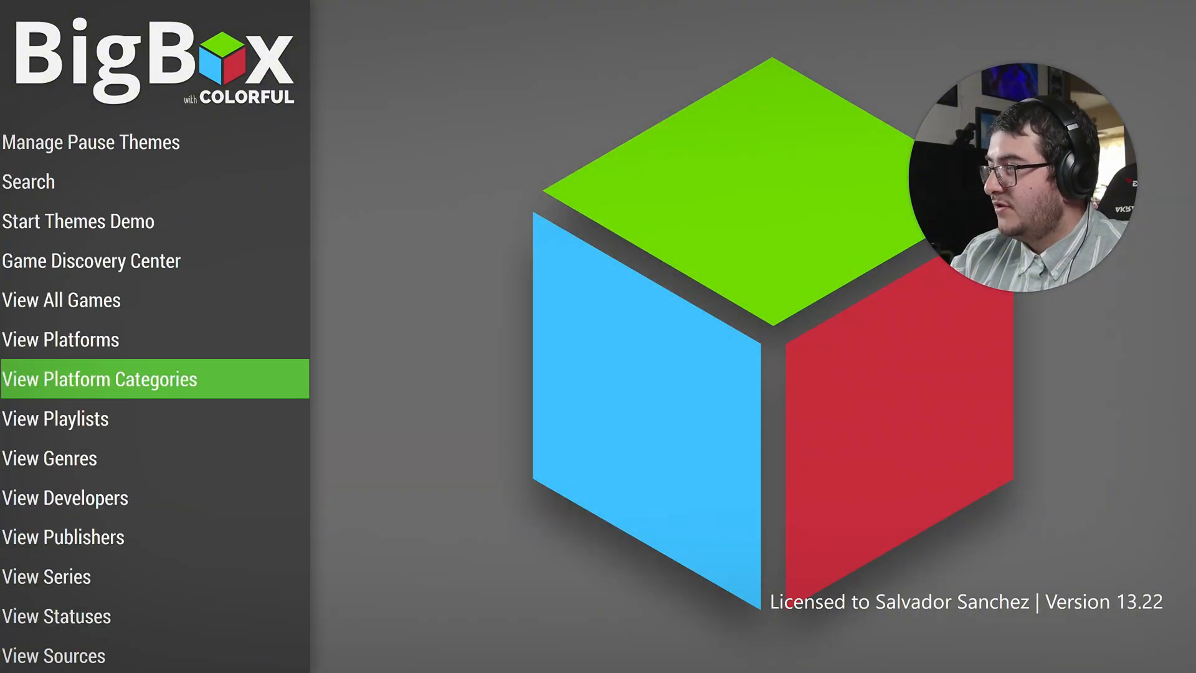
{"action": "key", "text": "Up"}
{"action": "key", "text": "Return"}
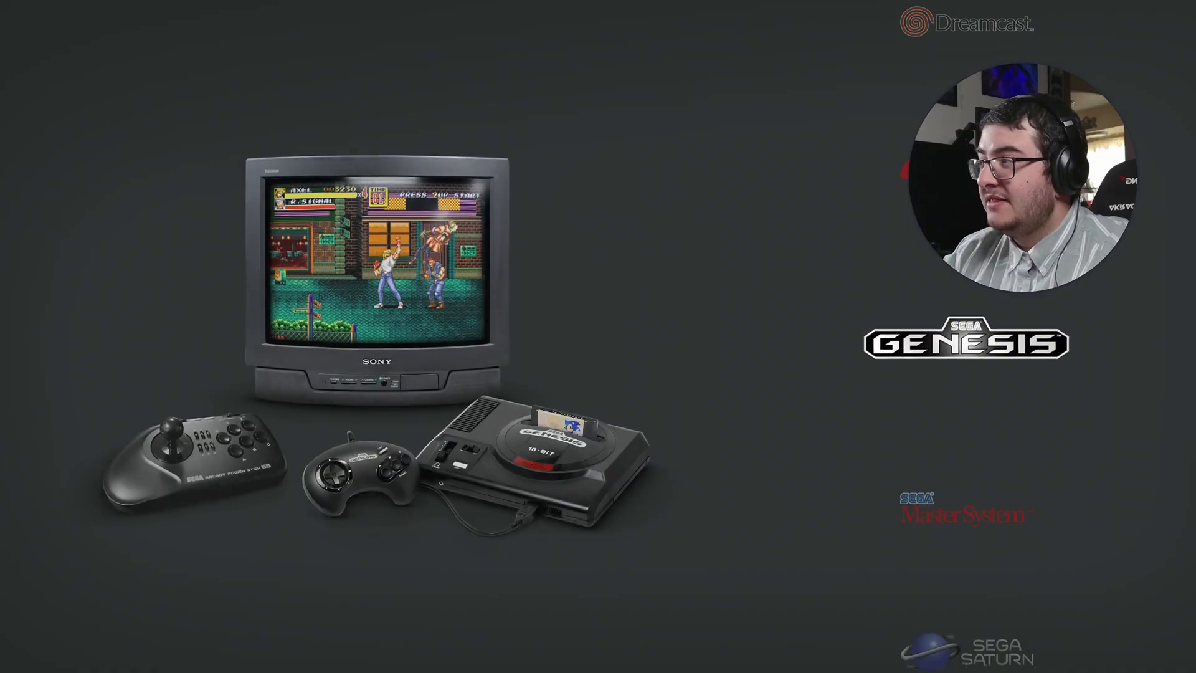
- Browse the platforms from Sega Genesis back past Sega 32X to Nintendo Wii U and open its game list
{"action": "key", "text": "Down"}
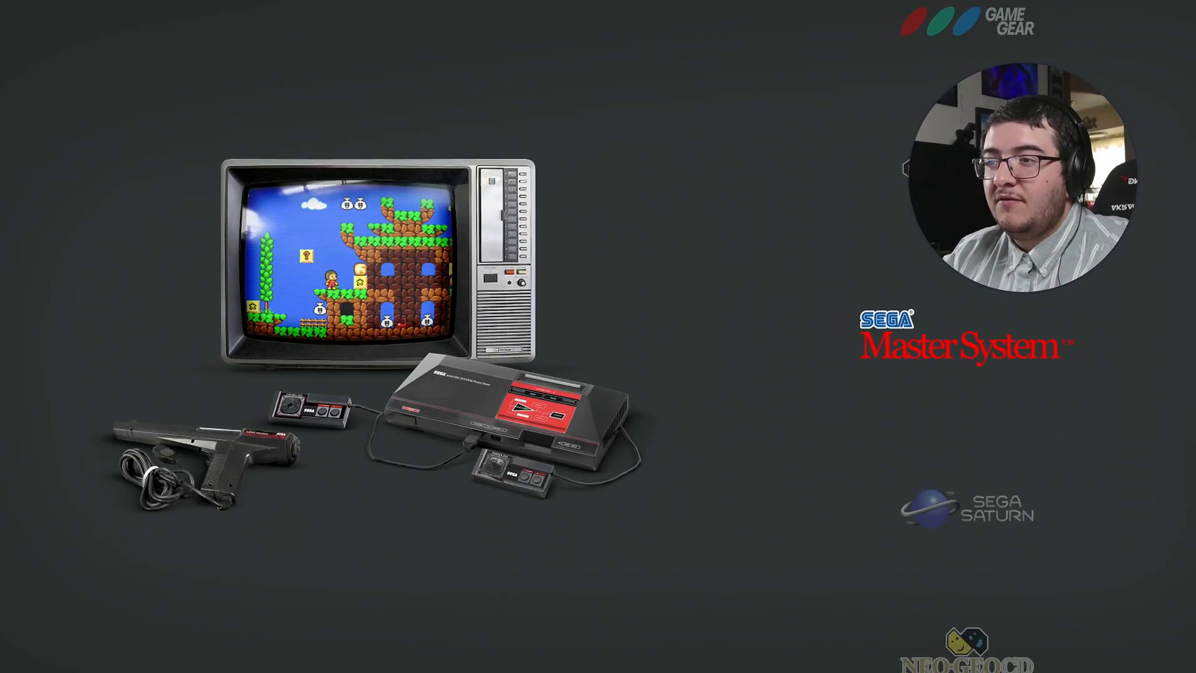
{"action": "key", "text": "Up"}
{"action": "key", "text": "Up"}
{"action": "key", "text": "Up"}
{"action": "key", "text": "Up"}
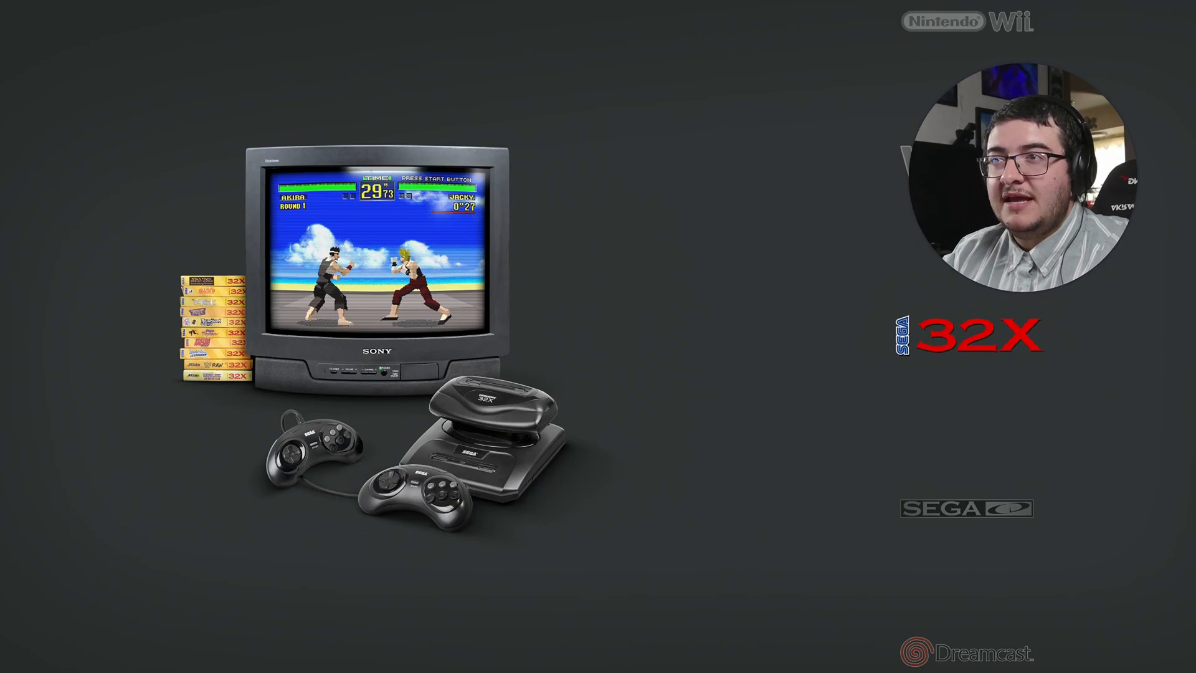
{"action": "key", "text": "Return"}
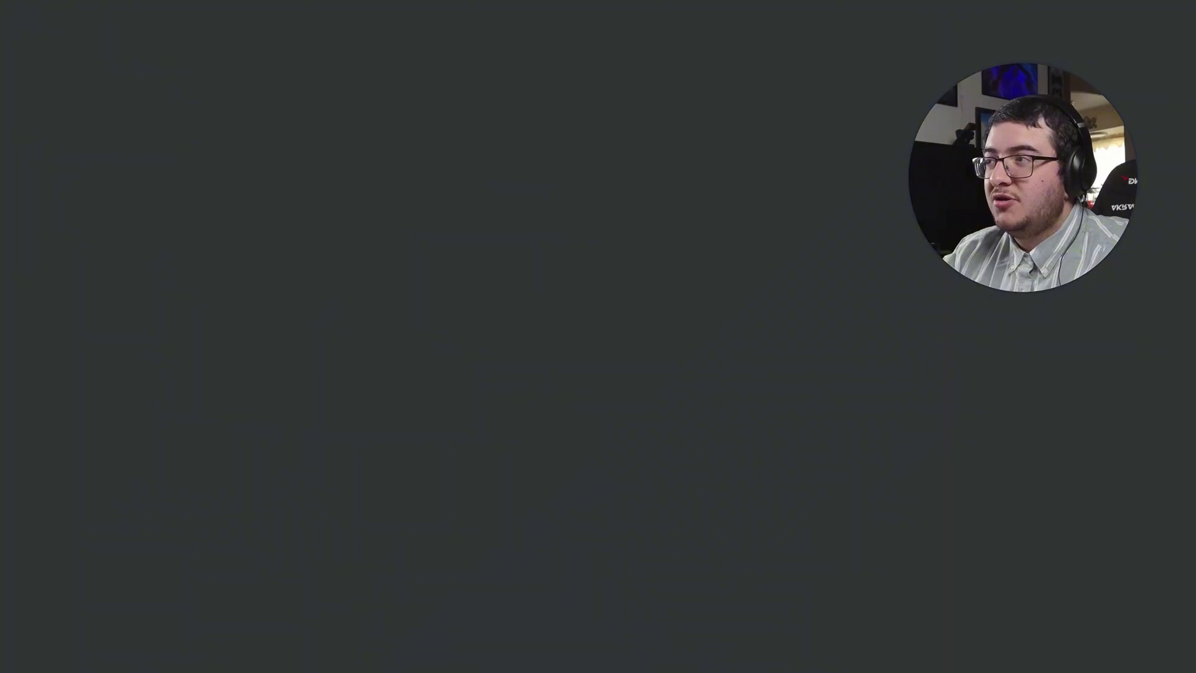
- Open the details of Resident Evil: Revelations and choose to add the game to a playlist
{"action": "key", "text": "Return"}
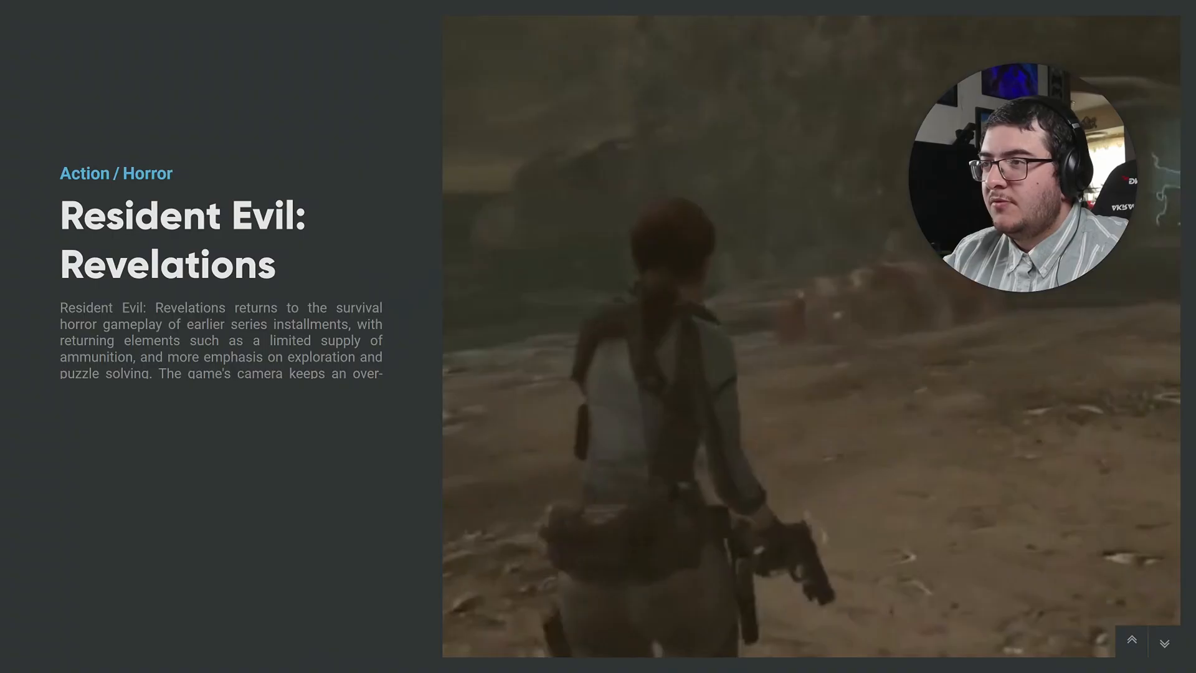
{"action": "key", "text": "Down"}
{"action": "key", "text": "Down"}
{"action": "key", "text": "Down"}
{"action": "key", "text": "Down"}
{"action": "key", "text": "Down"}
{"action": "key", "text": "Down"}
{"action": "key", "text": "Down"}
{"action": "key", "text": "Down"}
{"action": "key", "text": "Down"}
{"action": "key", "text": "Down"}
{"action": "key", "text": "Down"}
{"action": "key", "text": "Down"}
{"action": "key", "text": "Down"}
{"action": "key", "text": "Down"}
{"action": "key", "text": "Down"}
{"action": "key", "text": "Down"}
{"action": "key", "text": "Down"}
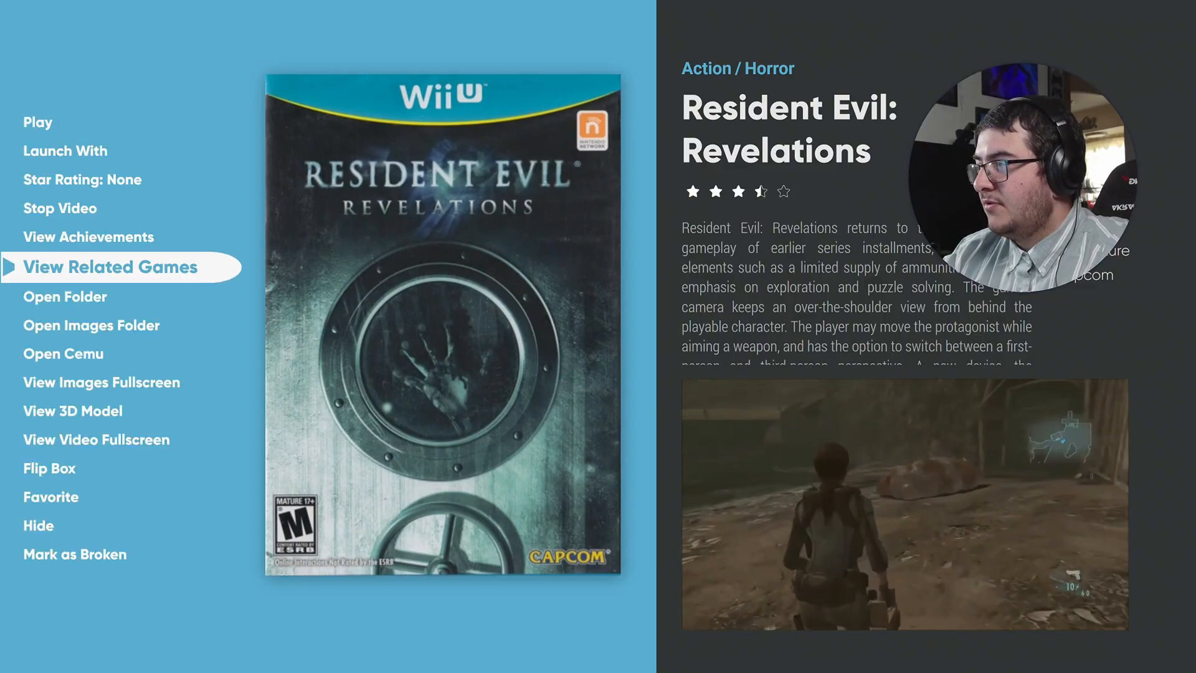
{"action": "key", "text": "Return"}
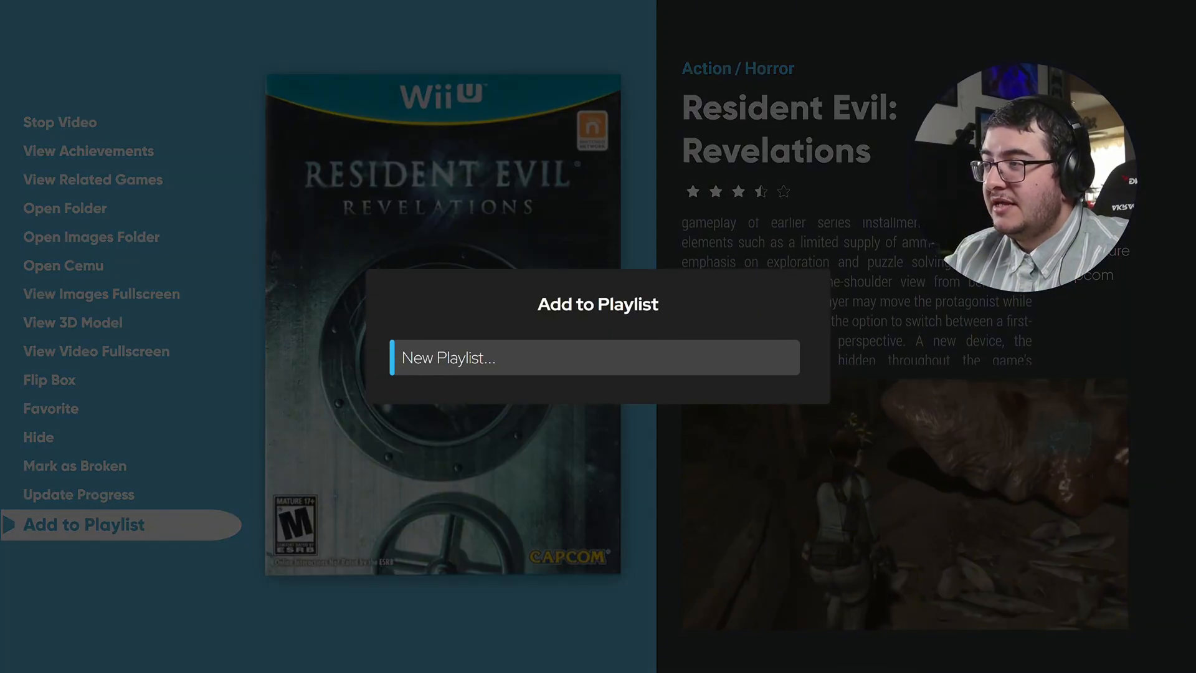
- Create a new playlist named Backlog containing Resident Evil: Revelations and leave the game's details
{"action": "key", "text": "Return"}
{"action": "key", "text": "Left"}
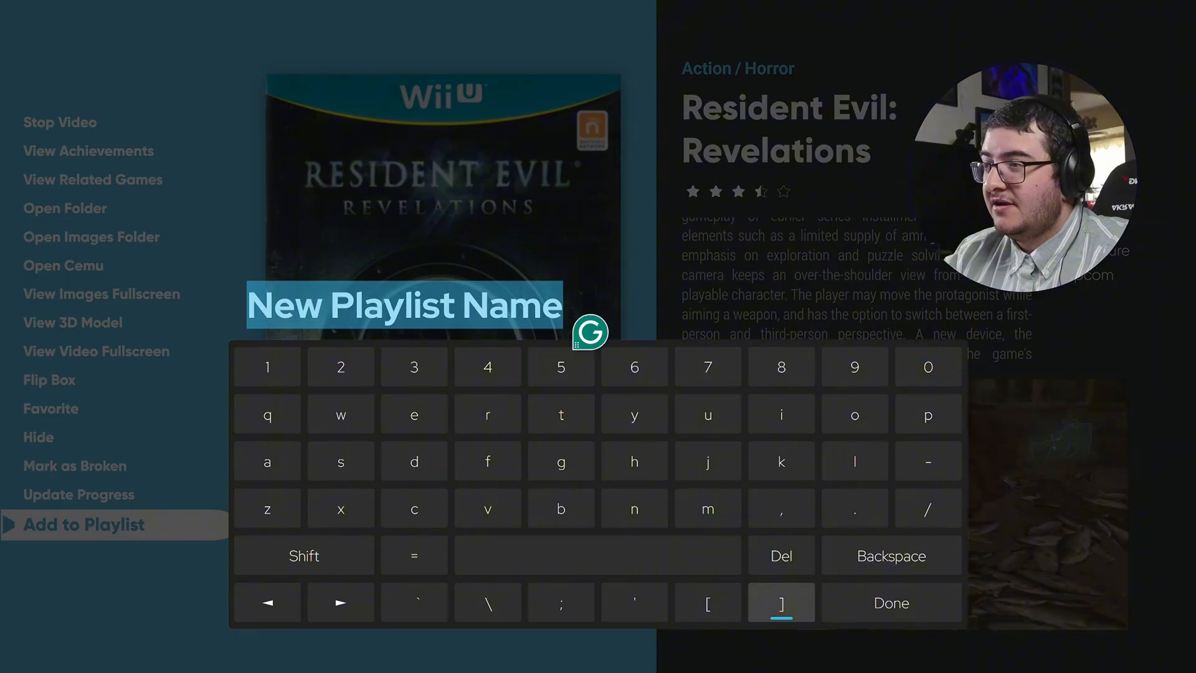
{"action": "key", "text": "Up"}
{"action": "key", "text": "Left"}
{"action": "key", "text": "Right"}
{"action": "type", "text": "B"}
{"action": "key", "text": "Left"}
{"action": "key", "text": "Left"}
{"action": "key", "text": "Left"}
{"action": "key", "text": "Left"}
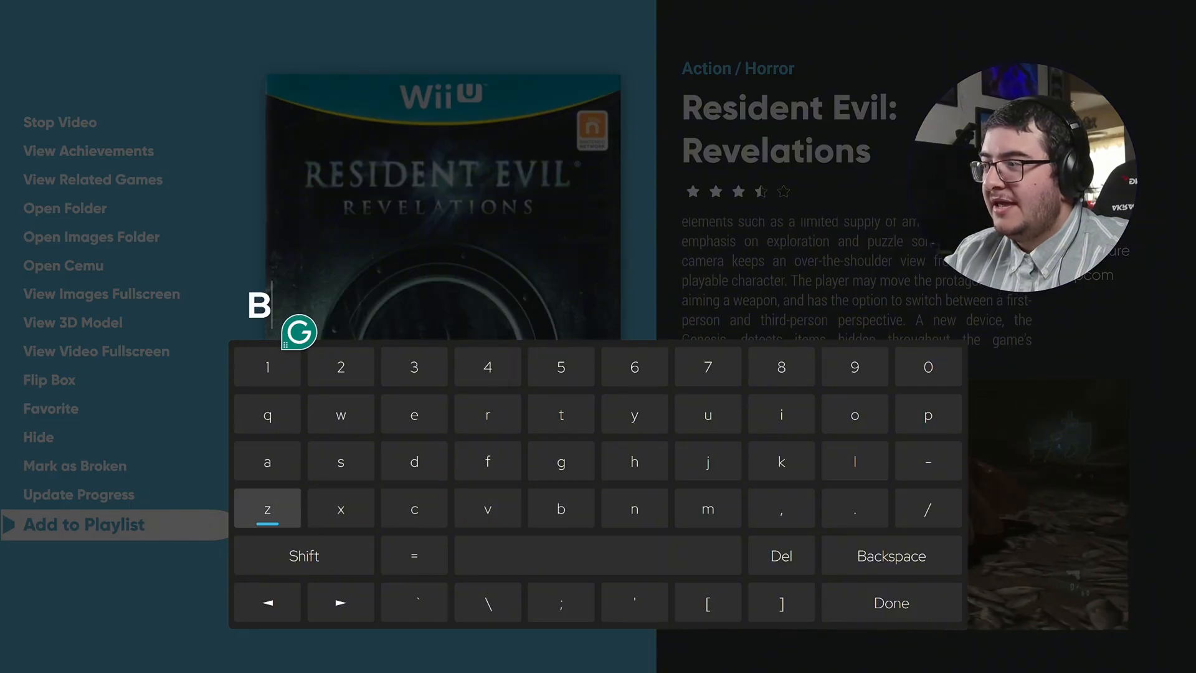
{"action": "key", "text": "Up"}
{"action": "type", "text": "a"}
{"action": "key", "text": "Down"}
{"action": "key", "text": "Right"}
{"action": "key", "text": "Right"}
{"action": "type", "text": "c"}
{"action": "key", "text": "Up"}
{"action": "key", "text": "Right"}
{"action": "key", "text": "Right"}
{"action": "key", "text": "Right"}
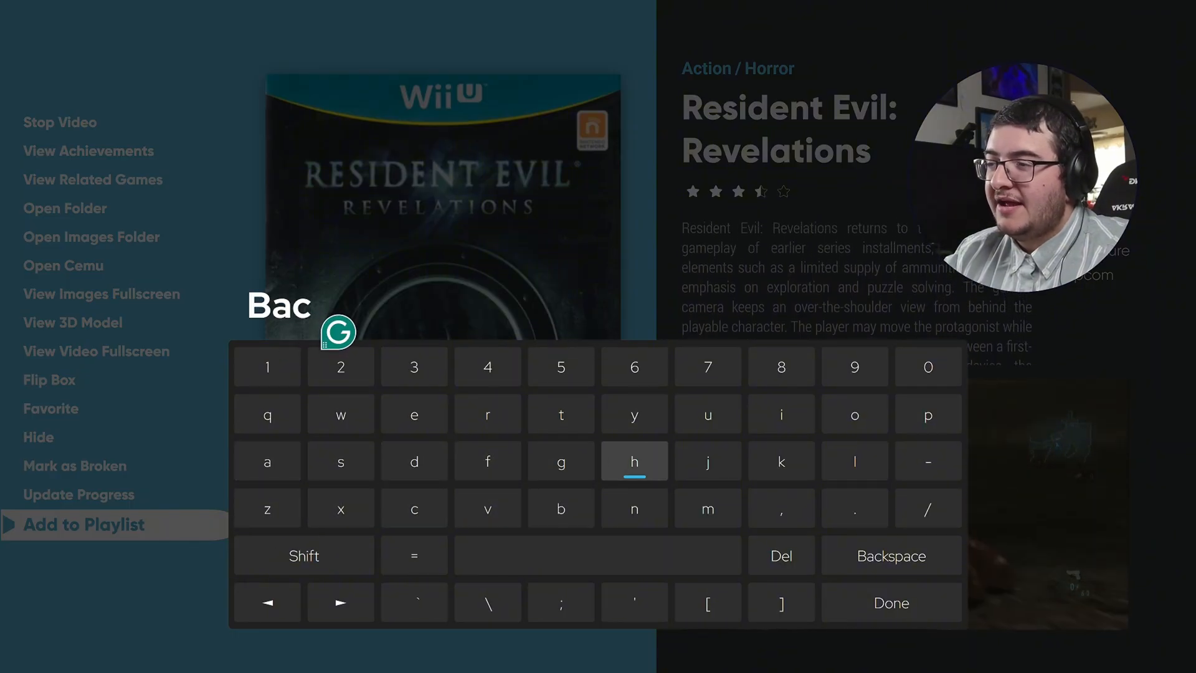
{"action": "key", "text": "Right"}
{"action": "key", "text": "Right"}
{"action": "type", "text": "klog"}
{"action": "key", "text": "Return"}
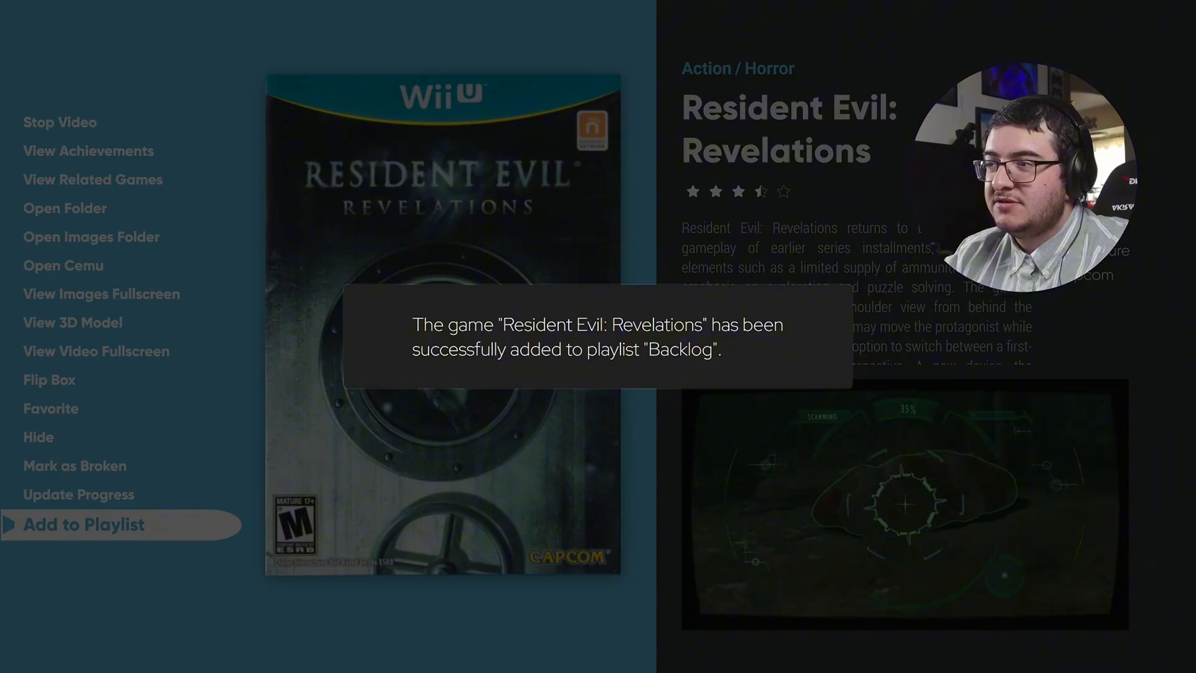
{"action": "key", "text": "Return"}
{"action": "key", "text": "Escape"}
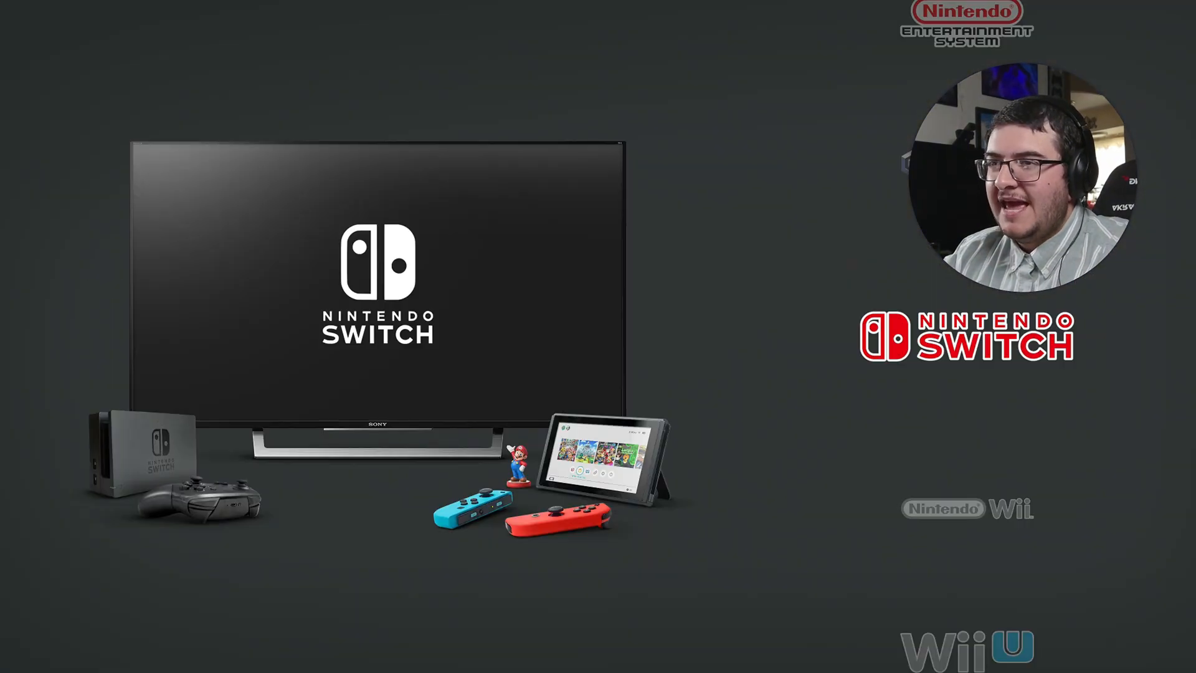
- Browse the platforms back from Nintendo Switch to the Xbox platform and open its game list
{"action": "key", "text": "Up"}
{"action": "key", "text": "Up"}
{"action": "key", "text": "Up"}
{"action": "key", "text": "Up"}
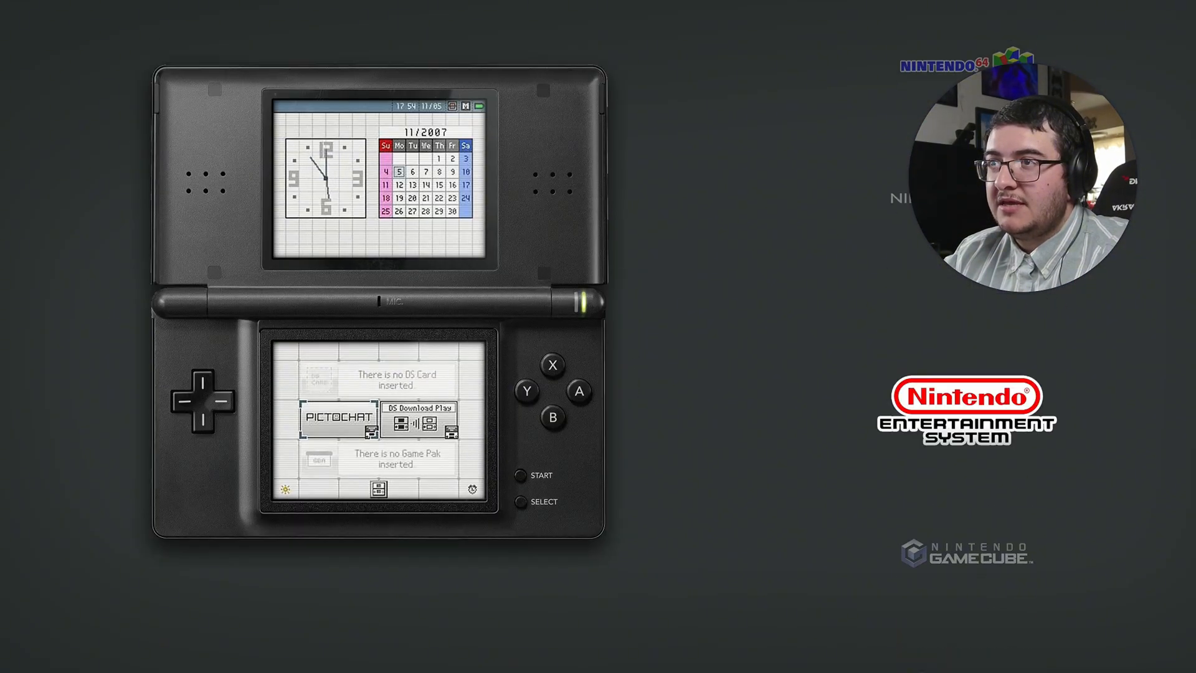
{"action": "key", "text": "Up"}
{"action": "key", "text": "Up"}
{"action": "key", "text": "Return"}
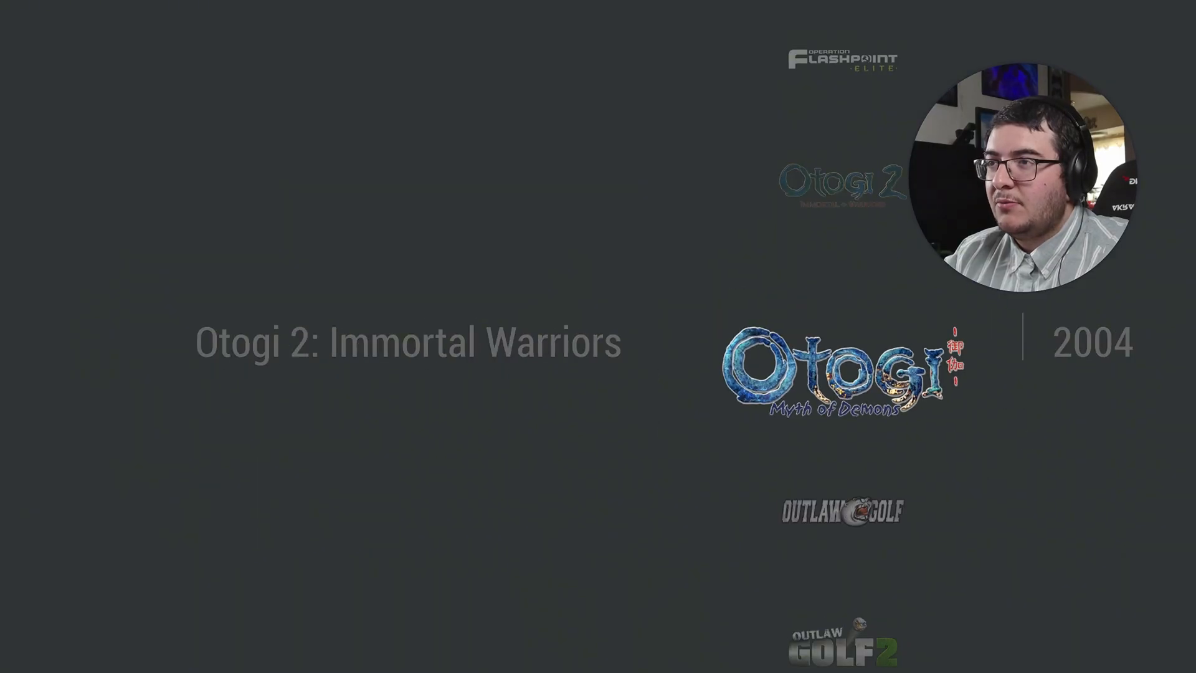
- Add Otogi 2: Immortal Warriors to the Backlog playlist from its game details and return to the game list
{"action": "key", "text": "Return"}
{"action": "key", "text": "Down"}
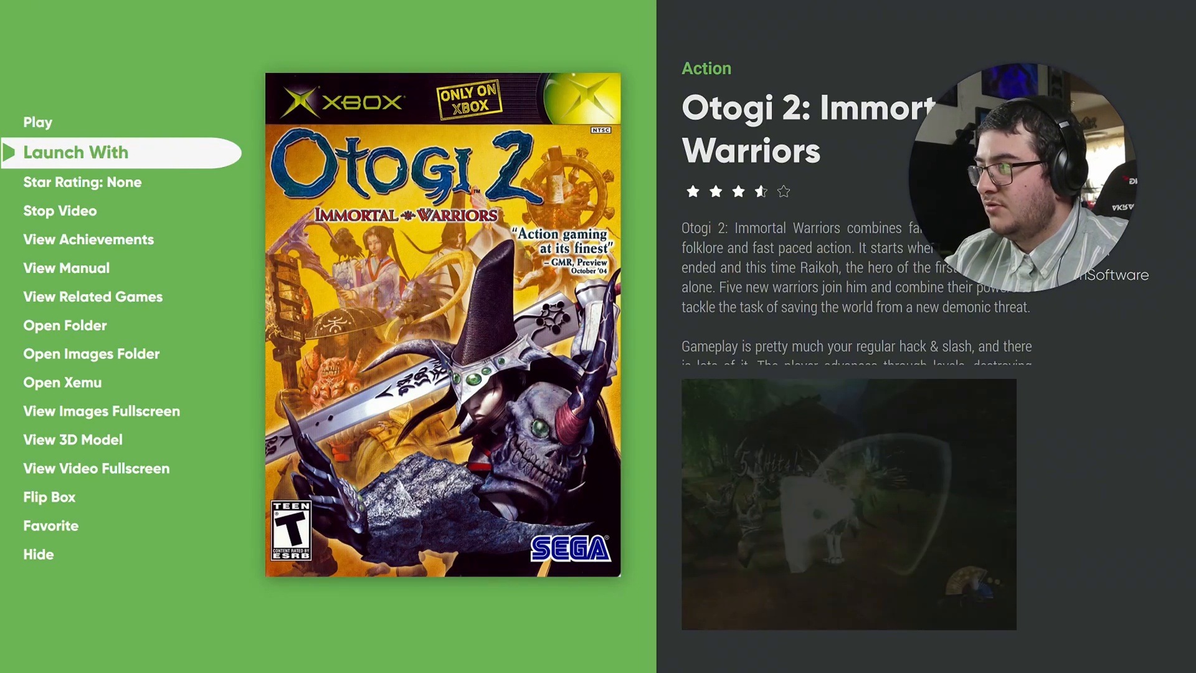
{"action": "key", "text": "Down"}
{"action": "key", "text": "Down"}
{"action": "key", "text": "Down"}
{"action": "key", "text": "Down"}
{"action": "key", "text": "Down"}
{"action": "key", "text": "Down"}
{"action": "key", "text": "Down"}
{"action": "key", "text": "Down"}
{"action": "key", "text": "Down"}
{"action": "key", "text": "Down"}
{"action": "key", "text": "Down"}
{"action": "key", "text": "Down"}
{"action": "key", "text": "Down"}
{"action": "key", "text": "Down"}
{"action": "key", "text": "Down"}
{"action": "key", "text": "Down"}
{"action": "key", "text": "Down"}
{"action": "key", "text": "Down"}
{"action": "key", "text": "Down"}
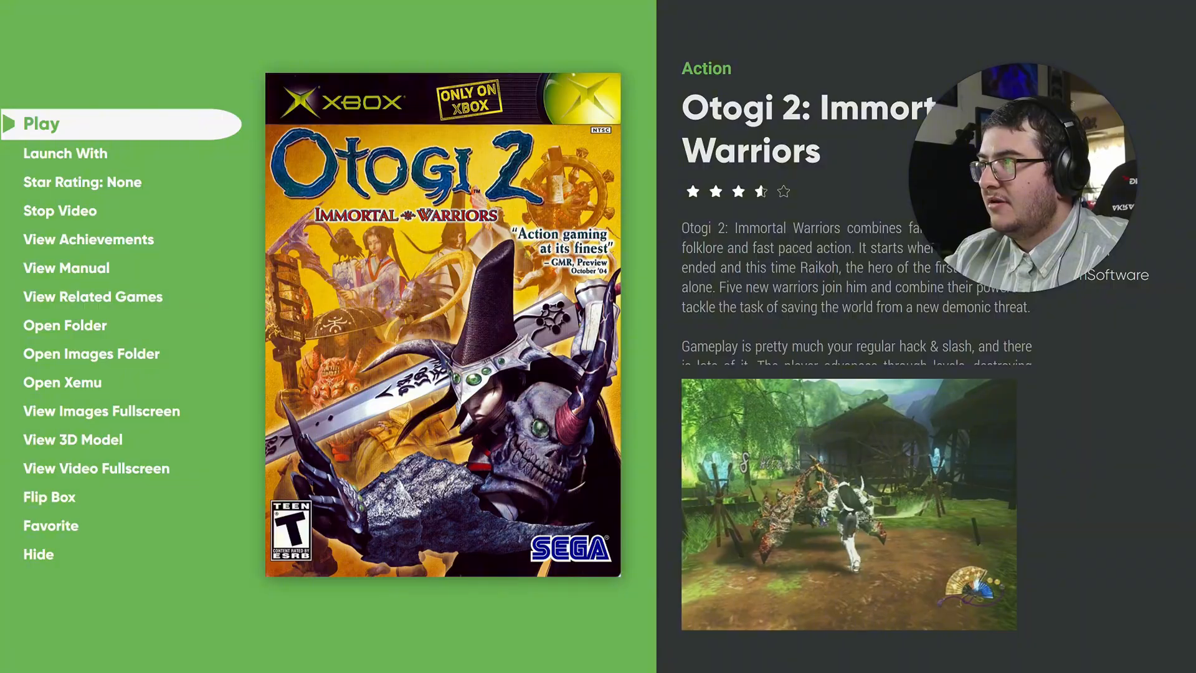
{"action": "key", "text": "Up"}
{"action": "key", "text": "Up"}
{"action": "key", "text": "Return"}
{"action": "key", "text": "Return"}
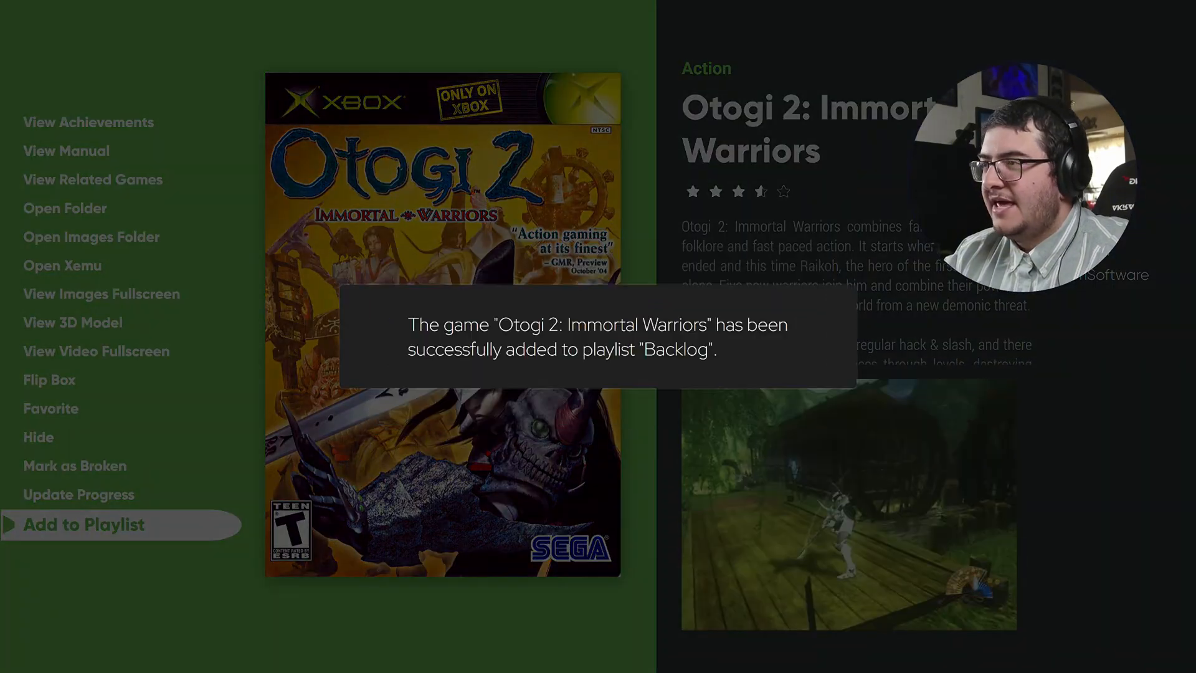
{"action": "key", "text": "Escape"}
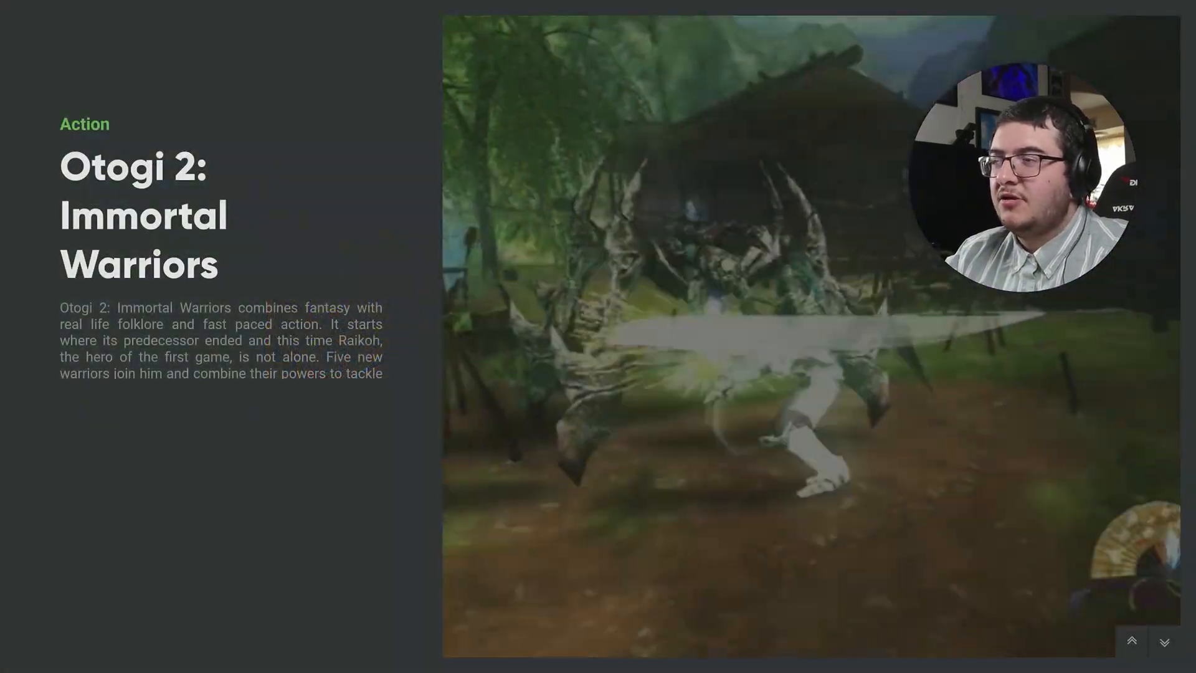
- Browse the Xbox games around Otogi 2, leave that list and switch to the Game Boy Advance games
{"action": "key", "text": "Down"}
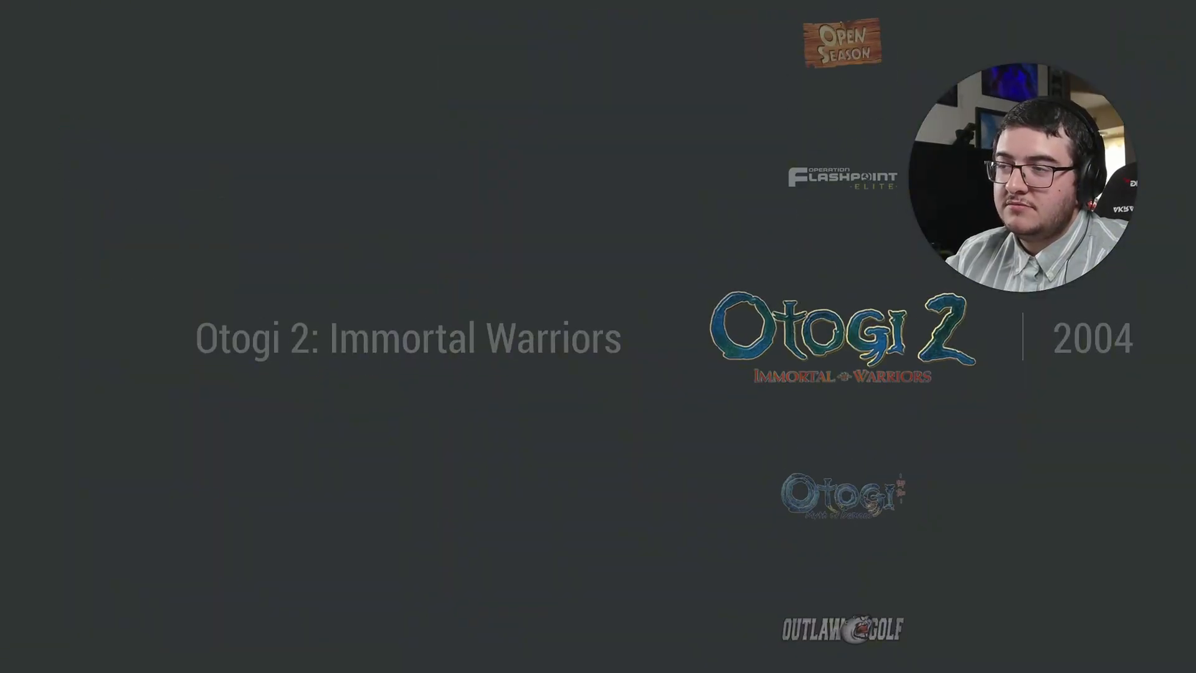
{"action": "key", "text": "Down"}
{"action": "key", "text": "Up"}
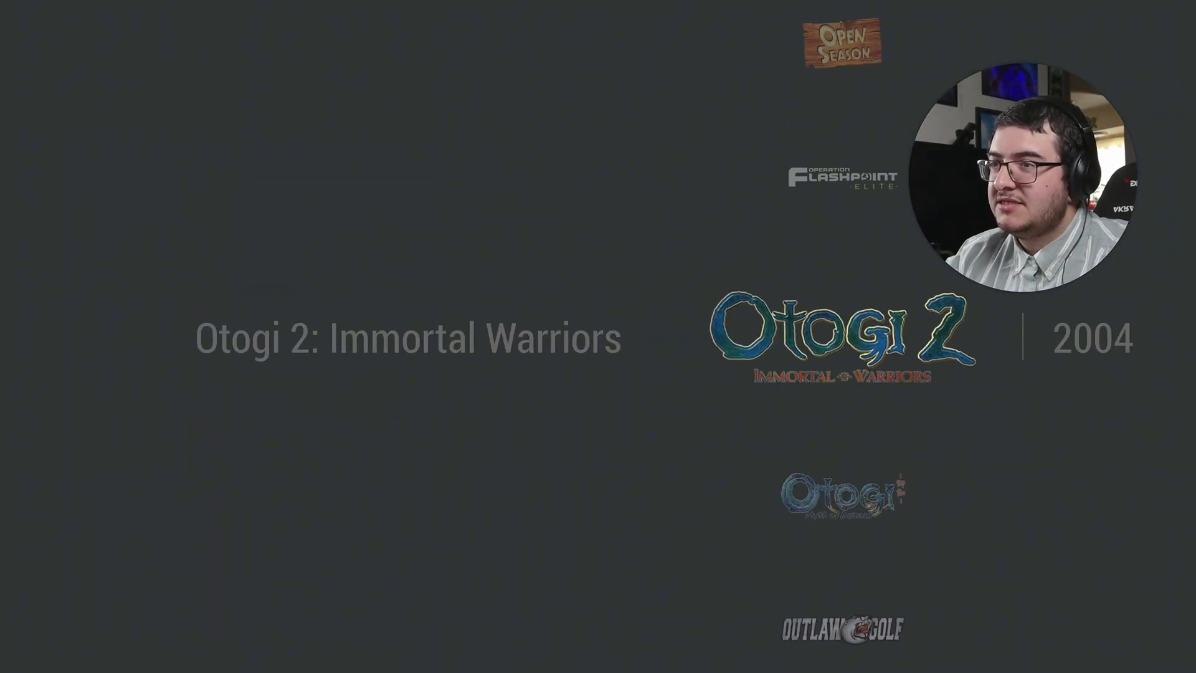
{"action": "key", "text": "Down"}
{"action": "key", "text": "Down"}
{"action": "key", "text": "Down"}
{"action": "key", "text": "Down"}
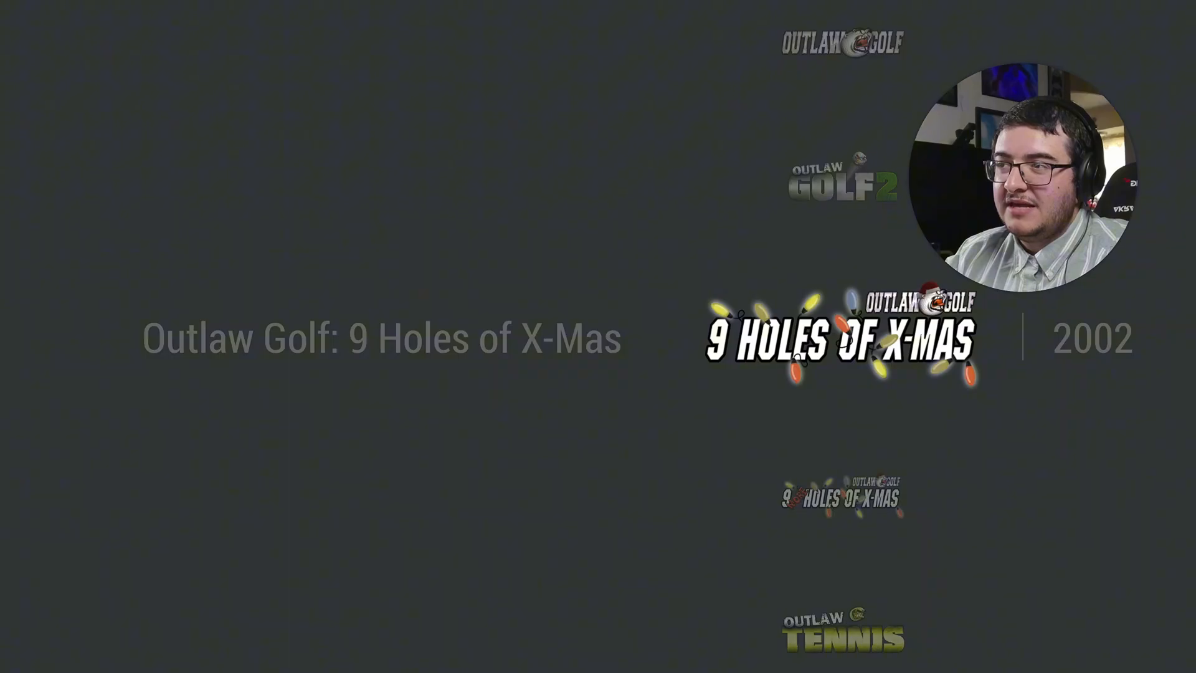
{"action": "key", "text": "Escape"}
{"action": "key", "text": "Up"}
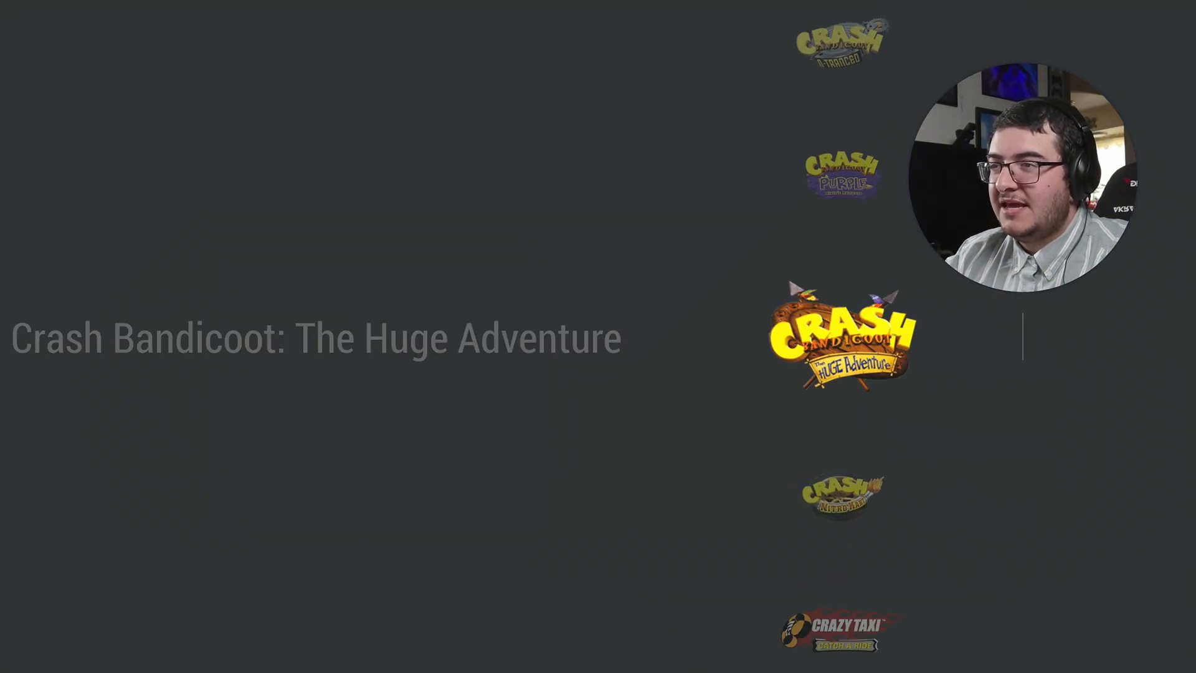
- Find Crash Bandicoot Purple: Ripto's Rampage among the Game Boy Advance games and open its details
{"action": "key", "text": "Down"}
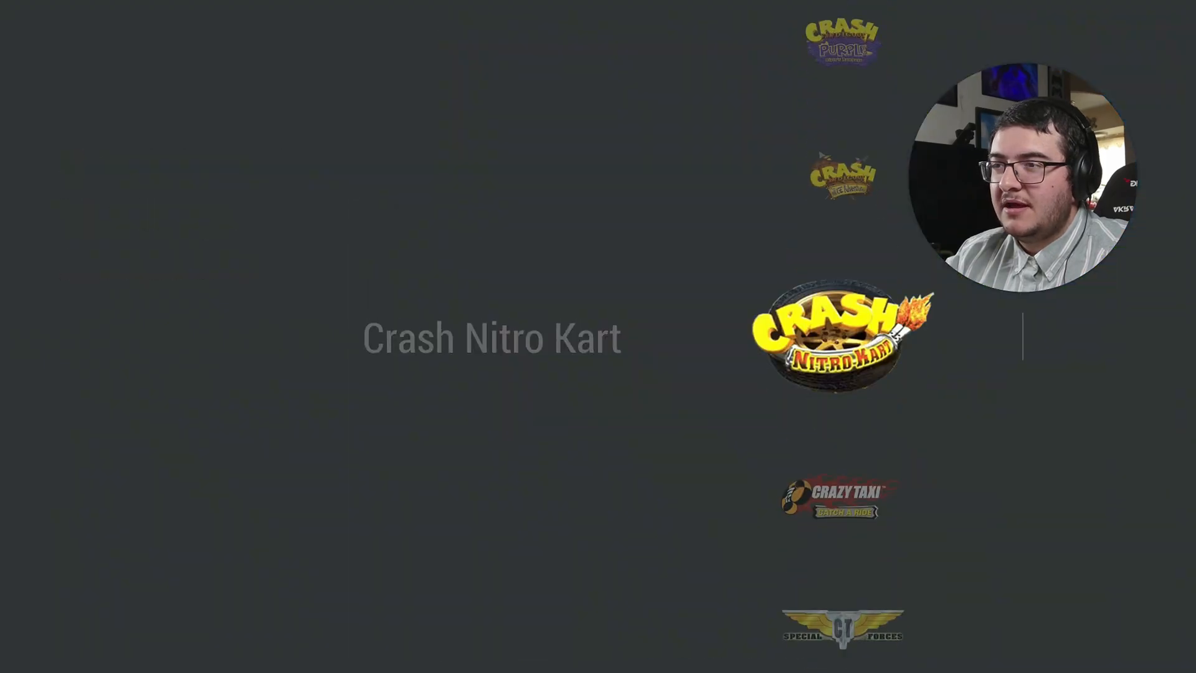
{"action": "key", "text": "Up"}
{"action": "key", "text": "Up"}
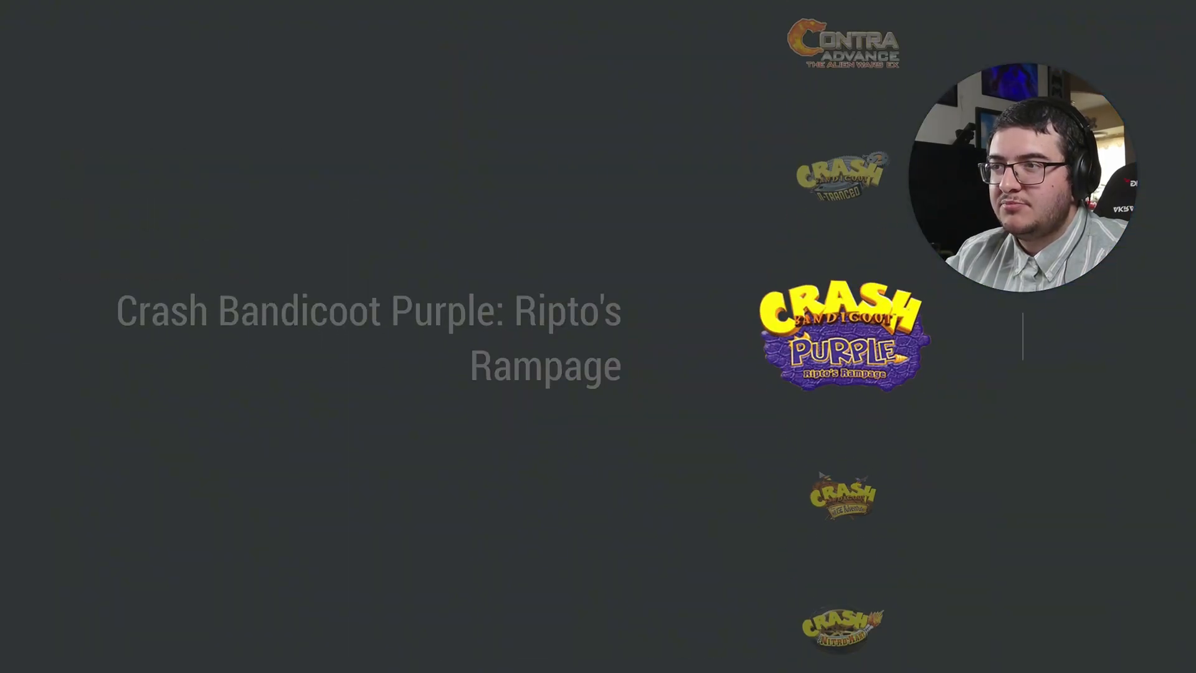
{"action": "key", "text": "Return"}
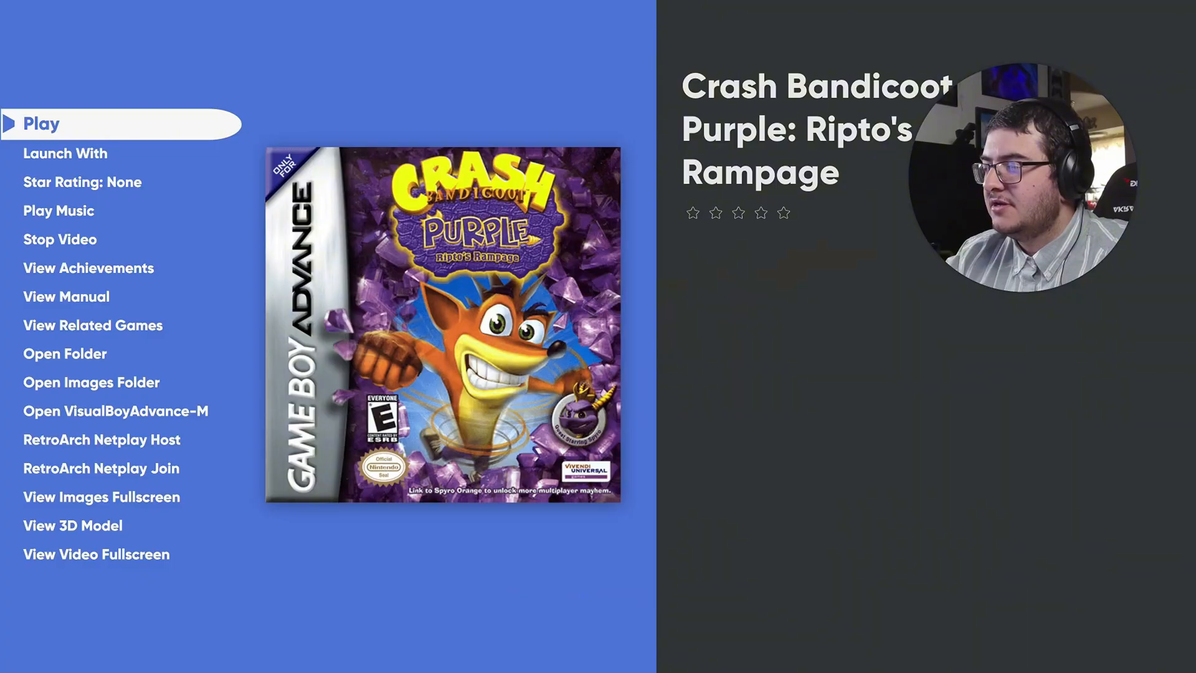
- Add Crash Bandicoot Purple: Ripto's Rampage to the existing Backlog playlist
{"action": "key", "text": "Down"}
{"action": "key", "text": "Down"}
{"action": "key", "text": "Down"}
{"action": "key", "text": "Down"}
{"action": "key", "text": "Down"}
{"action": "key", "text": "Down"}
{"action": "key", "text": "Down"}
{"action": "key", "text": "Down"}
{"action": "key", "text": "Down"}
{"action": "key", "text": "Down"}
{"action": "key", "text": "Down"}
{"action": "key", "text": "Down"}
{"action": "key", "text": "Down"}
{"action": "key", "text": "Down"}
{"action": "key", "text": "Down"}
{"action": "key", "text": "Down"}
{"action": "key", "text": "Down"}
{"action": "key", "text": "Down"}
{"action": "key", "text": "Down"}
{"action": "key", "text": "Down"}
{"action": "key", "text": "Down"}
{"action": "key", "text": "Down"}
{"action": "key", "text": "Up"}
{"action": "key", "text": "Return"}
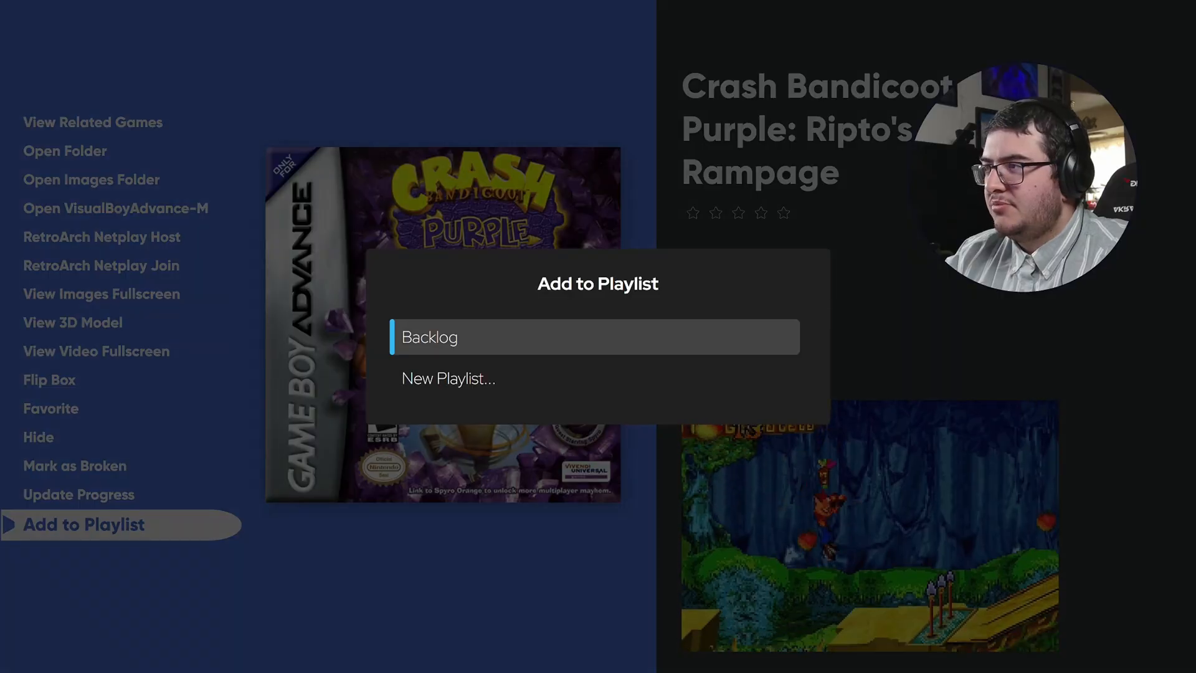
{"action": "key", "text": "Down"}
{"action": "key", "text": "Up"}
{"action": "key", "text": "Return"}
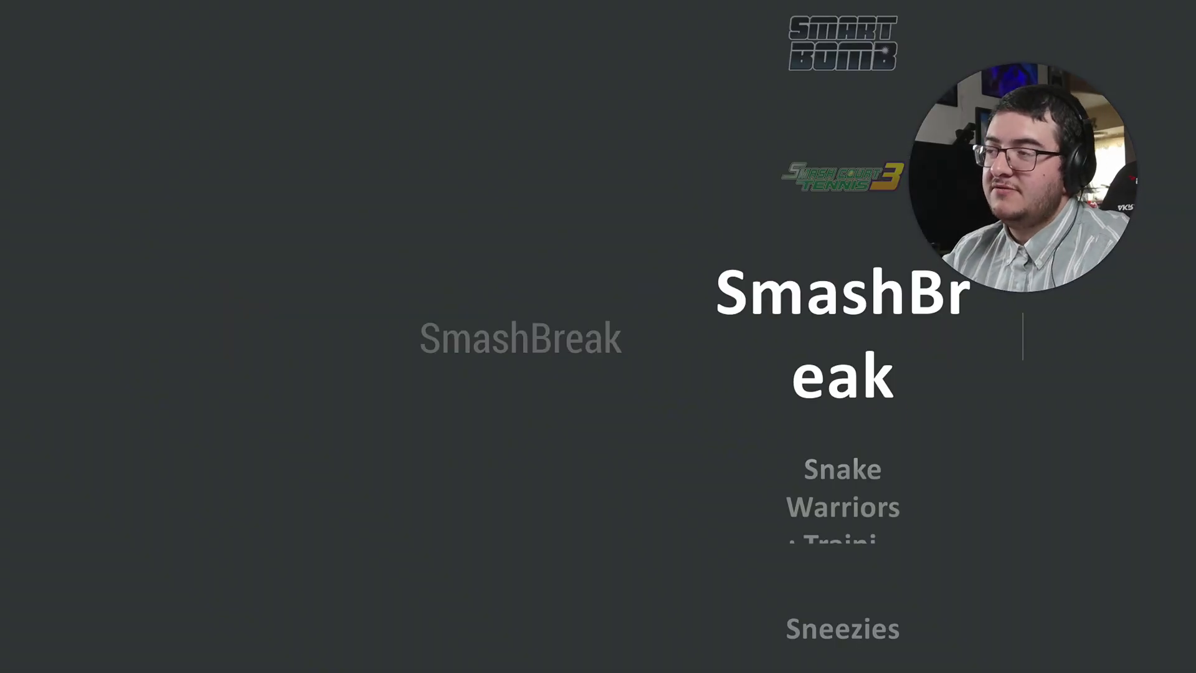
- Browse the PSP games back from SmashBreak to Silent Hill: Origins and open its details
{"action": "key", "text": "Up"}
{"action": "key", "text": "Up"}
{"action": "key", "text": "Up"}
{"action": "key", "text": "Up"}
{"action": "key", "text": "Up"}
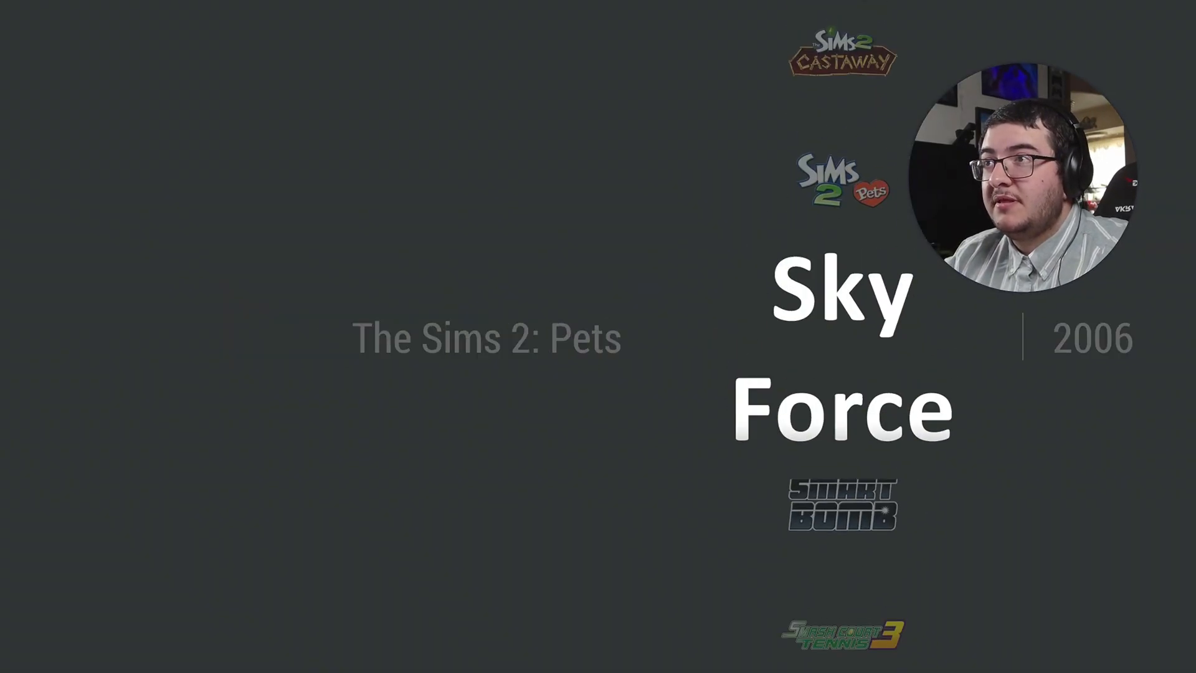
{"action": "key", "text": "Up"}
{"action": "key", "text": "Up"}
{"action": "key", "text": "Up"}
{"action": "key", "text": "Up"}
{"action": "key", "text": "Return"}
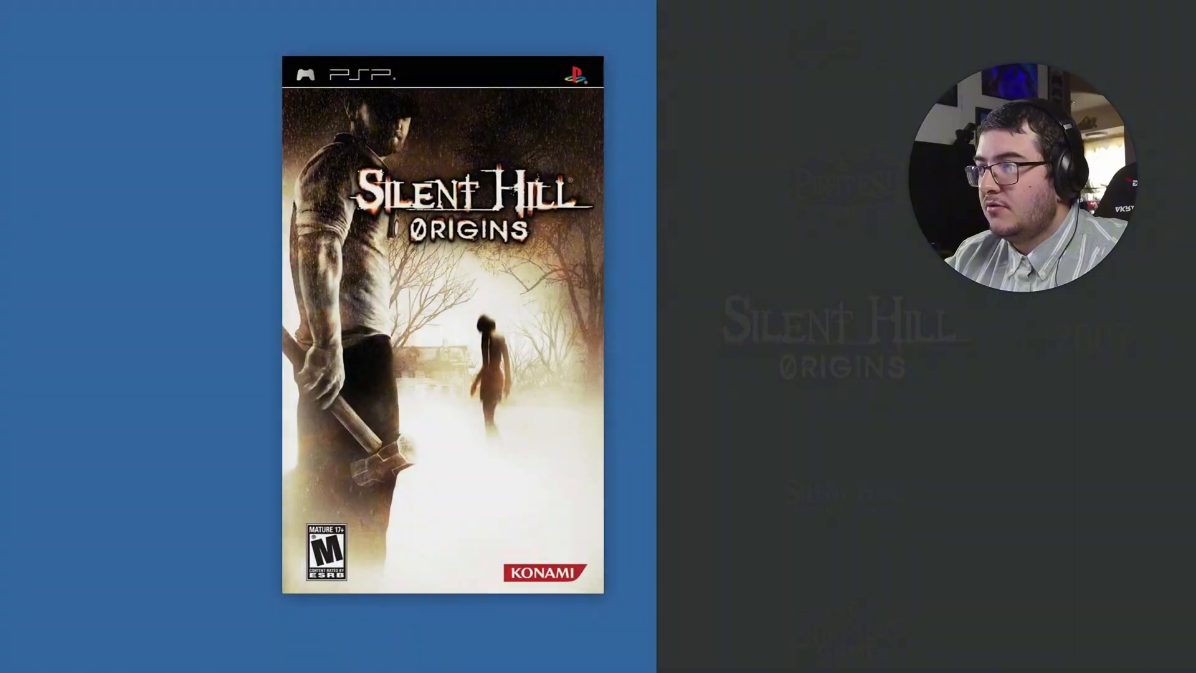
- Add Silent Hill: Origins to the Backlog playlist
{"action": "key", "text": "Up"}
{"action": "key", "text": "Return"}
{"action": "key", "text": "Return"}
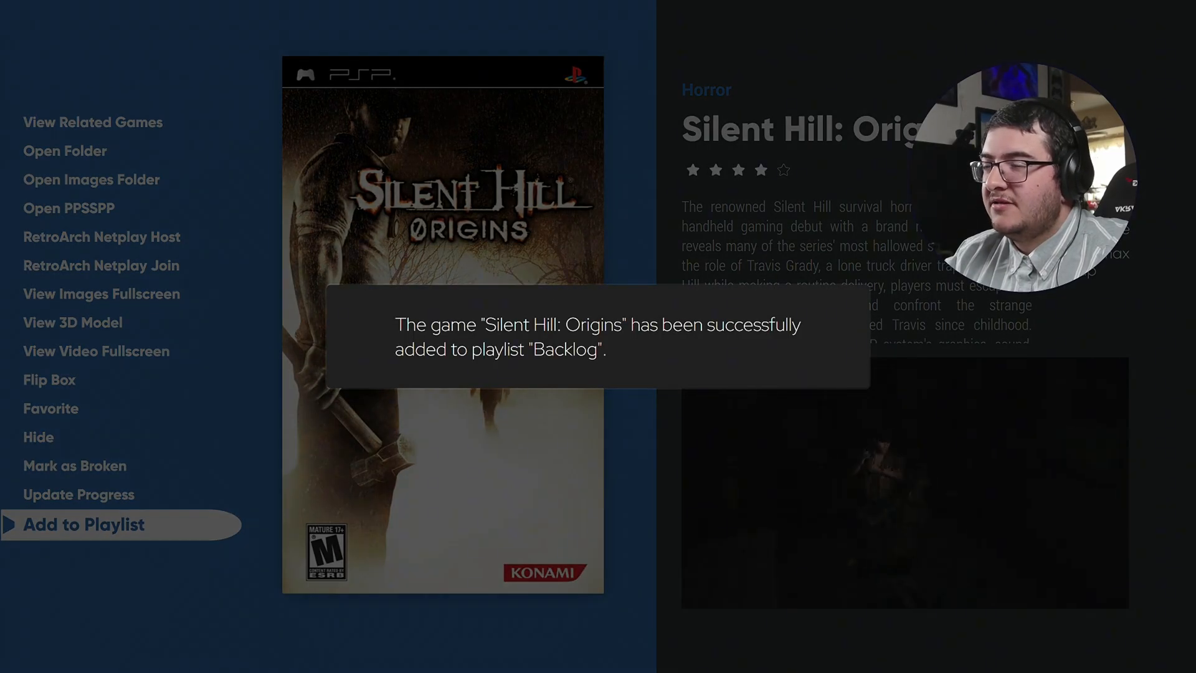
- Open View Playlists from the main menu
{"action": "key", "text": "Down"}
{"action": "key", "text": "Down"}
{"action": "key", "text": "Down"}
{"action": "key", "text": "Down"}
{"action": "key", "text": "Down"}
{"action": "key", "text": "Down"}
{"action": "key", "text": "Down"}
{"action": "key", "text": "Down"}
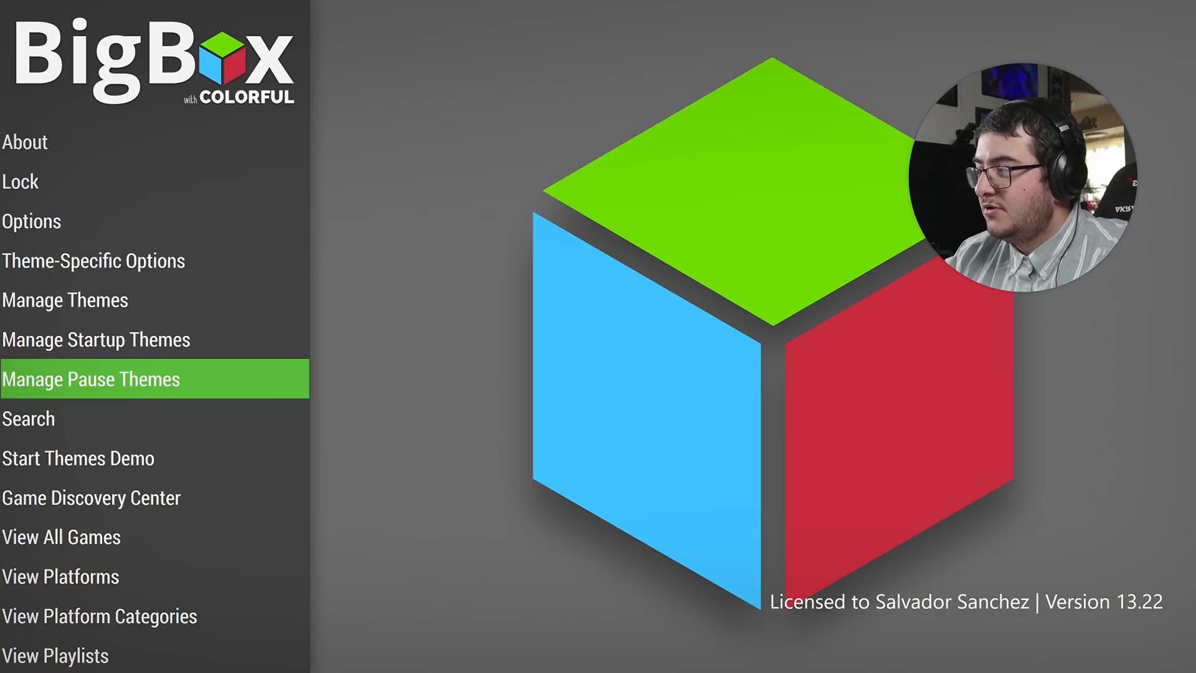
{"action": "key", "text": "Down"}
{"action": "key", "text": "Down"}
{"action": "key", "text": "Down"}
{"action": "key", "text": "Down"}
{"action": "key", "text": "Down"}
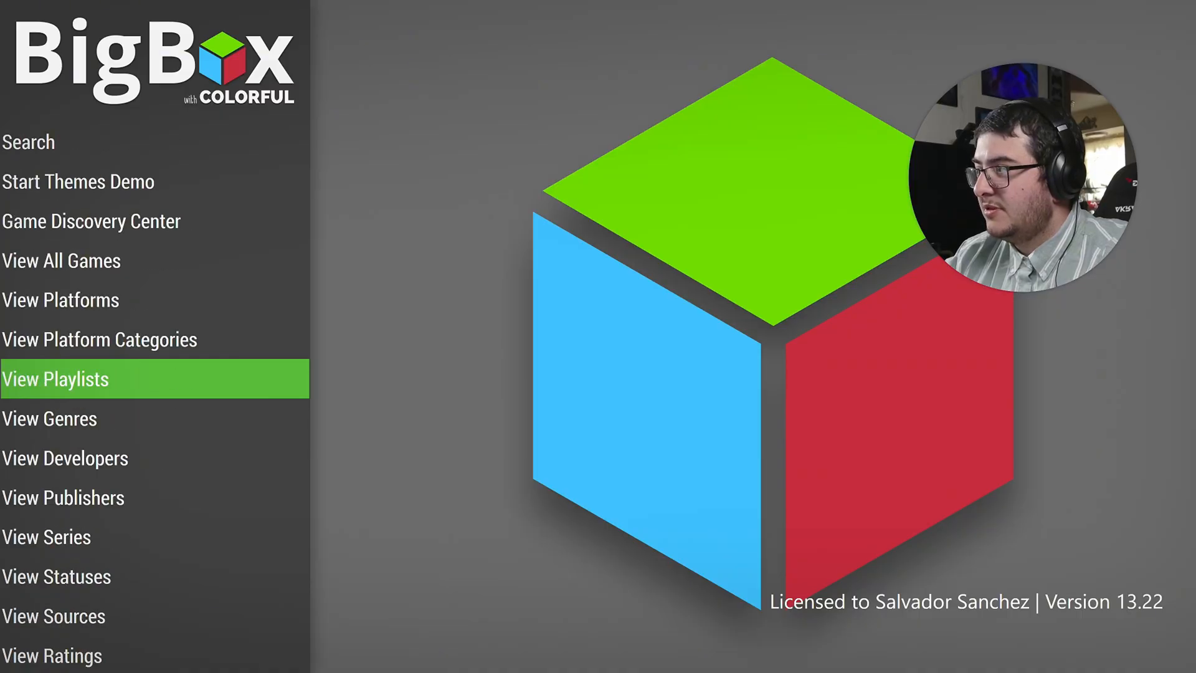
{"action": "key", "text": "Return"}
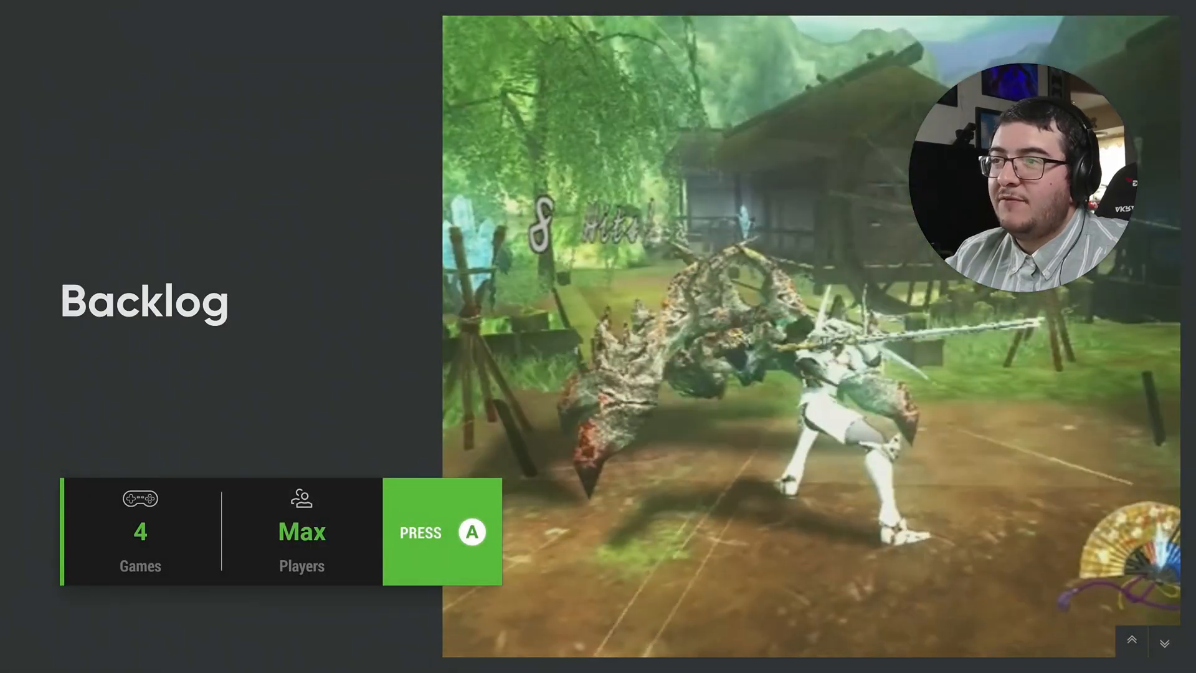
- Open the Backlog playlist and browse through the games it contains
{"action": "key", "text": "Return"}
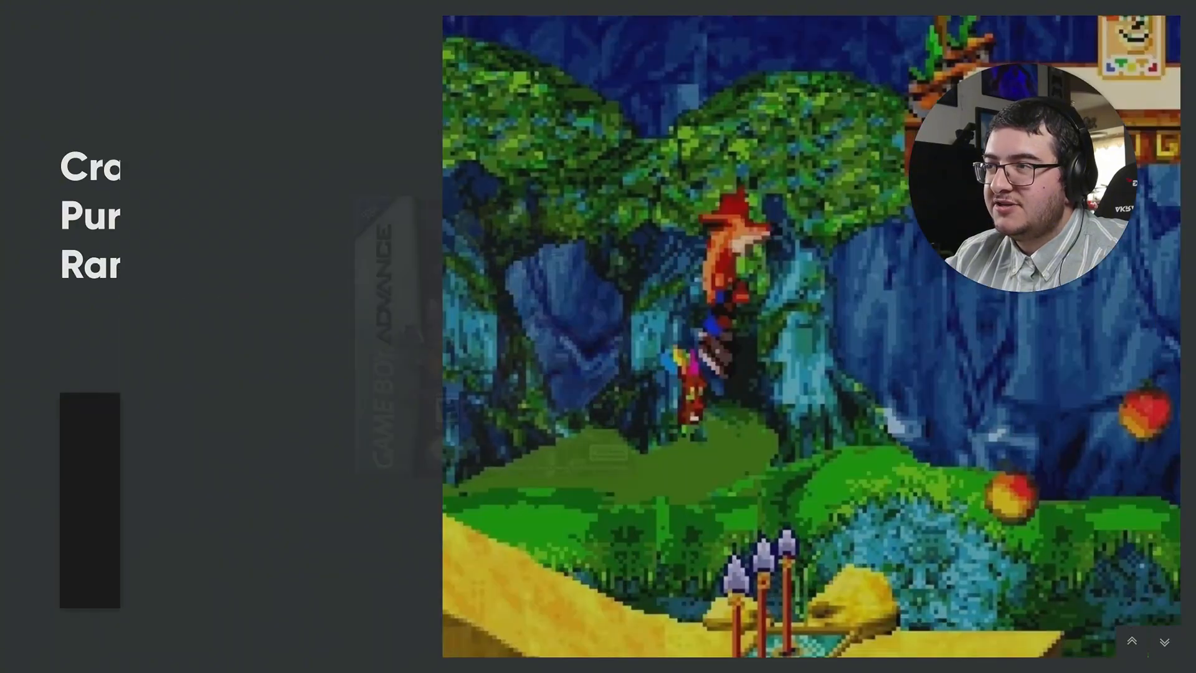
{"action": "key", "text": "Down"}
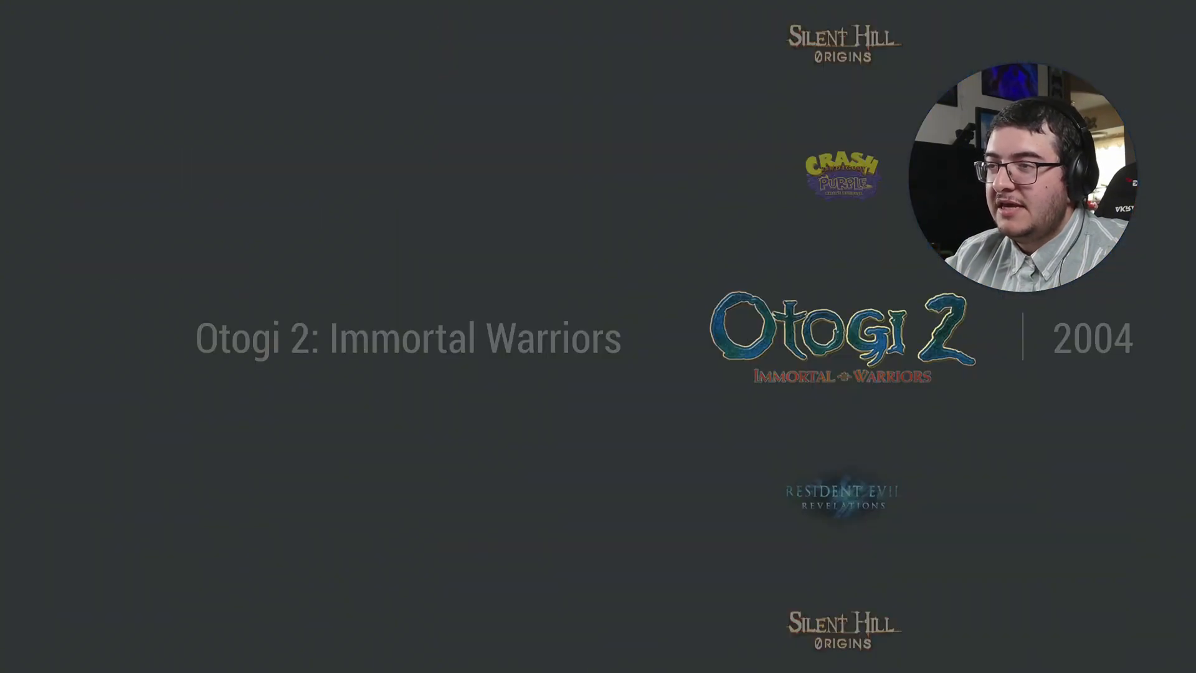
{"action": "key", "text": "Down"}
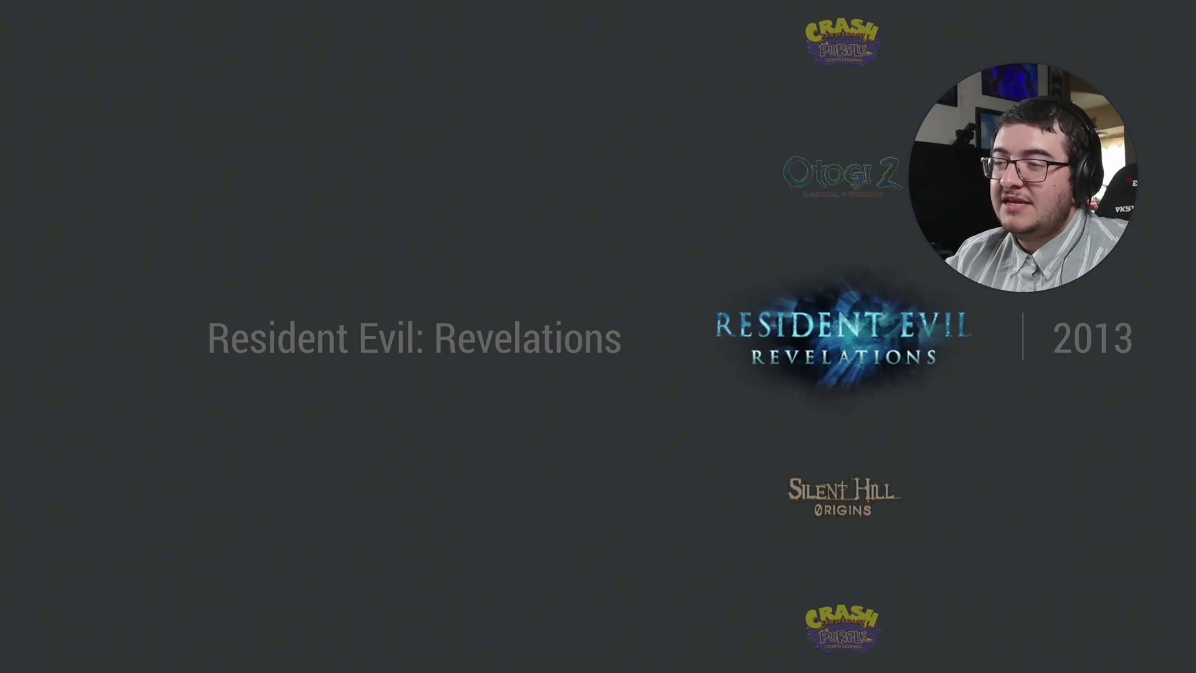
{"action": "key", "text": "Down"}
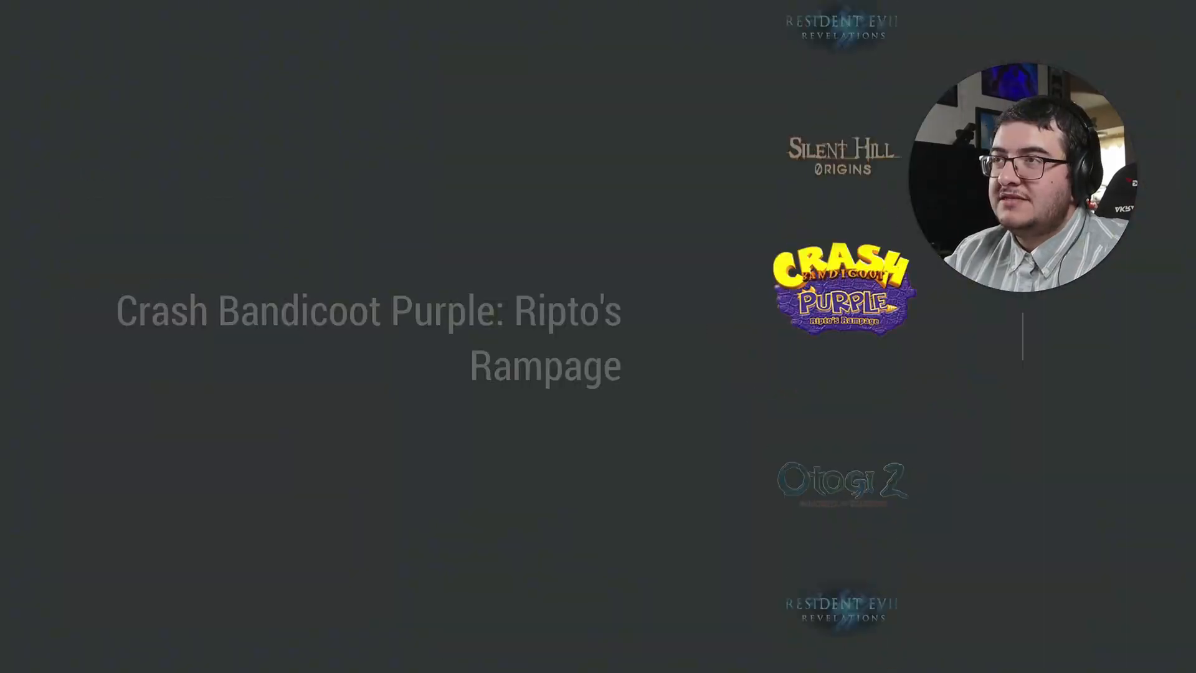
- Open the details of Resident Evil: Revelations, view its star rating dialog and leave the dialog
{"action": "key", "text": "Return"}
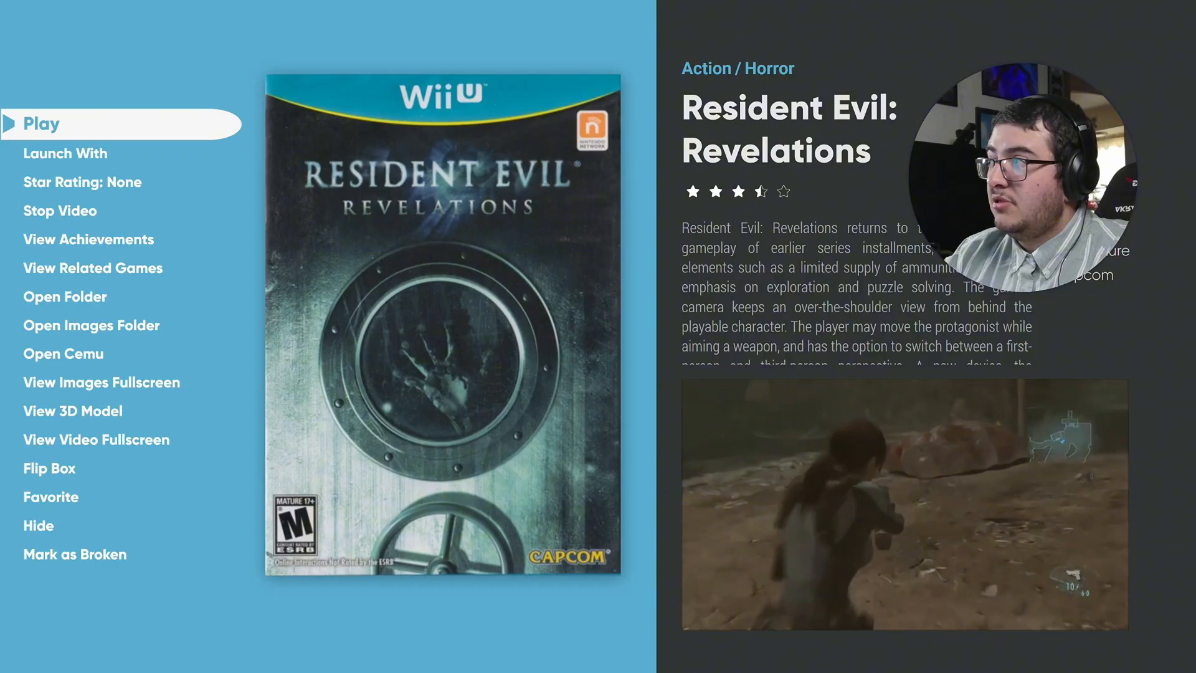
{"action": "key", "text": "Down"}
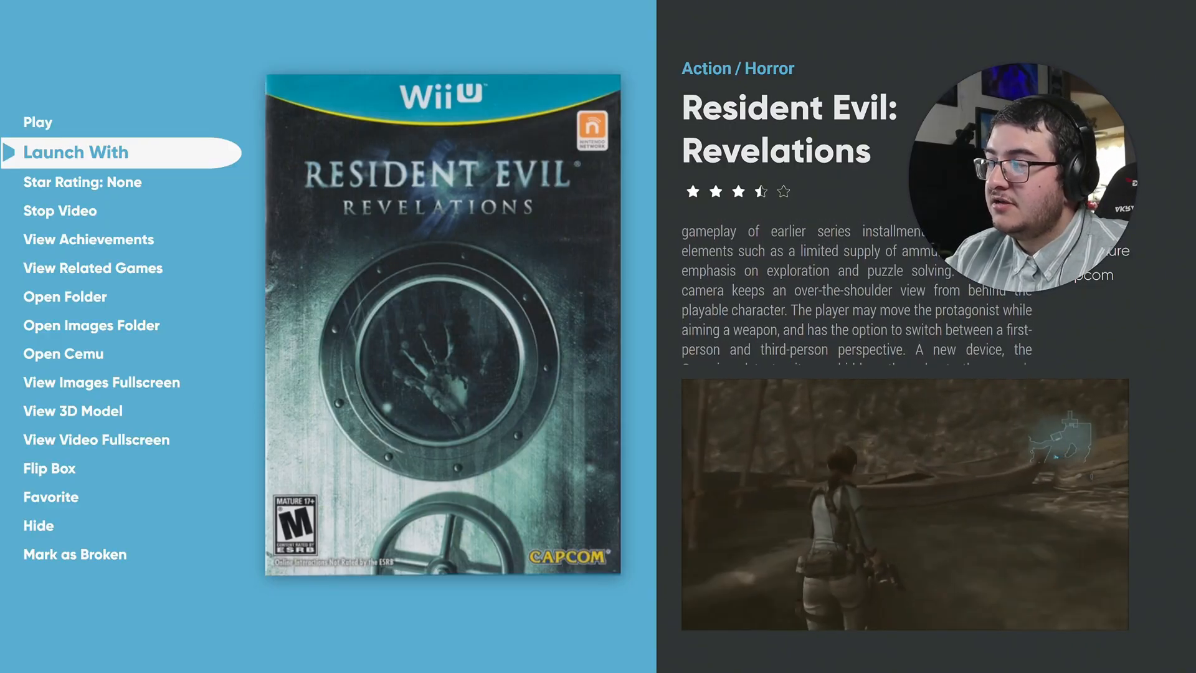
{"action": "key", "text": "Down"}
{"action": "key", "text": "Return"}
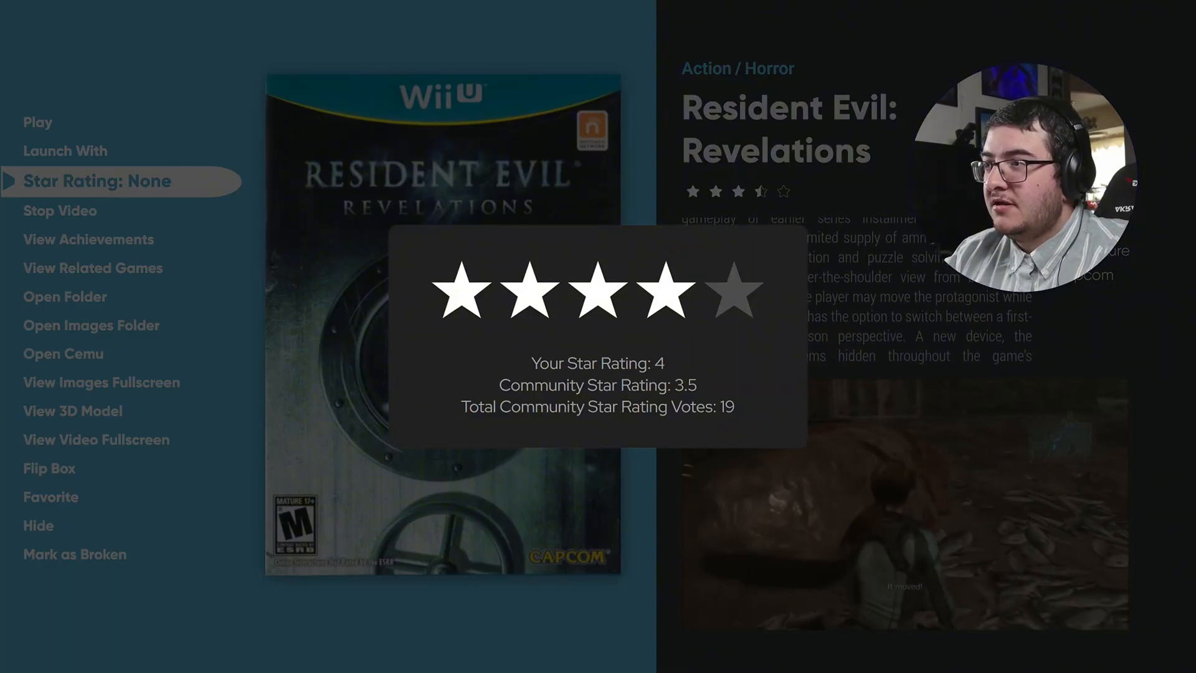
{"action": "key", "text": "Return"}
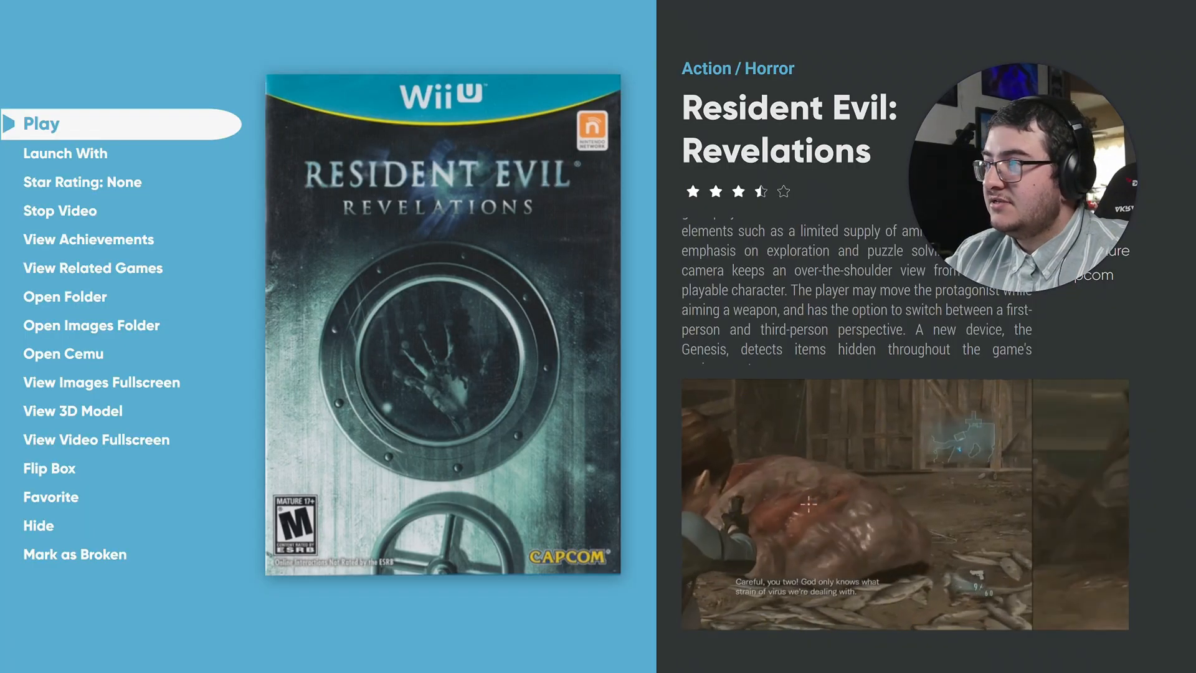
- Stop the preview video in the details of Resident Evil: Revelations
{"action": "key", "text": "Down"}
{"action": "key", "text": "Down"}
{"action": "key", "text": "Down"}
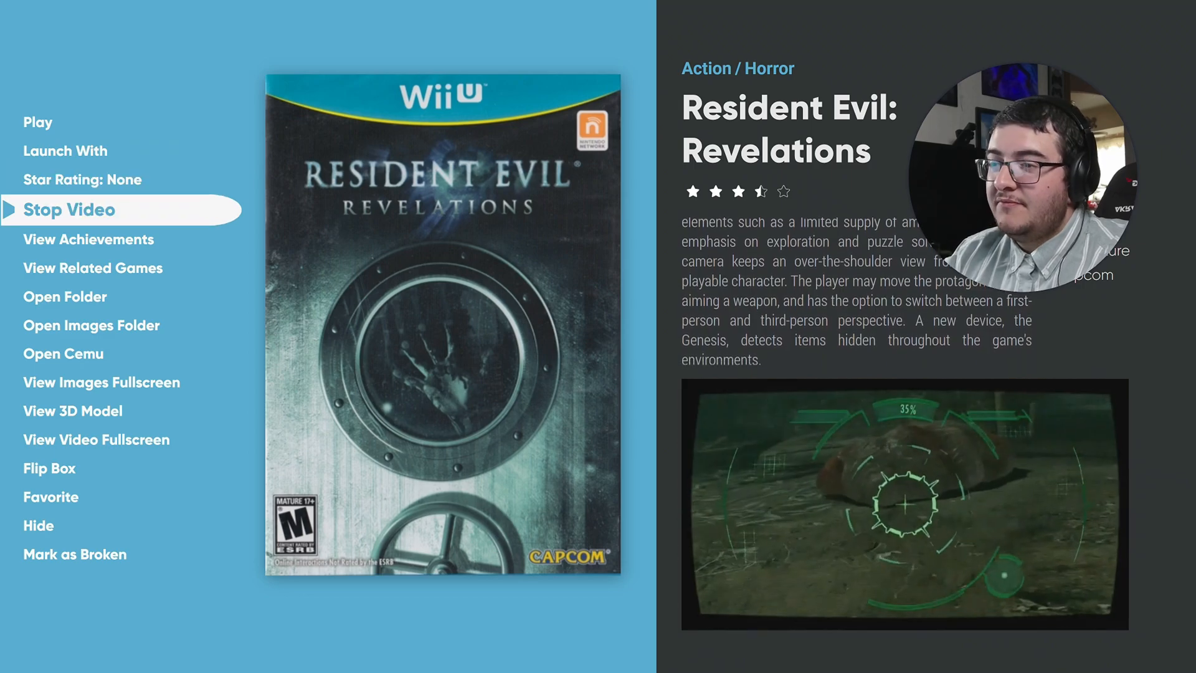
{"action": "key", "text": "Return"}
- View the related games of Resident Evil: Revelations, going through Recommended Games, Similar Games and Possible Ports
{"action": "key", "text": "Down"}
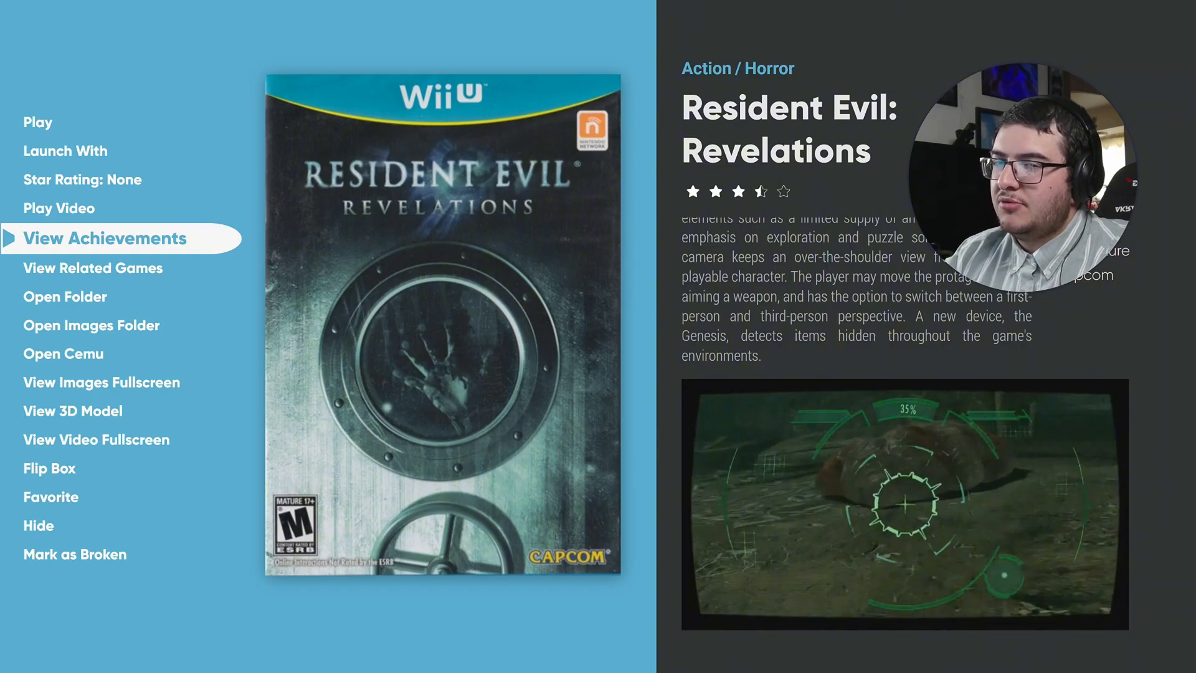
{"action": "key", "text": "Down"}
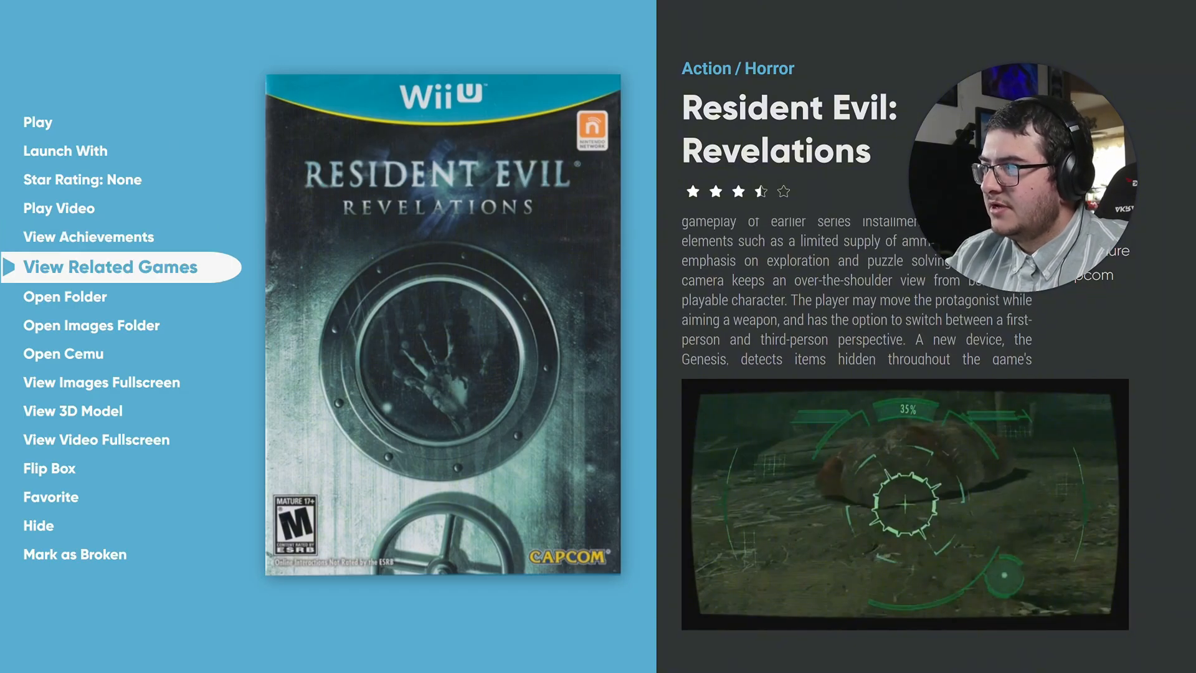
{"action": "key", "text": "Return"}
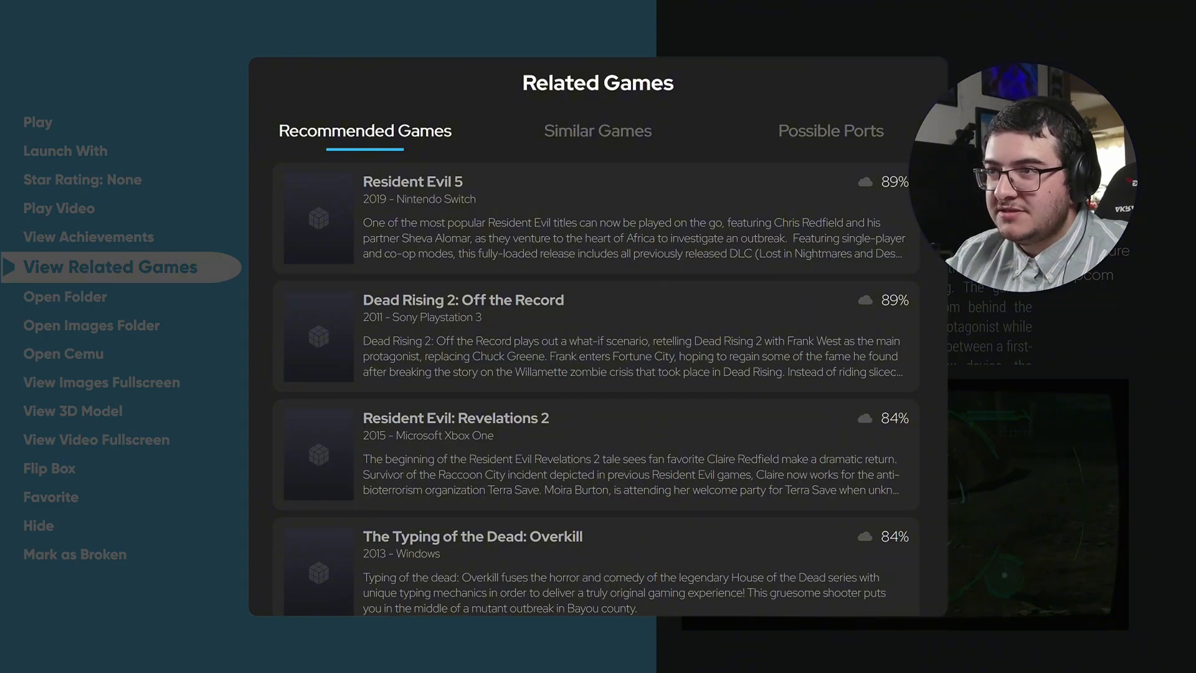
{"action": "key", "text": "Right"}
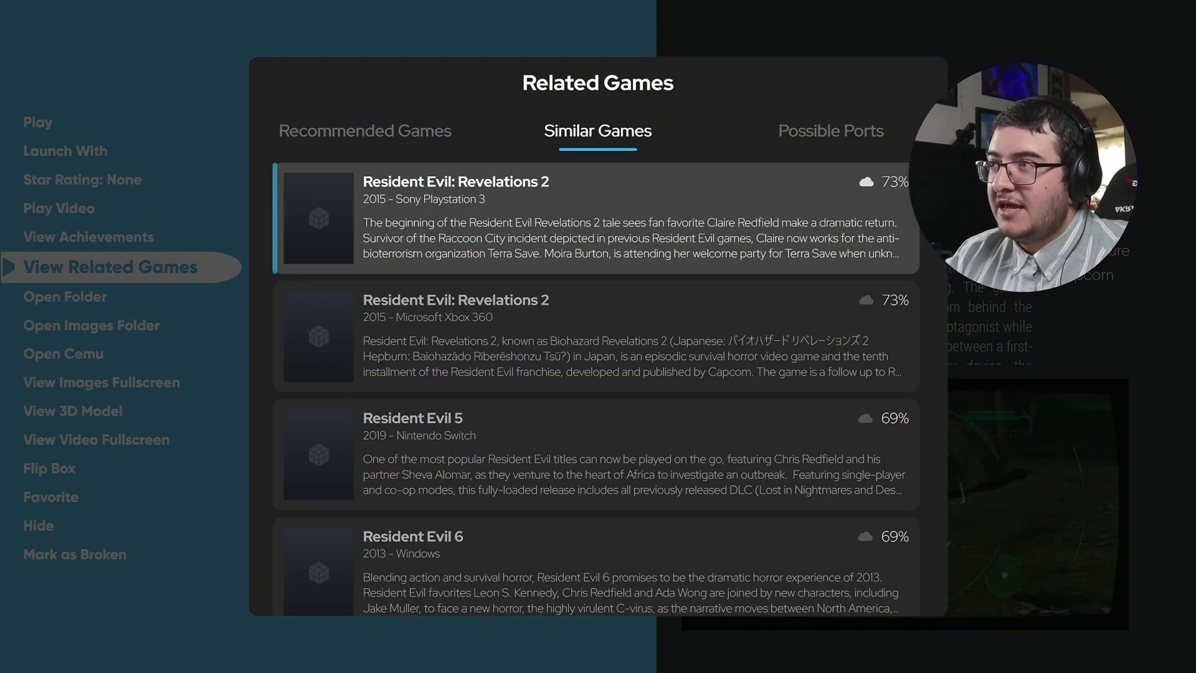
{"action": "key", "text": "Right"}
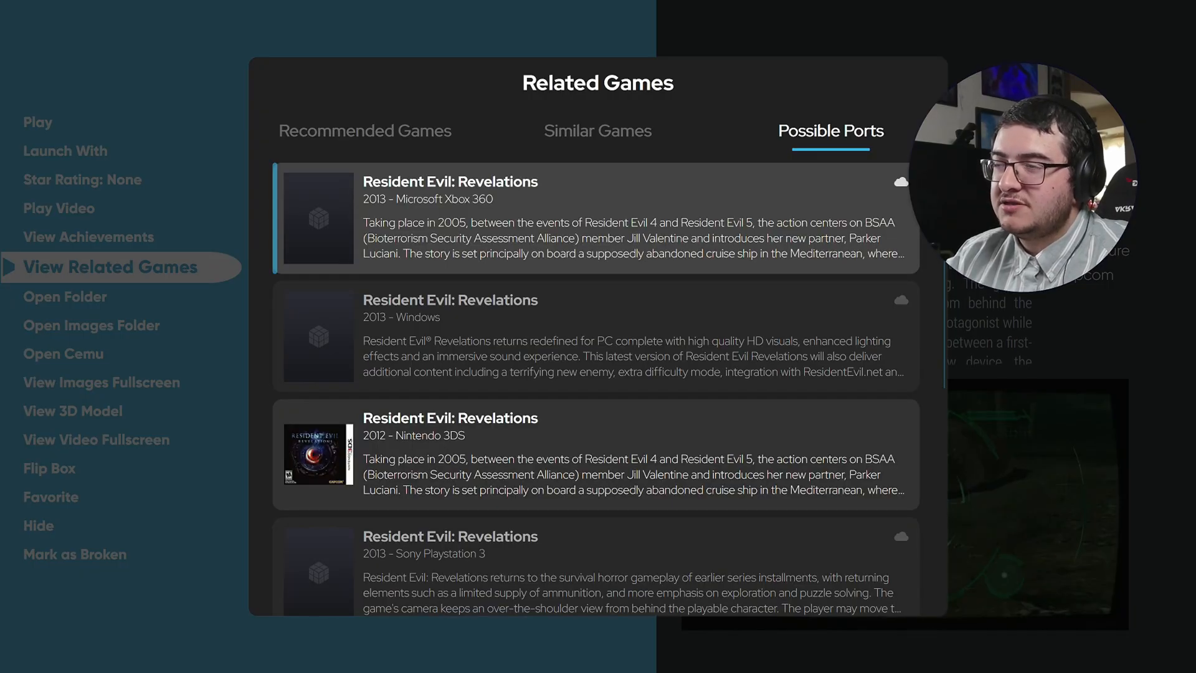
- Browse the possible ports of Resident Evil: Revelations down to the Nintendo 3DS version and leave the related games
{"action": "key", "text": "Down"}
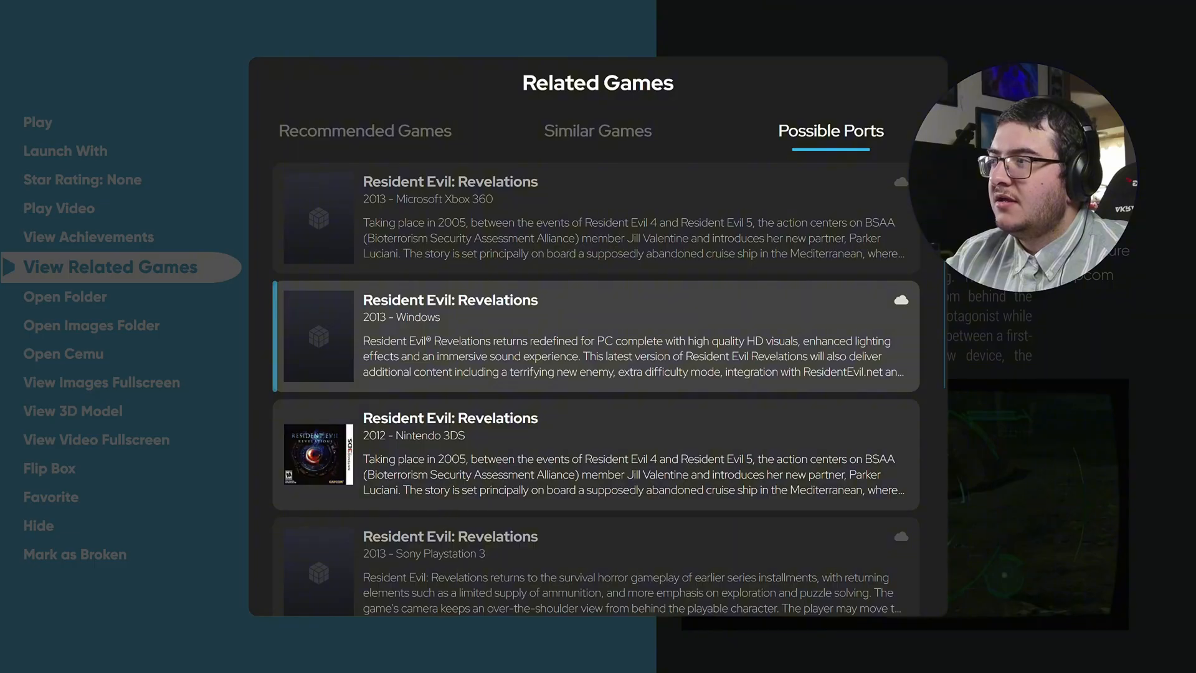
{"action": "key", "text": "Up"}
{"action": "key", "text": "Down"}
{"action": "key", "text": "Down"}
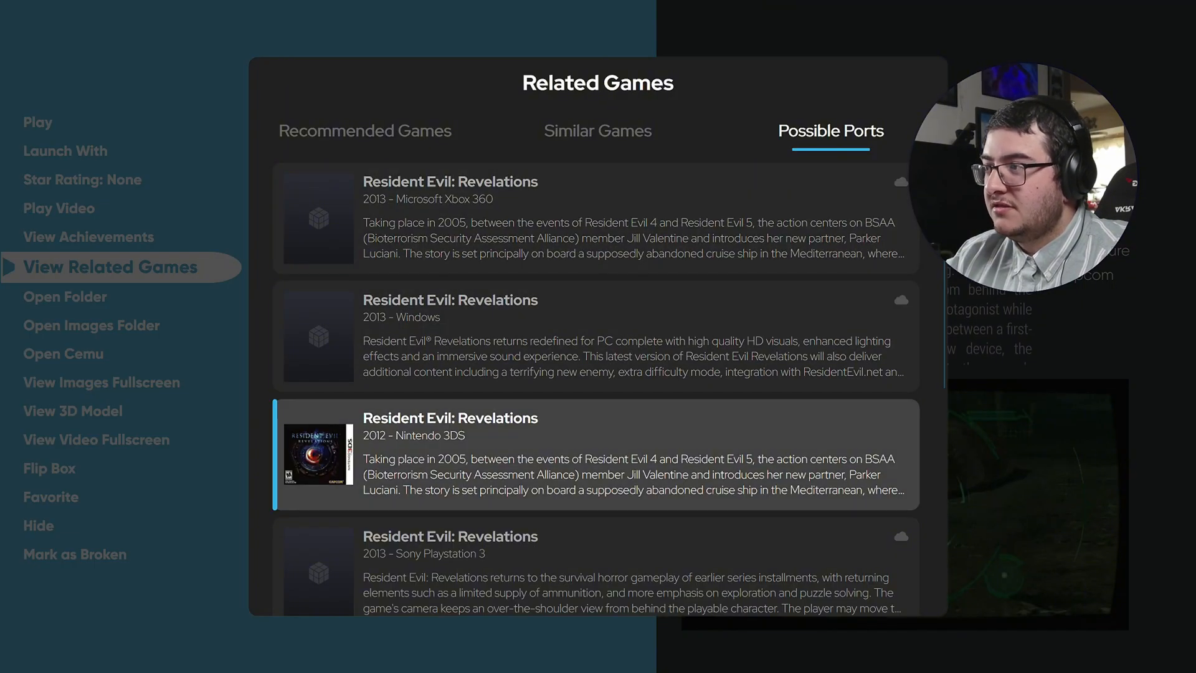
{"action": "key", "text": "Escape"}
- View the images of Resident Evil: Revelations fullscreen, browse through several of them and leave the image viewer
{"action": "key", "text": "Down"}
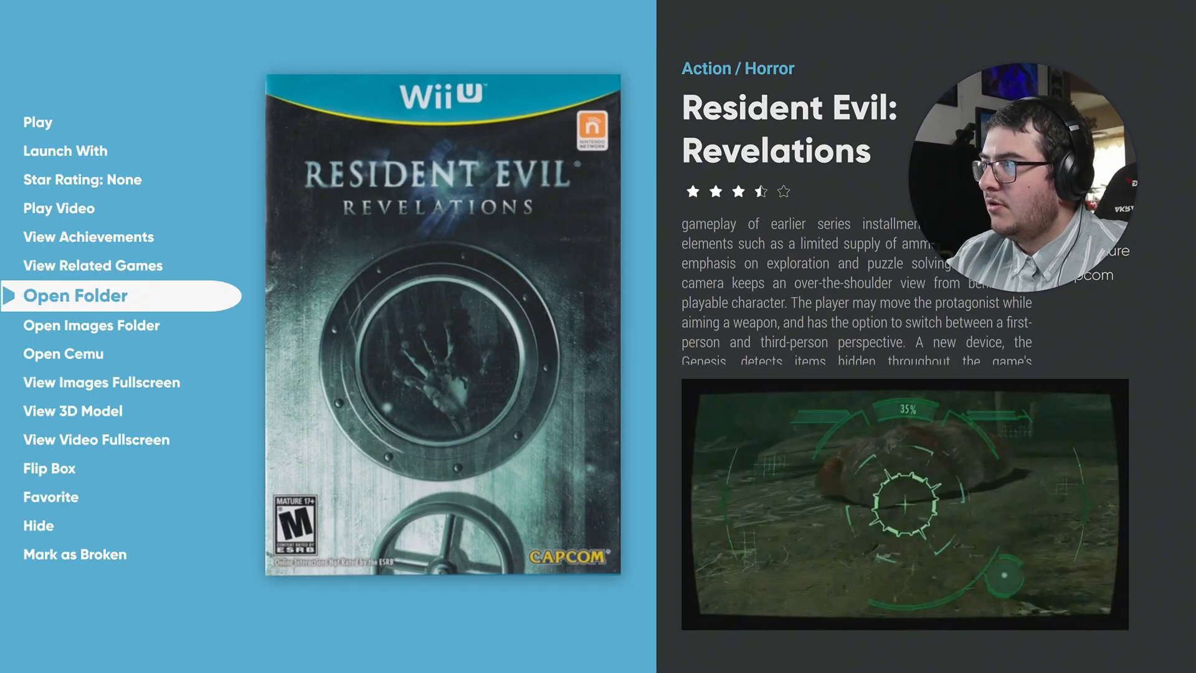
{"action": "key", "text": "Down"}
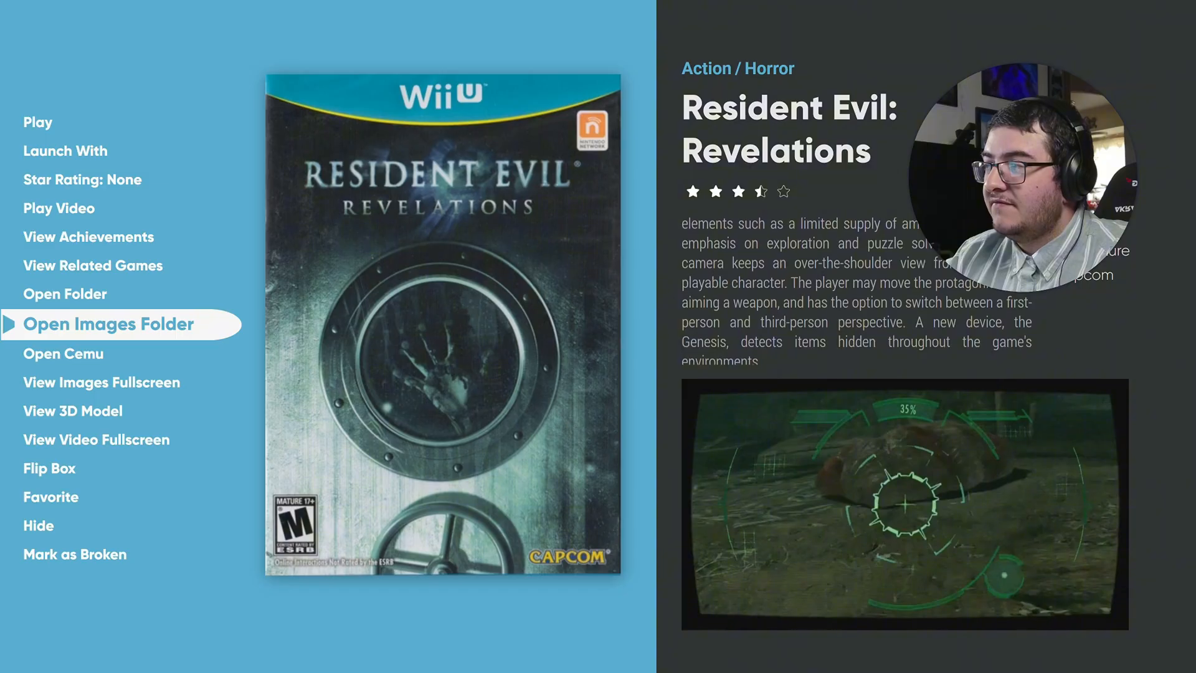
{"action": "key", "text": "Down"}
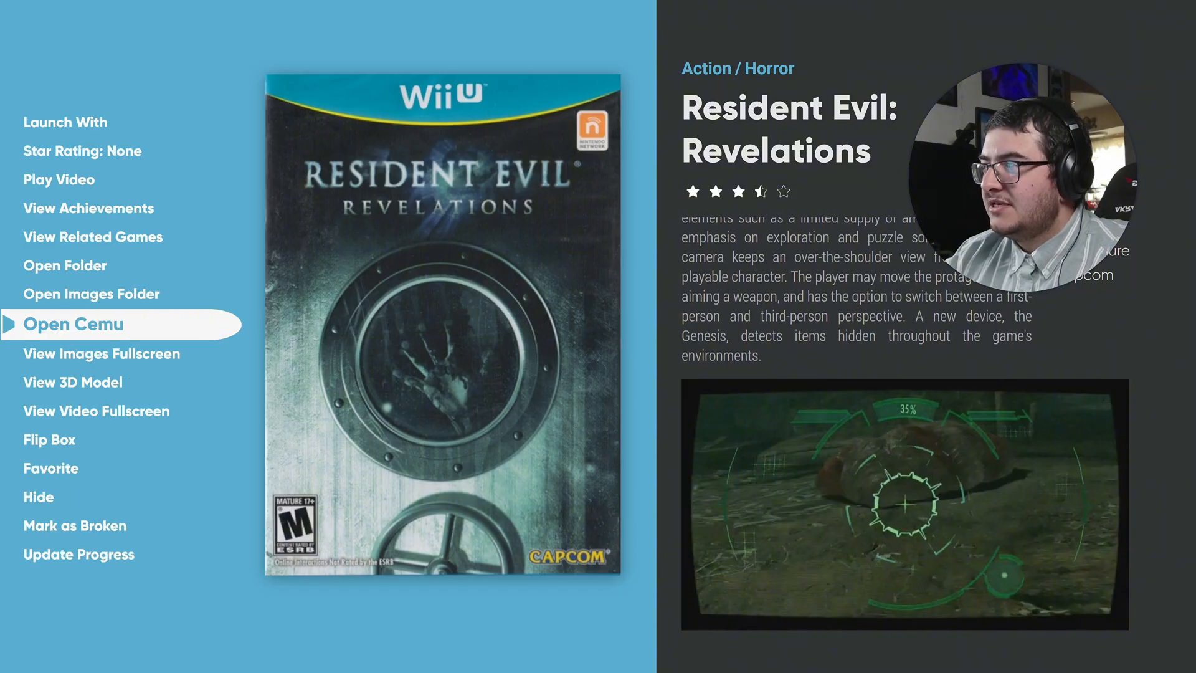
{"action": "key", "text": "Down"}
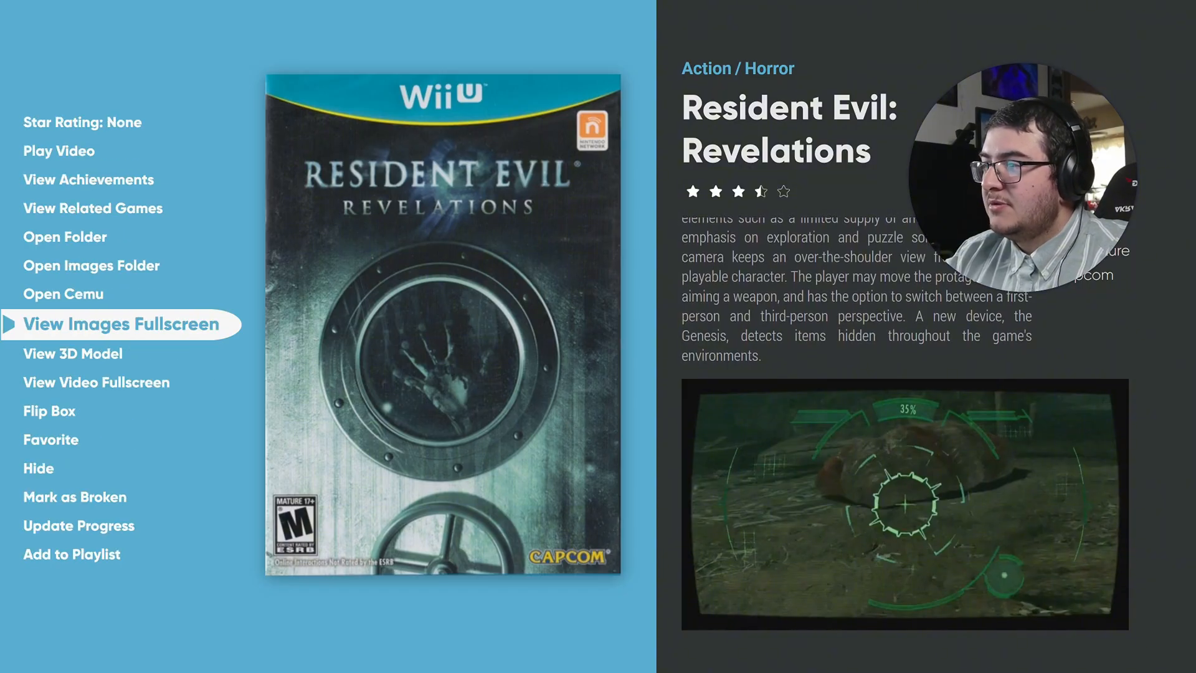
{"action": "key", "text": "Return"}
{"action": "key", "text": "Right"}
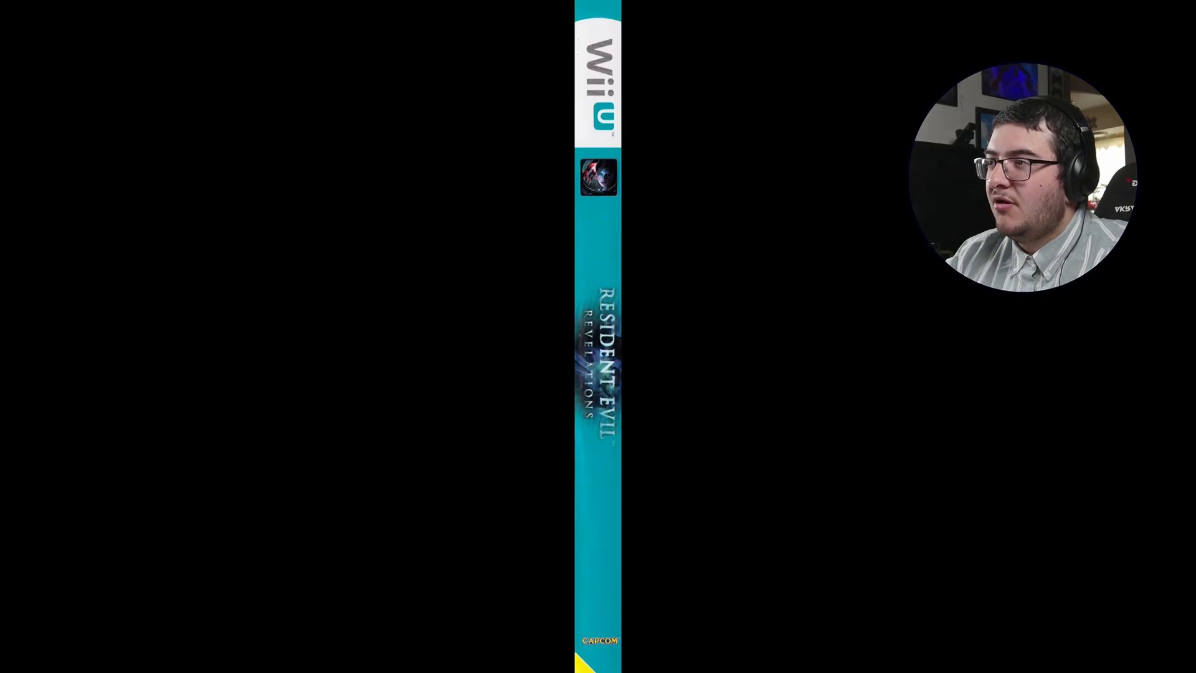
{"action": "key", "text": "Right"}
{"action": "key", "text": "Escape"}
- View the 3D box model of Resident Evil: Revelations, rotate it to see its back and leave the model
{"action": "key", "text": "Down"}
{"action": "key", "text": "Return"}
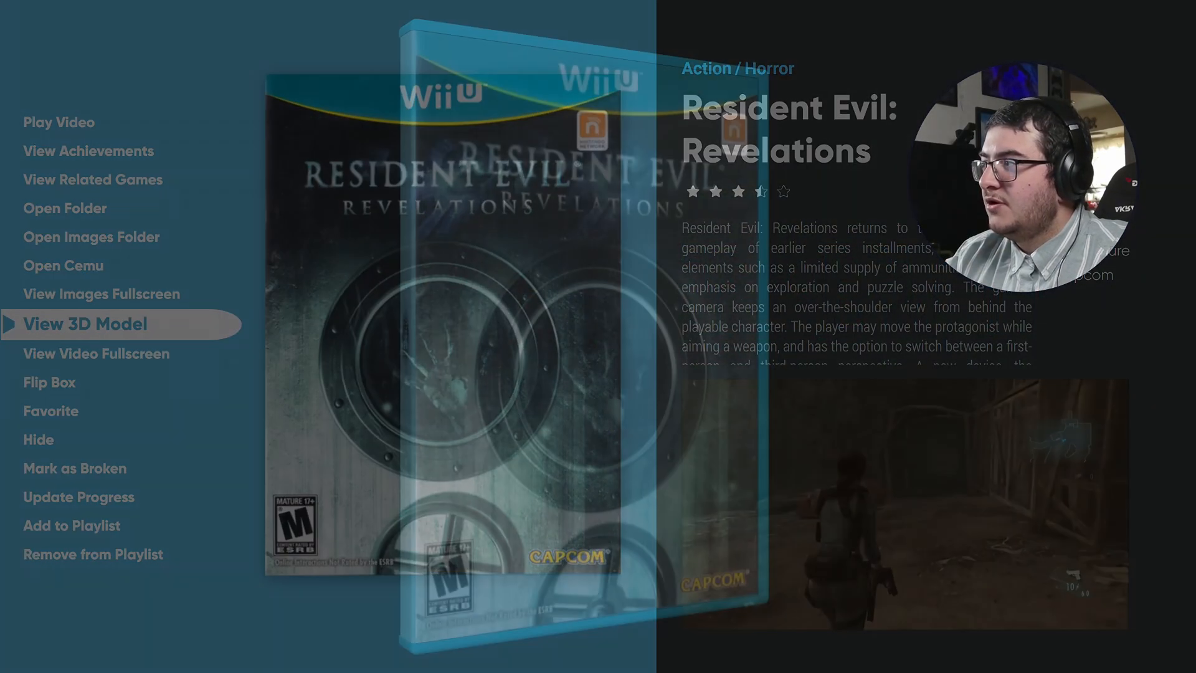
{"action": "key", "text": "Right"}
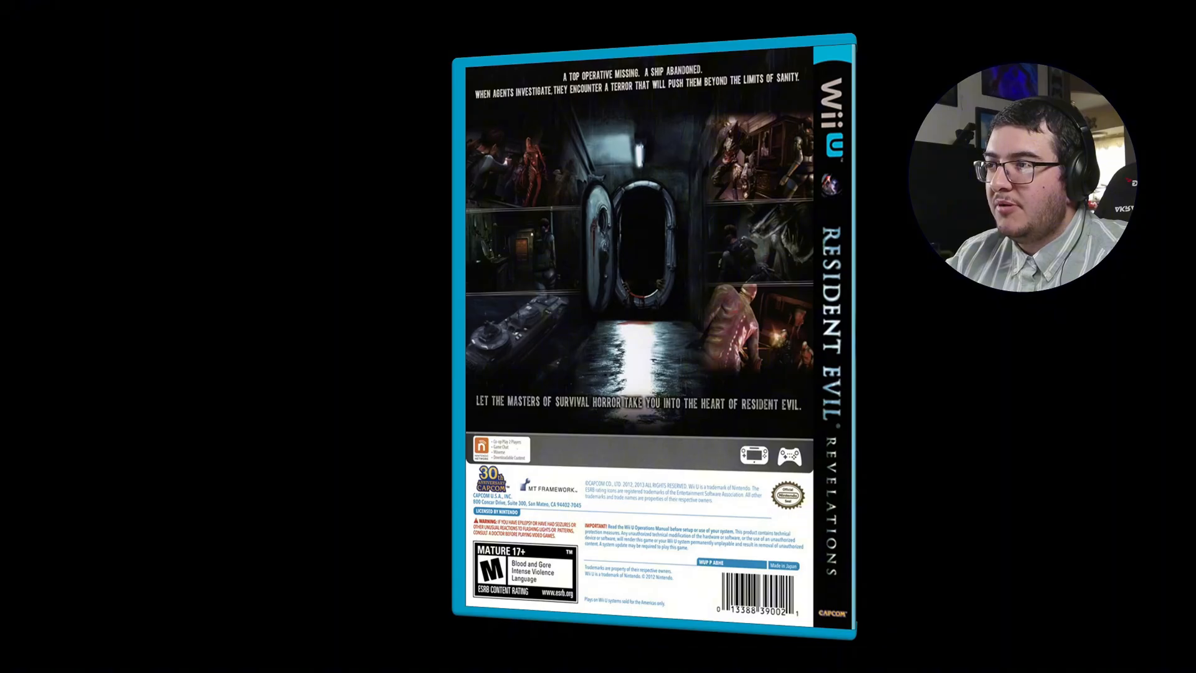
{"action": "key", "text": "Right"}
{"action": "key", "text": "Escape"}
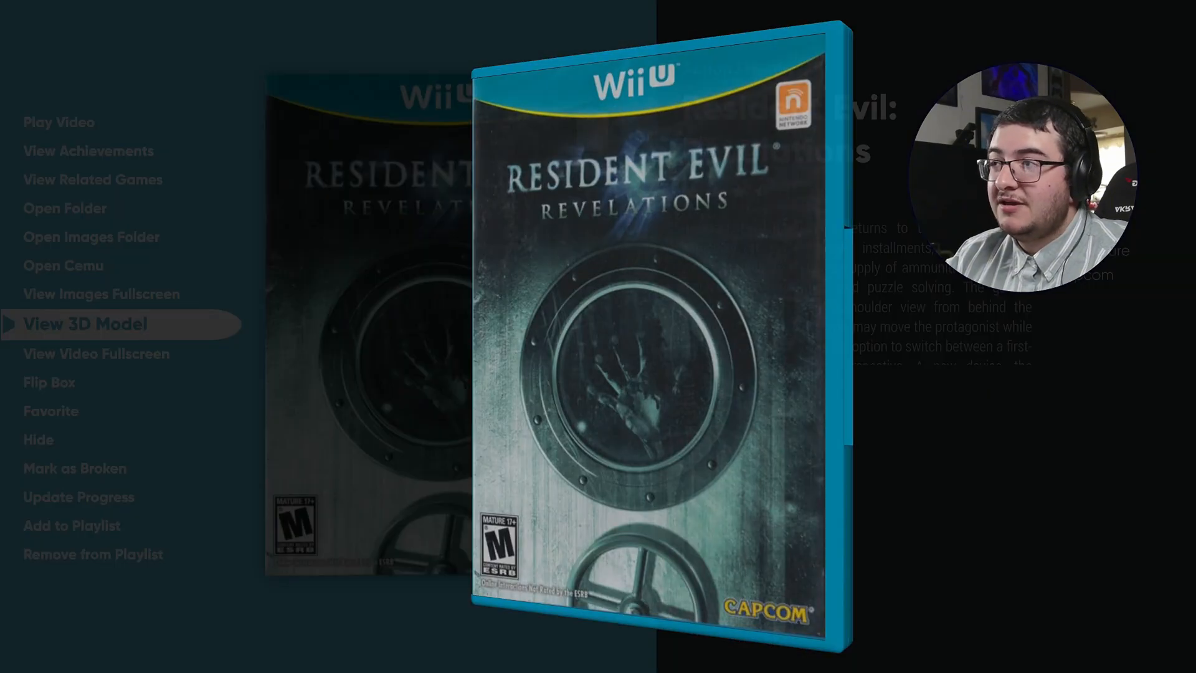
- Watch the video of Resident Evil: Revelations fullscreen and return to the game details
{"action": "key", "text": "Down"}
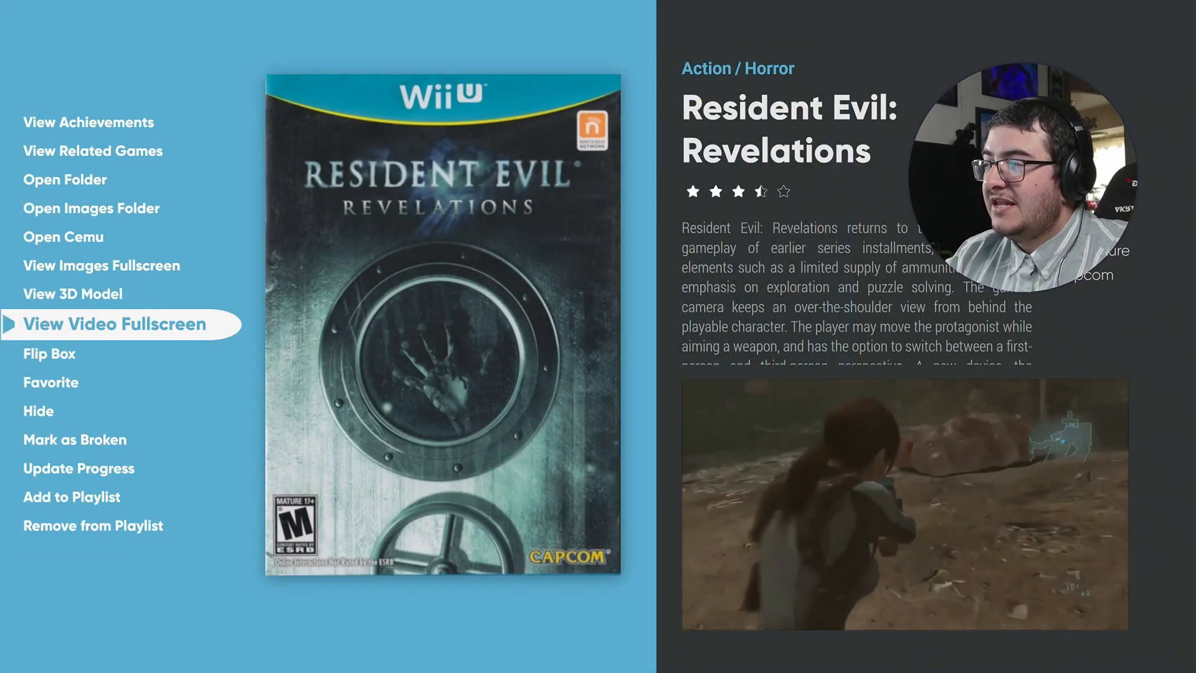
{"action": "key", "text": "Return"}
{"action": "key", "text": "Escape"}
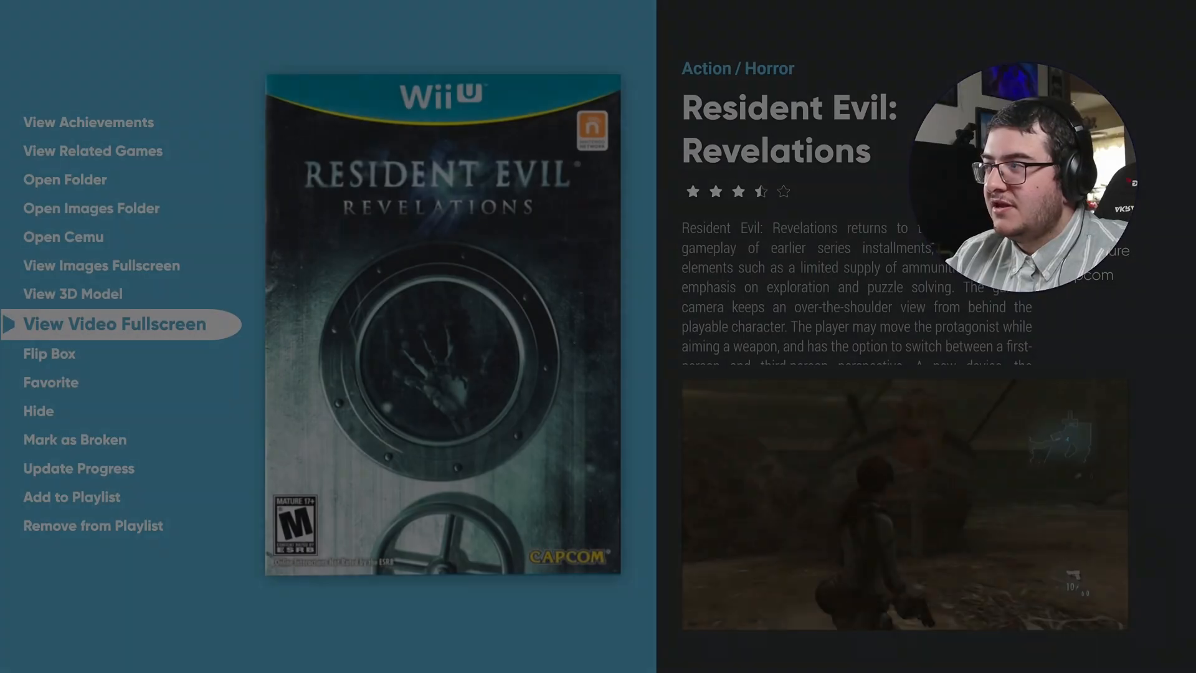
- Look through the remaining game options of Resident Evil: Revelations, from Flip Box to Remove from Playlist
{"action": "key", "text": "Down"}
{"action": "key", "text": "Down"}
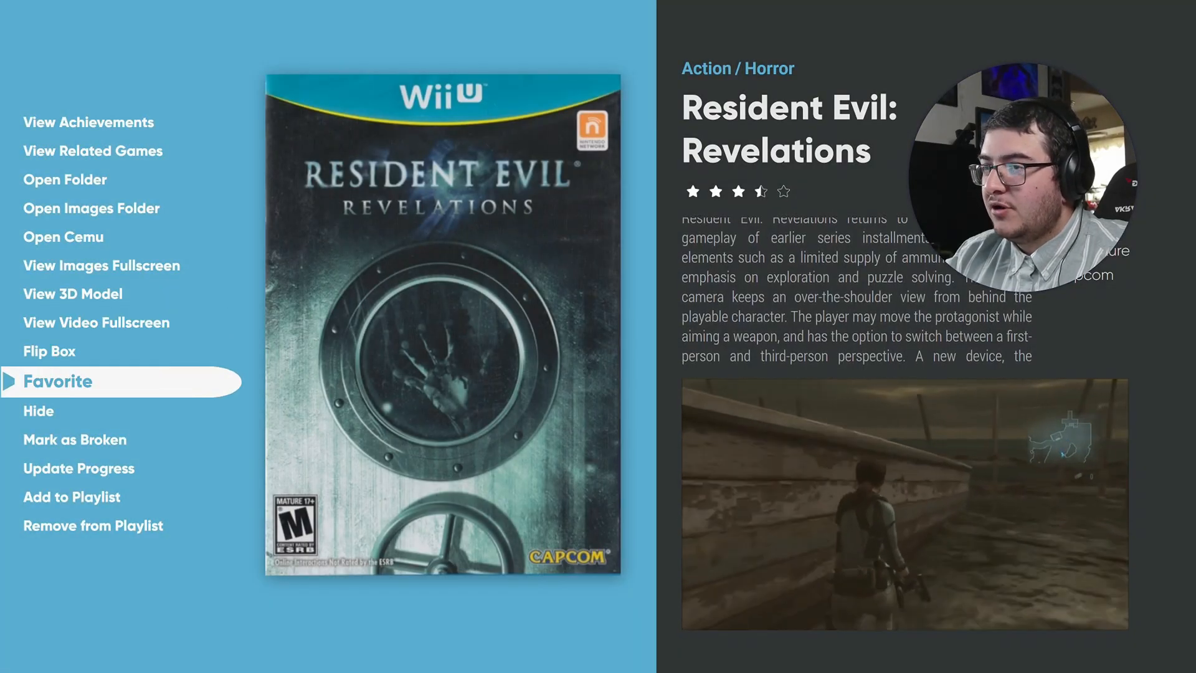
{"action": "key", "text": "Down"}
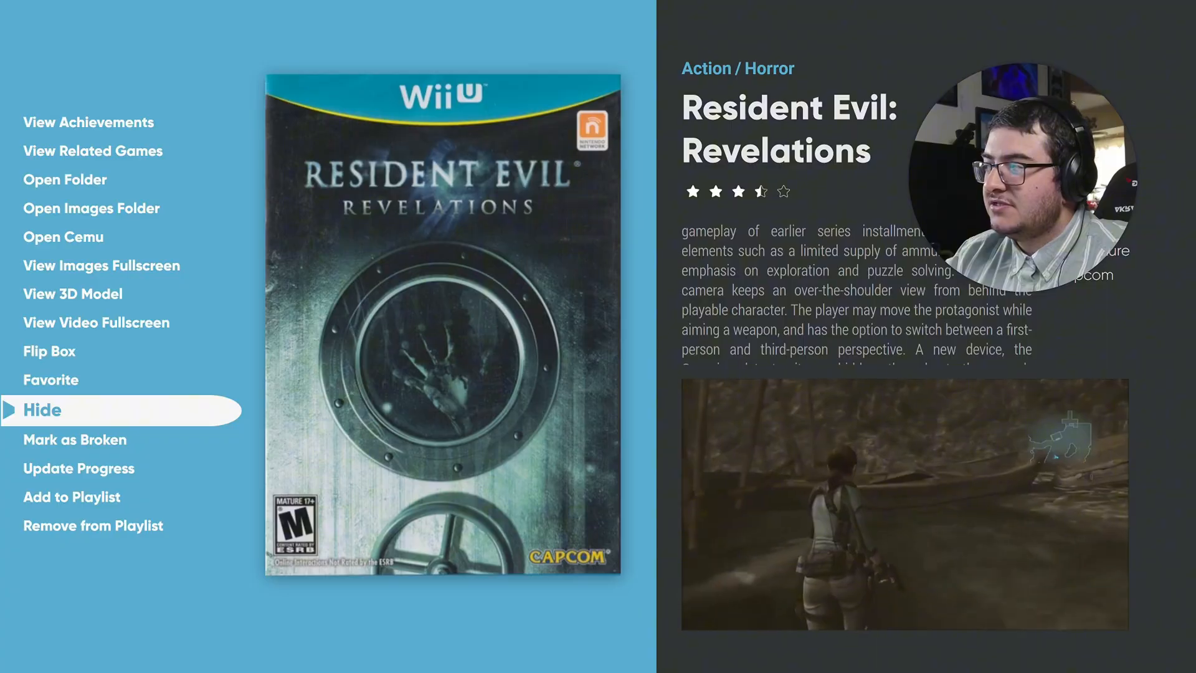
{"action": "key", "text": "Down"}
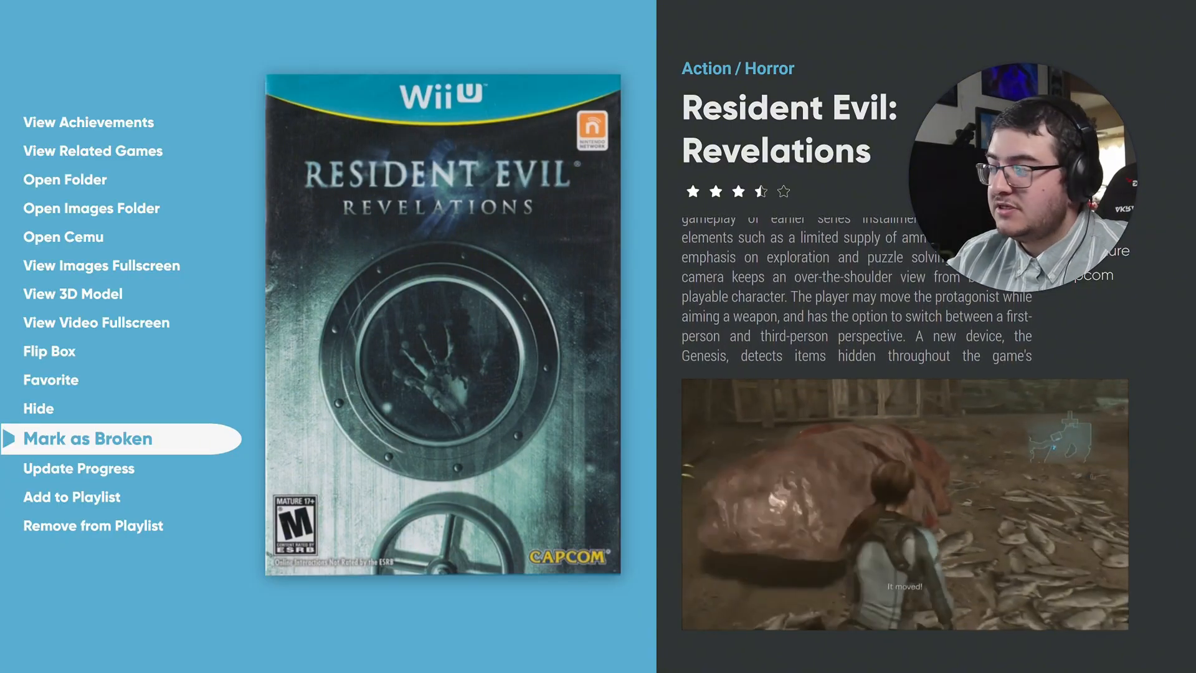
{"action": "key", "text": "Down"}
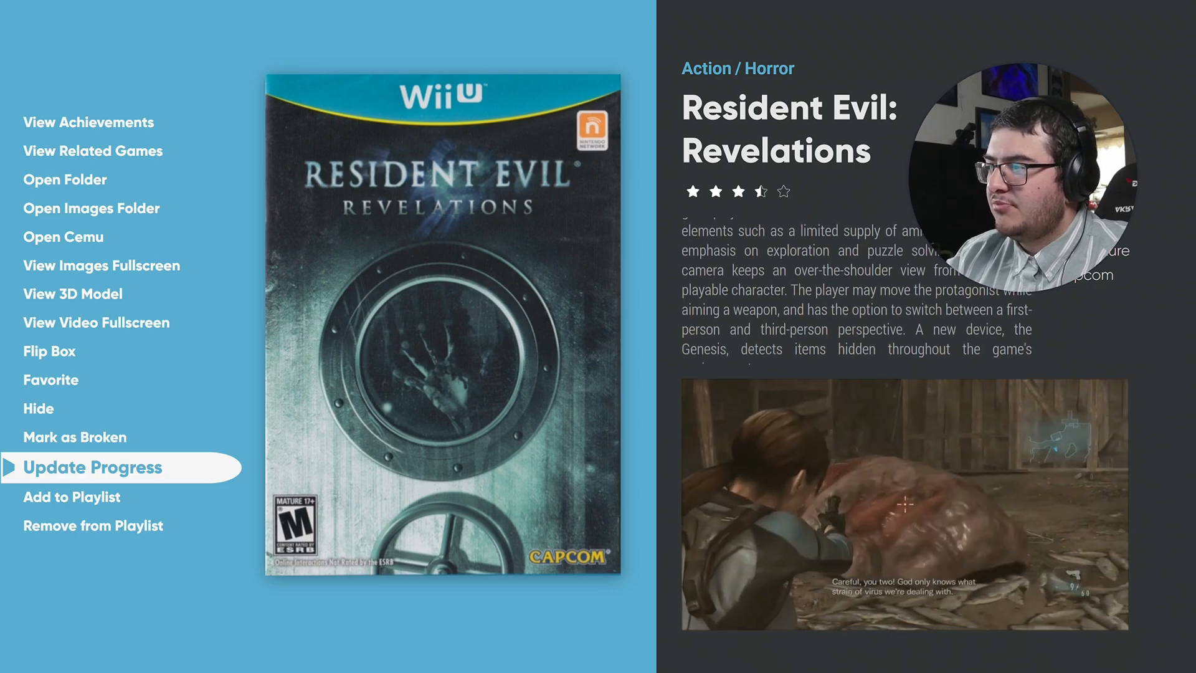
{"action": "key", "text": "Down"}
{"action": "key", "text": "Down"}
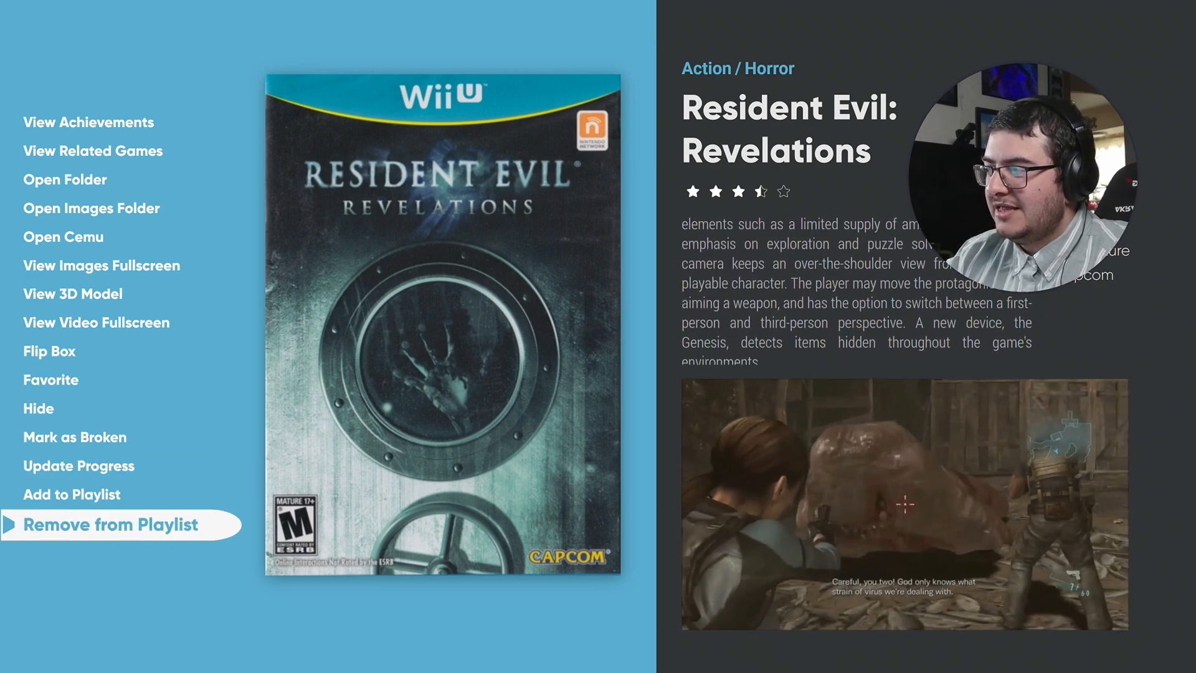
{"action": "key", "text": "Down"}
{"action": "key", "text": "Up"}
{"action": "key", "text": "Up"}
{"action": "key", "text": "Up"}
{"action": "key", "text": "Up"}
{"action": "key", "text": "Up"}
{"action": "key", "text": "Up"}
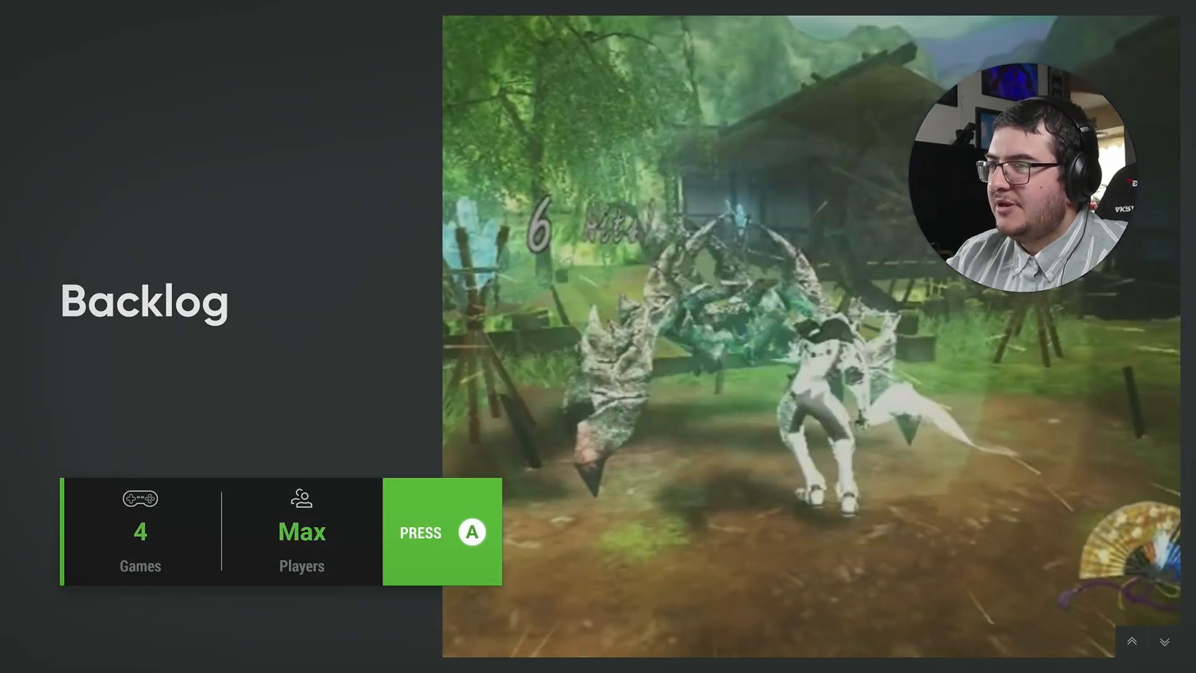
{"action": "key", "text": "Escape"}
{"action": "key", "text": "Down"}
{"action": "key", "text": "Down"}
{"action": "key", "text": "Down"}
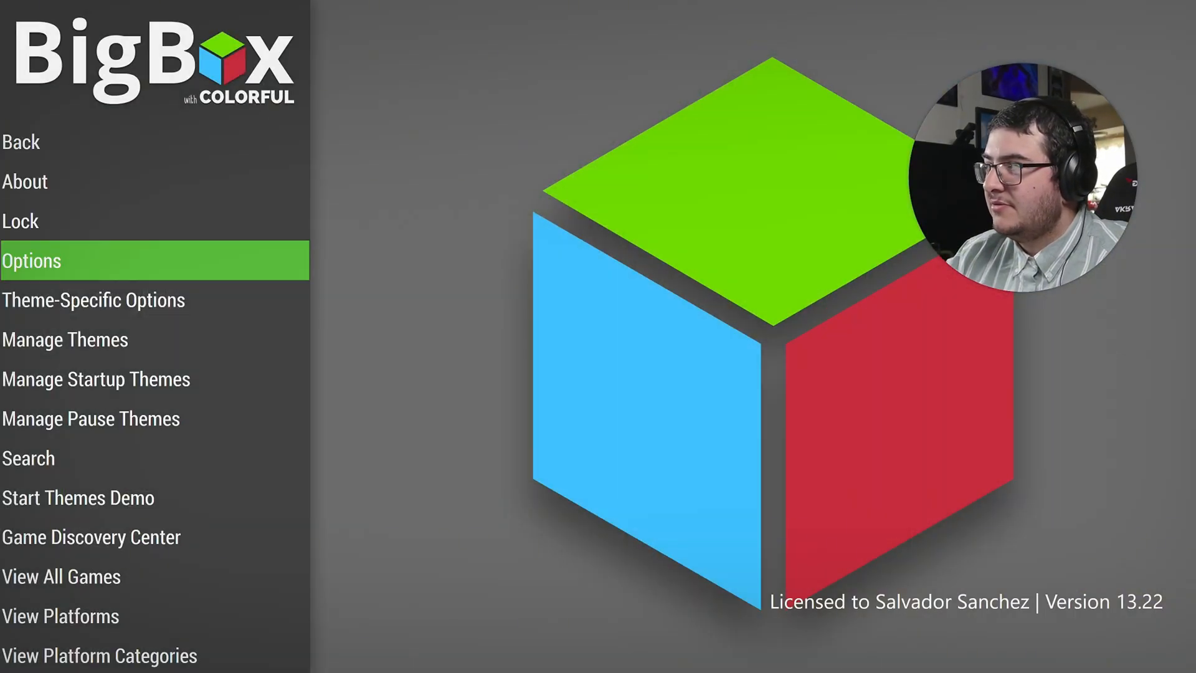
{"action": "key", "text": "Down"}
{"action": "key", "text": "Down"}
{"action": "key", "text": "Escape"}
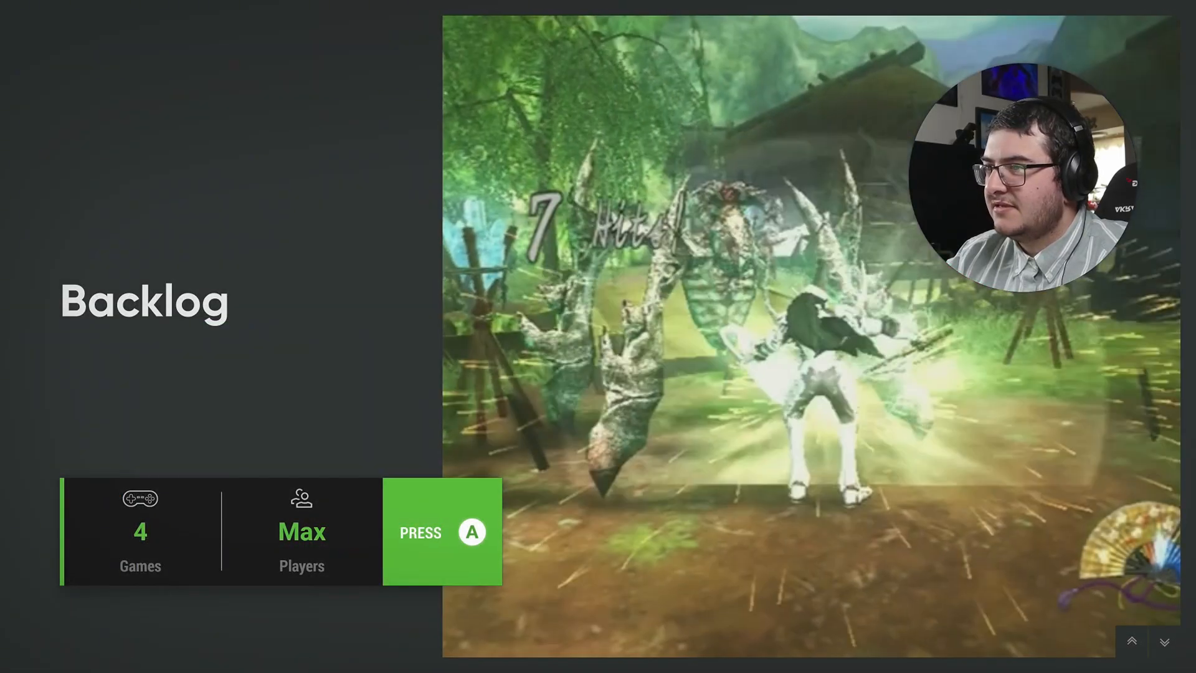
- Open the theme-specific options for the COLORFUL - Light theme
{"action": "key", "text": "Escape"}
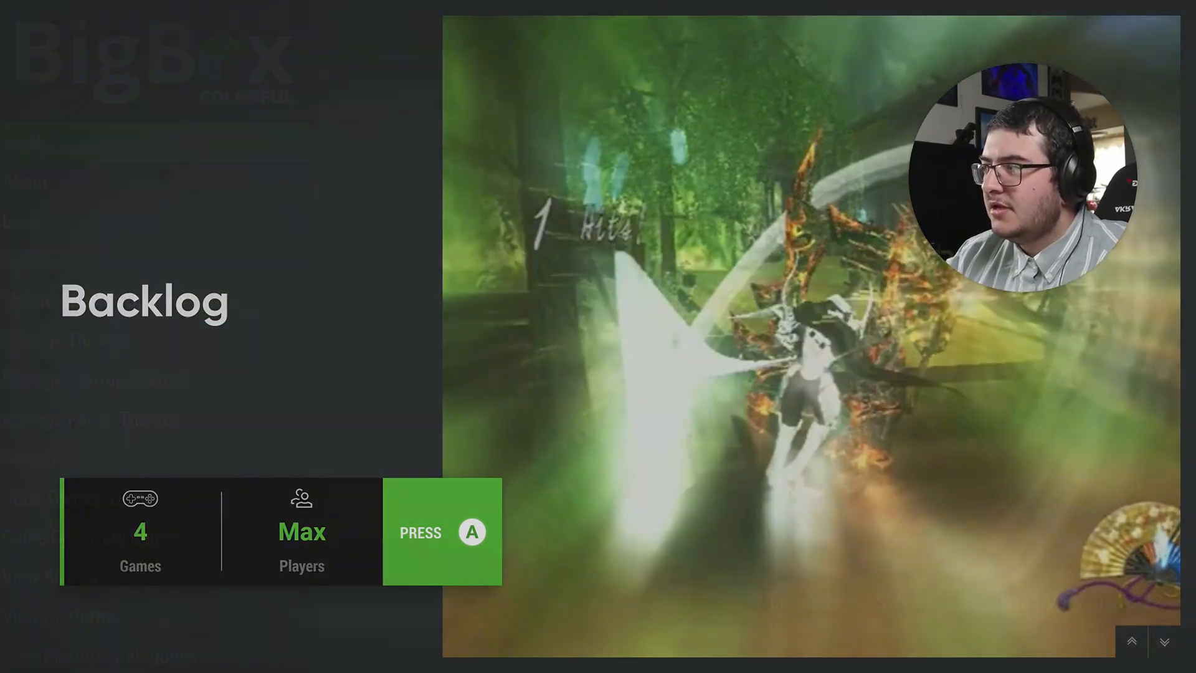
{"action": "key", "text": "Down"}
{"action": "key", "text": "Down"}
{"action": "key", "text": "Down"}
{"action": "key", "text": "Down"}
{"action": "key", "text": "Return"}
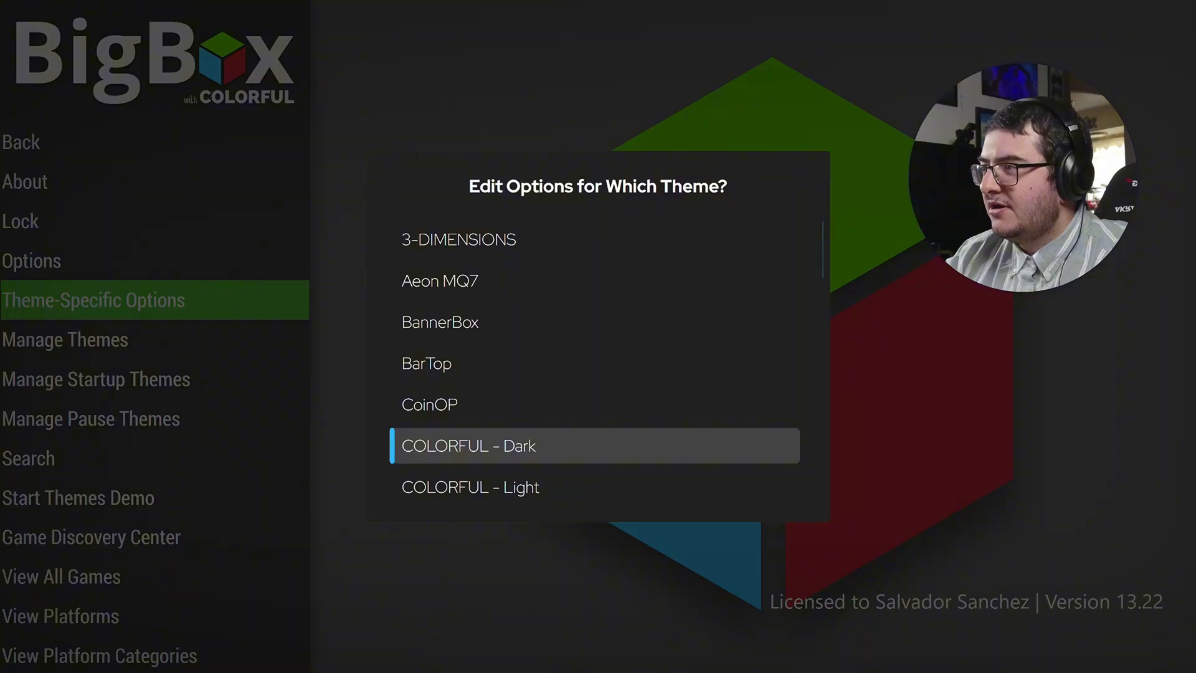
{"action": "key", "text": "Up"}
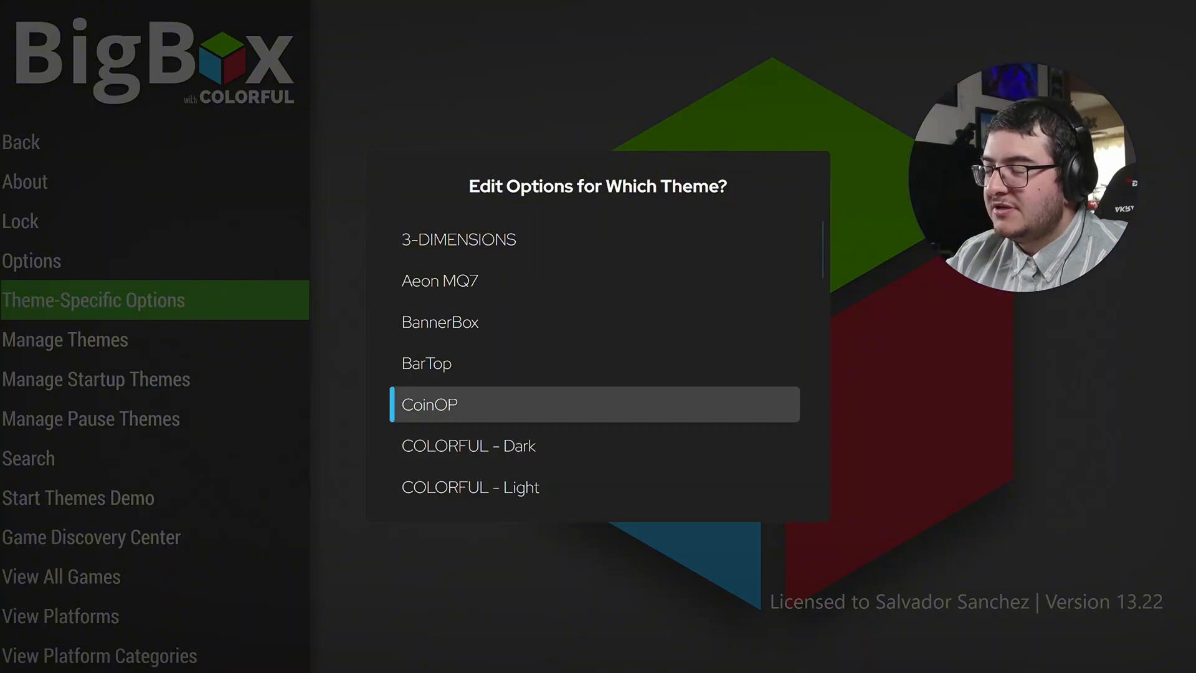
{"action": "key", "text": "Down"}
{"action": "key", "text": "Down"}
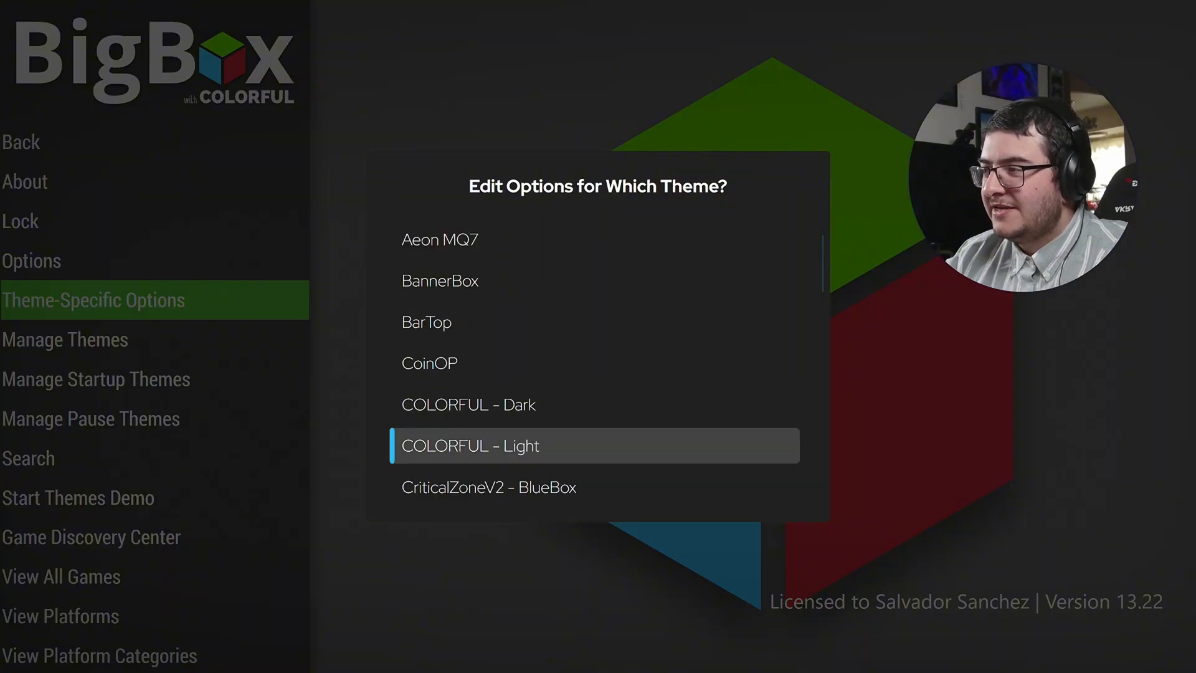
{"action": "key", "text": "Return"}
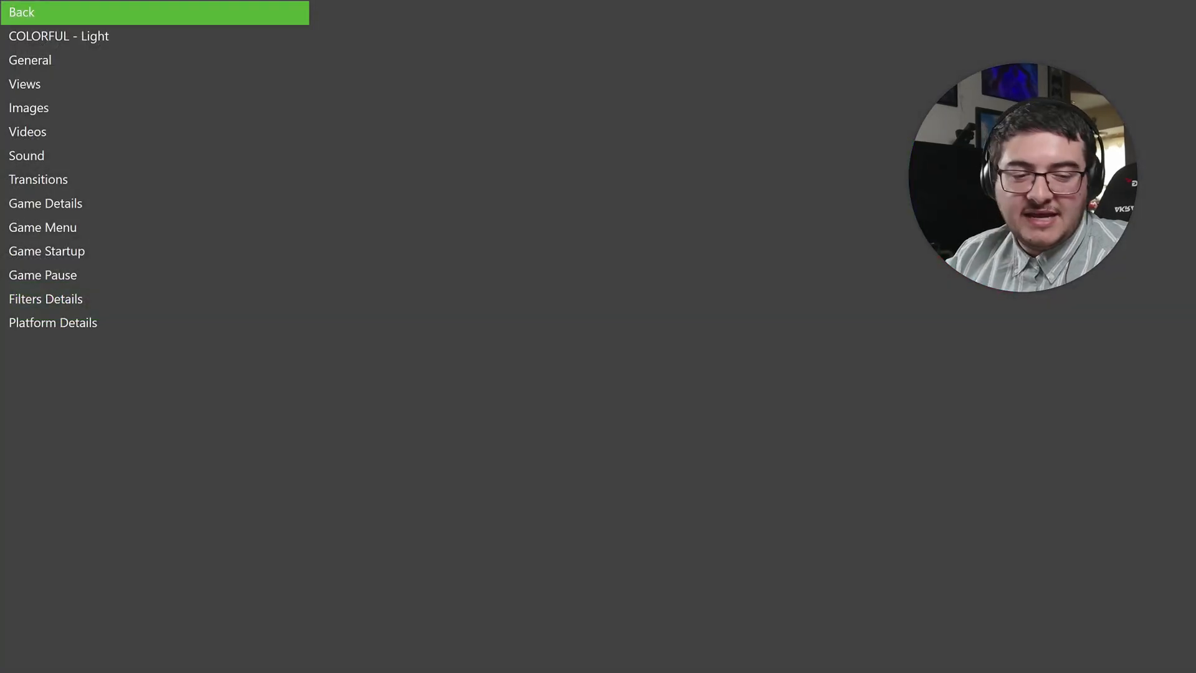
- Apply COLORFUL - Light as the main theme and reset all platforms and playlists to use it
{"action": "key", "text": "Left"}
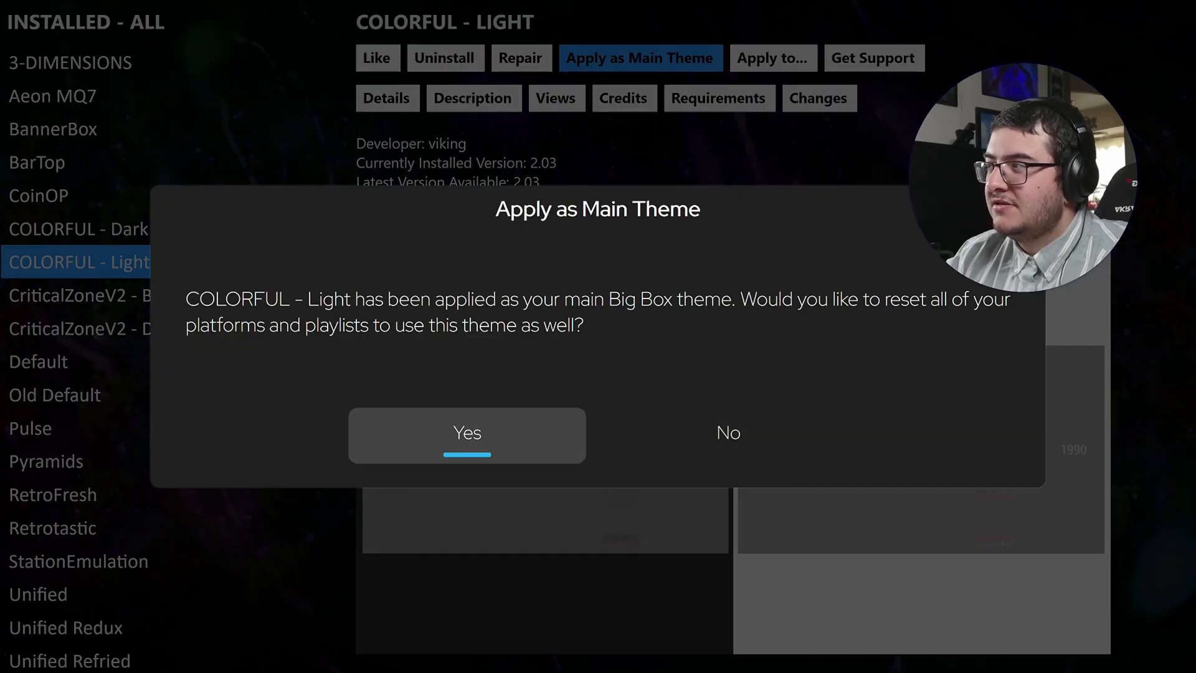
{"action": "key", "text": "Return"}
{"action": "key", "text": "Return"}
- Show the platforms view in the COLORFUL - Light theme
{"action": "key", "text": "Down"}
{"action": "key", "text": "Down"}
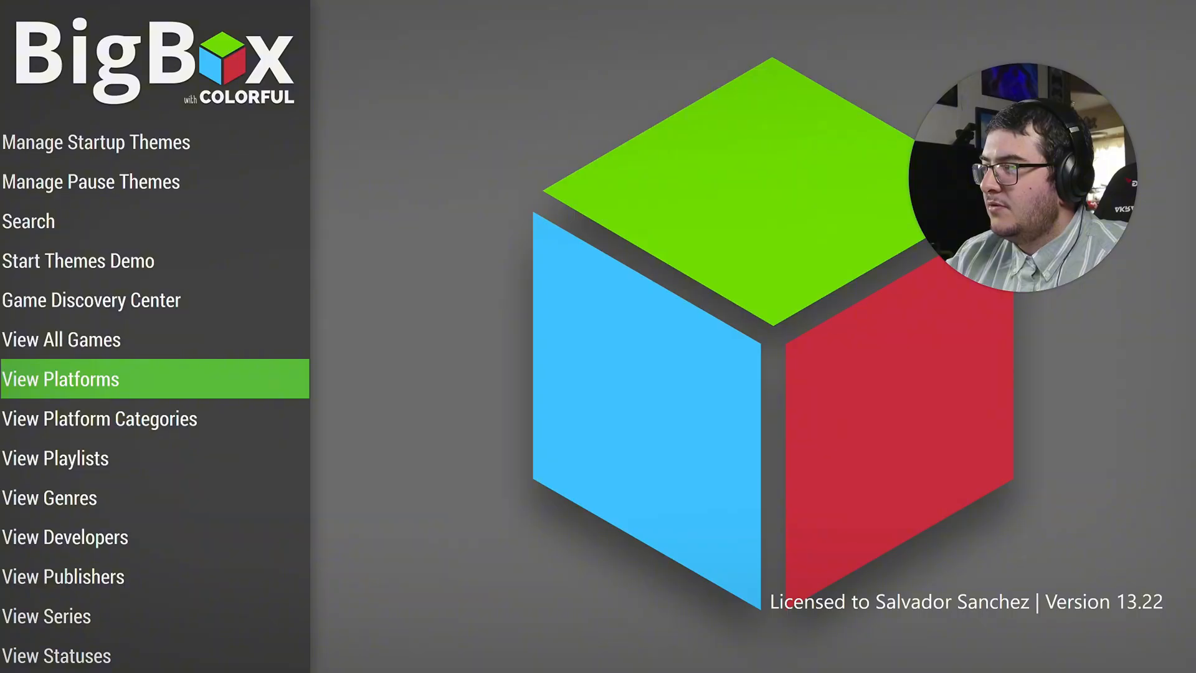
{"action": "key", "text": "Return"}
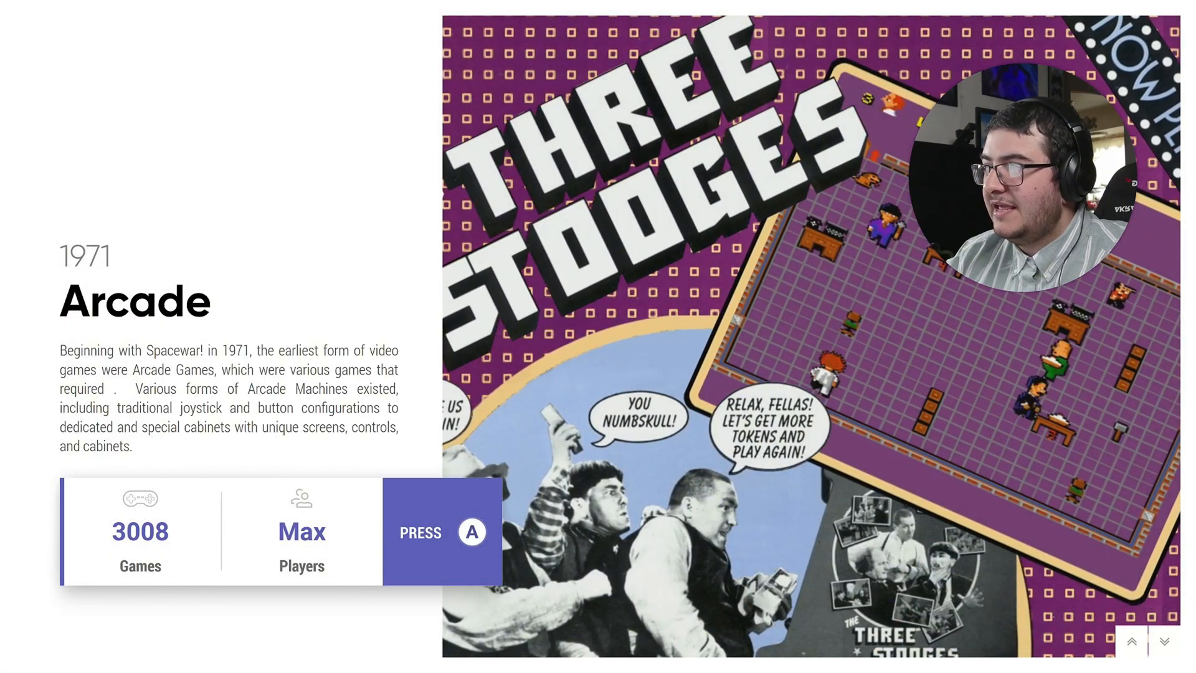
{"action": "key", "text": "Down"}
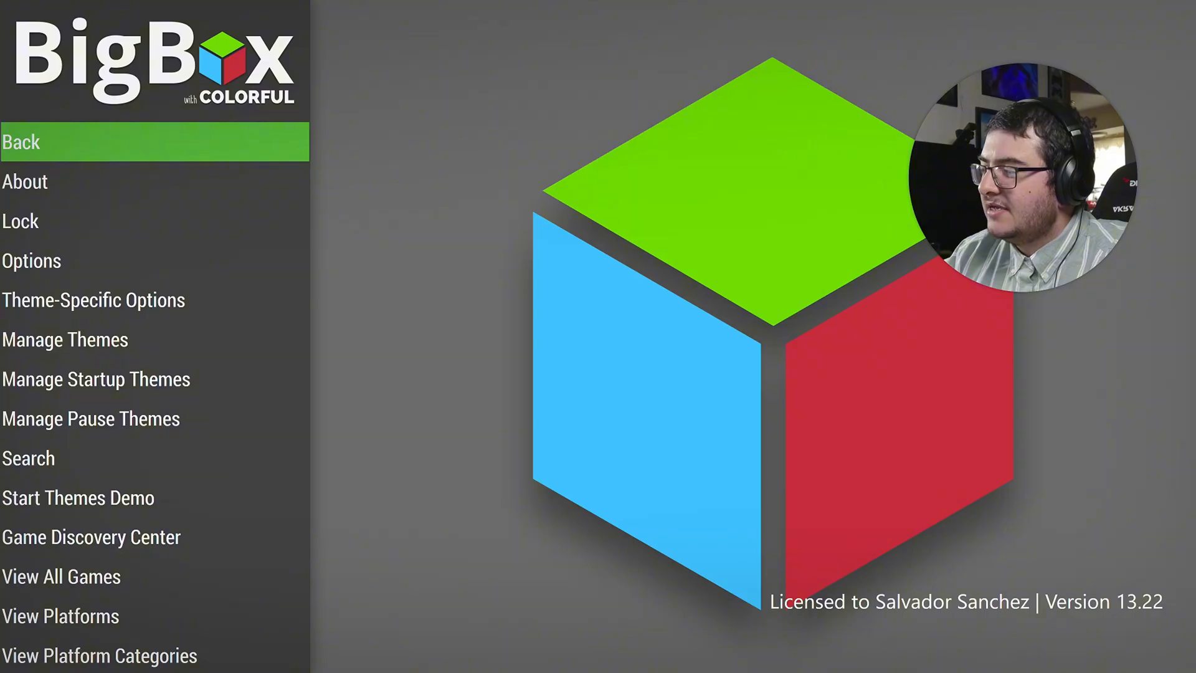
- Switch from Big Box to LaunchBox desktop mode and dismiss the Welcome to LaunchBox window
{"action": "key", "text": "Down"}
{"action": "key", "text": "Down"}
{"action": "key", "text": "Down"}
{"action": "key", "text": "Down"}
{"action": "key", "text": "Down"}
{"action": "key", "text": "Down"}
{"action": "key", "text": "Down"}
{"action": "key", "text": "Down"}
{"action": "key", "text": "Down"}
{"action": "key", "text": "Down"}
{"action": "key", "text": "Down"}
{"action": "key", "text": "Down"}
{"action": "key", "text": "Down"}
{"action": "key", "text": "Down"}
{"action": "key", "text": "Down"}
{"action": "key", "text": "Down"}
{"action": "key", "text": "Down"}
{"action": "key", "text": "Down"}
{"action": "key", "text": "Down"}
{"action": "key", "text": "Down"}
{"action": "key", "text": "Up"}
{"action": "key", "text": "Up"}
{"action": "key", "text": "Up"}
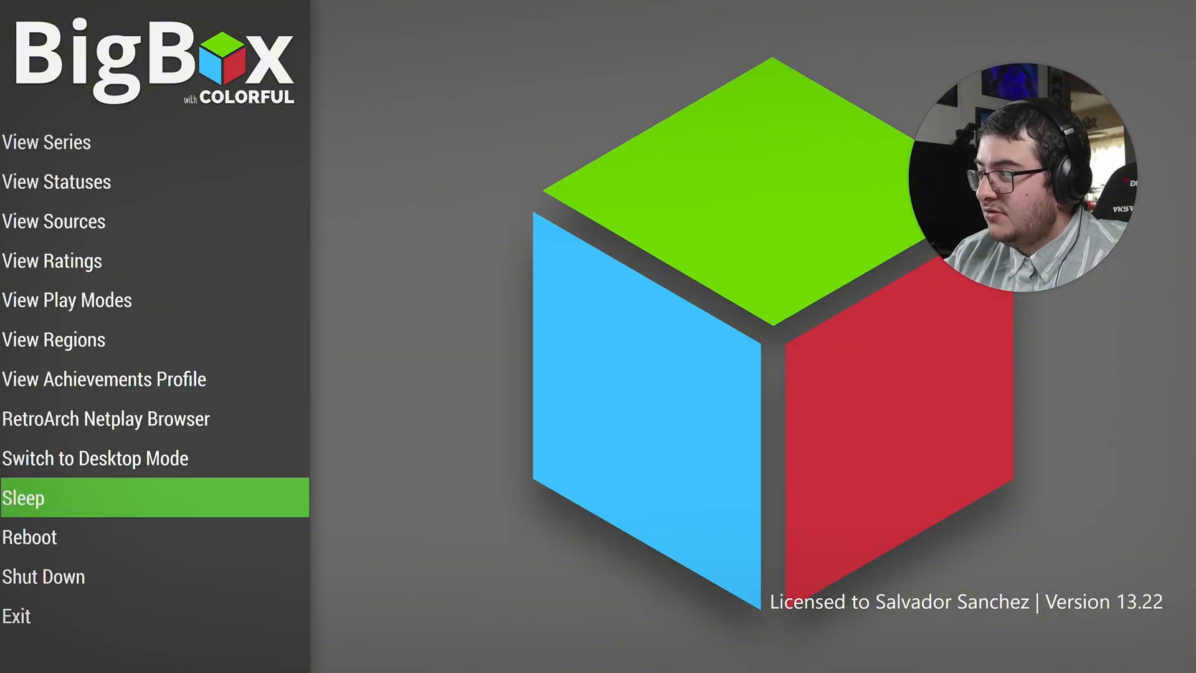
{"action": "key", "text": "Up"}
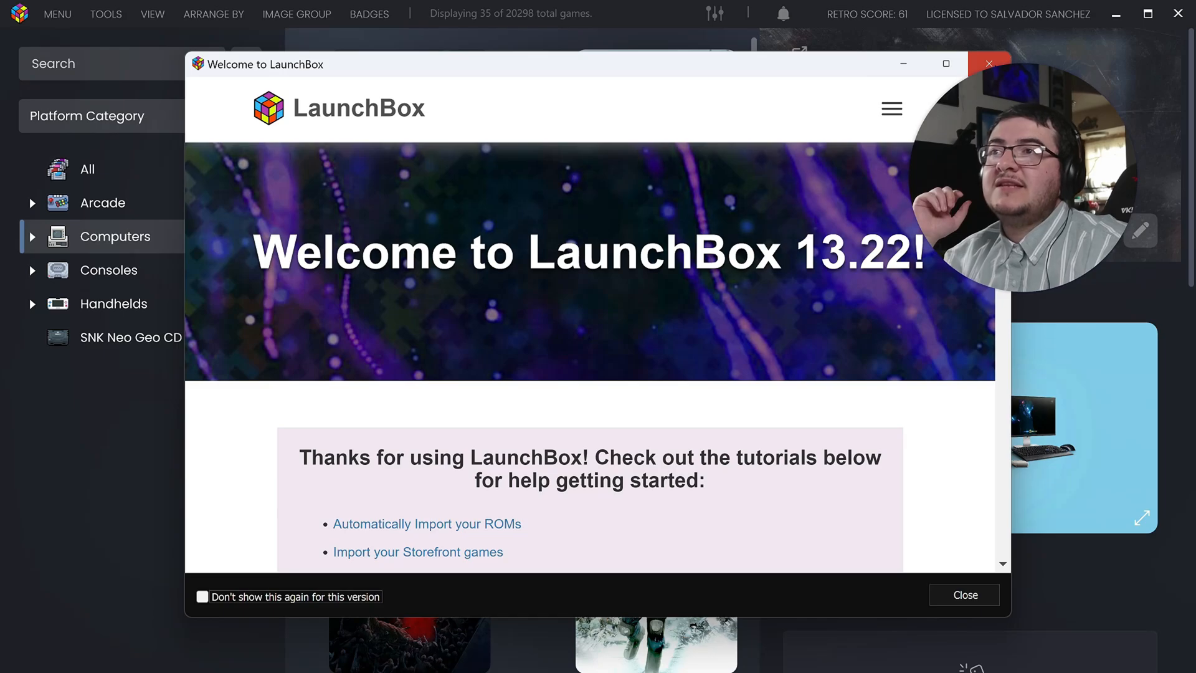
{"action": "key", "text": "Escape"}
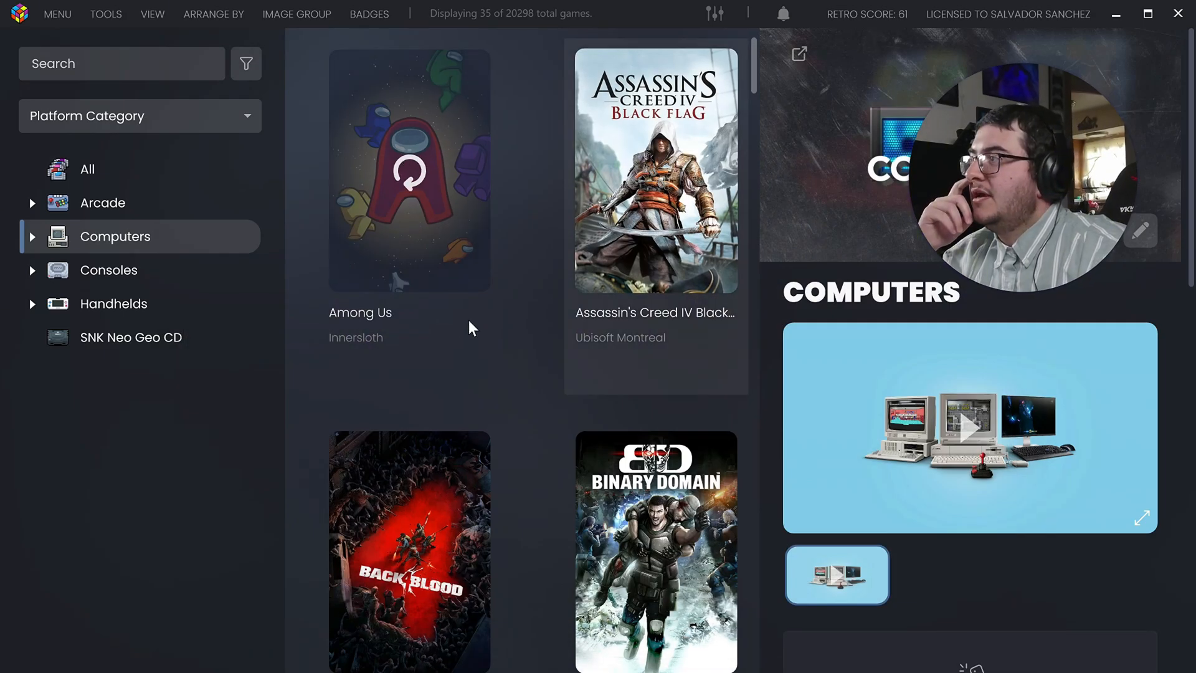
- Show the Consoles category, and change the sidebar grouping to Playlist
{"action": "left_click", "coordinate": [128, 280]}
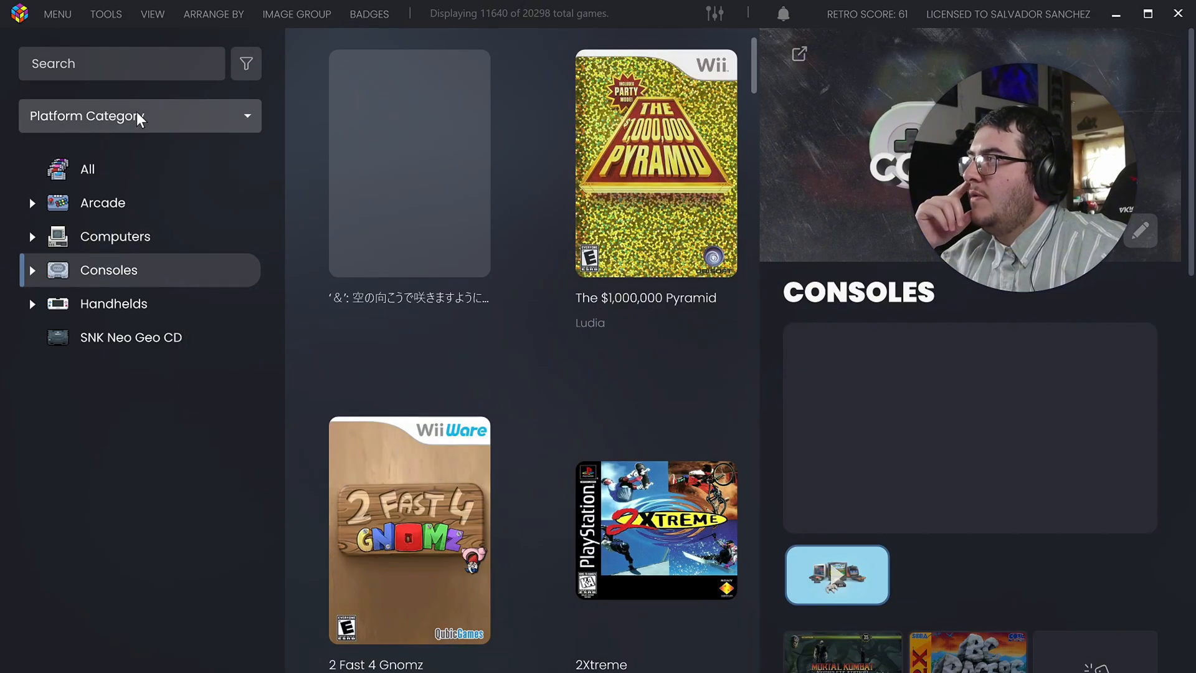
{"action": "left_click", "coordinate": [169, 116]}
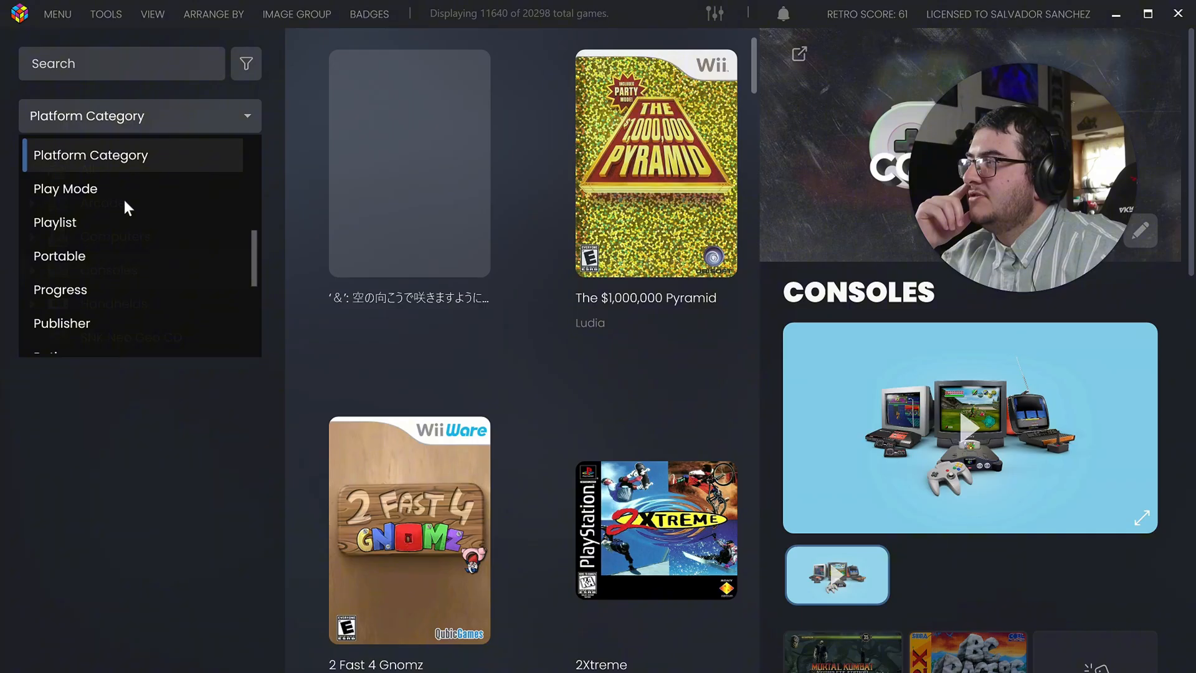
{"action": "left_click", "coordinate": [100, 219]}
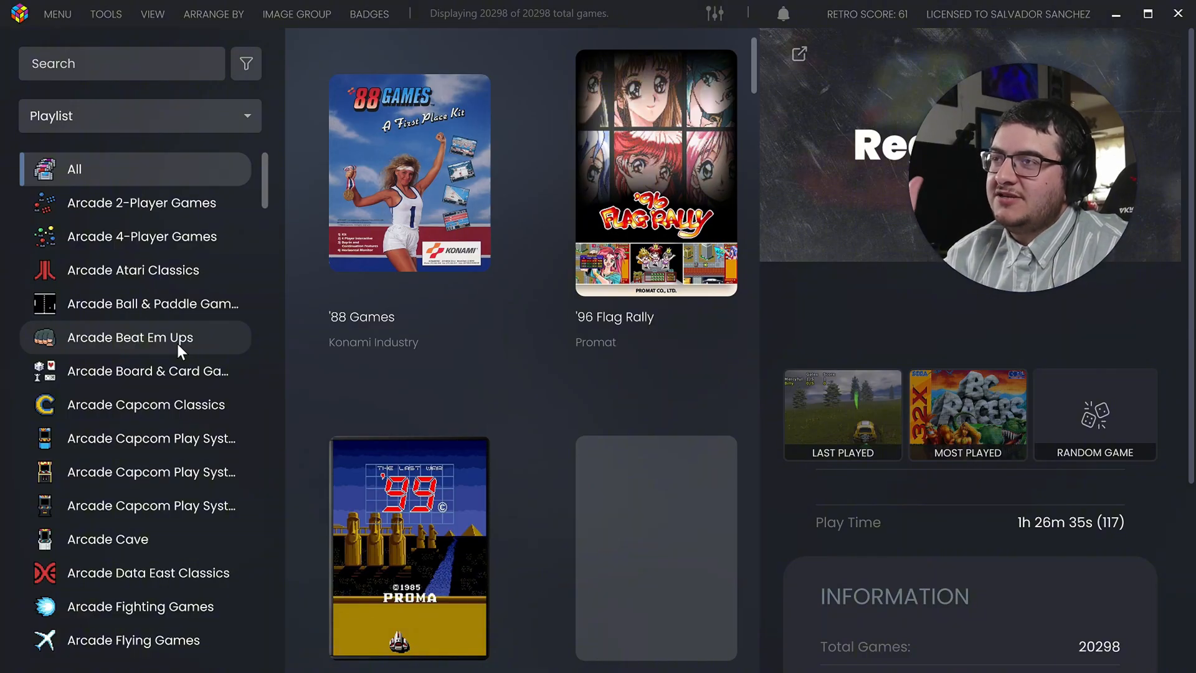
- Look through the list of playlists and show the games in the Backlog playlist
{"action": "scroll", "coordinate": [176, 343], "scroll_direction": "down", "scroll_amount": 12}
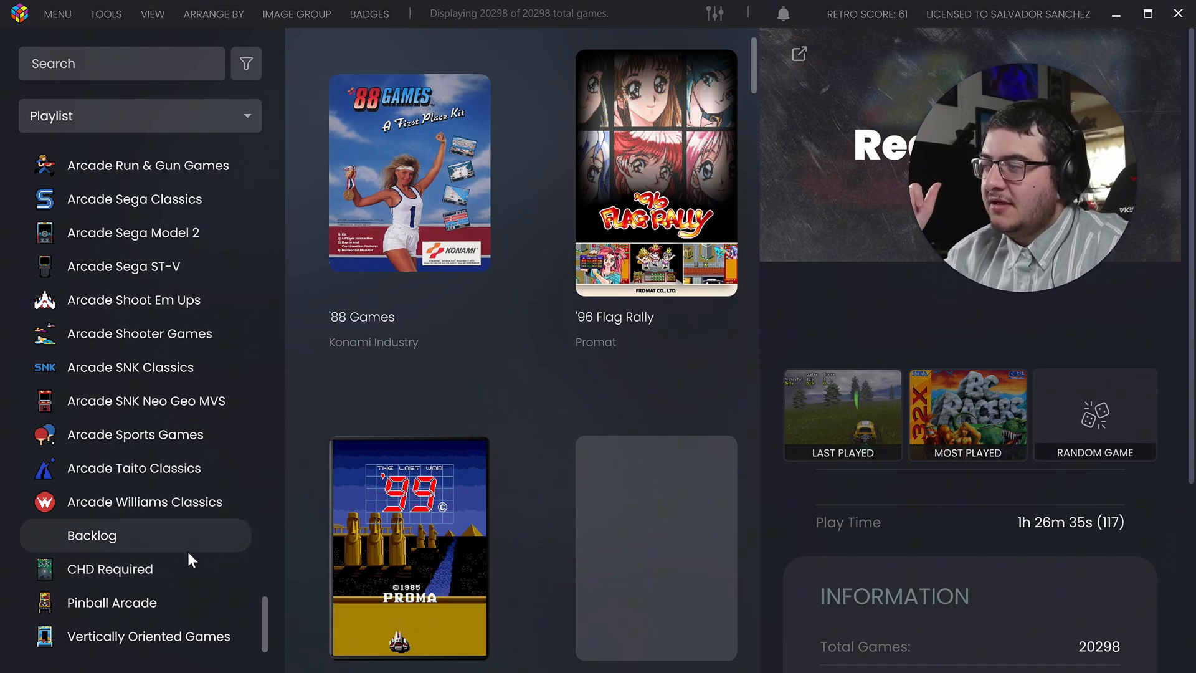
{"action": "scroll", "coordinate": [187, 592], "scroll_direction": "up", "scroll_amount": 2}
{"action": "scroll", "coordinate": [160, 561], "scroll_direction": "up", "scroll_amount": 8}
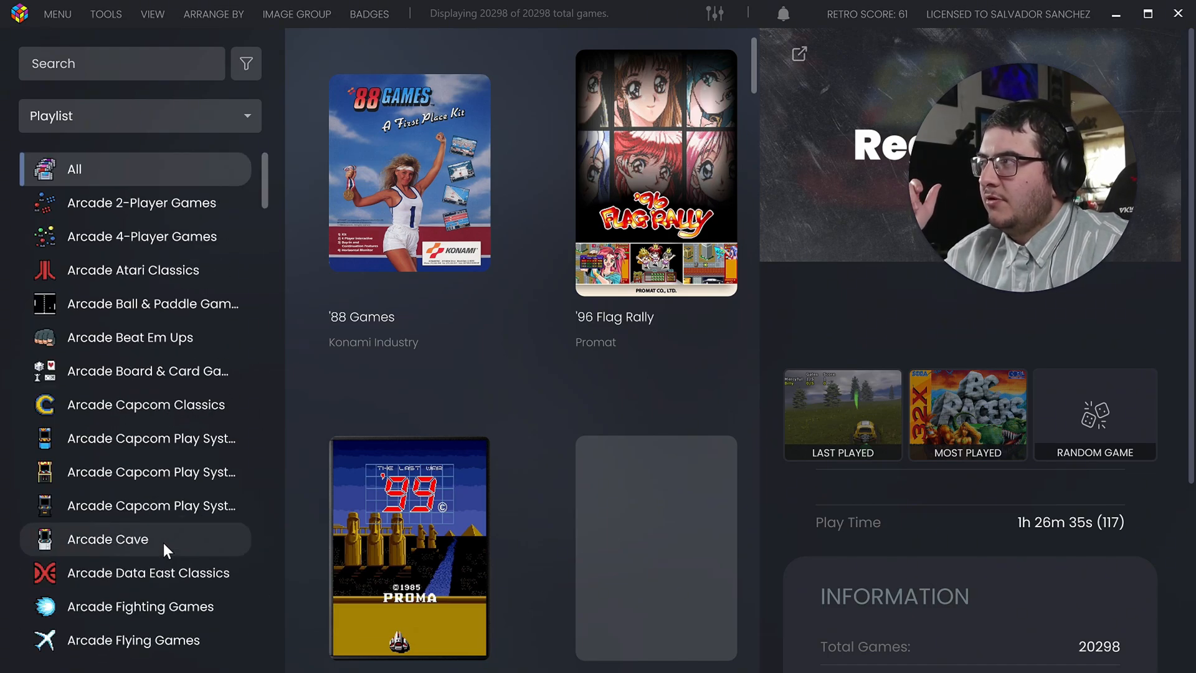
{"action": "scroll", "coordinate": [146, 411], "scroll_direction": "down", "scroll_amount": 6}
{"action": "scroll", "coordinate": [137, 377], "scroll_direction": "down", "scroll_amount": 6}
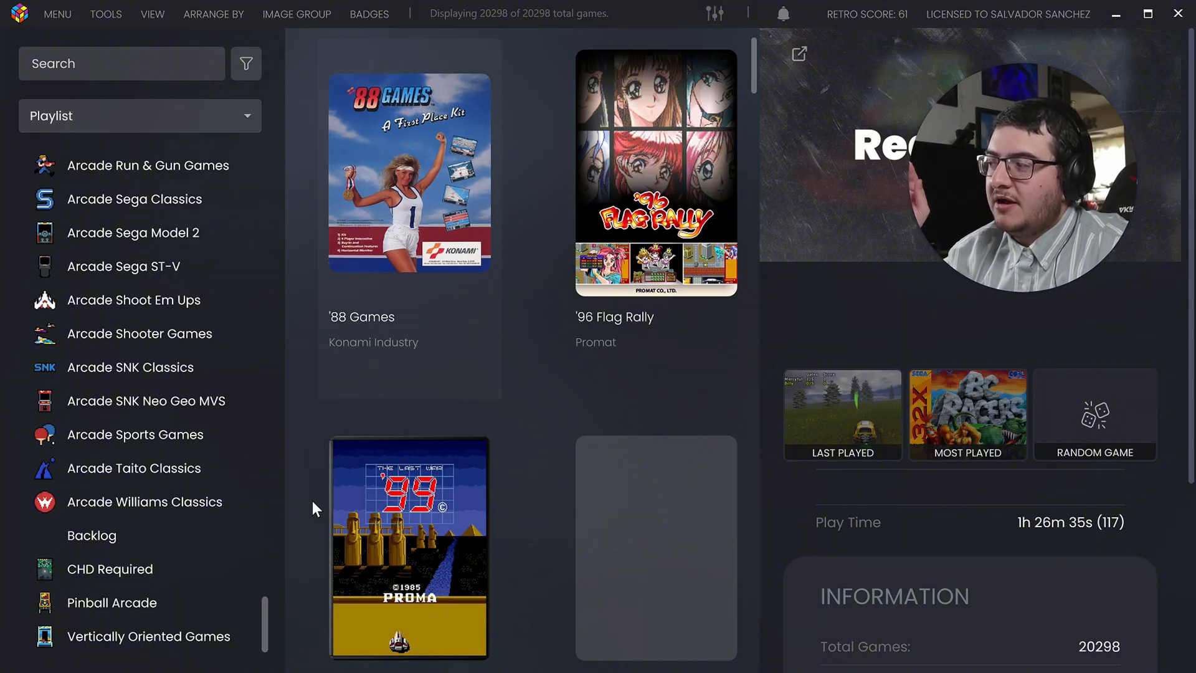
{"action": "left_click", "coordinate": [168, 539]}
{"action": "scroll", "coordinate": [417, 477], "scroll_direction": "down", "scroll_amount": 3}
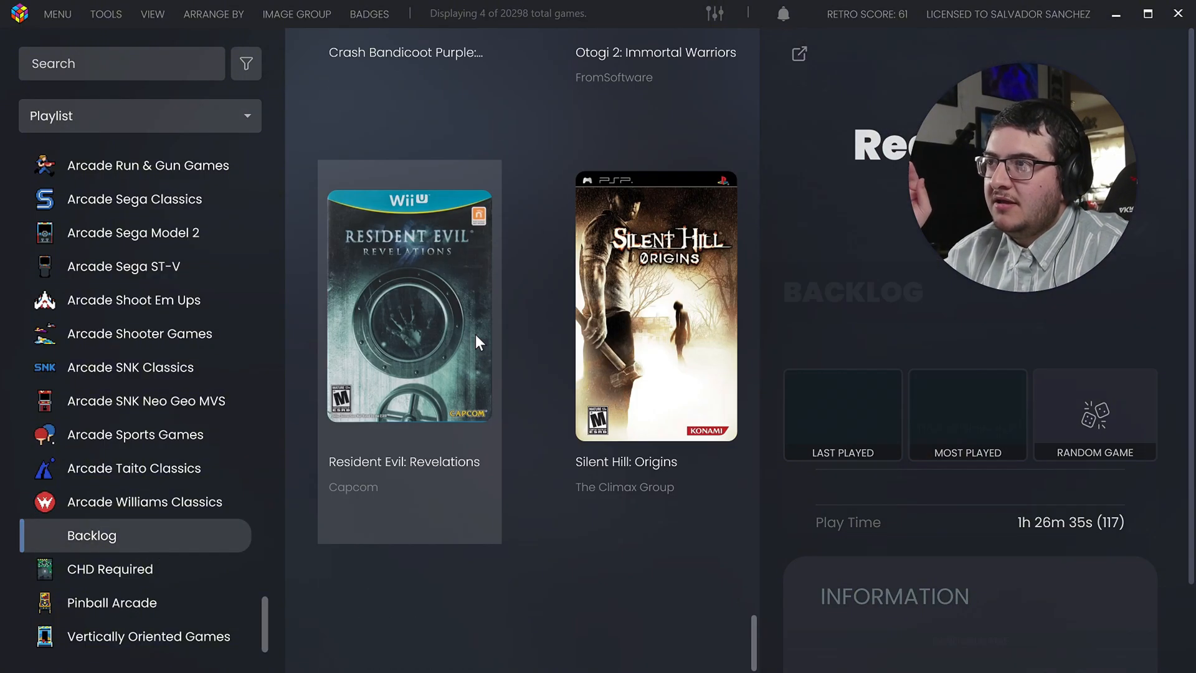
{"action": "scroll", "coordinate": [529, 417], "scroll_direction": "up", "scroll_amount": 3}
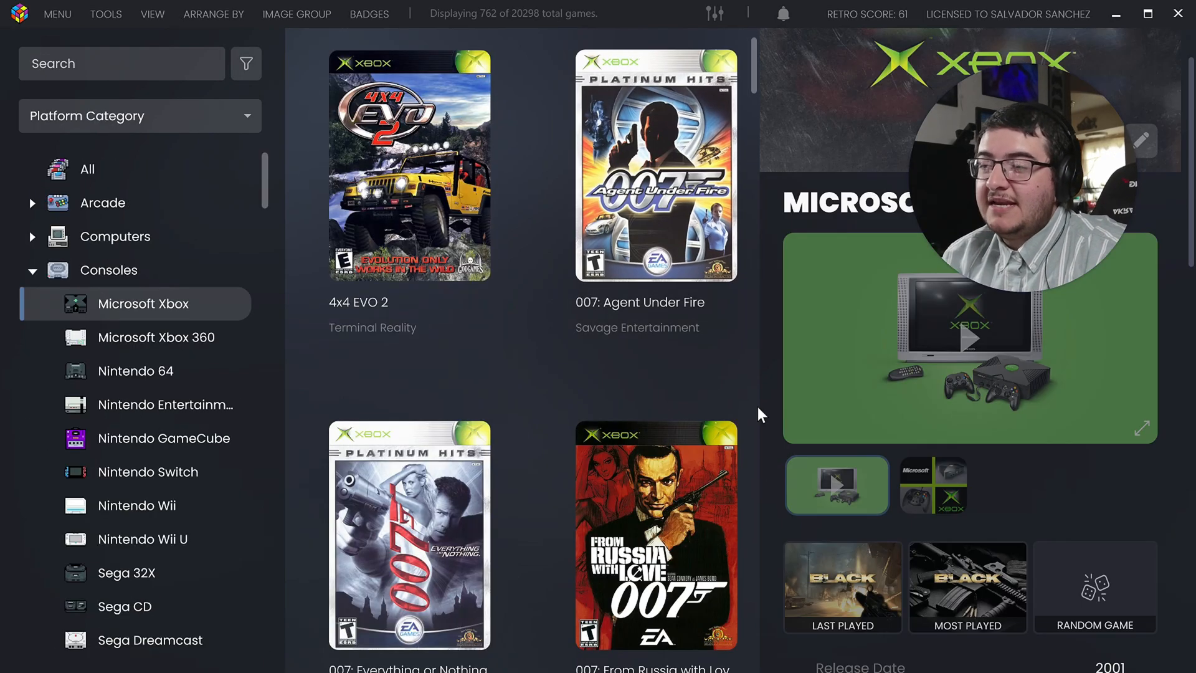
- Show the Add to Playlist options for the Xbox game 007: From Russia with Love, then dismiss them and select 007: Everything or Nothing
{"action": "scroll", "coordinate": [748, 414], "scroll_direction": "down", "scroll_amount": 3}
{"action": "scroll", "coordinate": [862, 475], "scroll_direction": "down", "scroll_amount": 1}
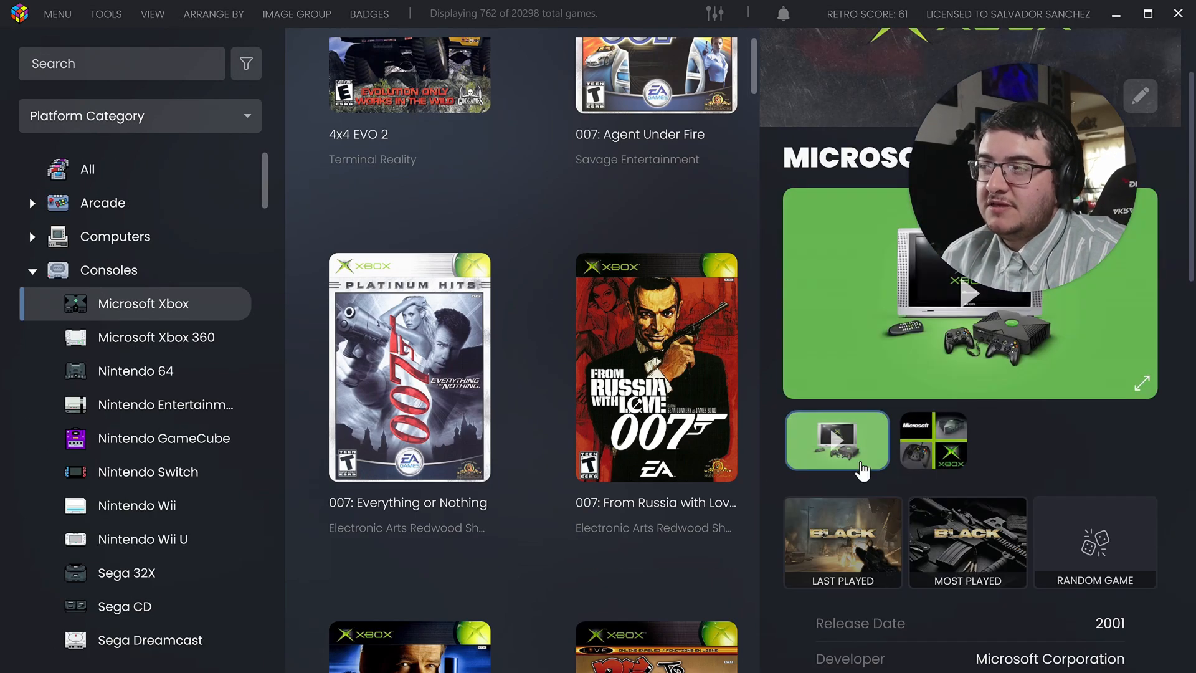
{"action": "scroll", "coordinate": [673, 349], "scroll_direction": "down", "scroll_amount": 4}
{"action": "scroll", "coordinate": [672, 181], "scroll_direction": "up", "scroll_amount": 1}
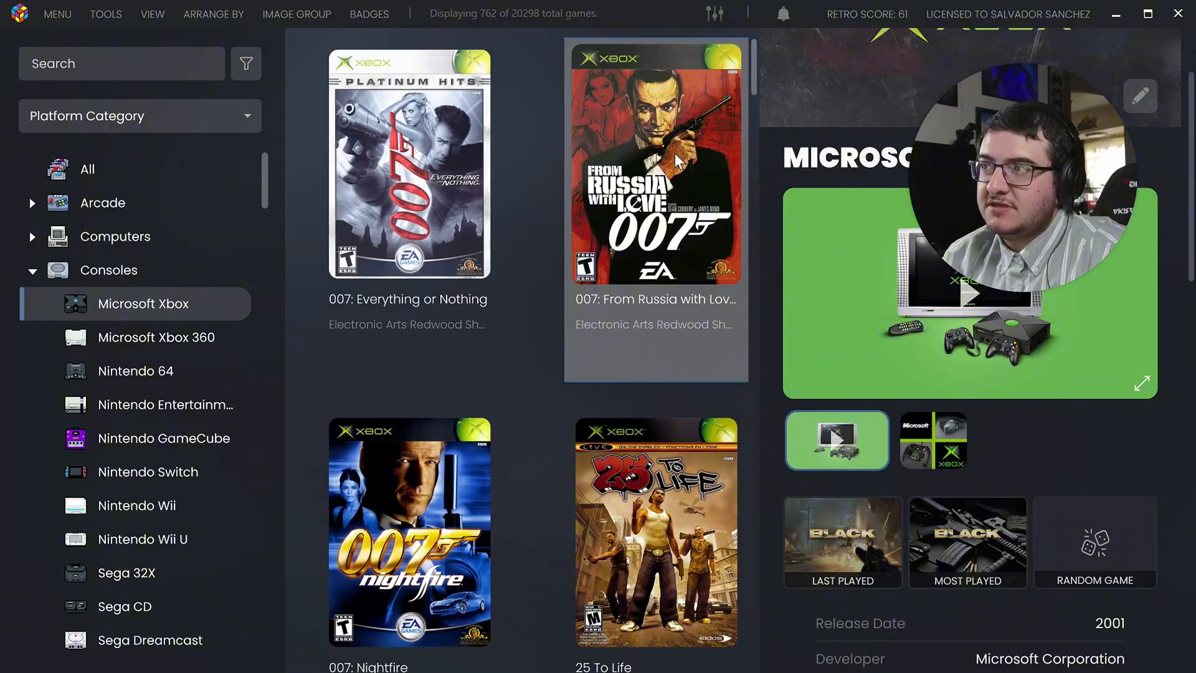
{"action": "right_click", "coordinate": [678, 162]}
{"action": "mouse_move", "coordinate": [752, 264]}
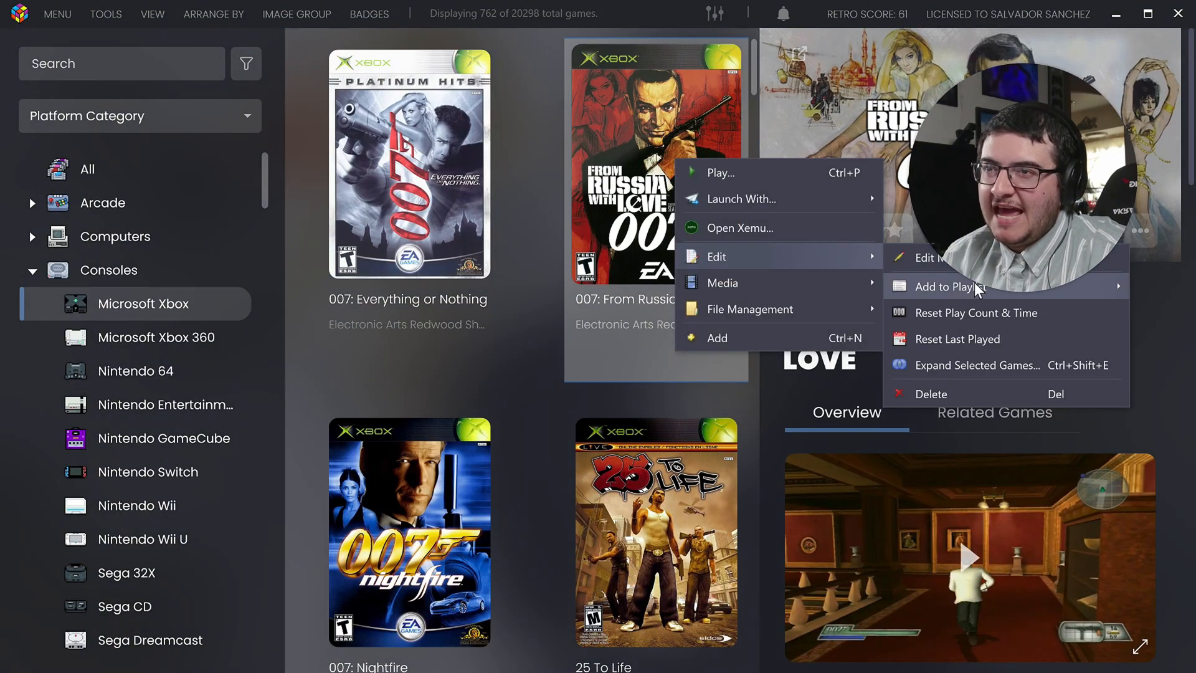
{"action": "mouse_move", "coordinate": [977, 290]}
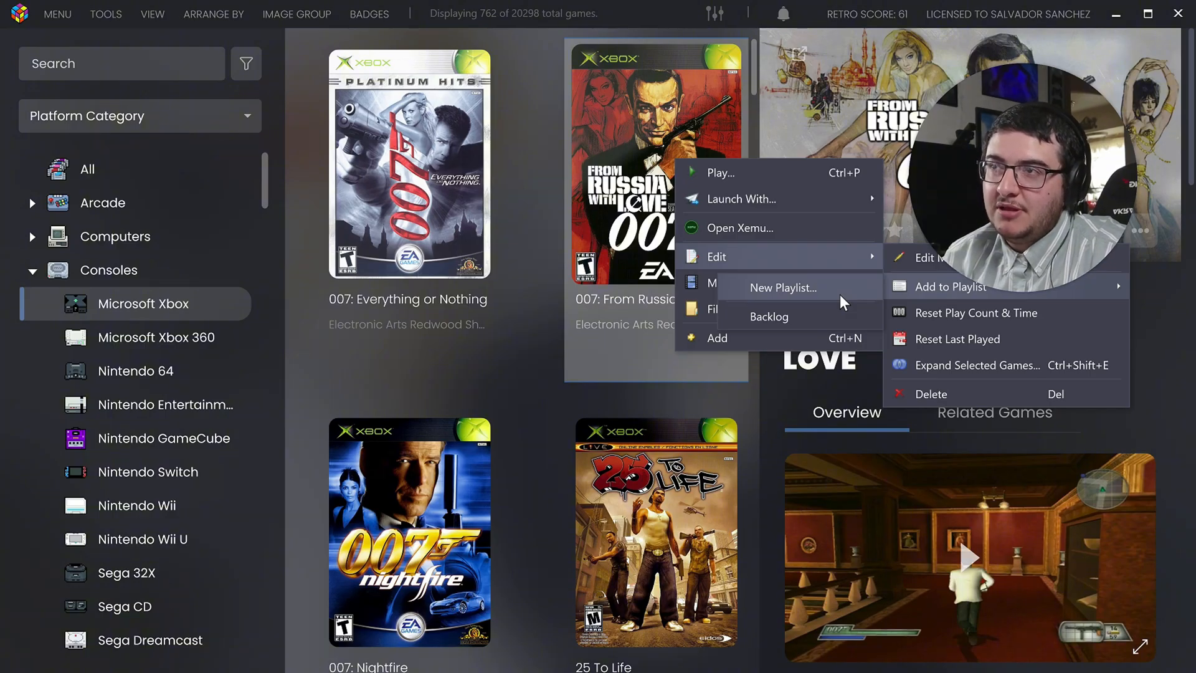
{"action": "left_click", "coordinate": [454, 302]}
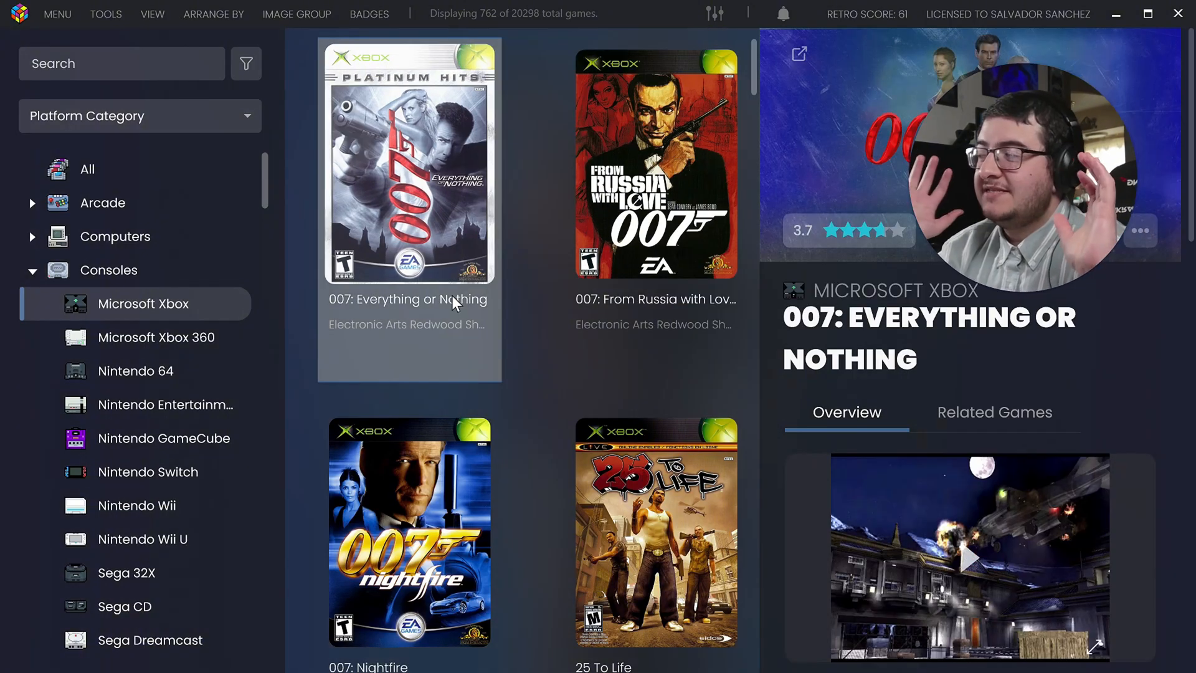